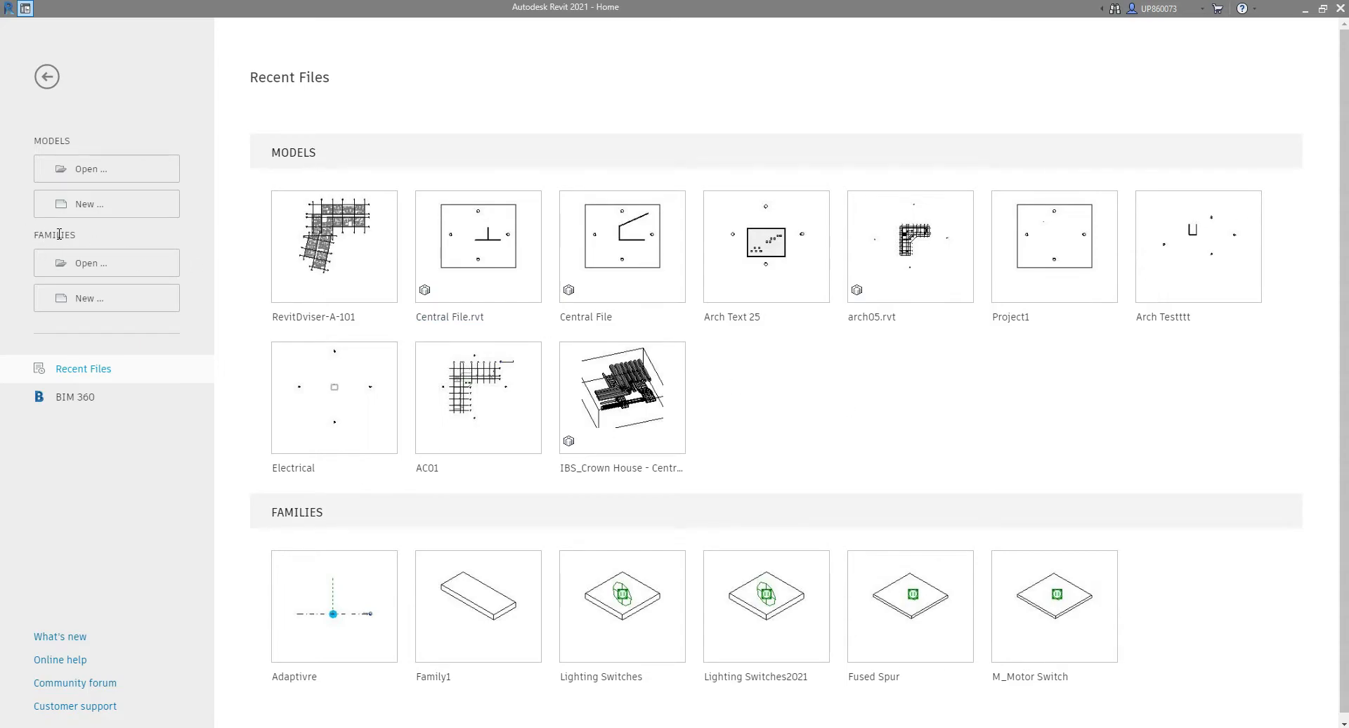
Create a new family from the Metric Generic Model face based.rft template.
click(85, 297)
scroll(451, 422, down, 8)
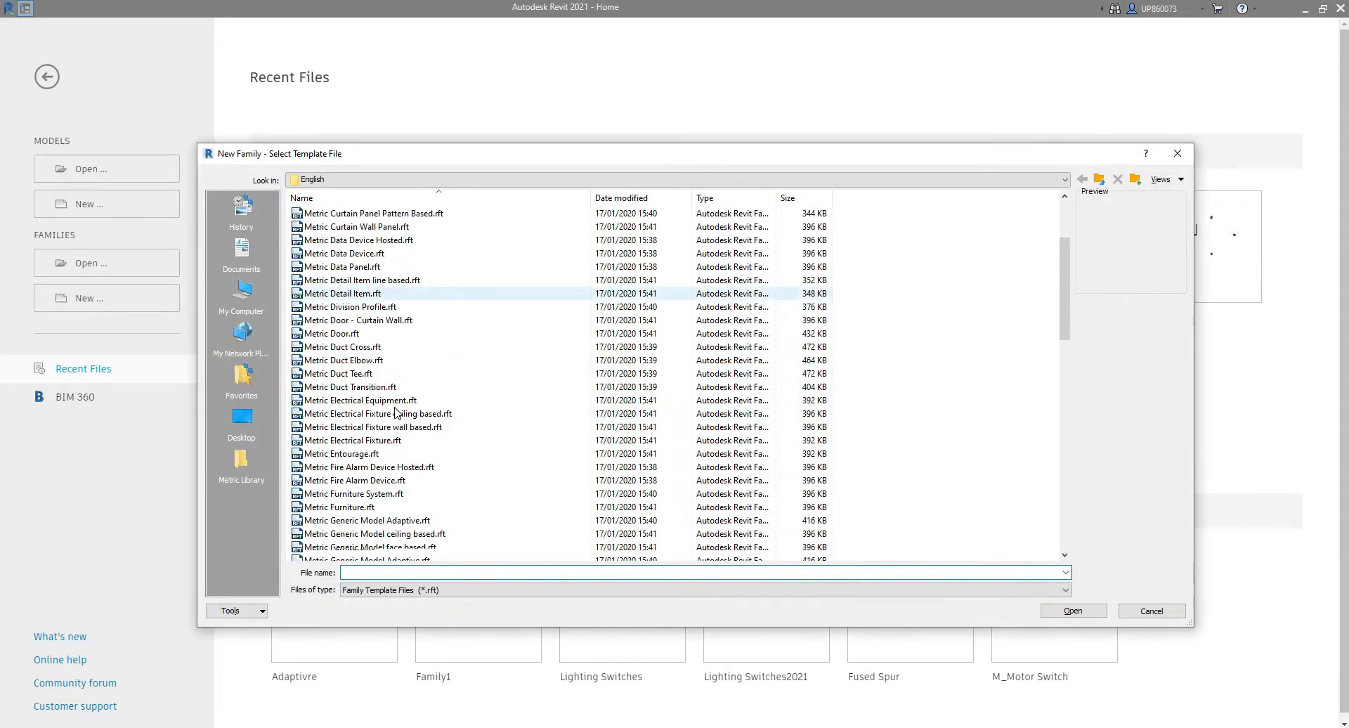
scroll(452, 440, down, 3)
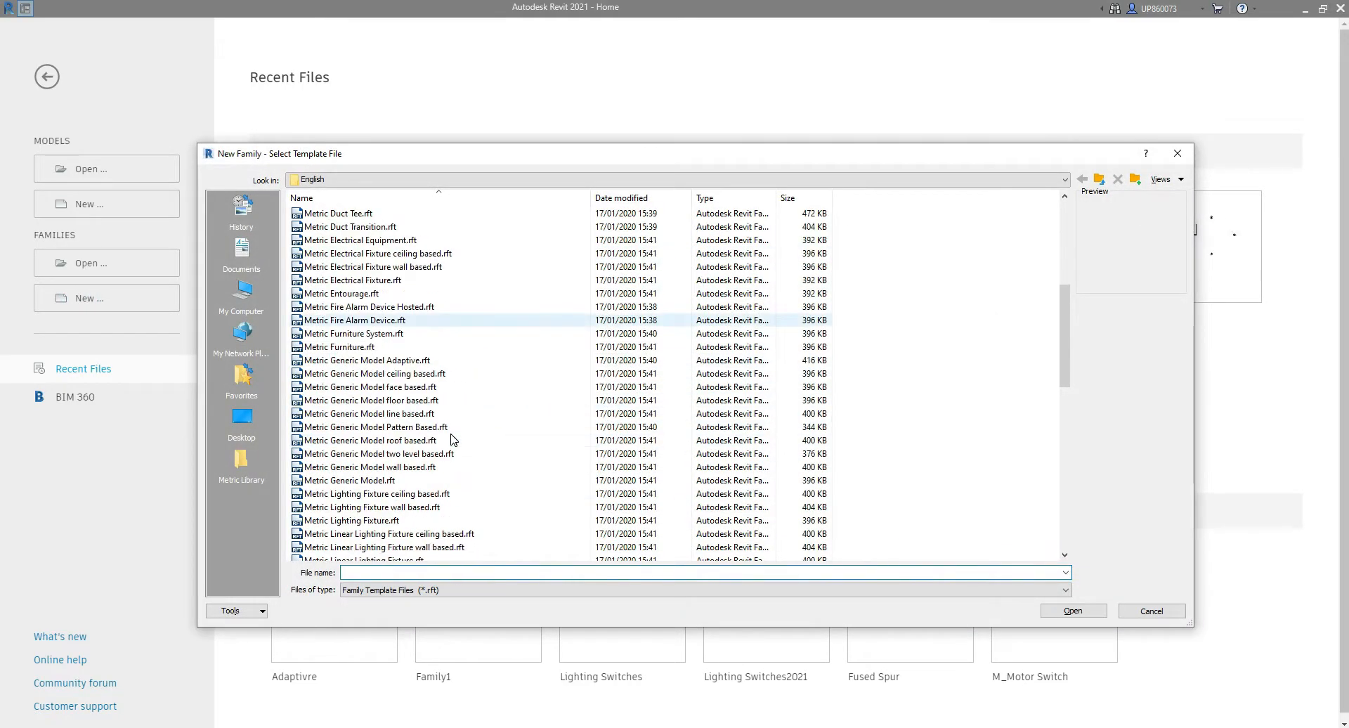
click(348, 388)
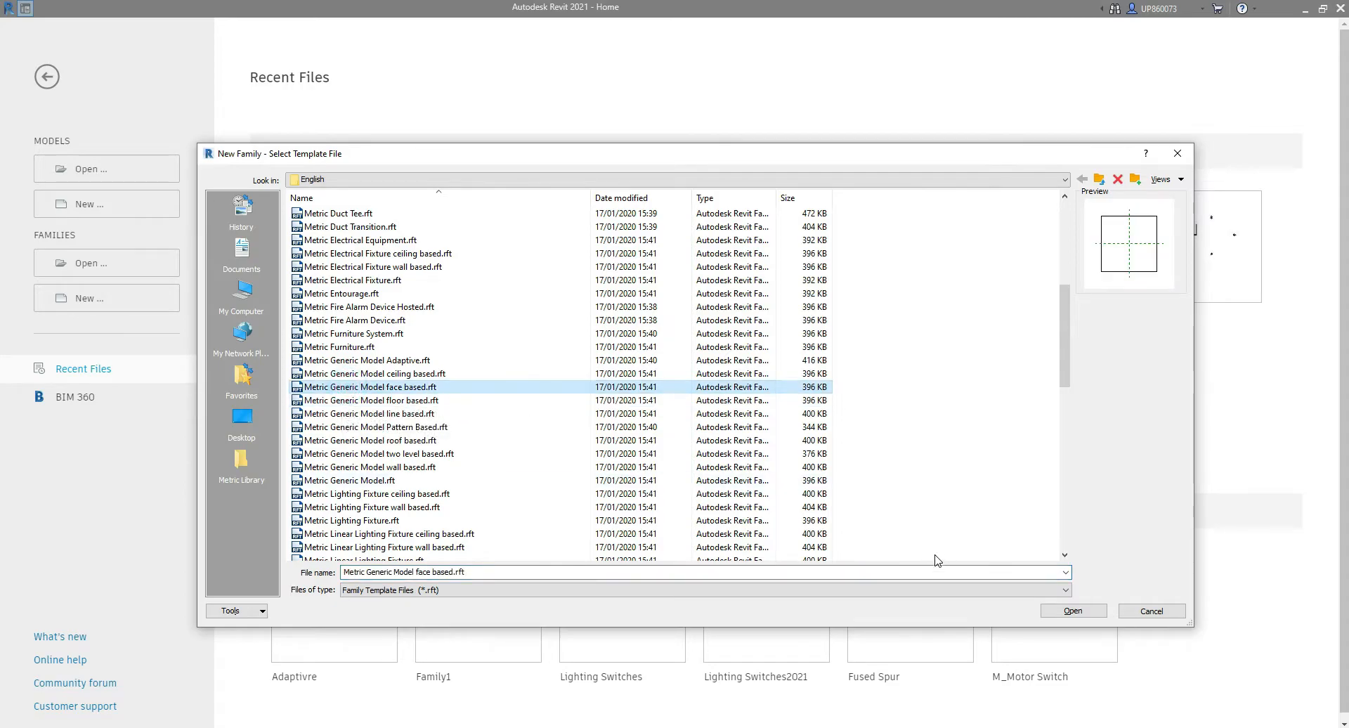
click(1063, 611)
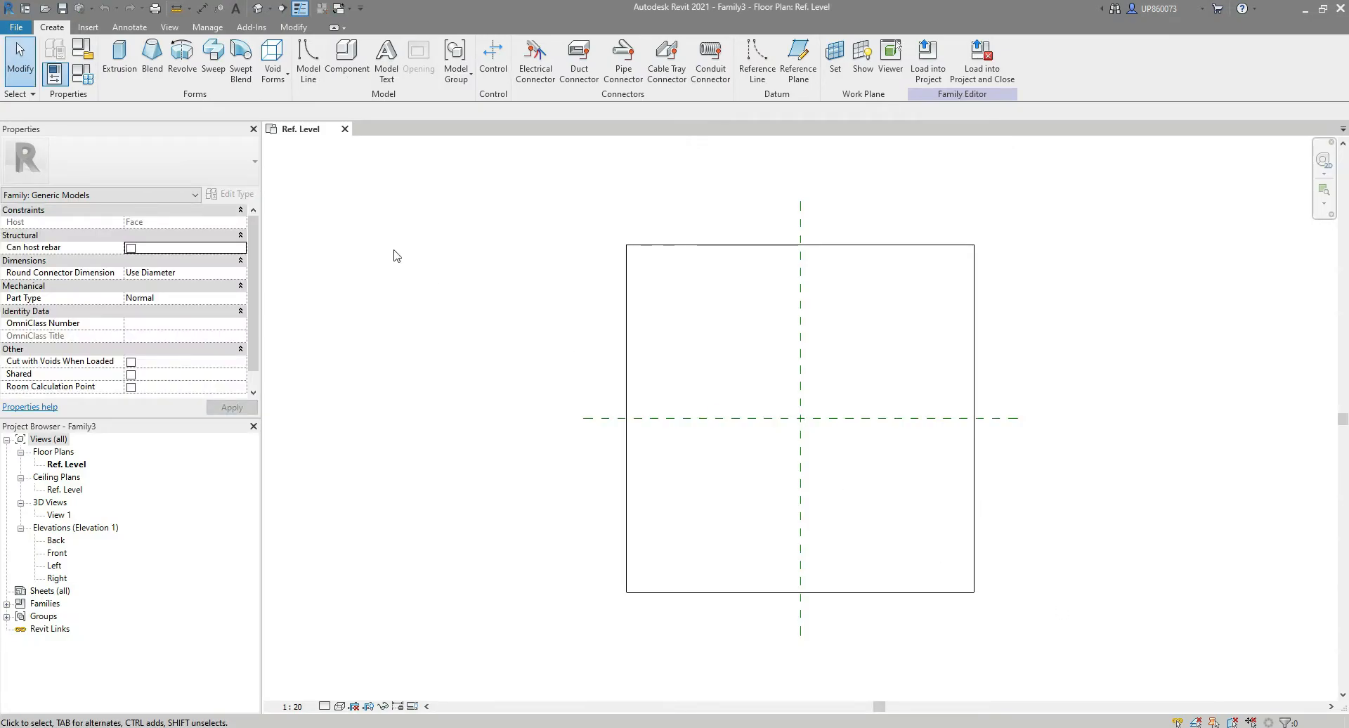
Set the family category to Lighting Devices and enable Maintain Annotation Orientation.
click(83, 56)
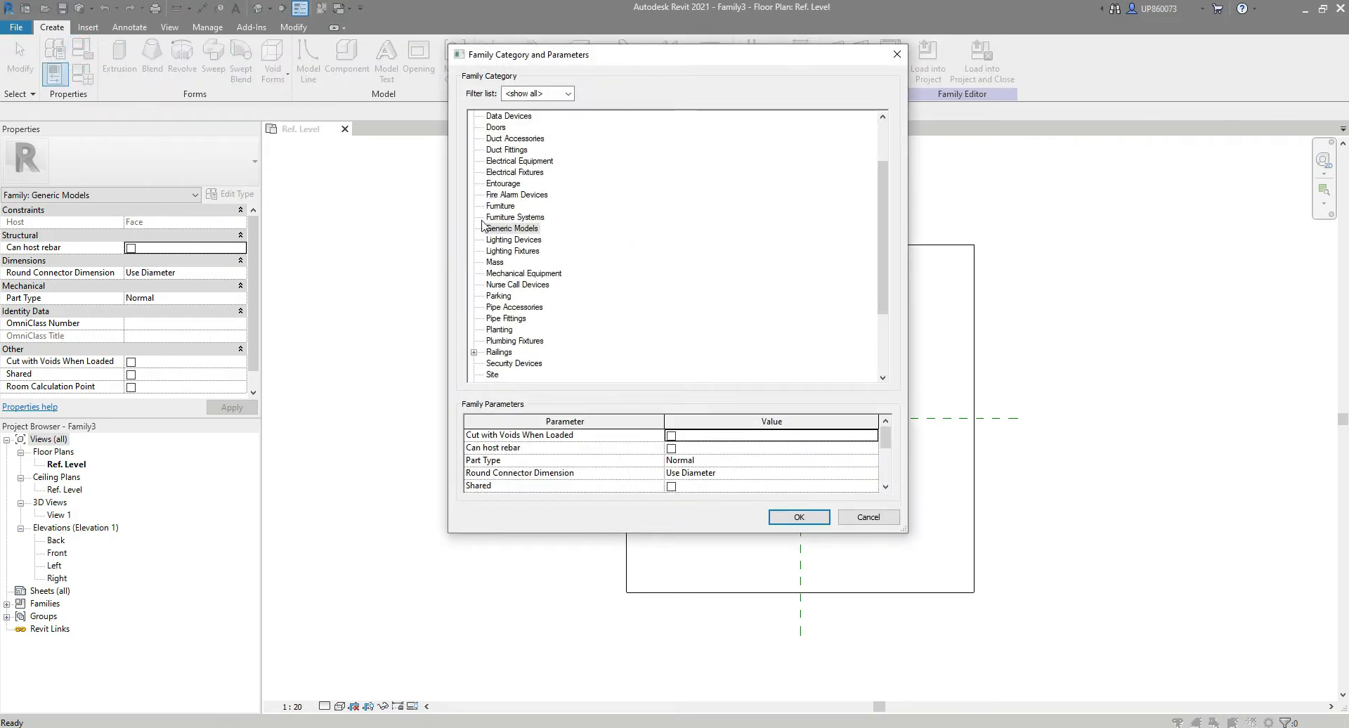
scroll(601, 278, down, 2)
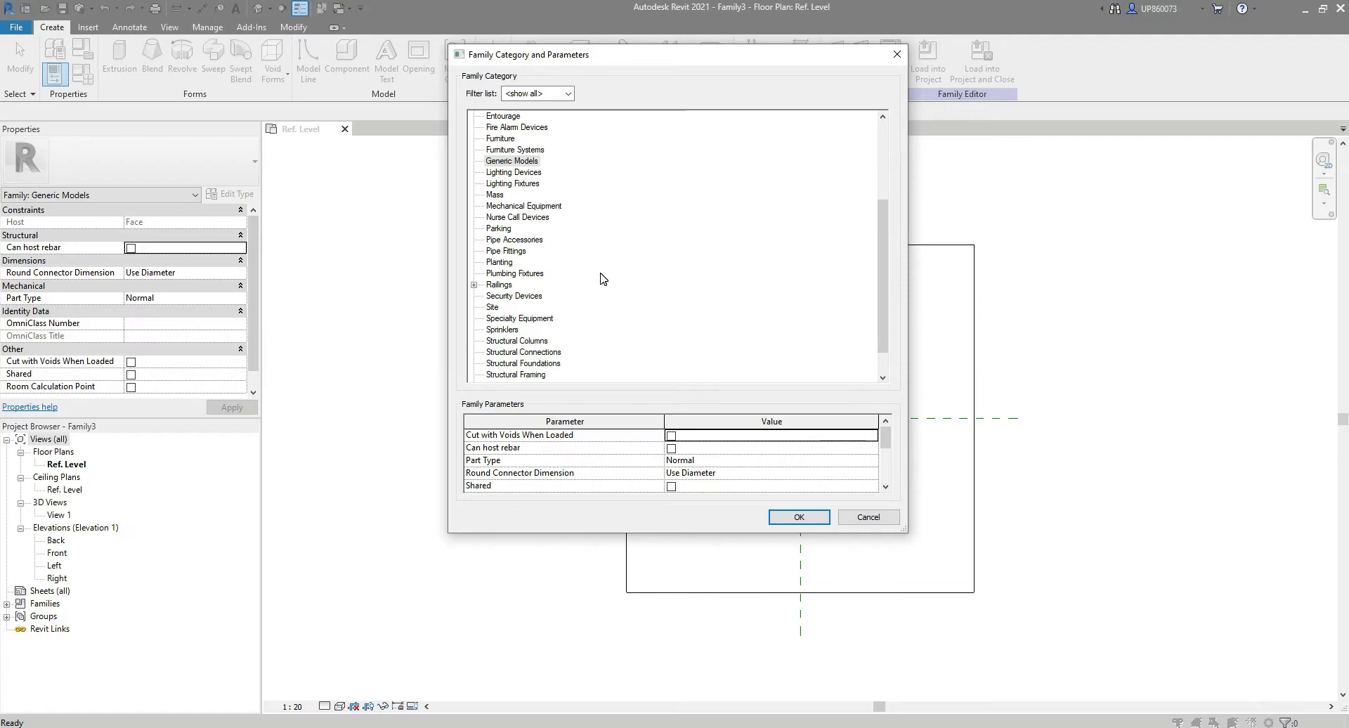
click(537, 319)
key(l)
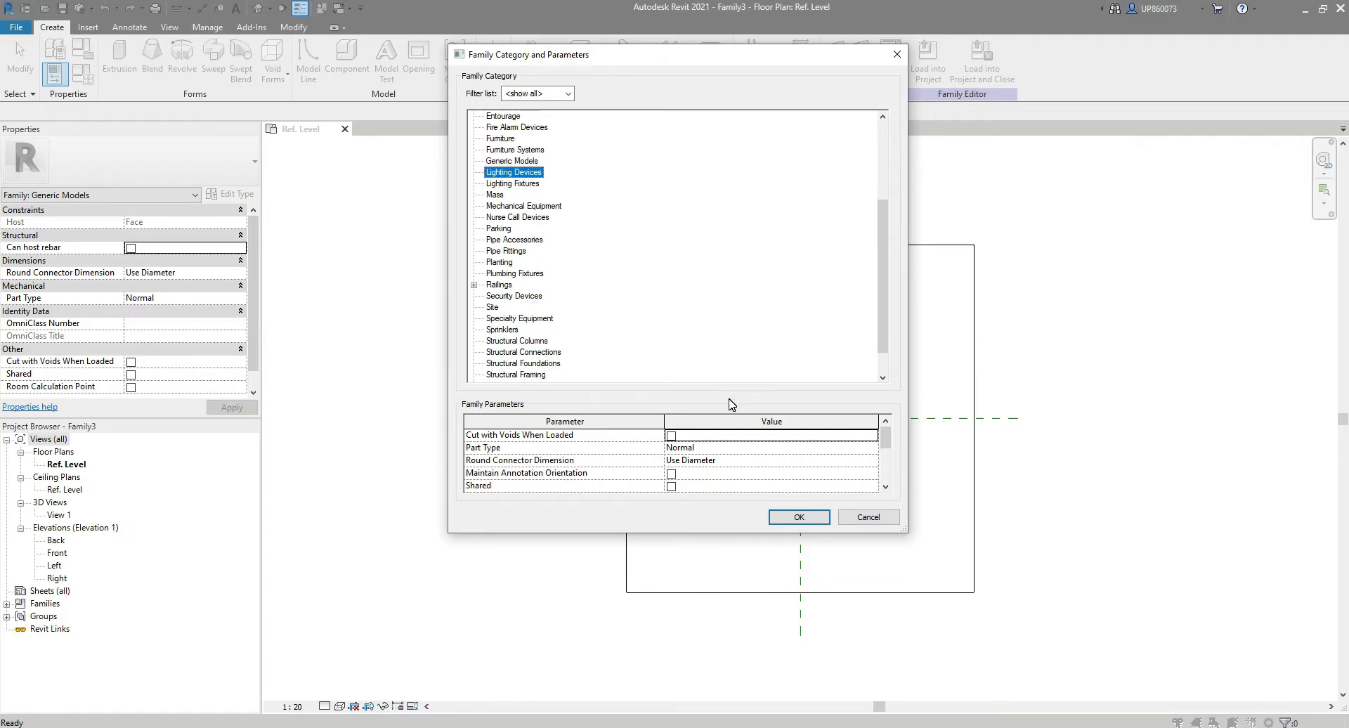
scroll(741, 450, down, 2)
scroll(742, 464, up, 1)
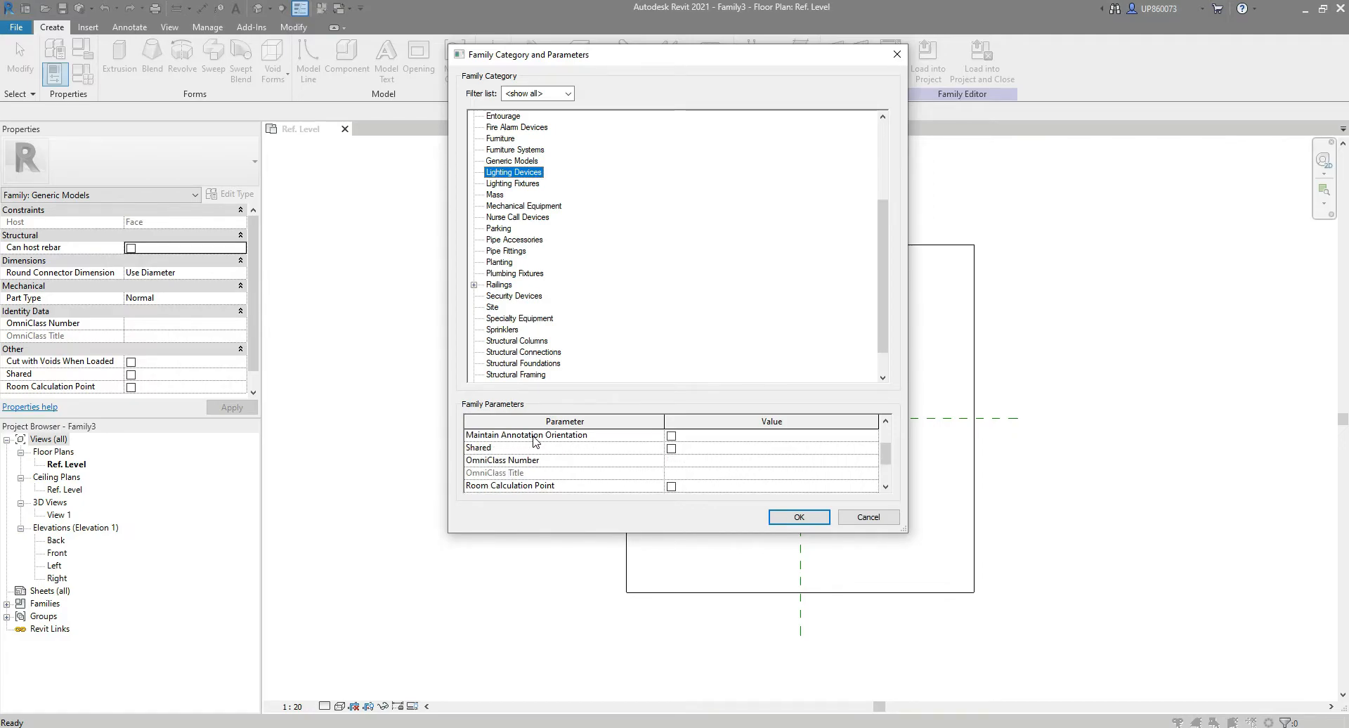
click(671, 436)
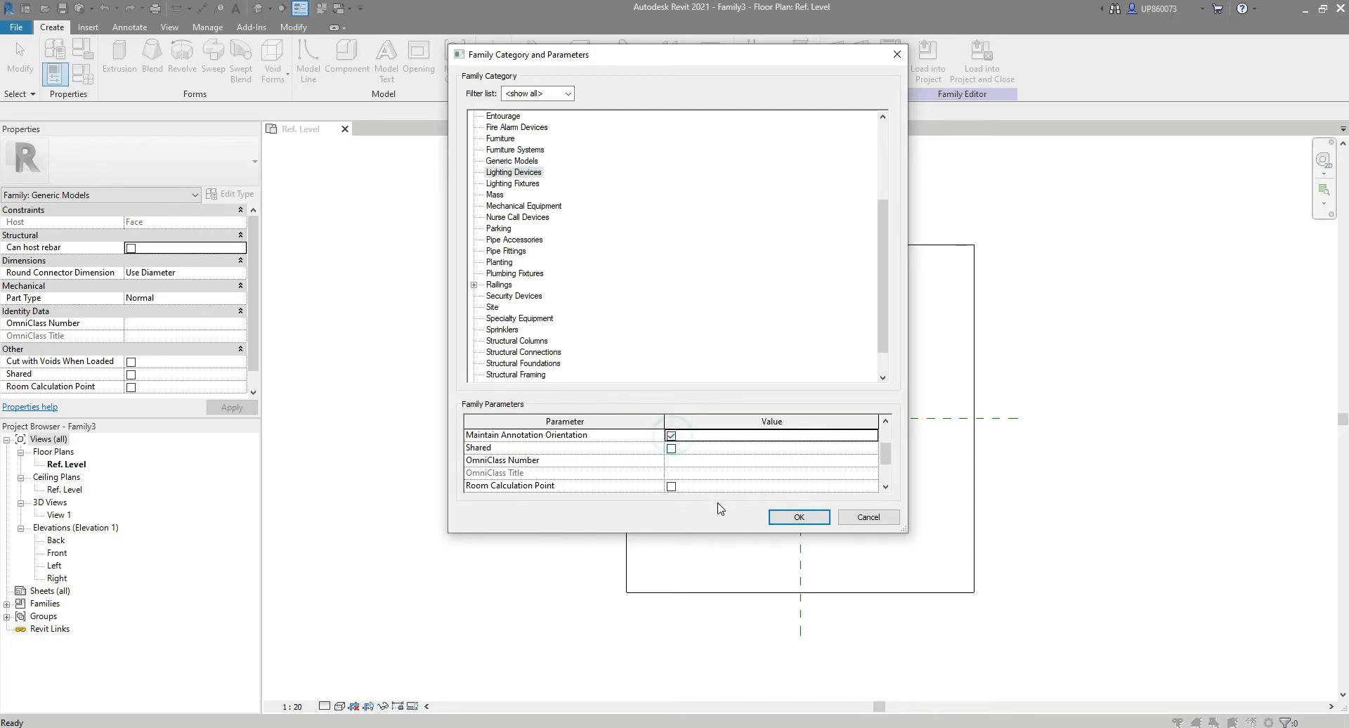
click(799, 518)
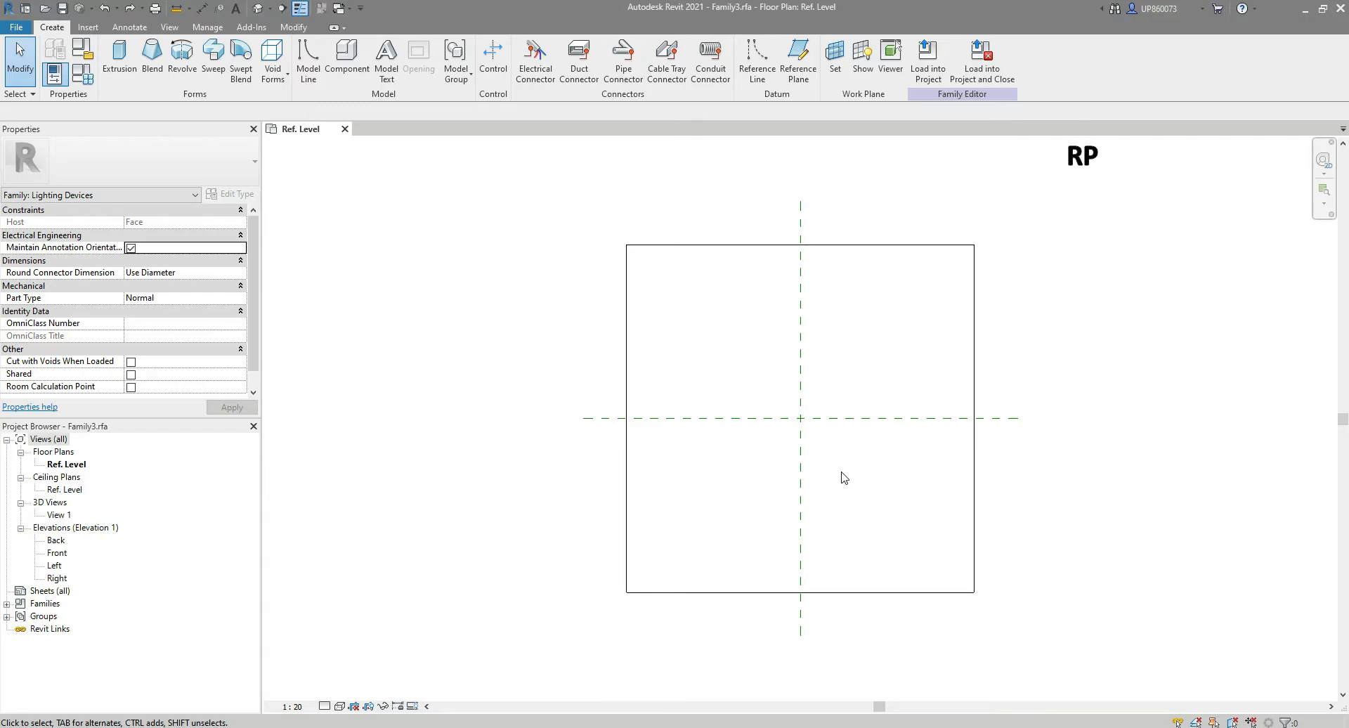
Add reference planes offset 43 mm on both sides of the vertical and horizontal centre planes by picking lines.
key(r)
key(p)
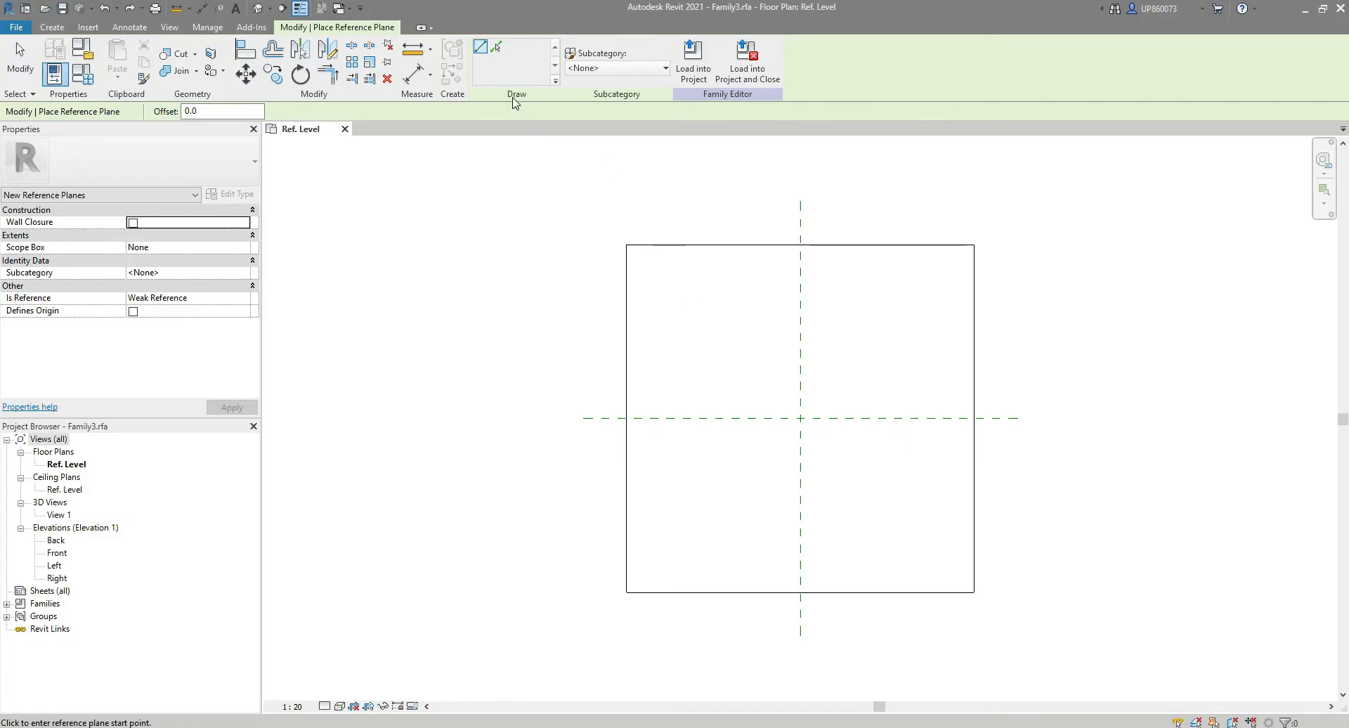
click(497, 51)
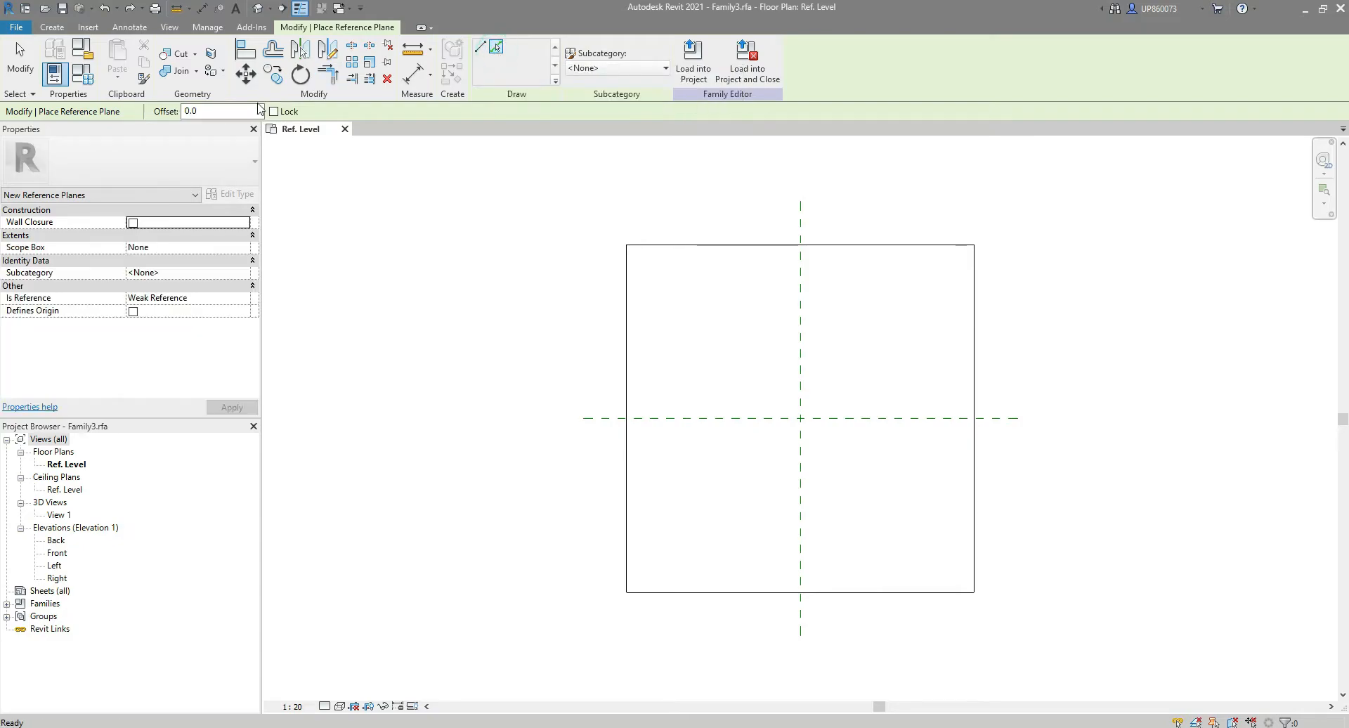
click(218, 115)
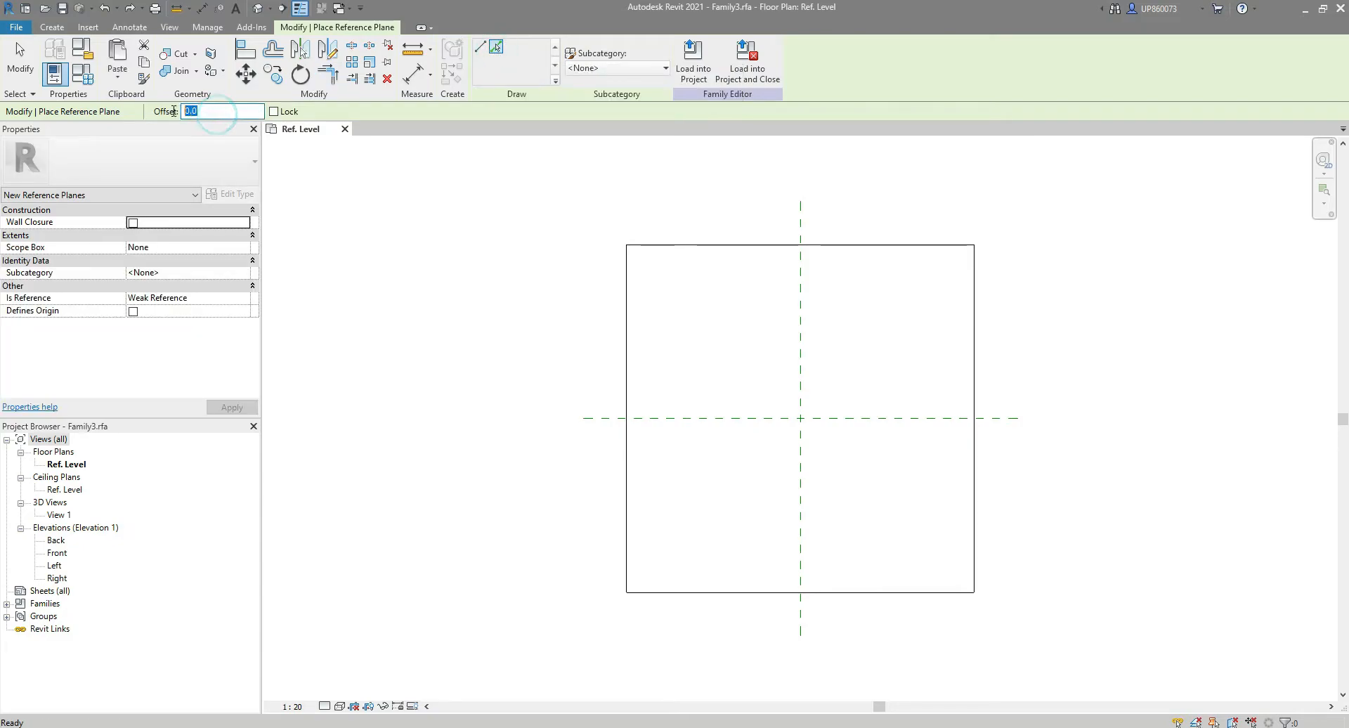
text(43)
scroll(852, 440, up, 5)
click(678, 340)
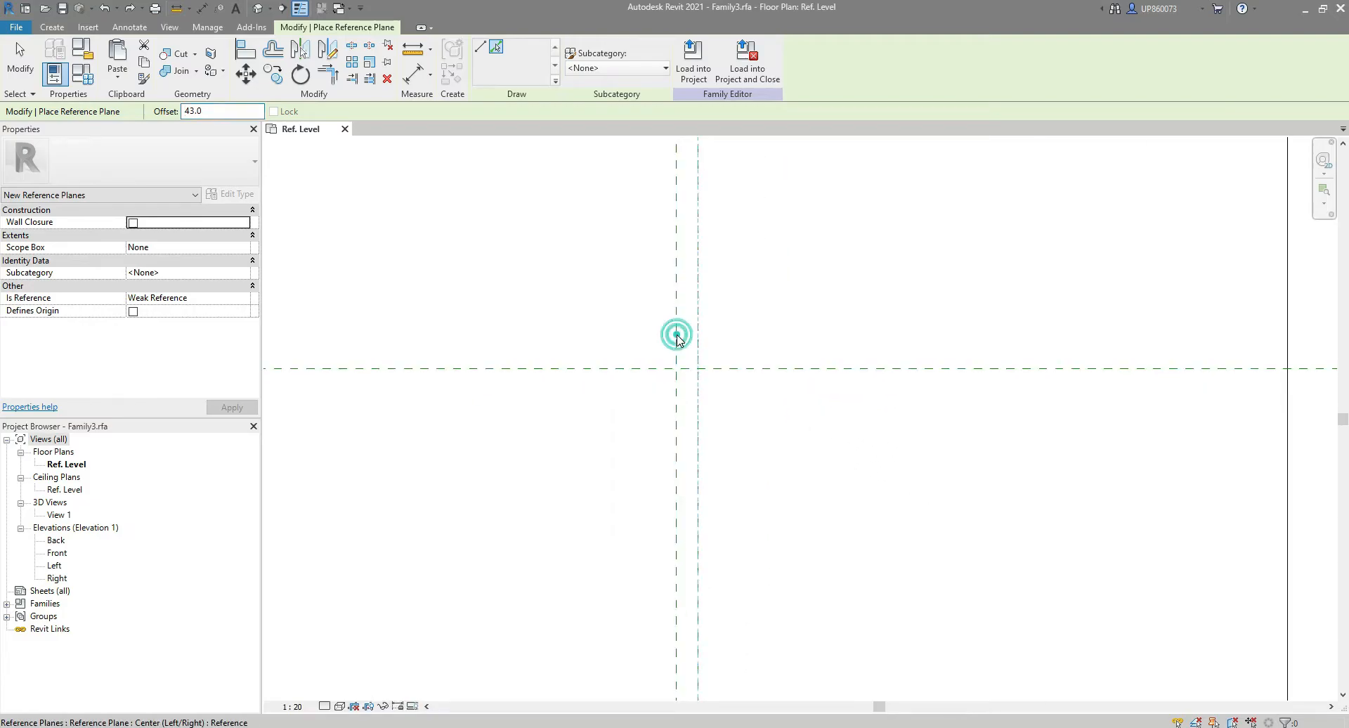
click(678, 342)
scroll(679, 343, up, 2)
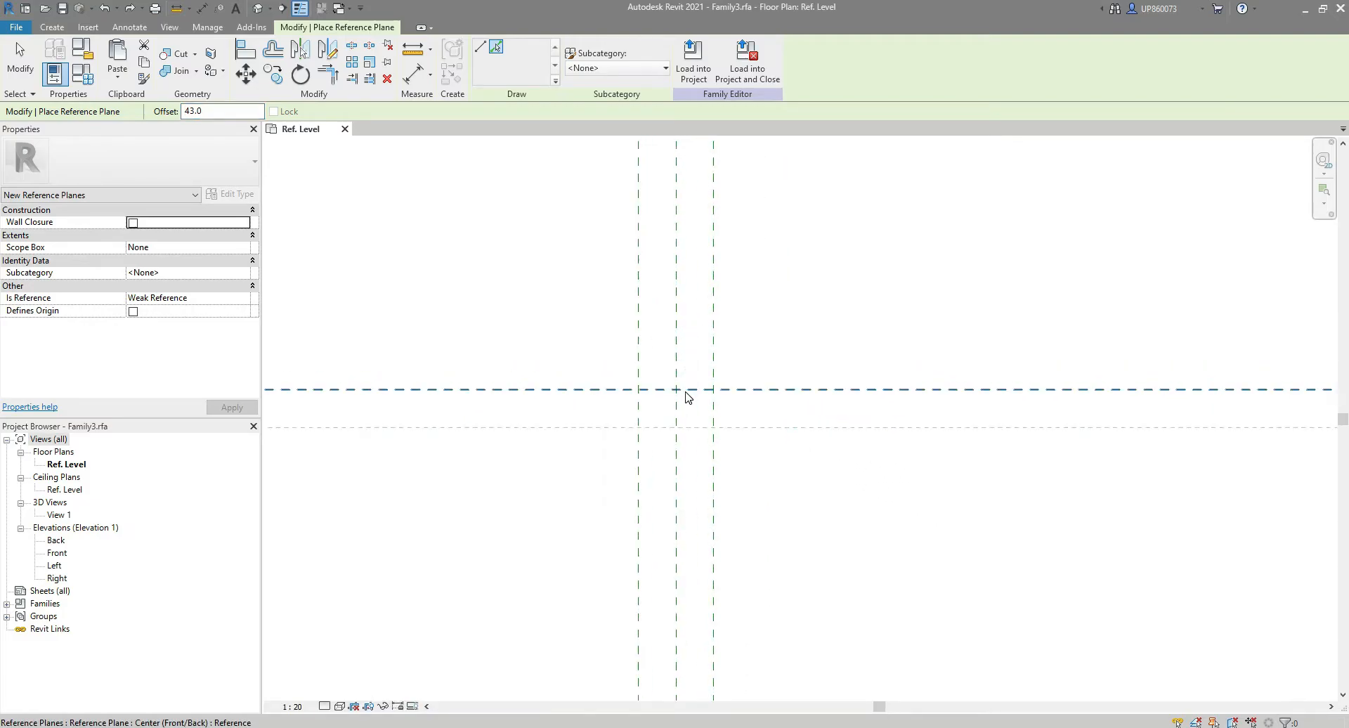
click(694, 395)
click(696, 395)
scroll(701, 392, up, 2)
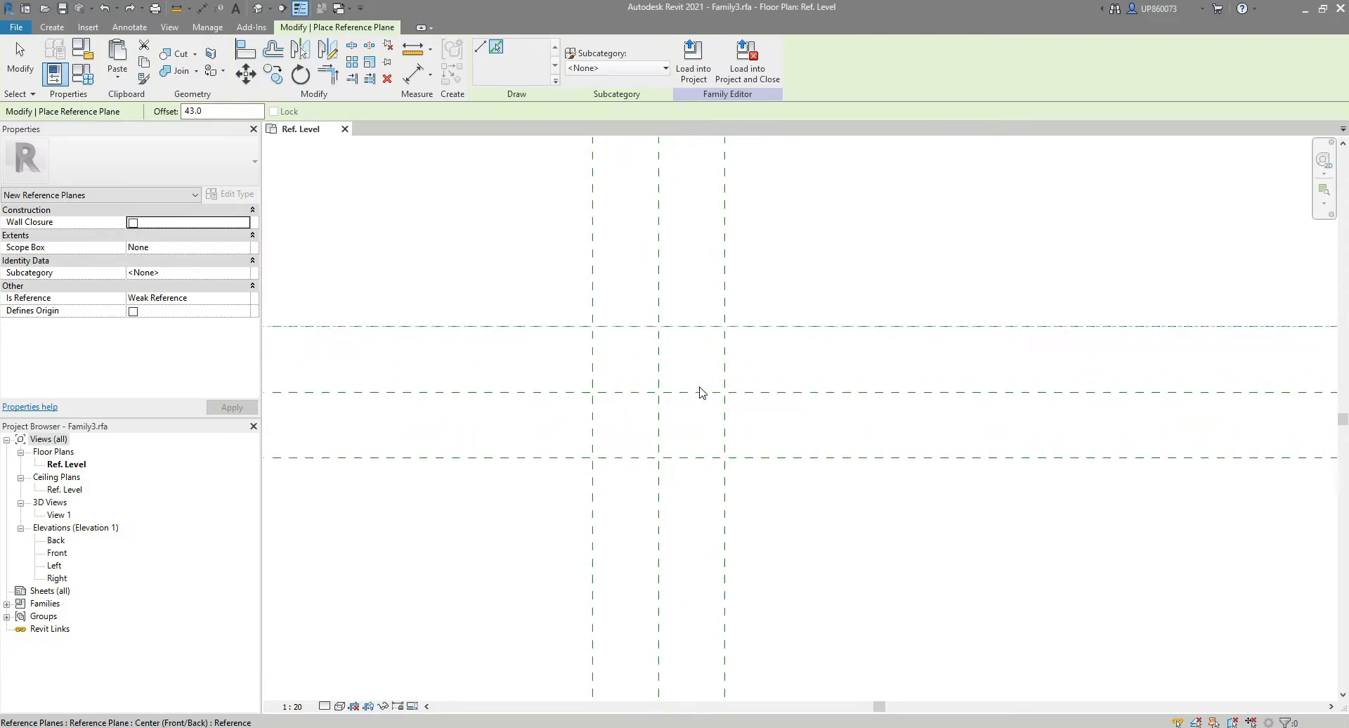
Add reference planes offset 25 mm on both sides of the vertical and horizontal centre planes.
double_click(212, 111)
text(25)
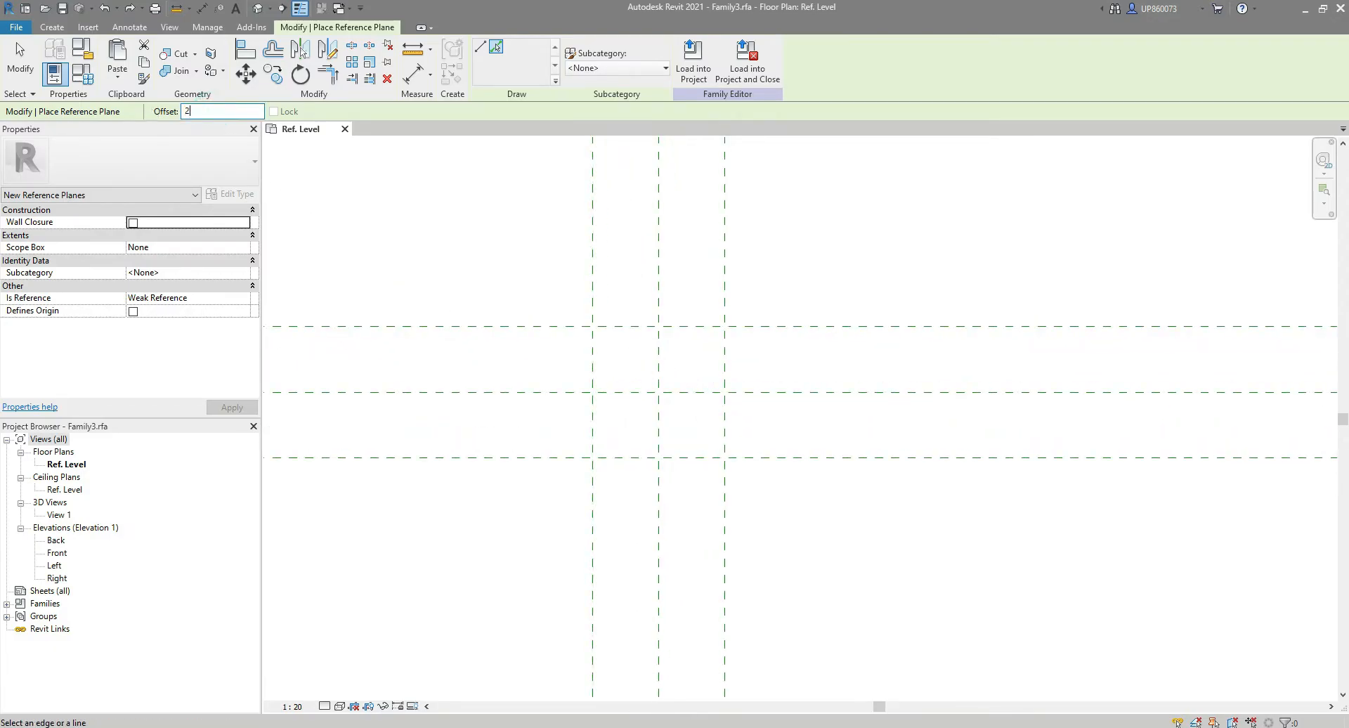
click(656, 368)
click(677, 389)
click(675, 395)
scroll(676, 402, up, 2)
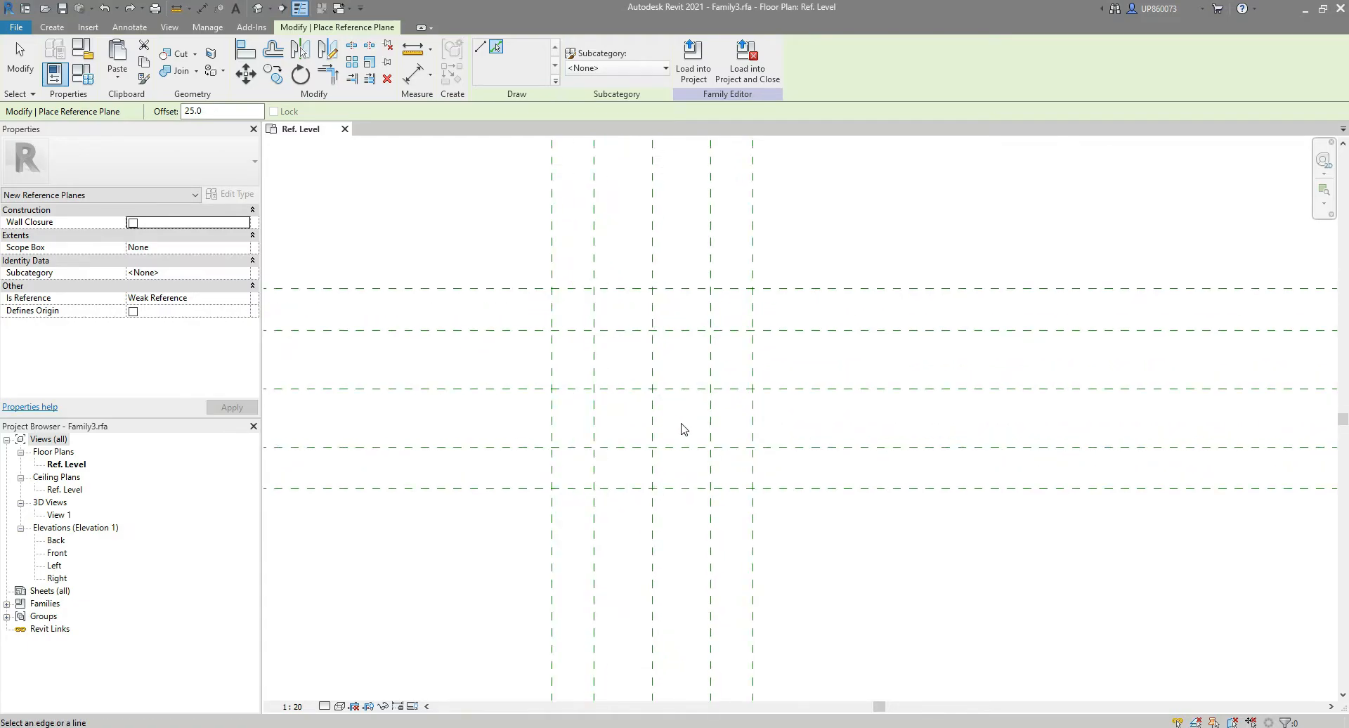
Add two vertical reference planes offset 10 mm inward from the outermost vertical planes.
click(208, 111)
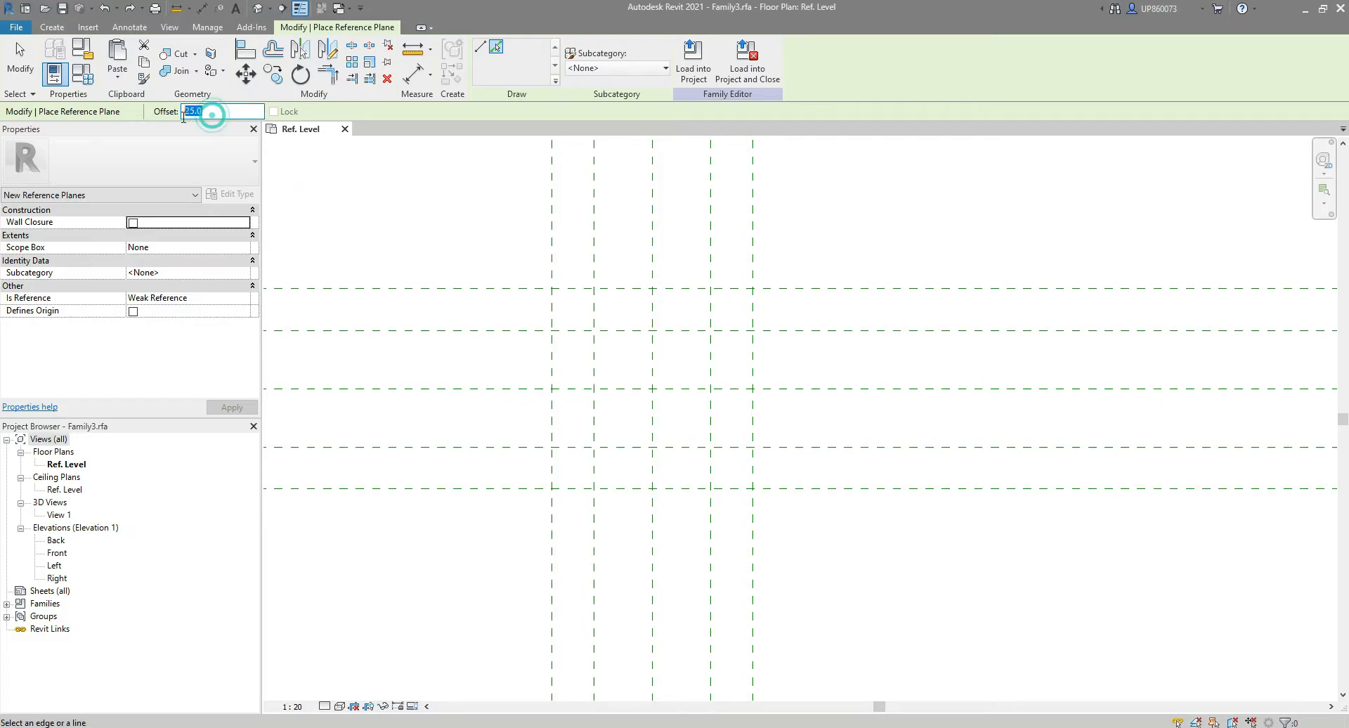
text(10)
click(556, 264)
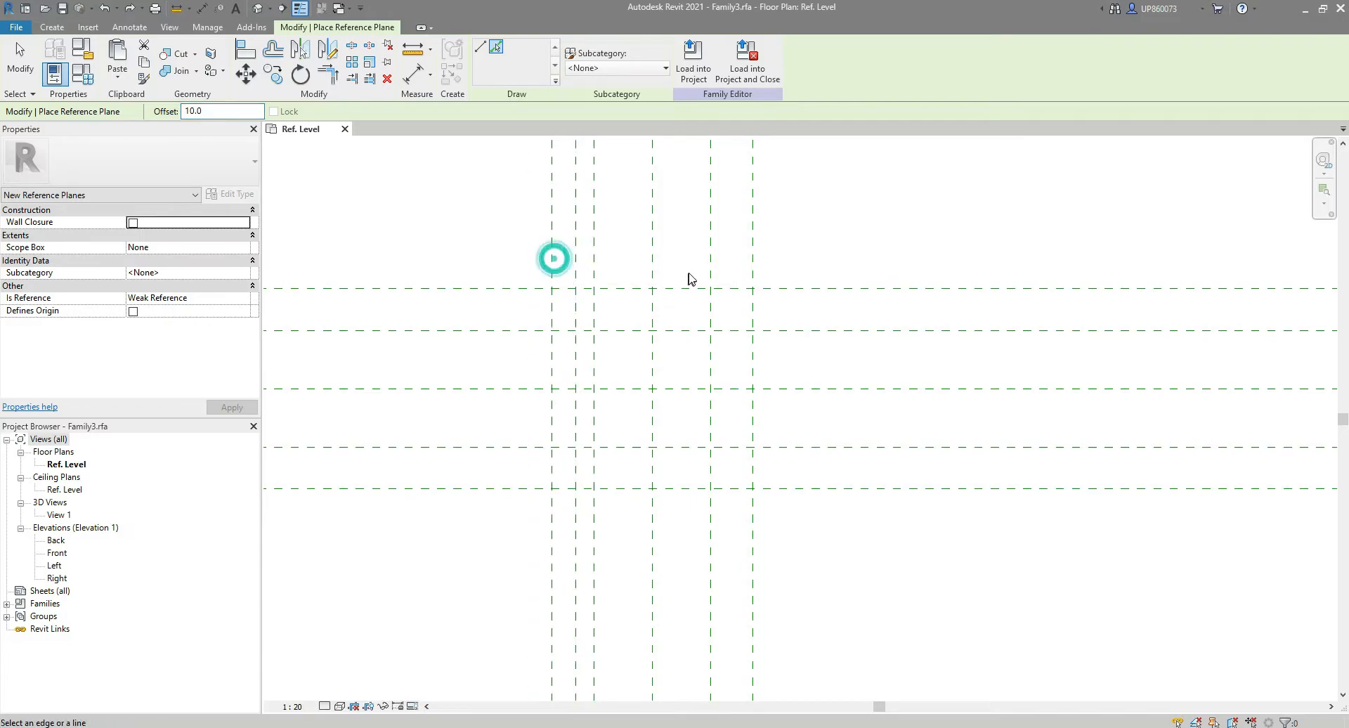
click(753, 273)
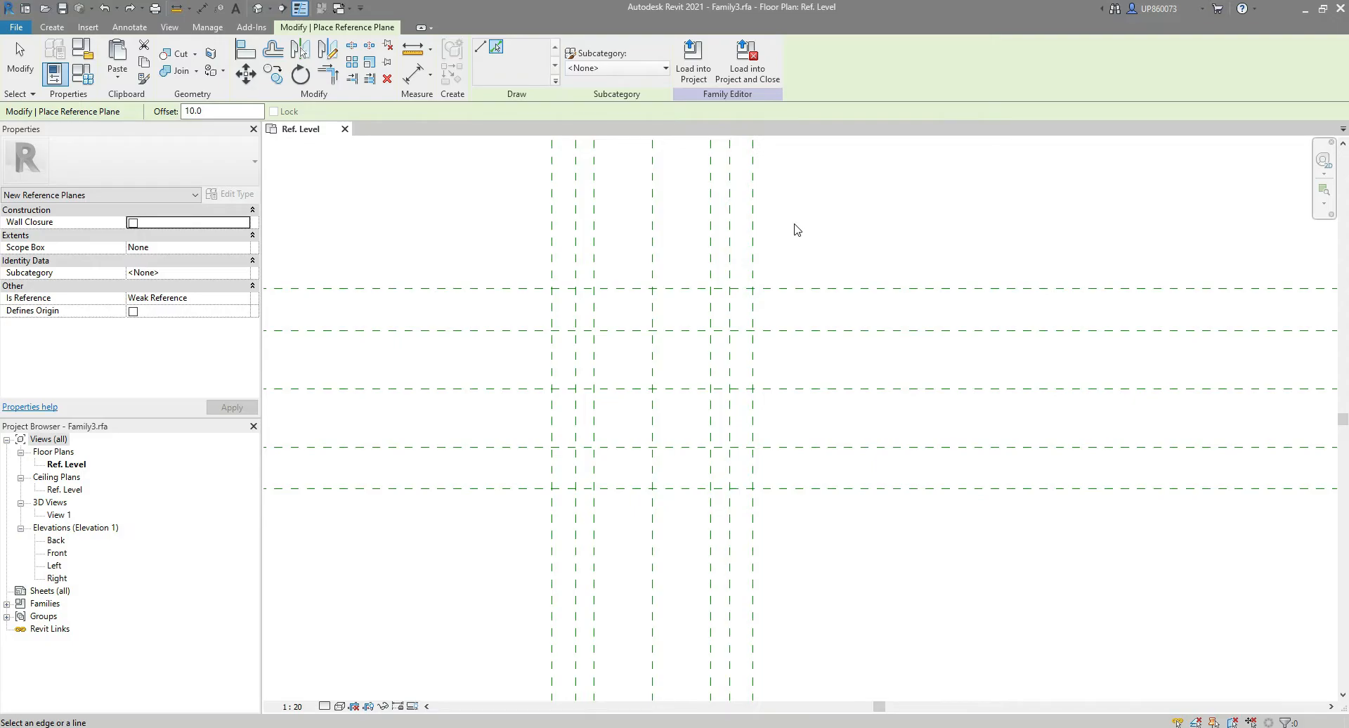
key(Escape)
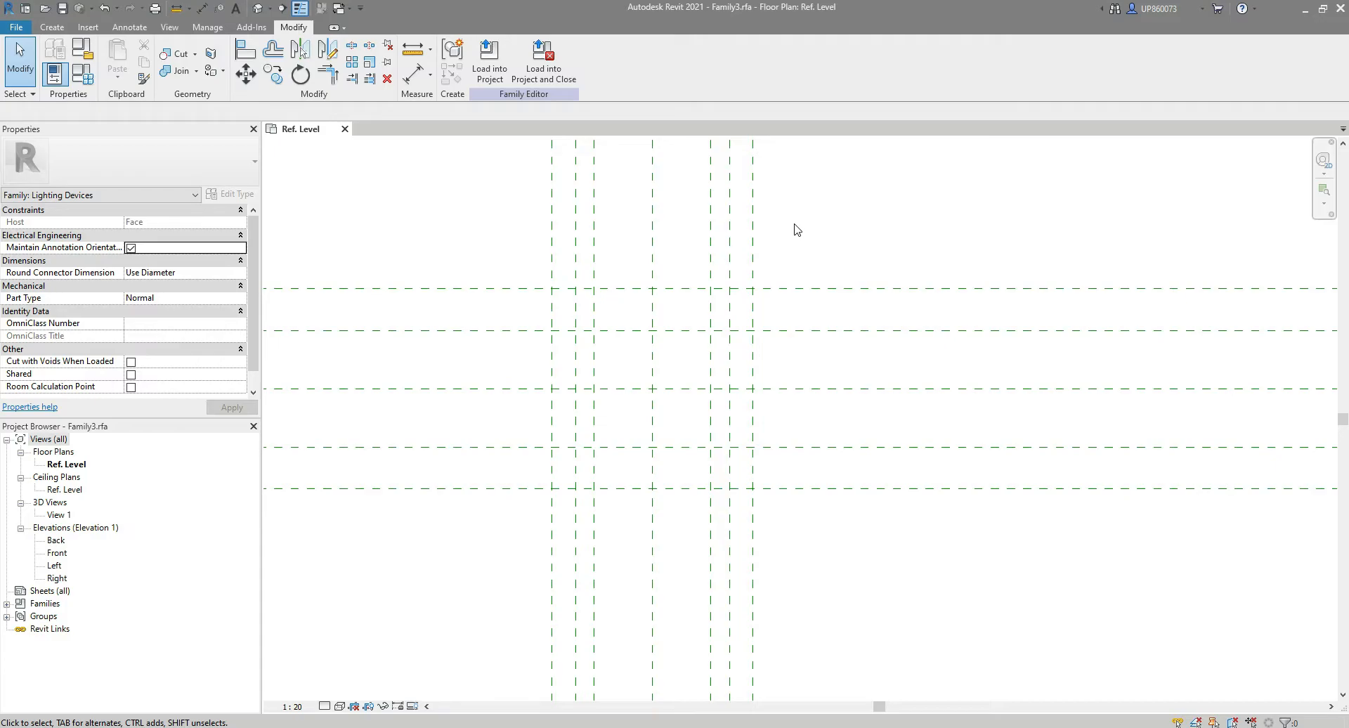
Place aligned dimensions between each outermost vertical reference plane and its neighbouring inner plane.
key(d)
key(i)
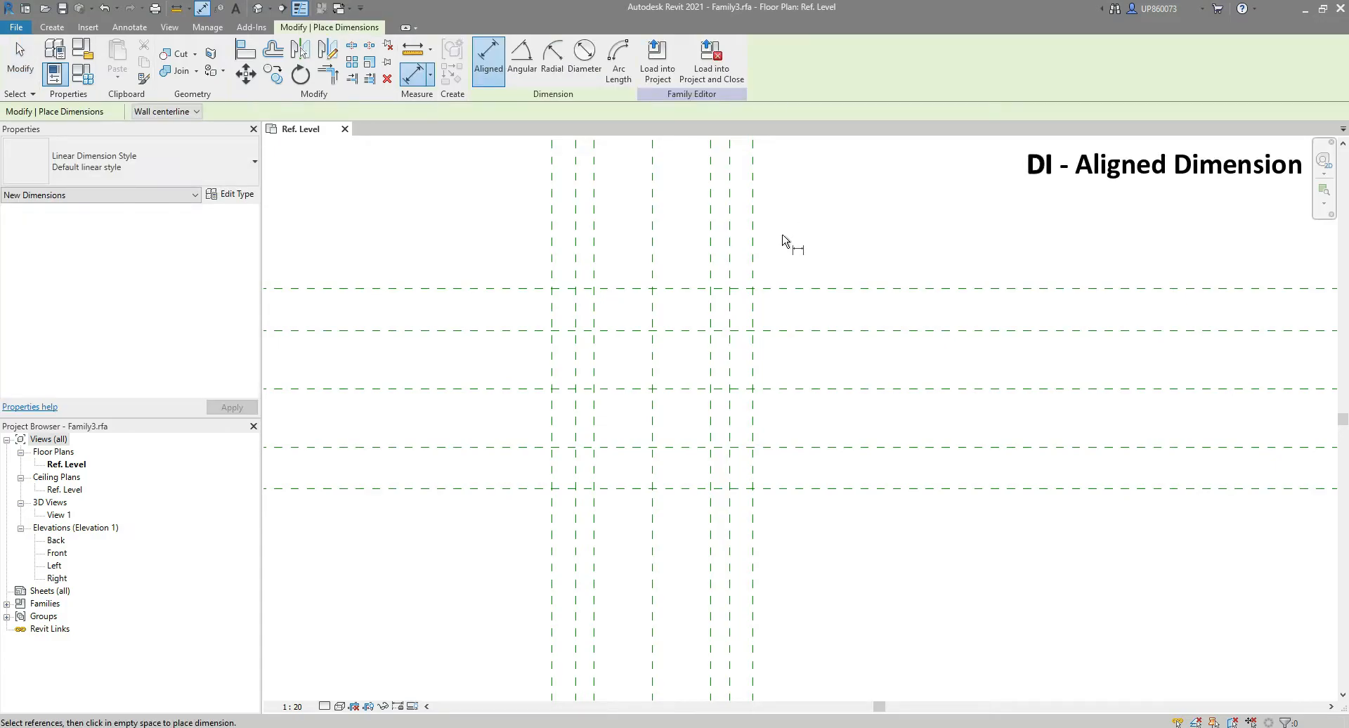
click(754, 279)
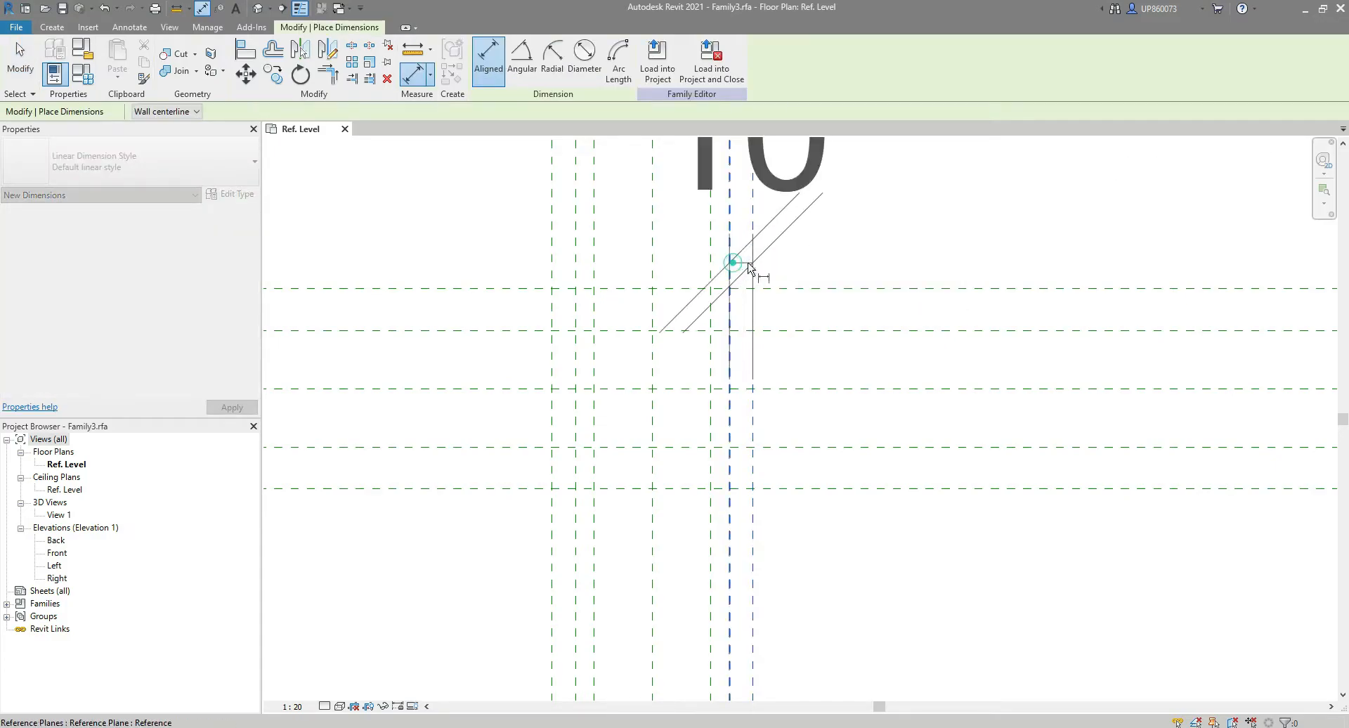
middle_drag(938, 255, 942, 361)
click(944, 329)
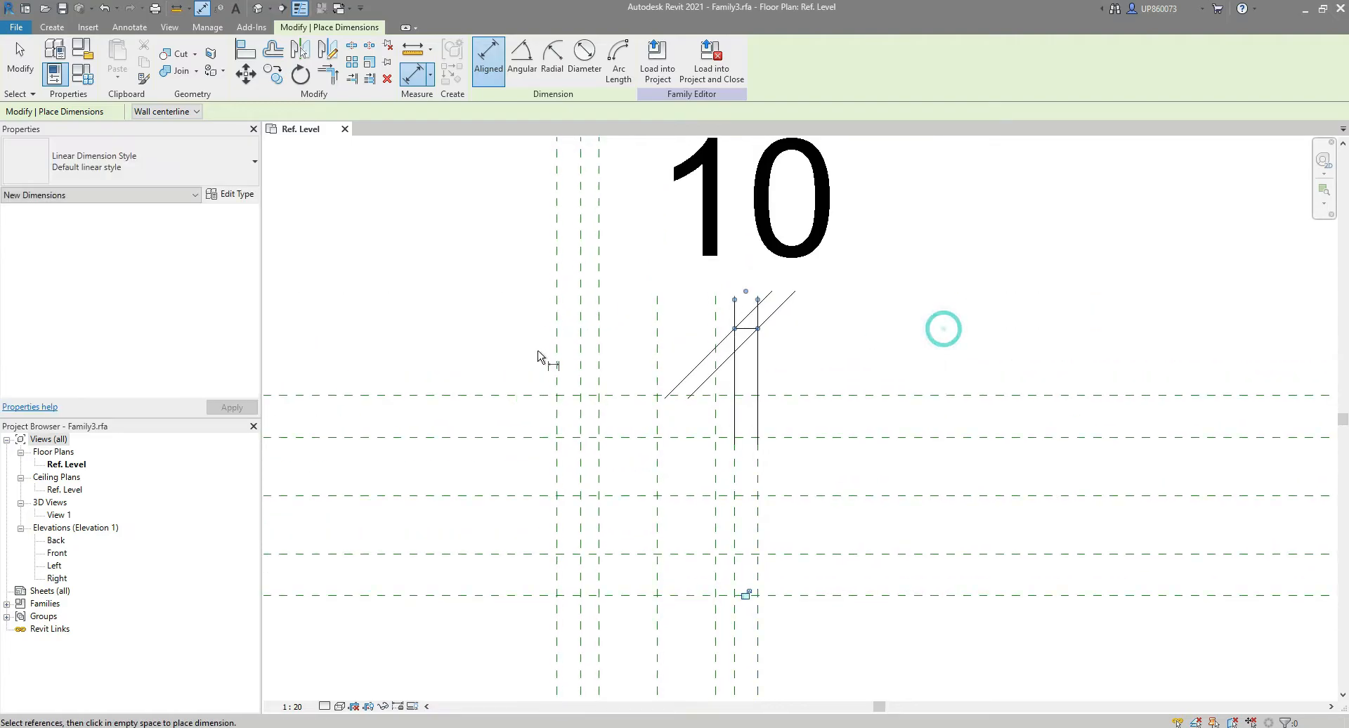
click(557, 355)
click(581, 362)
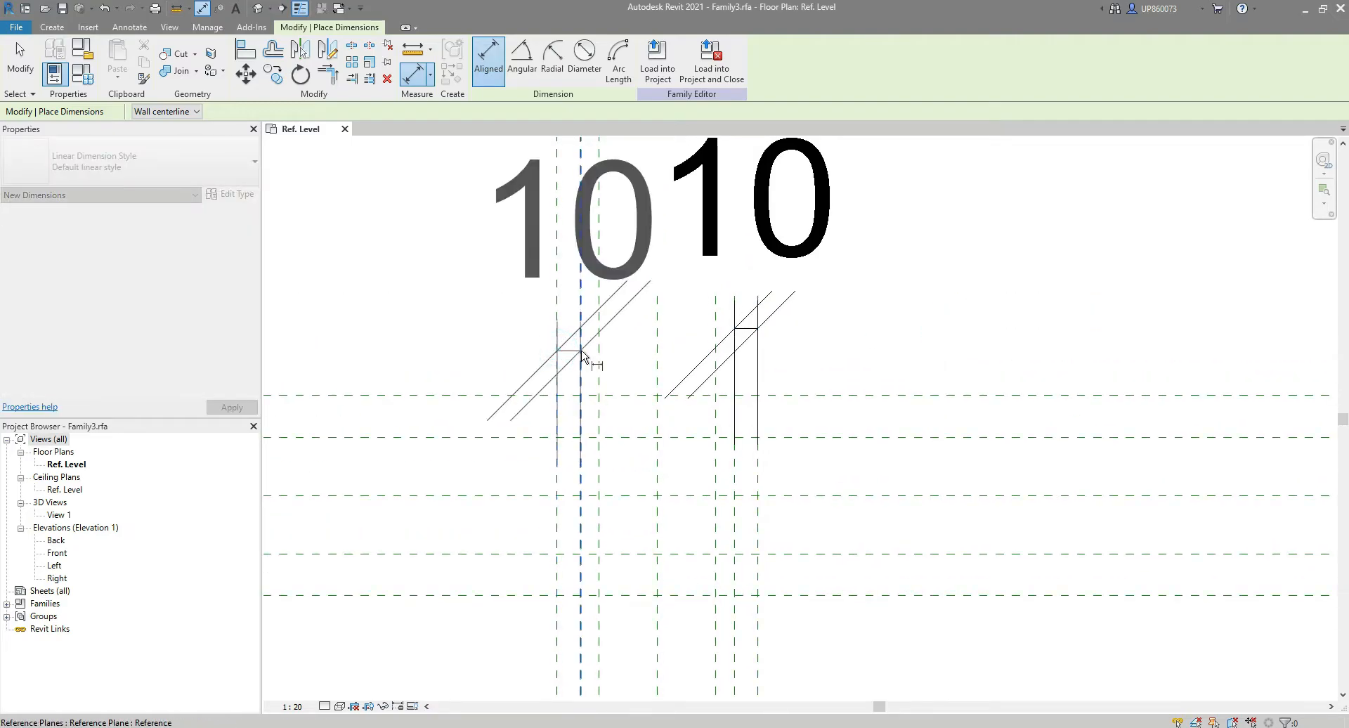
click(442, 328)
key(Escape)
key(Escape)
Set the scale of the Ref. Level view to 1:2.
click(307, 705)
click(325, 535)
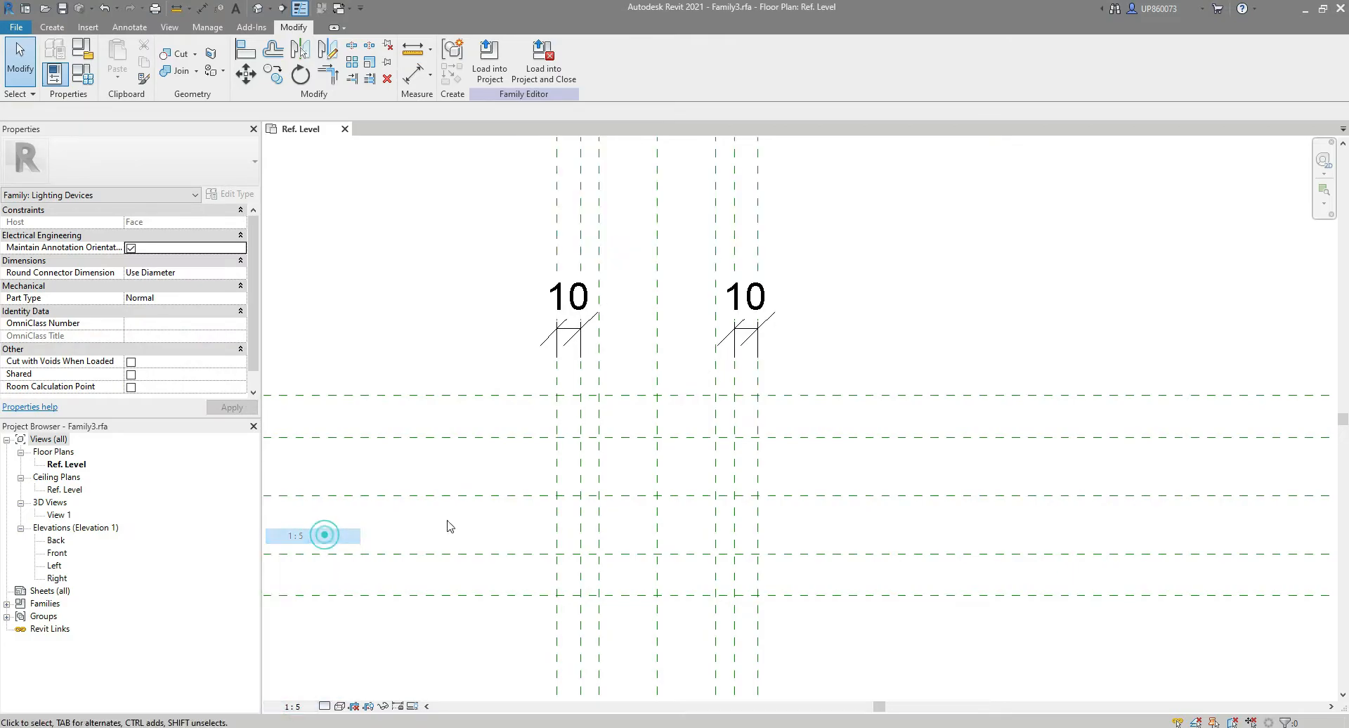
click(292, 705)
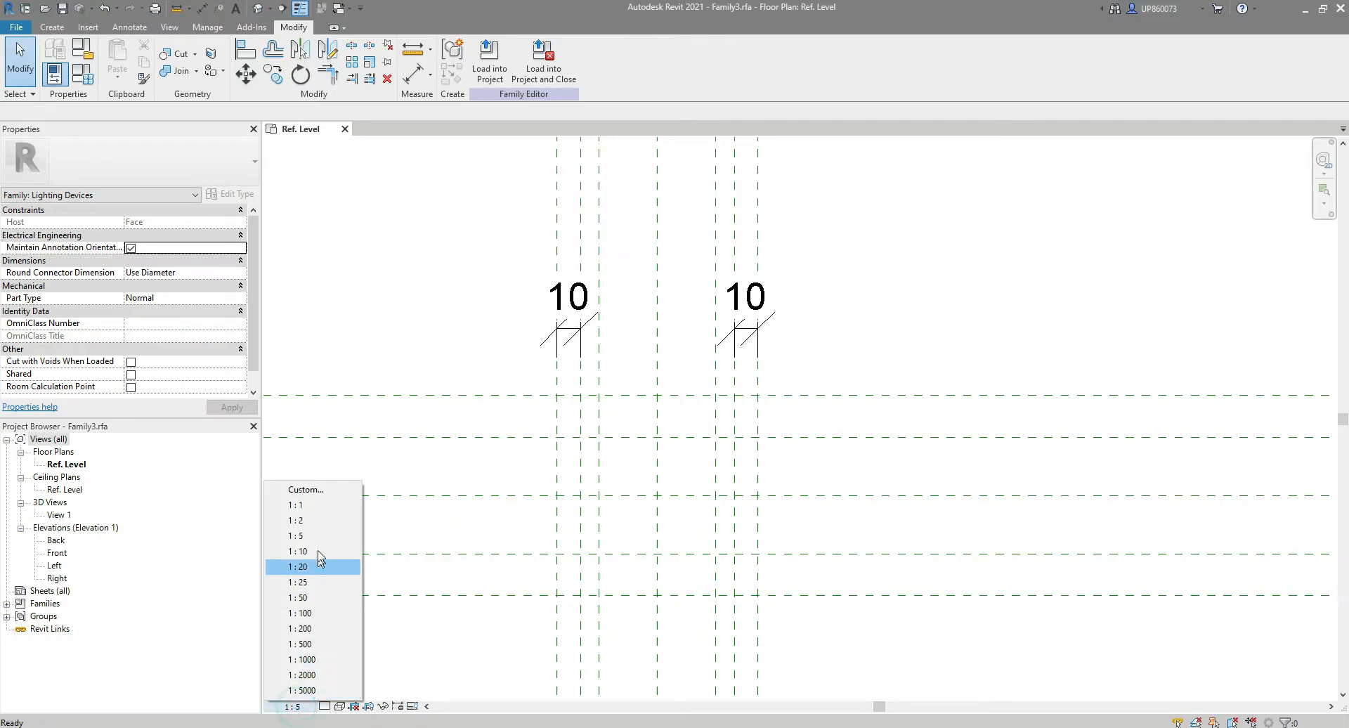
click(320, 522)
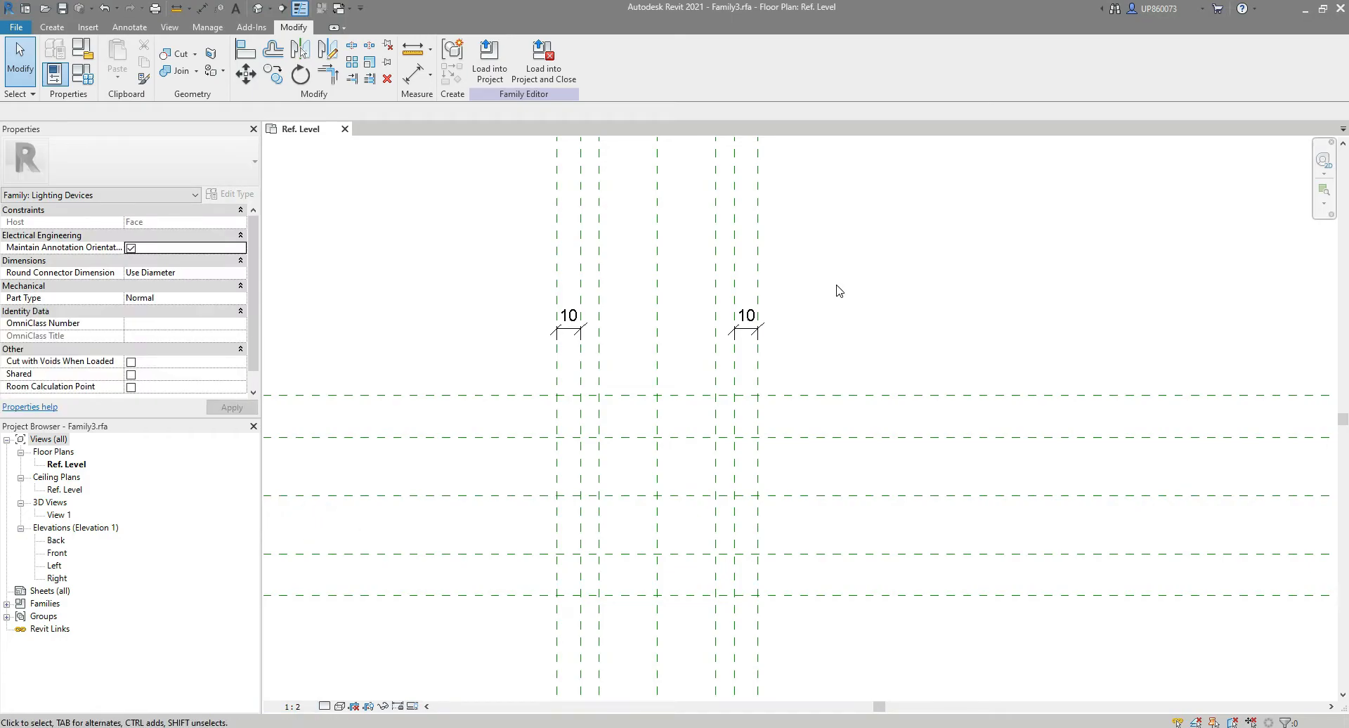
Set Is Reference to Not a Reference for the two vertical planes lying 10 mm inside the outermost ones.
click(735, 284)
ctrl+click(582, 270)
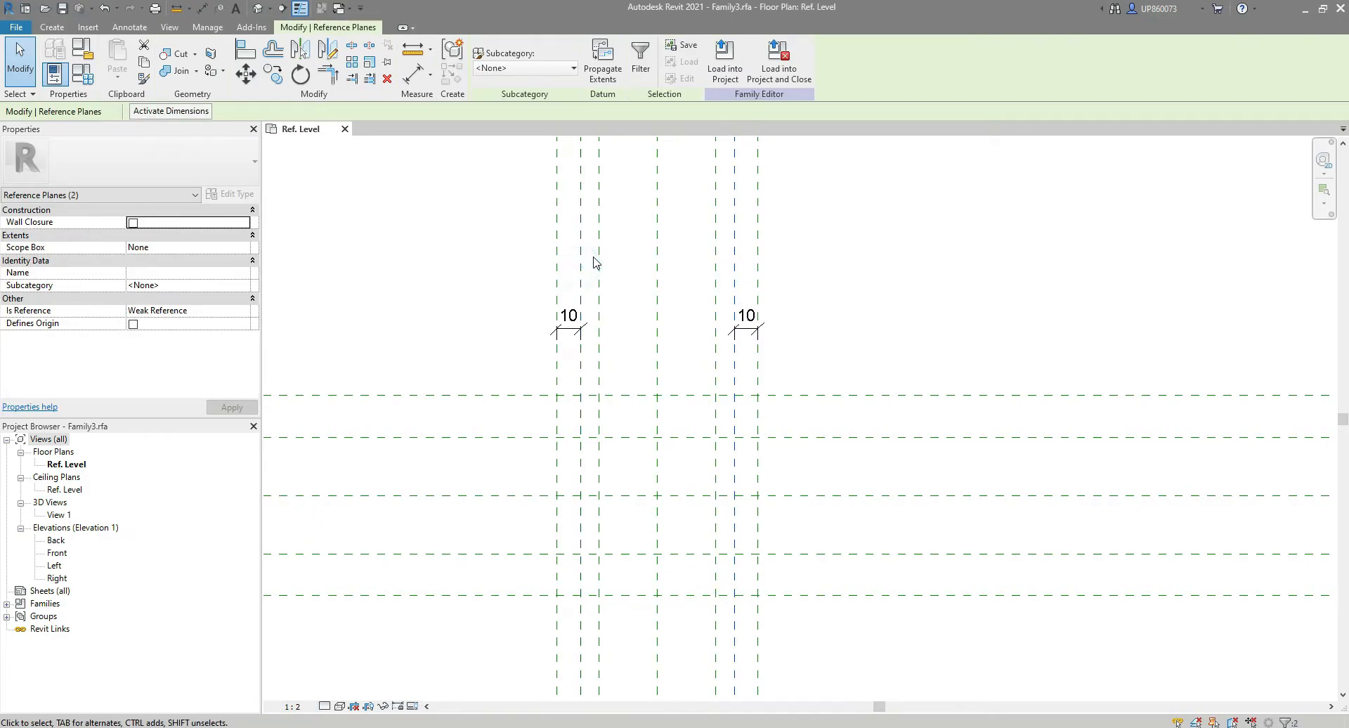
click(243, 311)
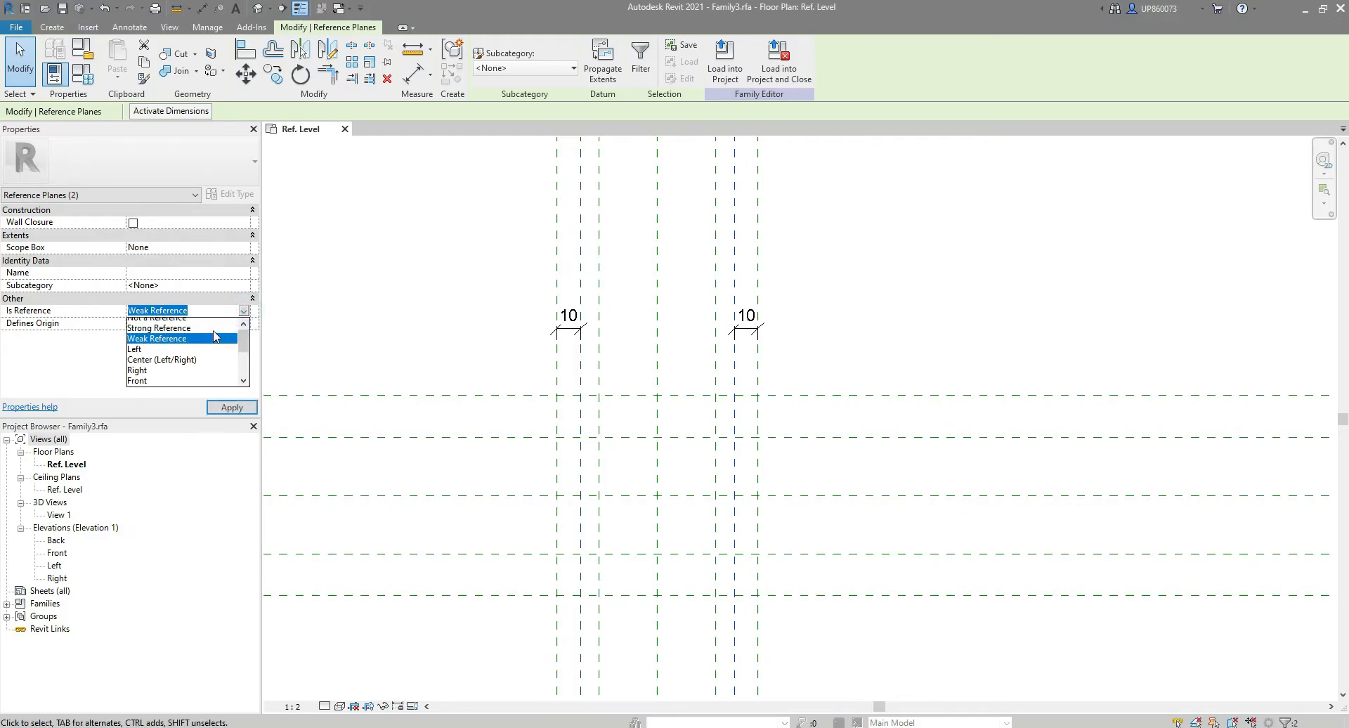
click(156, 323)
click(232, 407)
click(465, 300)
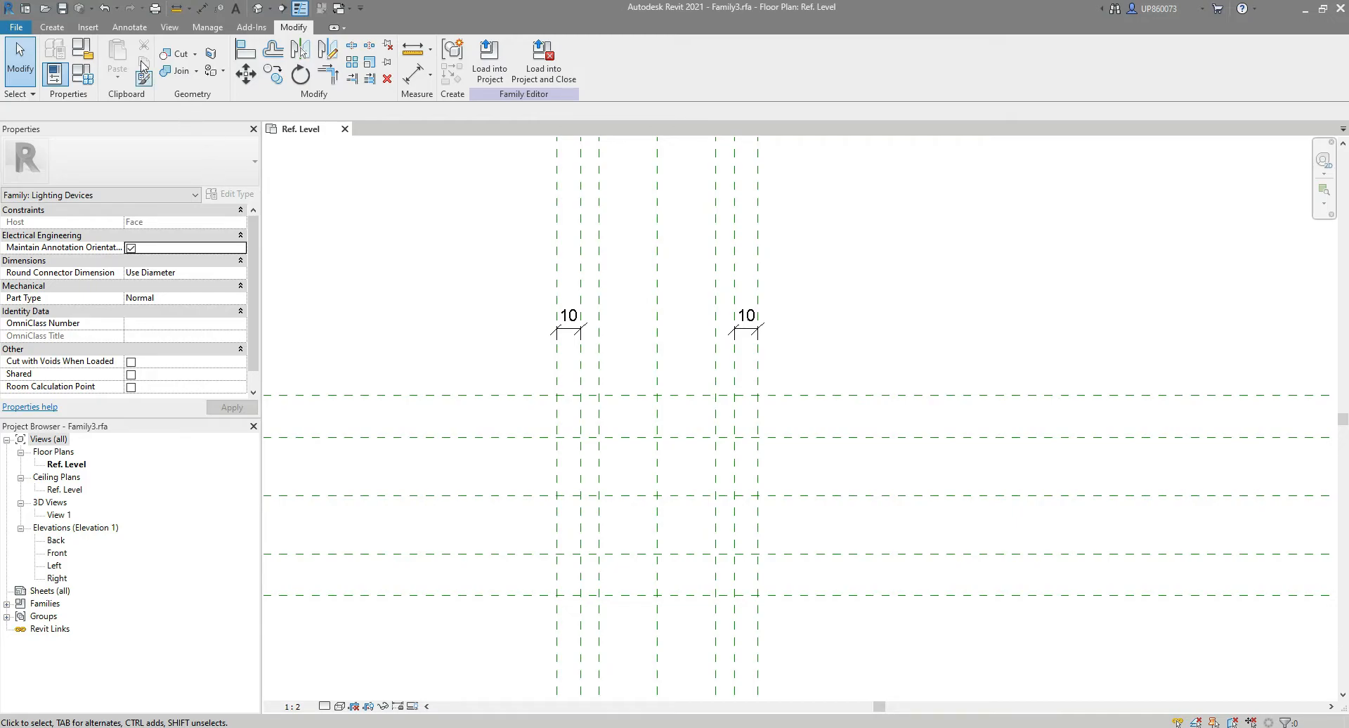
Start an extrusion and sketch an 86 by 86 mm rectangle spanning the intersections of the outermost reference planes.
click(52, 26)
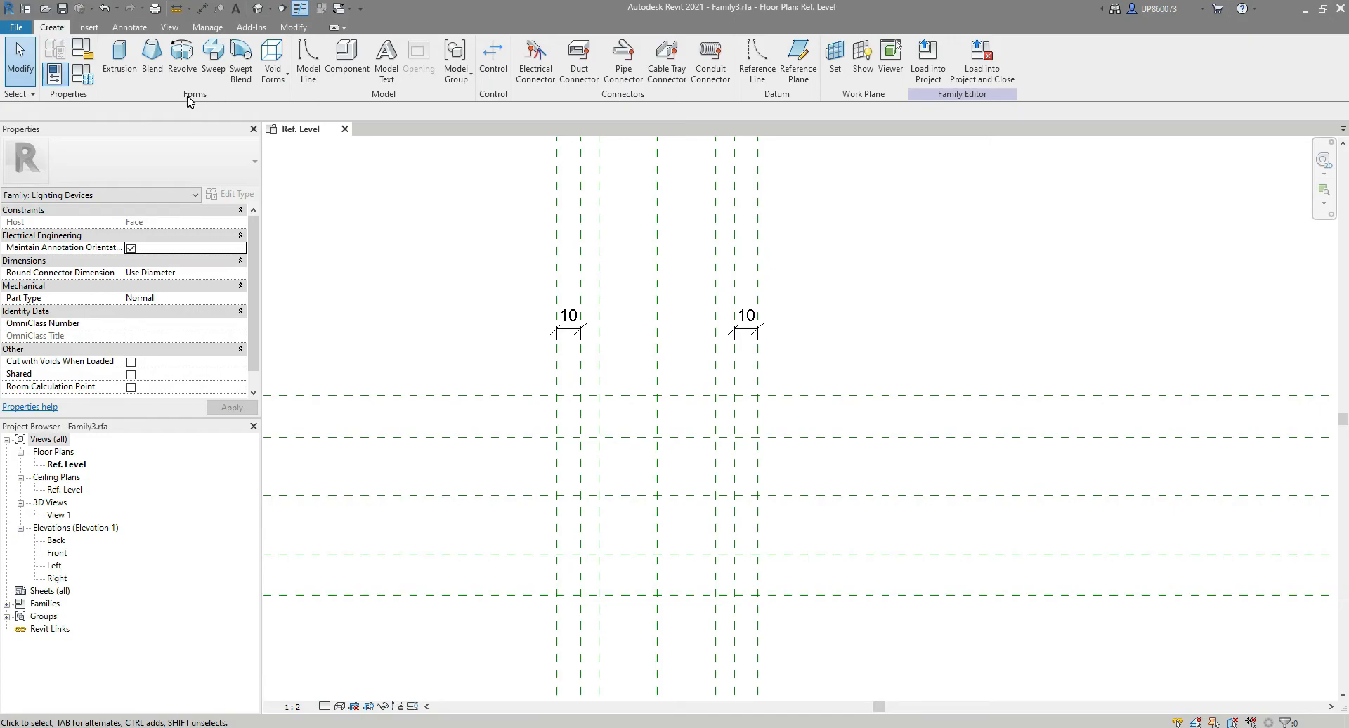
click(119, 60)
click(786, 255)
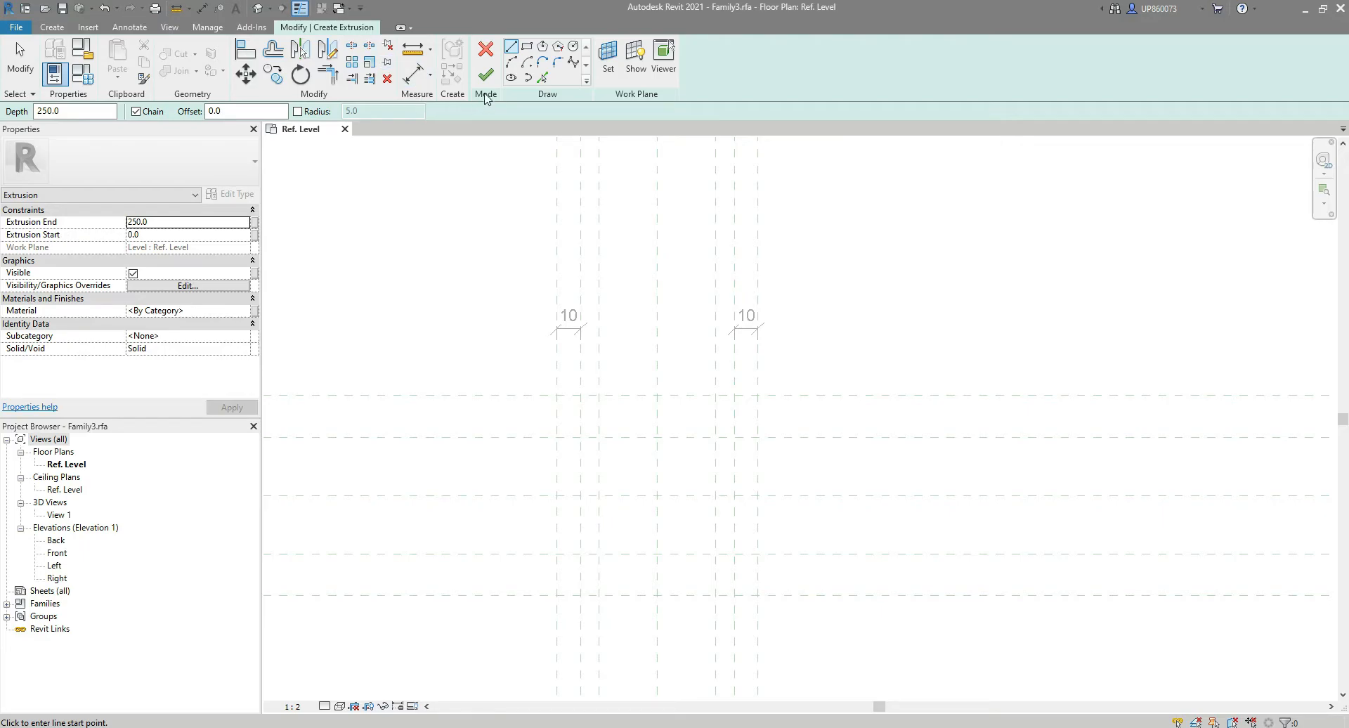
click(527, 48)
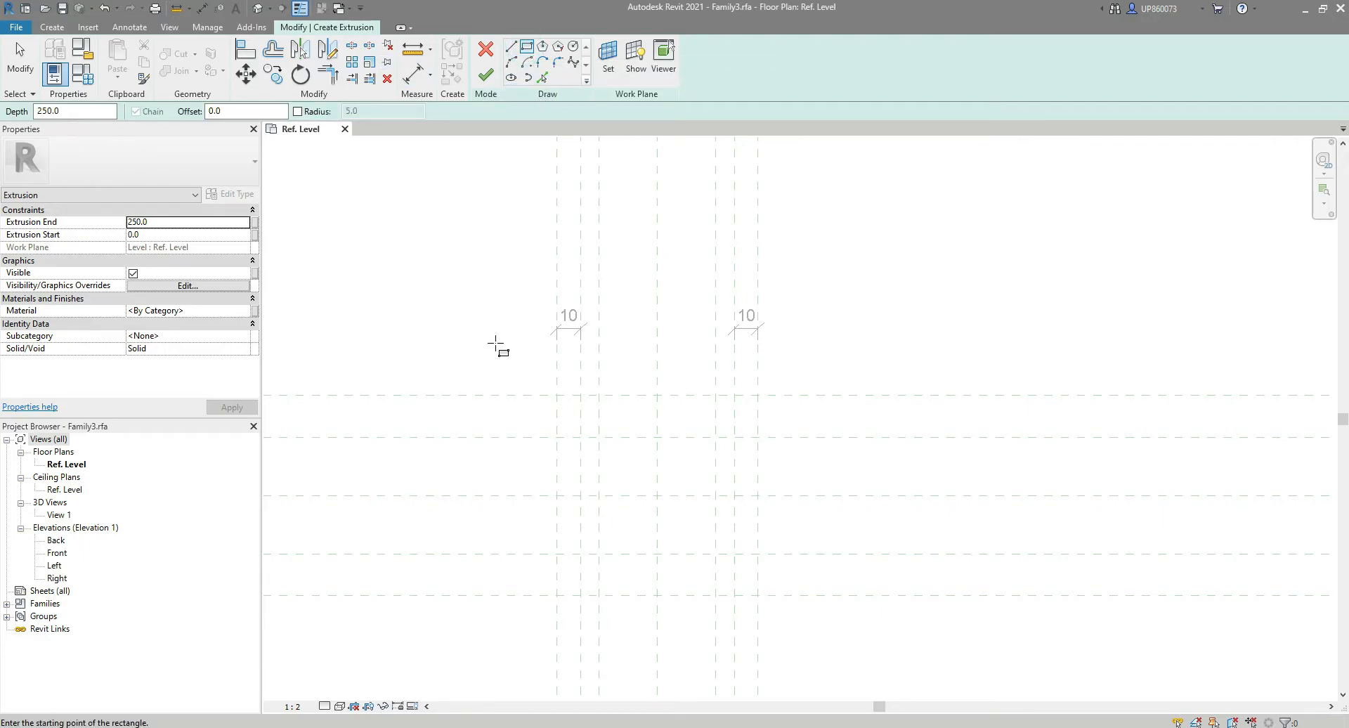
click(558, 394)
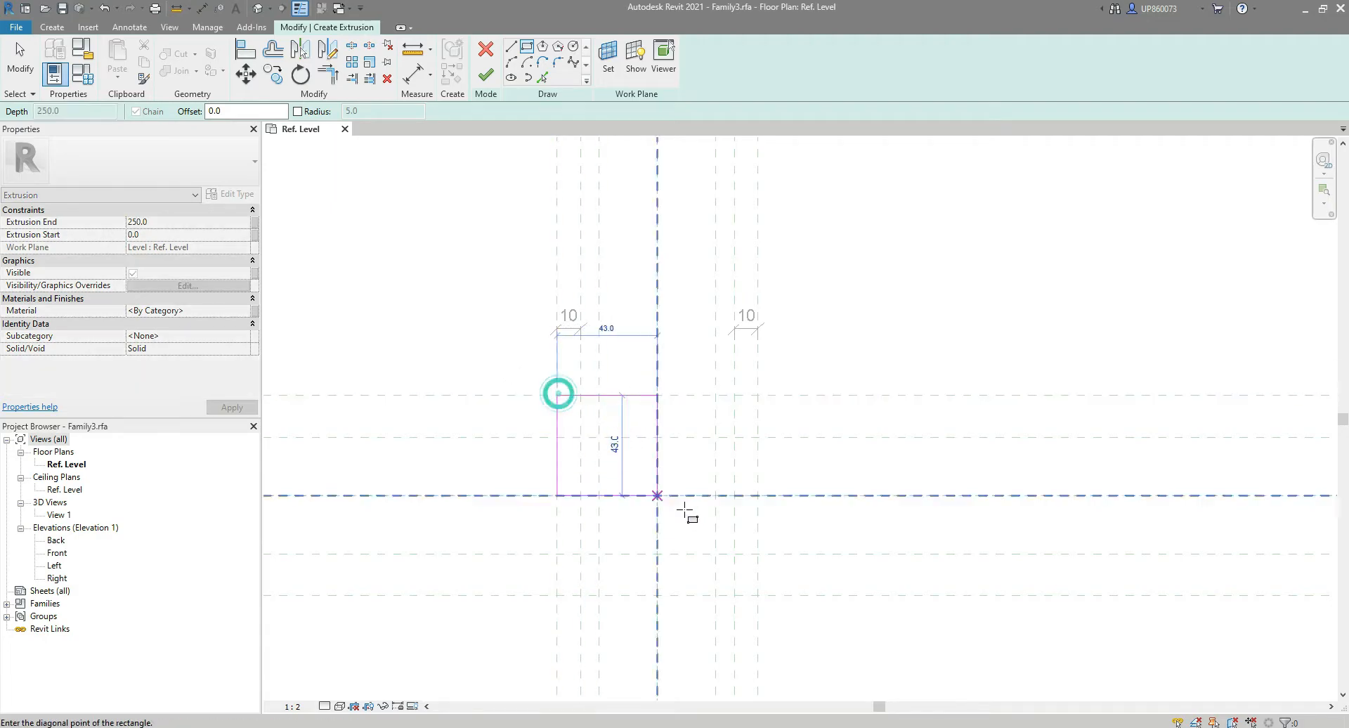
click(758, 596)
Lock all four sides of the rectangle to the outermost reference planes and finish drawing rectangles.
click(825, 571)
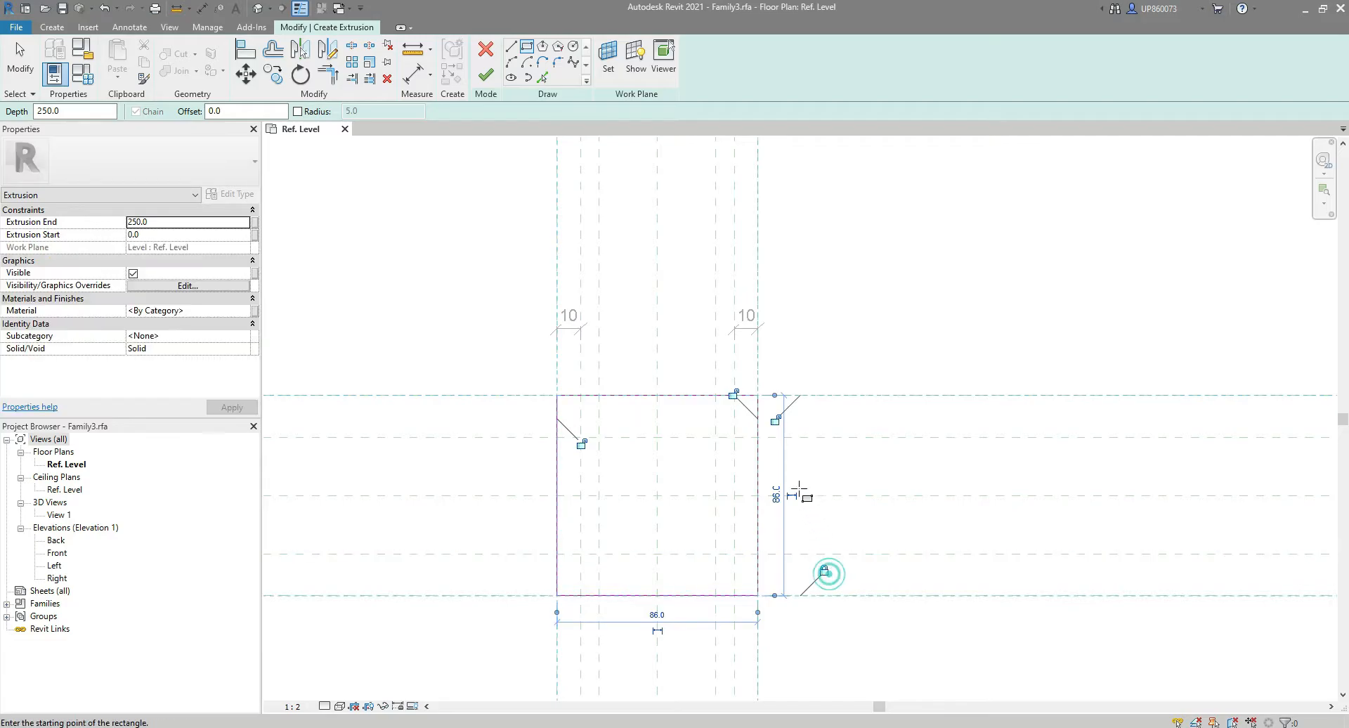
click(775, 420)
click(734, 394)
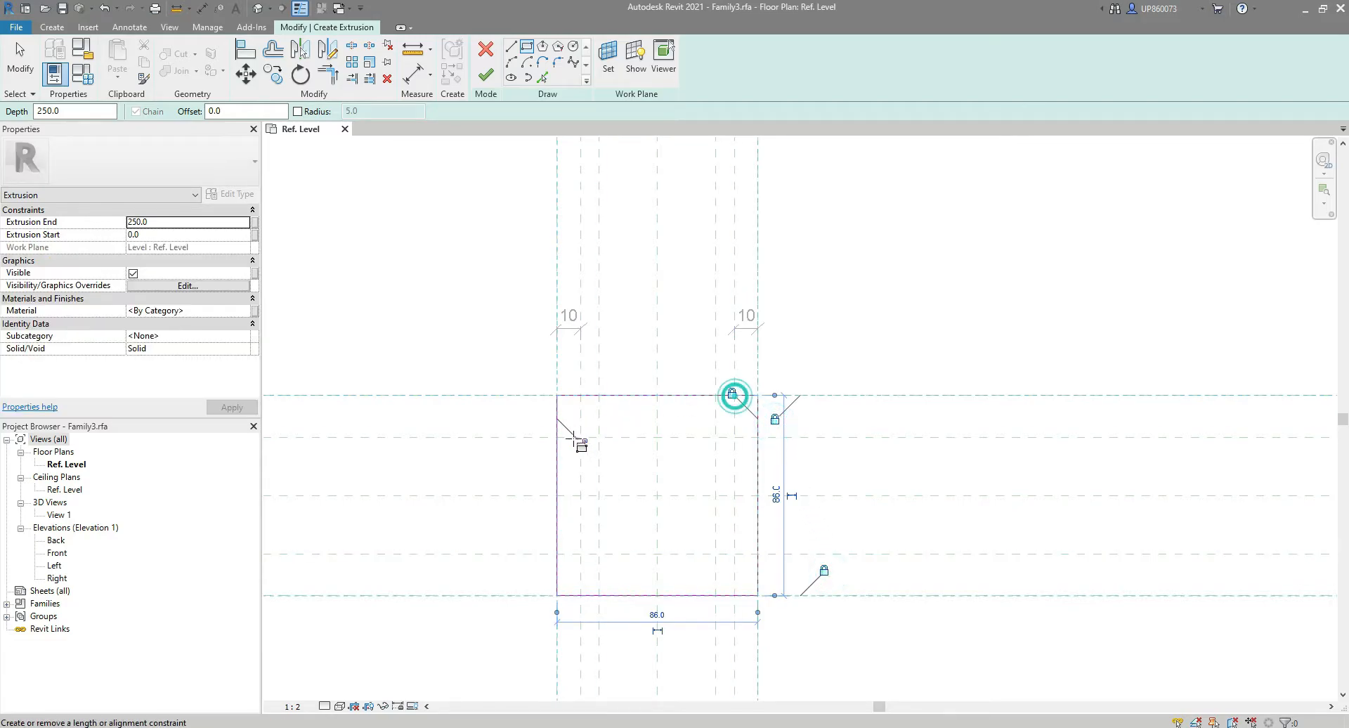
click(580, 444)
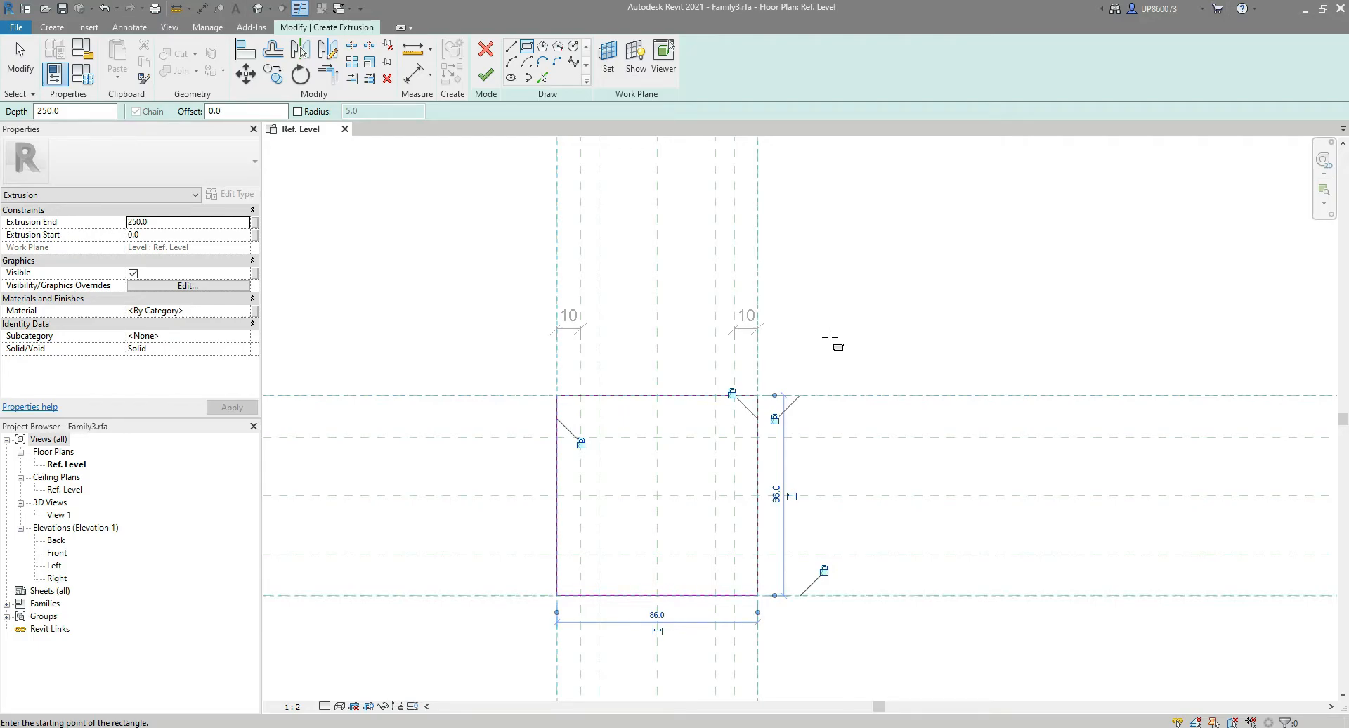
key(Escape)
key(Escape)
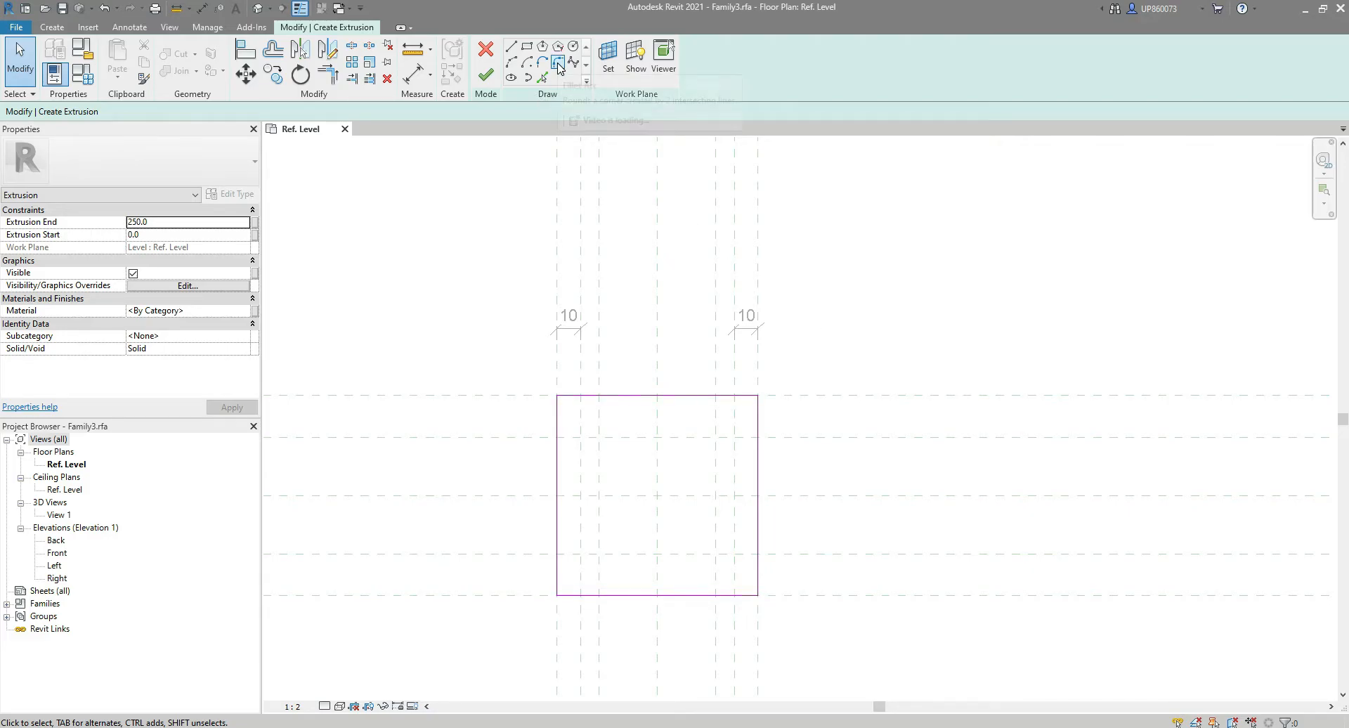
Fillet the four corners of the rectangular sketch with a fixed radius of 5 mm.
click(559, 65)
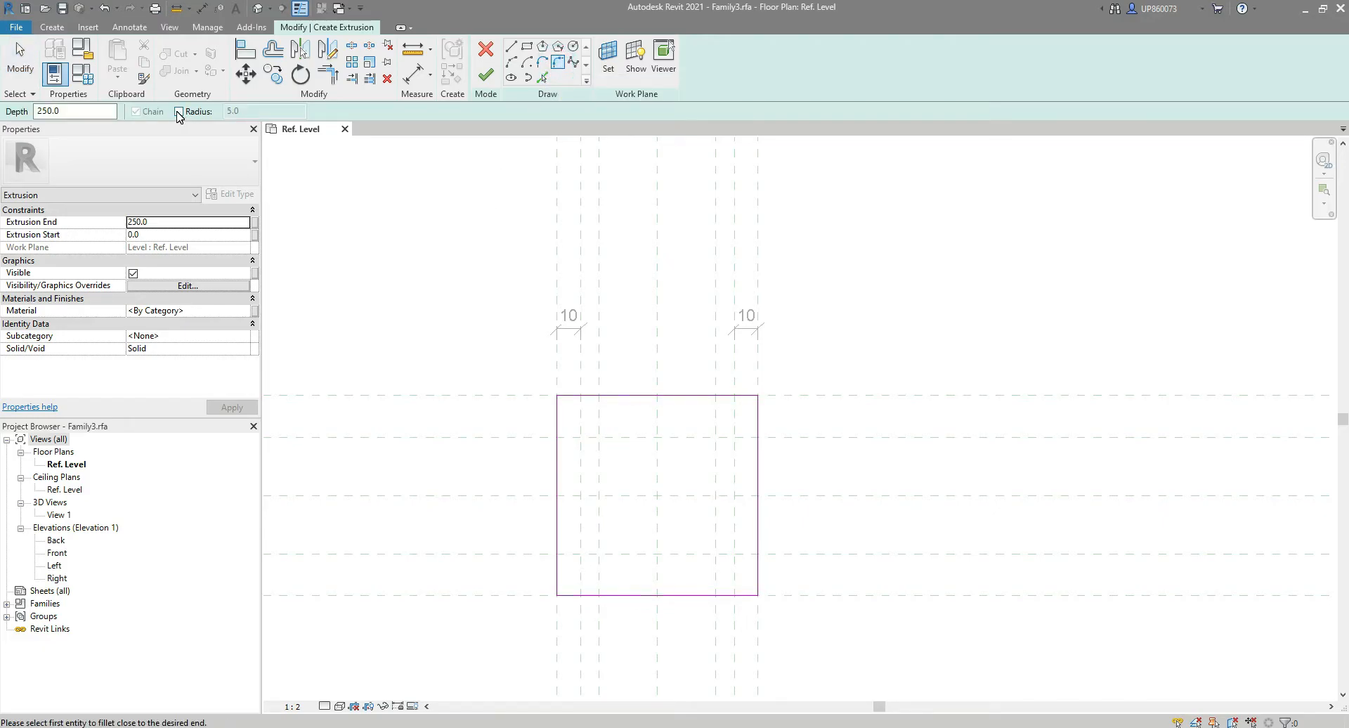
click(179, 112)
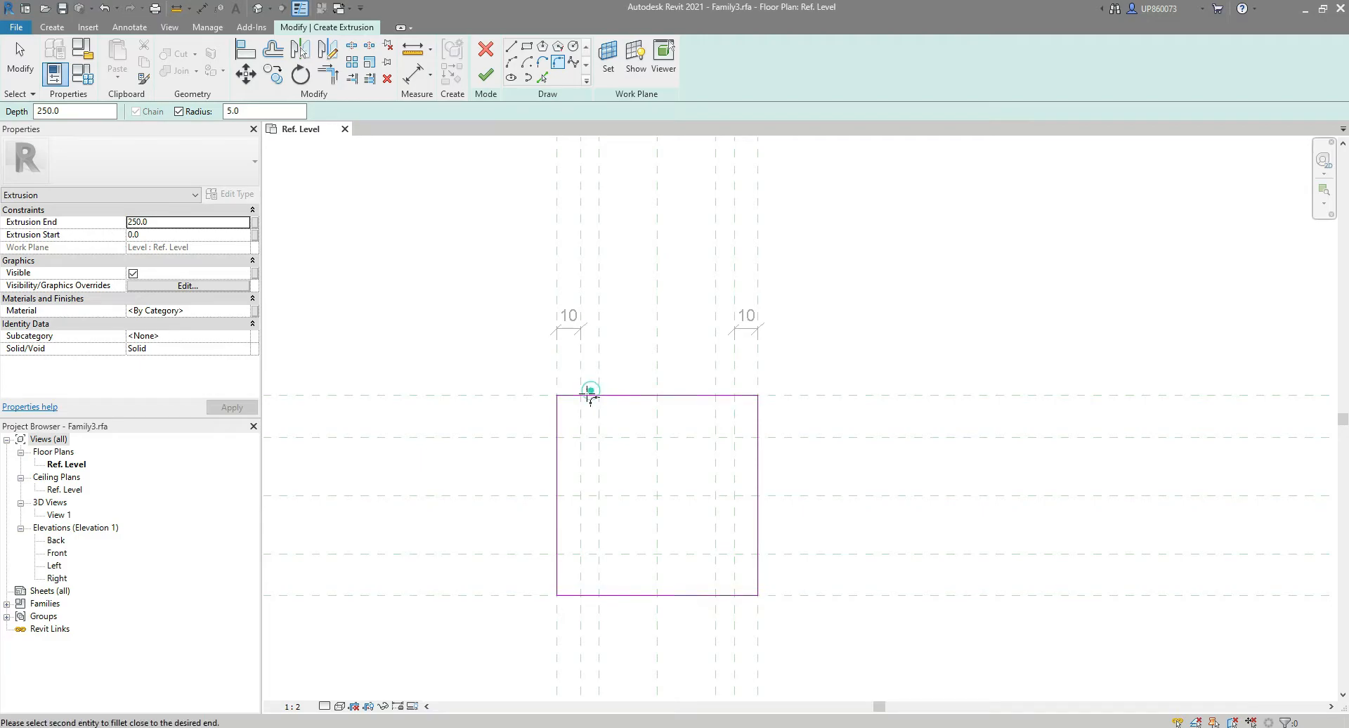
click(562, 420)
click(553, 543)
click(604, 594)
click(675, 594)
click(758, 573)
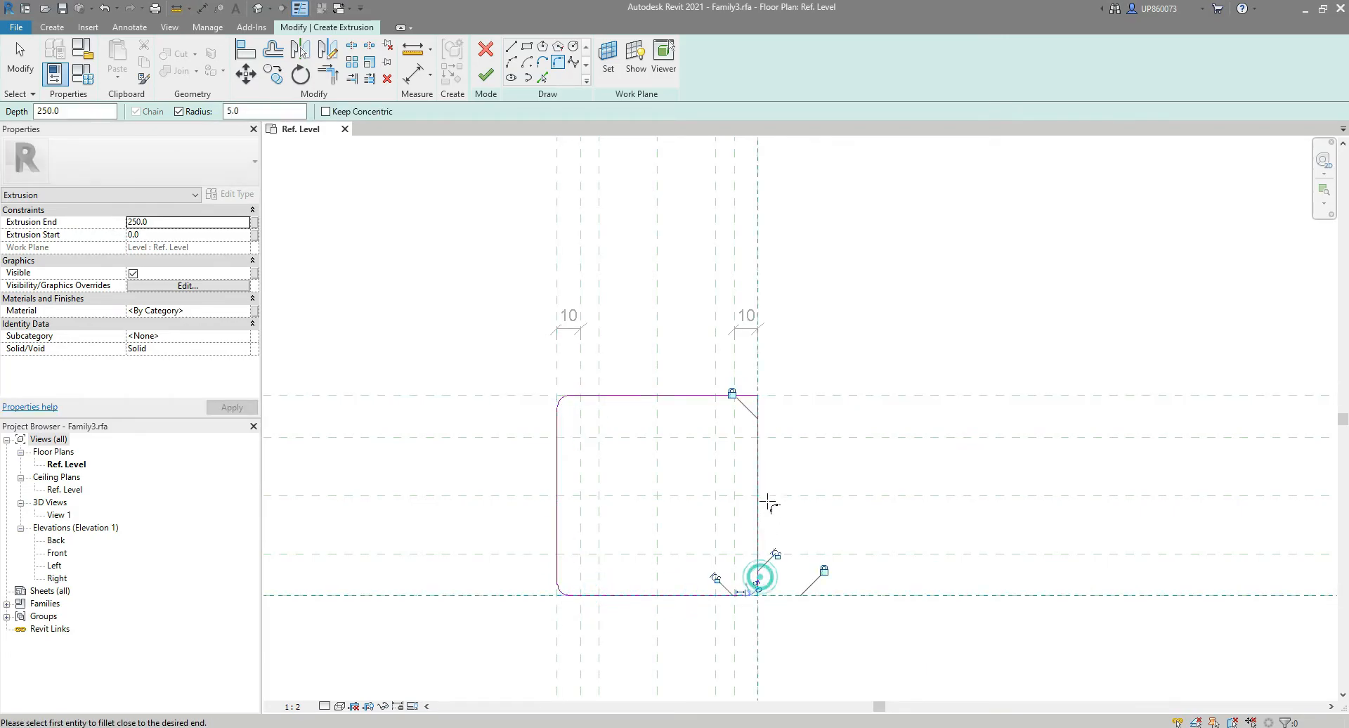
click(759, 477)
click(722, 395)
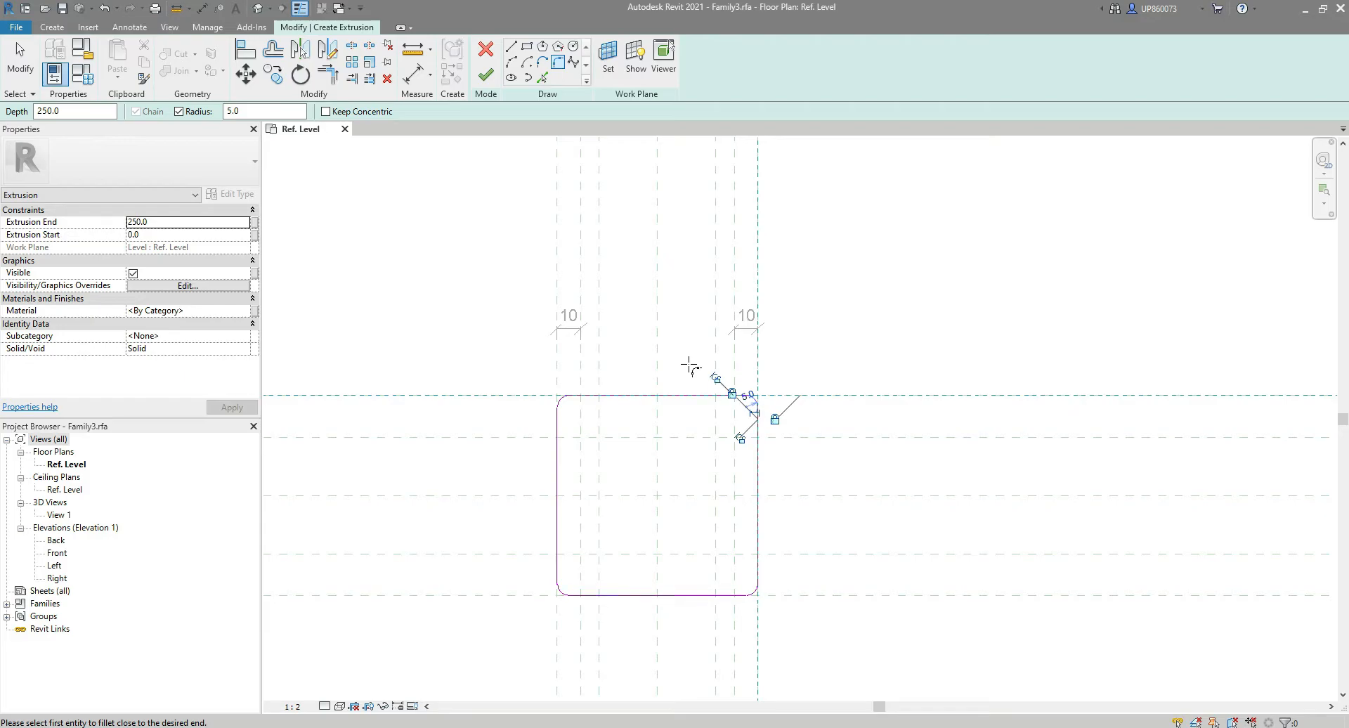
key(Escape)
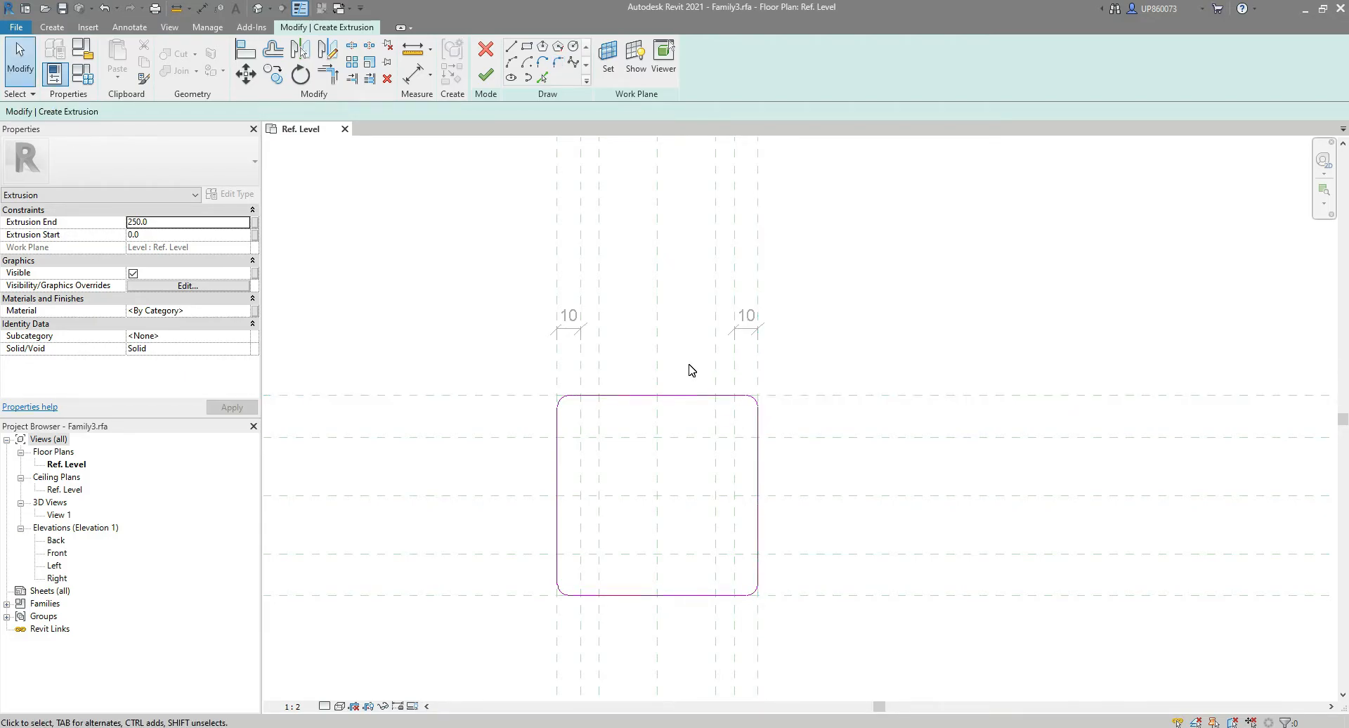
Set the extrusion end to 9 mm and finish the rounded-square extrusion.
click(156, 225)
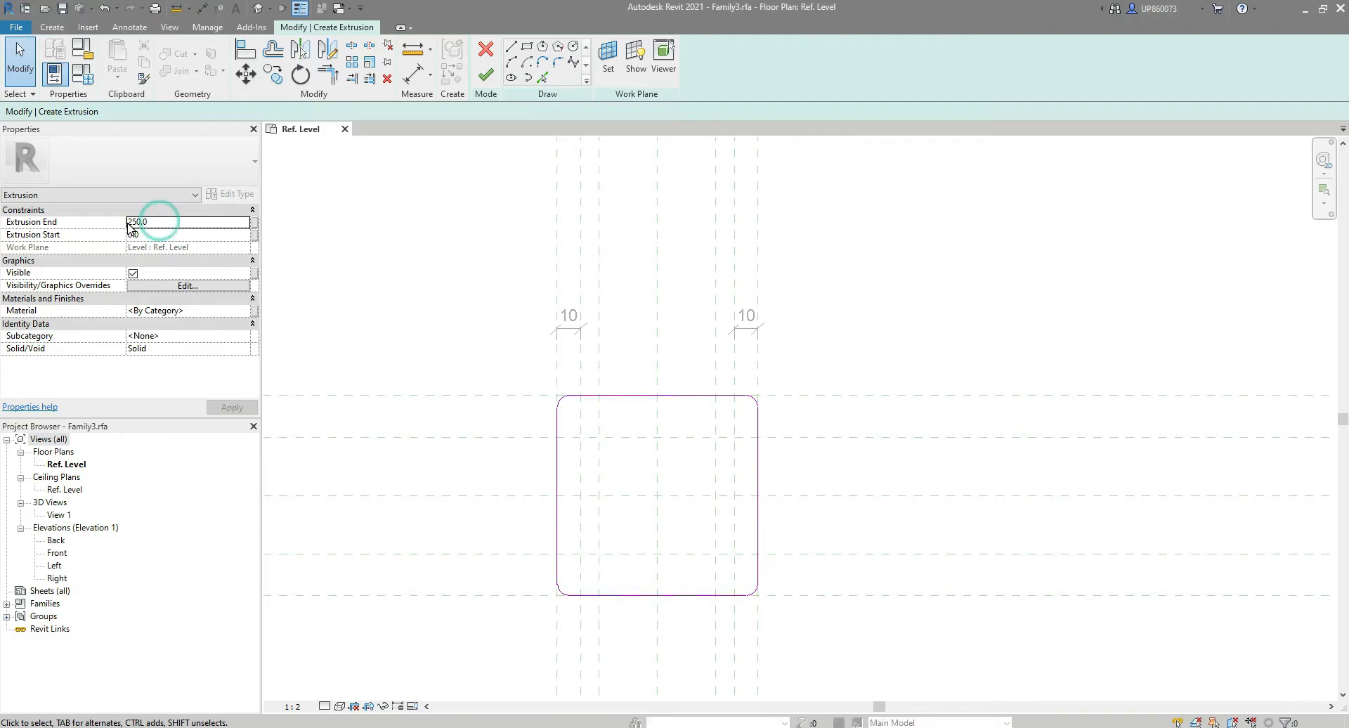
drag(156, 225, 123, 234)
text(9.0)
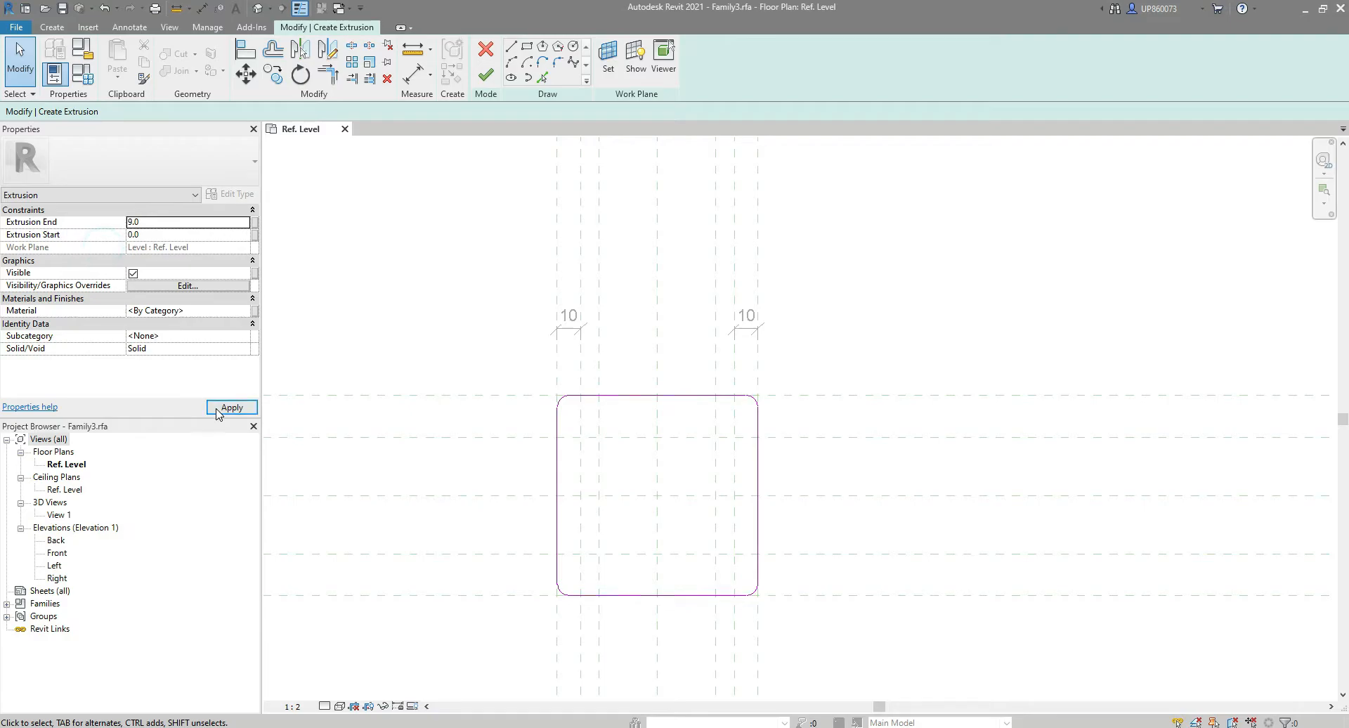
click(218, 411)
click(489, 75)
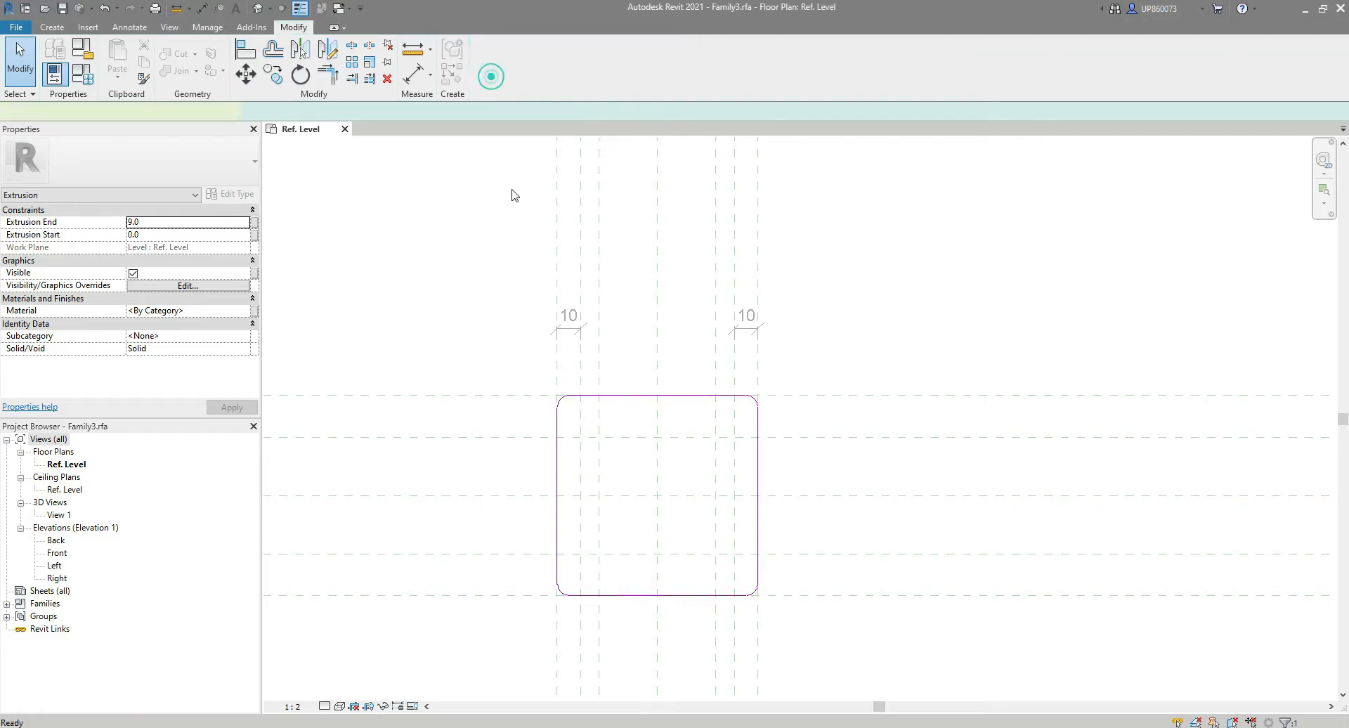
click(496, 321)
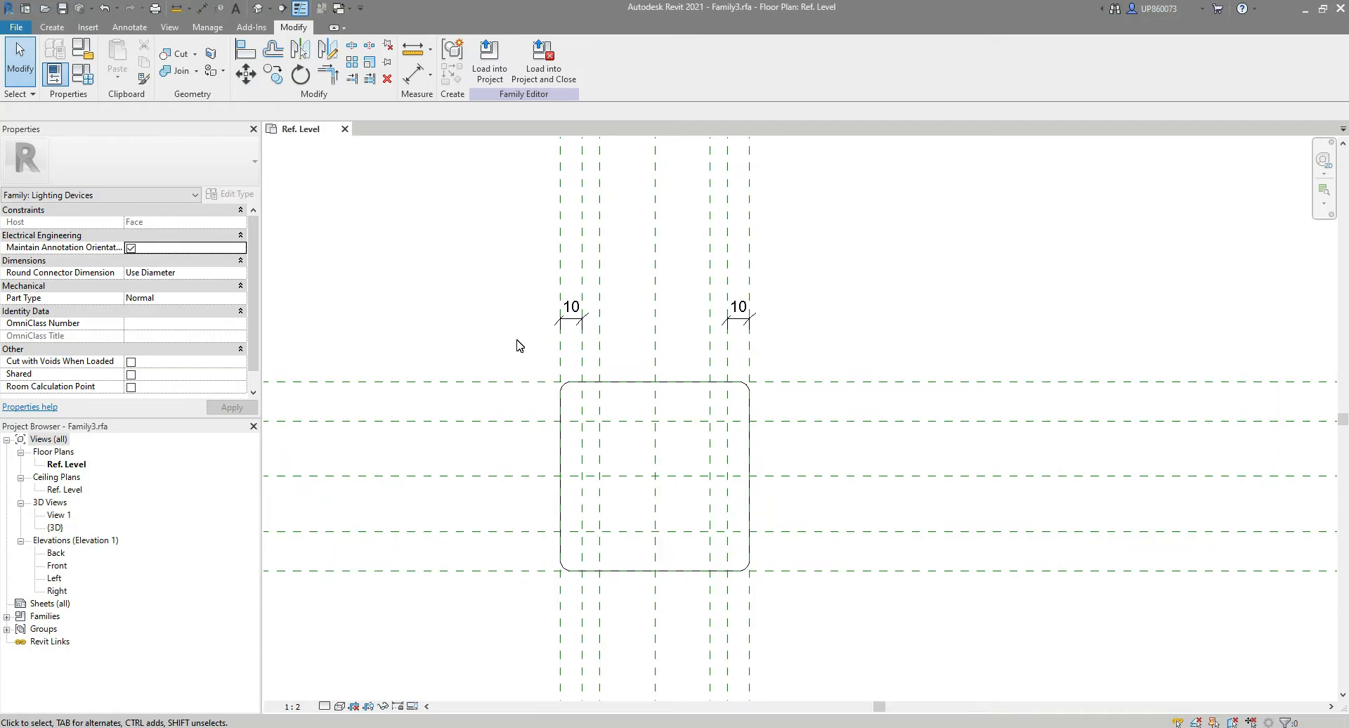
Open the default 3D view and tile it beside the Ref. Level plan, framing the extruded plate in both views.
click(258, 8)
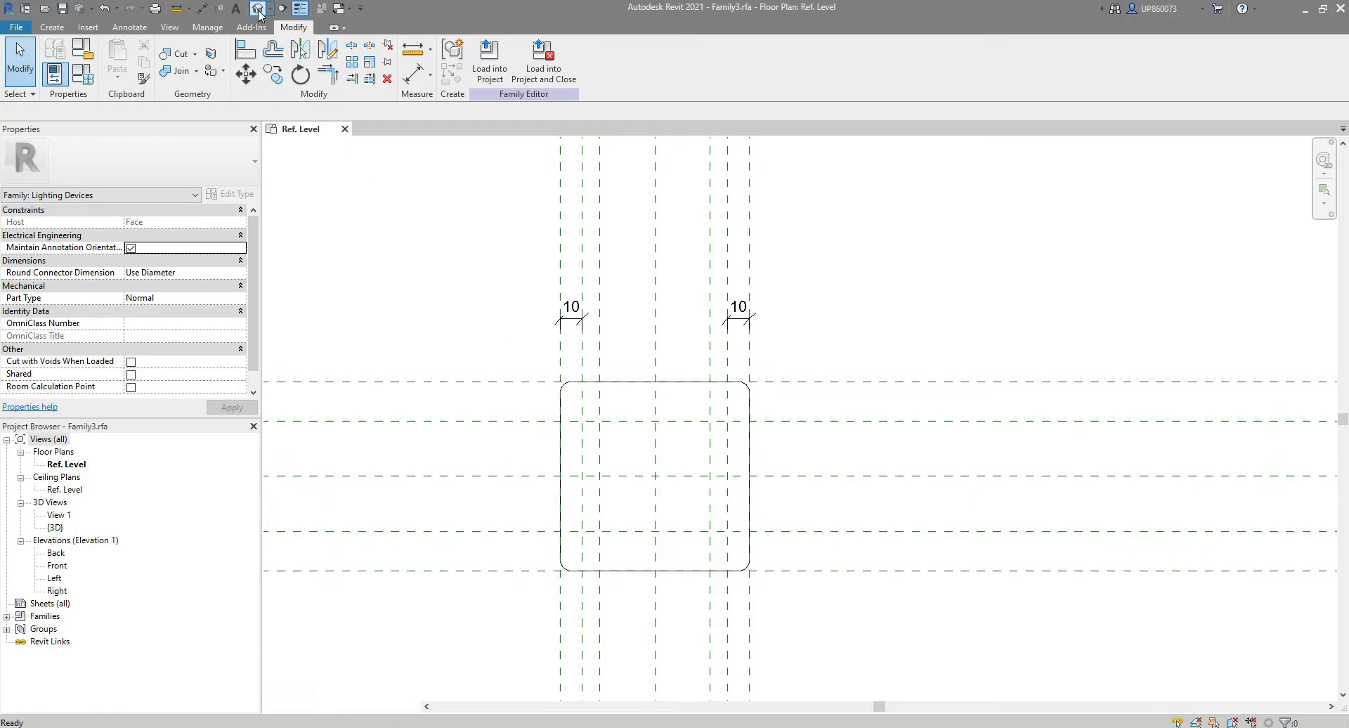
click(299, 128)
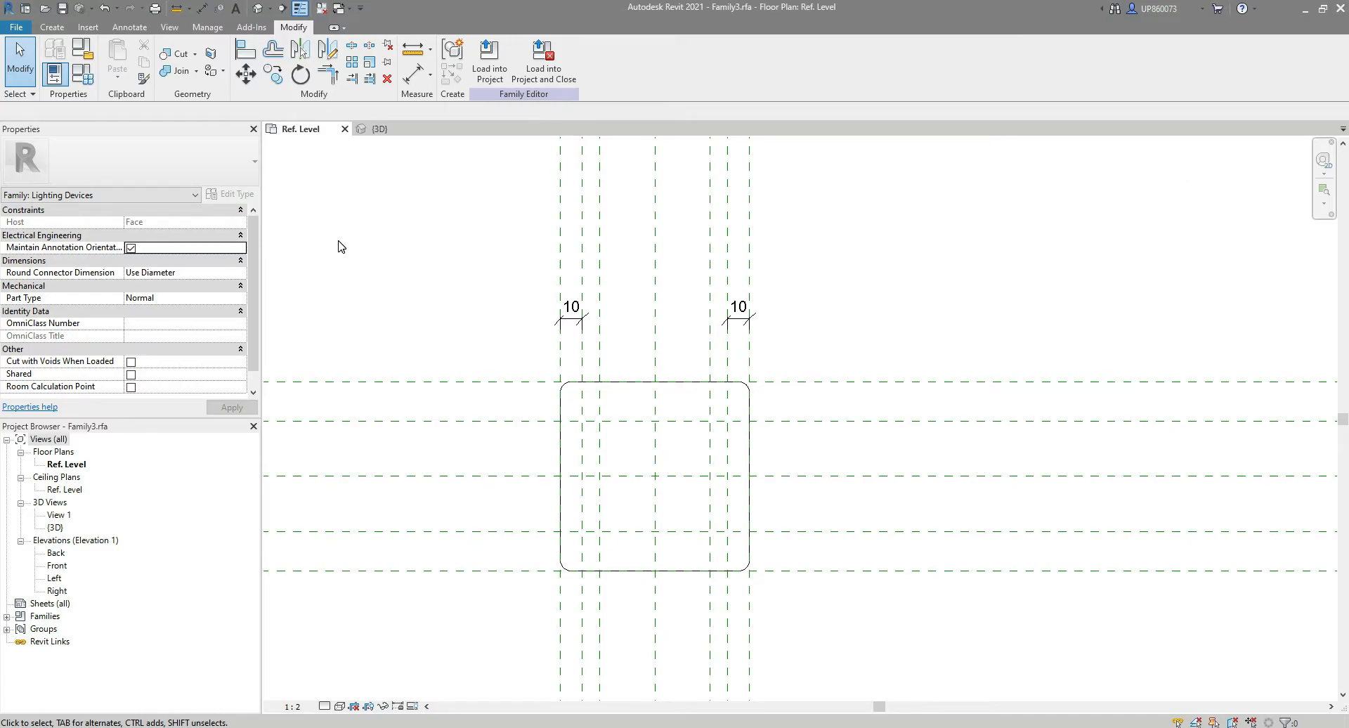
key(w)
key(t)
scroll(1173, 443, down, 1)
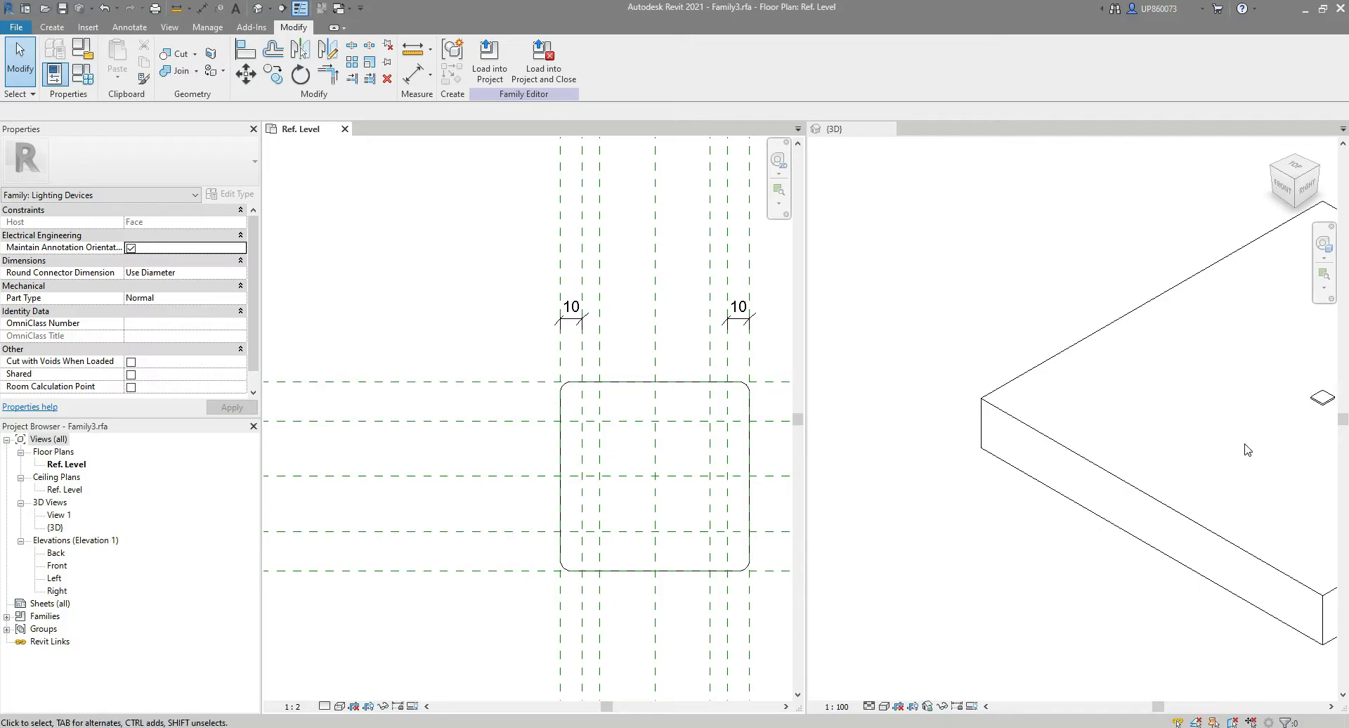
middle_drag(1240, 440, 1131, 489)
scroll(1131, 489, down, 4)
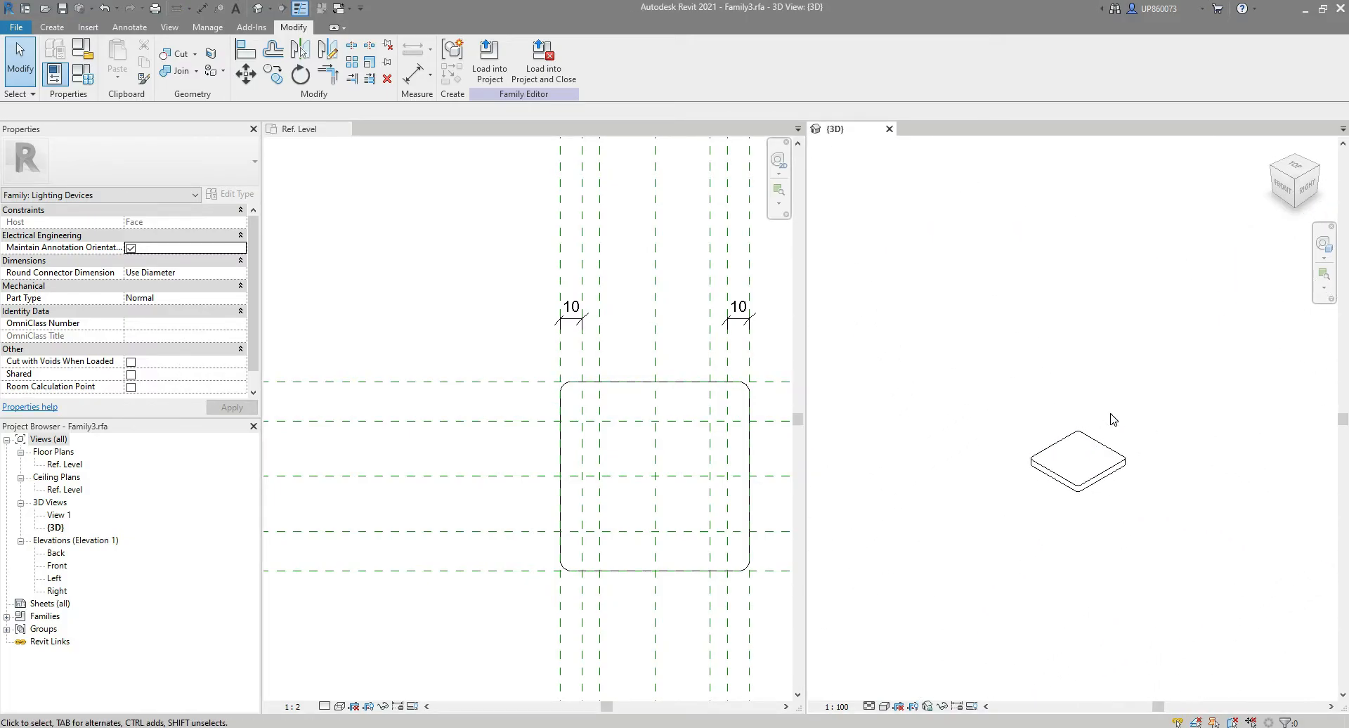
scroll(512, 504, down, 3)
scroll(615, 485, up, 3)
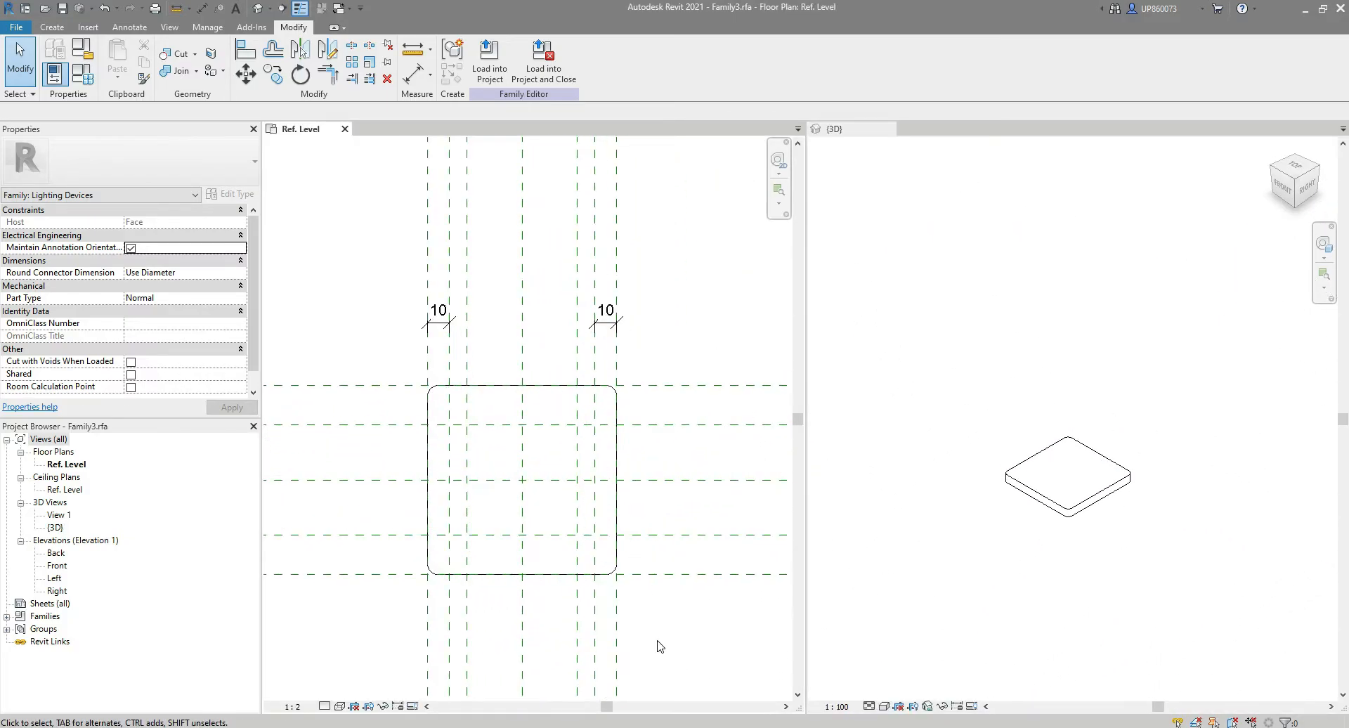
middle_drag(655, 636, 645, 599)
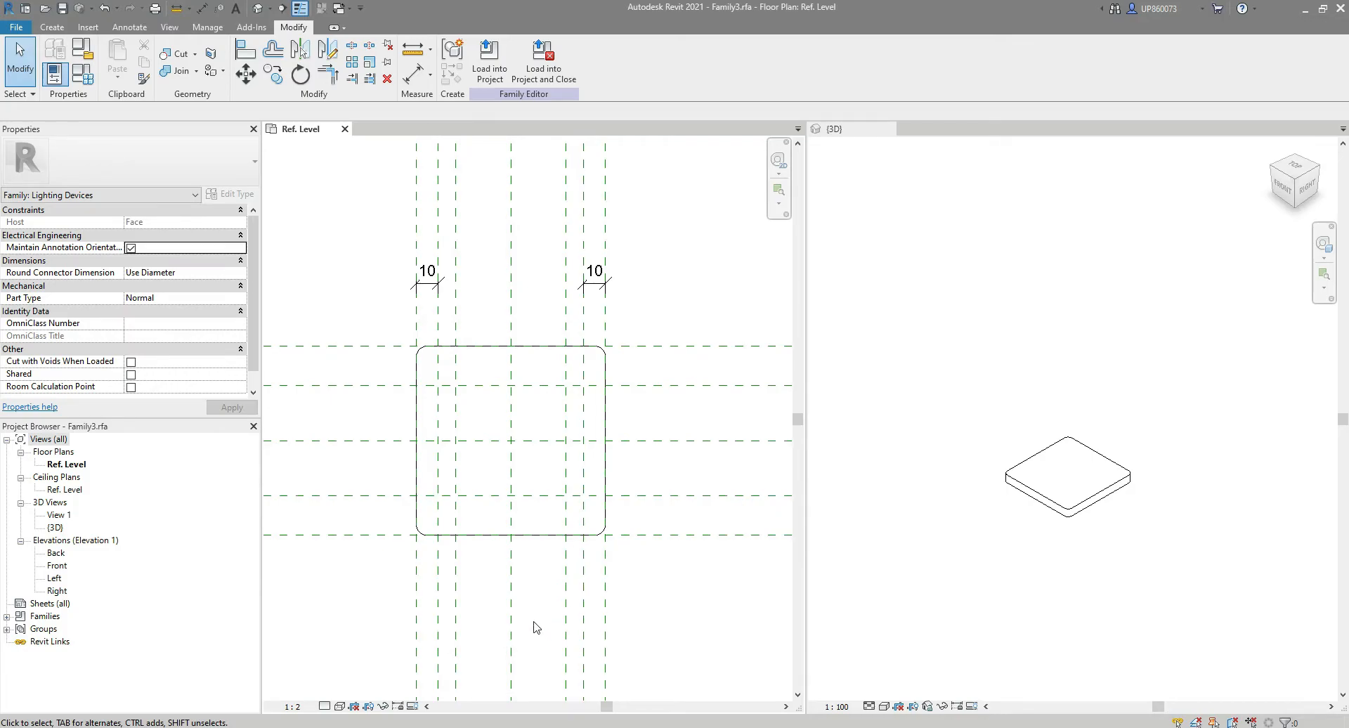
Set the detail level of the Ref. Level plan and the 3D view to Fine.
click(324, 707)
click(345, 689)
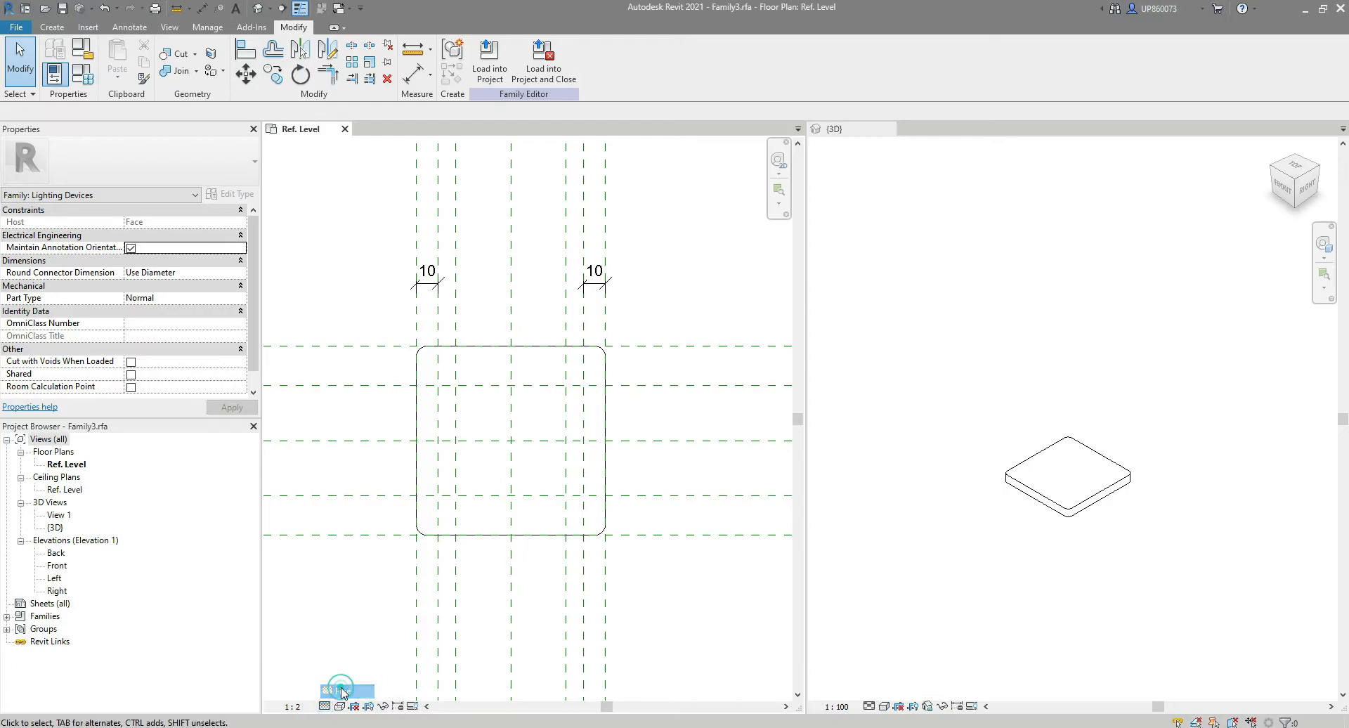
click(870, 707)
click(889, 692)
Change the visual style of the 3D view to Wireframe.
click(999, 594)
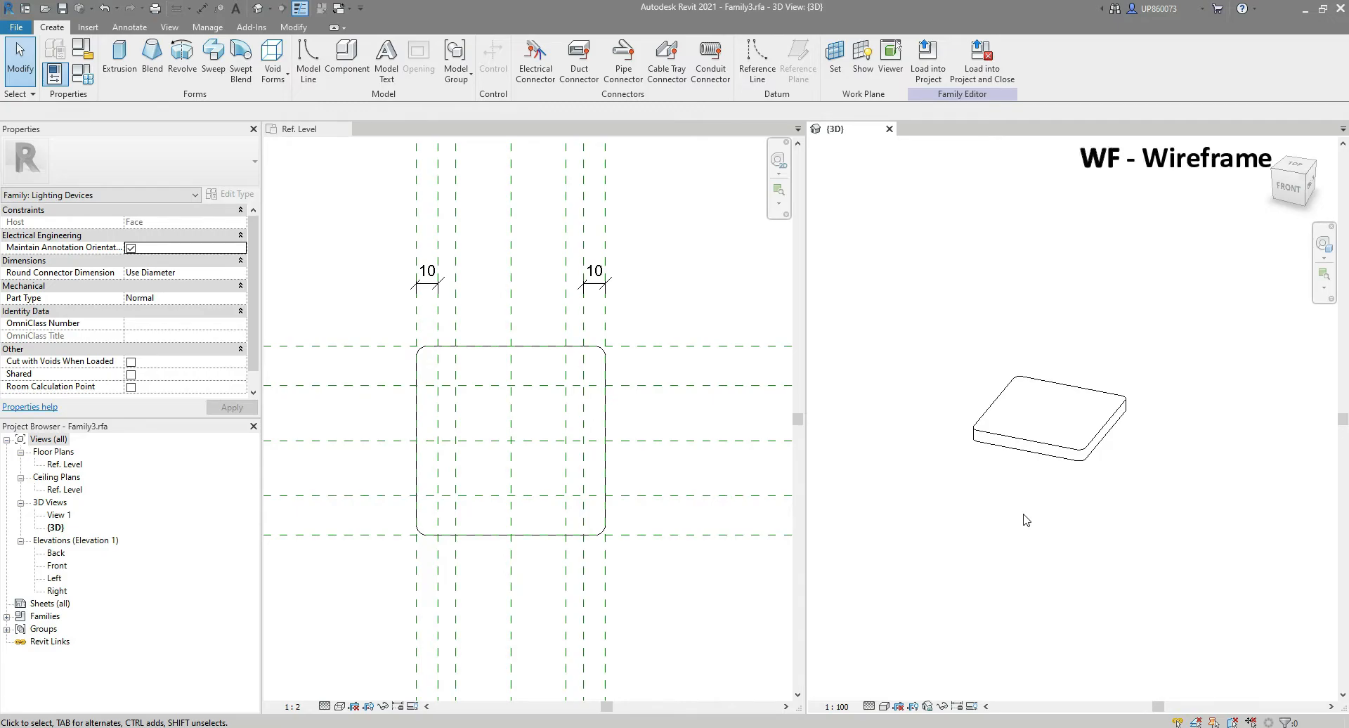
key(w)
key(f)
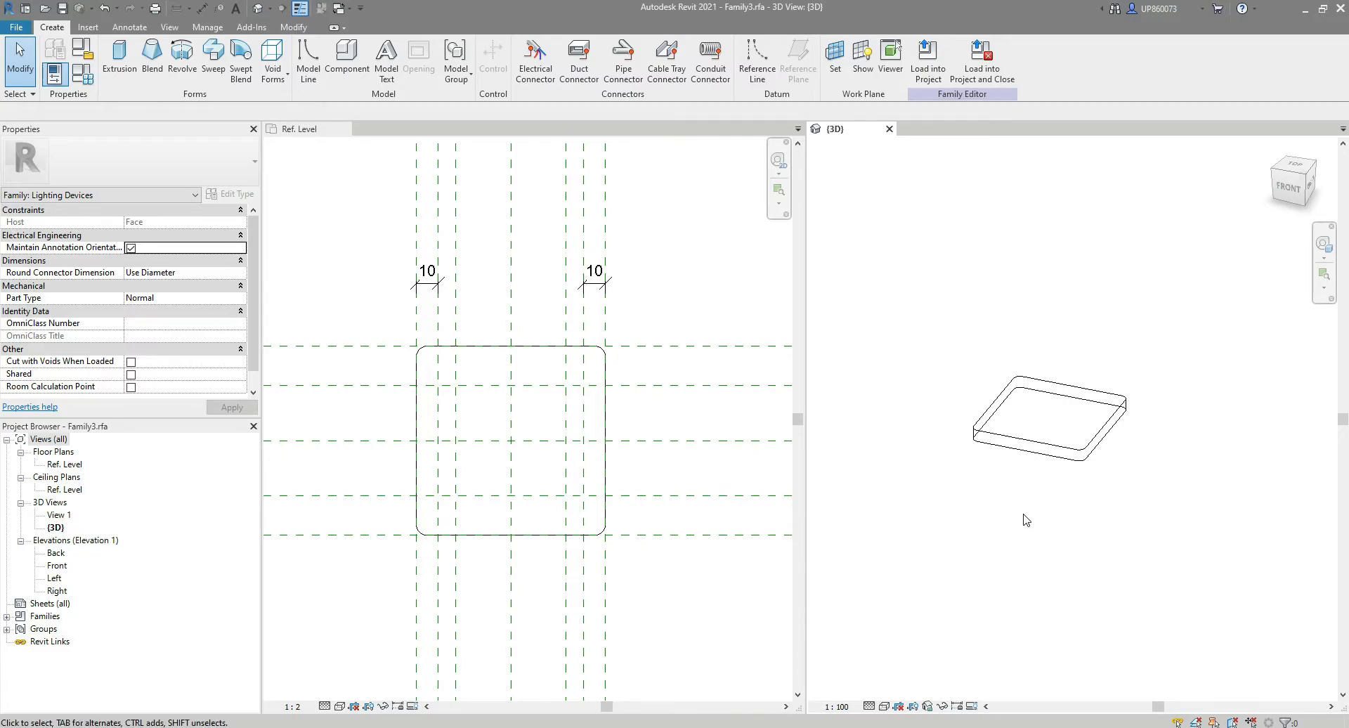
Set the active work plane with the Pick a plane option, using the lower face of the extruded plate in the 3D view.
shift+middle_drag(1026, 518, 1052, 445)
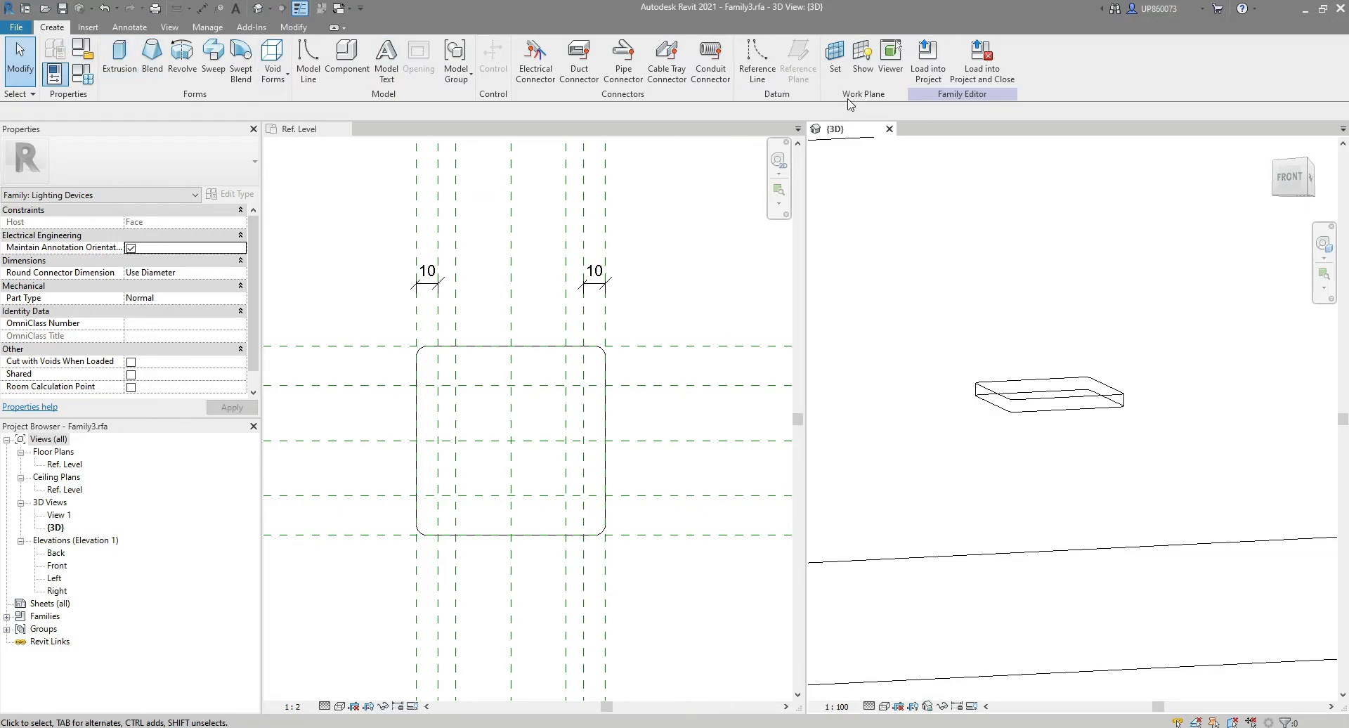
click(836, 65)
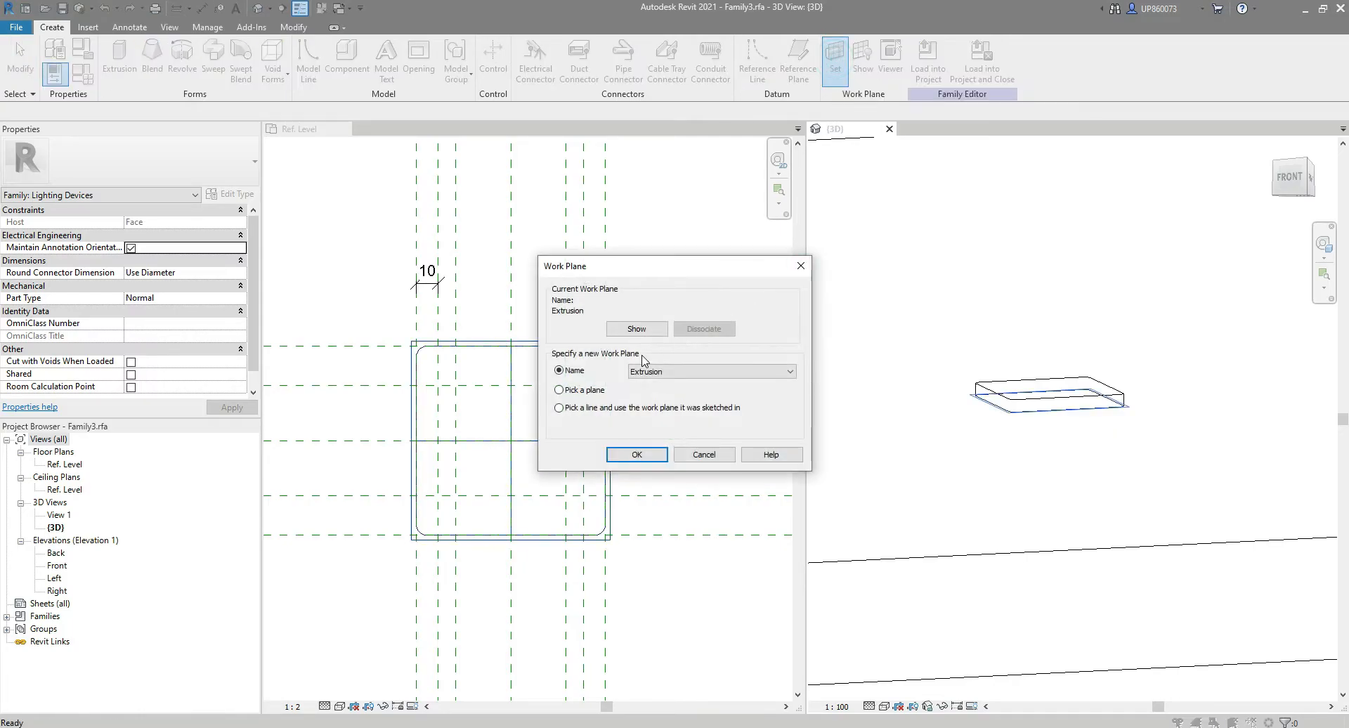
click(560, 390)
click(621, 455)
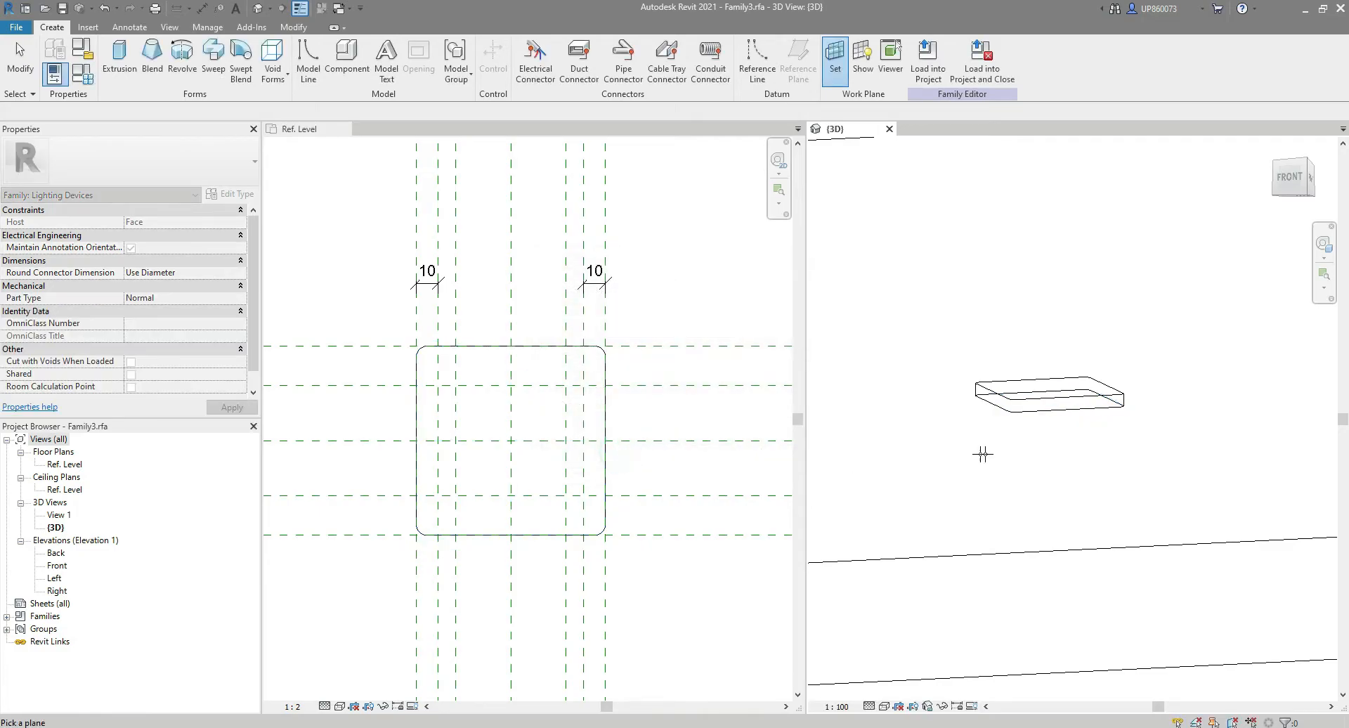
click(1030, 418)
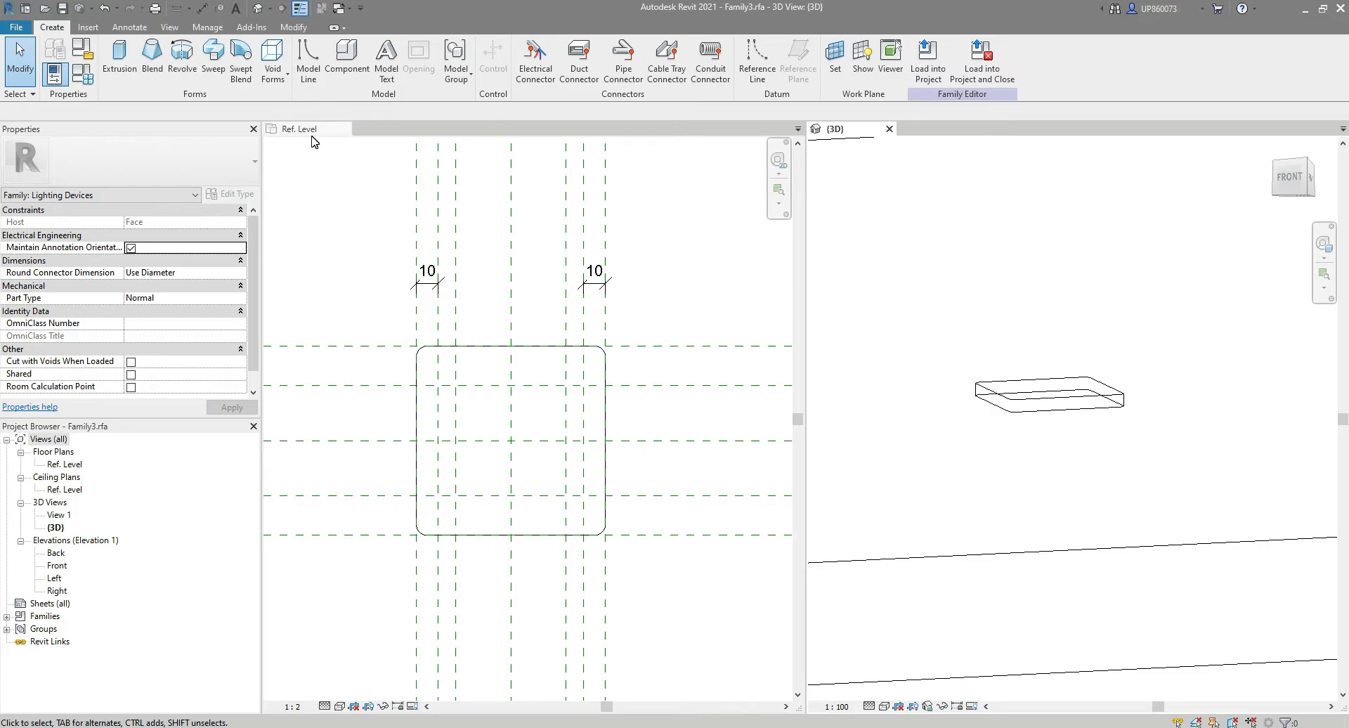
In the Ref. Level plan, sketch a 50 x 50 extrusion rectangle on the inner reference planes with corner radius 5.0 and Extrusion End -12.0.
click(342, 209)
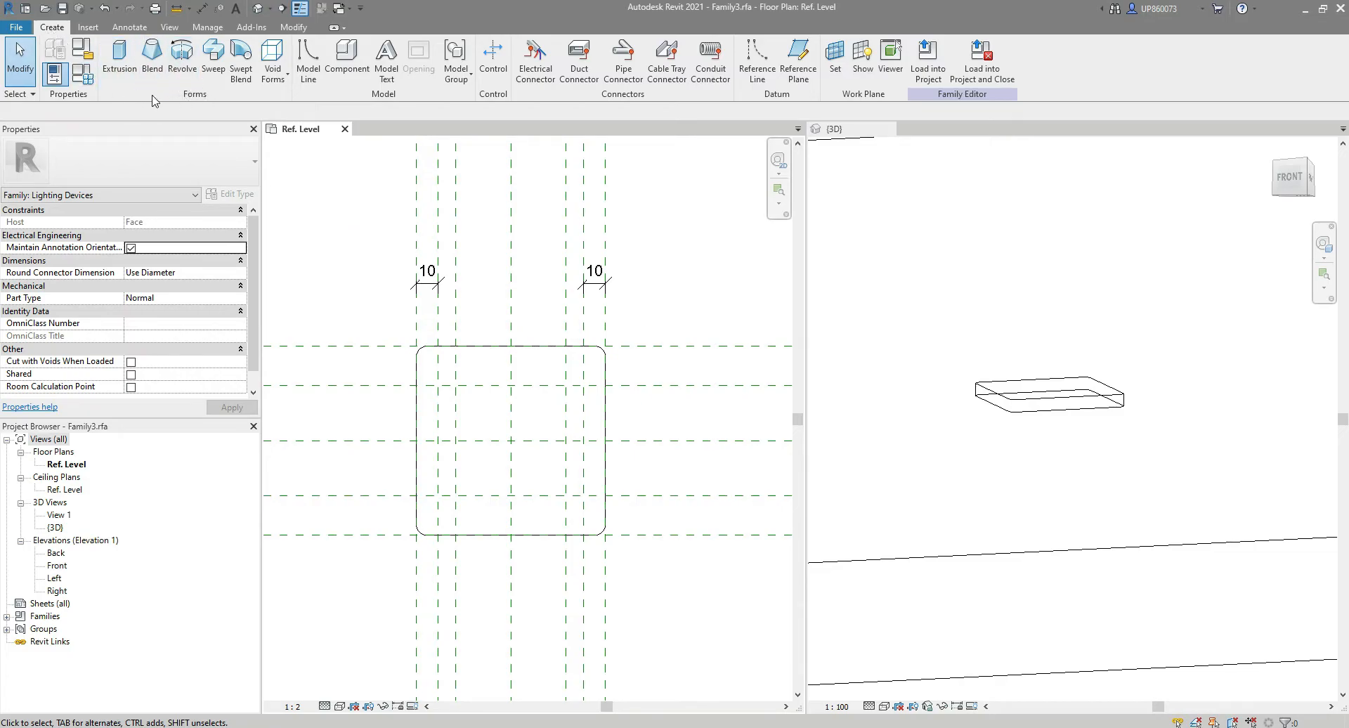
click(120, 61)
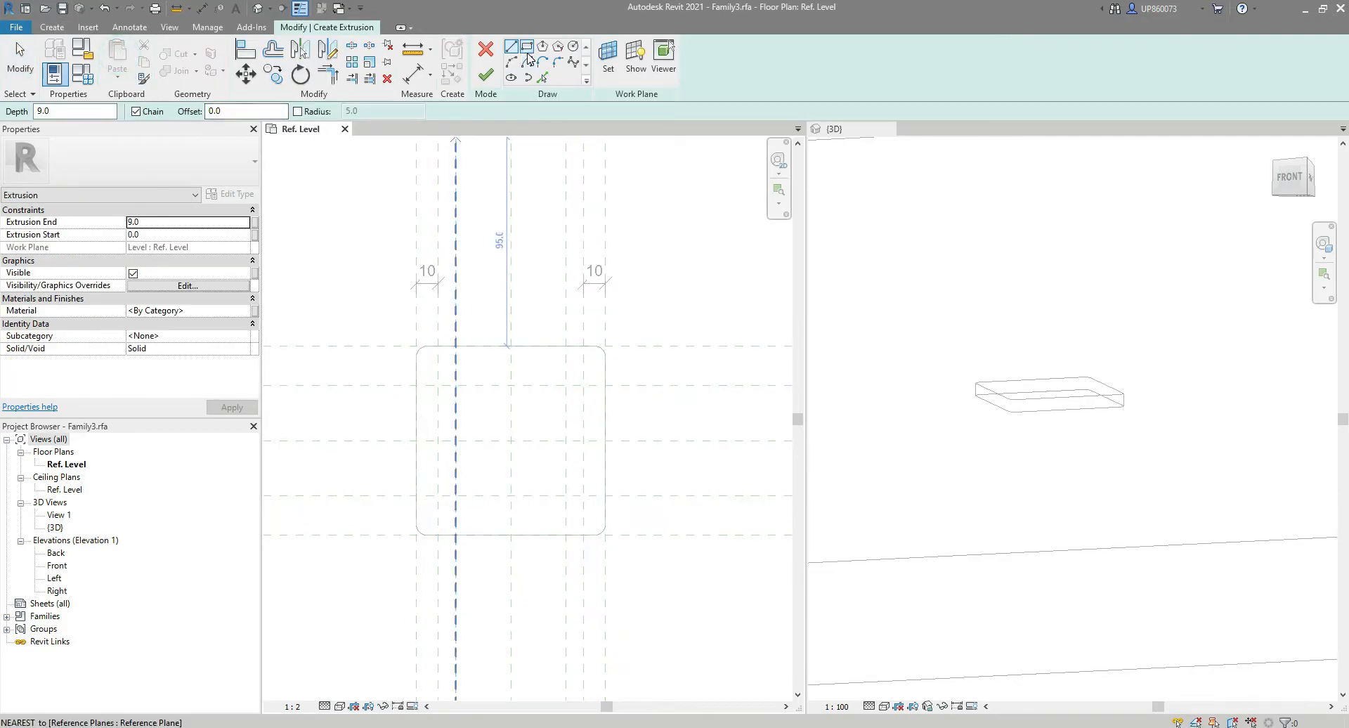
click(527, 49)
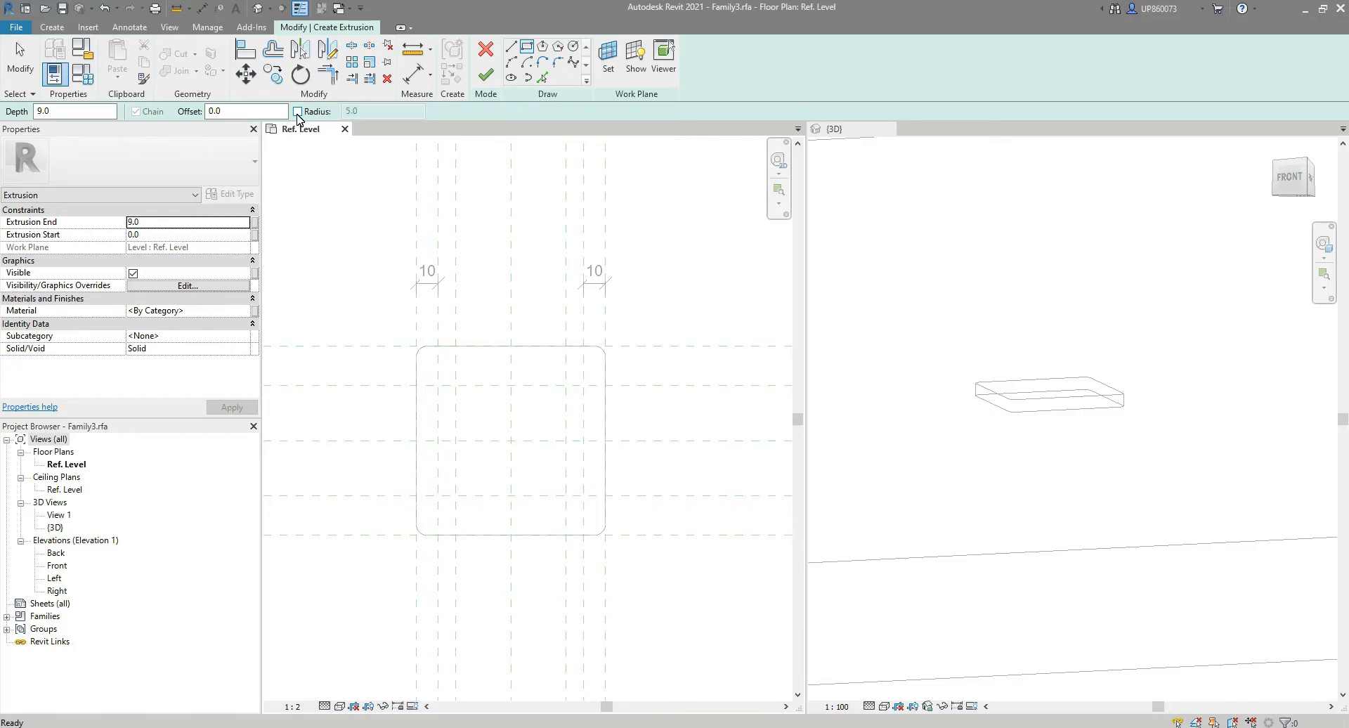
click(298, 112)
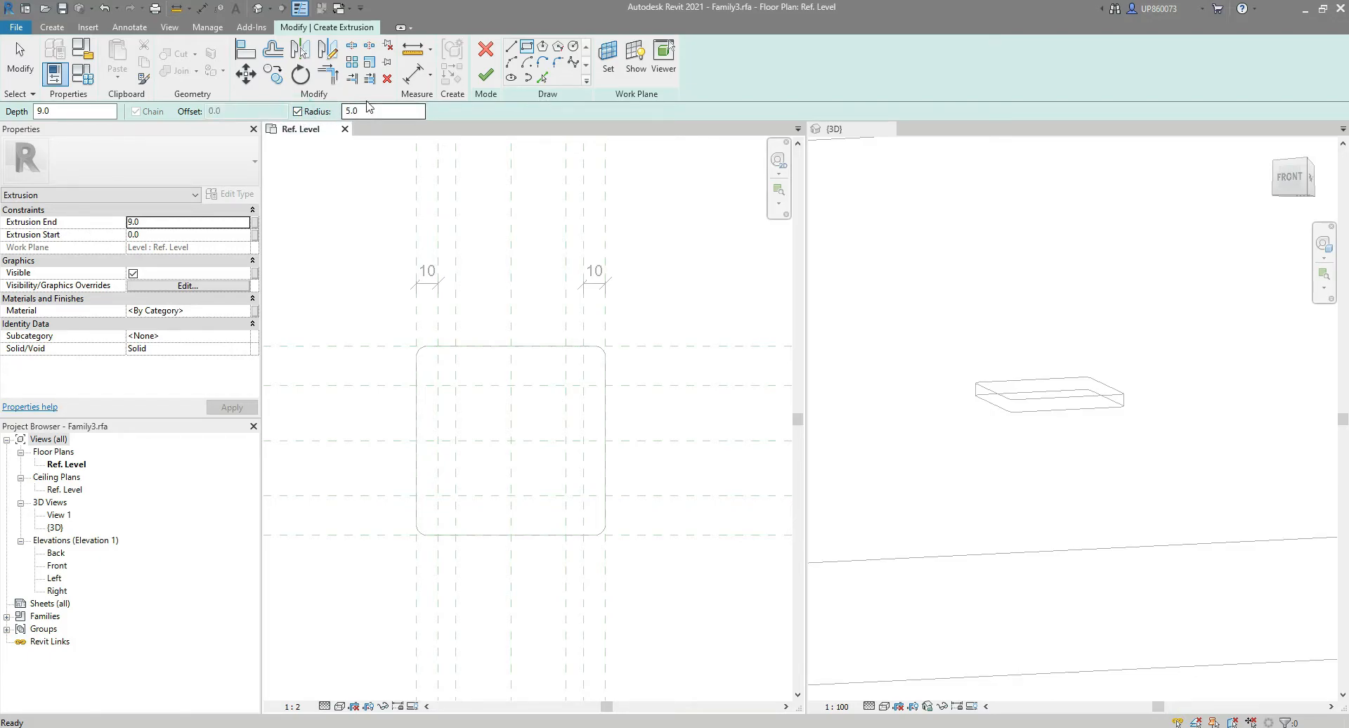
click(163, 222)
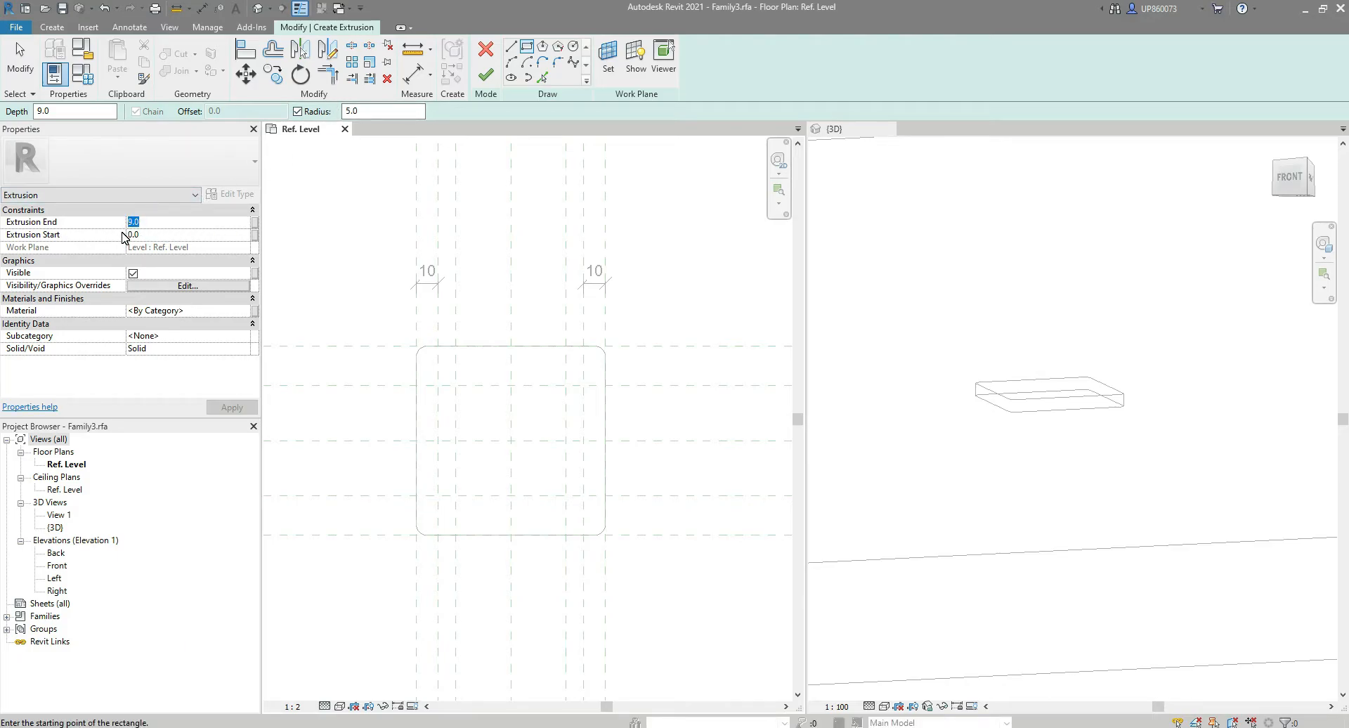
text(-12.0)
click(68, 246)
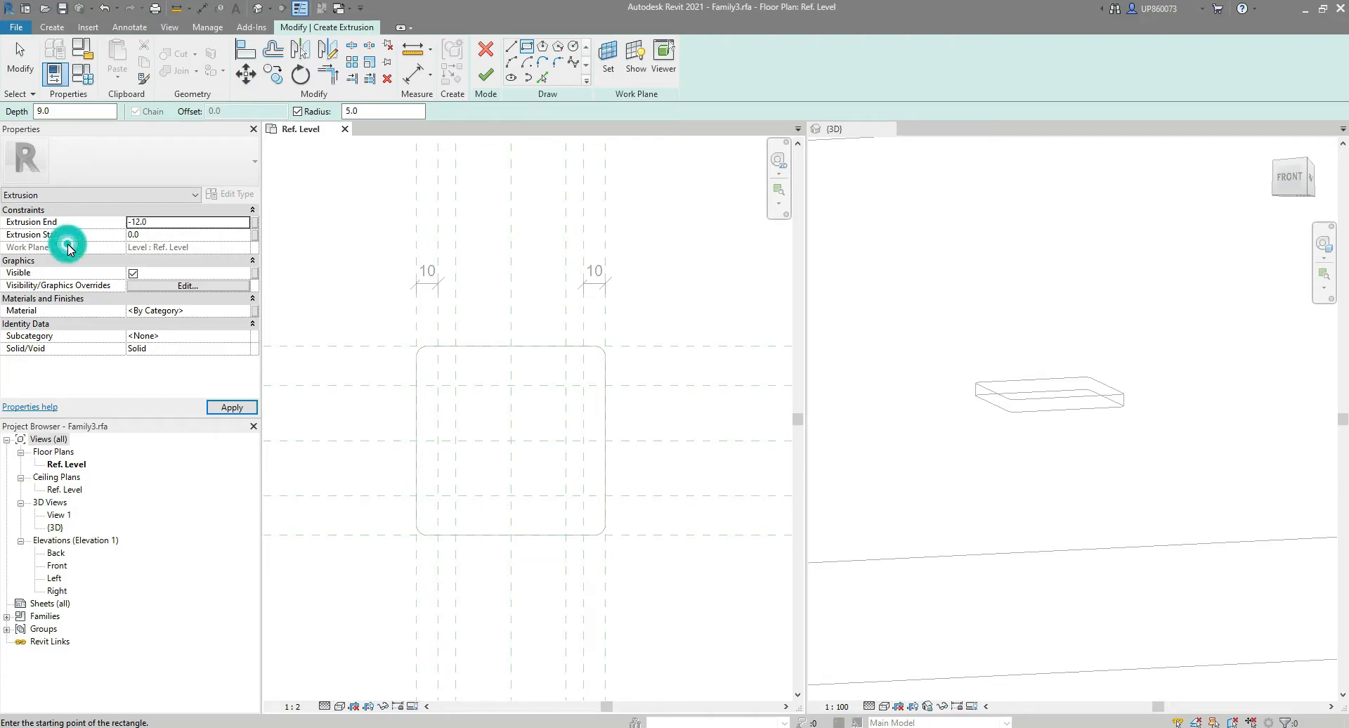
click(455, 385)
click(566, 496)
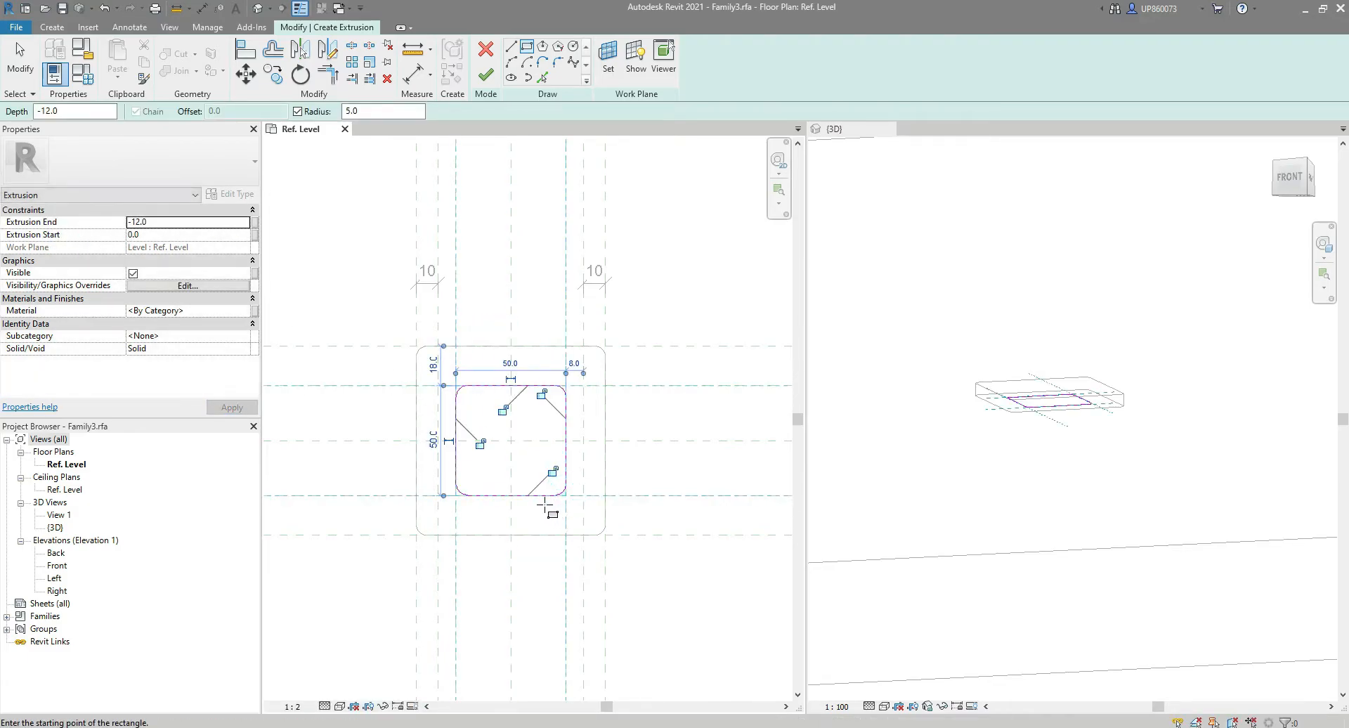
Lock all four sides of the inner rounded rectangle to their reference planes and finish the extrusion.
click(553, 471)
click(542, 393)
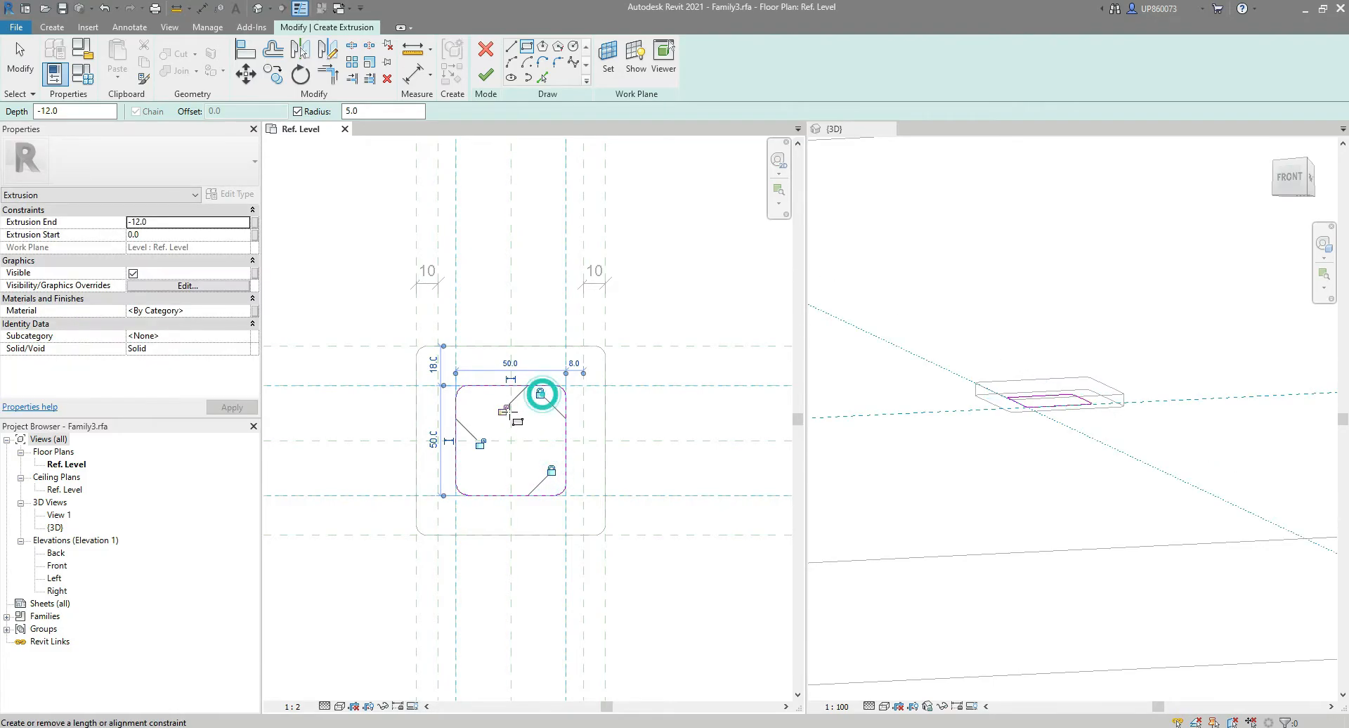
click(502, 410)
click(480, 444)
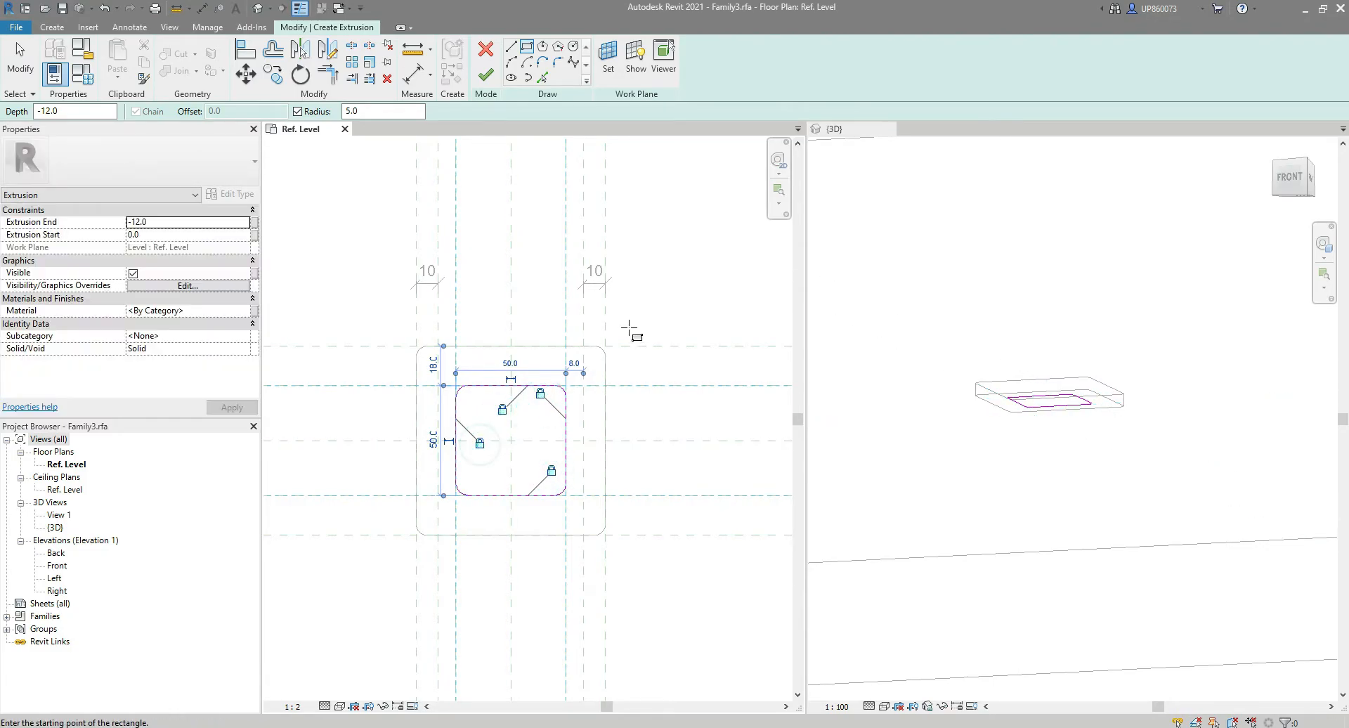
key(Escape)
key(Escape)
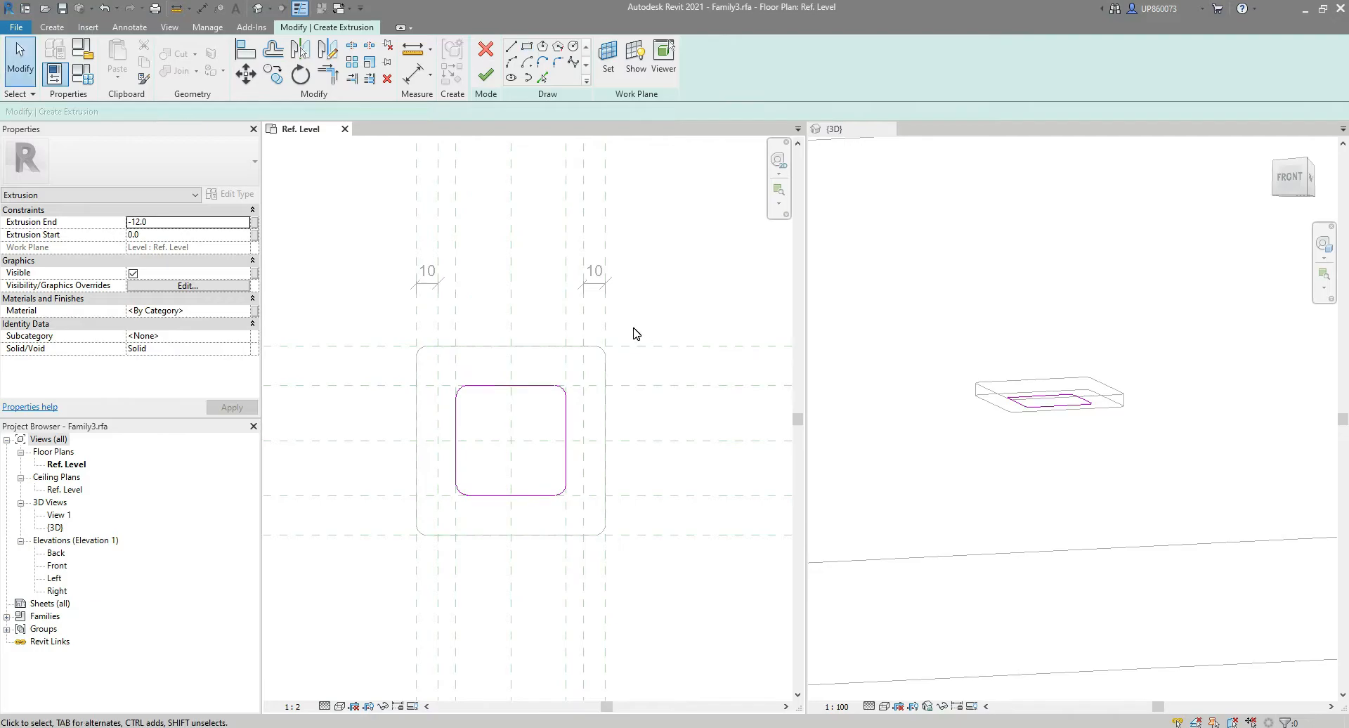
click(487, 76)
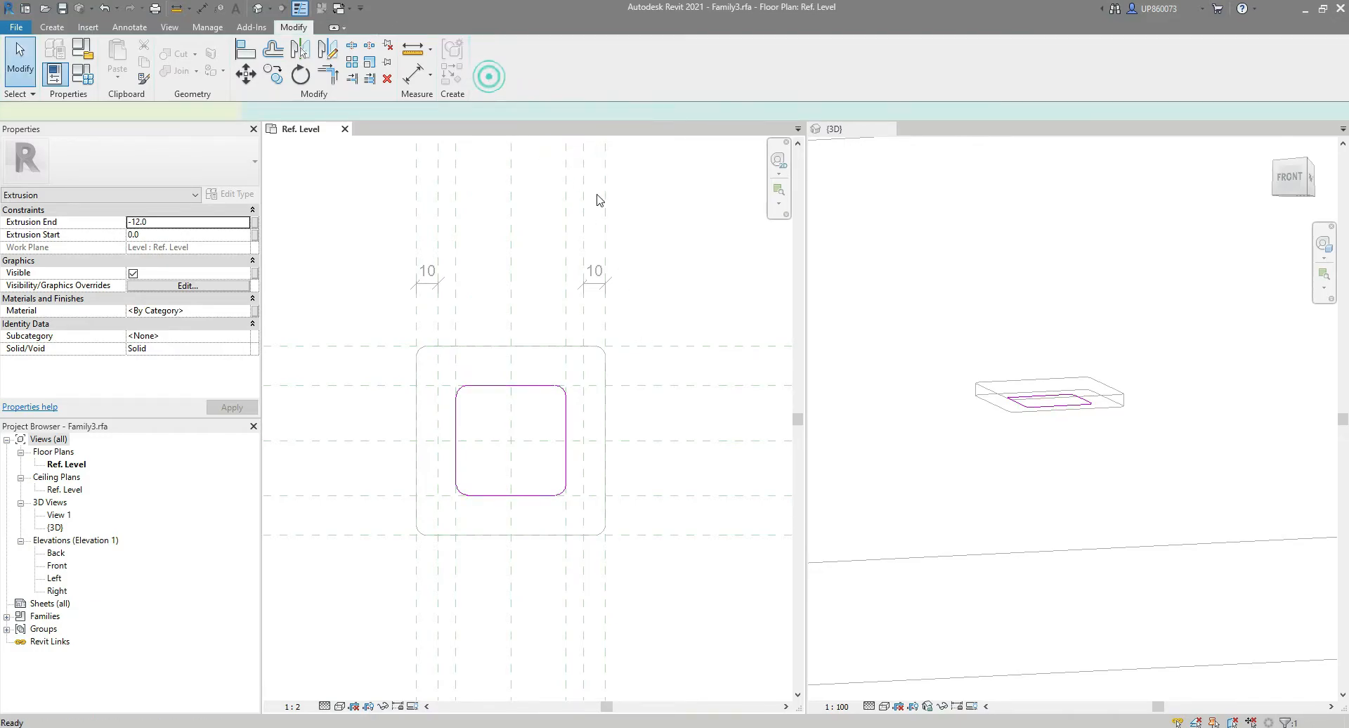
click(652, 248)
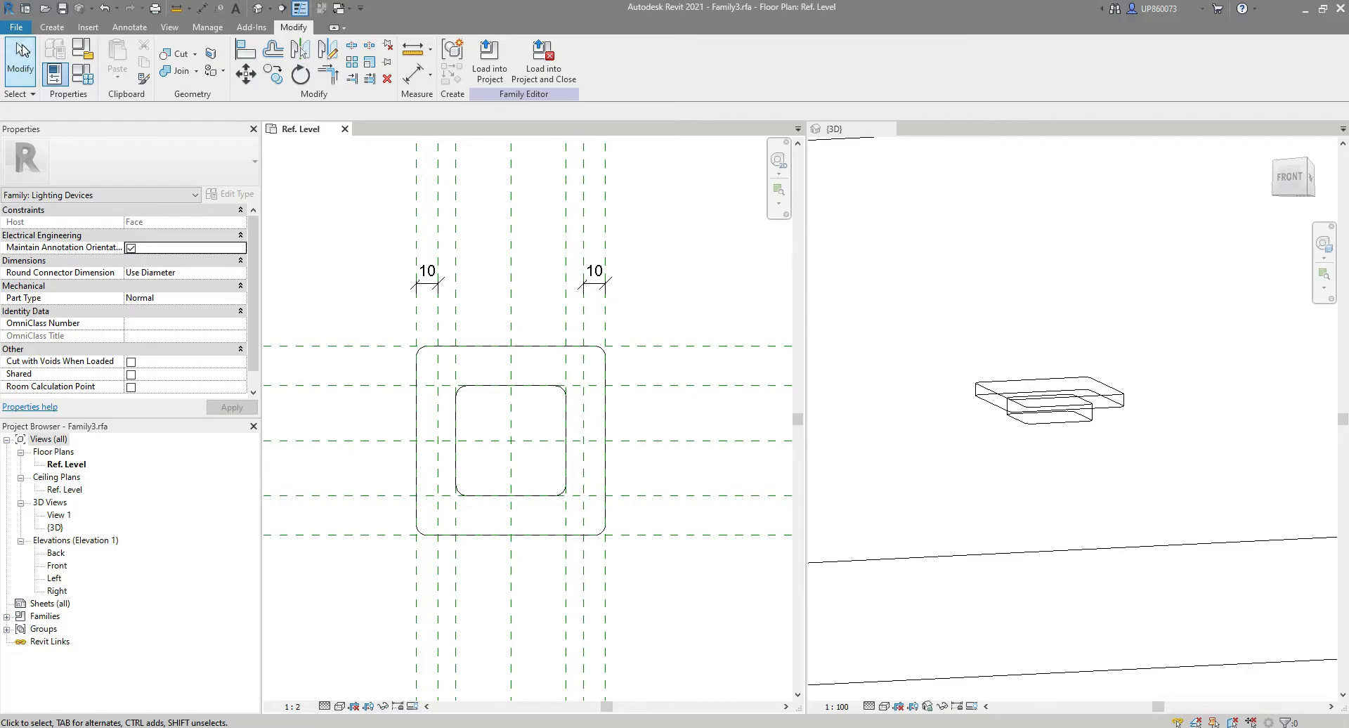
Start another extrusion and sketch two circles of radius 3.0 where the 10 mm offset reference planes cross the horizontal centre plane.
click(52, 27)
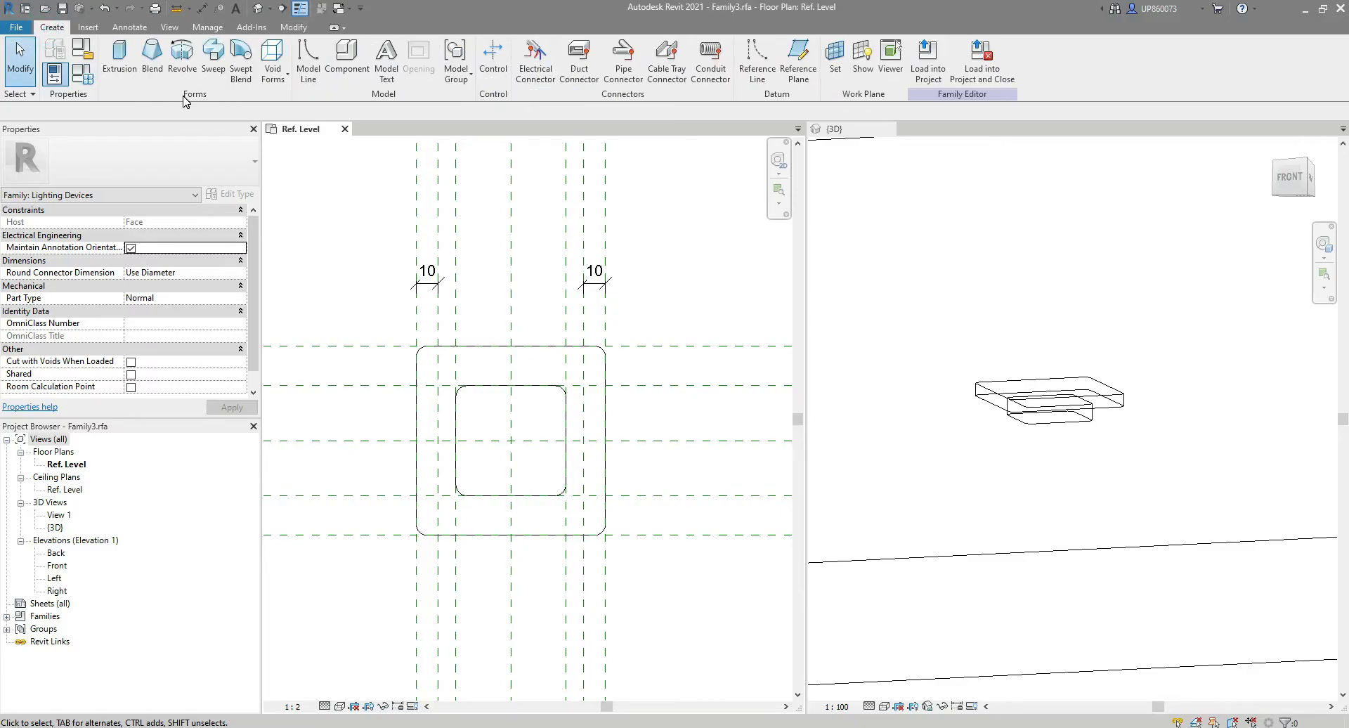
click(114, 71)
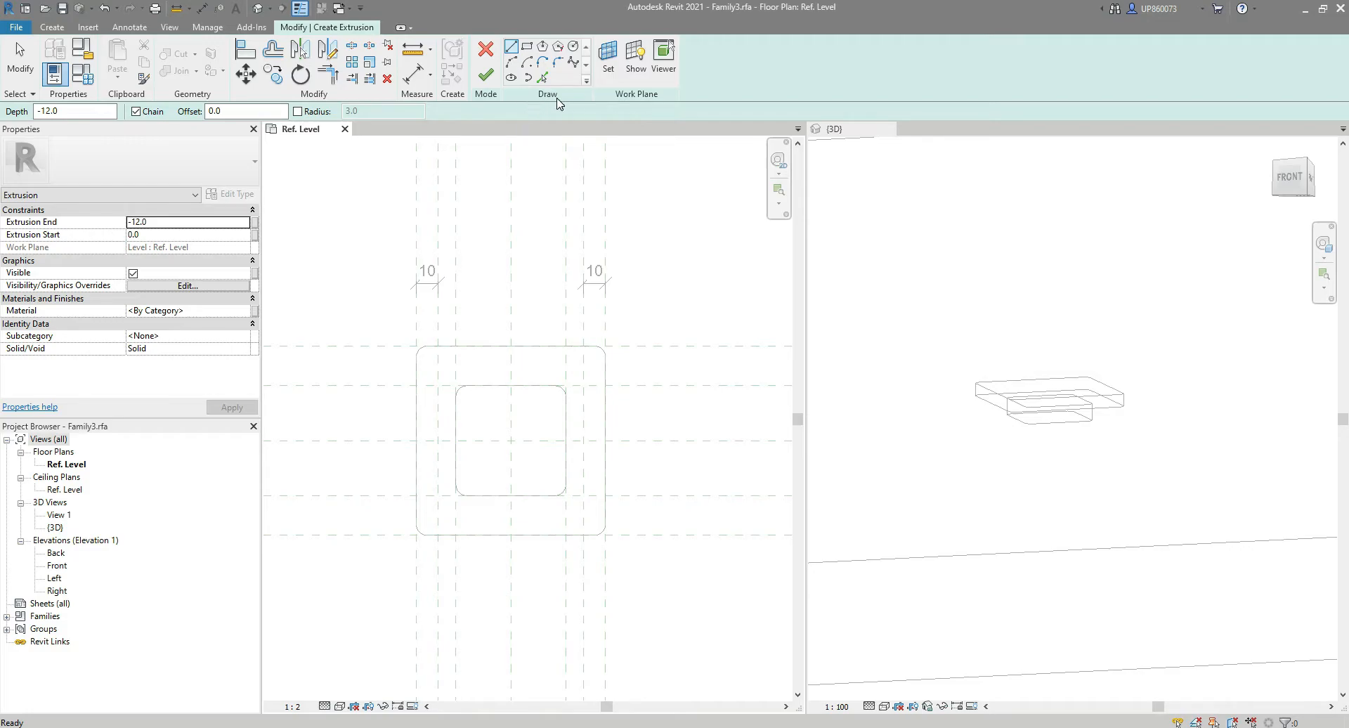
click(574, 49)
click(297, 112)
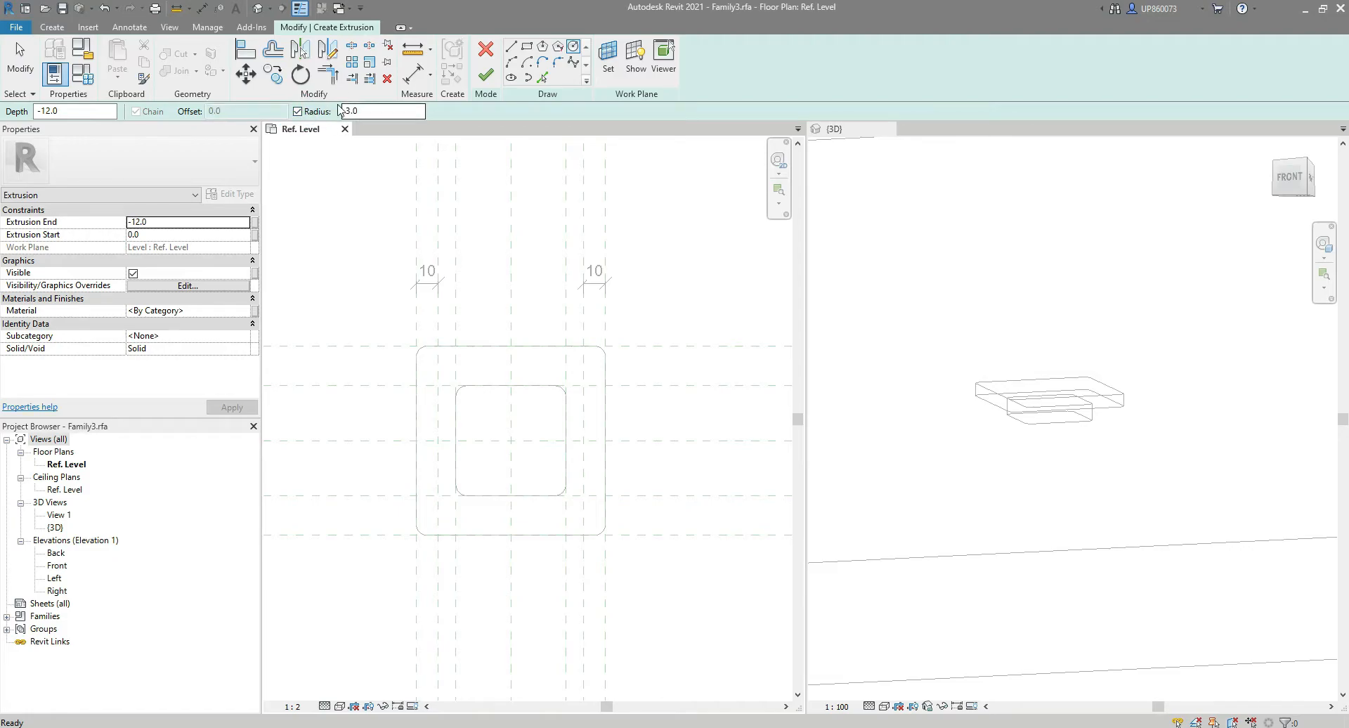
click(438, 440)
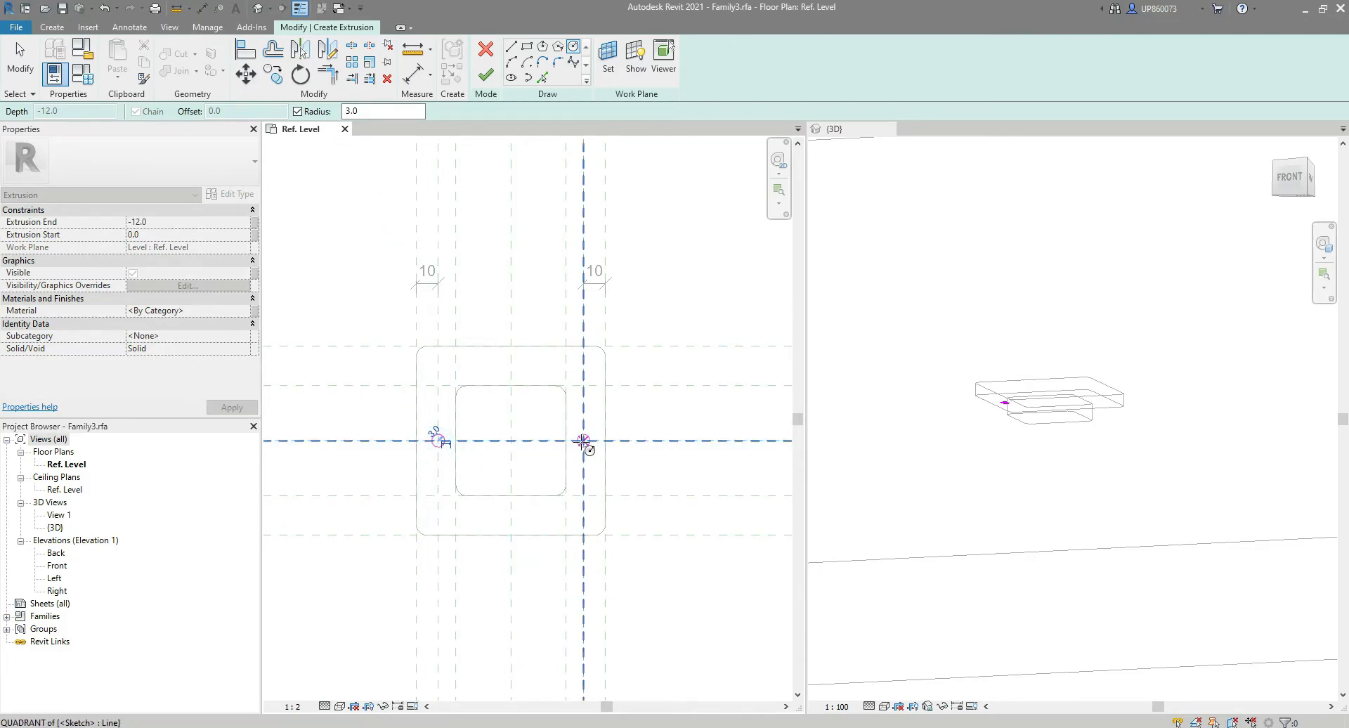
click(582, 440)
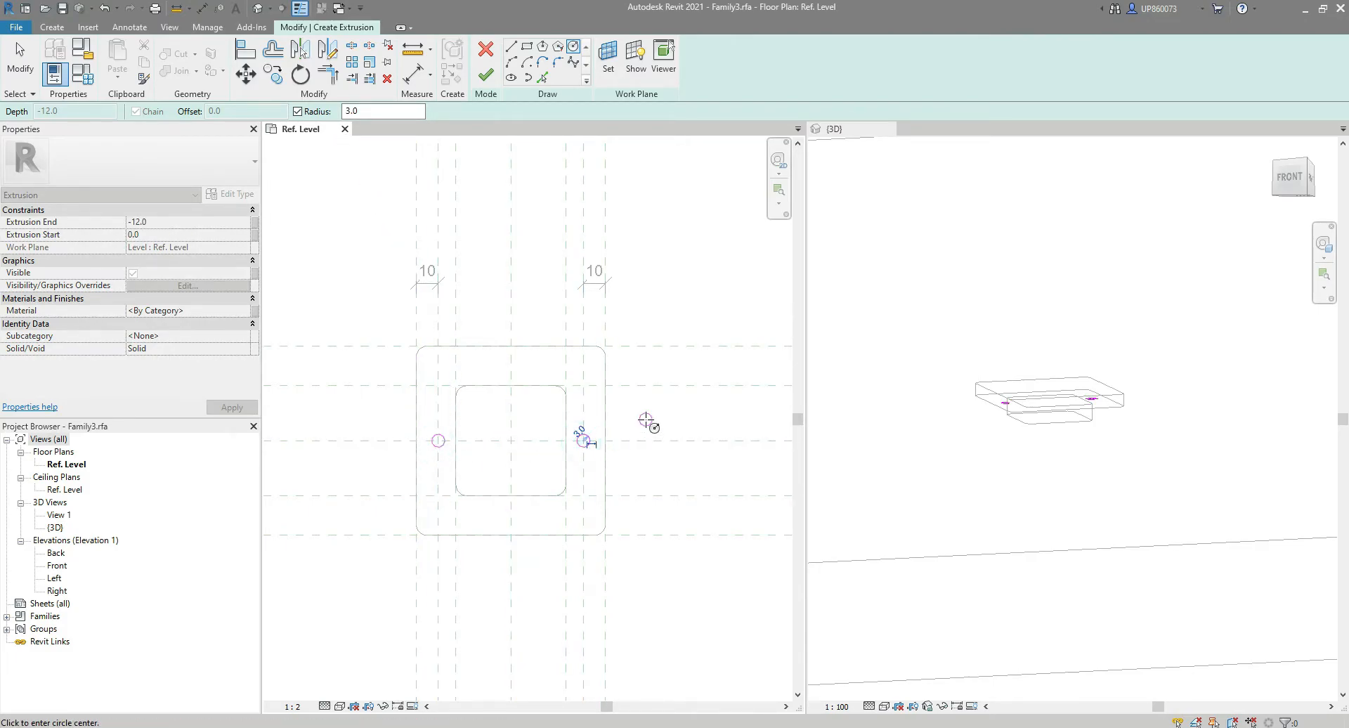
key(Escape)
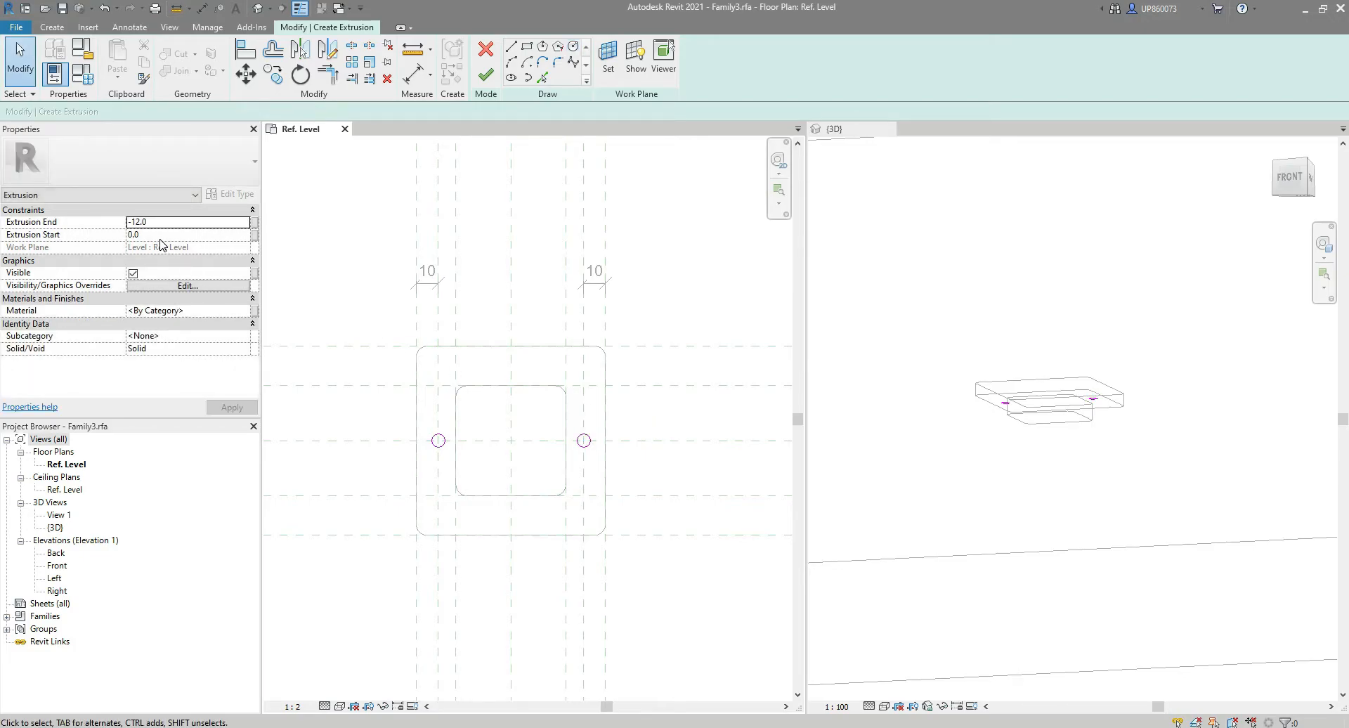
Set the two-circle extrusion's end to 9.0, make it a Void, and finish it to cut the holes.
double_click(166, 222)
text(9)
click(203, 349)
click(250, 353)
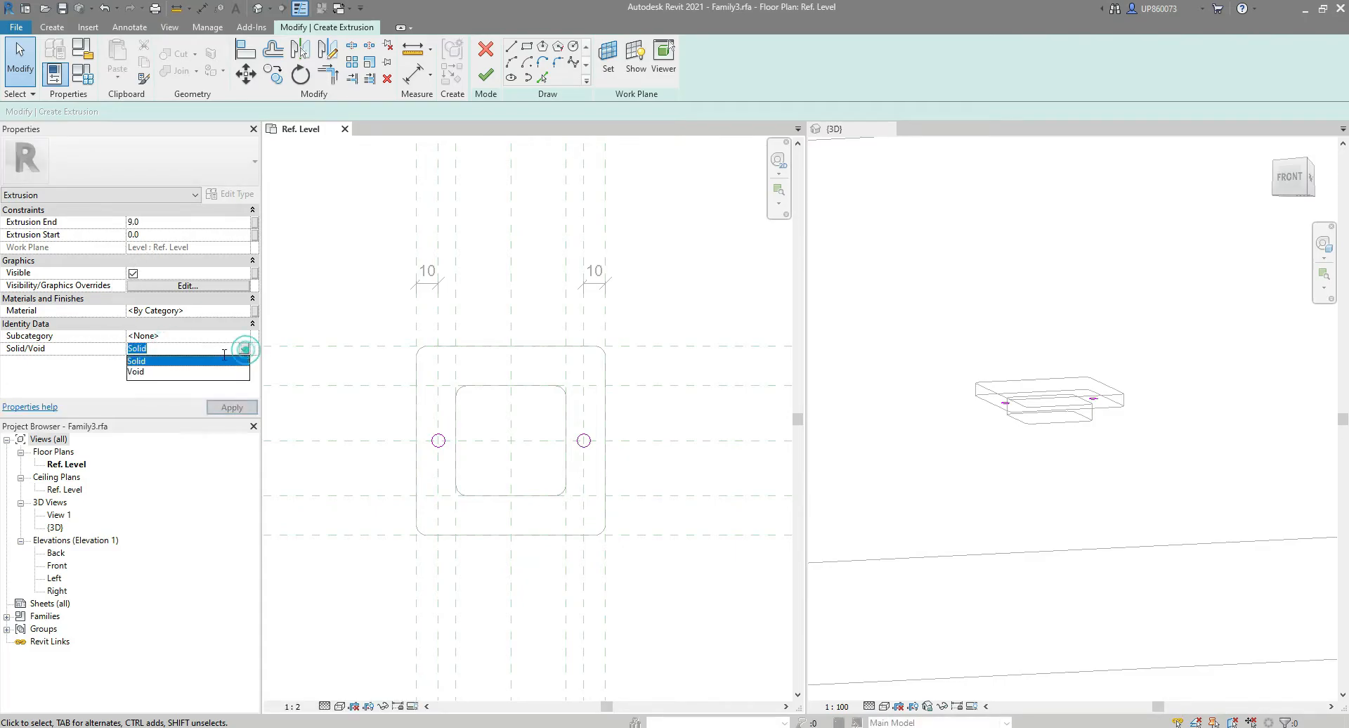
click(141, 372)
click(230, 407)
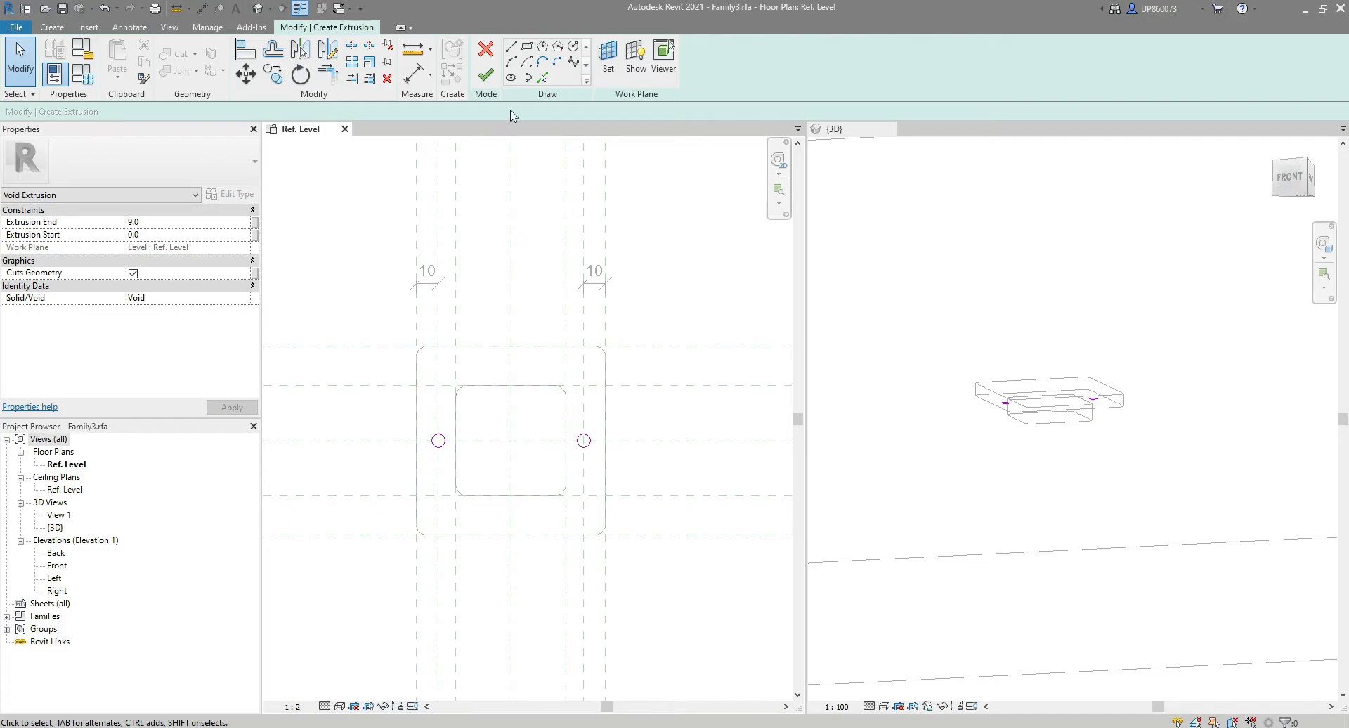
click(486, 76)
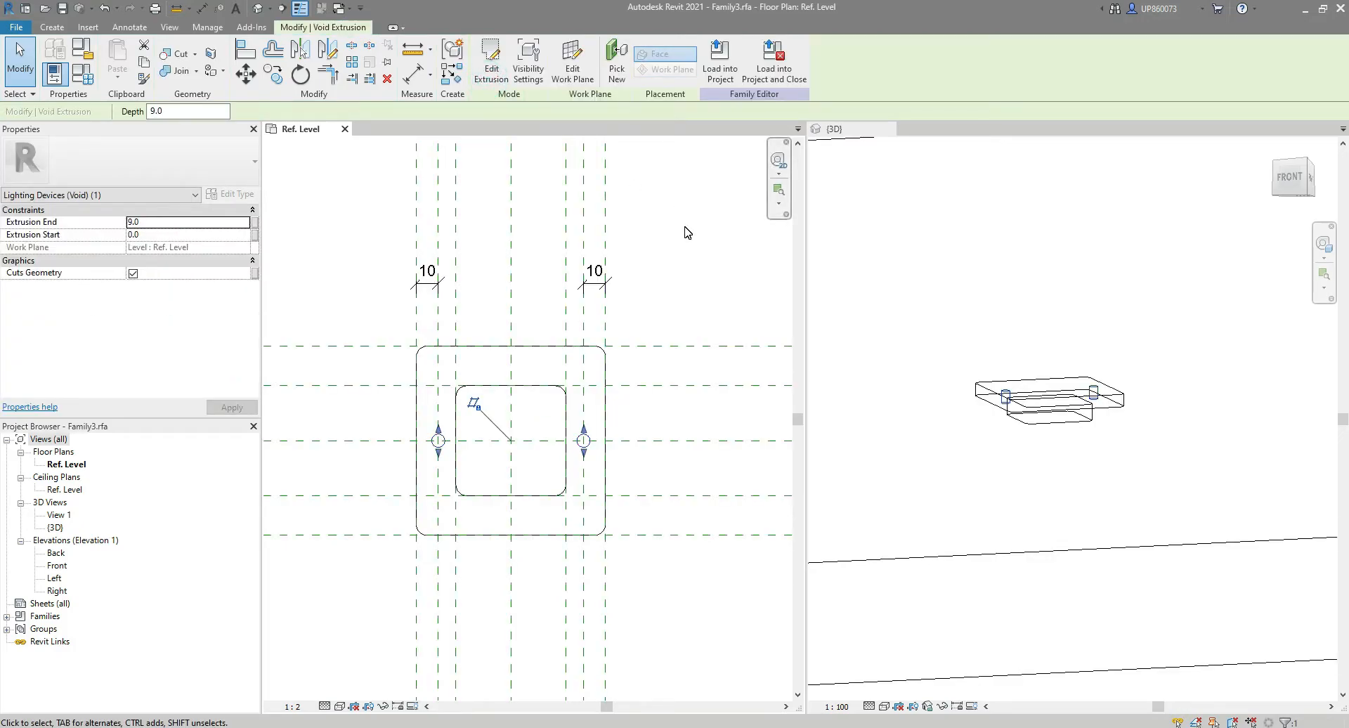
key(Escape)
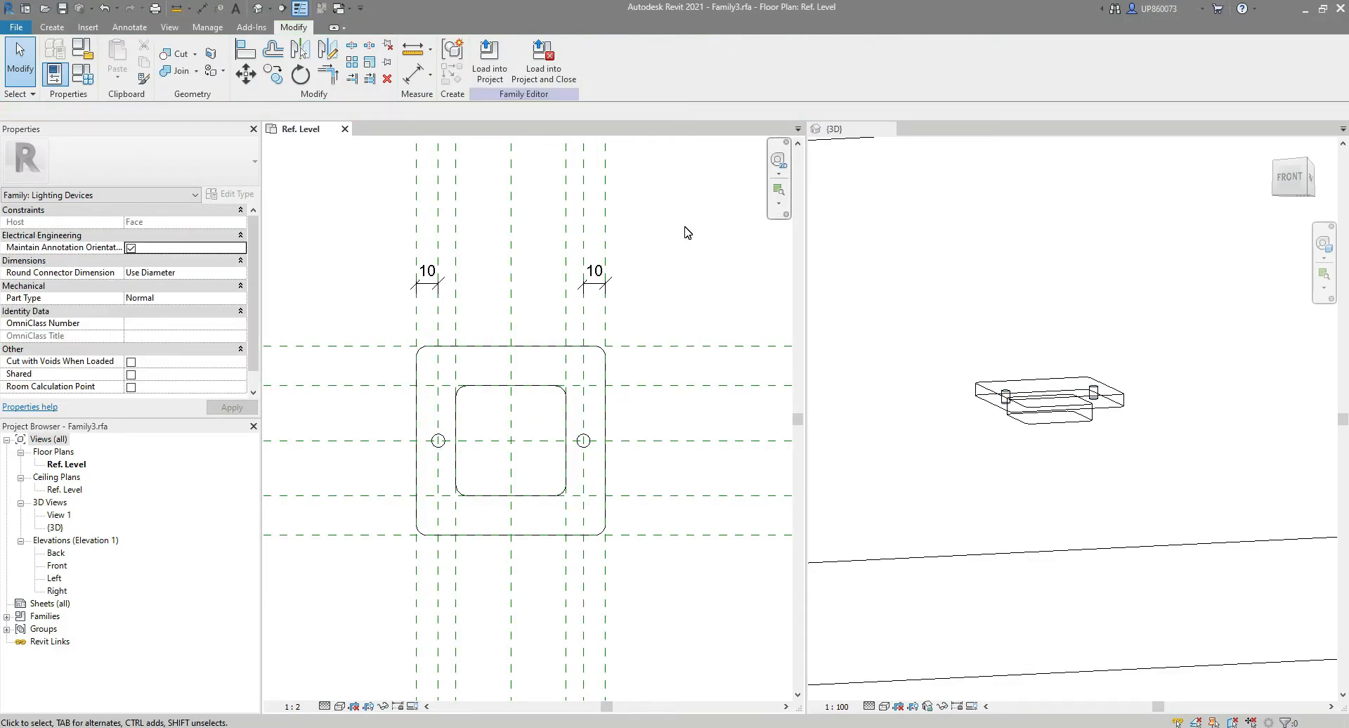
Switch the 3D view from Wireframe to a shaded display and orbit it to show the plate with its two holes.
click(1071, 316)
shift+middle_drag(1069, 316, 1068, 414)
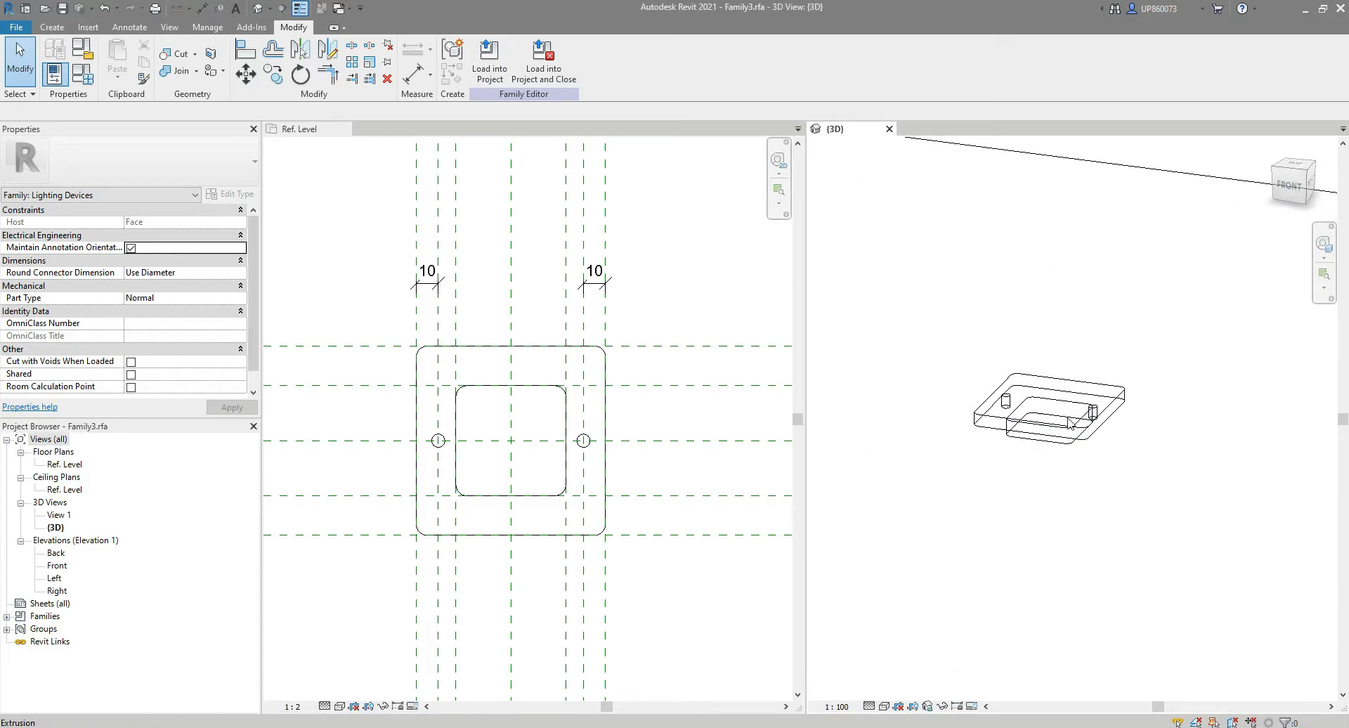
click(885, 707)
click(917, 663)
shift+middle_drag(1077, 430, 1196, 513)
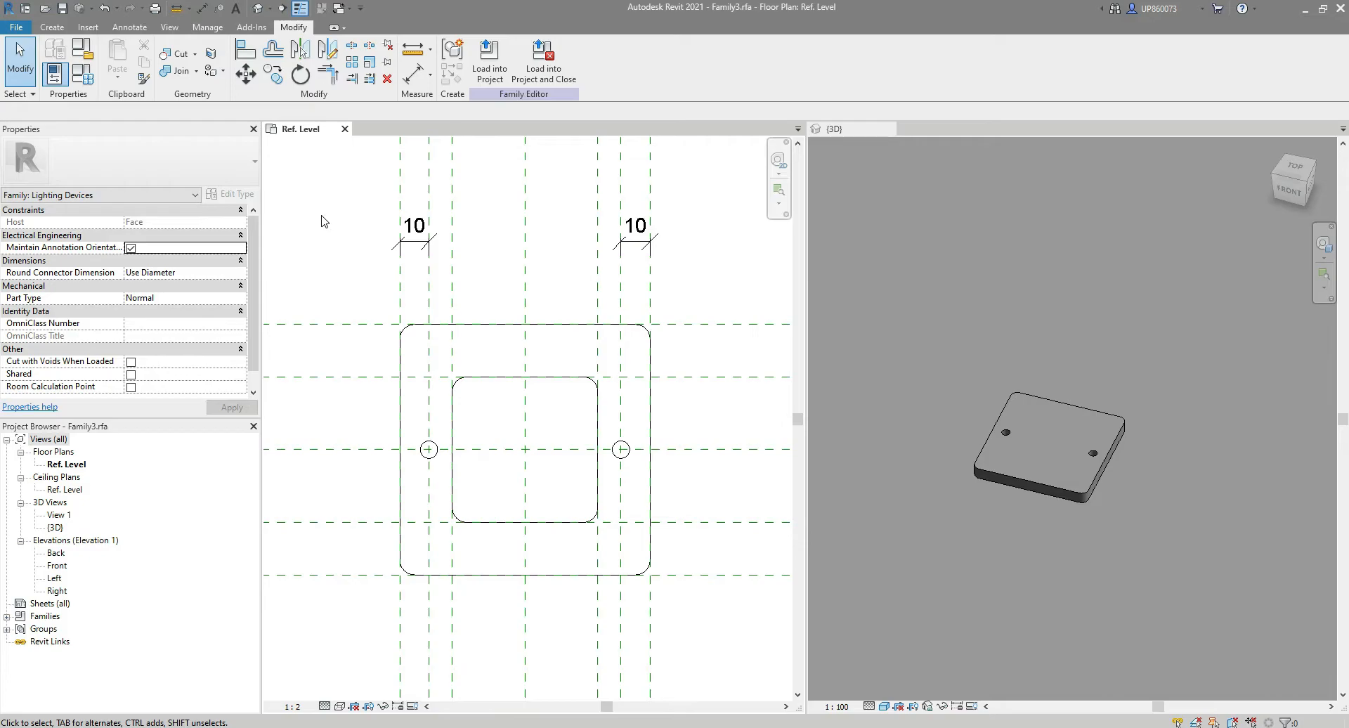
Add reference planes offset 10 to both sides of the vertical centre plane in the Ref. Level plan, set as Not a Reference.
key(r)
key(p)
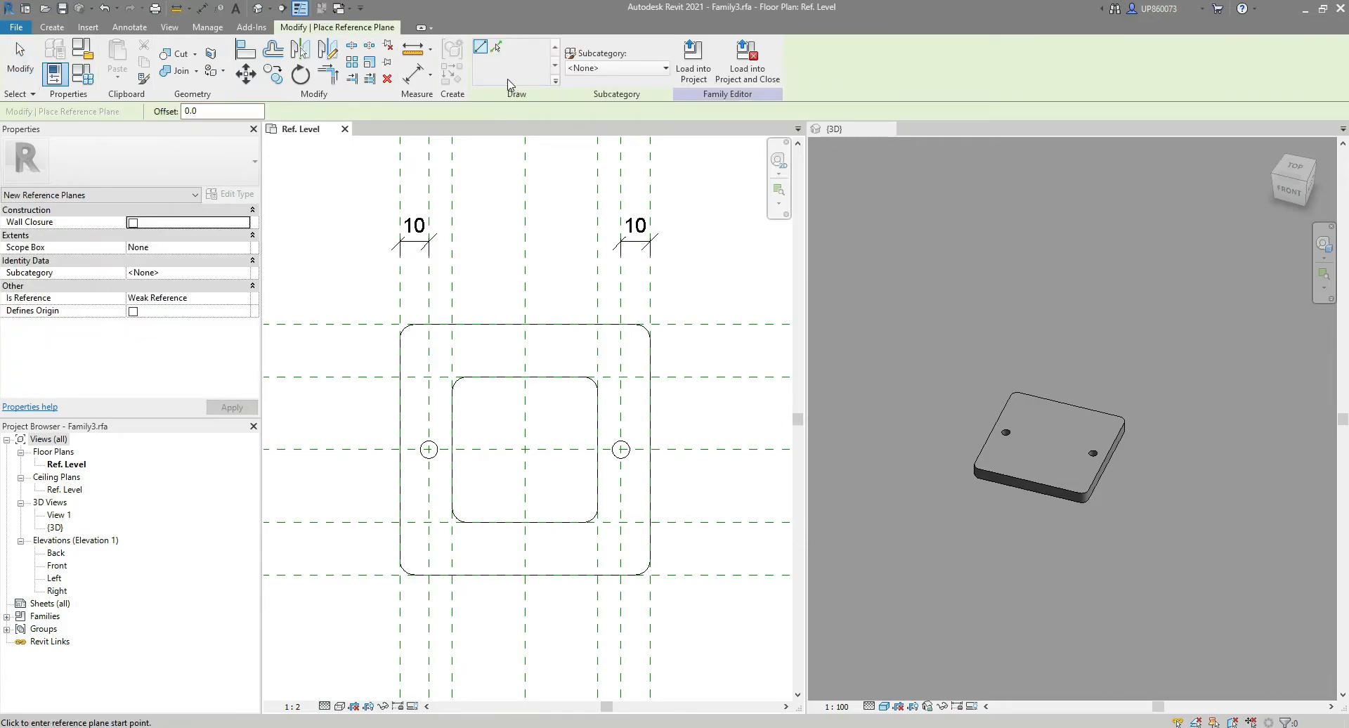
click(497, 48)
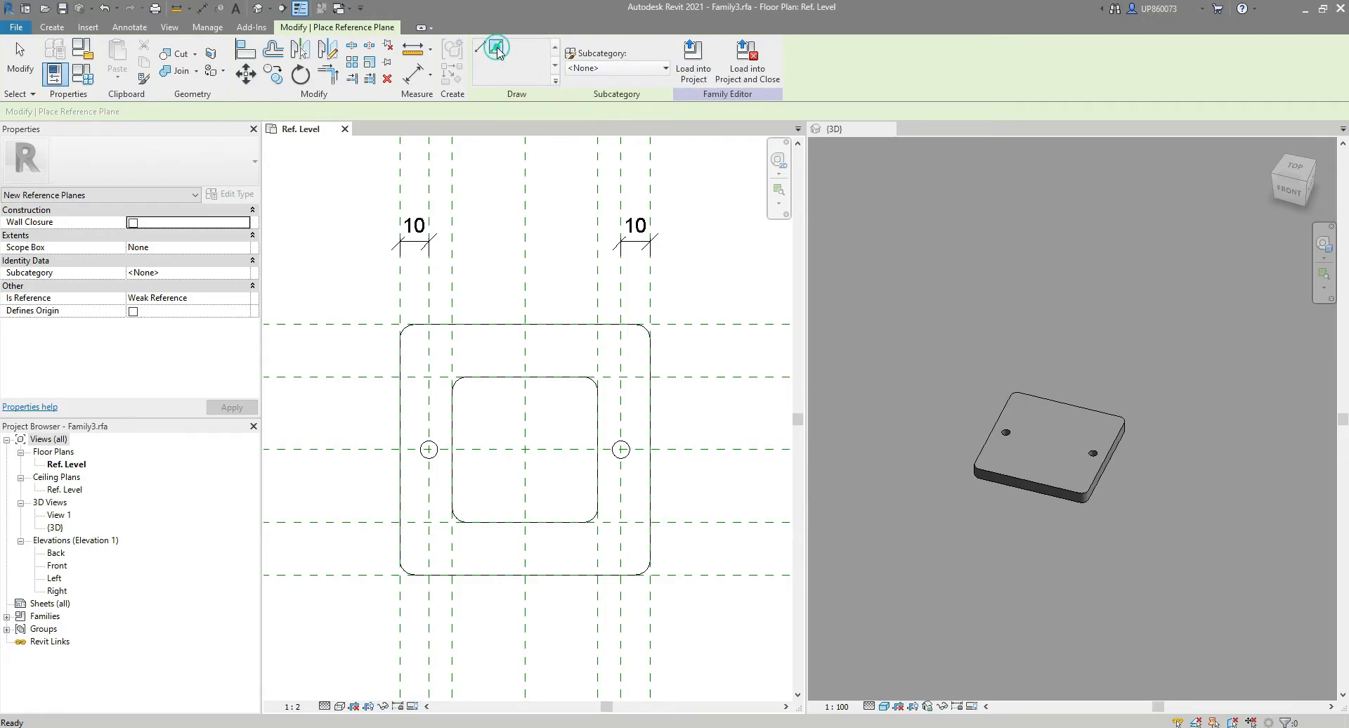
drag(208, 111, 177, 112)
text(10)
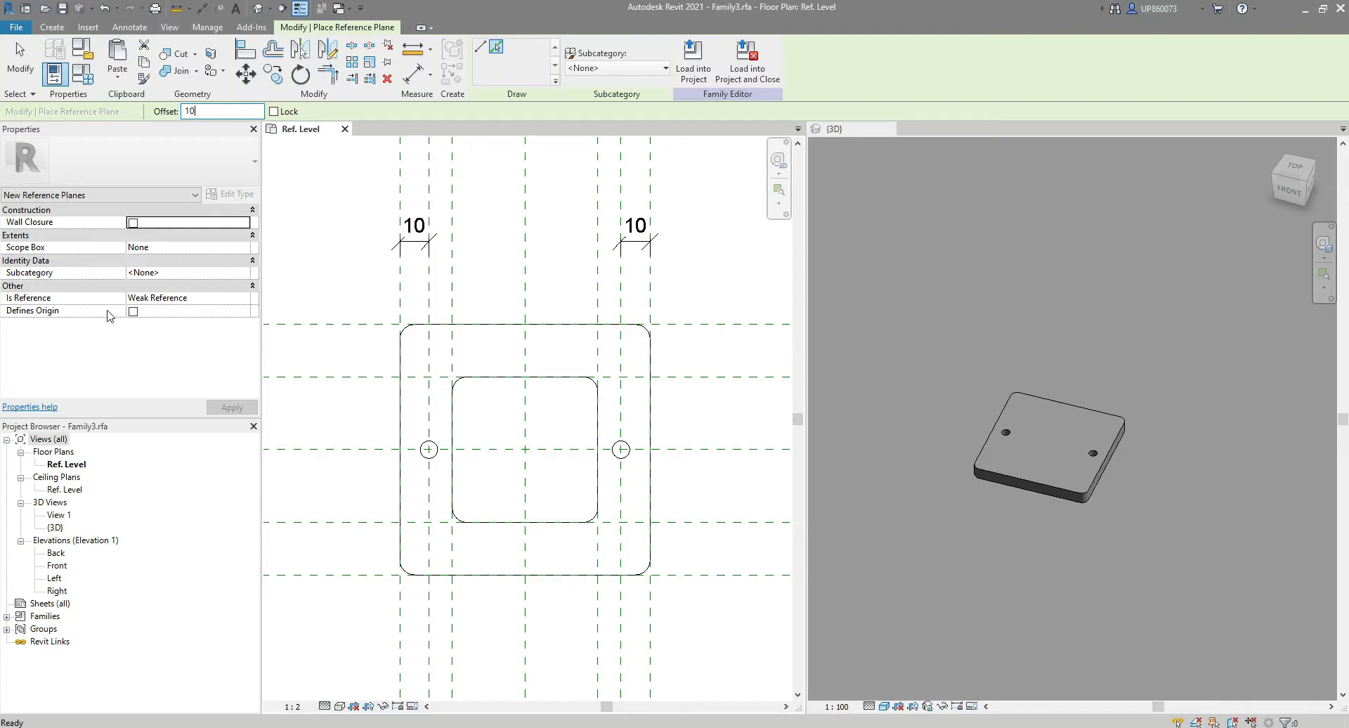
click(214, 298)
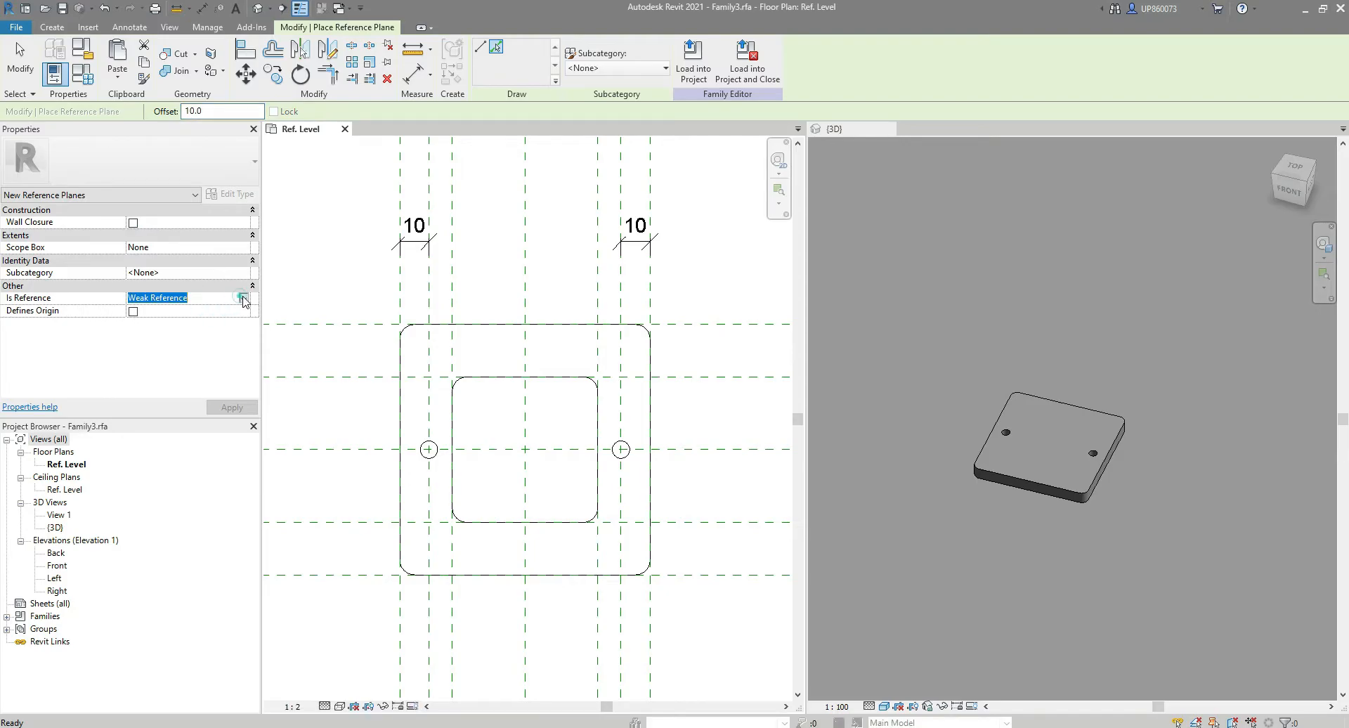
click(243, 298)
click(169, 310)
click(231, 407)
click(523, 402)
click(527, 403)
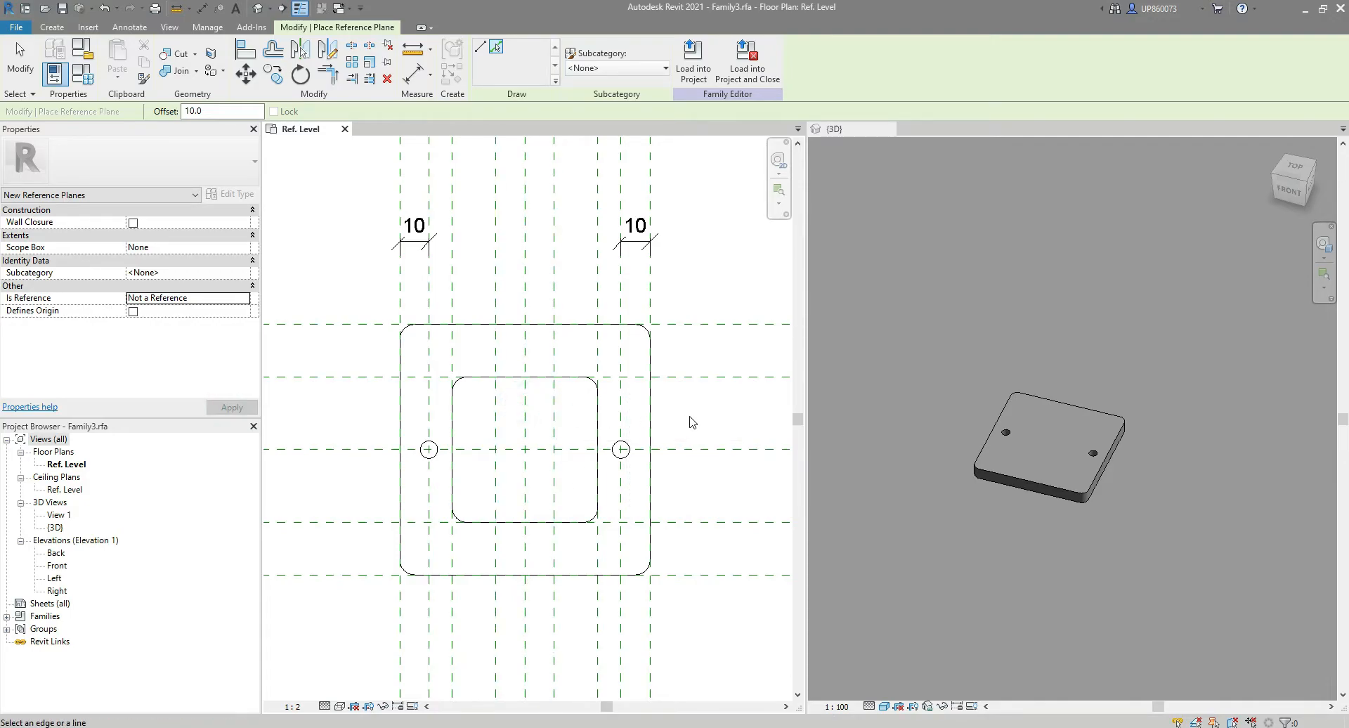
key(Escape)
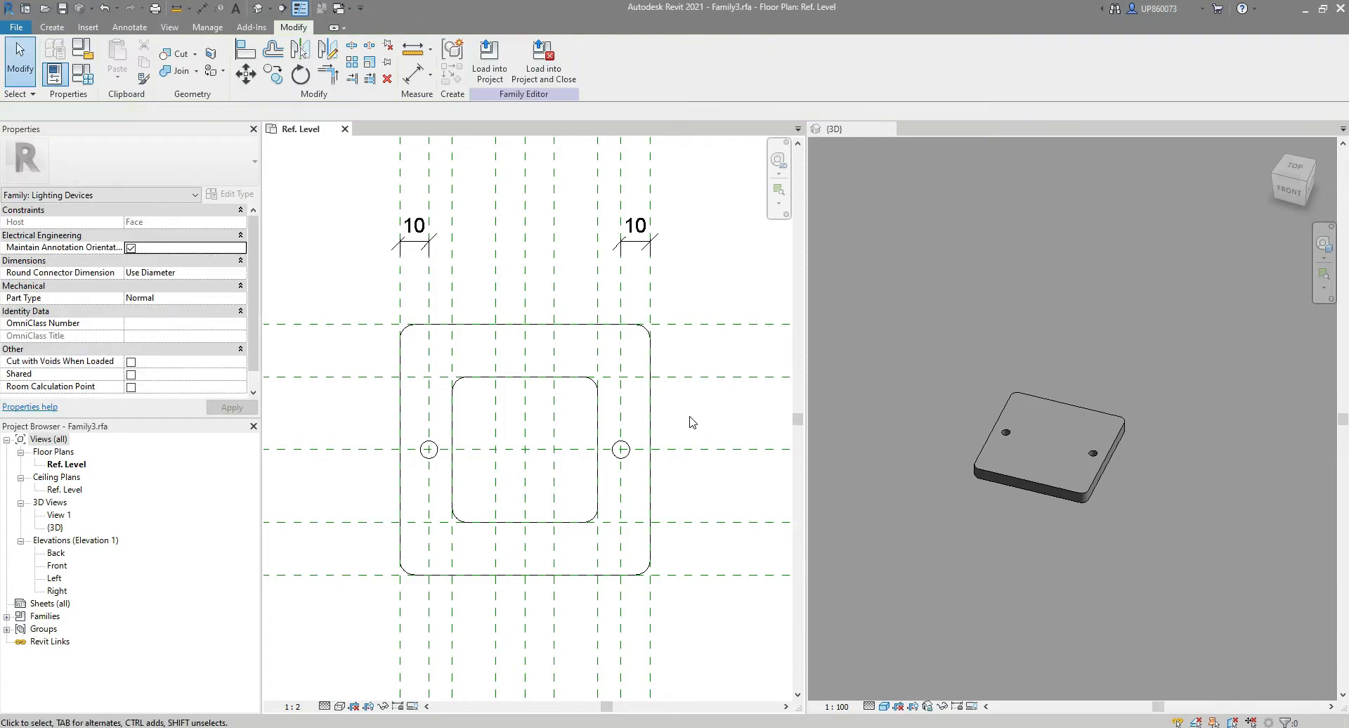
Name the new reference plane left of the vertical centre plane 1.
click(494, 413)
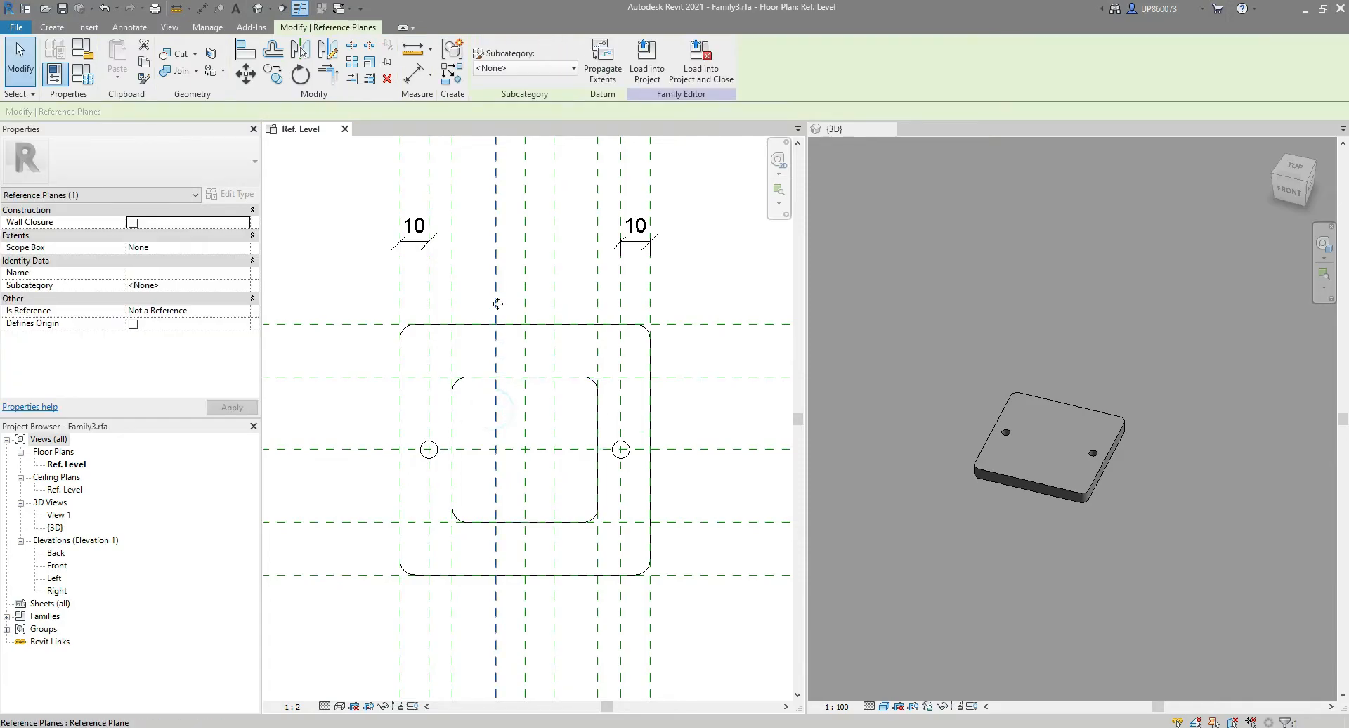
click(483, 387)
click(495, 403)
click(150, 273)
text(1)
click(94, 356)
click(232, 408)
click(564, 349)
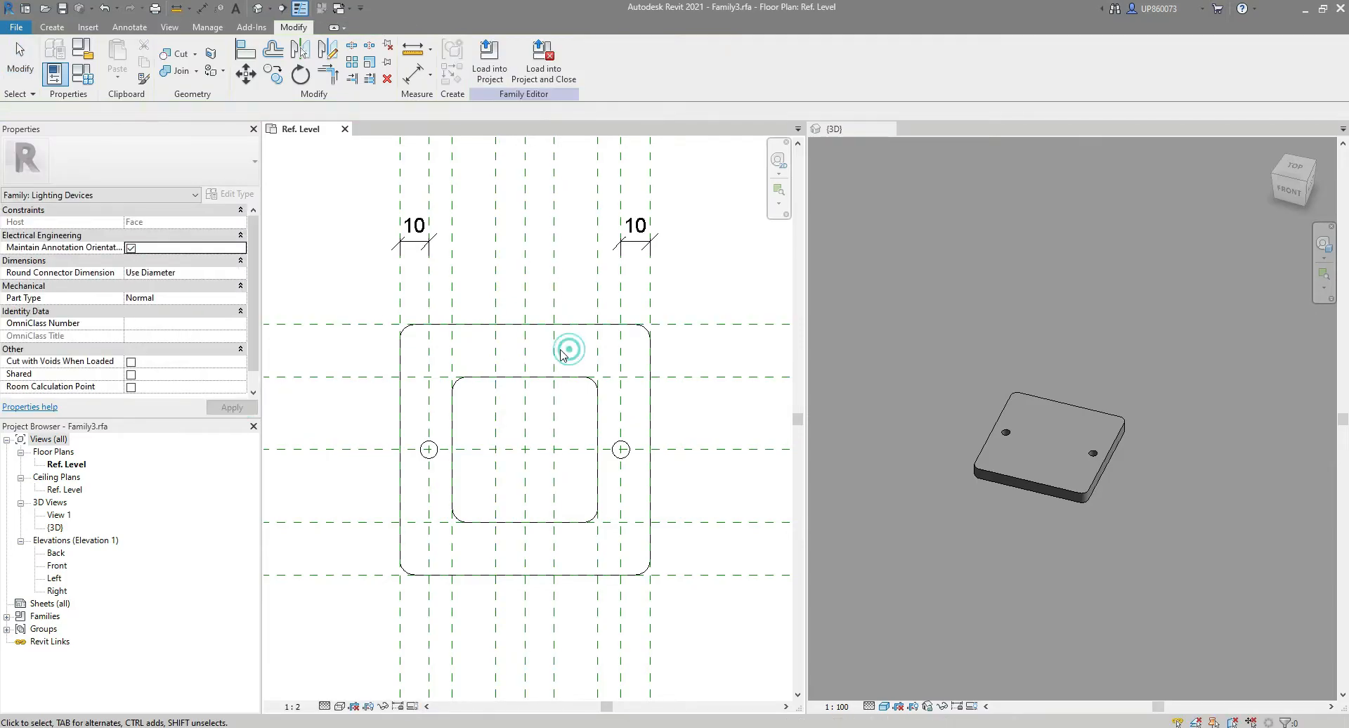
Name the new reference plane right of the vertical centre plane 2.
click(554, 355)
click(143, 273)
text(2)
click(132, 348)
click(227, 407)
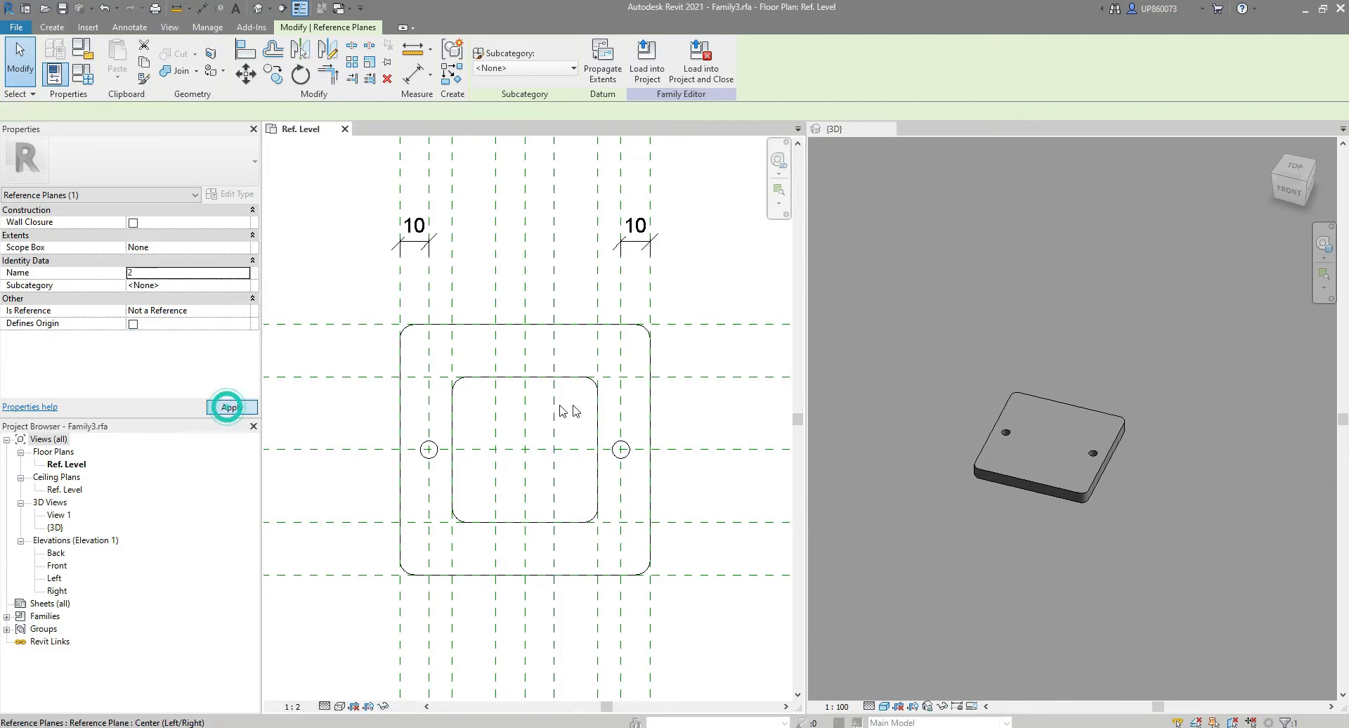
click(689, 410)
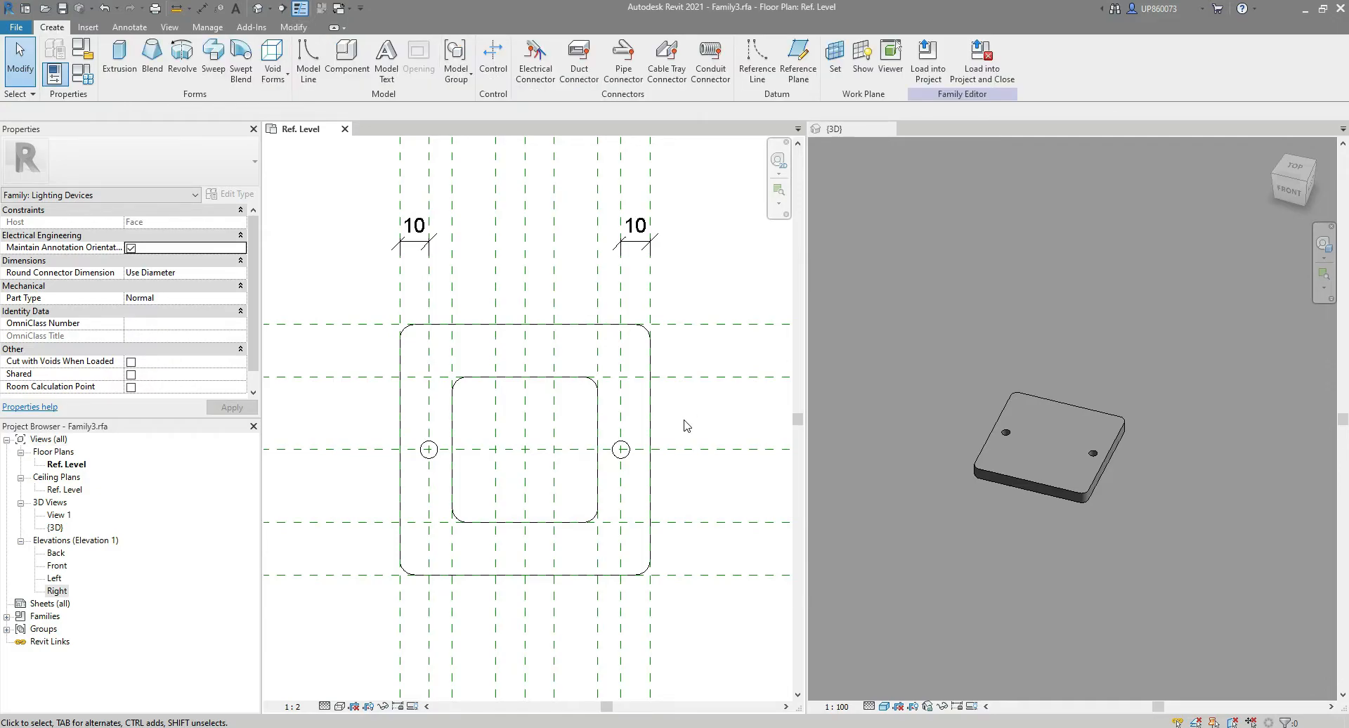
Open the Right elevation and set its work plane to Reference Plane : Center (Left/Right).
double_click(57, 591)
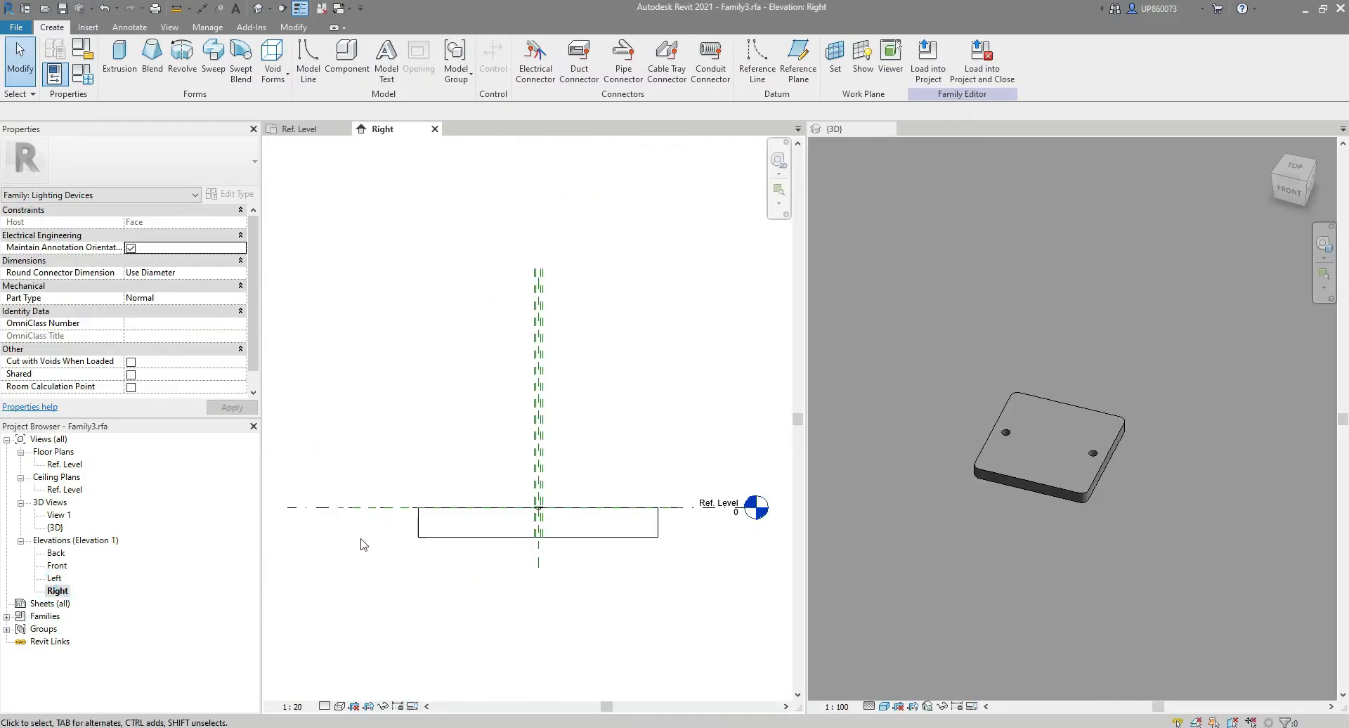
scroll(538, 515, up, 8)
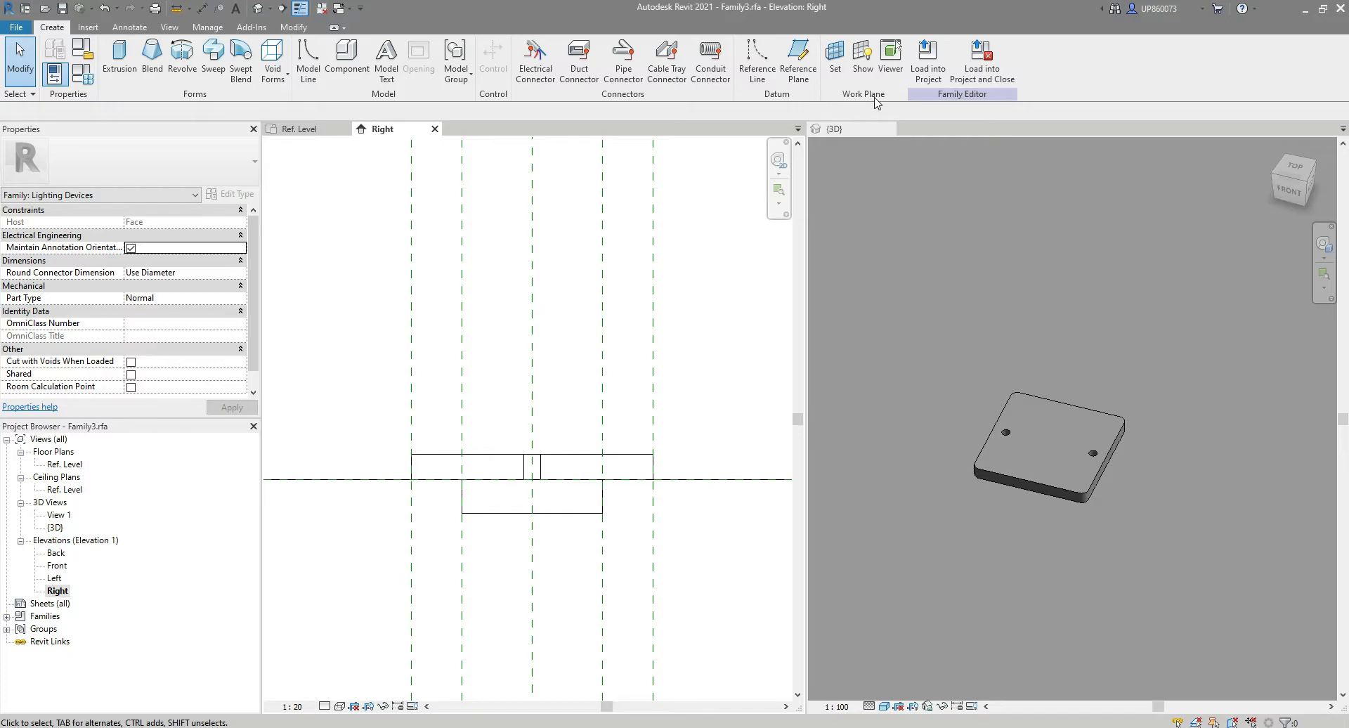
click(835, 56)
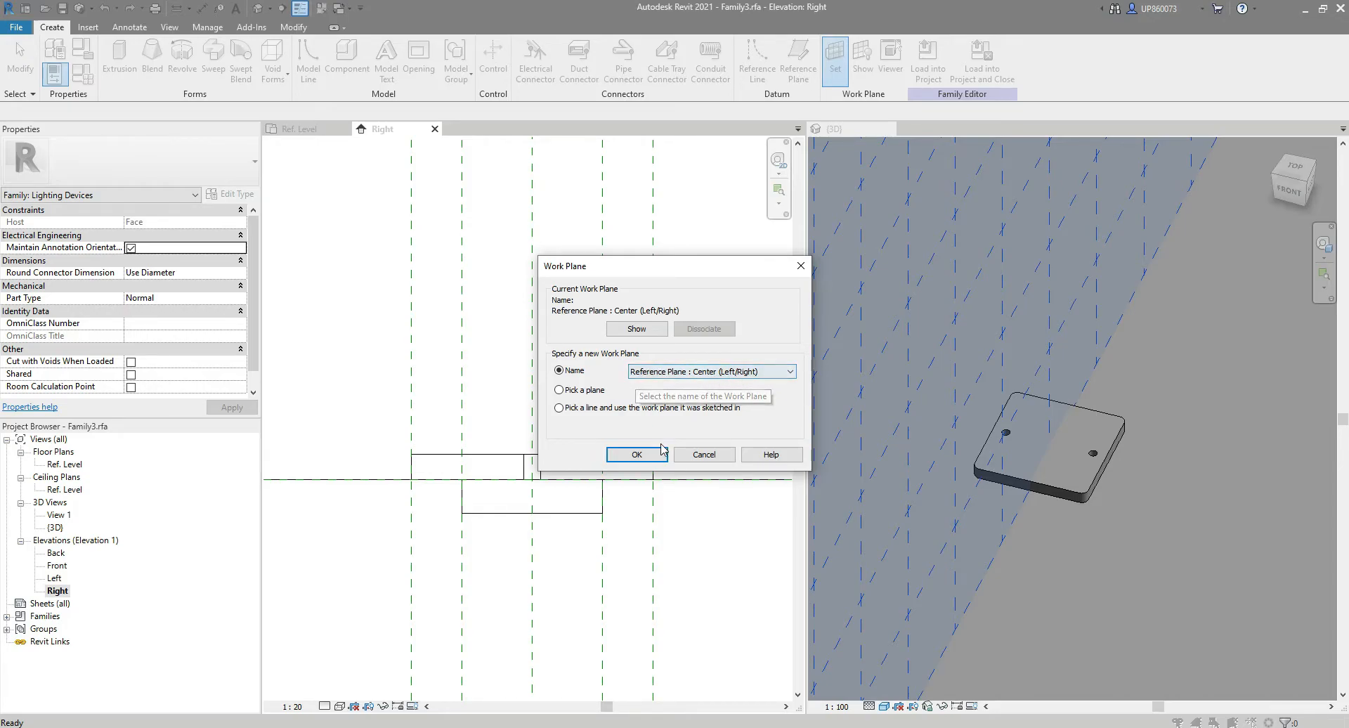
click(637, 455)
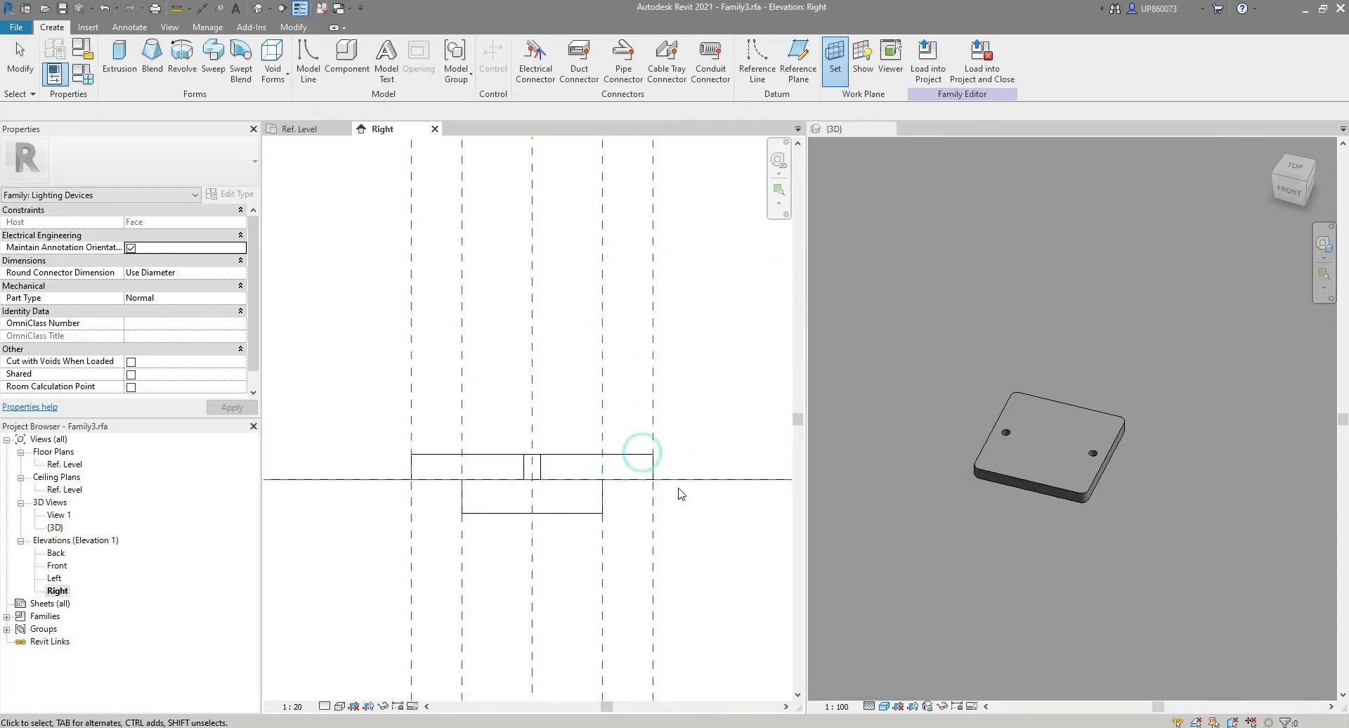
middle_drag(686, 523, 681, 519)
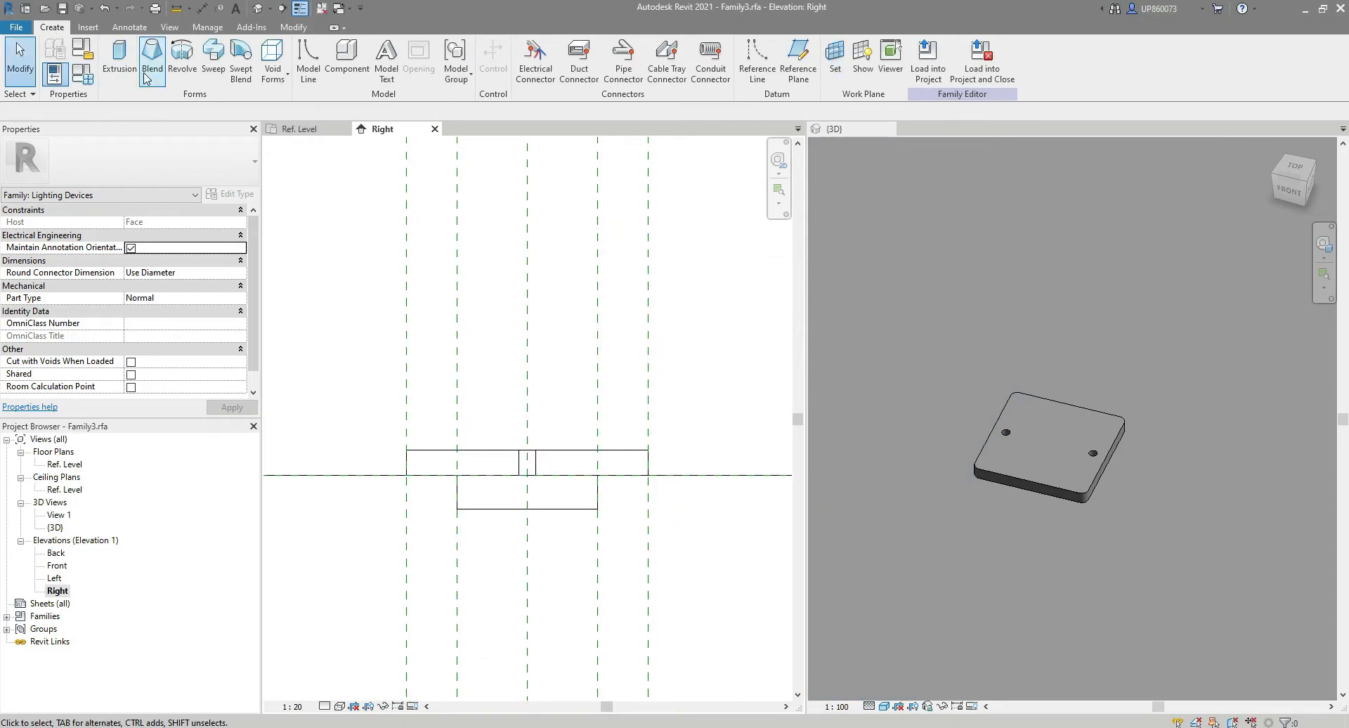
Start an extrusion and sketch a closed right triangle on the plate's upper edge, 3 high and 25 long.
click(123, 67)
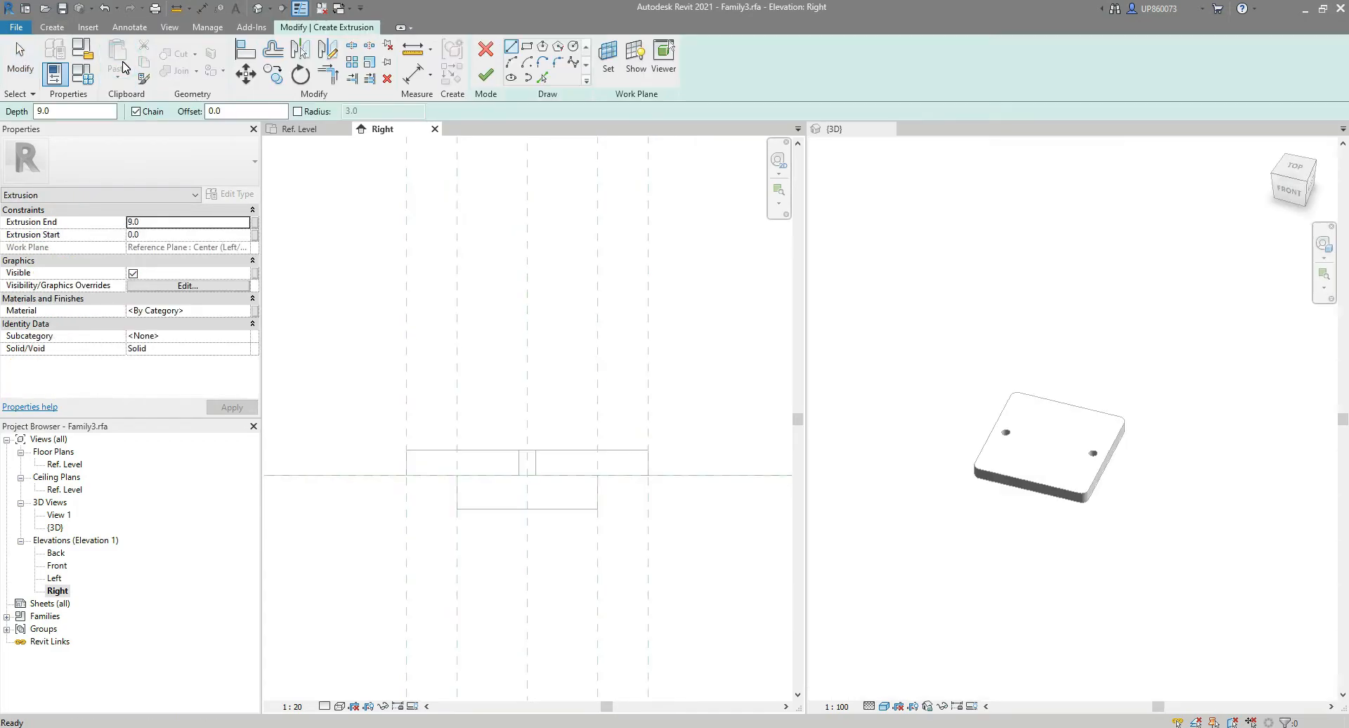
click(420, 450)
text(3)
key(Return)
key(Escape)
click(424, 447)
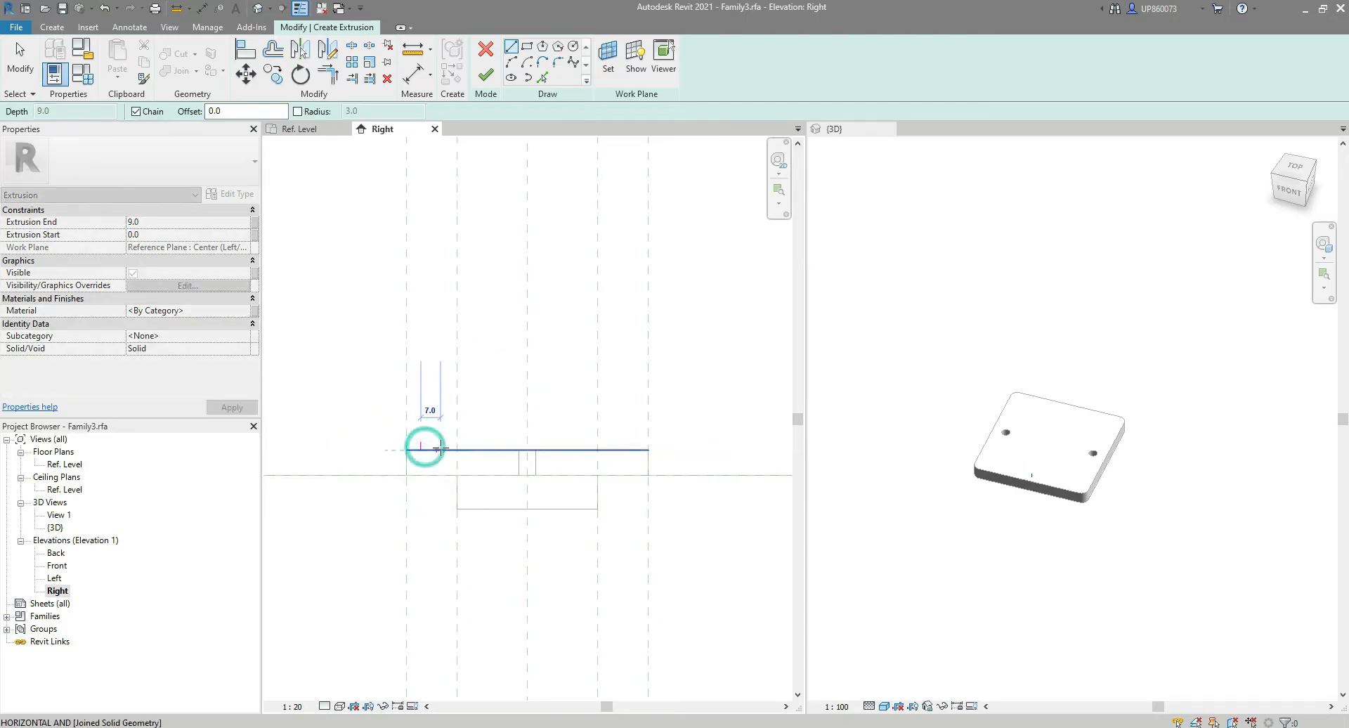
text(25)
key(Return)
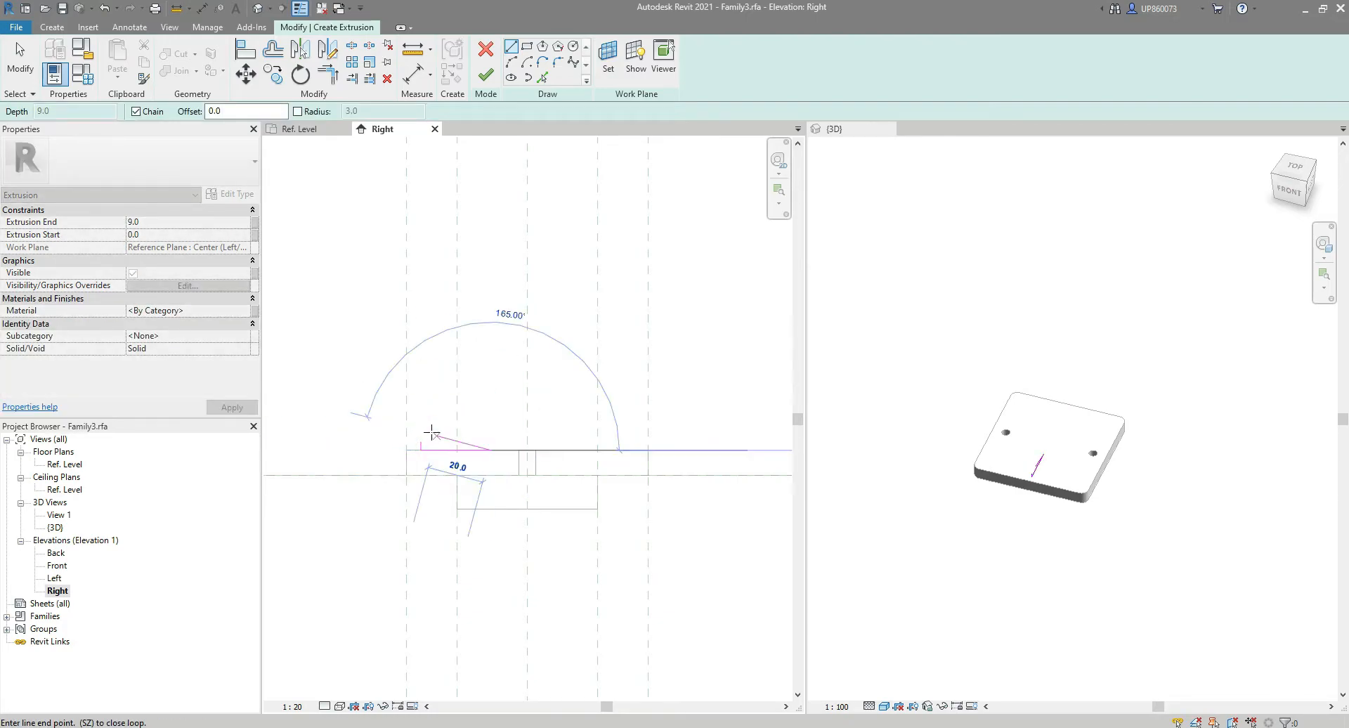
click(421, 442)
key(Escape)
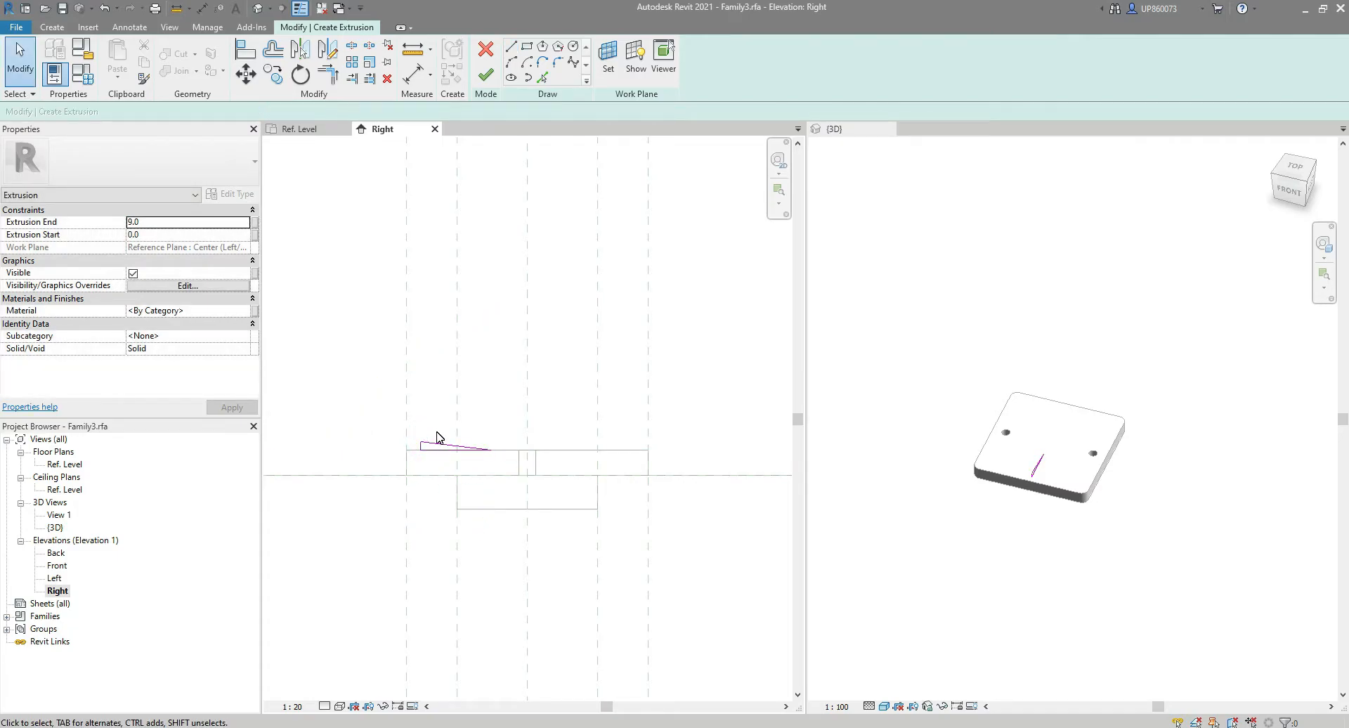
Move the whole triangle sketch along the plate so the midpoint of its base lies on the vertical centre plane.
key(Tab)
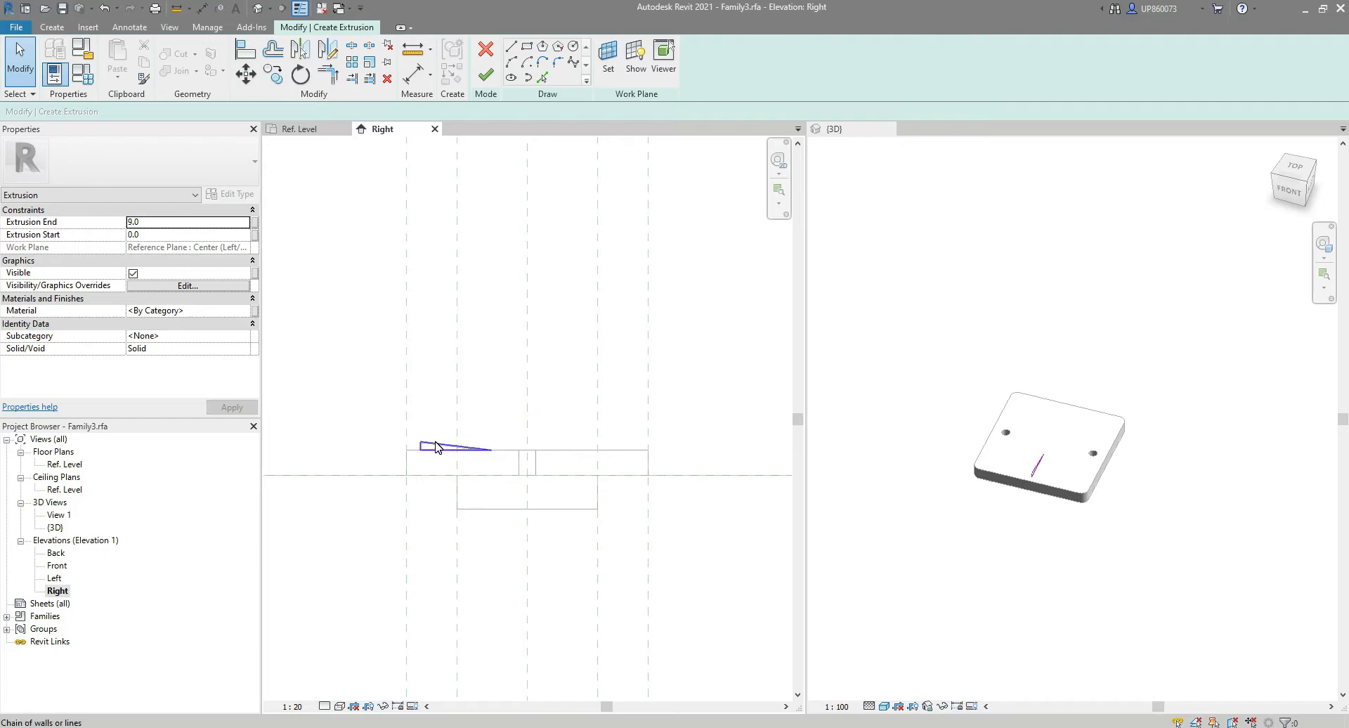
click(437, 444)
key(m)
key(v)
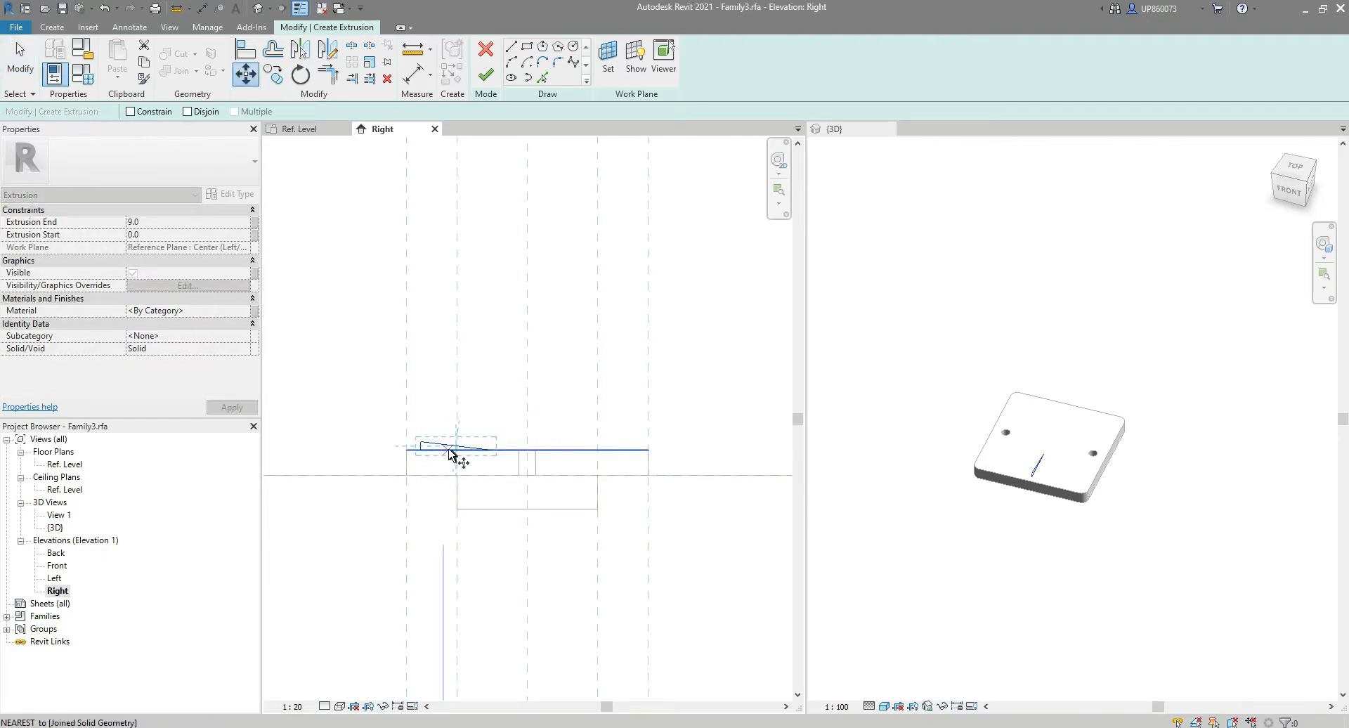
click(454, 448)
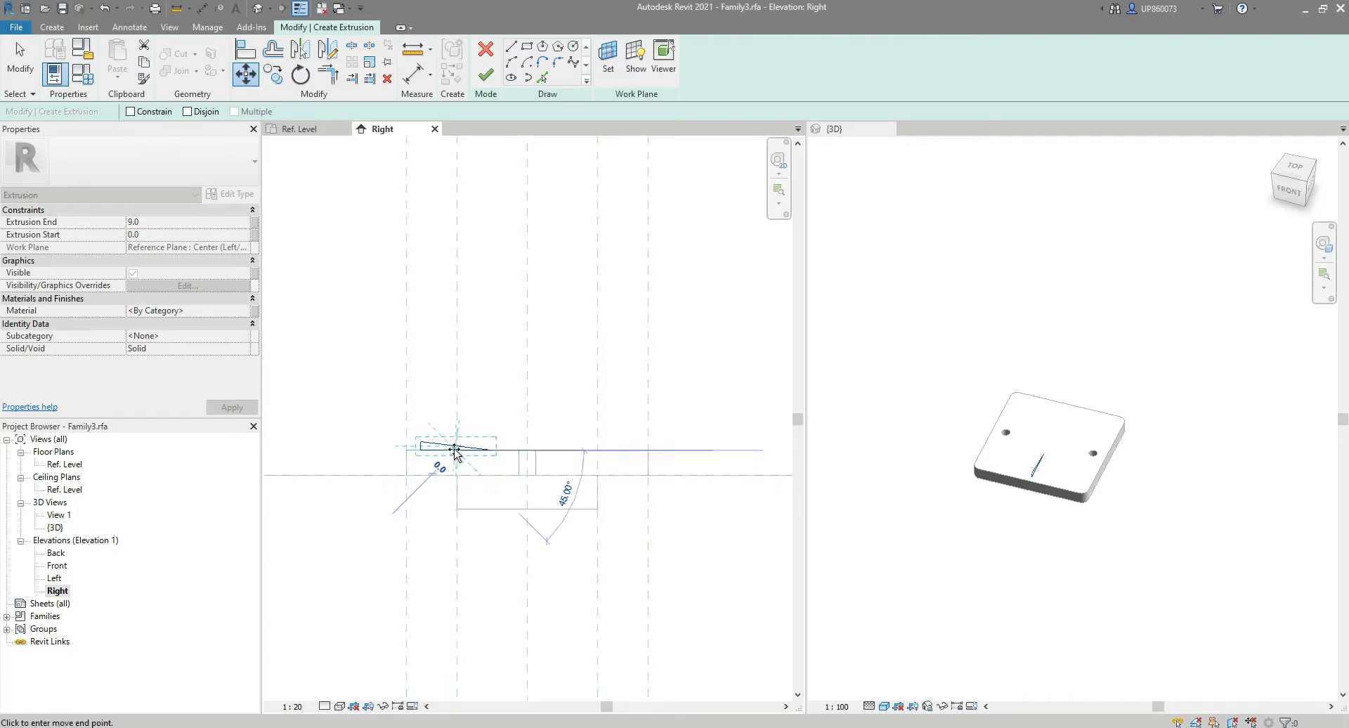
click(527, 449)
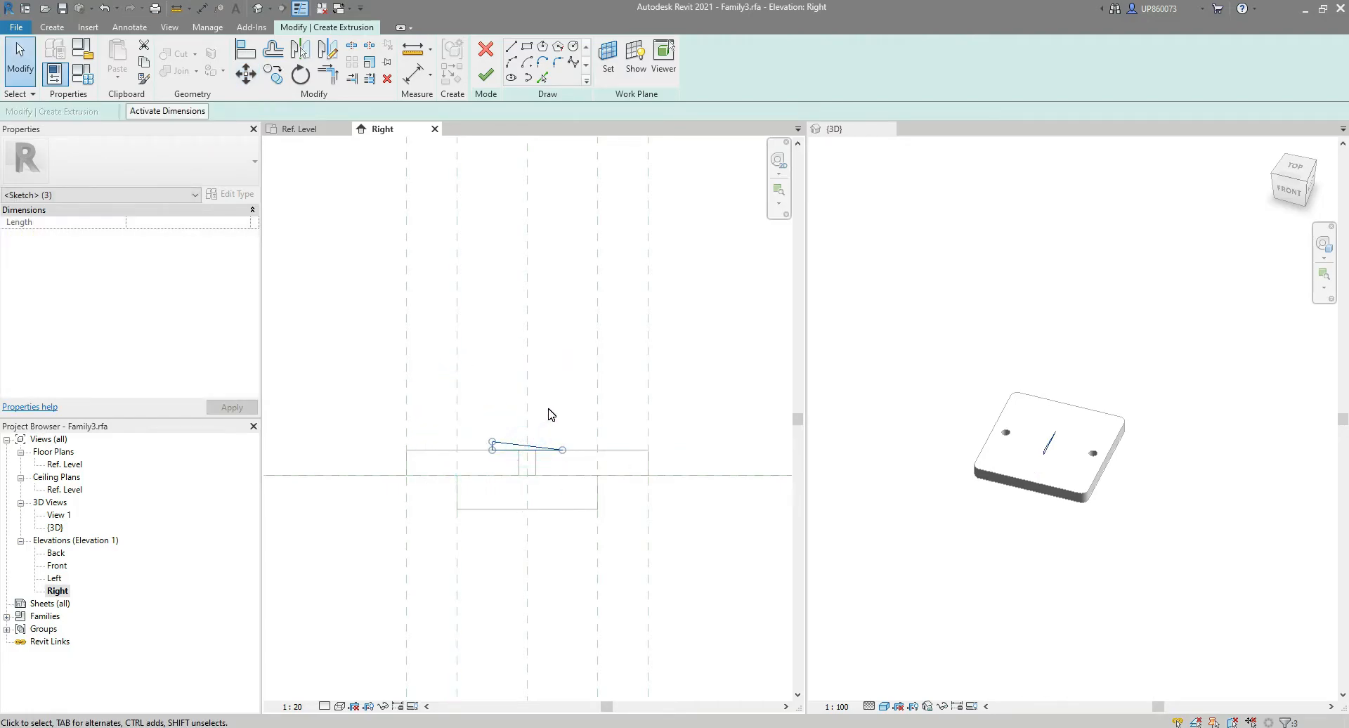
click(549, 414)
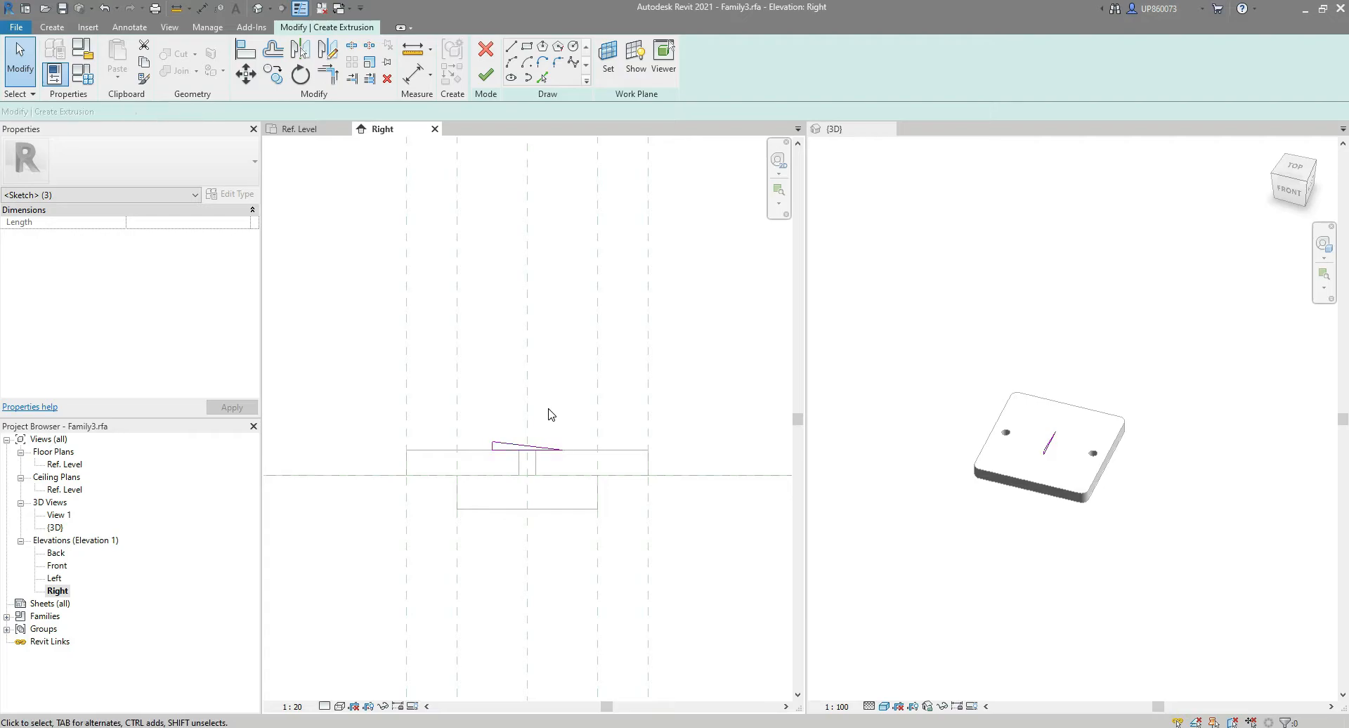
Align the triangle's base line with the upper edge of the plate.
scroll(510, 467, up, 4)
middle_drag(509, 468, 468, 482)
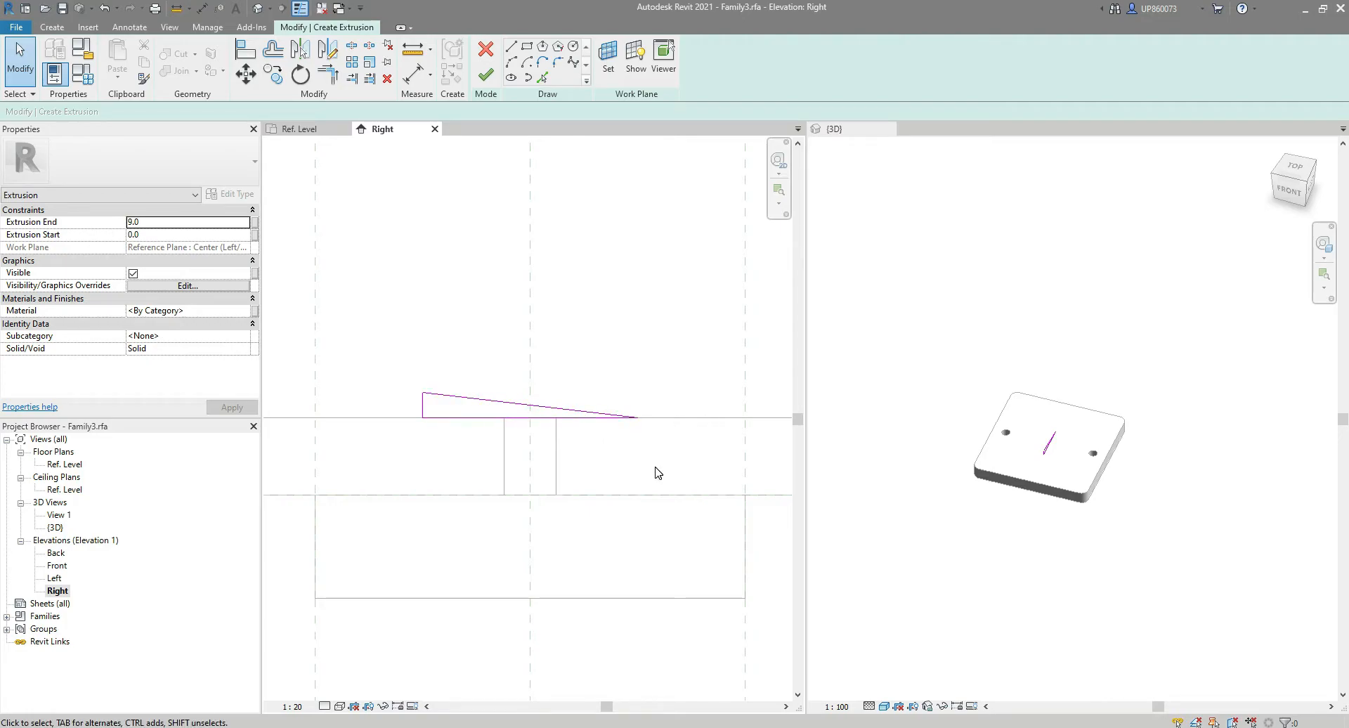
key(a)
key(l)
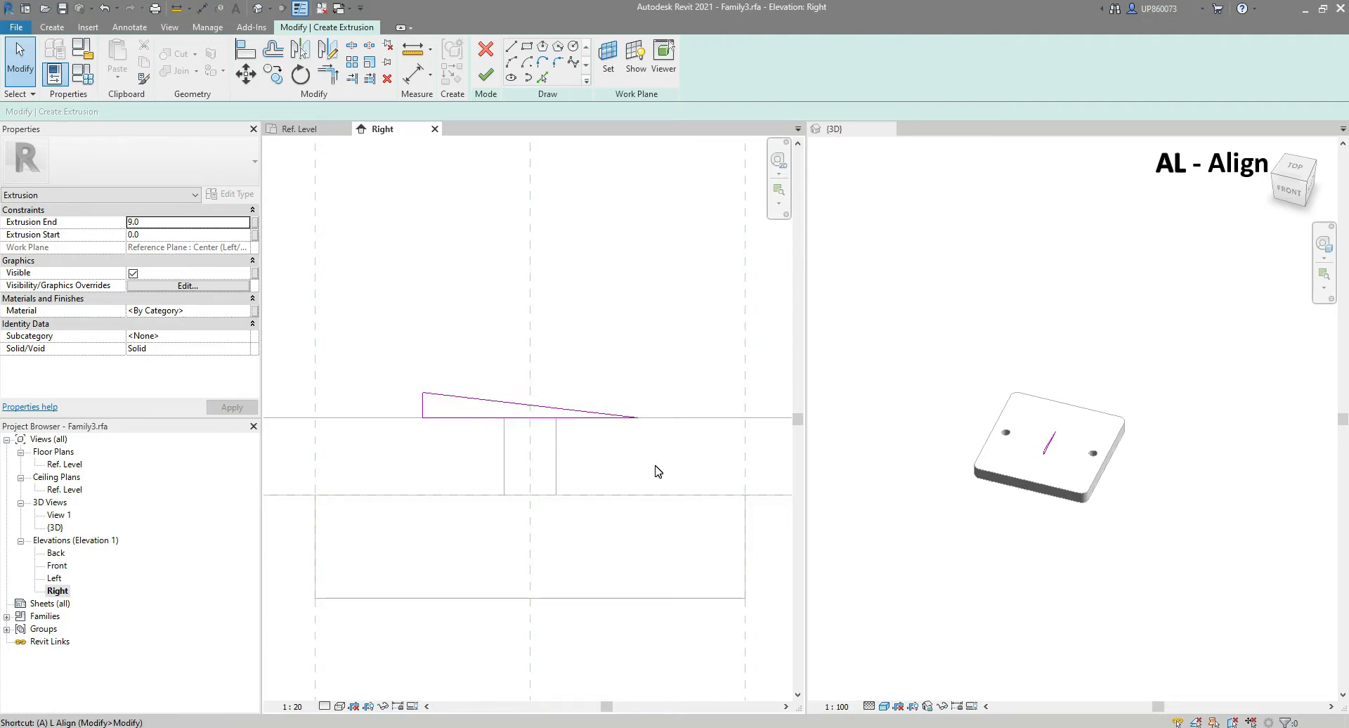
click(677, 420)
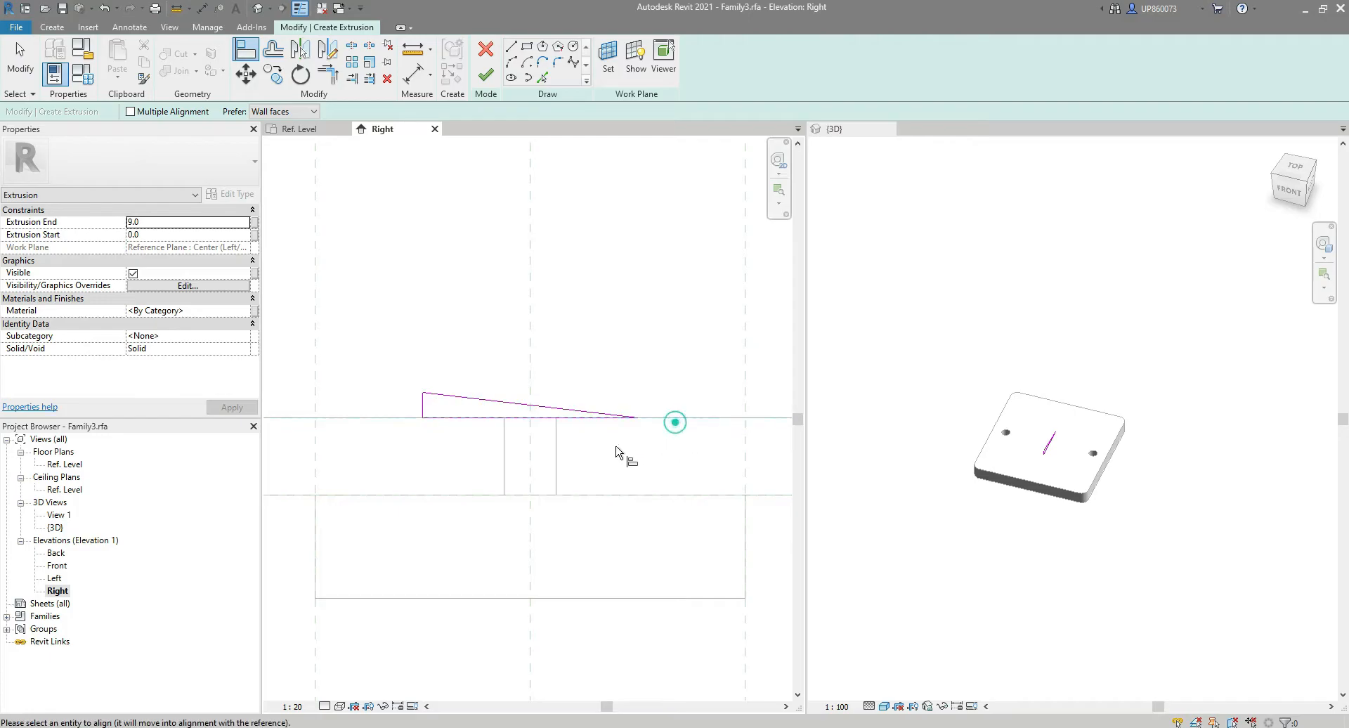
click(471, 423)
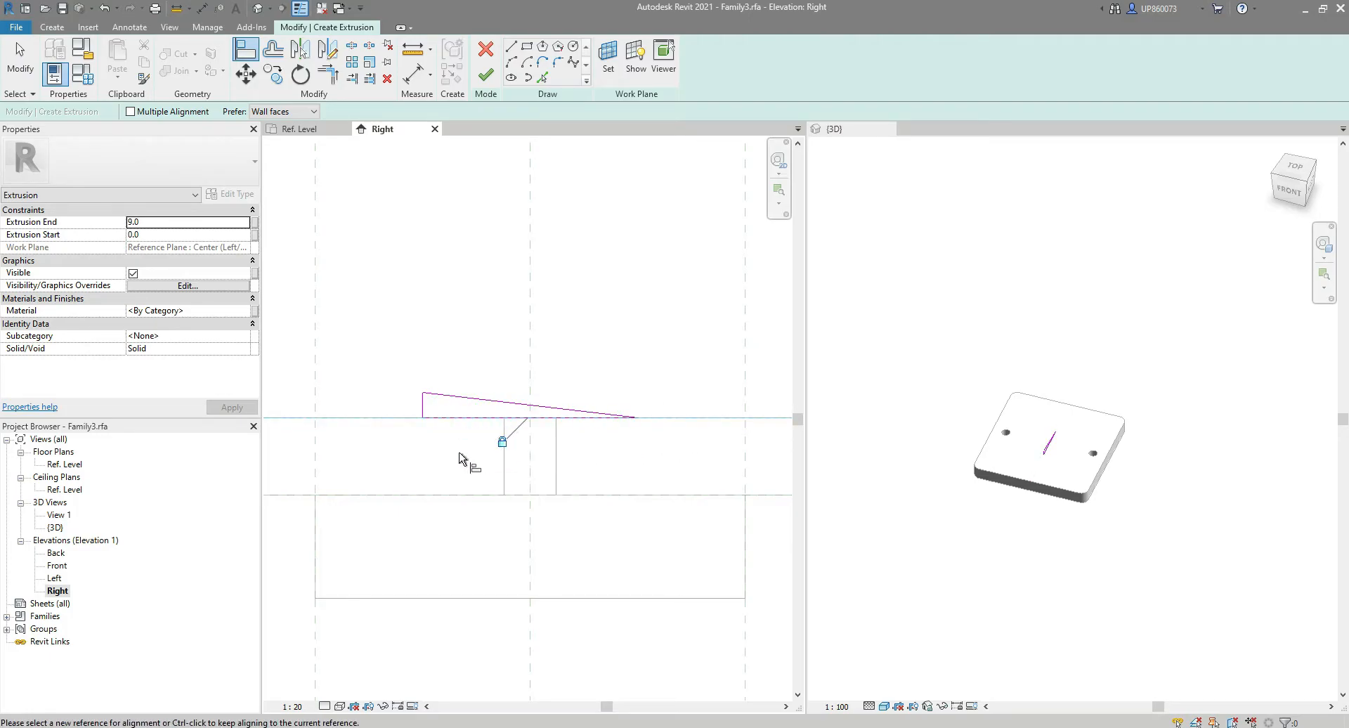
key(Escape)
key(Escape)
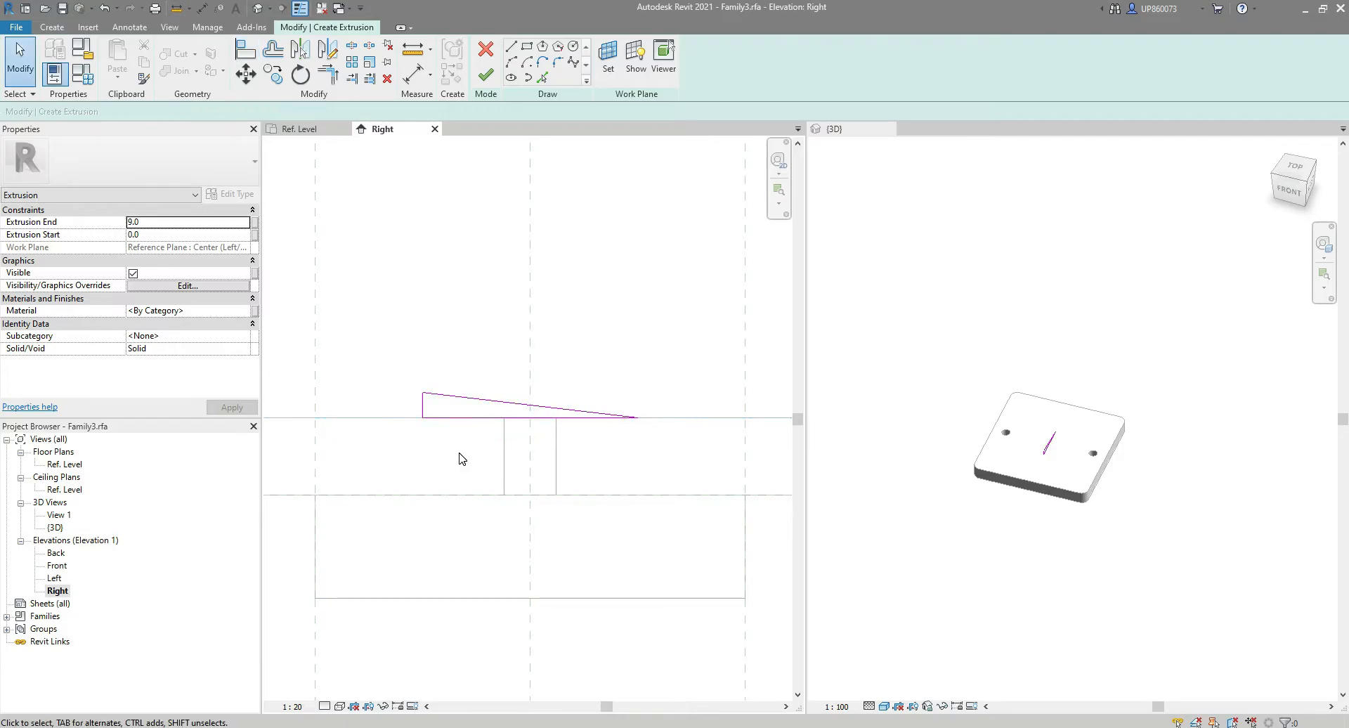
Add an aligned dimension to the triangle's short vertical side, placed beyond the plate's edge.
key(d)
key(i)
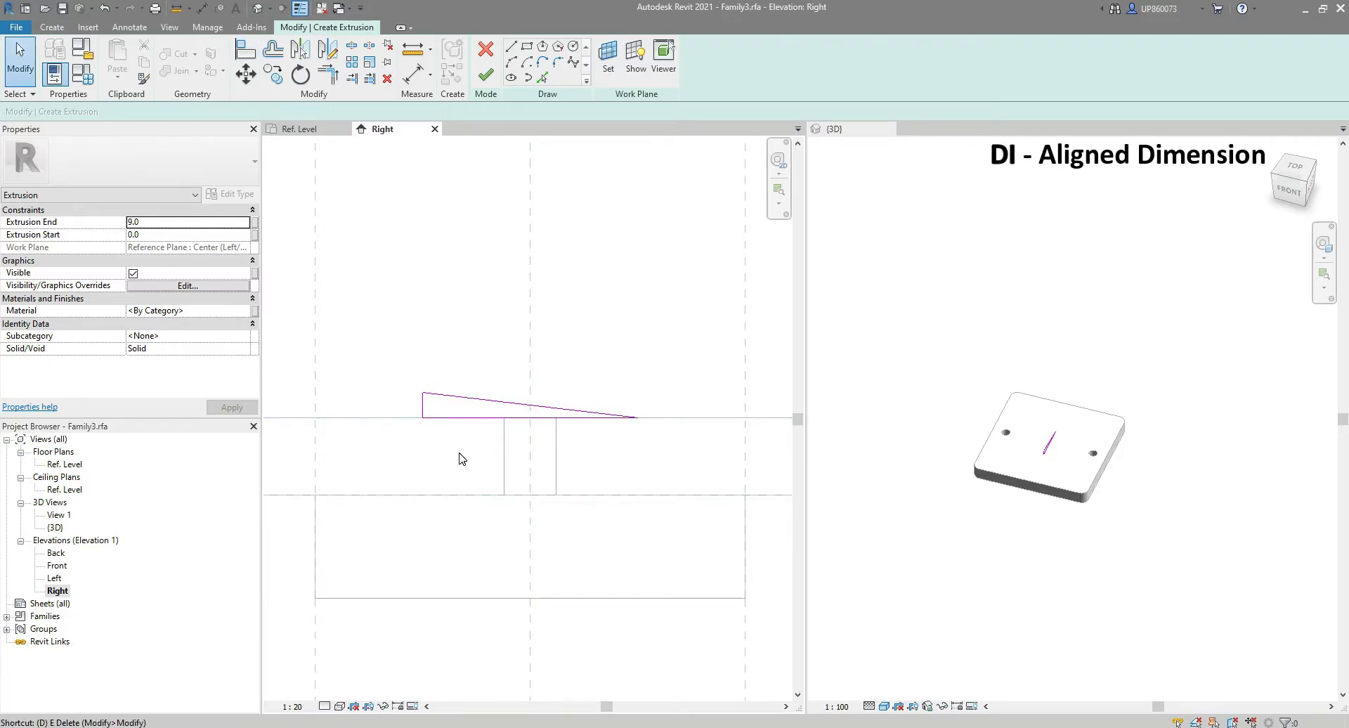
middle_drag(501, 468, 599, 481)
scroll(482, 440, up, 2)
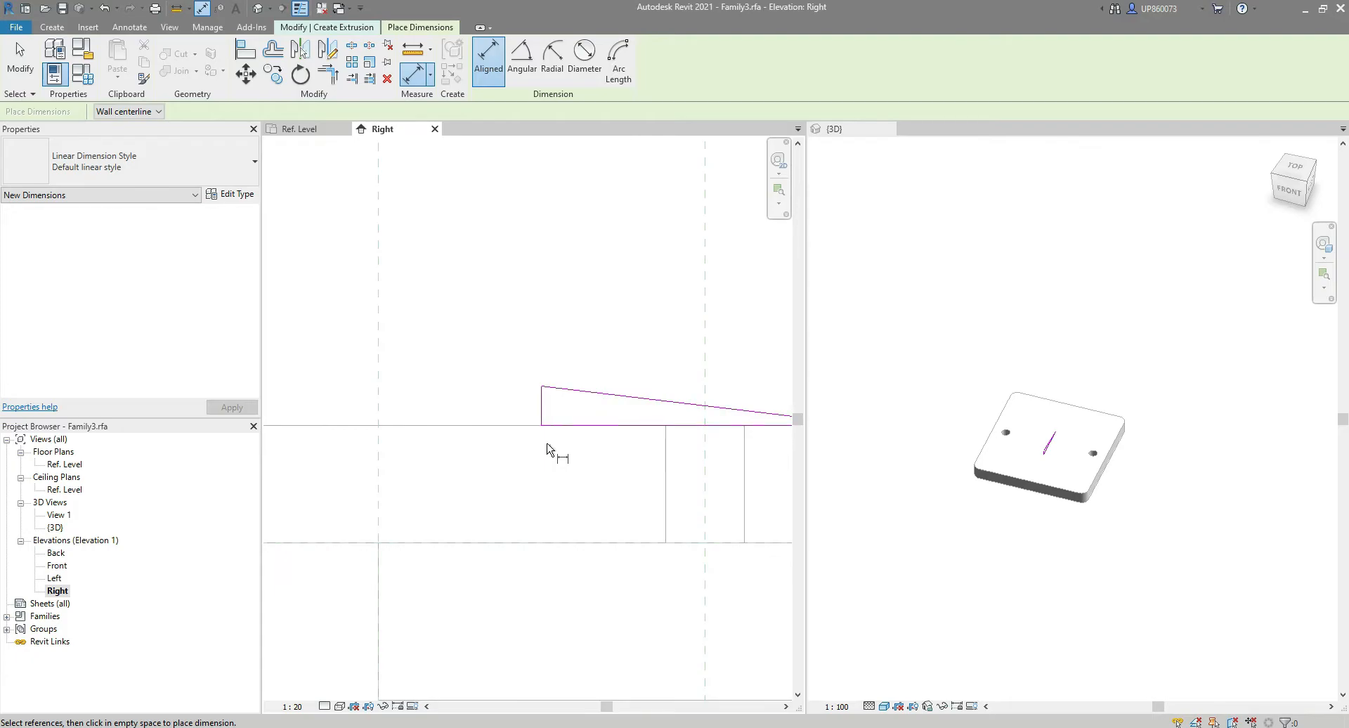
click(543, 428)
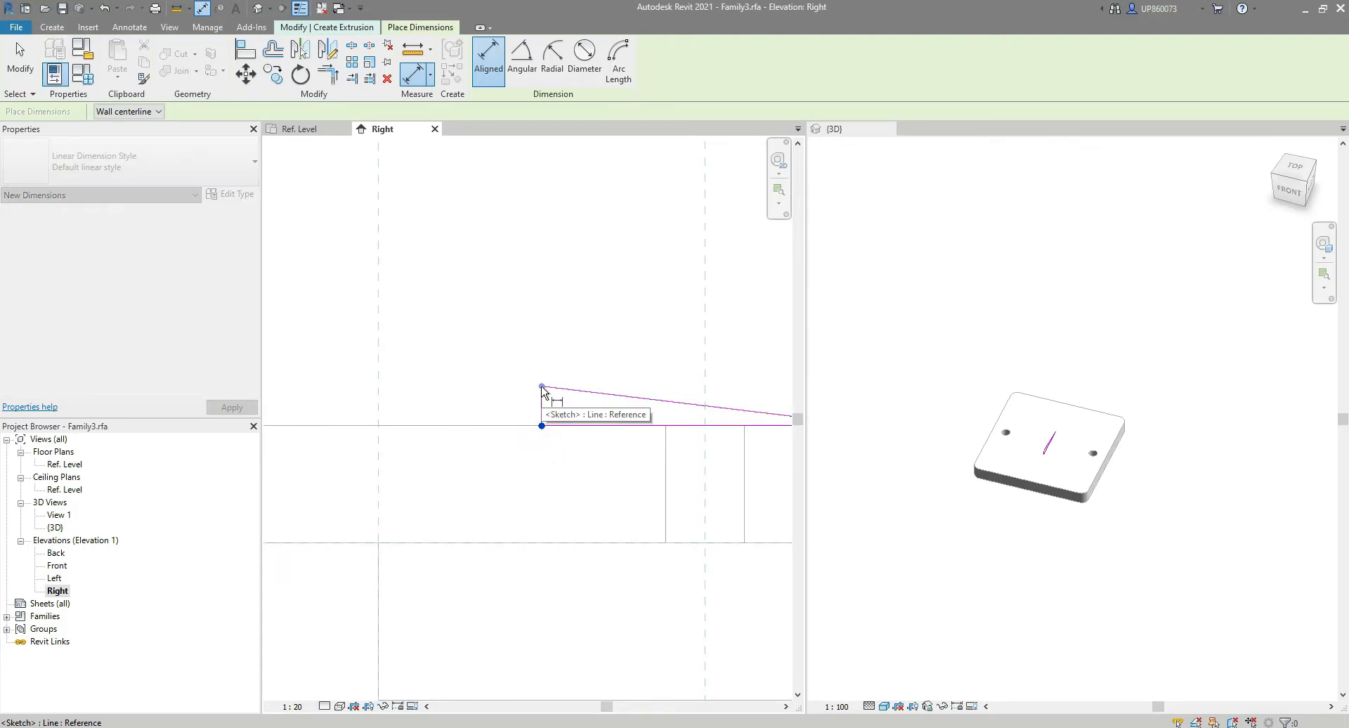
click(545, 387)
scroll(544, 388, down, 3)
middle_drag(509, 391, 620, 391)
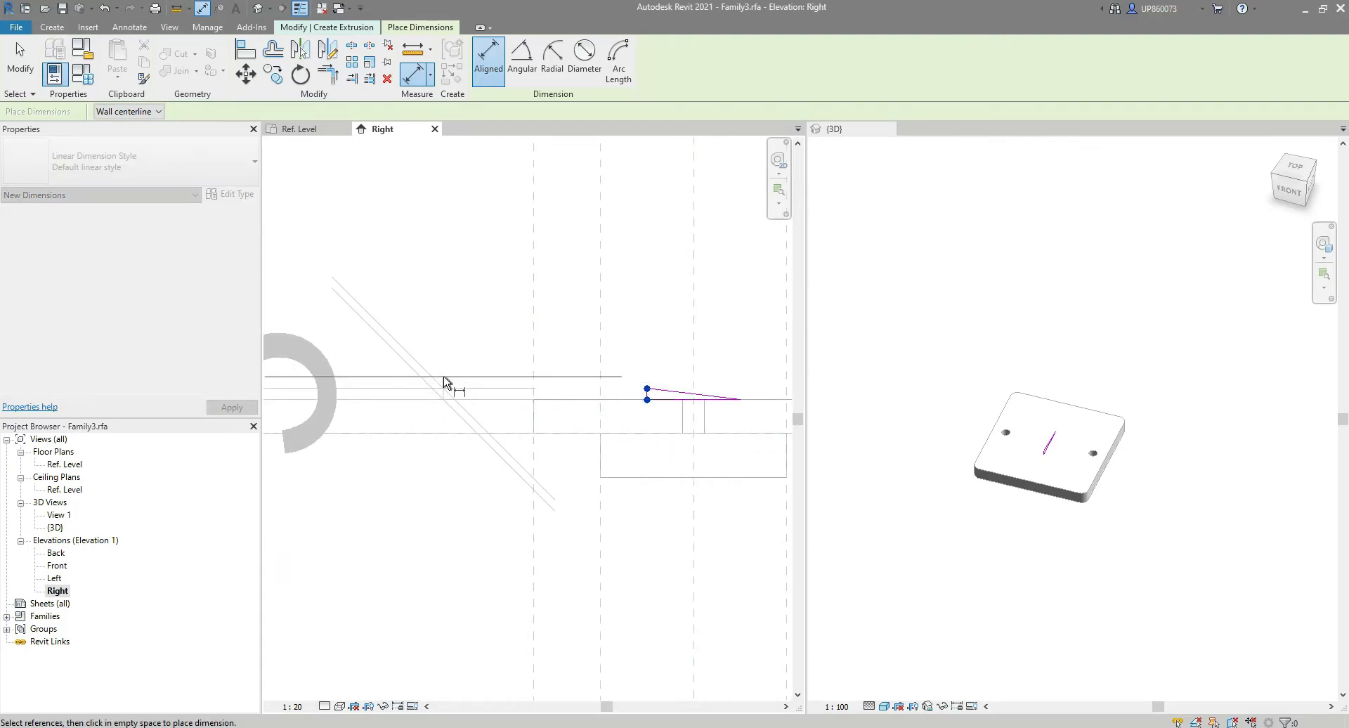
click(498, 376)
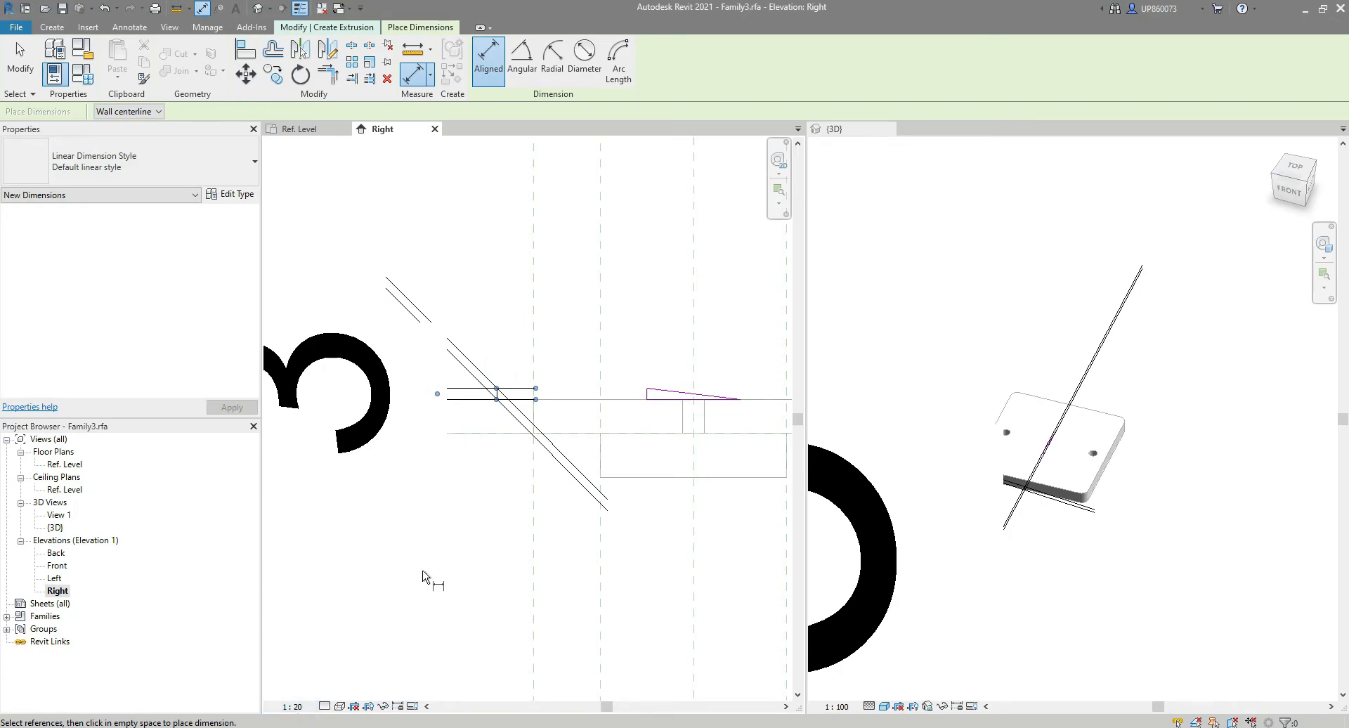
key(Escape)
key(Escape)
Set the Right elevation's view scale to 1 : 2.
click(292, 706)
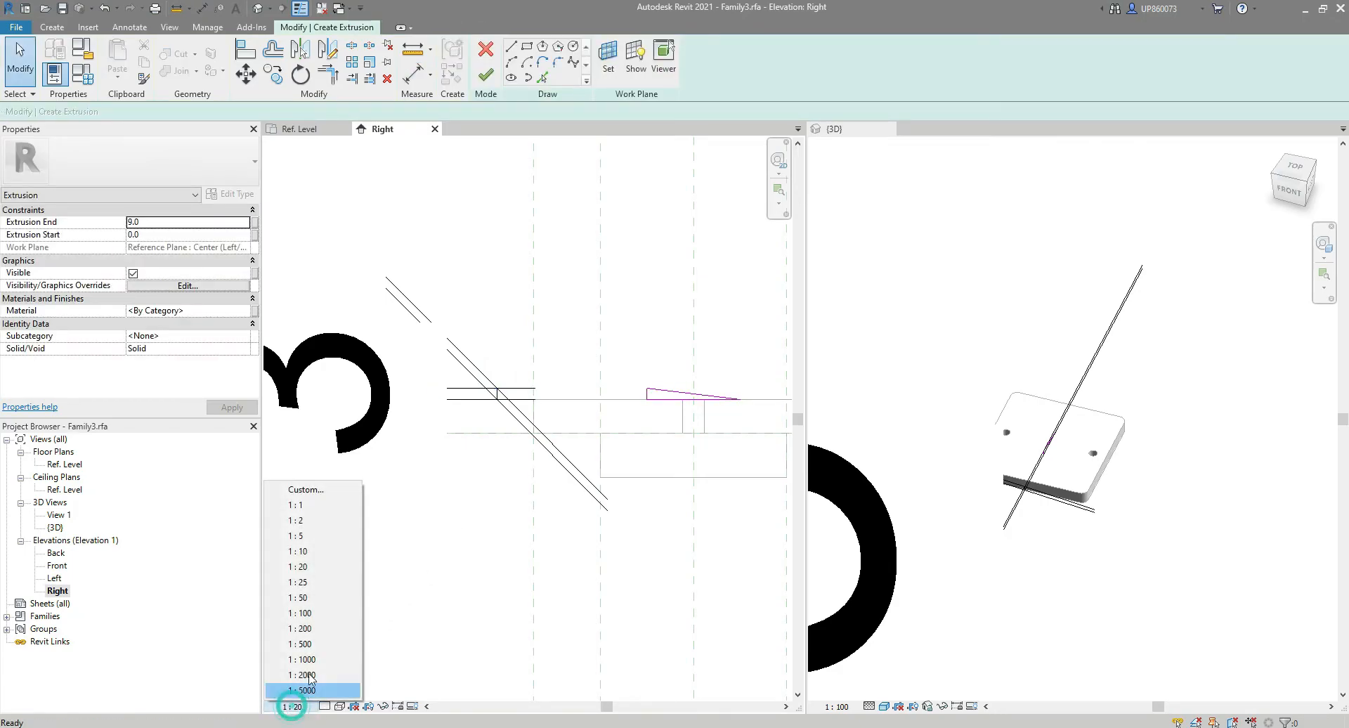
click(319, 520)
middle_drag(630, 527, 554, 532)
scroll(626, 386, up, 2)
middle_drag(700, 632, 667, 610)
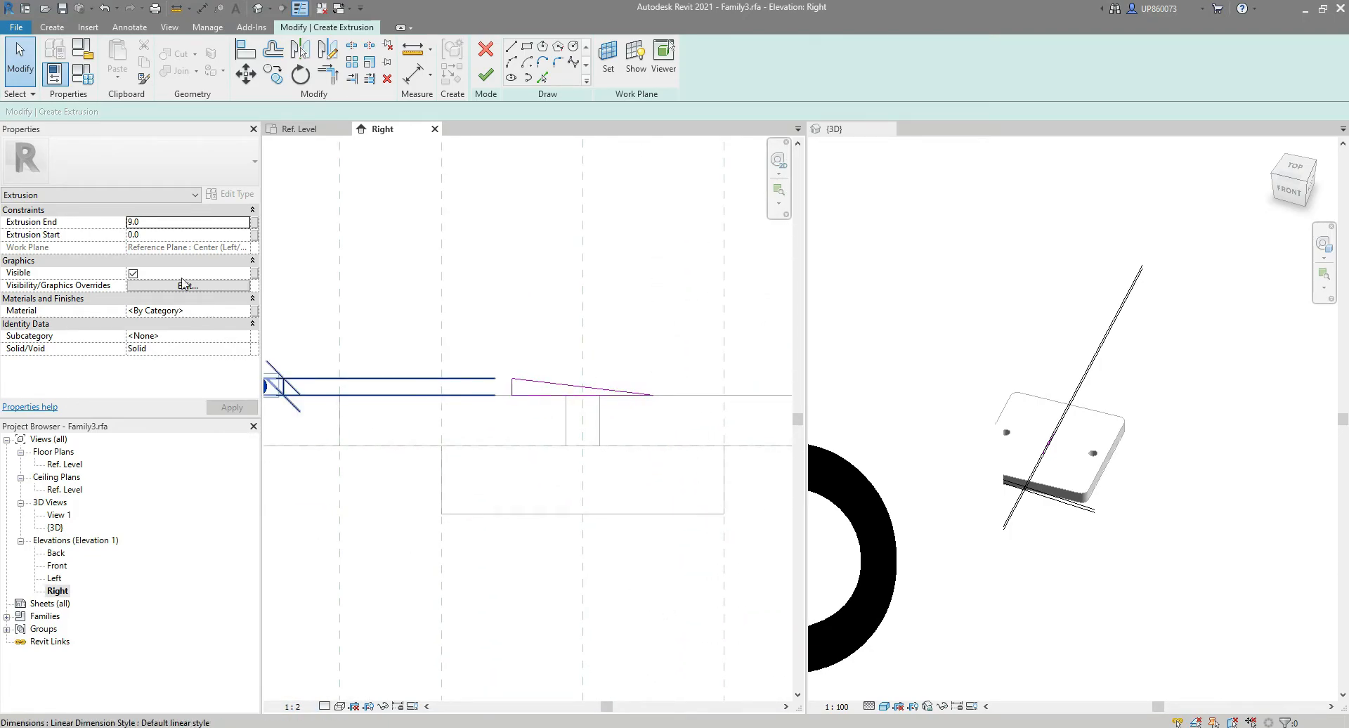
Set the triangular extrusion's start to -7.5 and end to 7.5, and finish the solid.
click(156, 235)
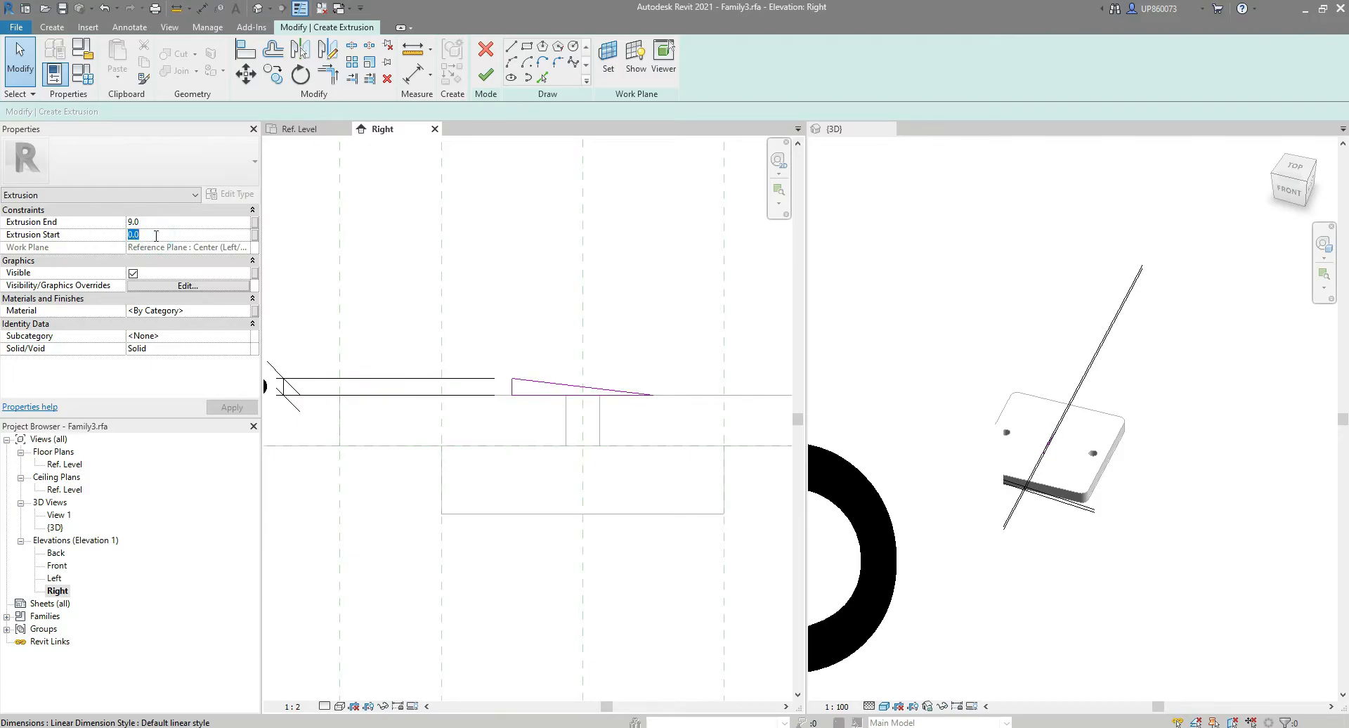
text(-7.5)
click(146, 223)
click(102, 261)
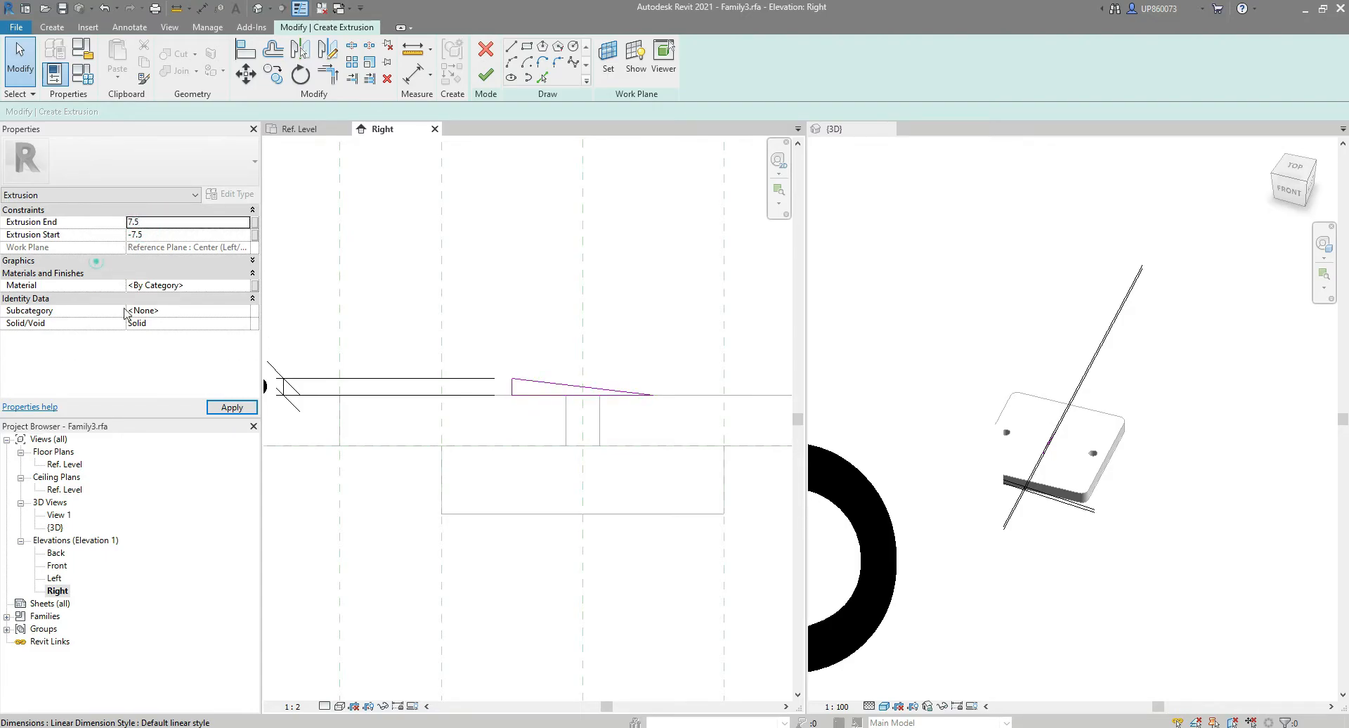
click(223, 411)
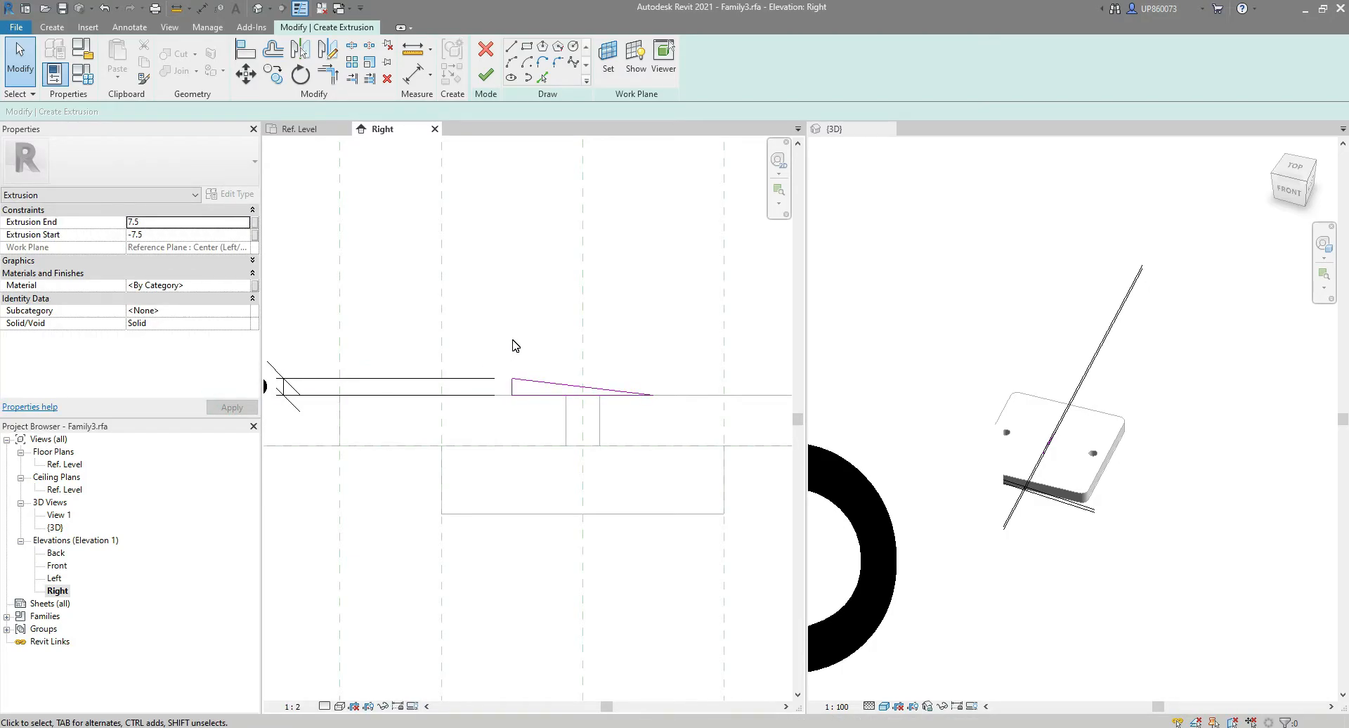
click(485, 74)
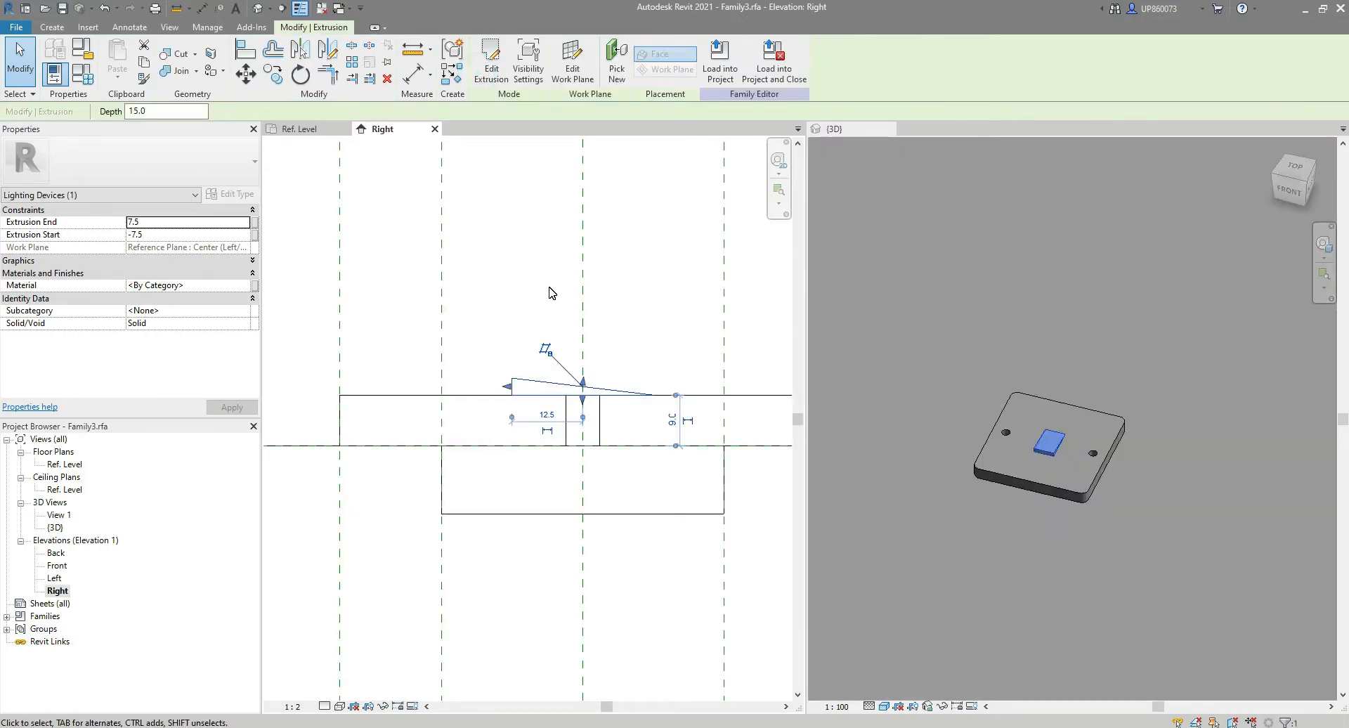
click(551, 293)
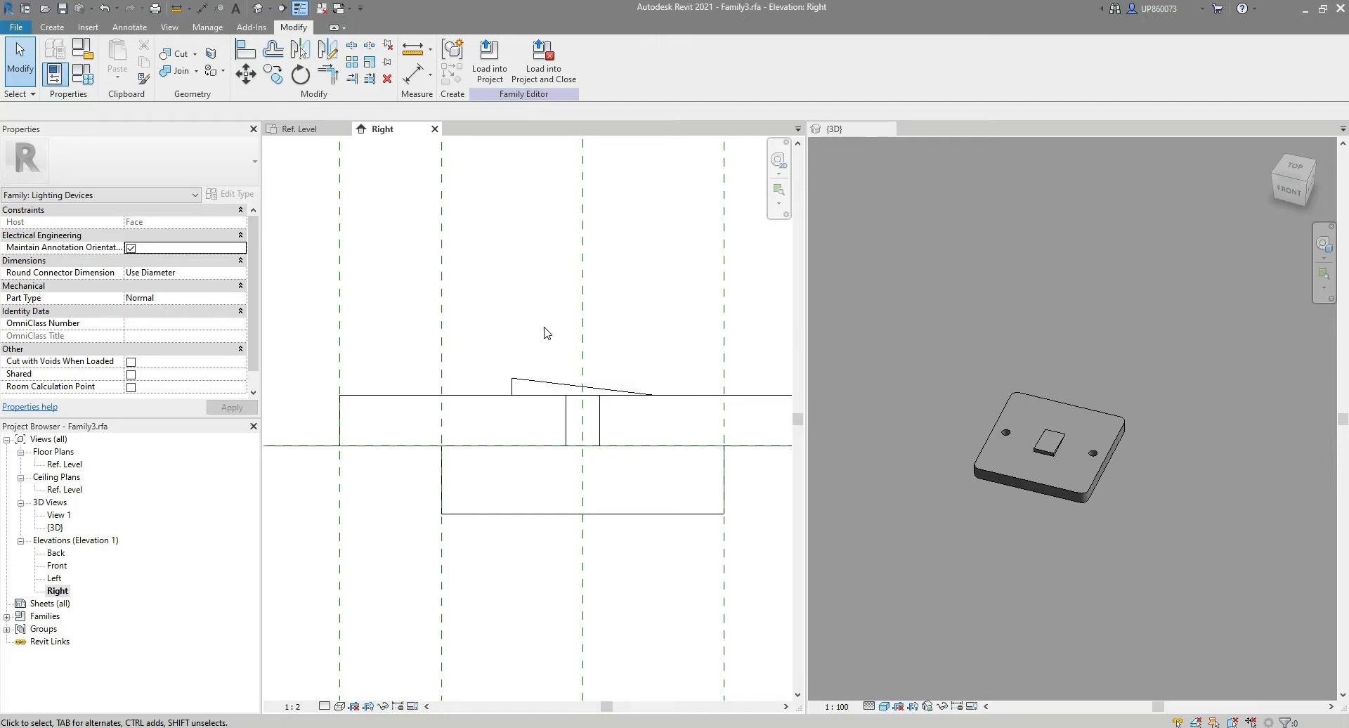
Set the work plane to Reference Plane : 2.
click(51, 27)
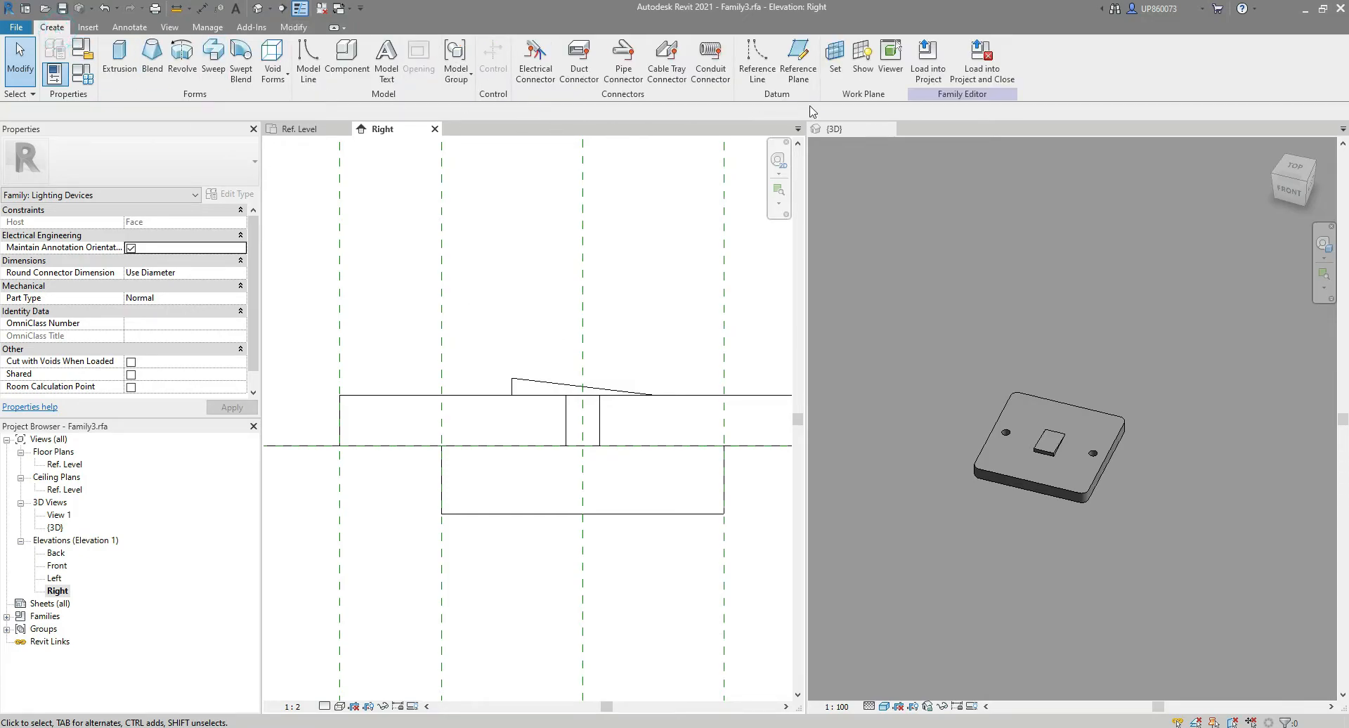
click(835, 57)
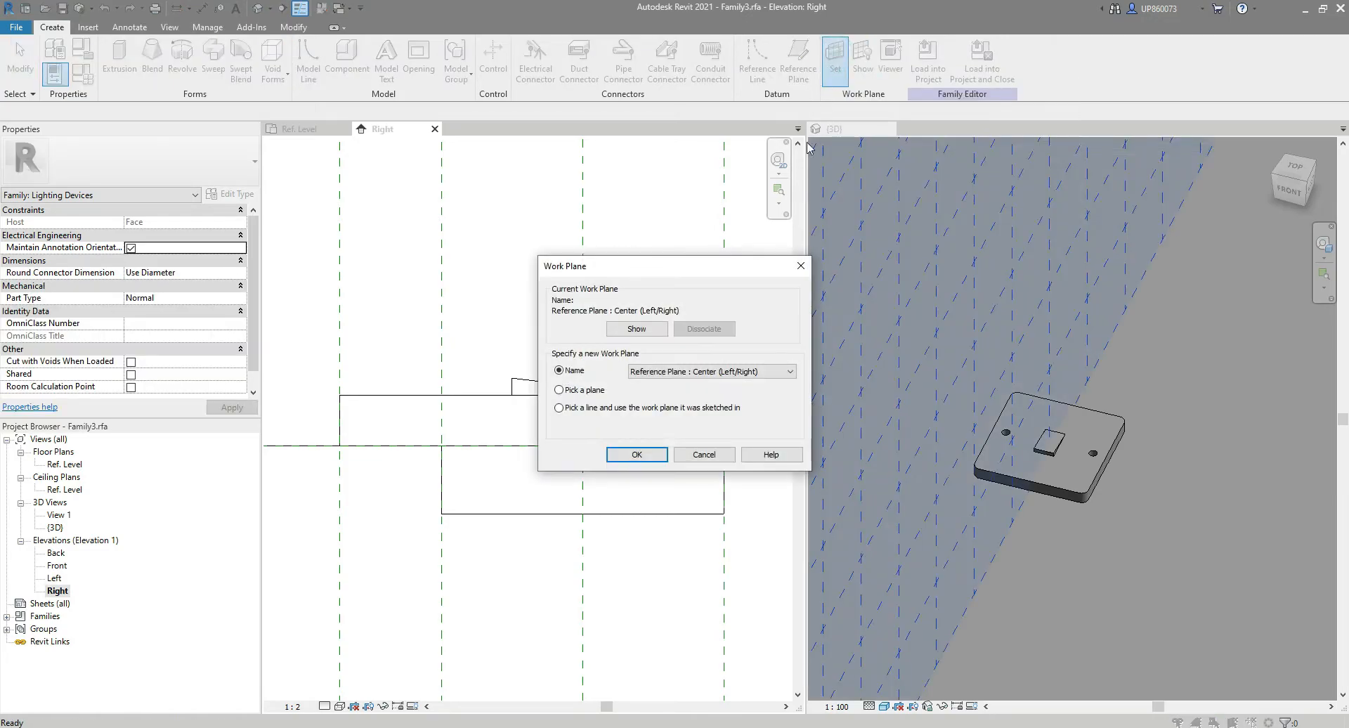
click(697, 372)
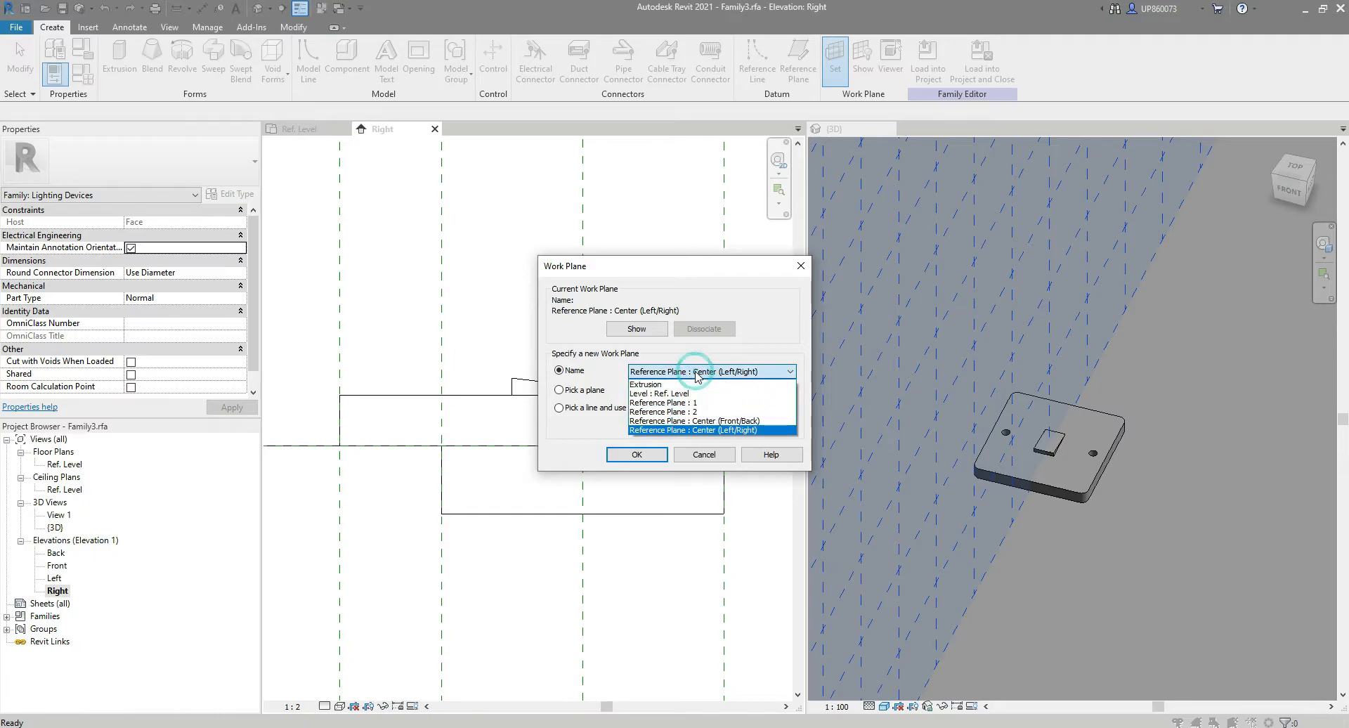
click(693, 413)
click(637, 455)
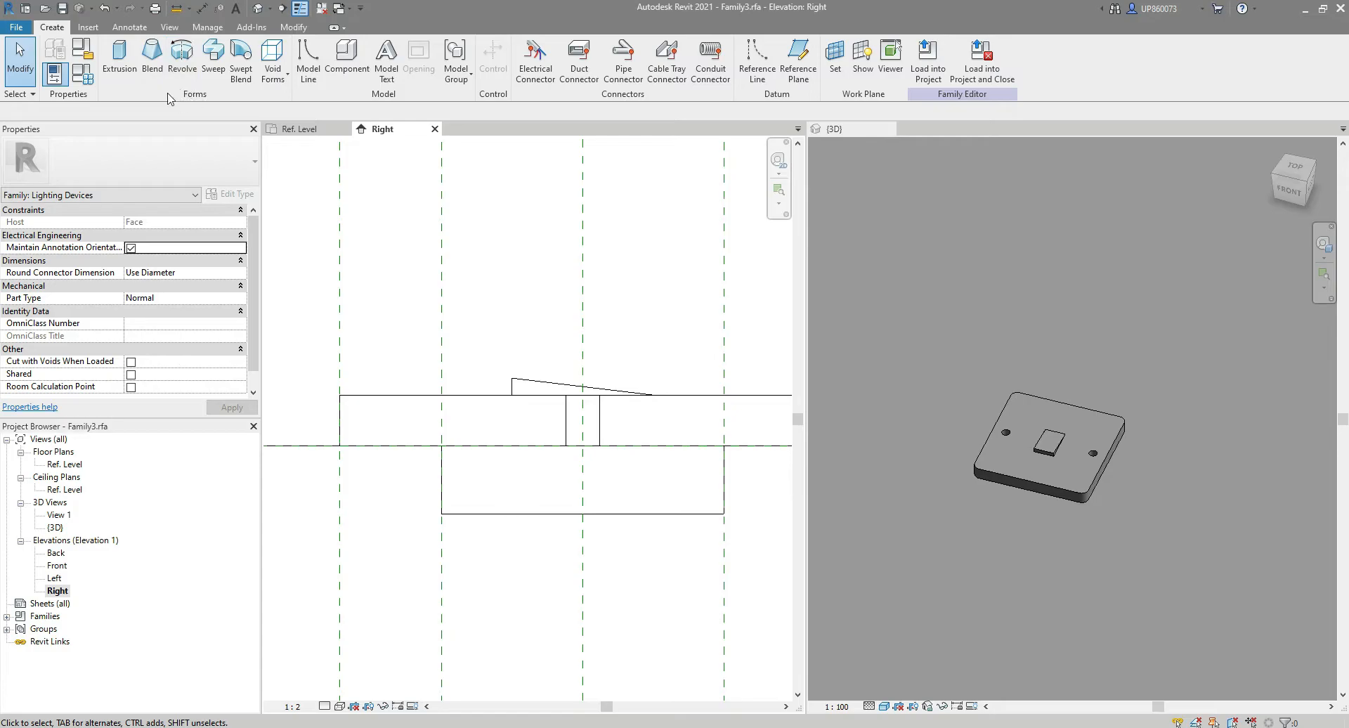
Sketch a closed right-triangle extrusion profile on the plate's top edge, with a 3 mm vertical side and a 25 mm base.
click(120, 57)
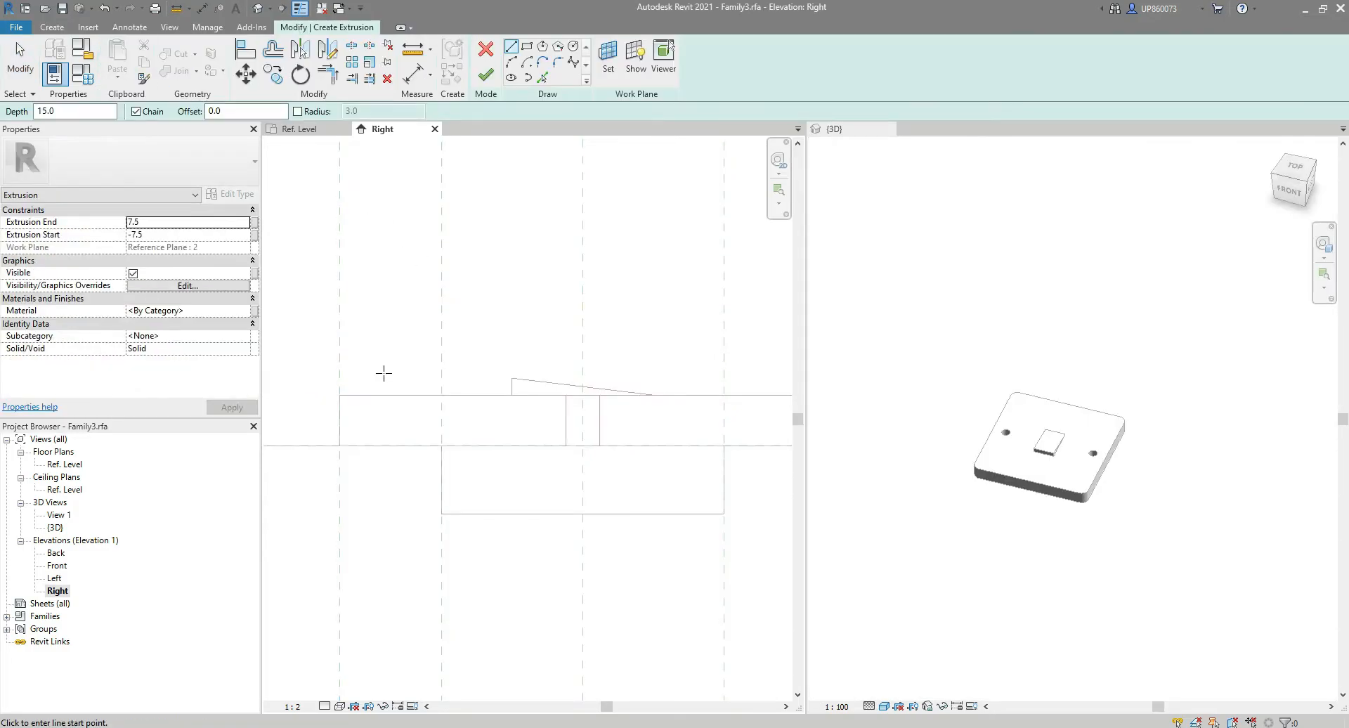
click(368, 395)
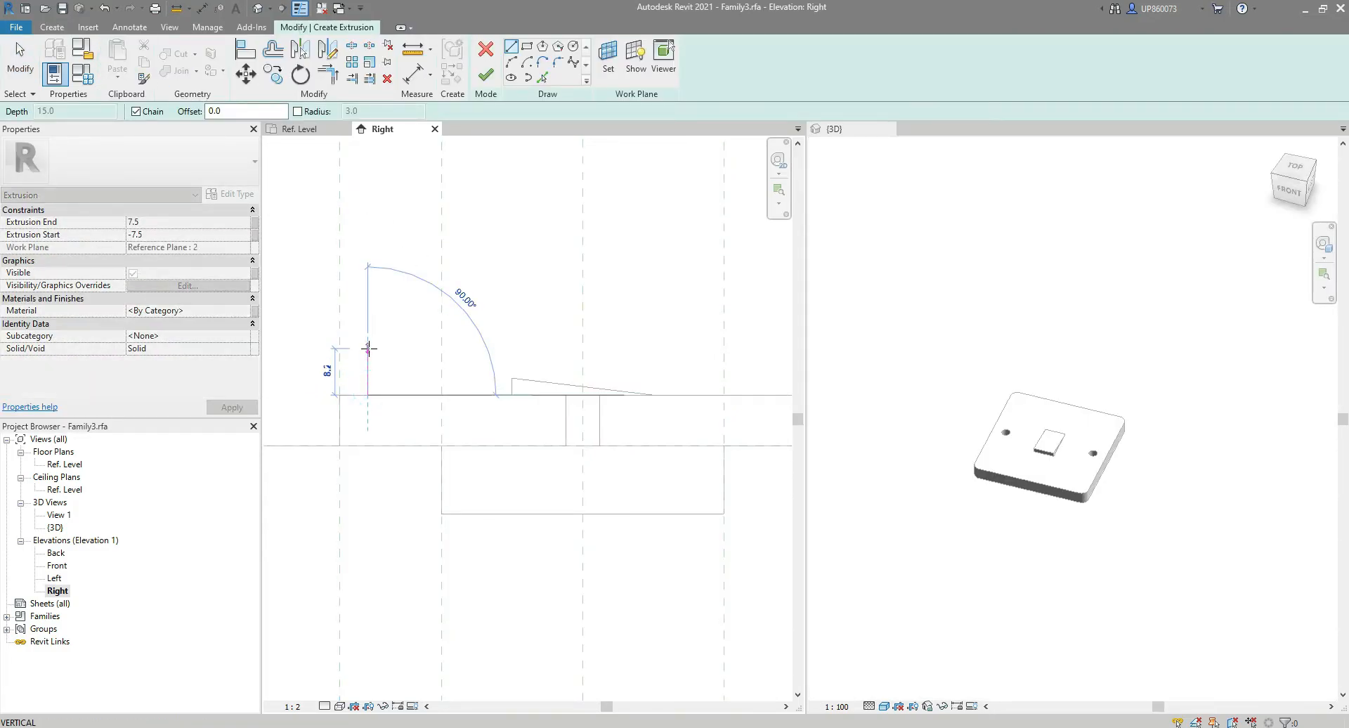
click(368, 351)
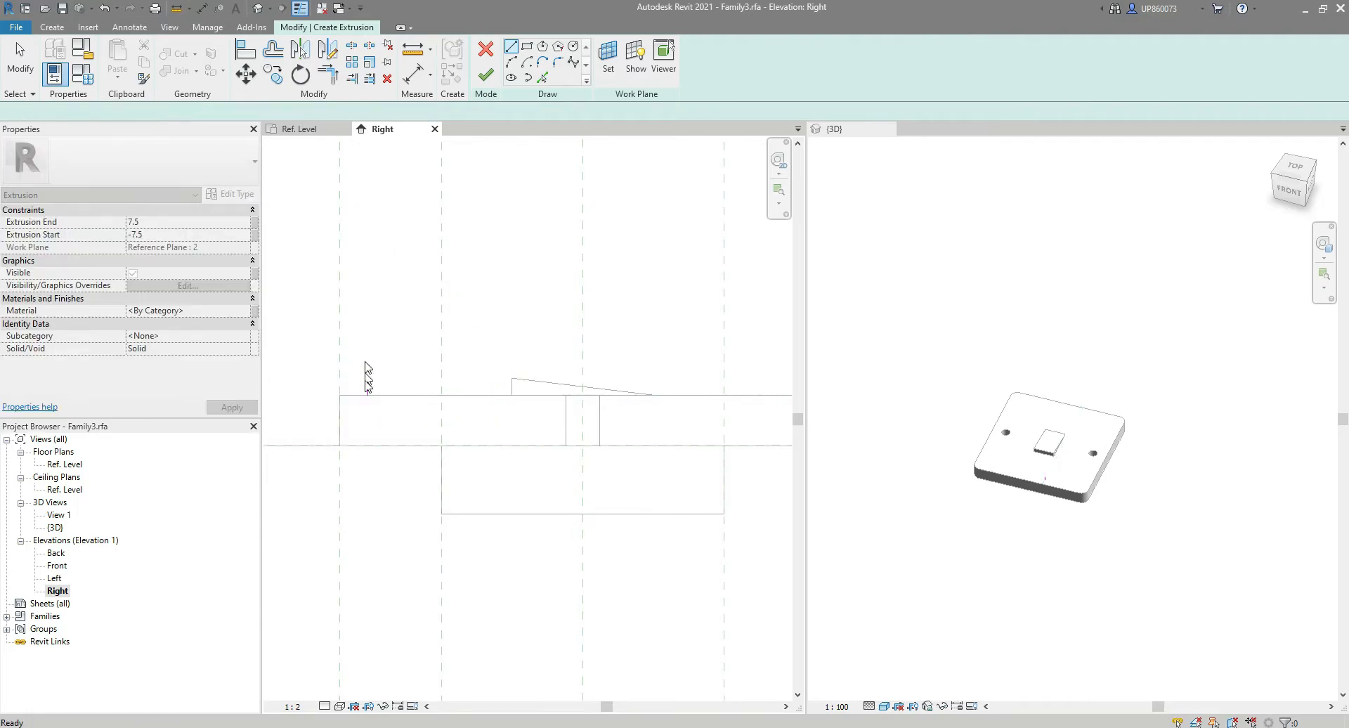
key(Escape)
click(368, 395)
click(367, 396)
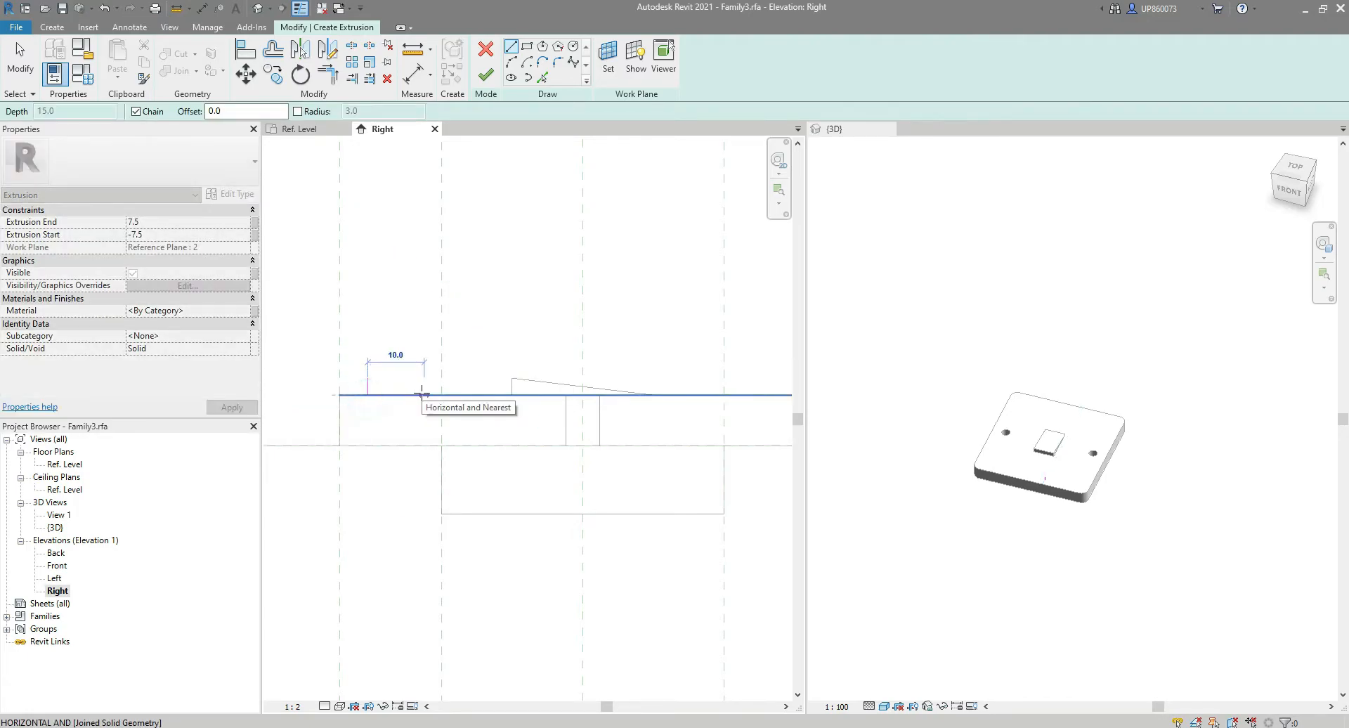
text(25)
key(Return)
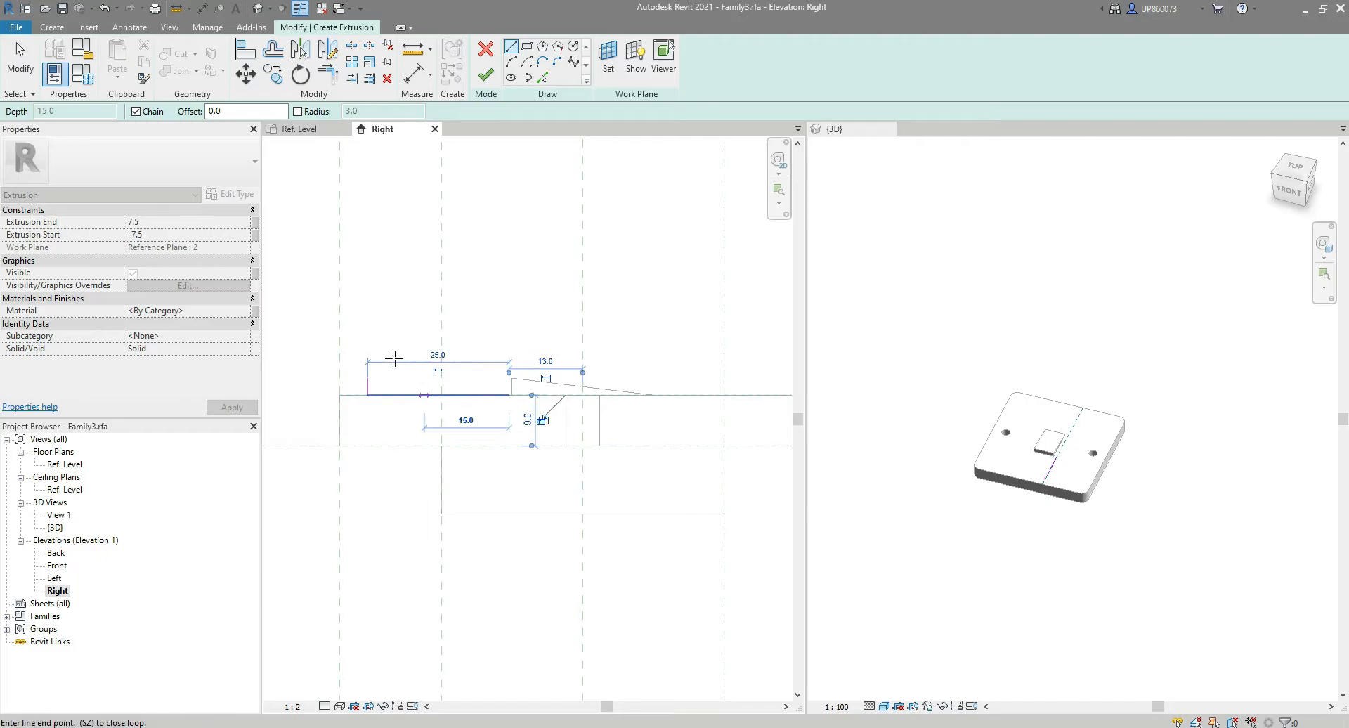
click(367, 378)
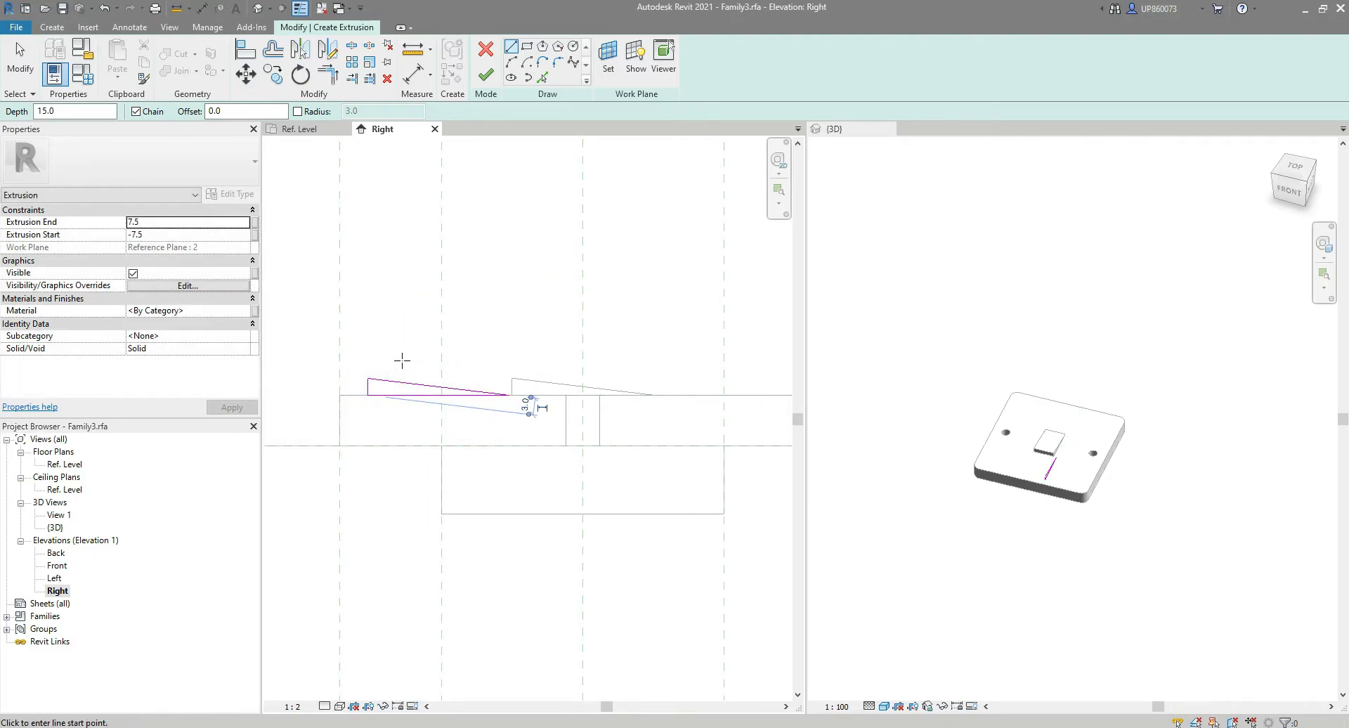
key(Escape)
key(Escape)
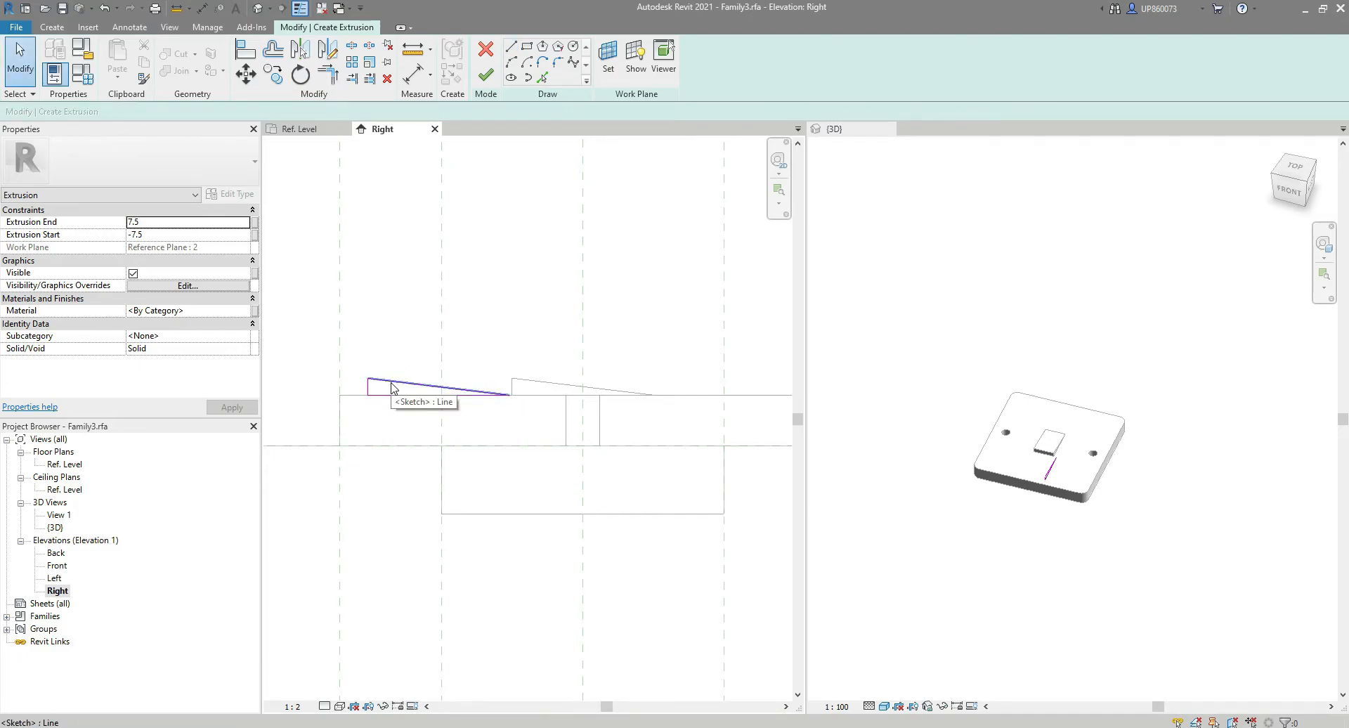
Move the whole triangle profile from its base midpoint to the vertical centre reference plane on the plate's top edge.
key(Tab)
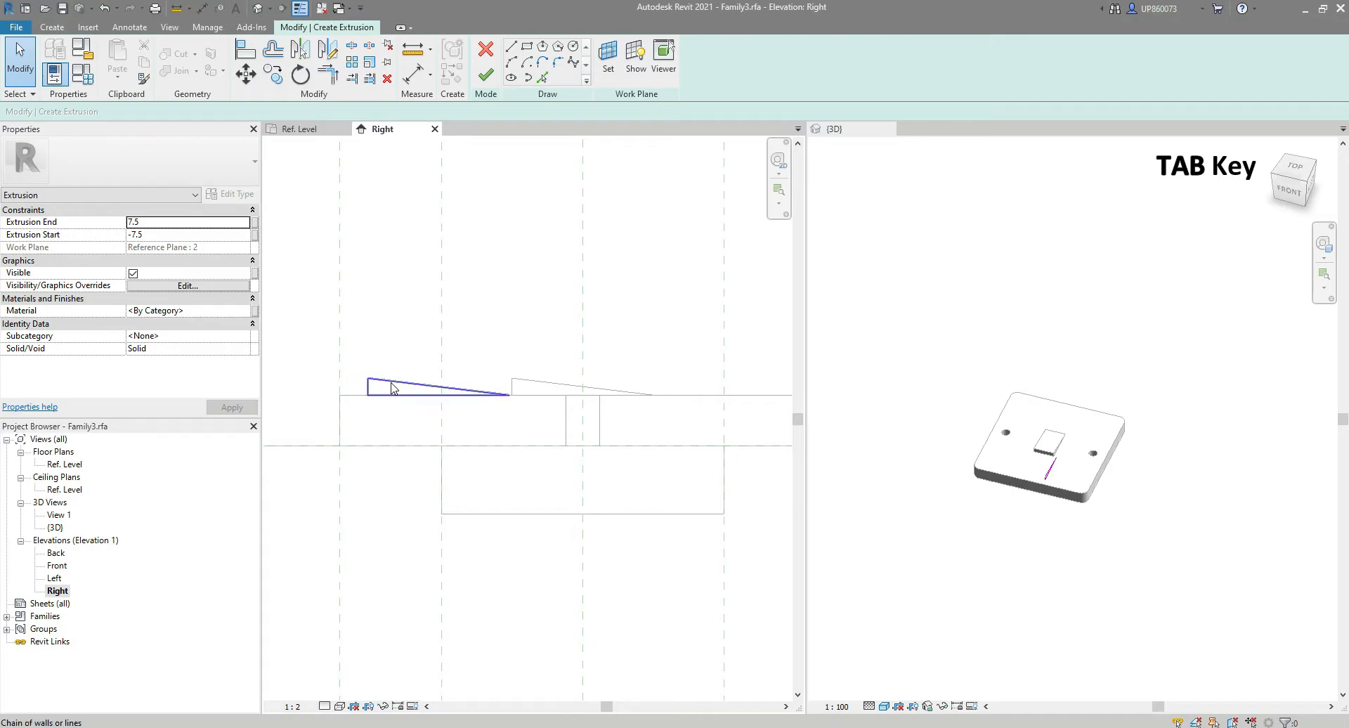
click(390, 386)
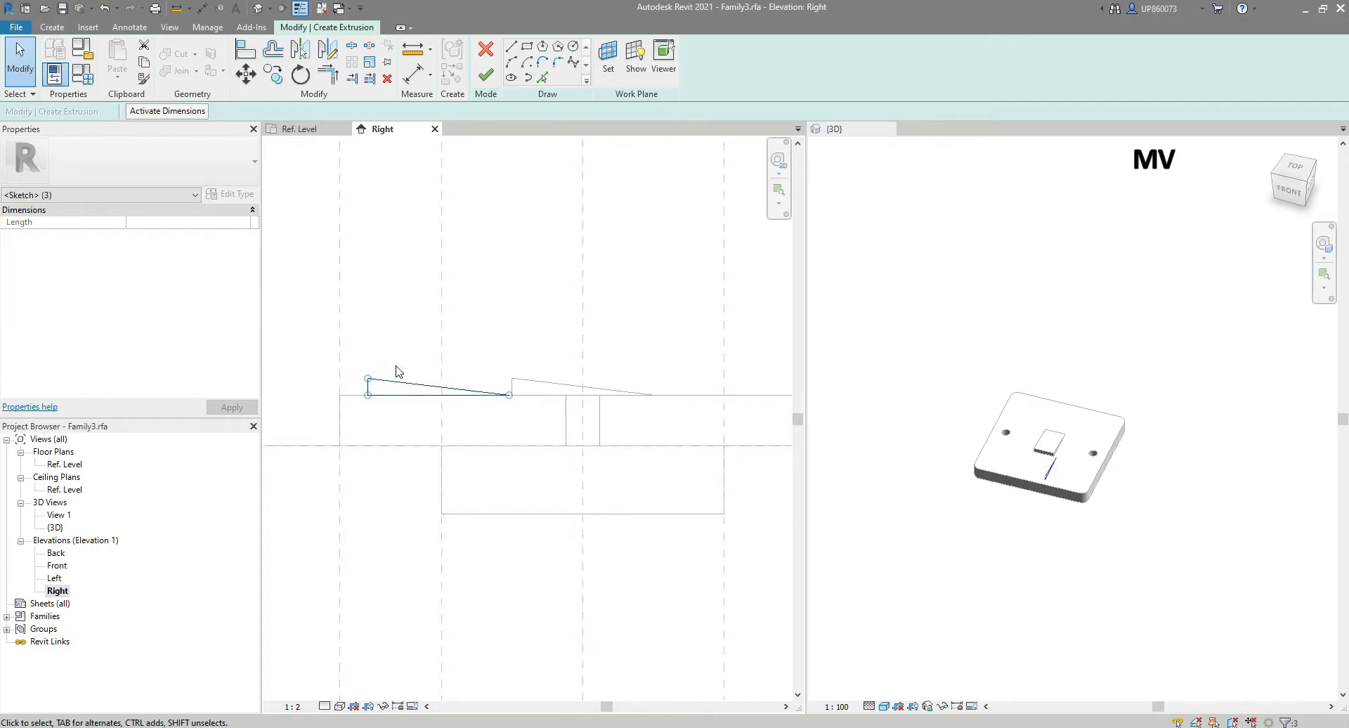
key(m)
key(v)
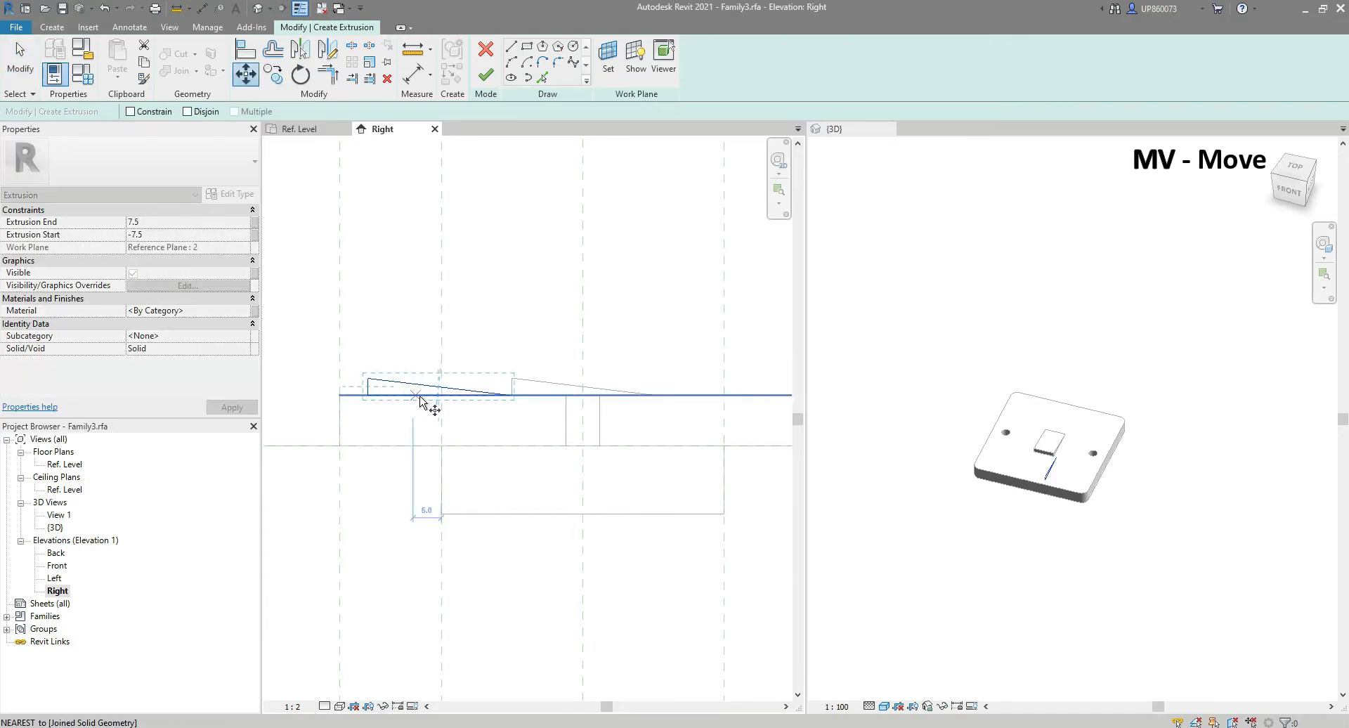
click(431, 400)
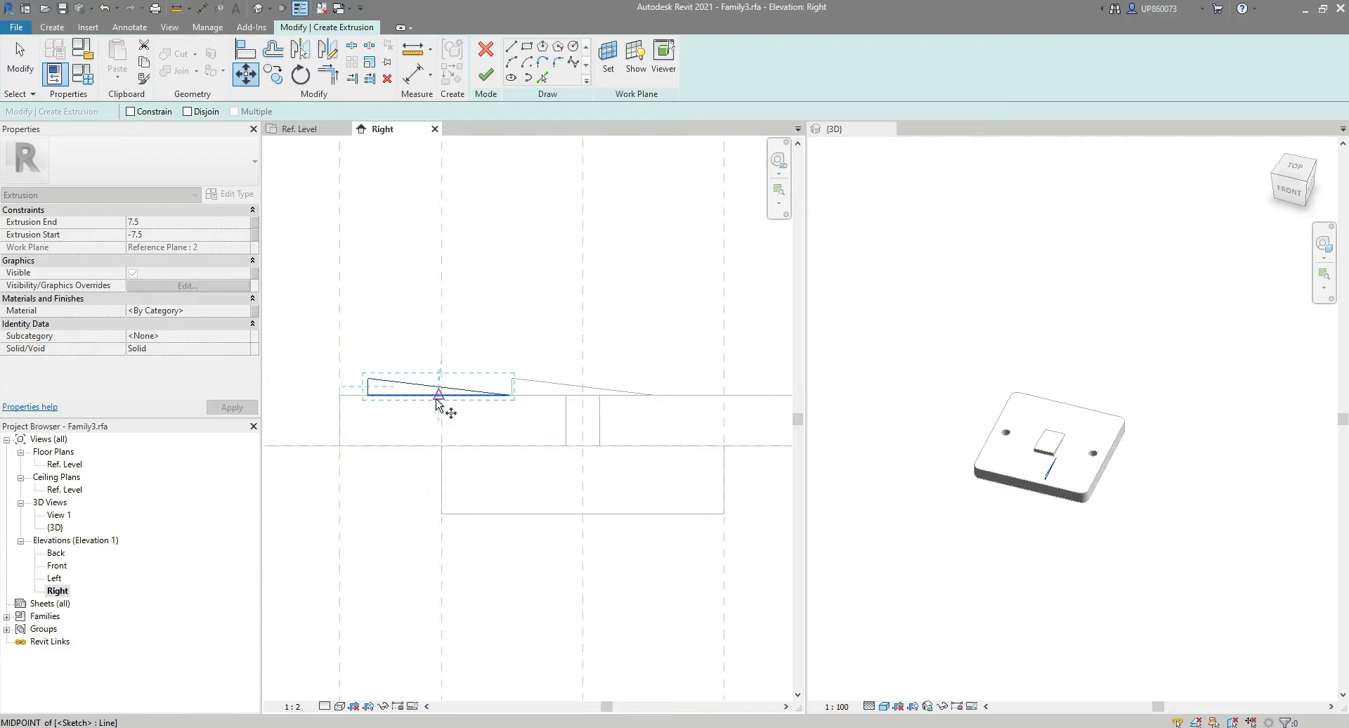
click(583, 395)
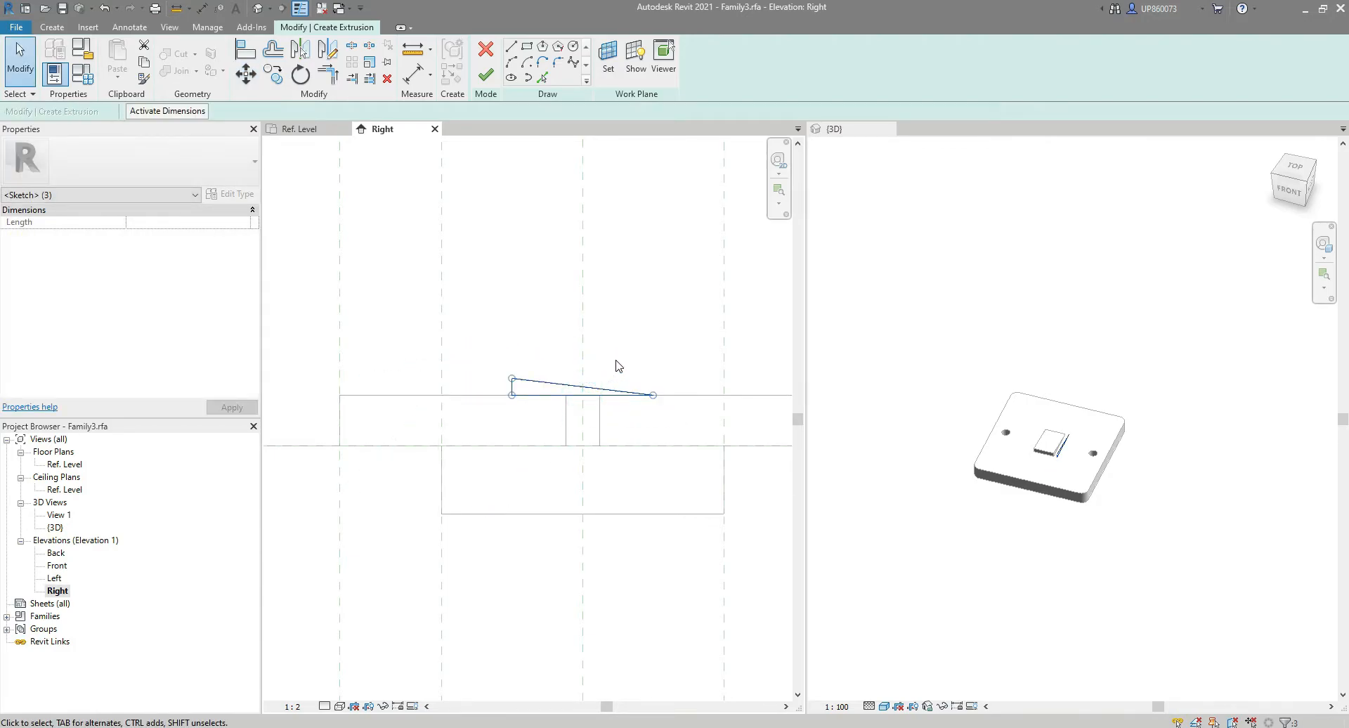
key(Escape)
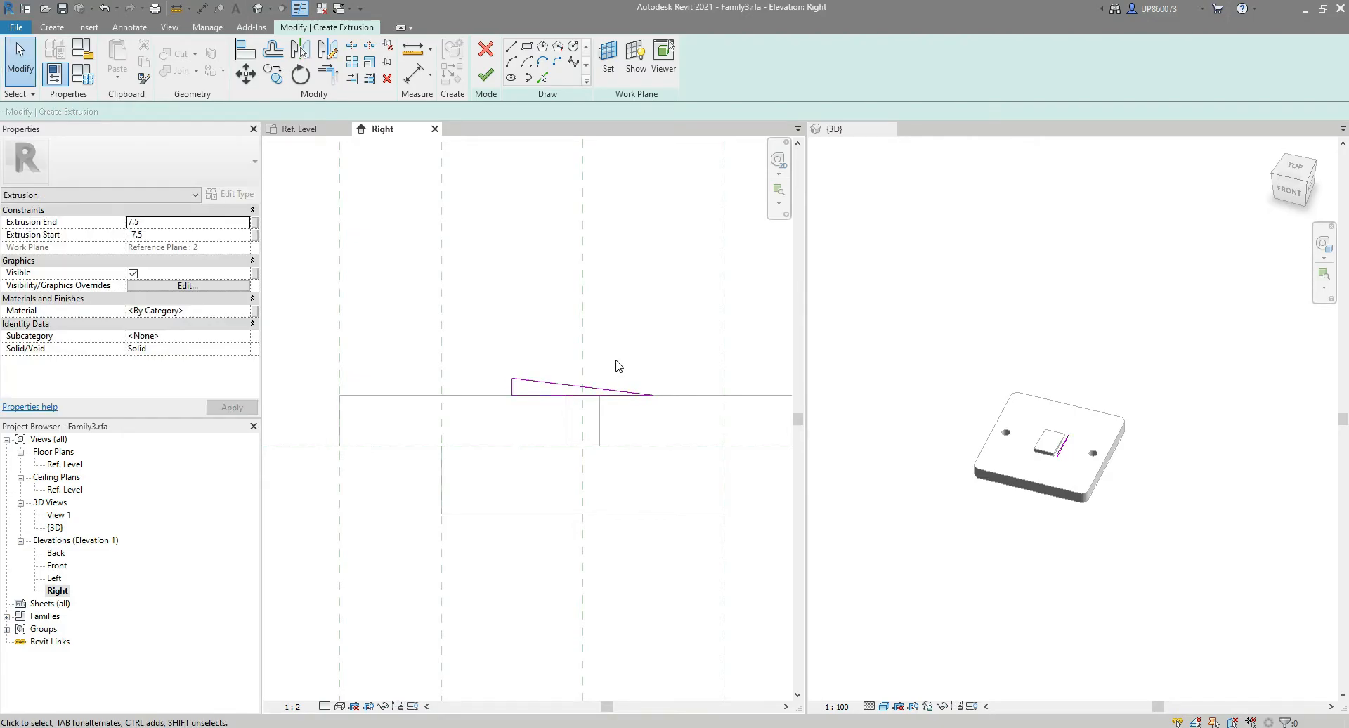
Align the triangle's base to the plate's top edge and lock the alignment.
key(a)
key(l)
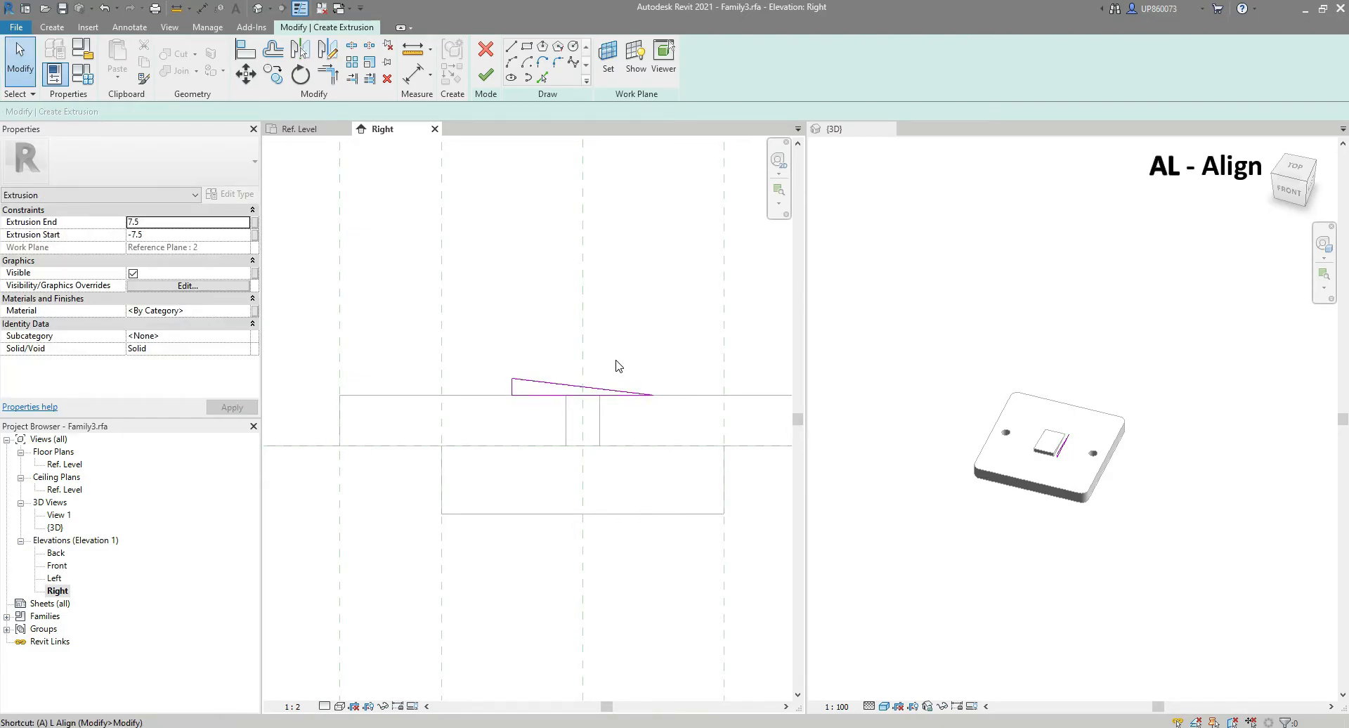
click(686, 399)
click(560, 406)
click(544, 419)
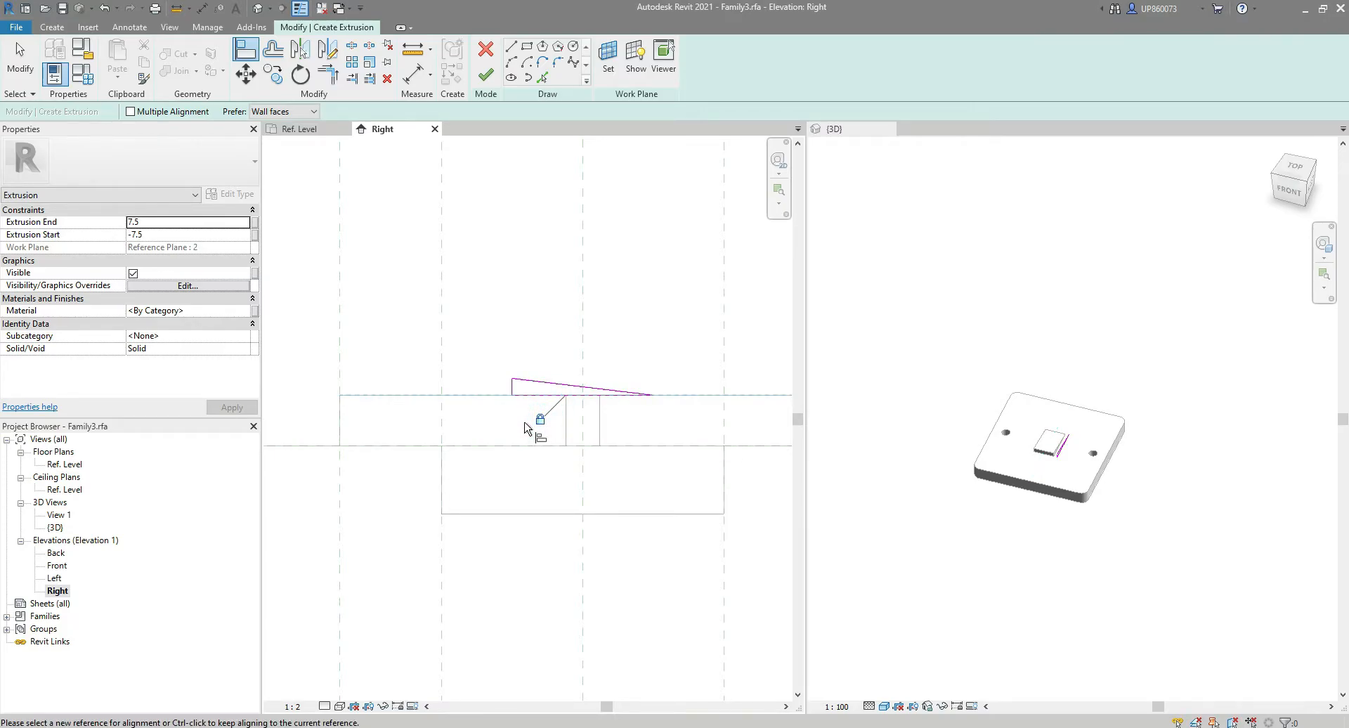
key(Escape)
Add an aligned dimension to the second triangle's short vertical side, placed beyond the plate's outer edge.
key(d)
key(i)
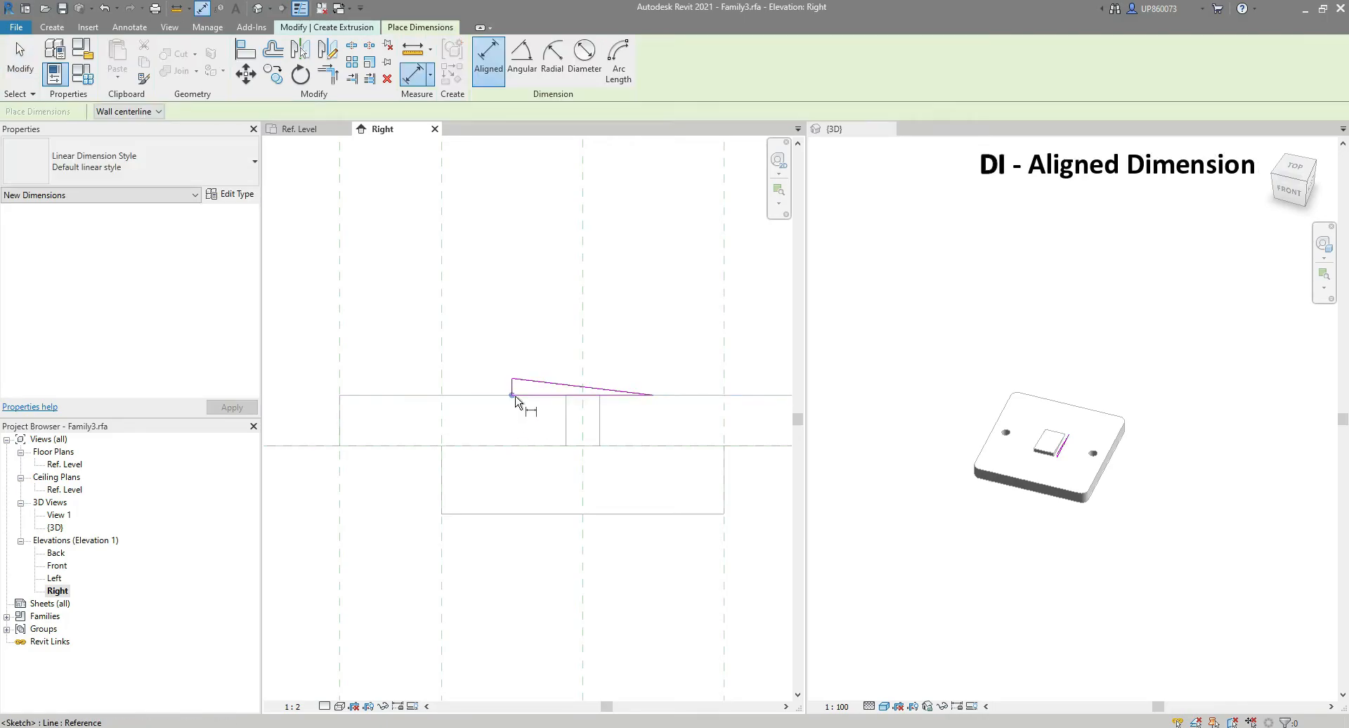
click(513, 395)
click(512, 379)
middle_drag(373, 383, 491, 383)
click(414, 372)
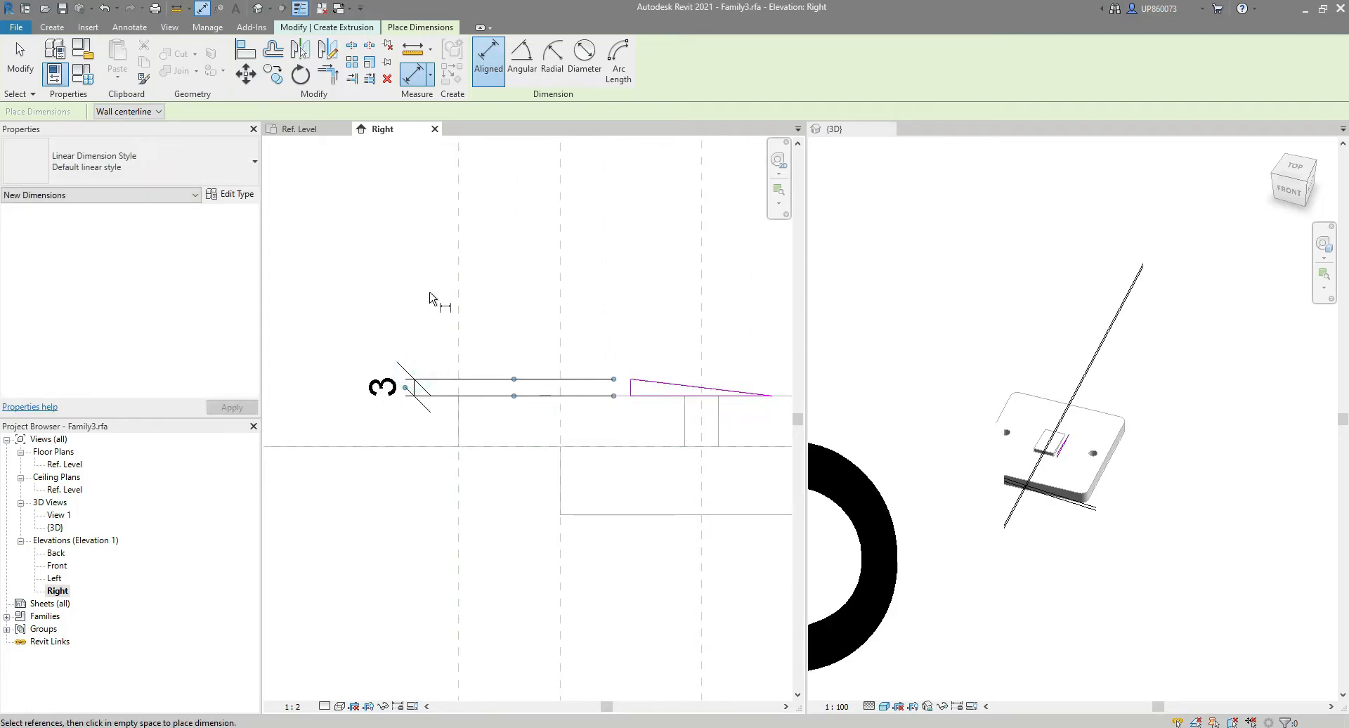
key(Escape)
key(Escape)
Finish the triangular extrusion sketch to create the second rocker solid, and deselect it.
middle_drag(608, 365, 562, 361)
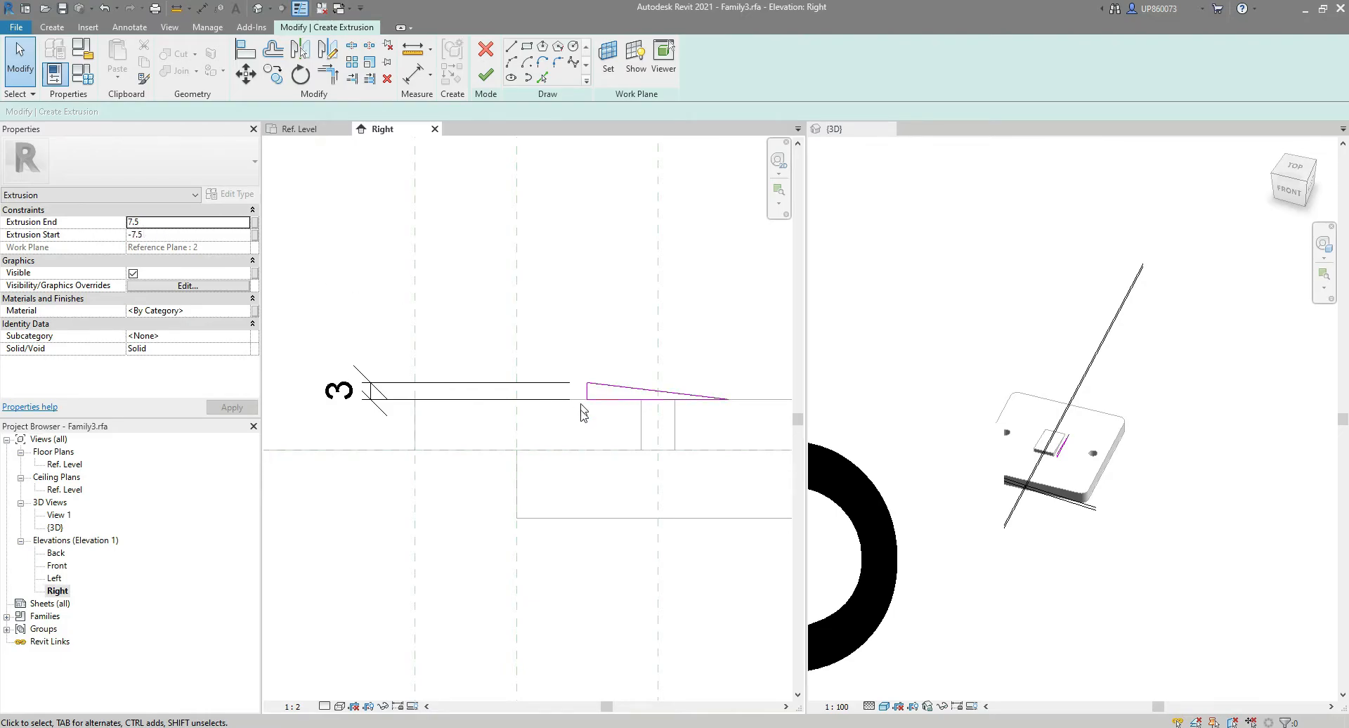
click(486, 77)
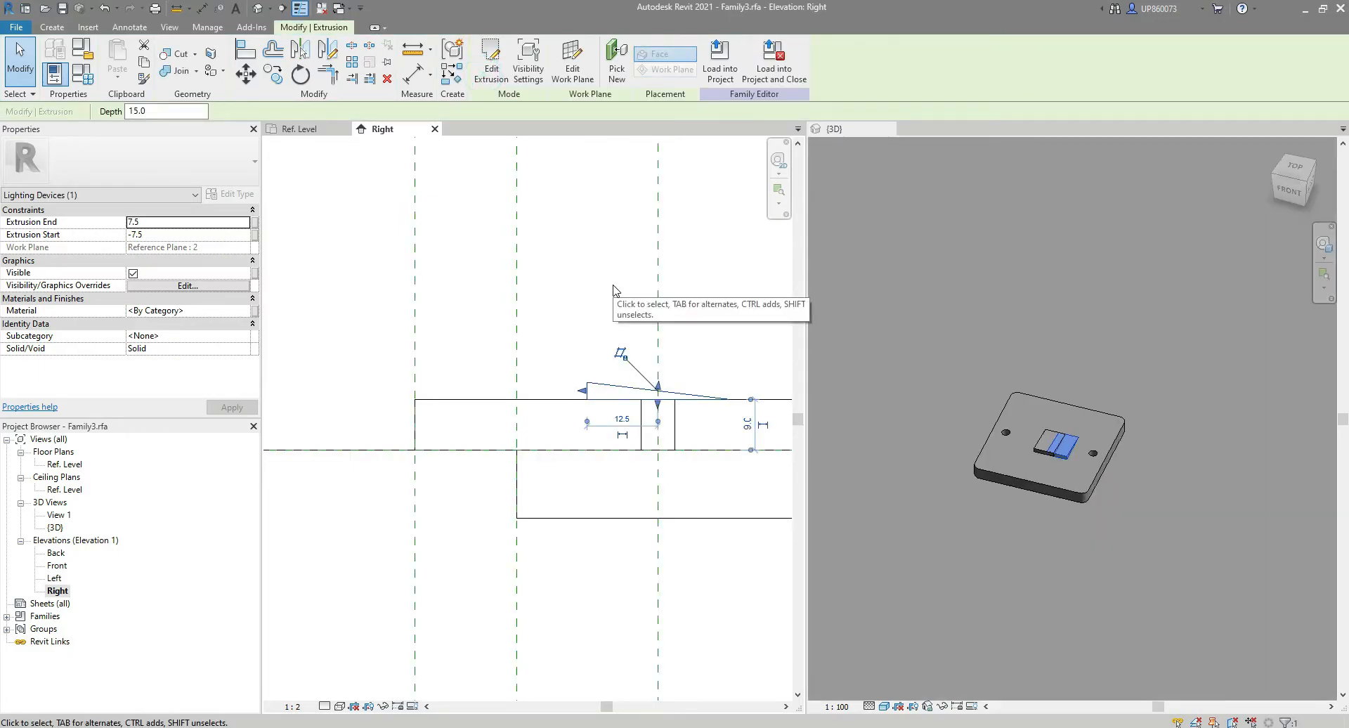
click(614, 290)
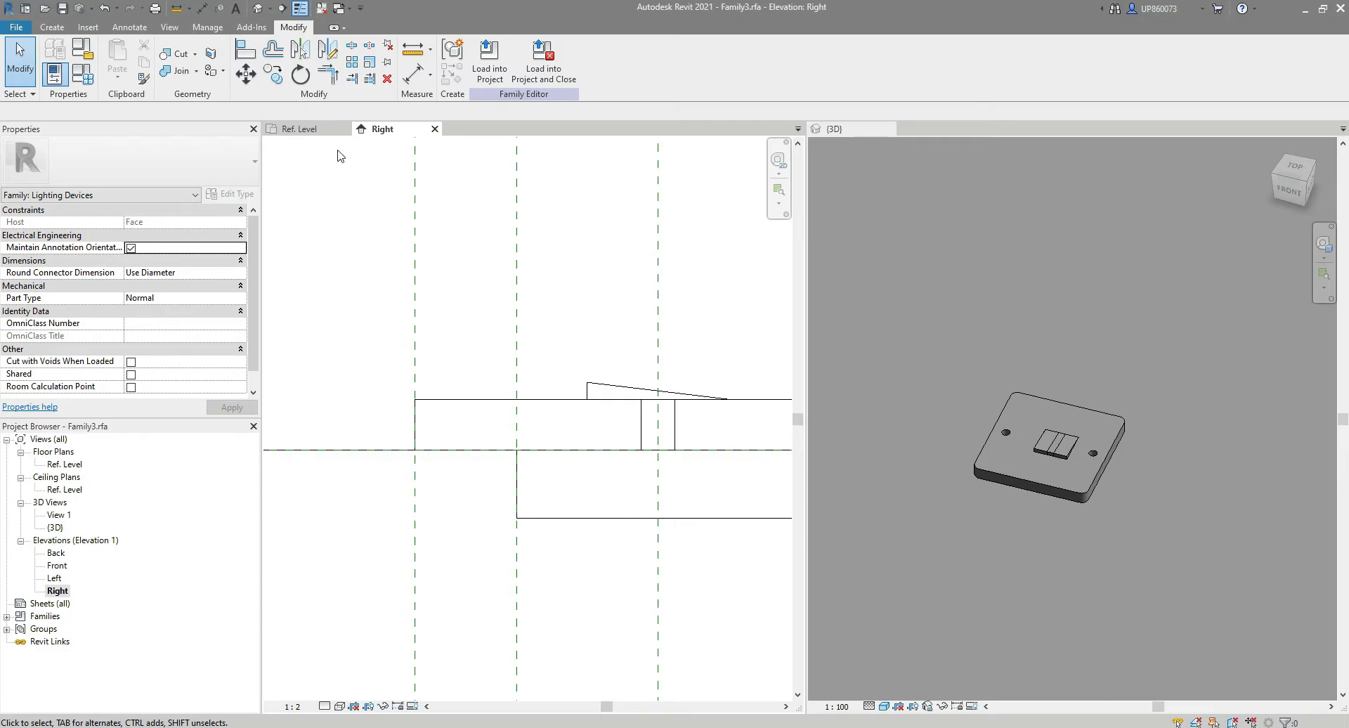
In the Ref. Level plan, mirror a copy of the new rocker about an axis drawn along the vertical centre reference plane.
click(316, 132)
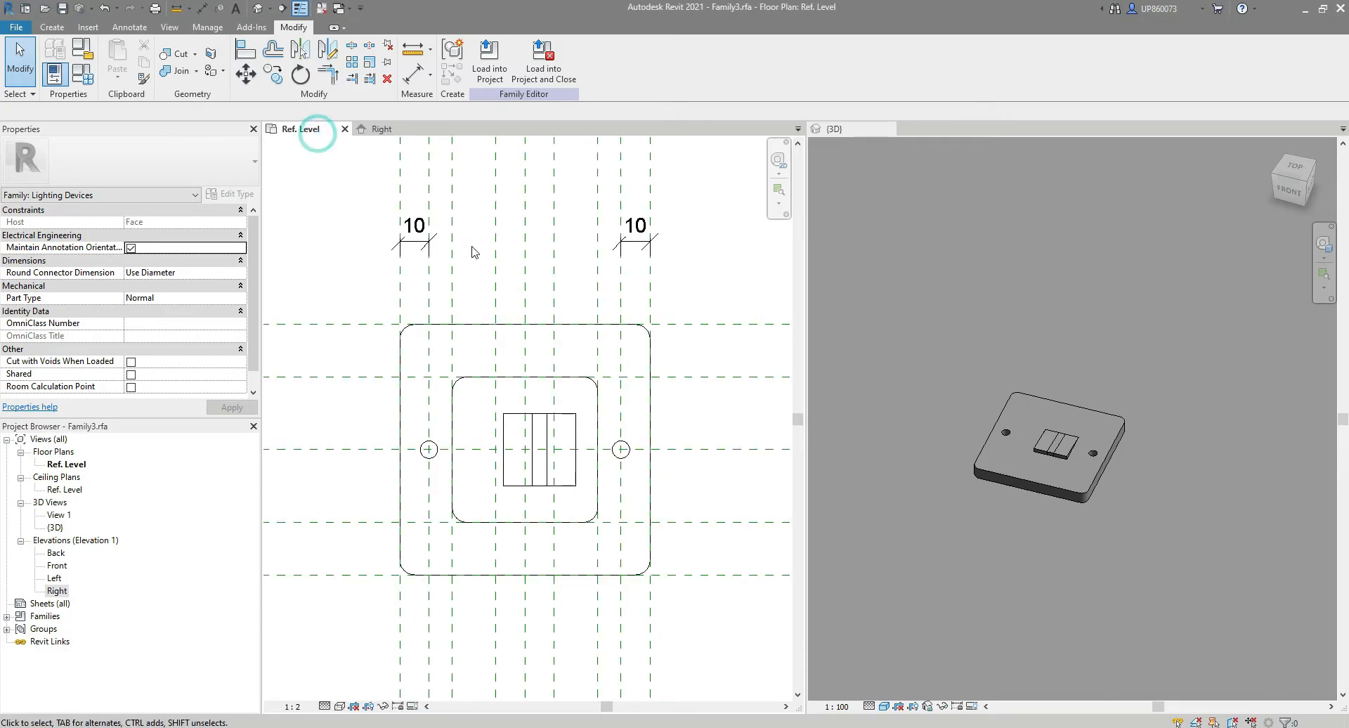
click(577, 414)
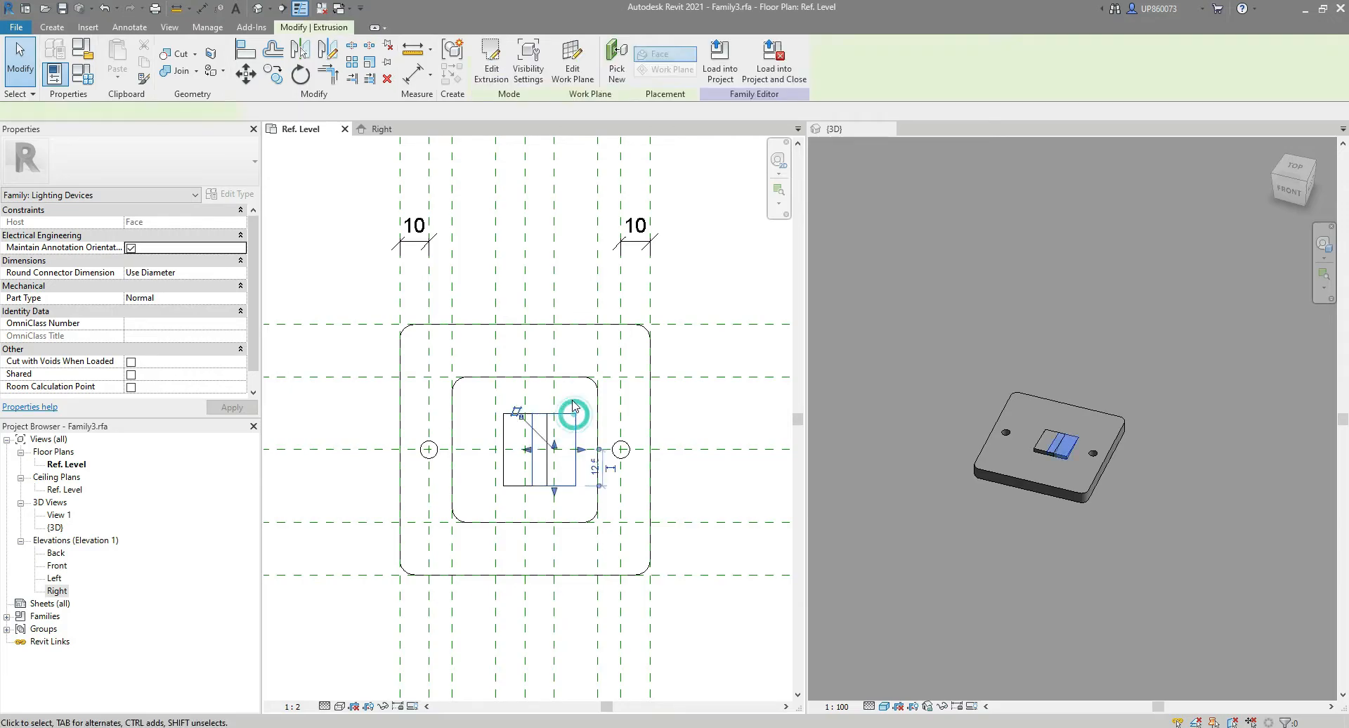
key(d)
key(m)
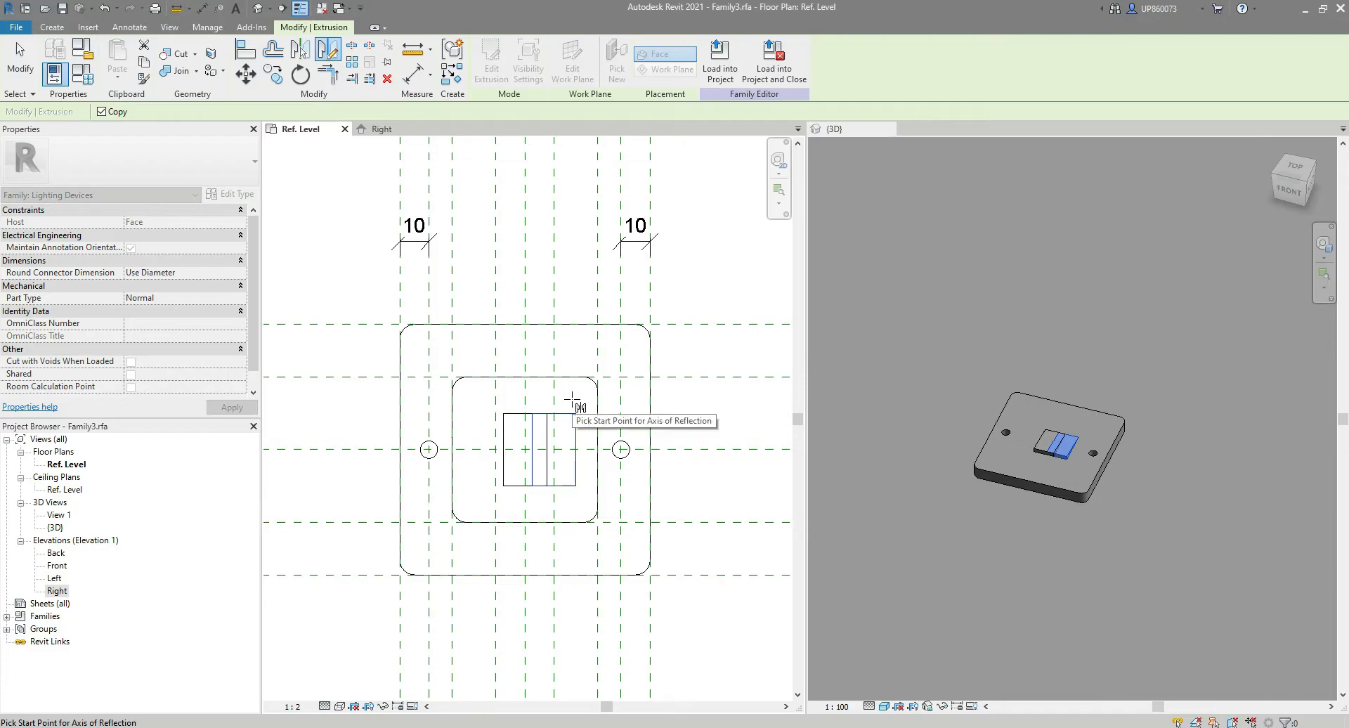
scroll(582, 420, up, 3)
middle_drag(572, 415, 628, 408)
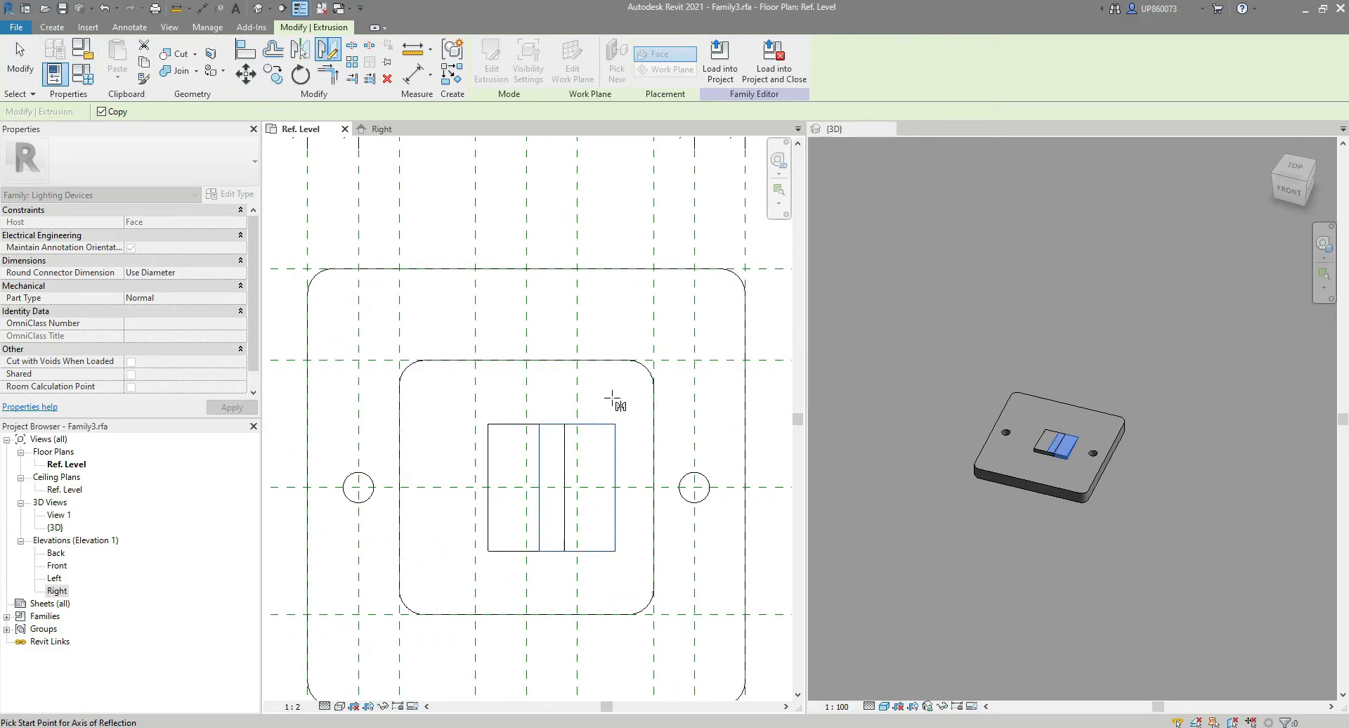
click(526, 385)
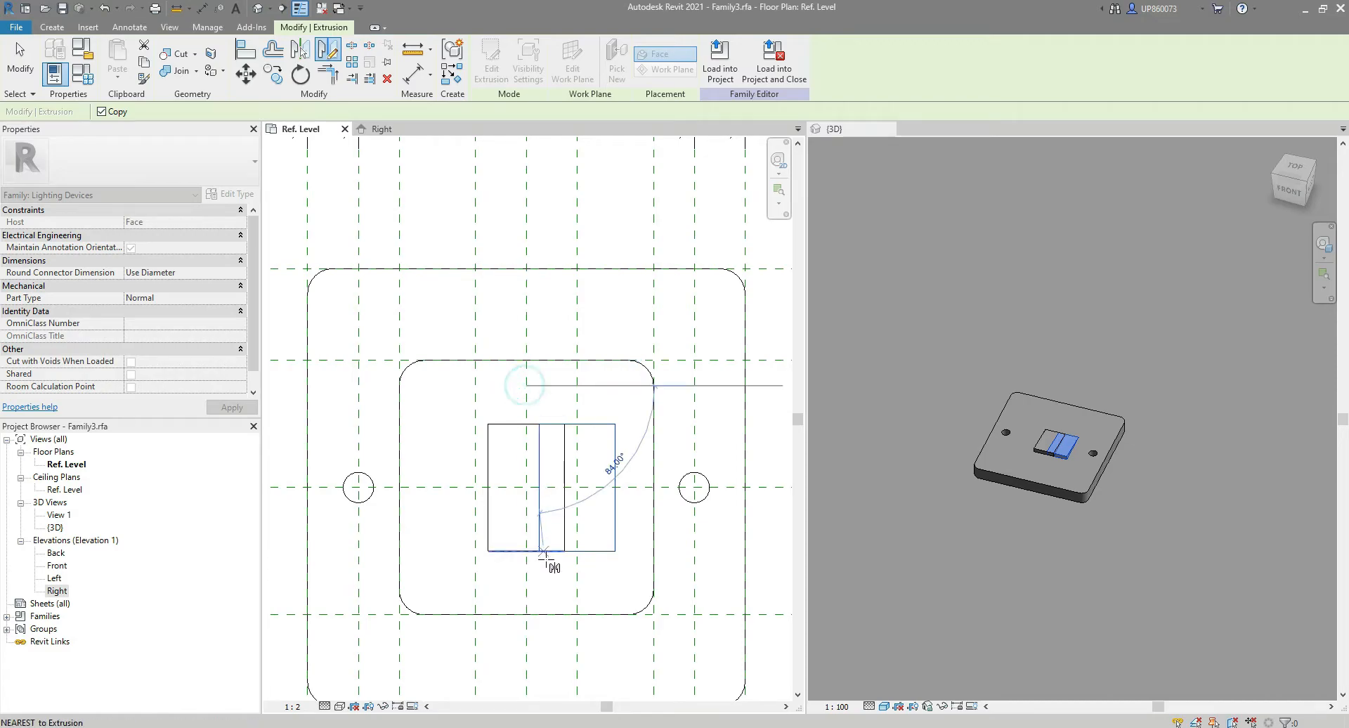
click(527, 594)
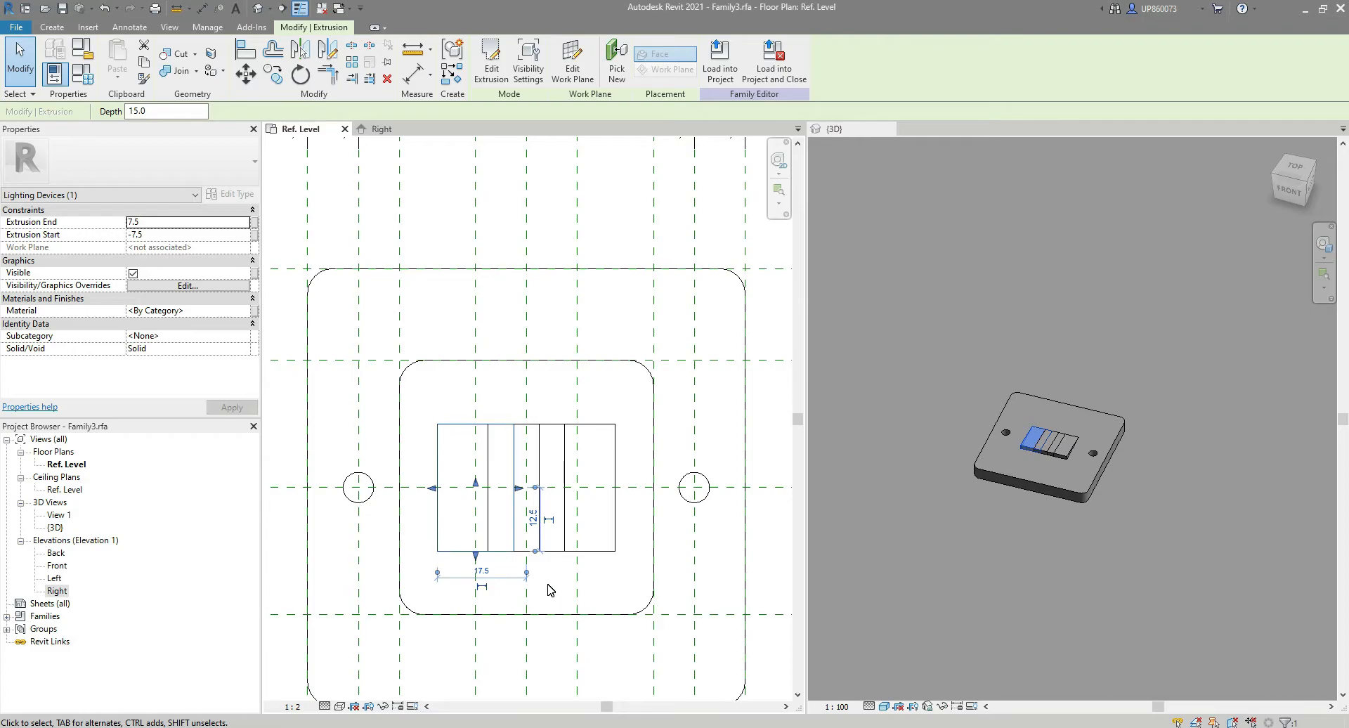
click(550, 591)
key(Escape)
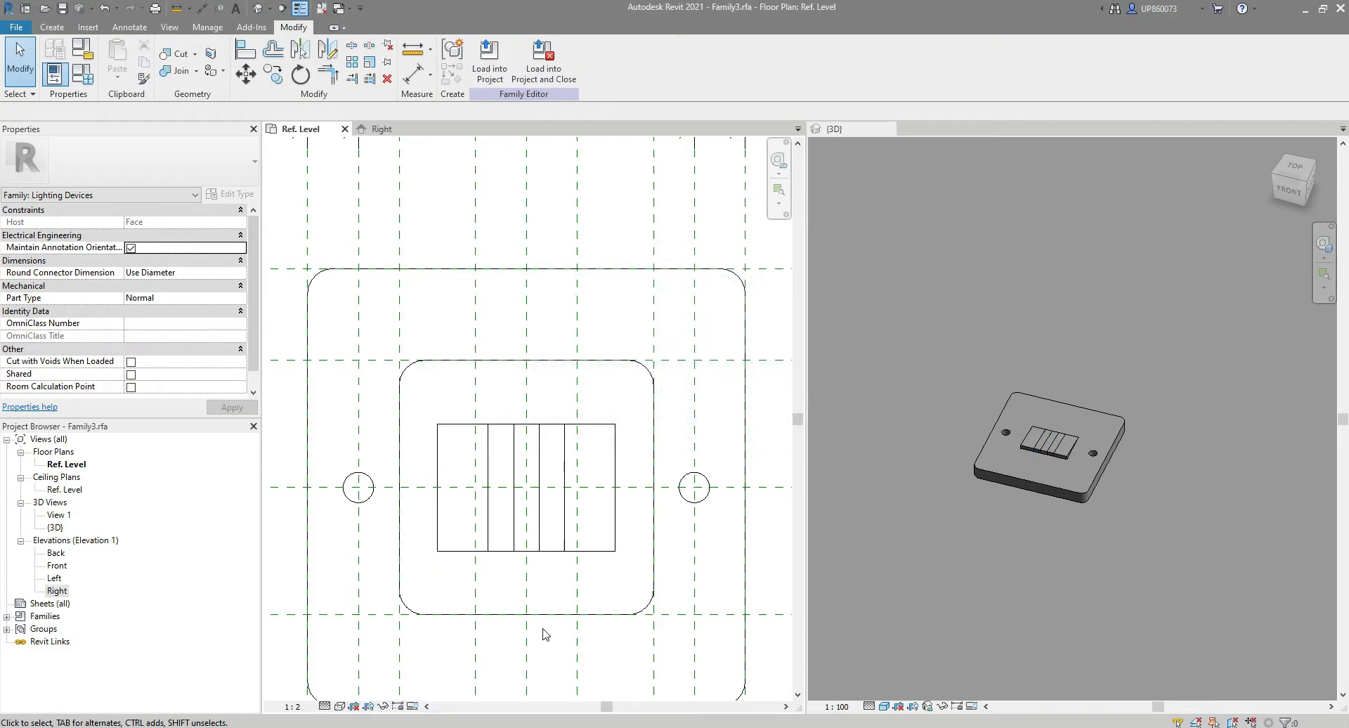
Copy the middle rocker extrusion and paste it aligned to the same place.
click(522, 432)
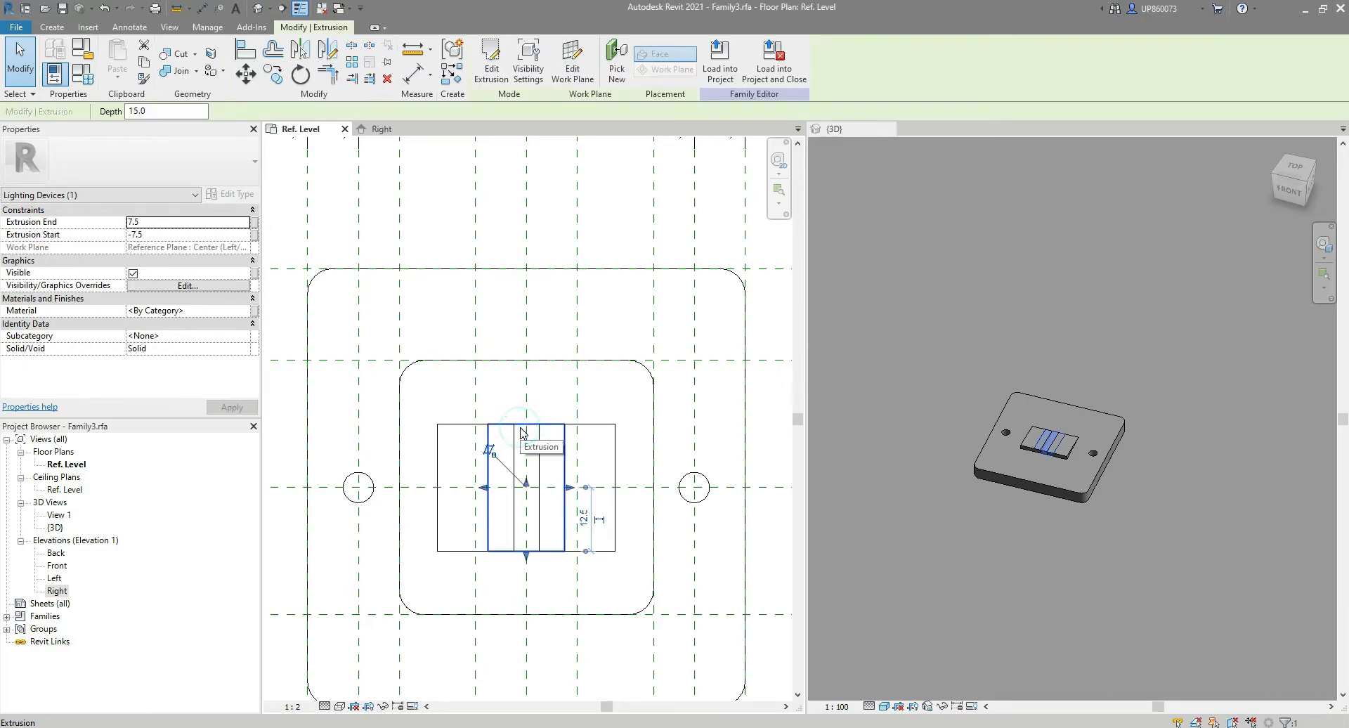
click(145, 64)
click(118, 78)
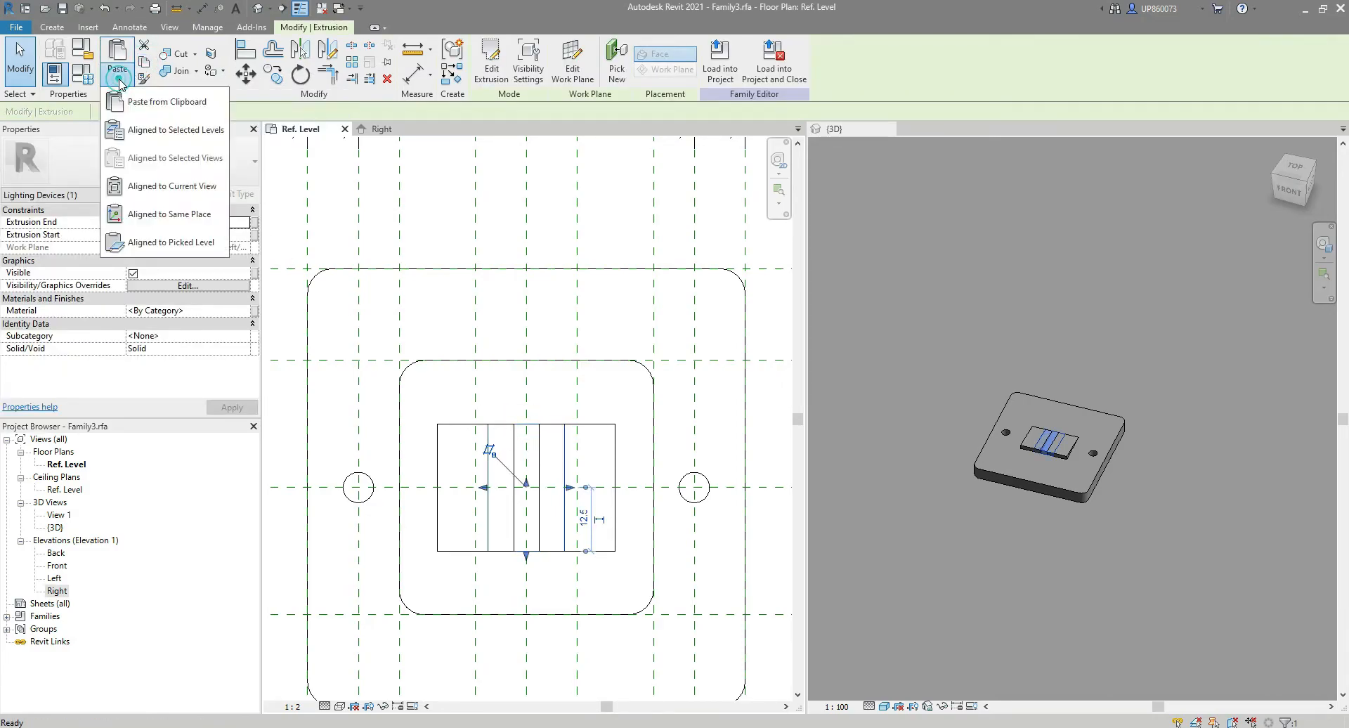
click(169, 214)
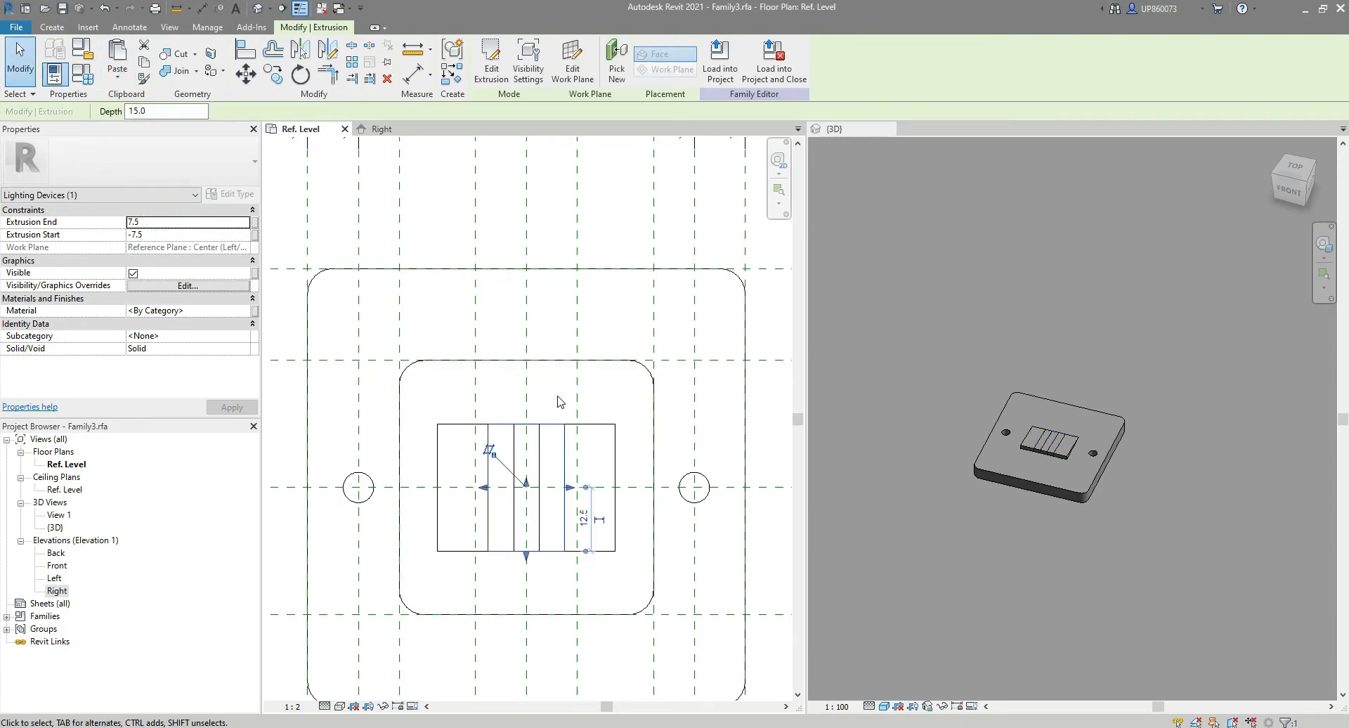
click(560, 401)
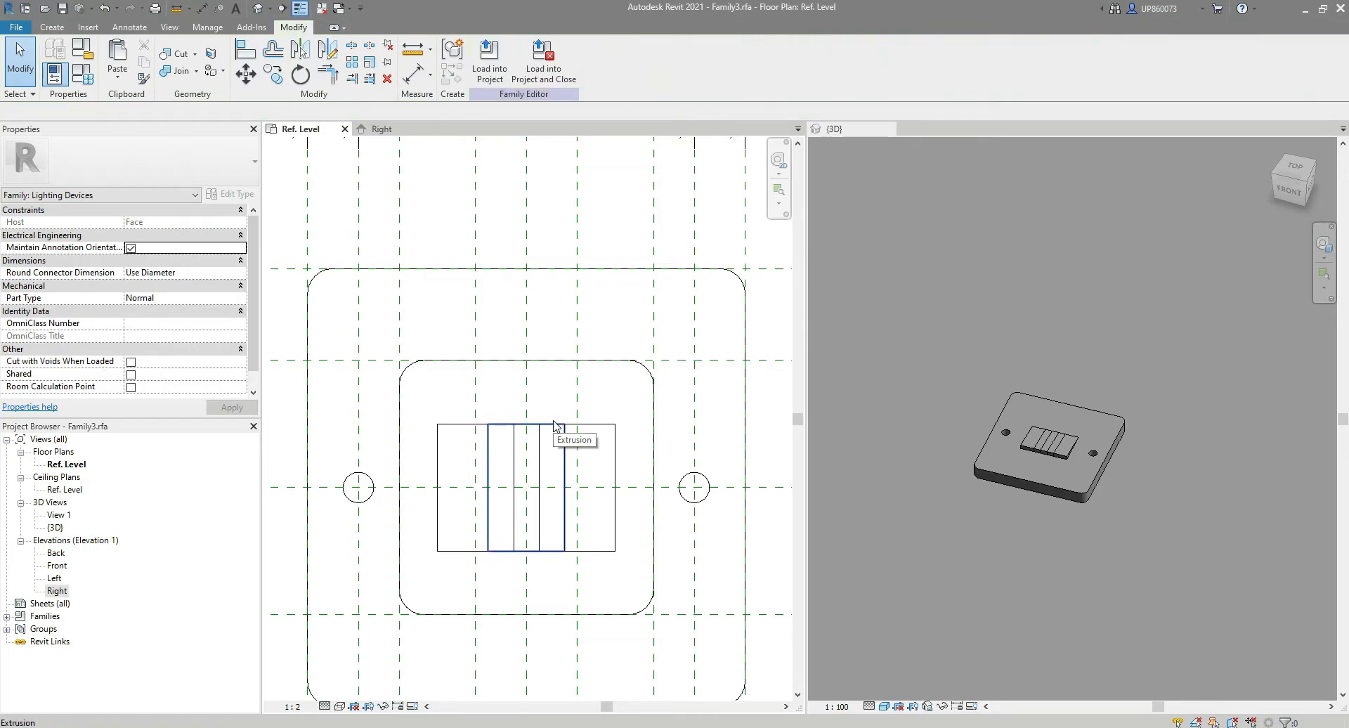
Mirror a copy of the middle rocker about an axis drawn along its right vertical edge.
click(555, 424)
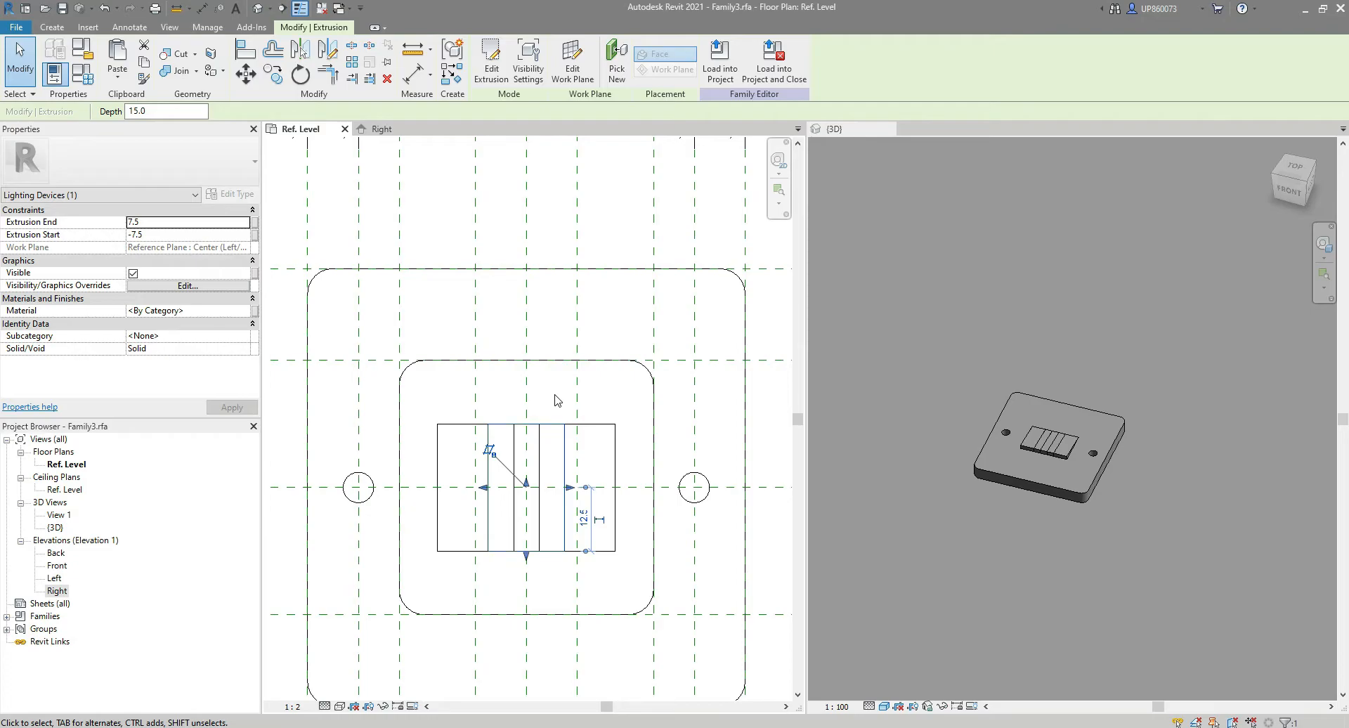
key(d)
key(m)
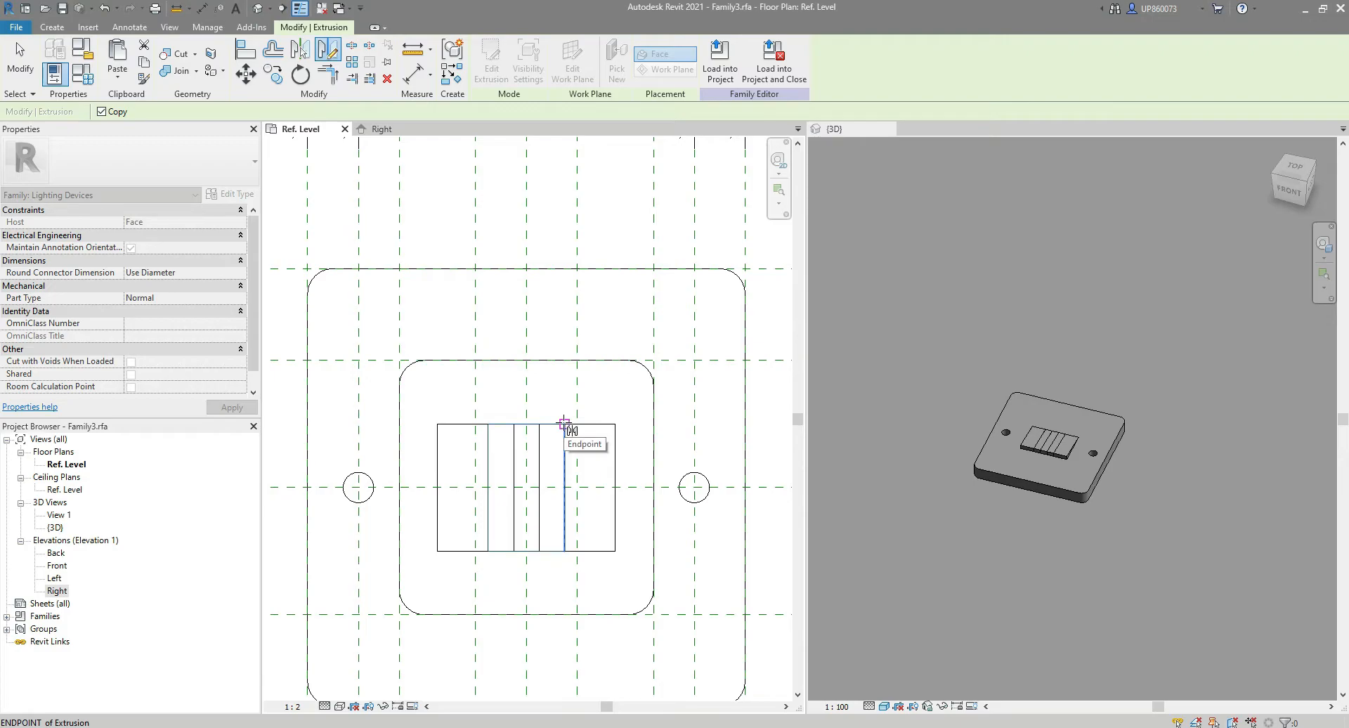
click(565, 424)
click(564, 384)
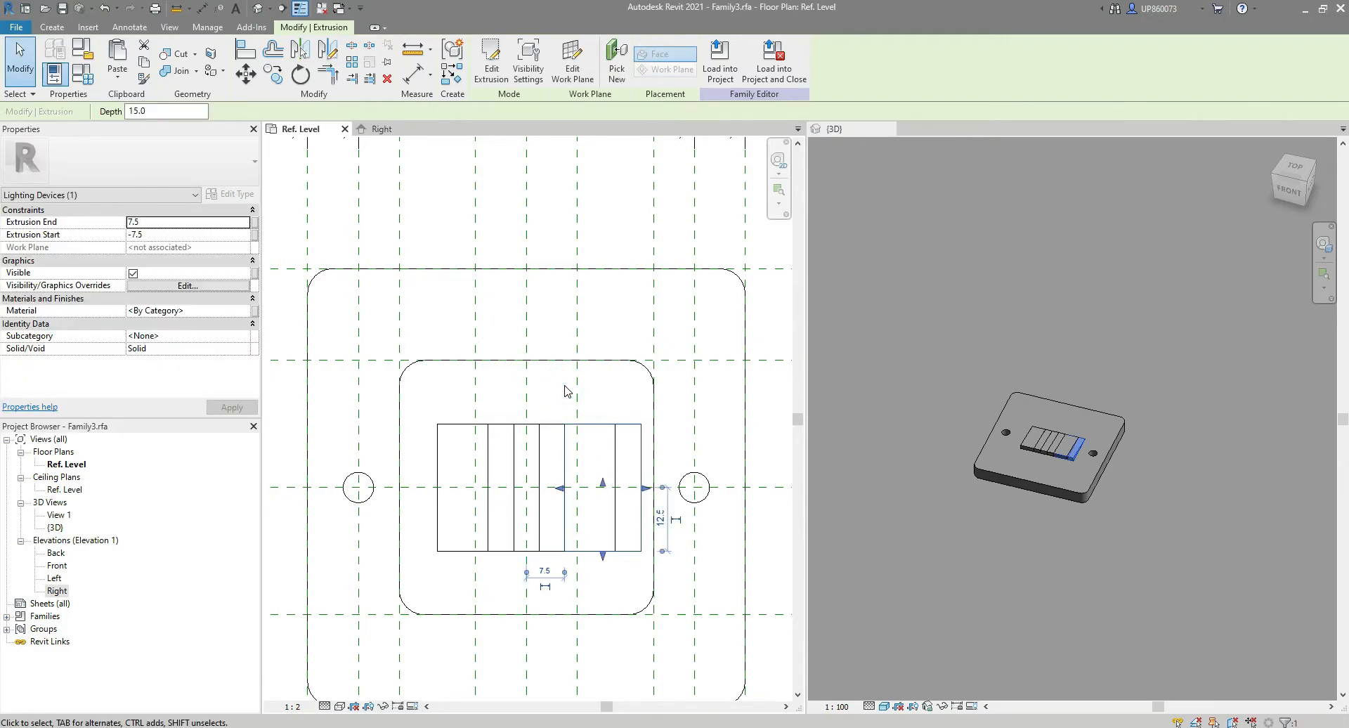
key(Escape)
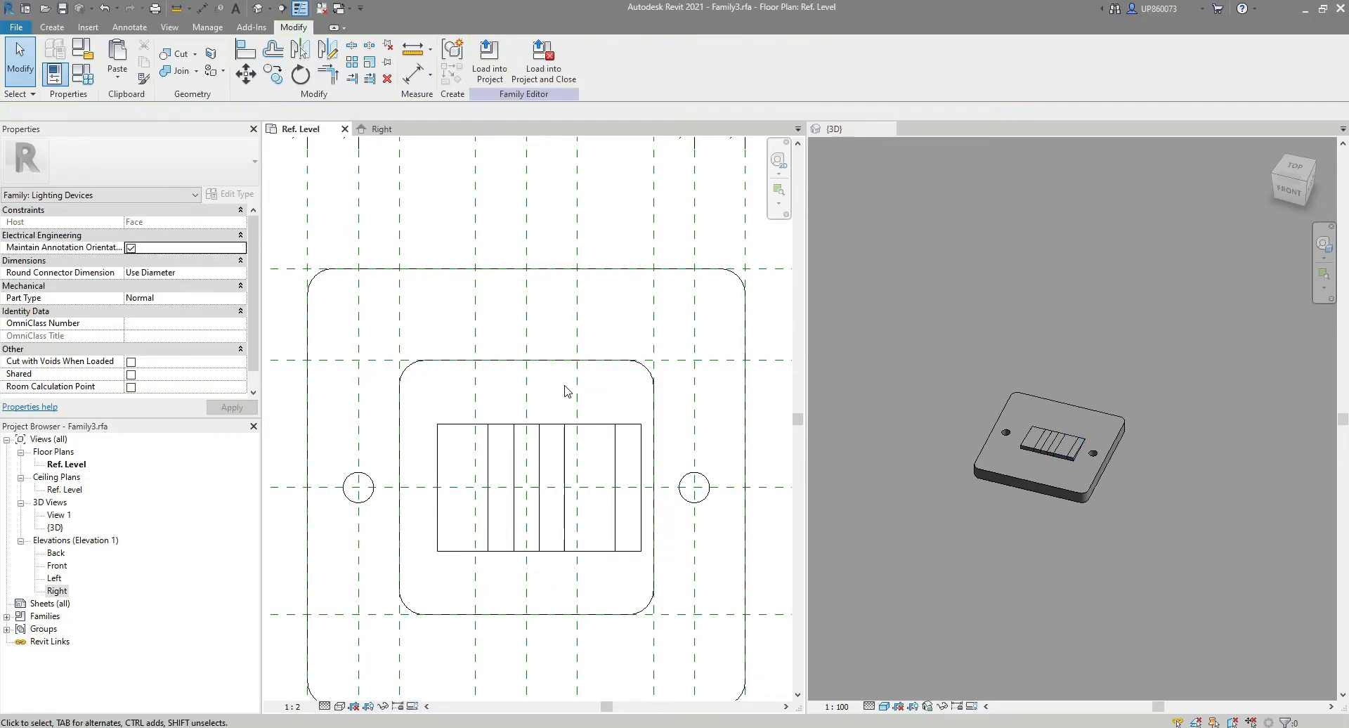
Mirror a copy of the middle rocker about an axis drawn along its left vertical edge, and deselect it.
click(549, 418)
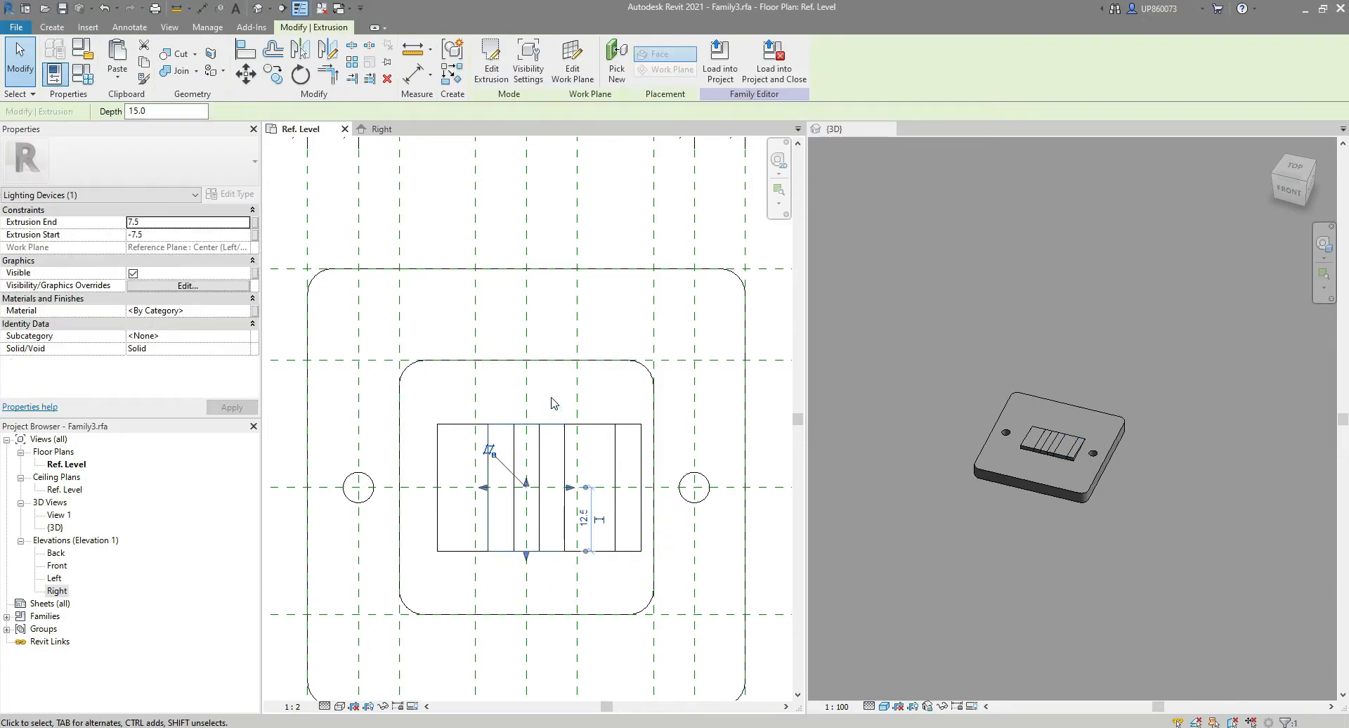
key(d)
key(m)
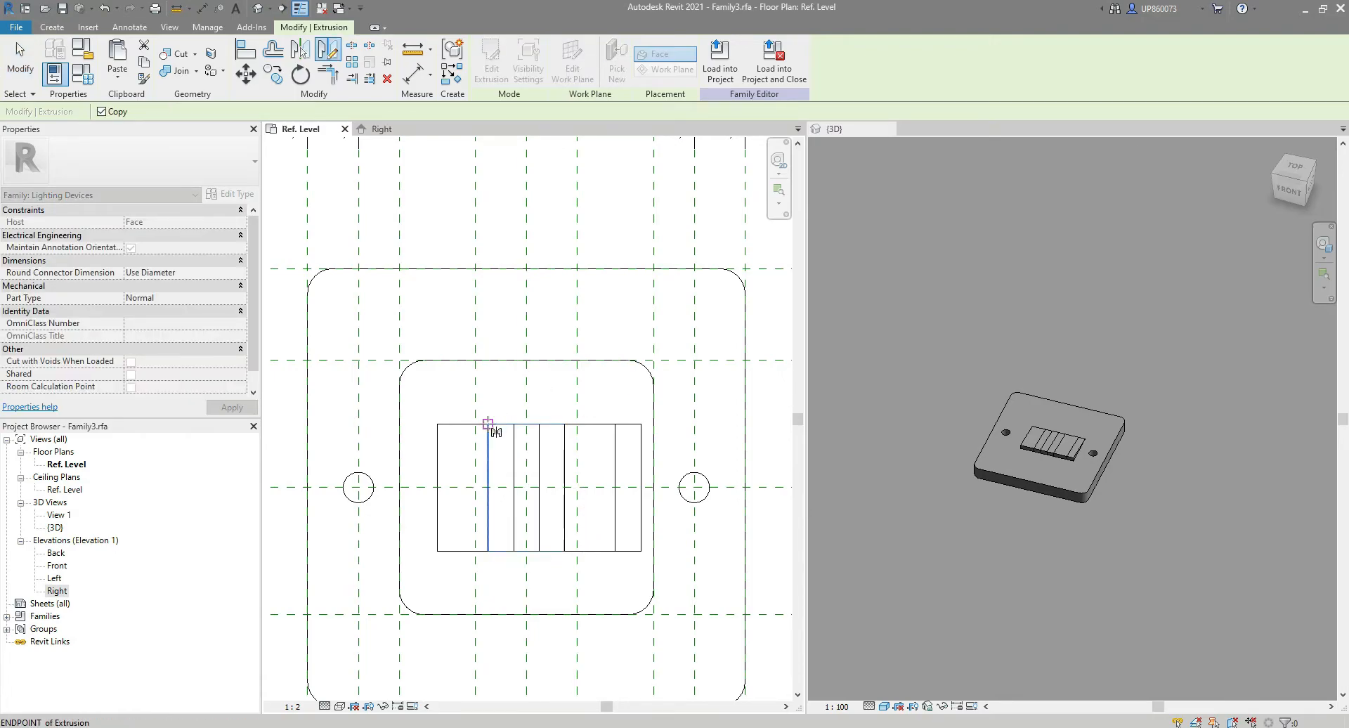
click(488, 424)
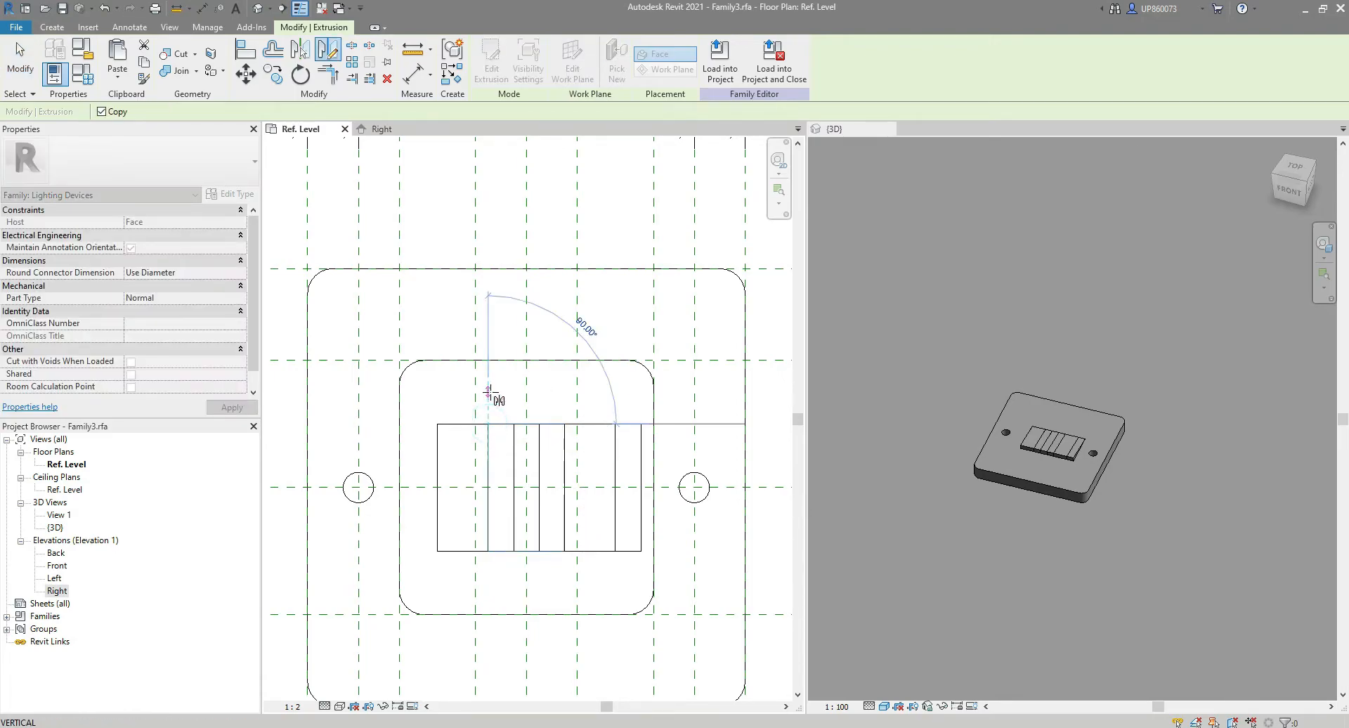
click(491, 393)
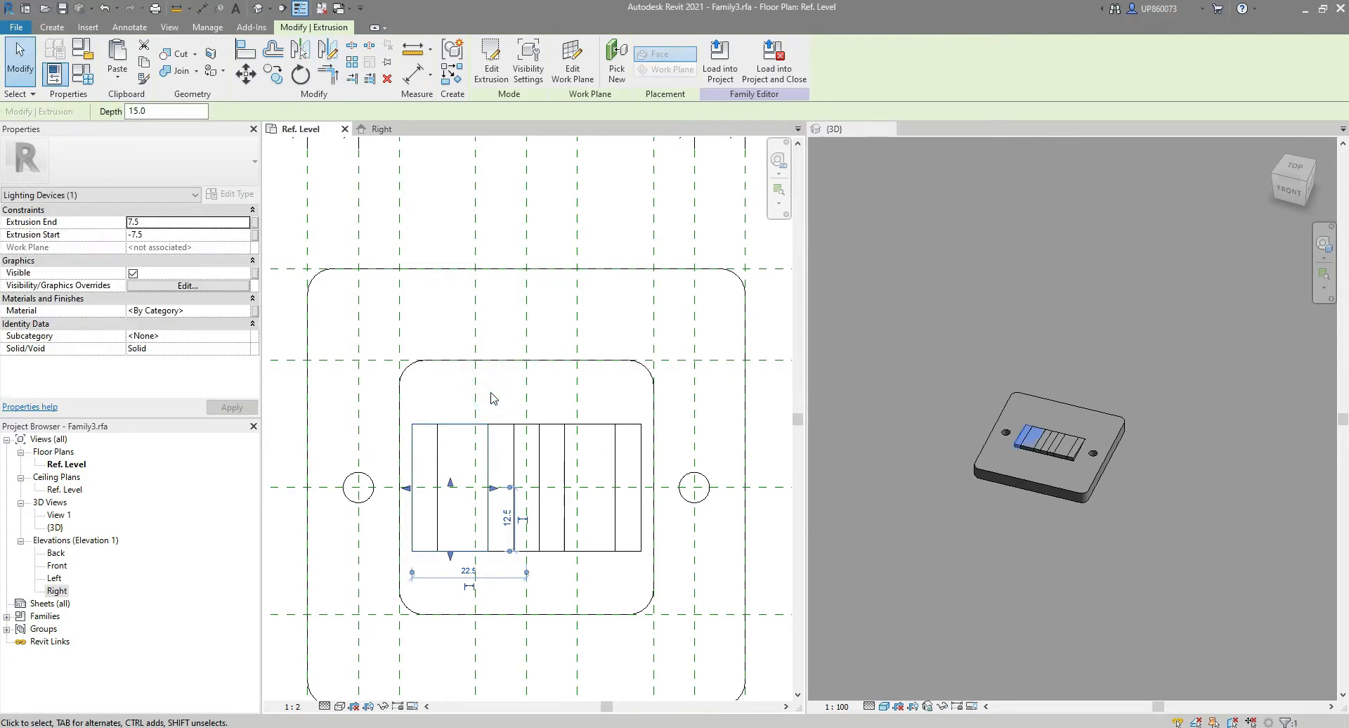
key(Escape)
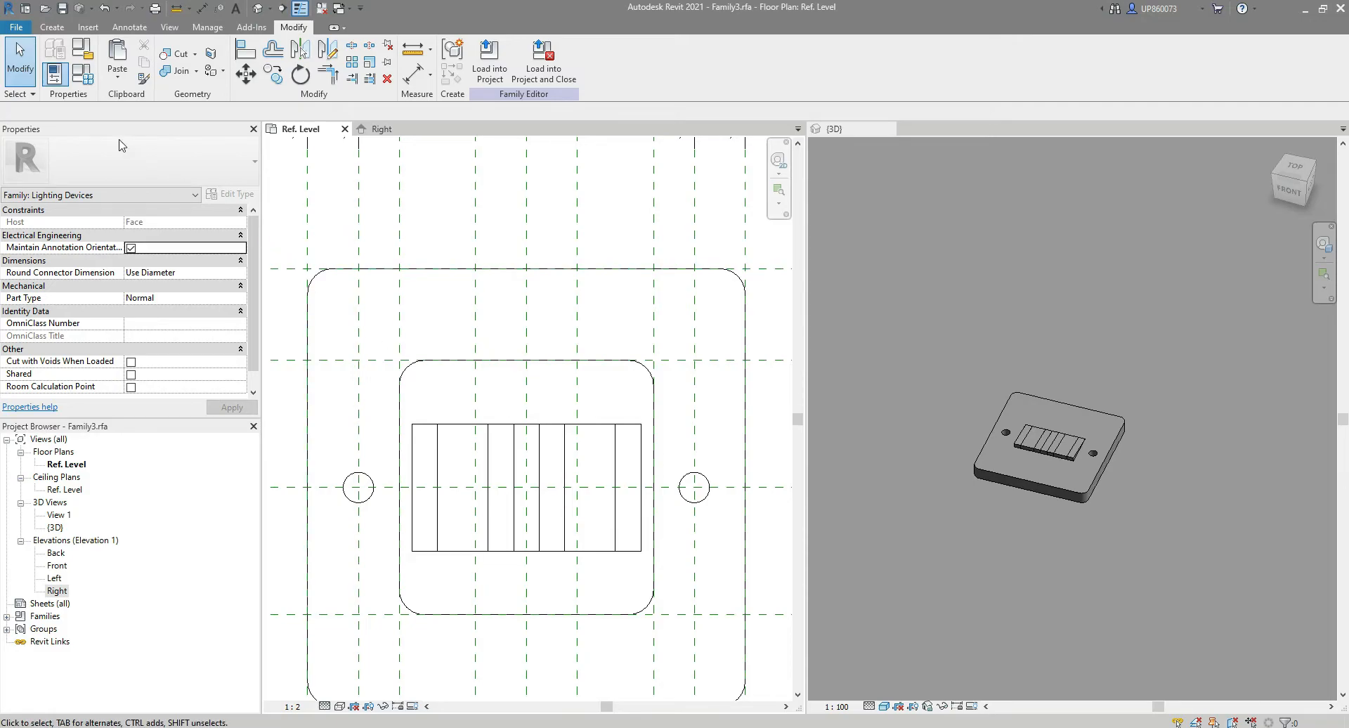
Add length type parameters named Box Height, Box Width and Box Depth to the family, grouped under Dimensions.
click(84, 74)
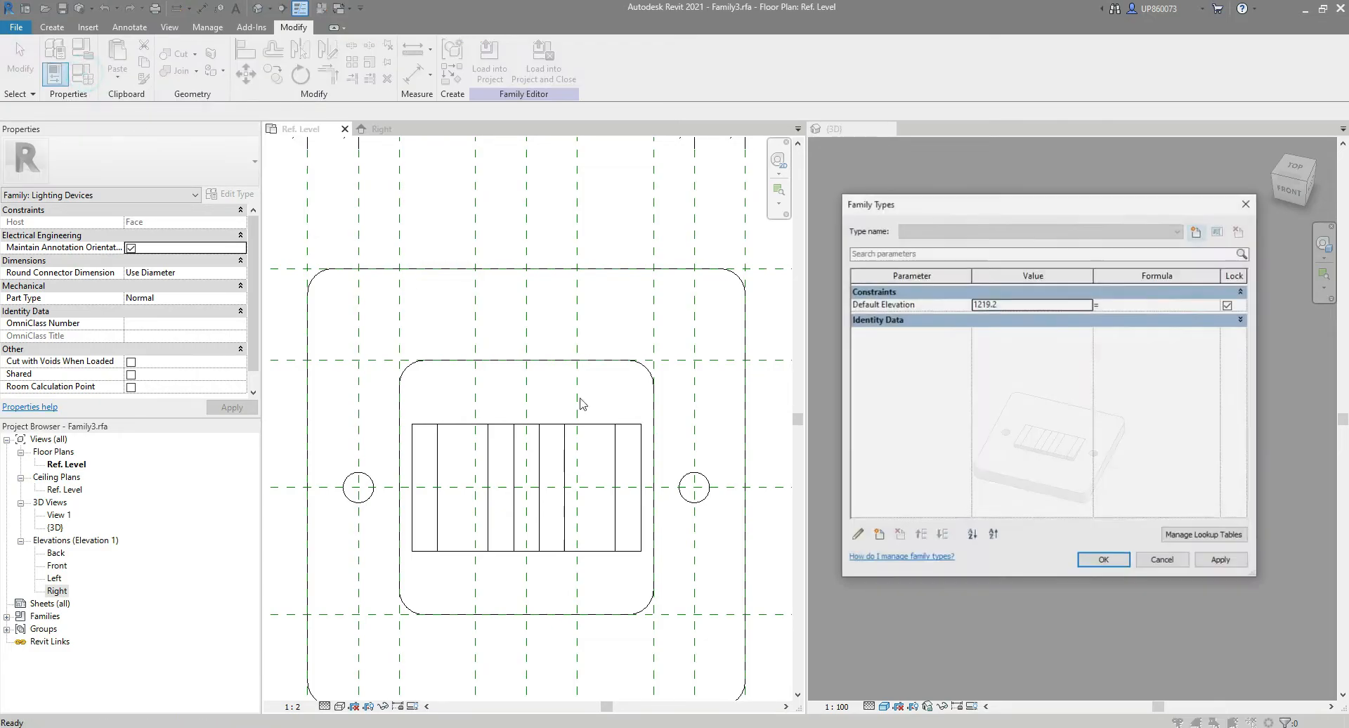
click(877, 535)
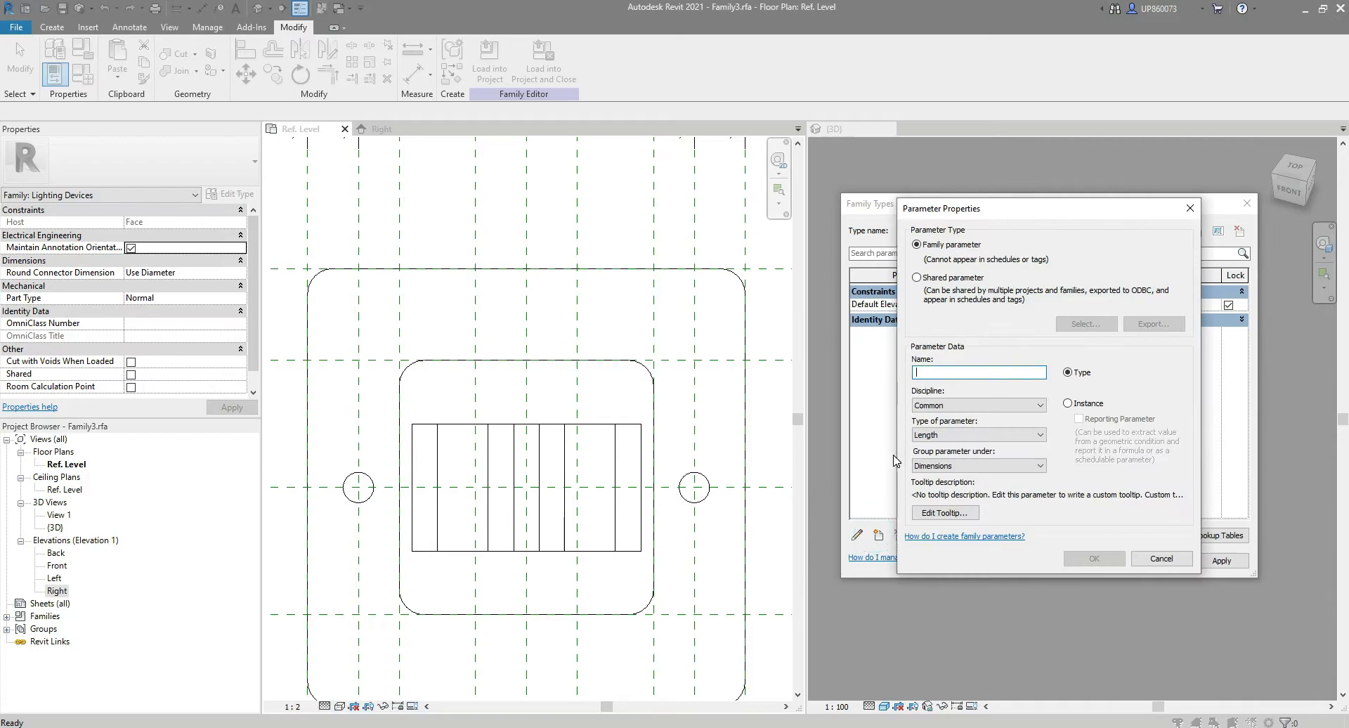
text(Box Height)
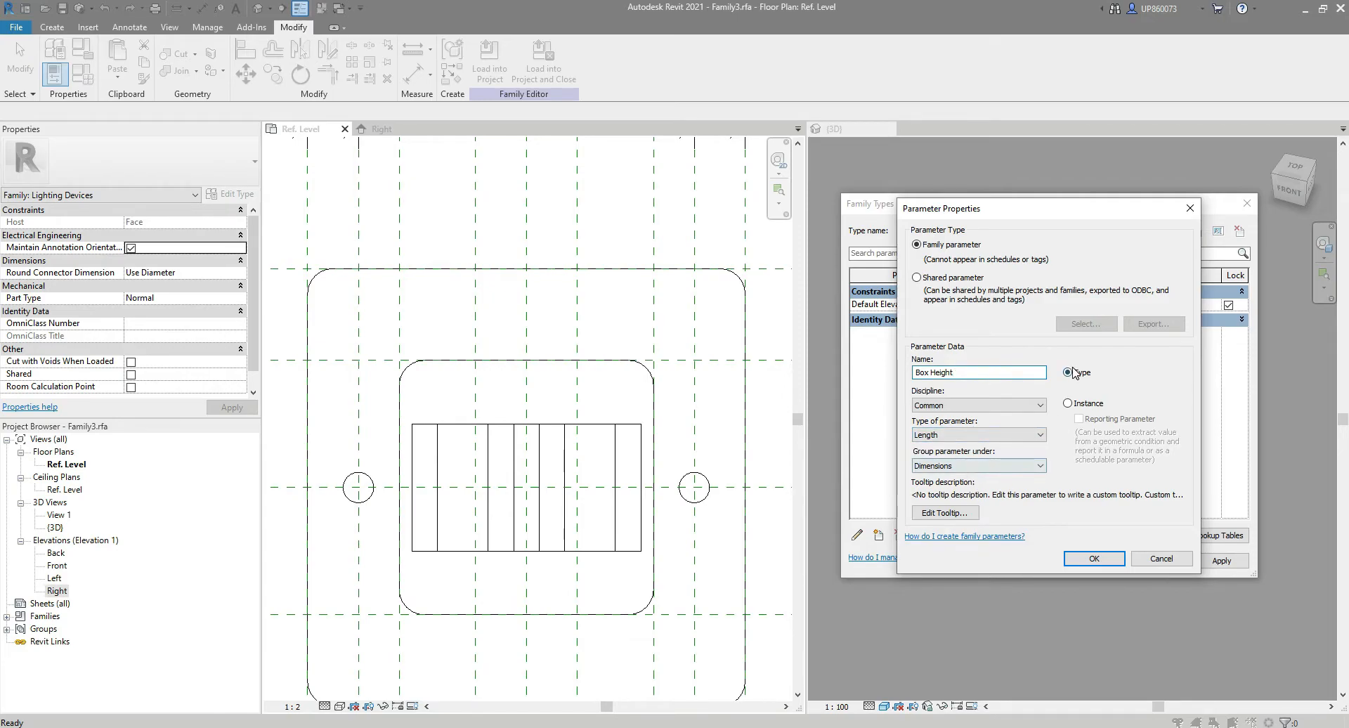
click(1095, 559)
click(878, 535)
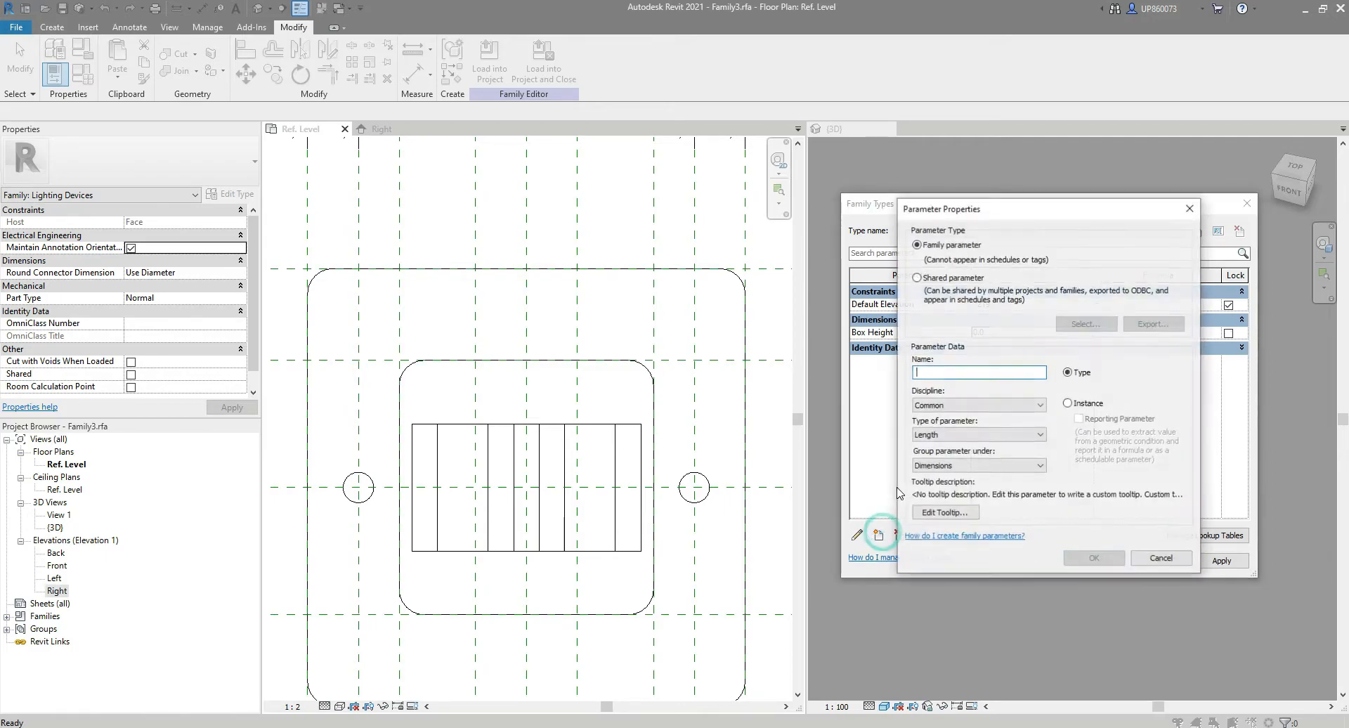
text(Box Width)
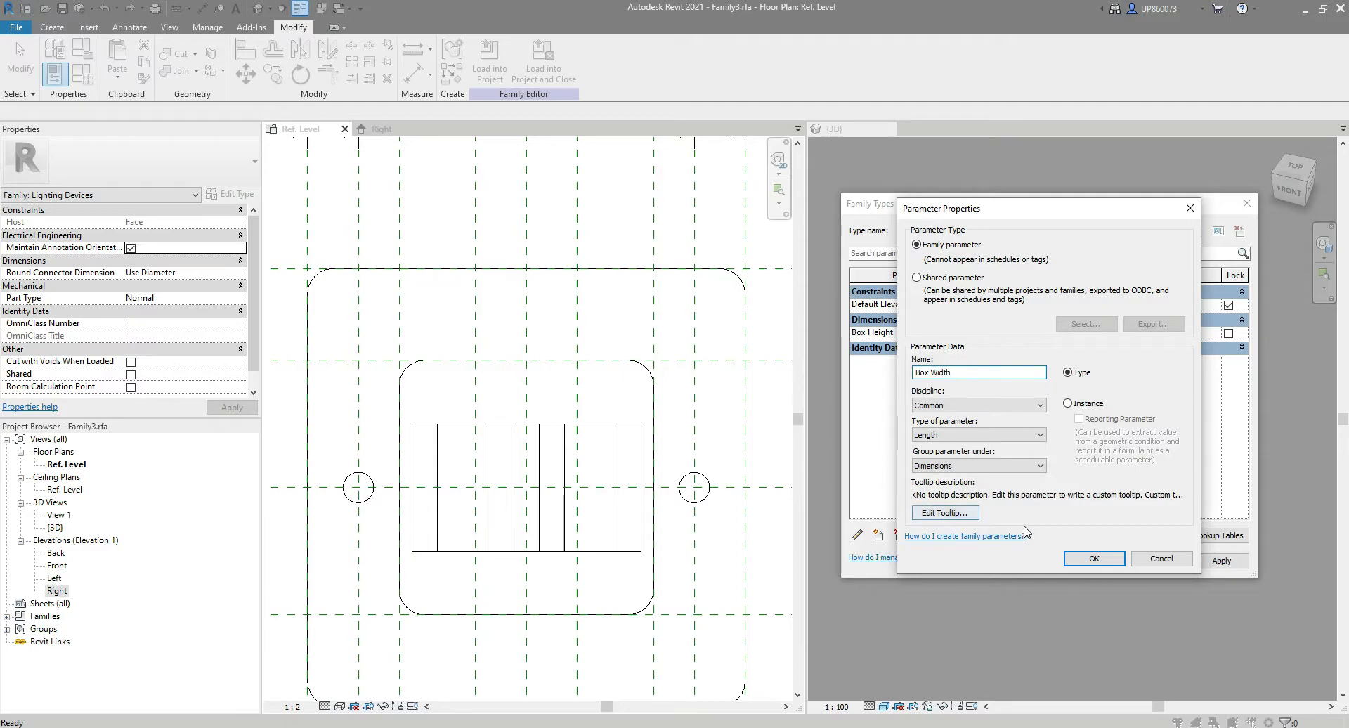
click(1093, 559)
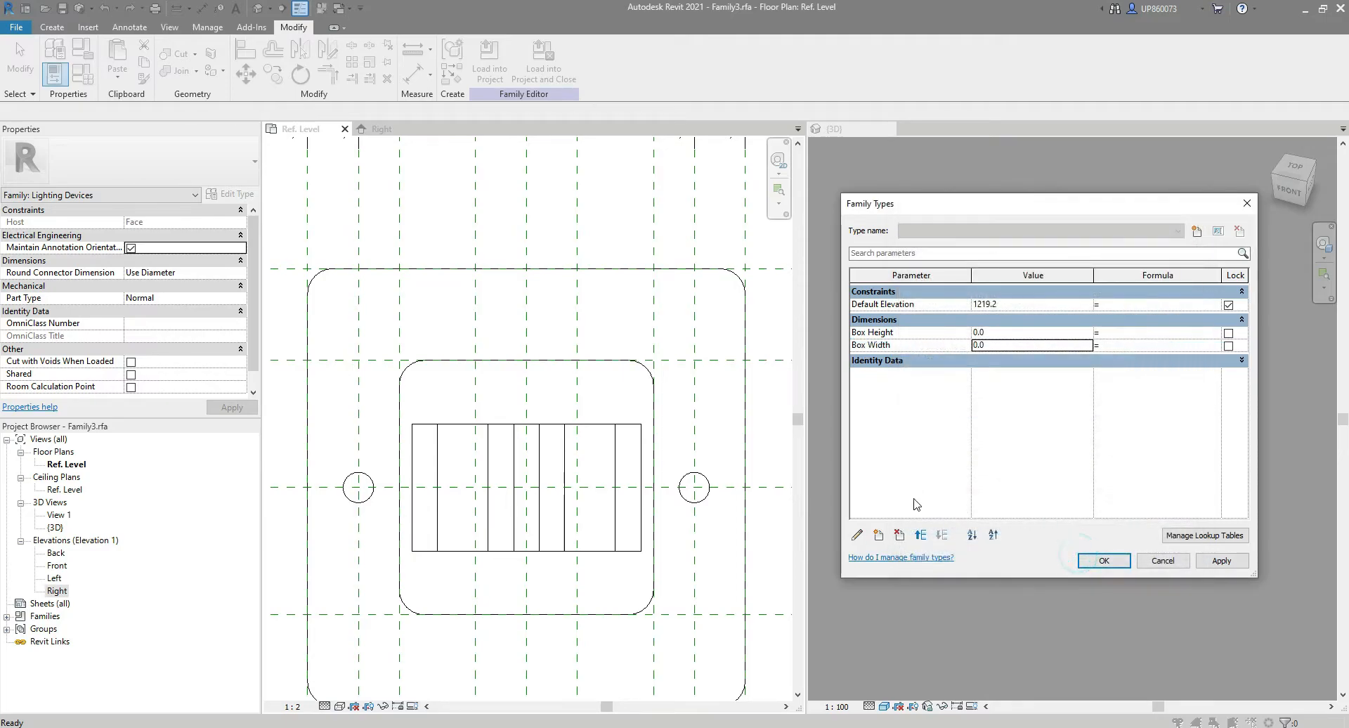
click(879, 535)
text(Box Depth)
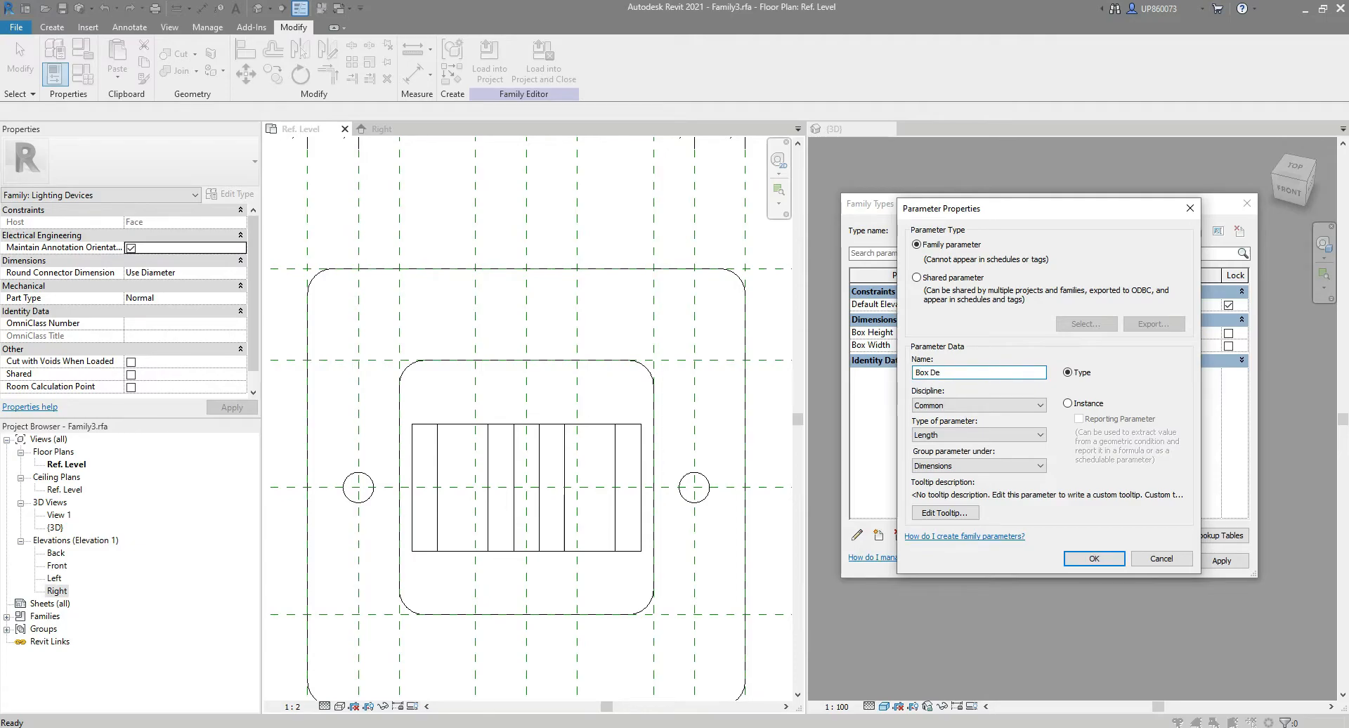
click(1075, 557)
Add length type parameters named Plate Height, Plate Width and Plate Depth, grouped under Dimensions.
click(880, 538)
text(Plate )
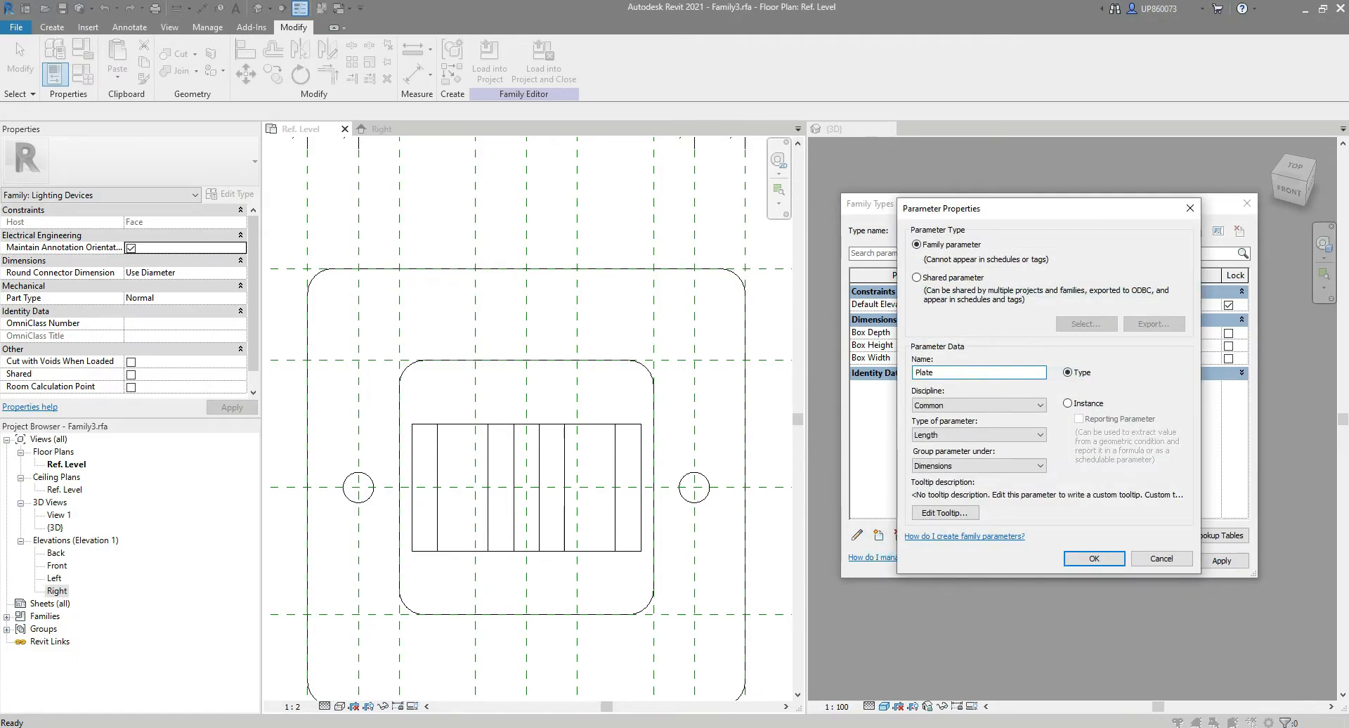
text(Height)
click(1095, 558)
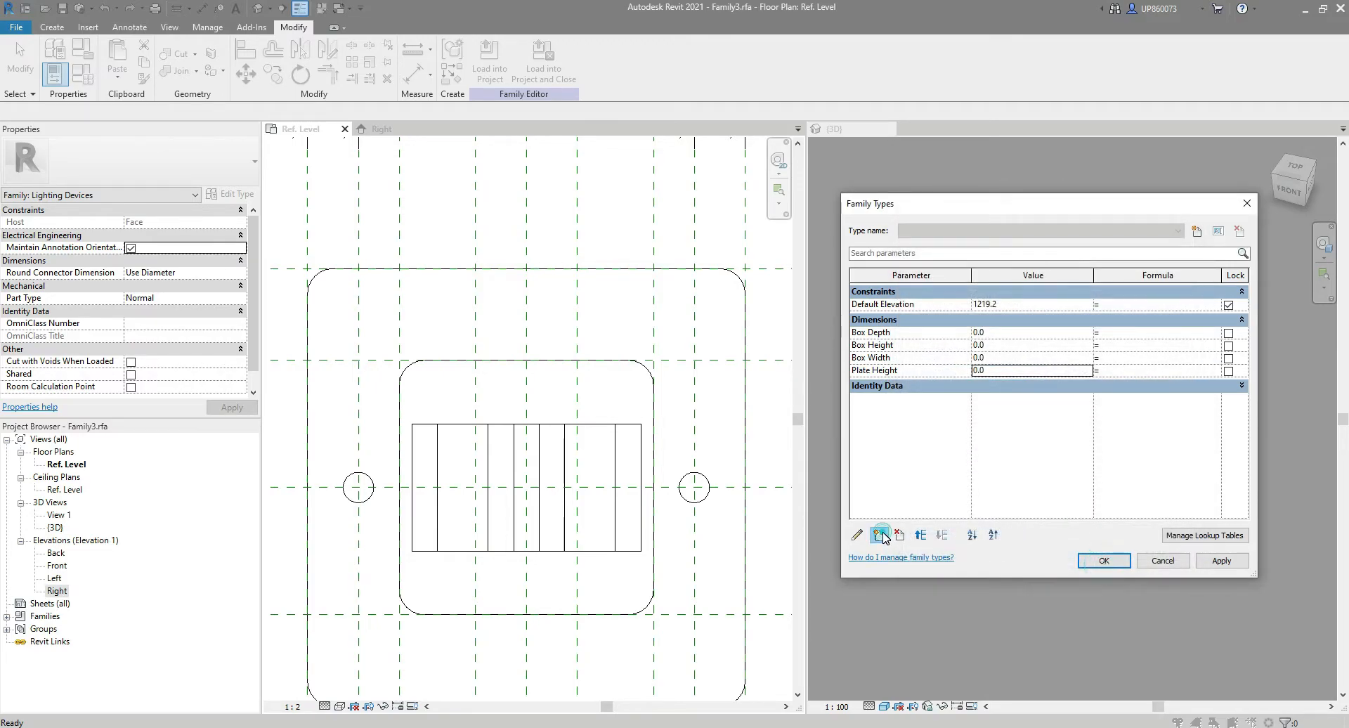
click(880, 536)
text(Plate Width)
click(1094, 558)
click(880, 535)
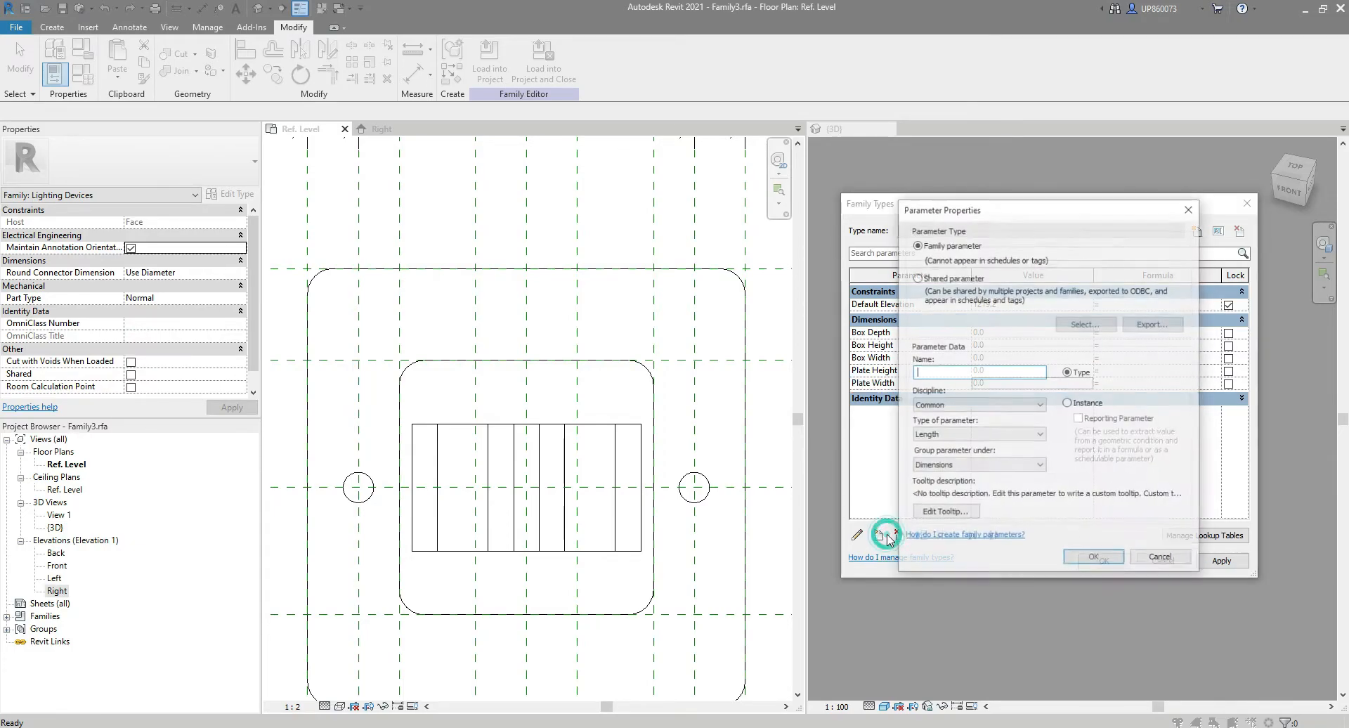
text(Plate )
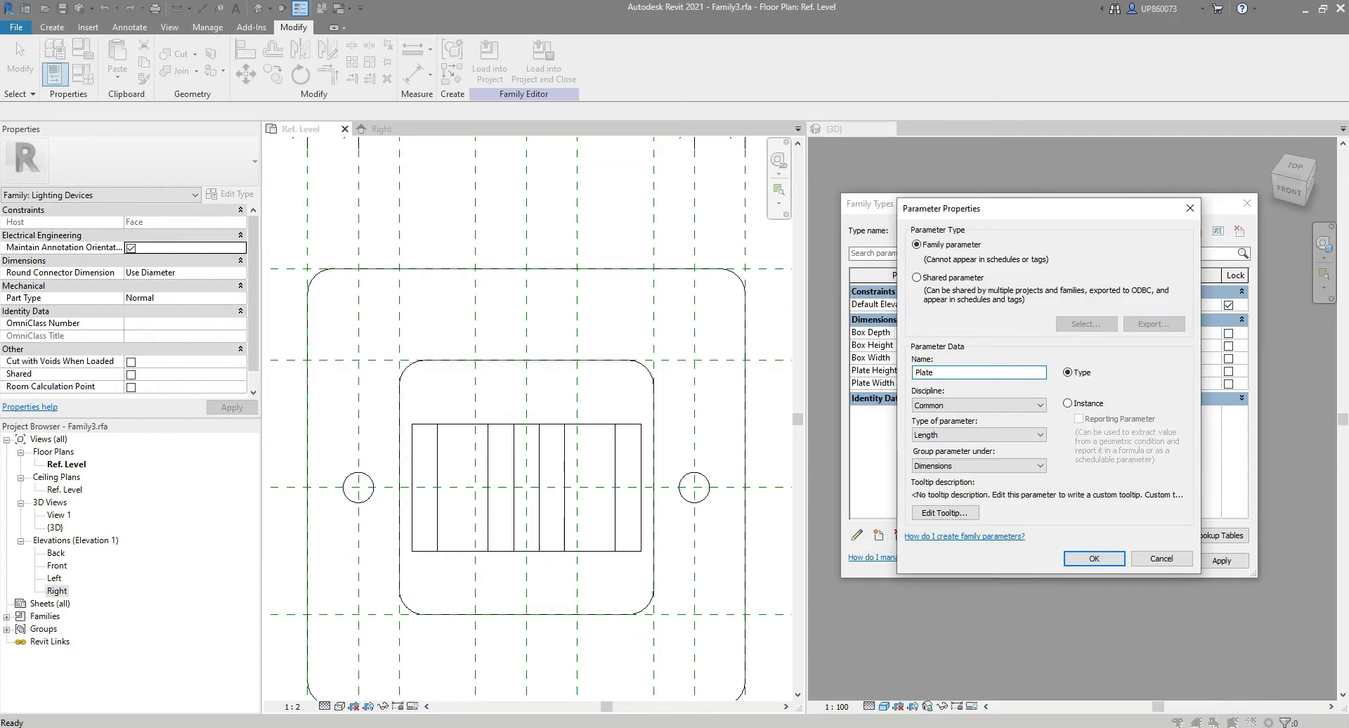
text(Depth)
click(1073, 556)
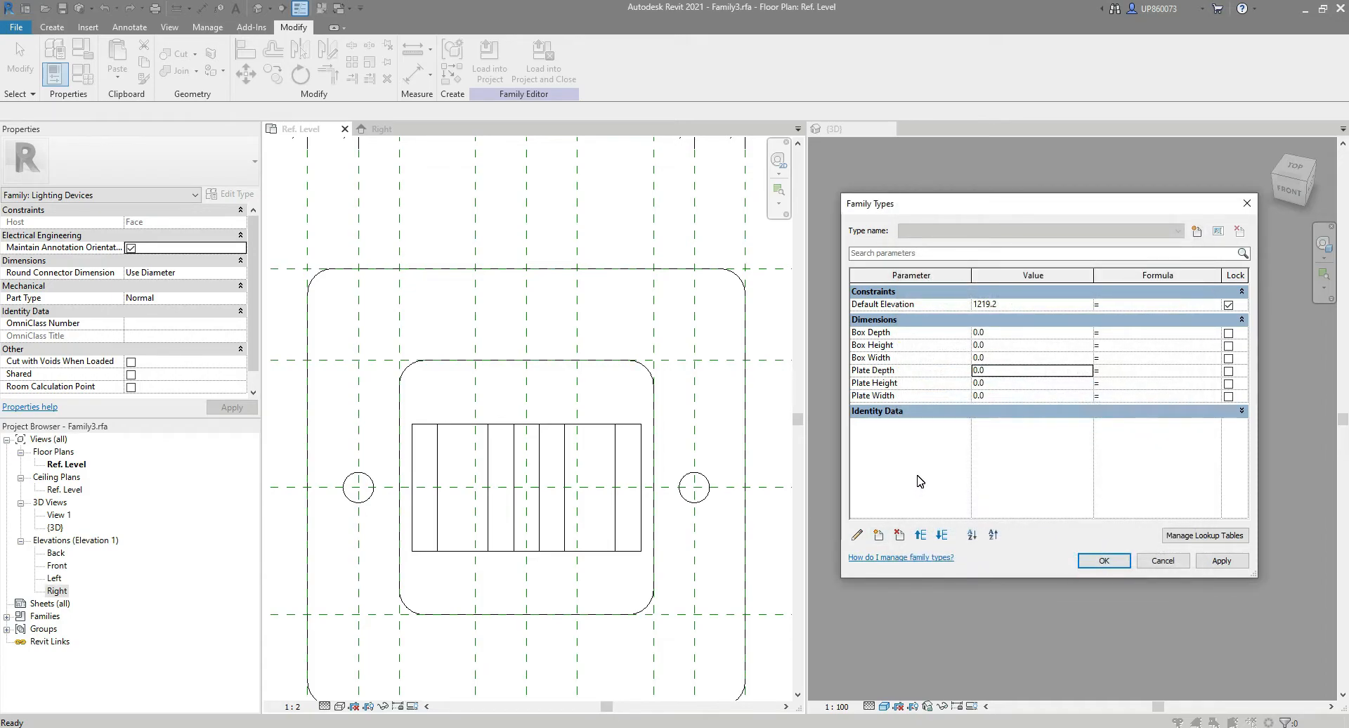
Add a Yes/No type parameter named 1-Gang 1-Way Switch, grouped under Visibility, and copy its name for reuse.
click(878, 535)
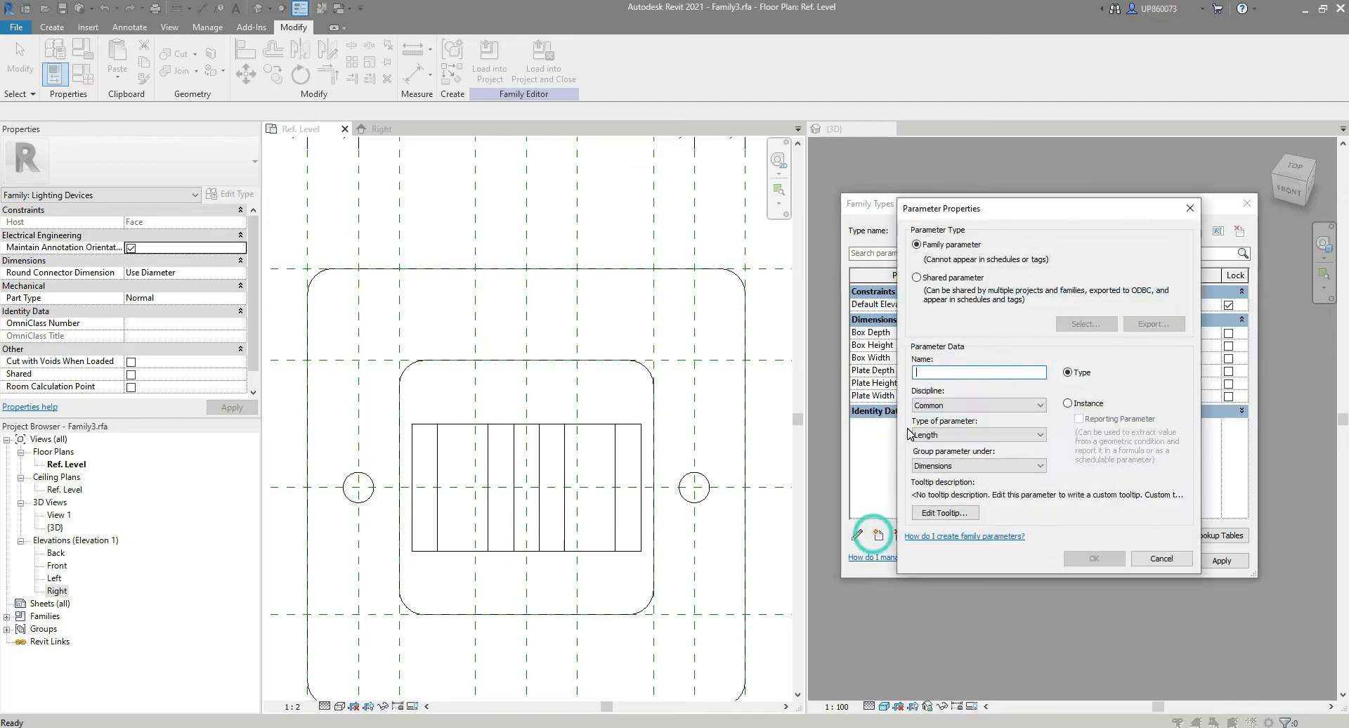
text(1-Gang 1-Way Switch)
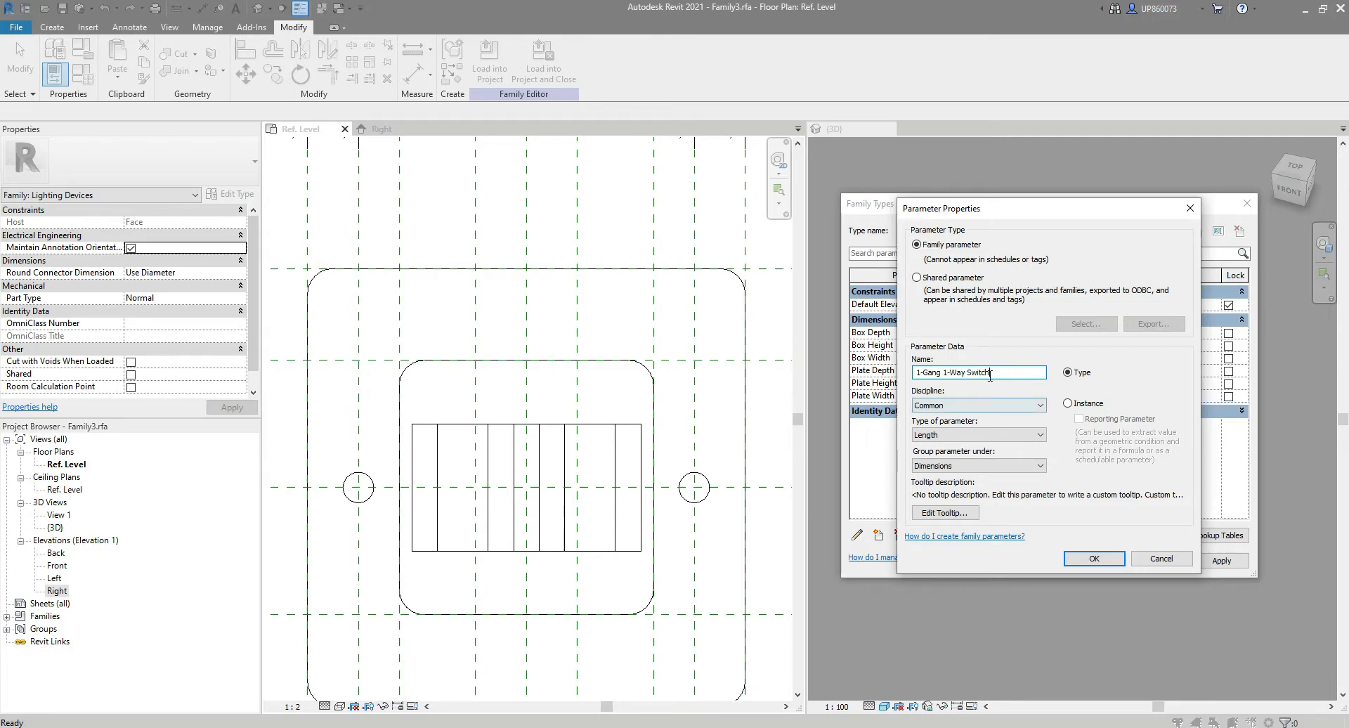
drag(997, 372, 901, 374)
key(ctrl+c)
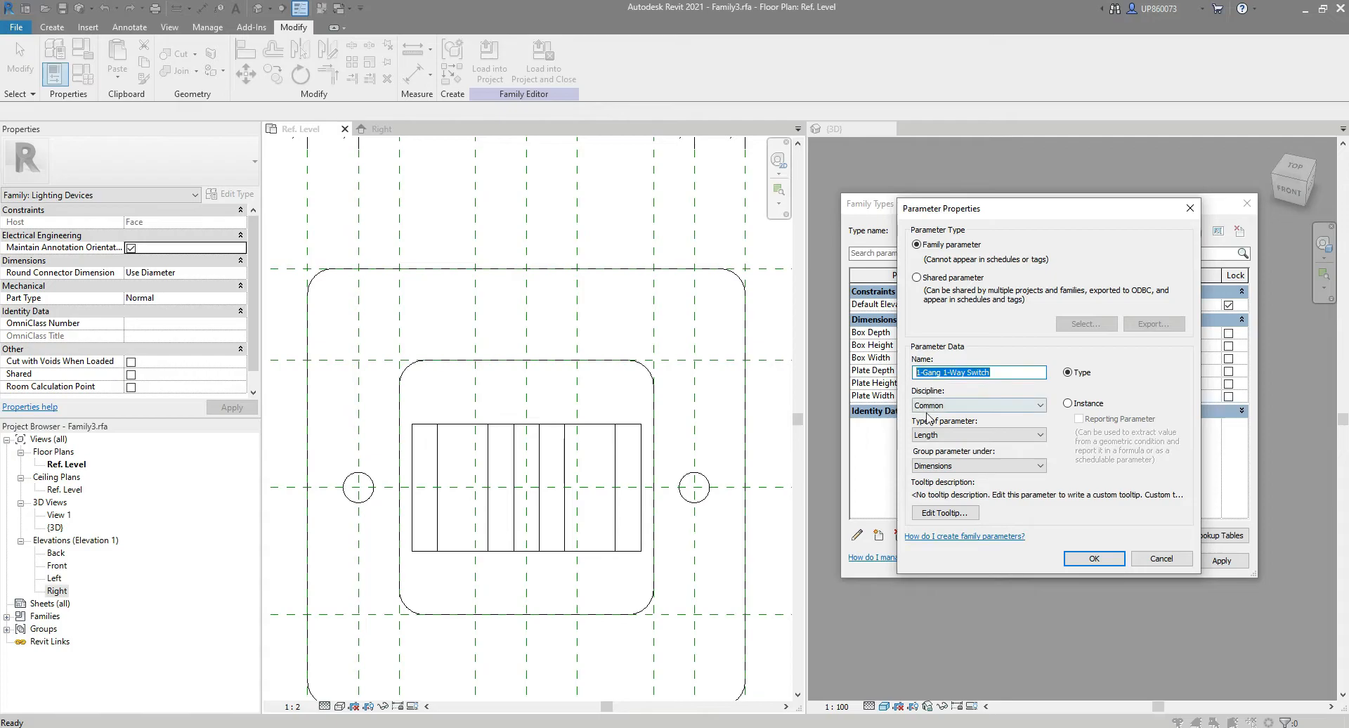
click(957, 435)
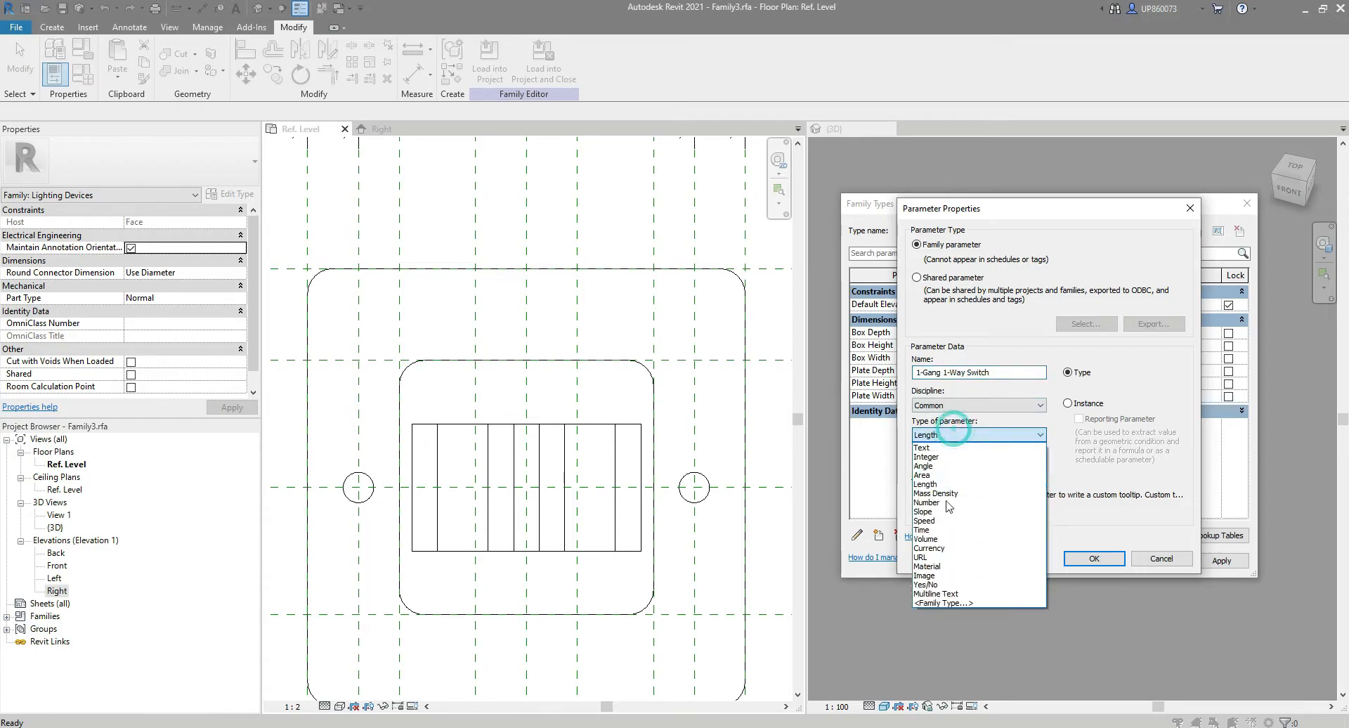
click(957, 585)
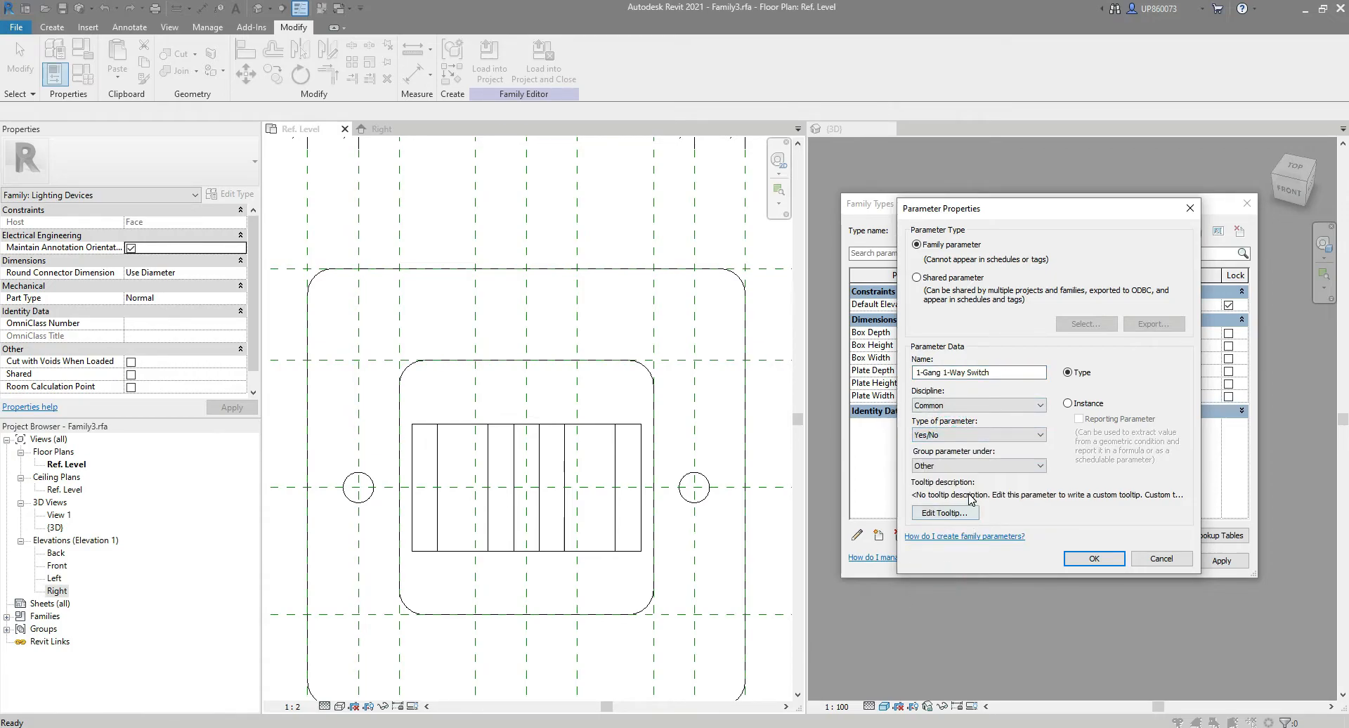
click(1033, 465)
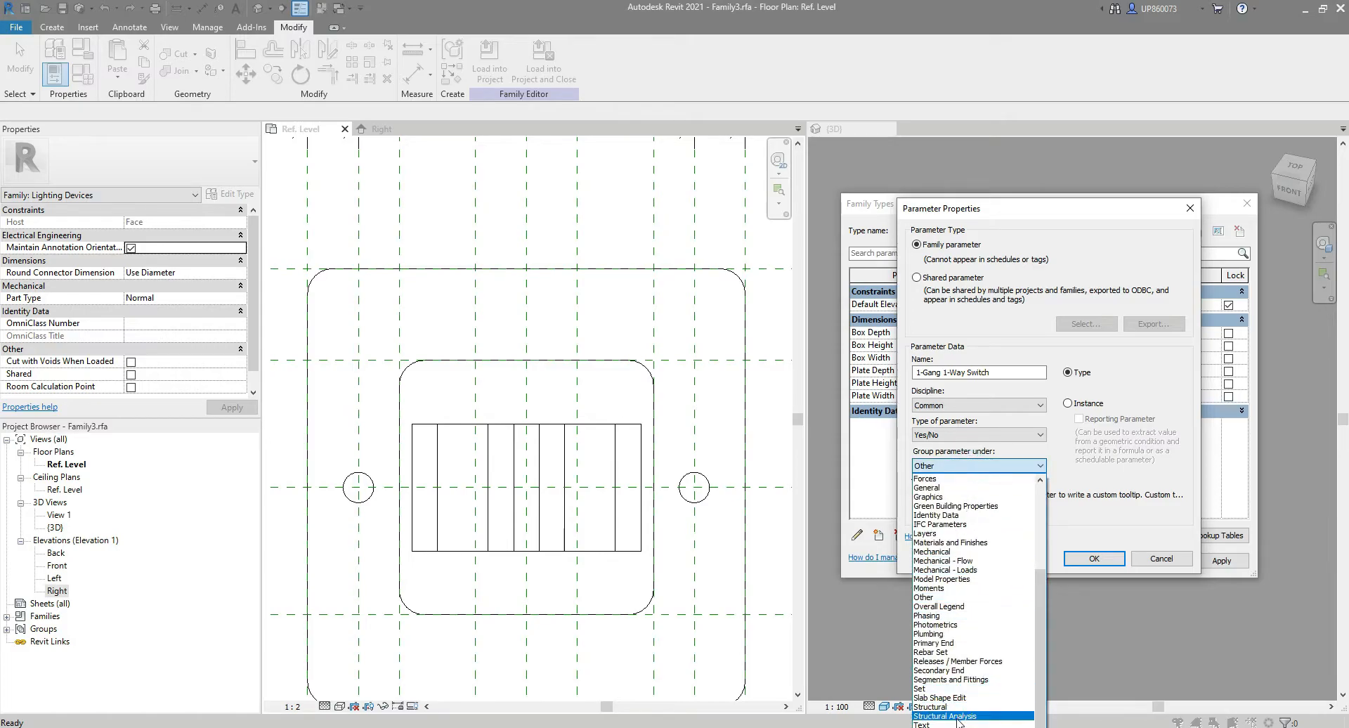
click(984, 727)
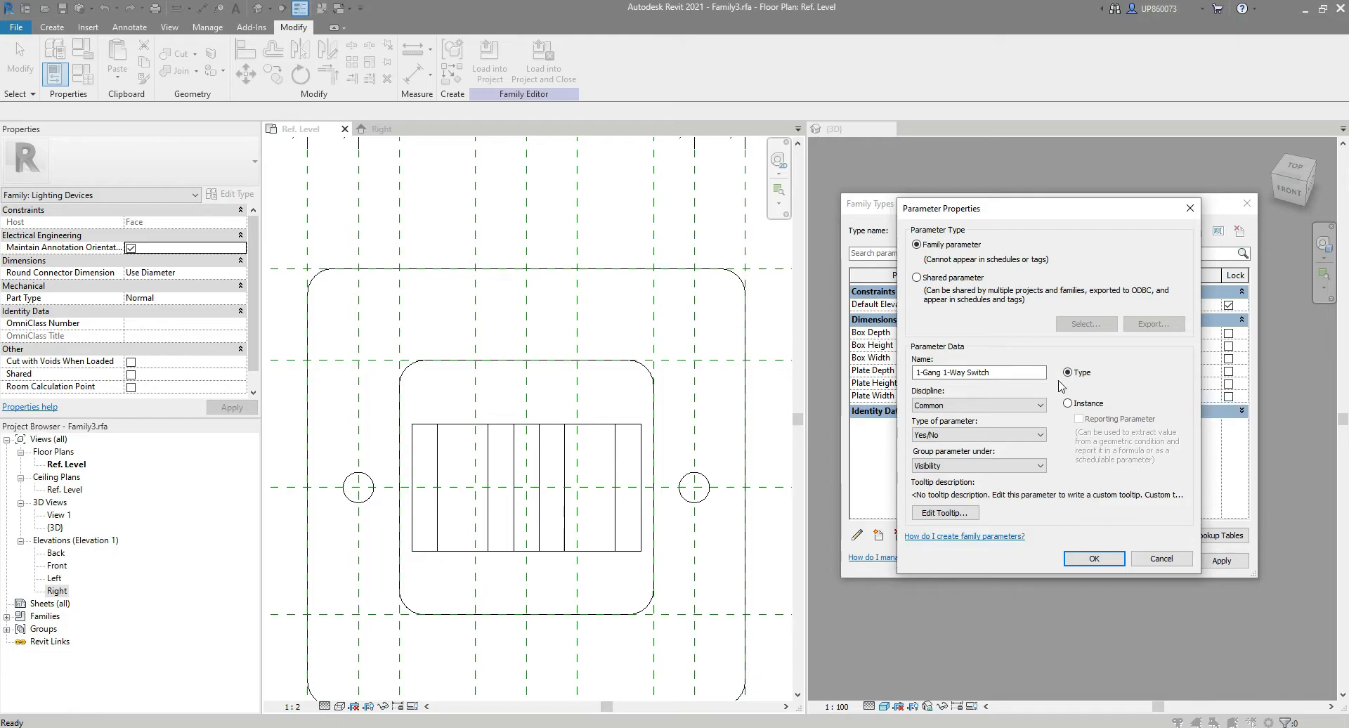
click(1094, 558)
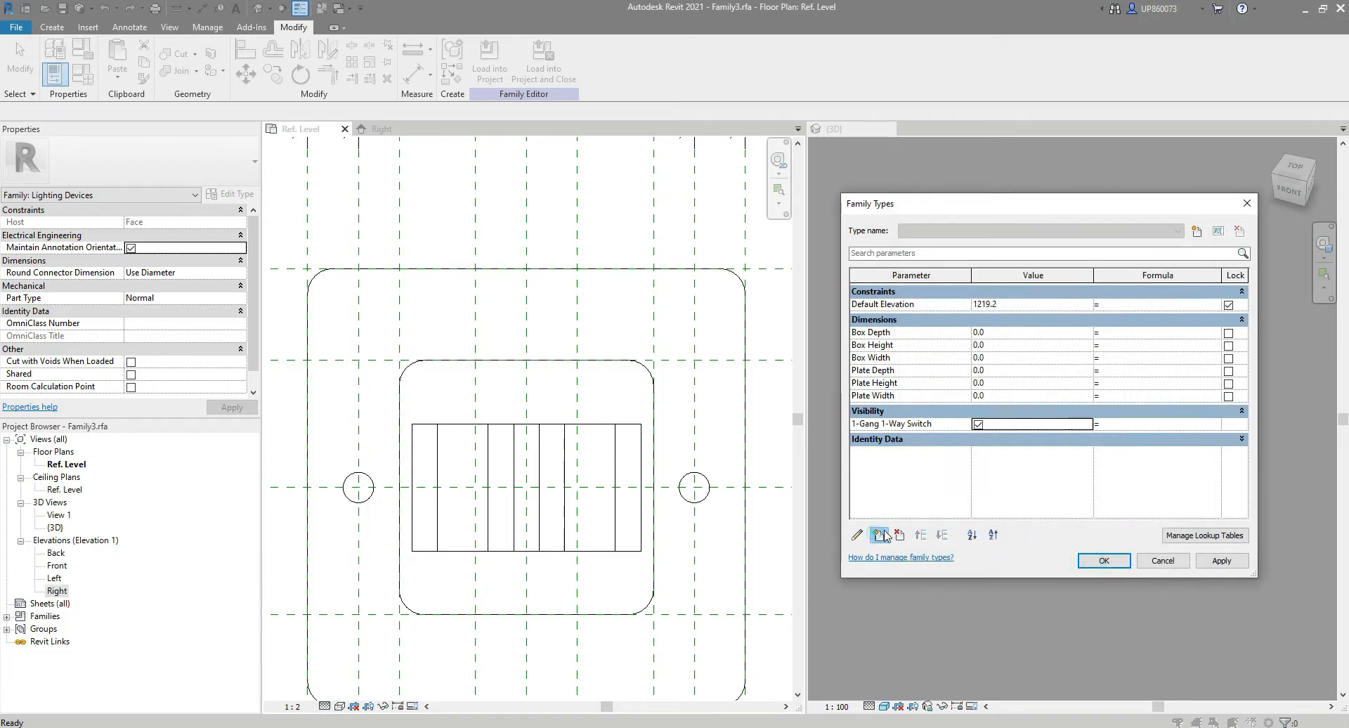
Add a Yes/No type parameter named 2-Gang 1-Way Switch, grouped under Visibility, reusing the copied name.
click(879, 535)
key(ctrl+v)
click(918, 373)
key(BackSpace)
text(2)
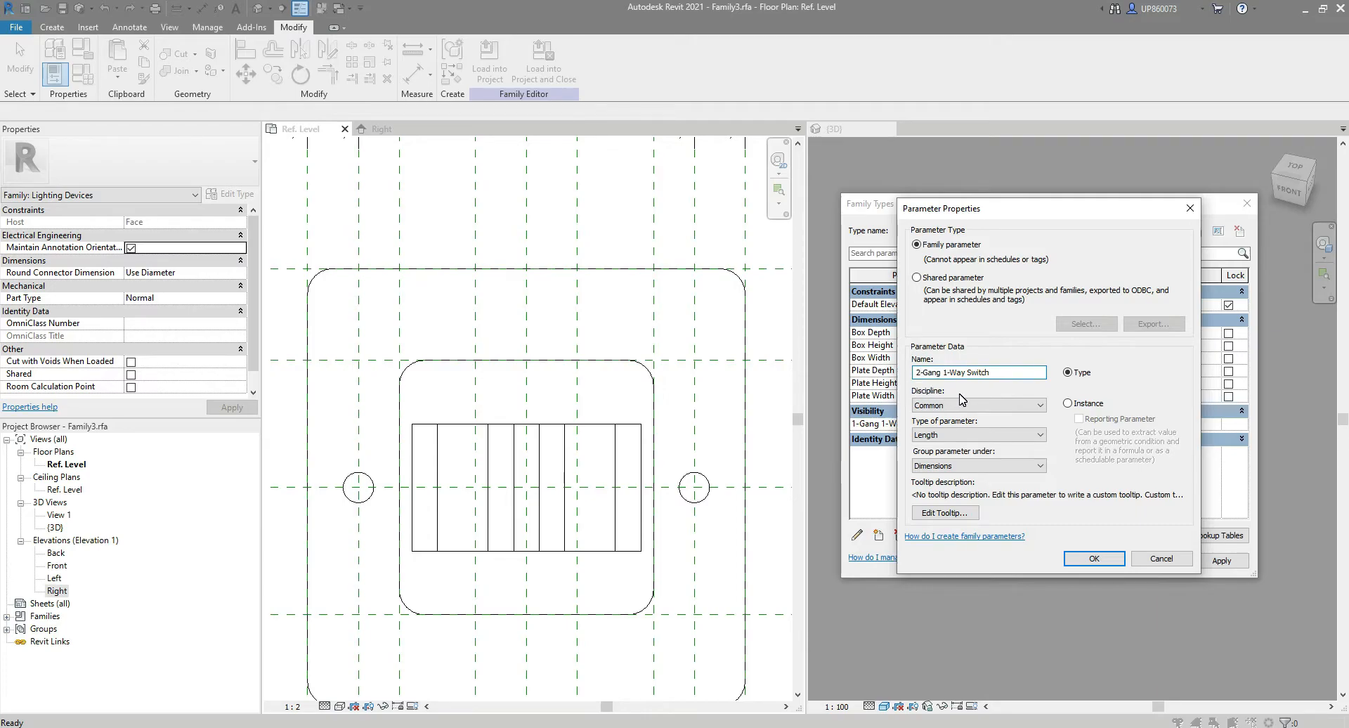
click(950, 434)
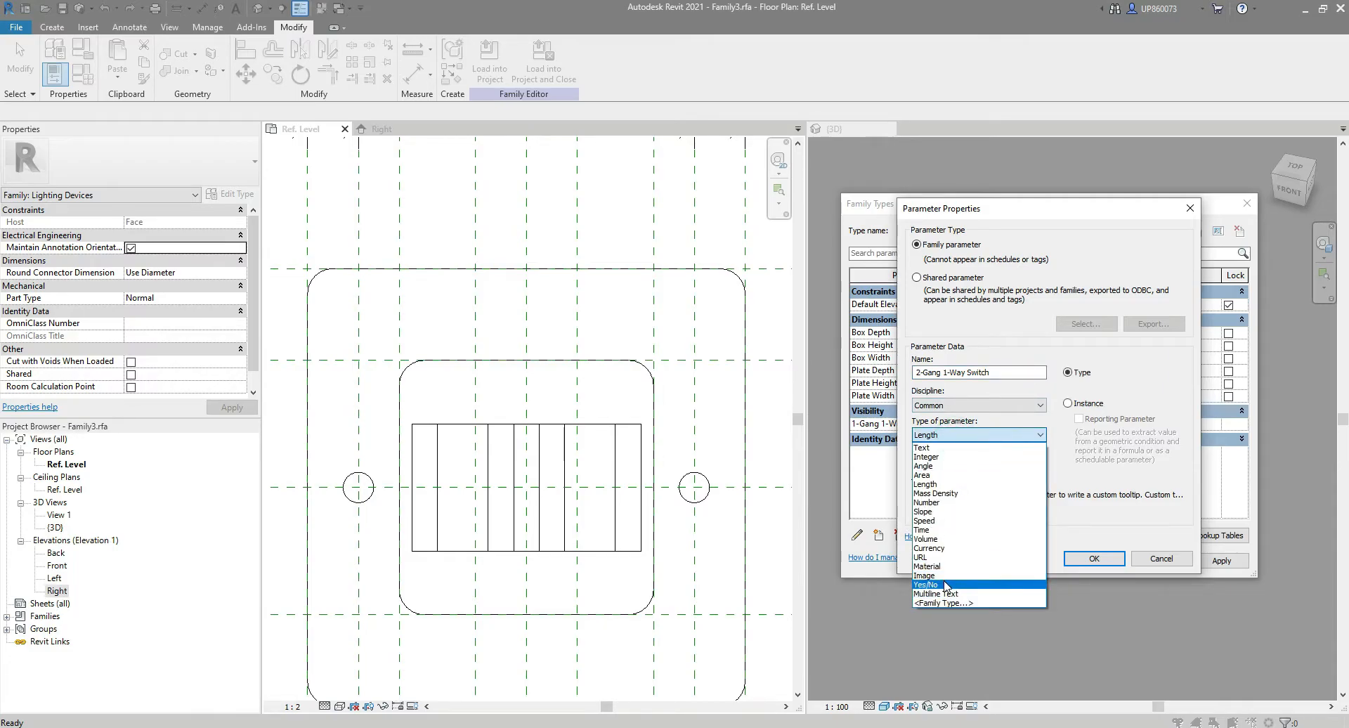
click(944, 584)
click(968, 466)
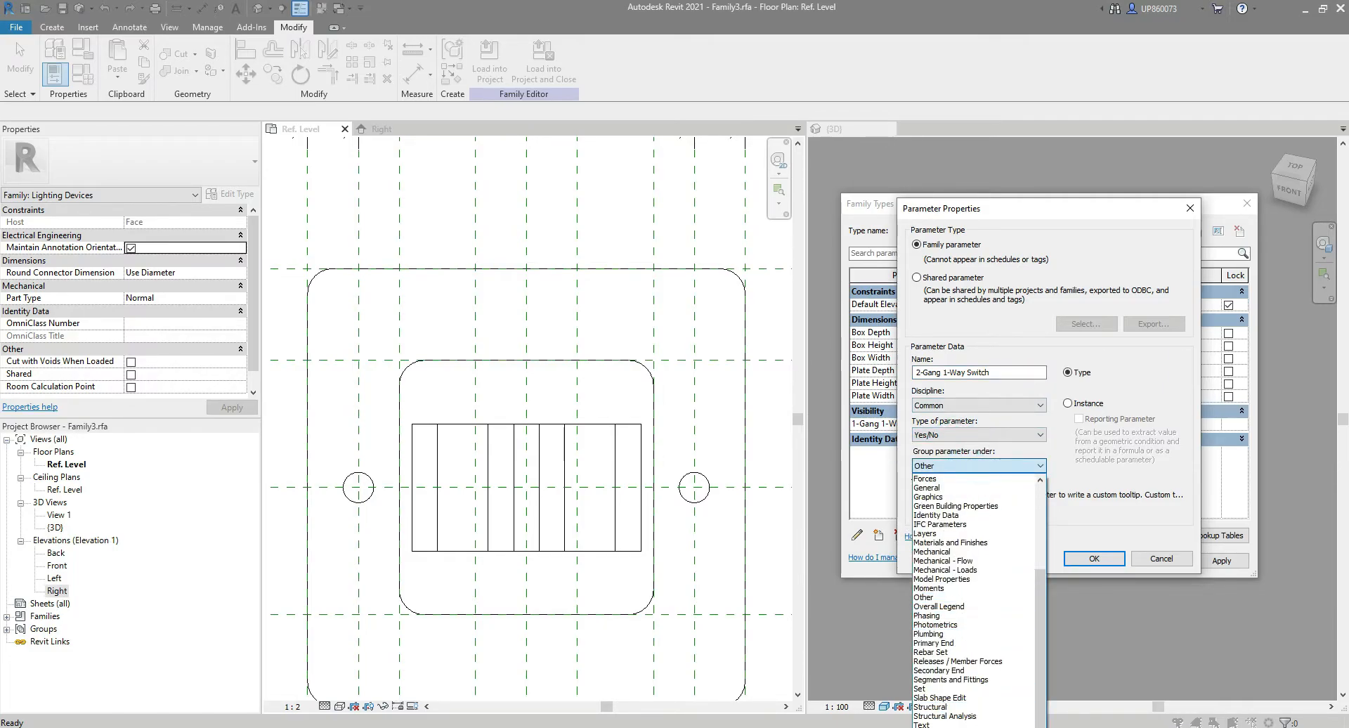
click(942, 727)
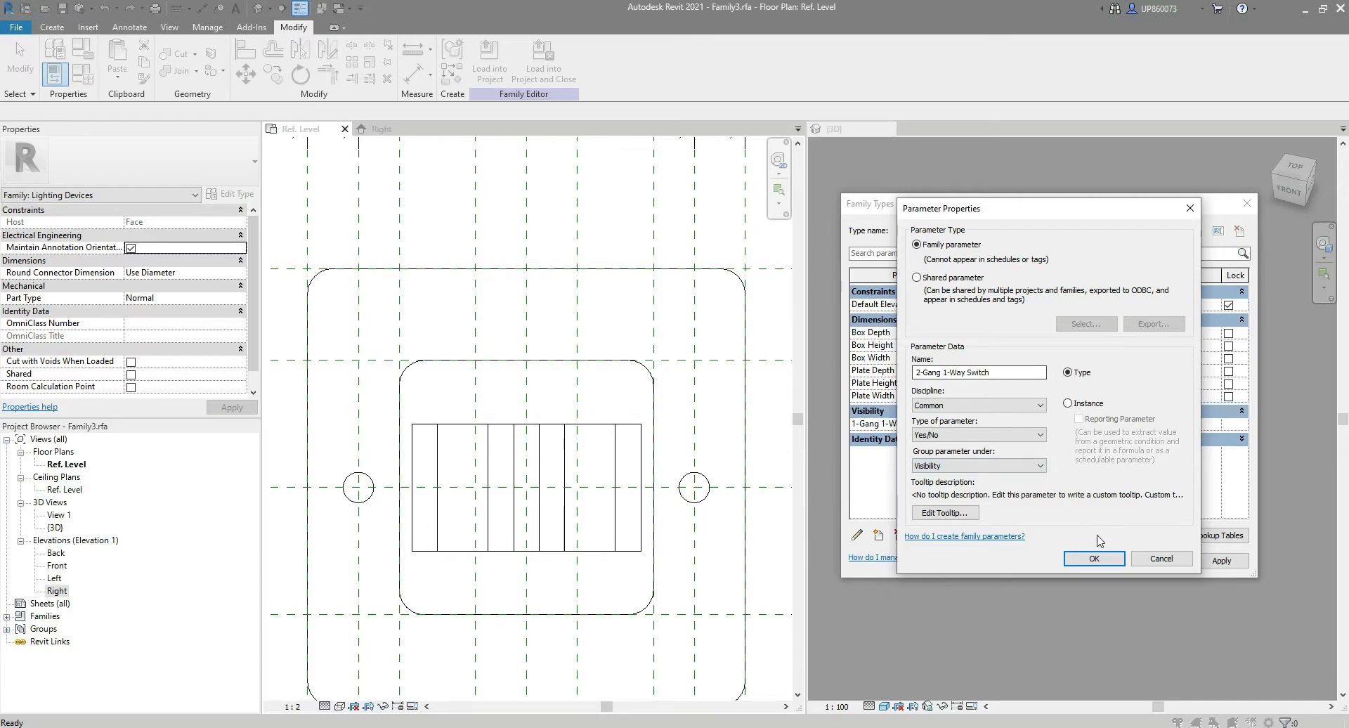
click(1085, 561)
Add a Yes/No type parameter named 3-Gang 1-Way Switch, grouped under Visibility, and accept the family types.
click(872, 539)
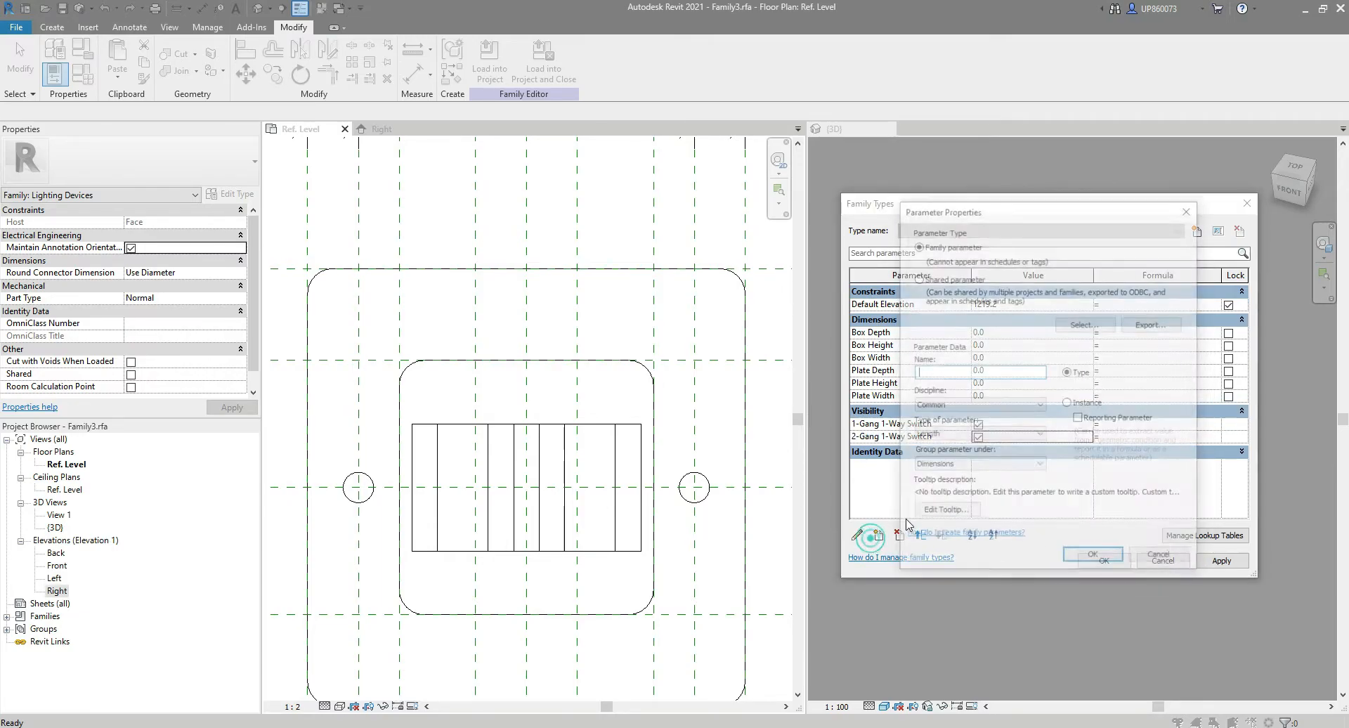
key(ctrl+v)
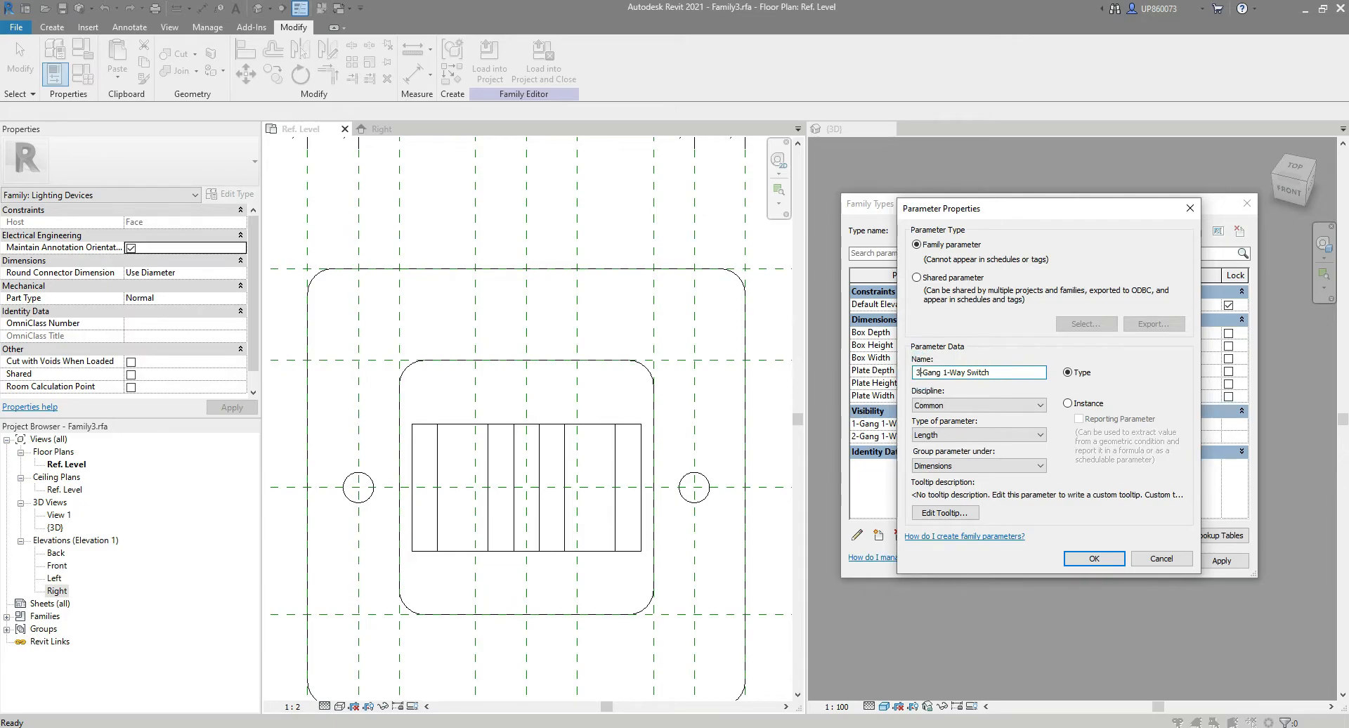
click(941, 436)
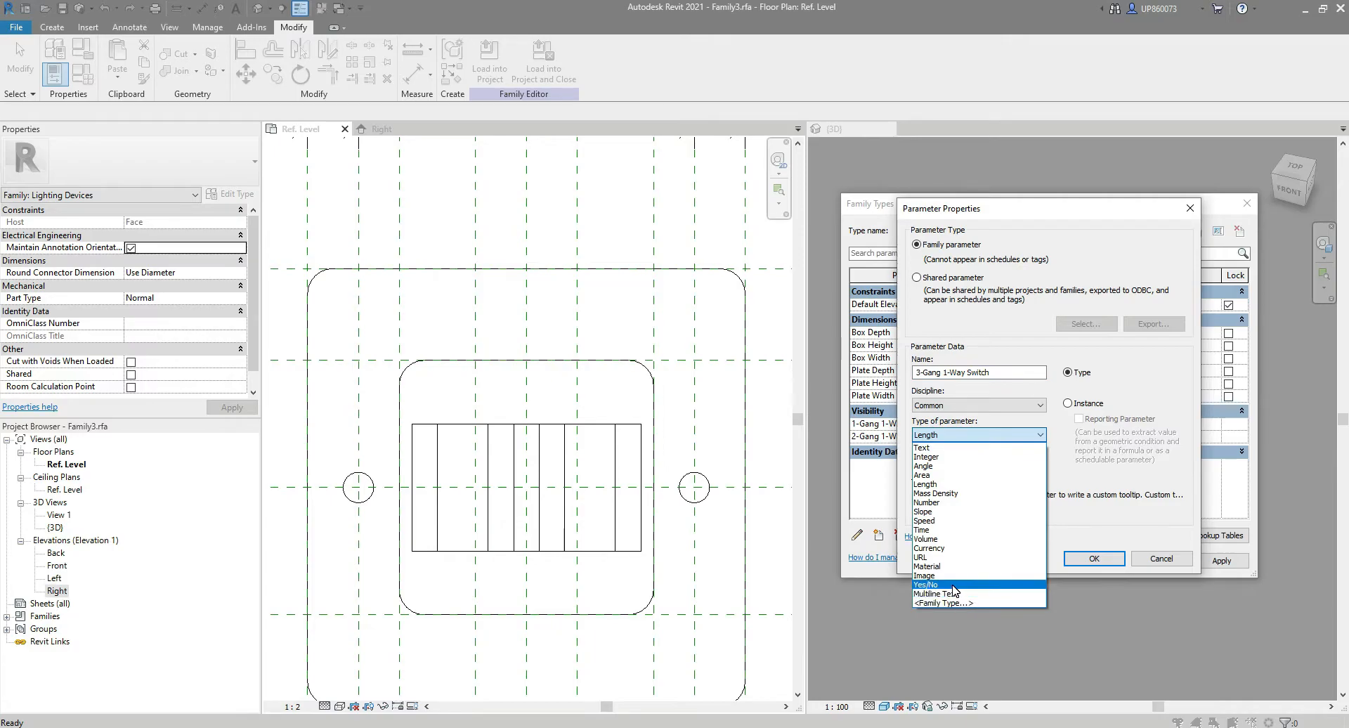
click(953, 585)
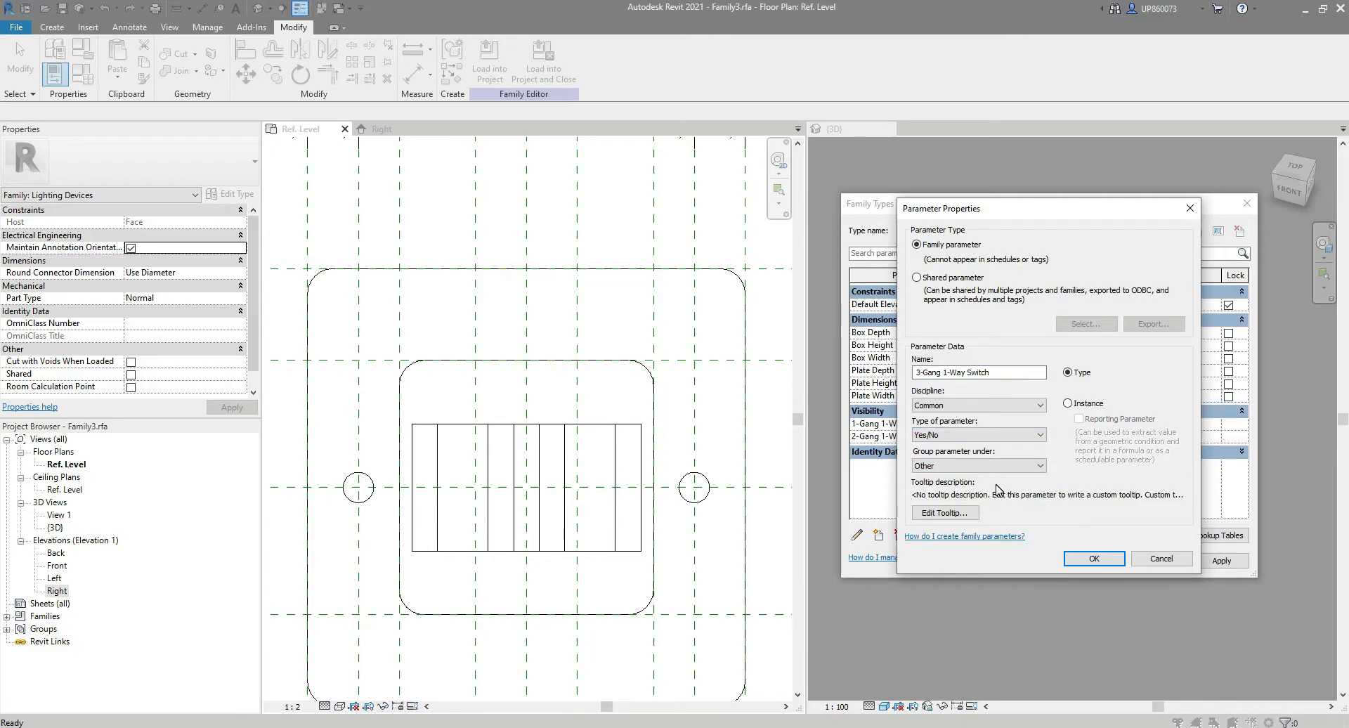
click(988, 466)
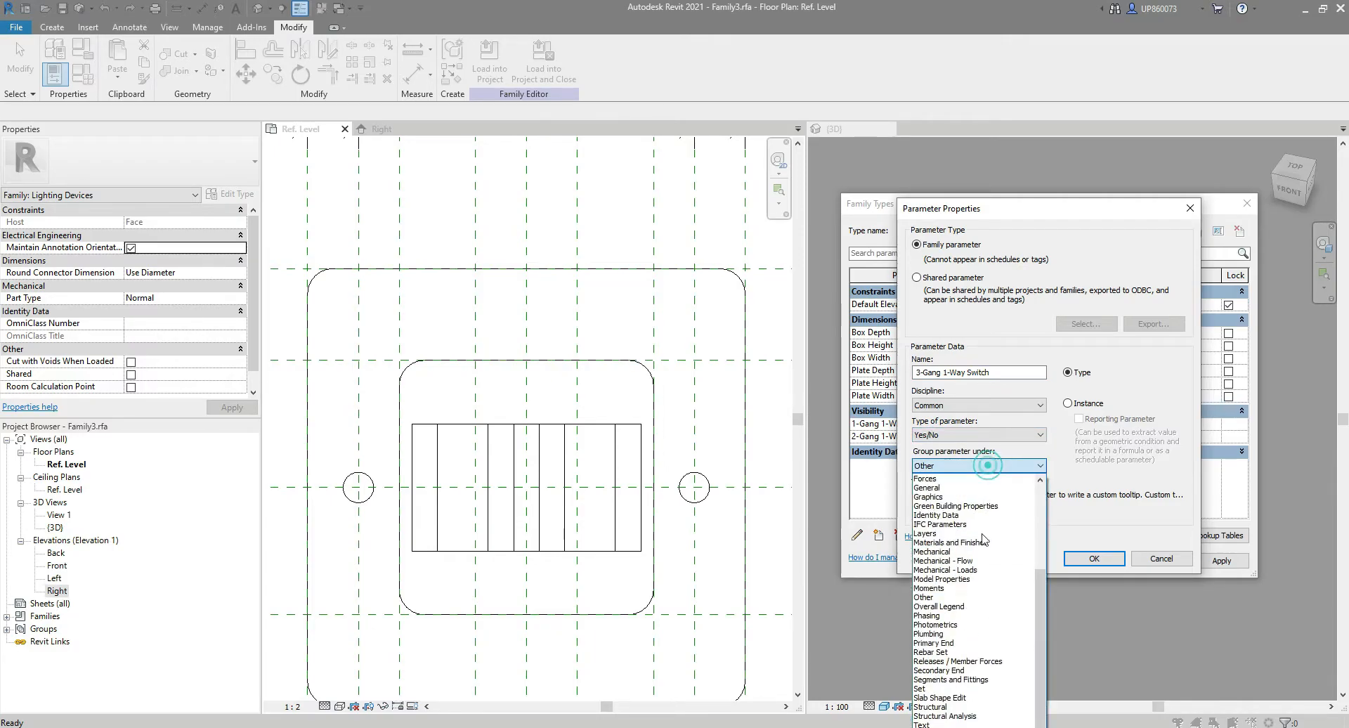
click(931, 727)
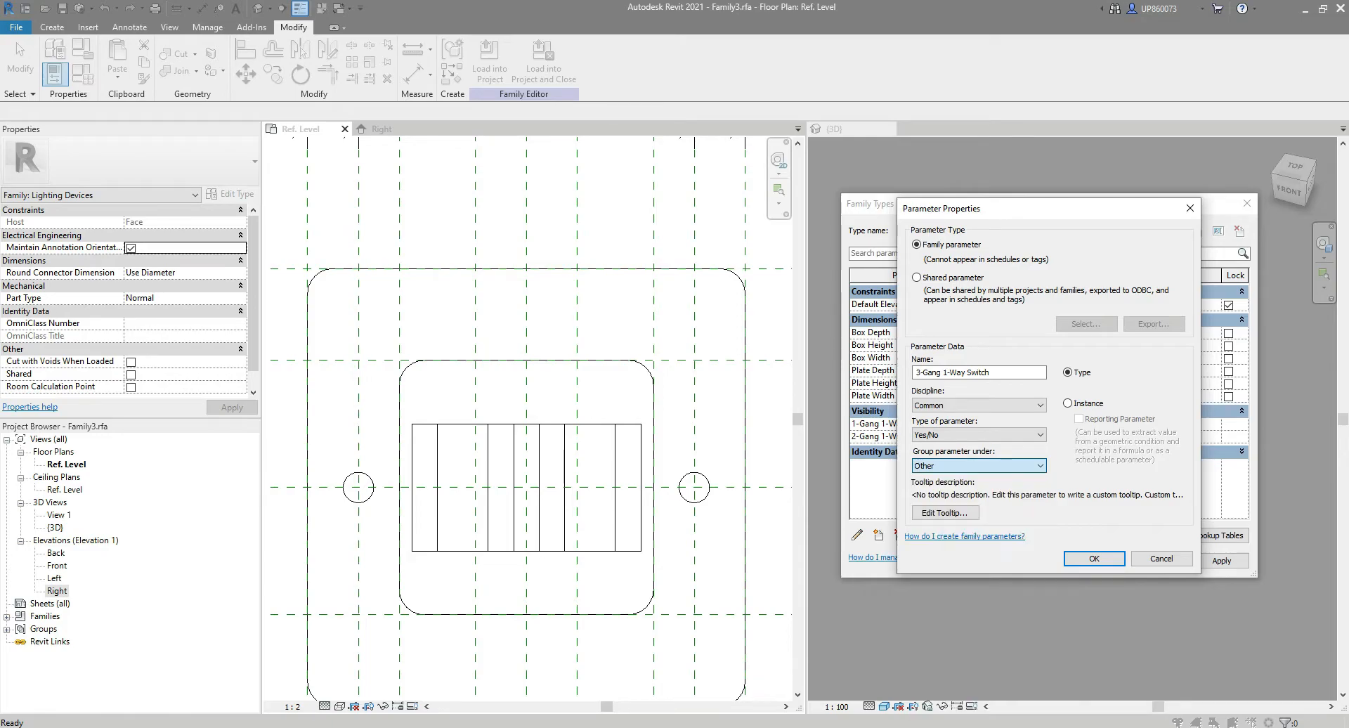
click(1089, 561)
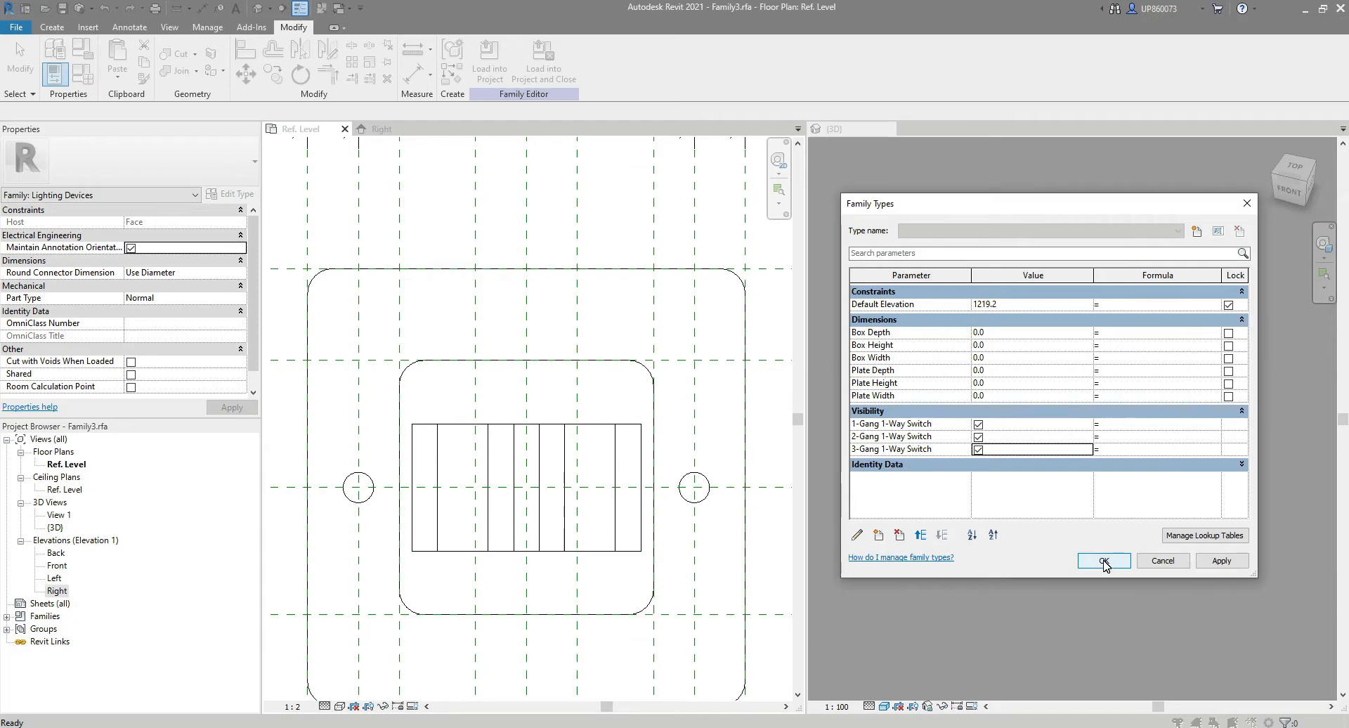
click(1104, 561)
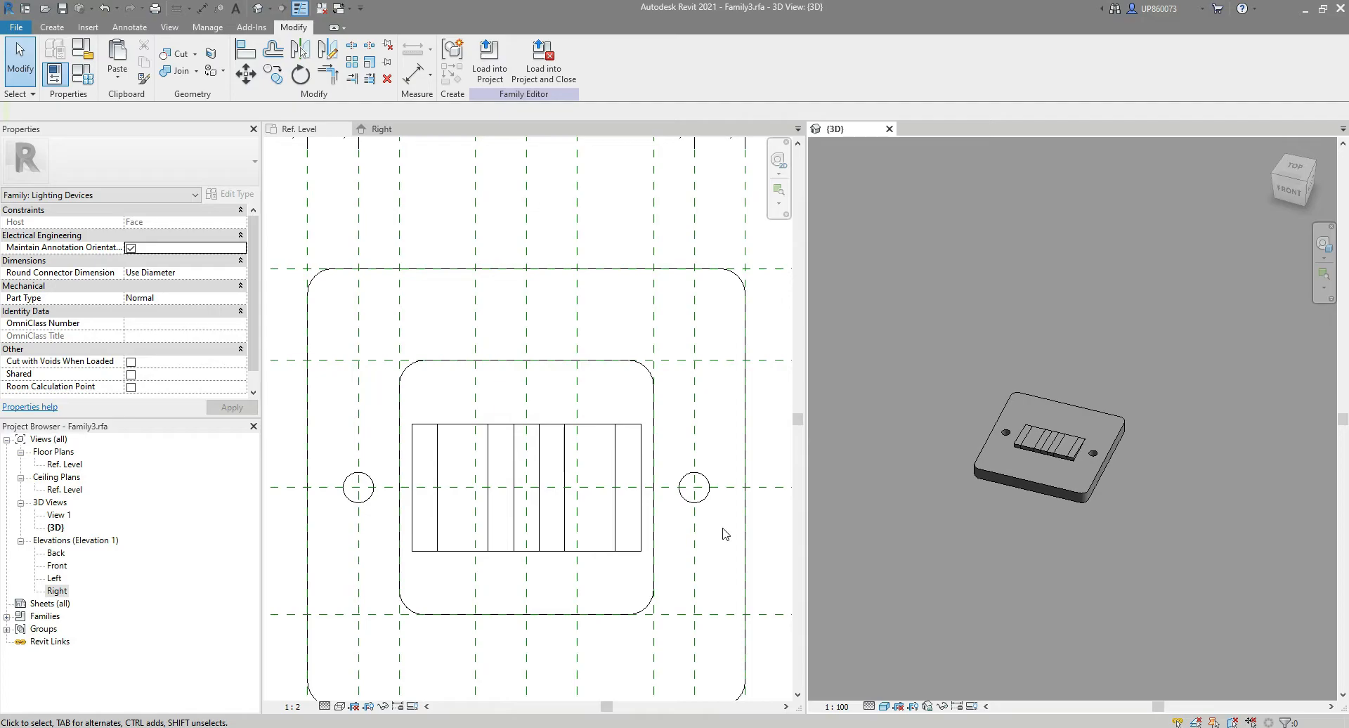
Place an aligned dimension above the plate between its two outer vertical reference planes to span the overall width.
scroll(726, 534, down, 5)
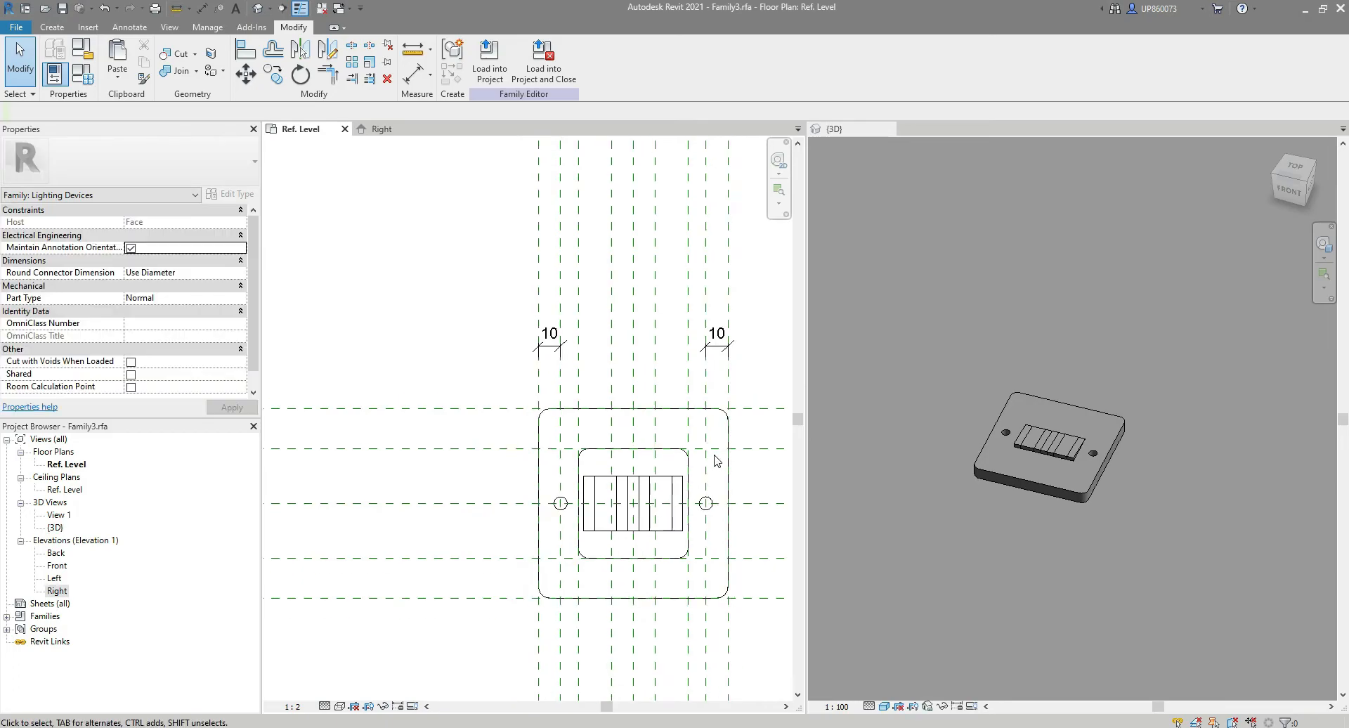
key(d)
key(i)
key(Escape)
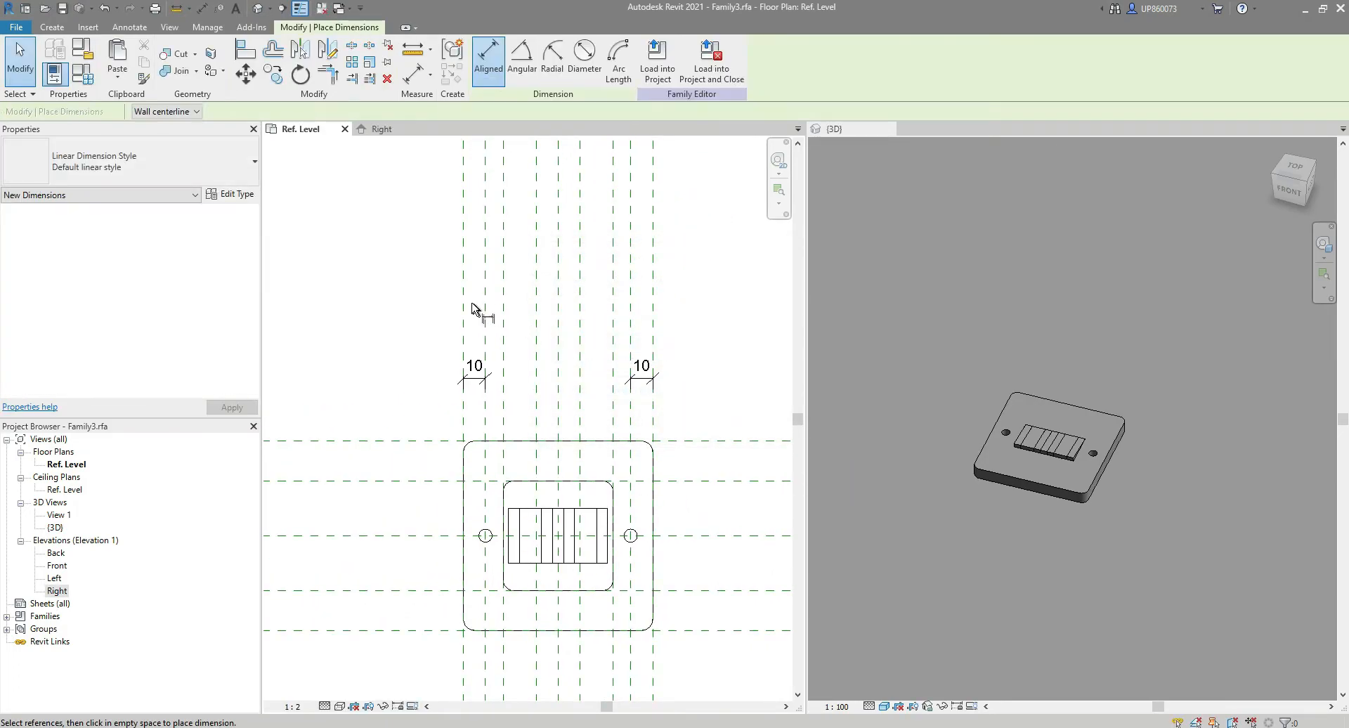
click(464, 303)
click(653, 304)
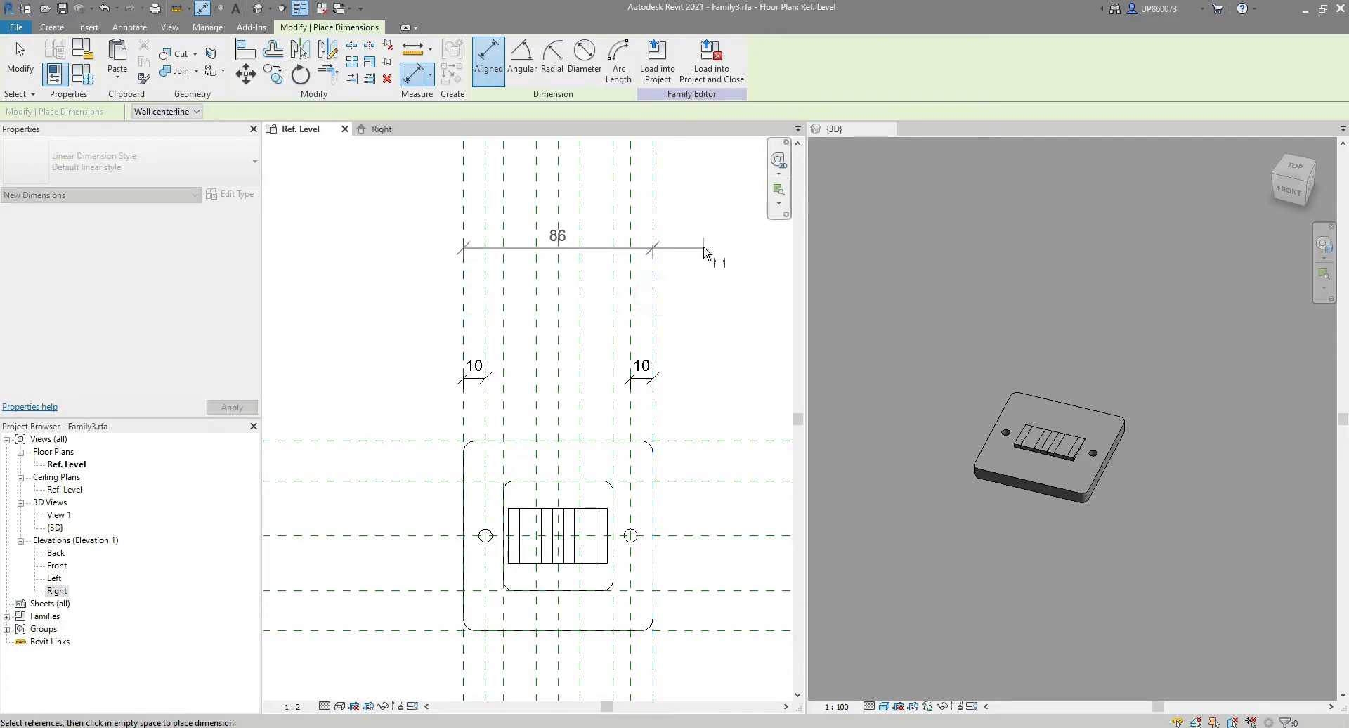
click(703, 246)
Dimension the plate's outer vertical reference planes through the centre plane and constrain the two segments as equal.
click(464, 302)
click(555, 310)
click(653, 310)
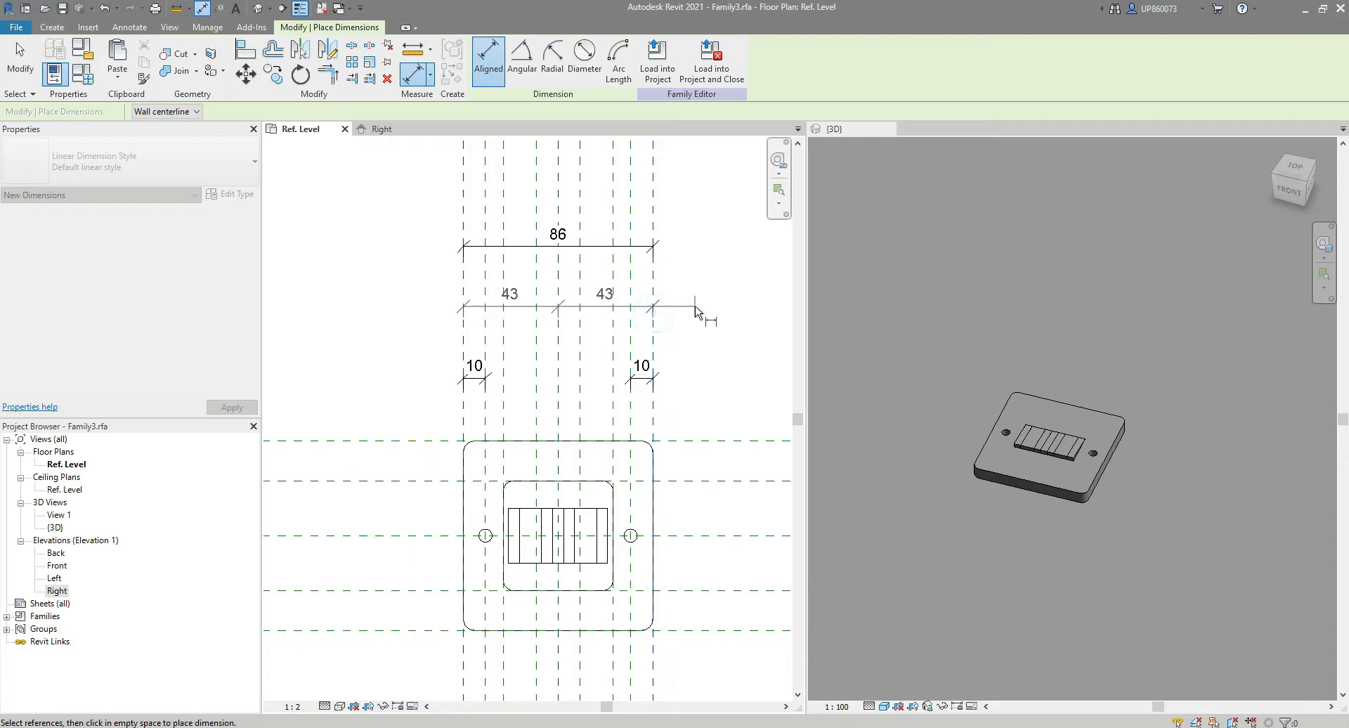
click(695, 307)
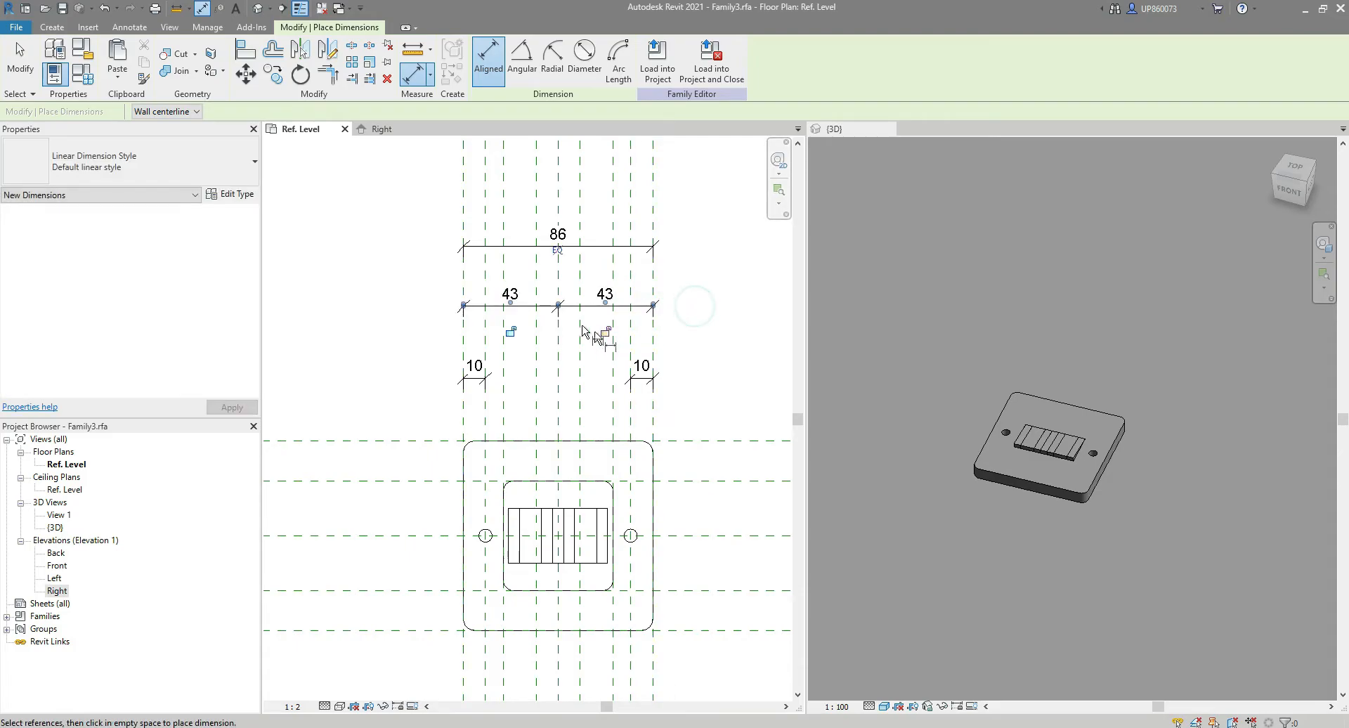
click(558, 250)
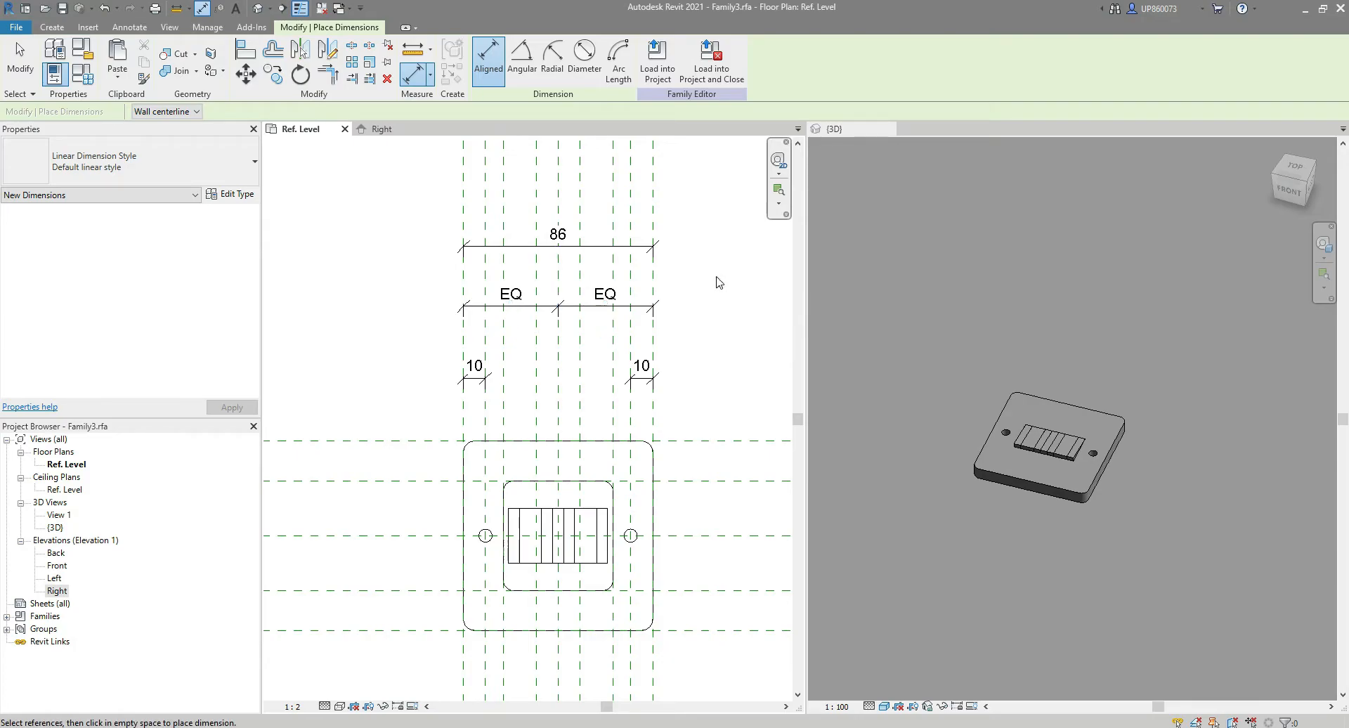
key(Escape)
key(Escape)
Label the overall horizontal plate dimension with the Plate Width parameter.
click(582, 248)
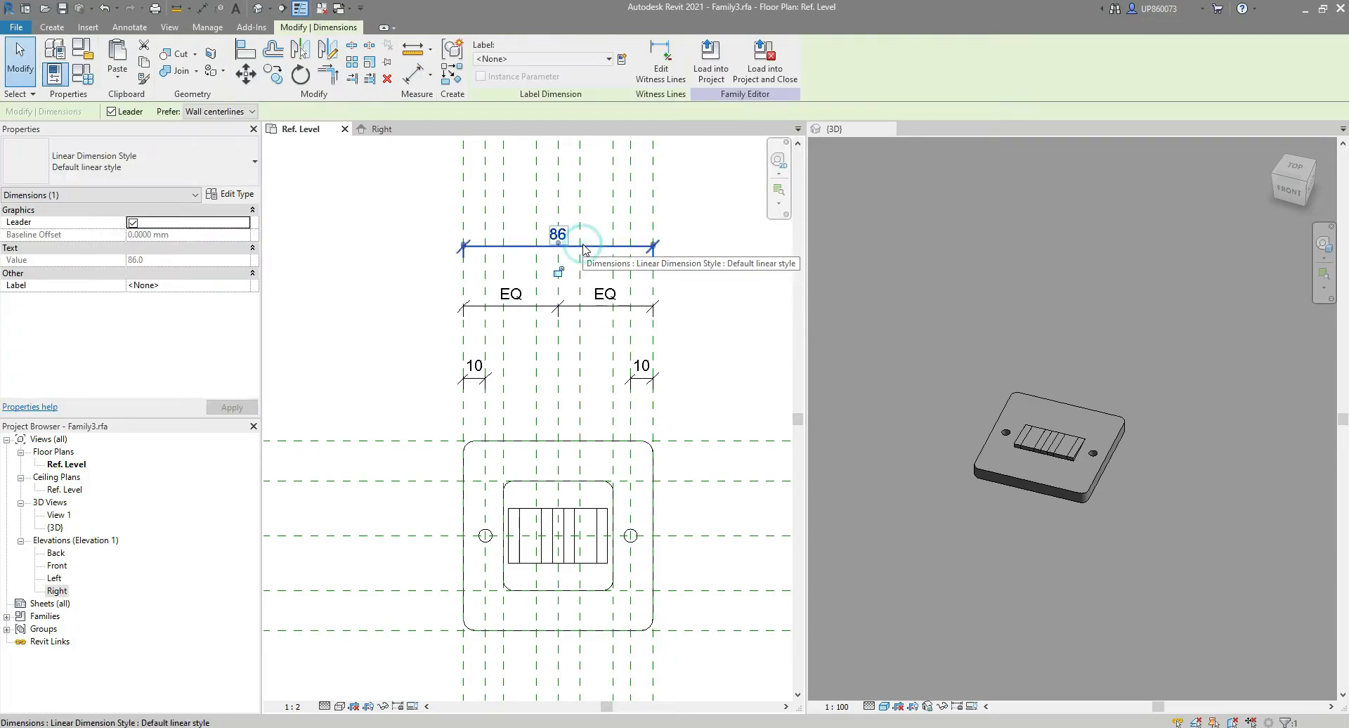
click(578, 61)
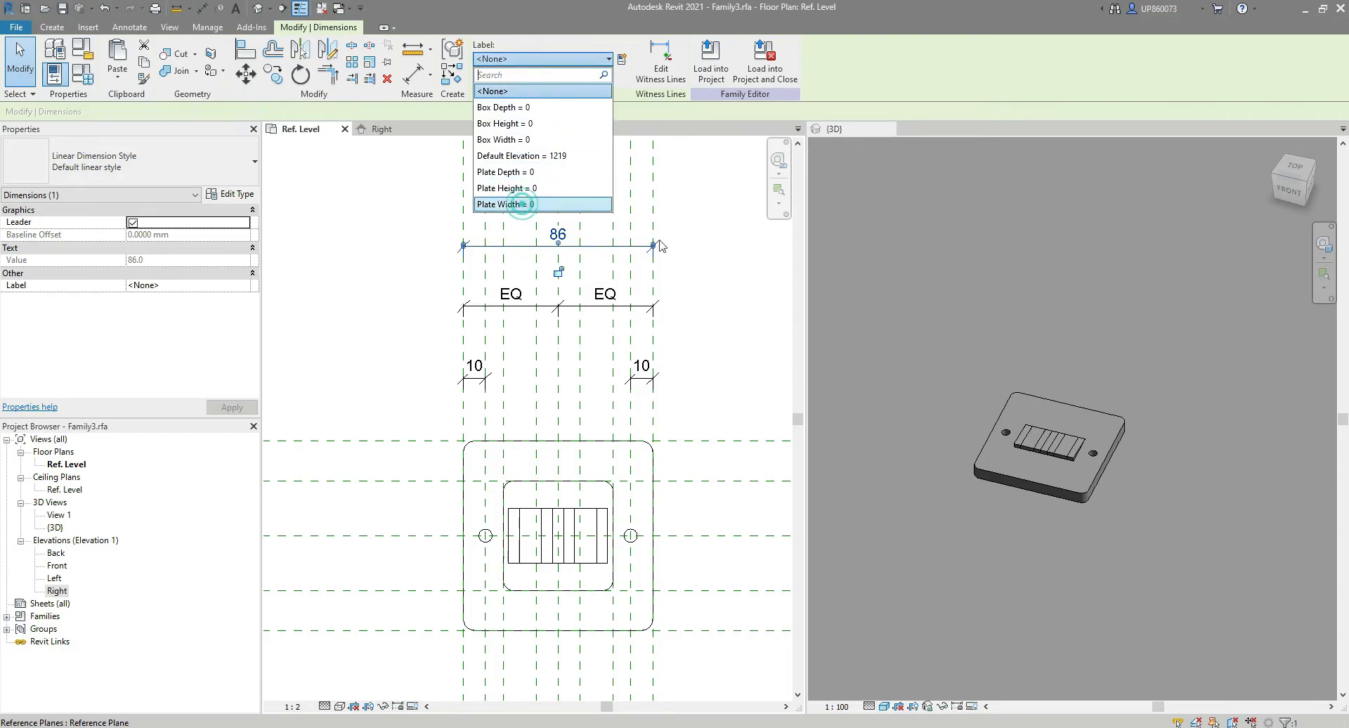
click(523, 205)
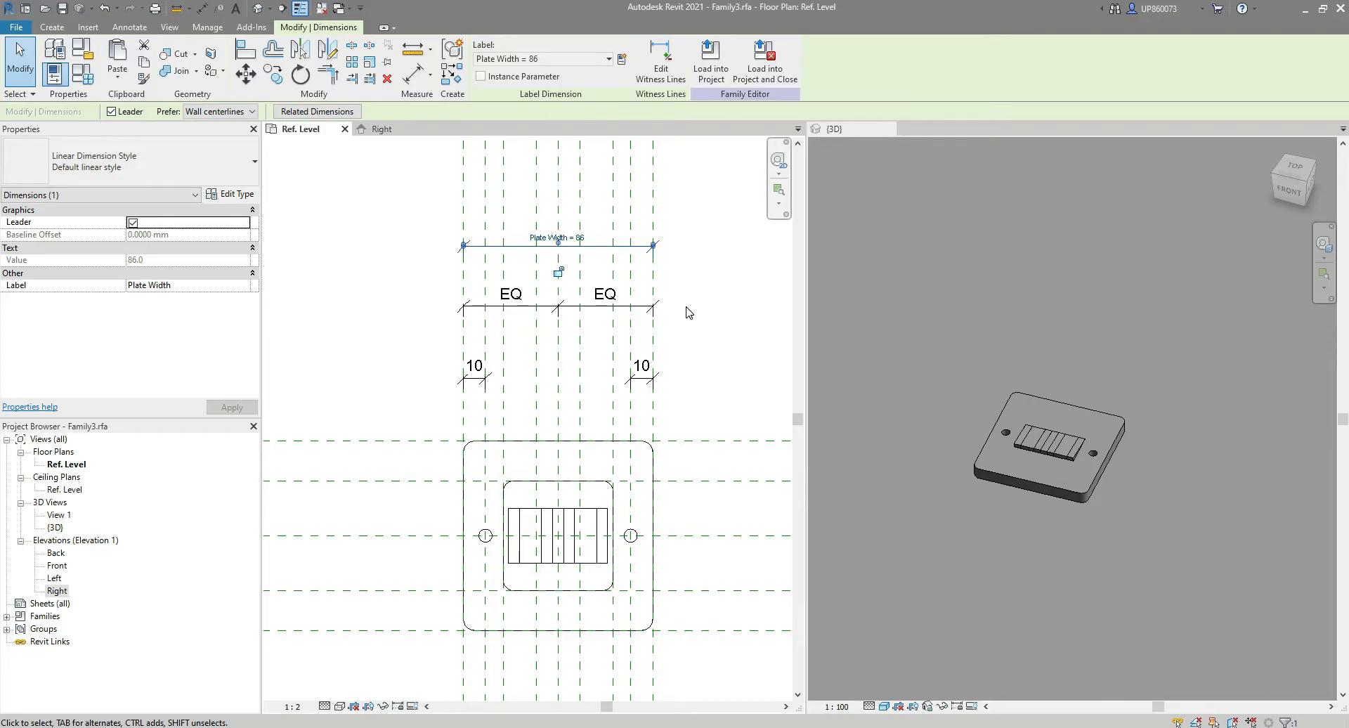
key(Escape)
Place an aligned dimension beside the plate between its outer horizontal reference planes to span the overall height.
key(d)
key(i)
middle_drag(392, 641, 423, 588)
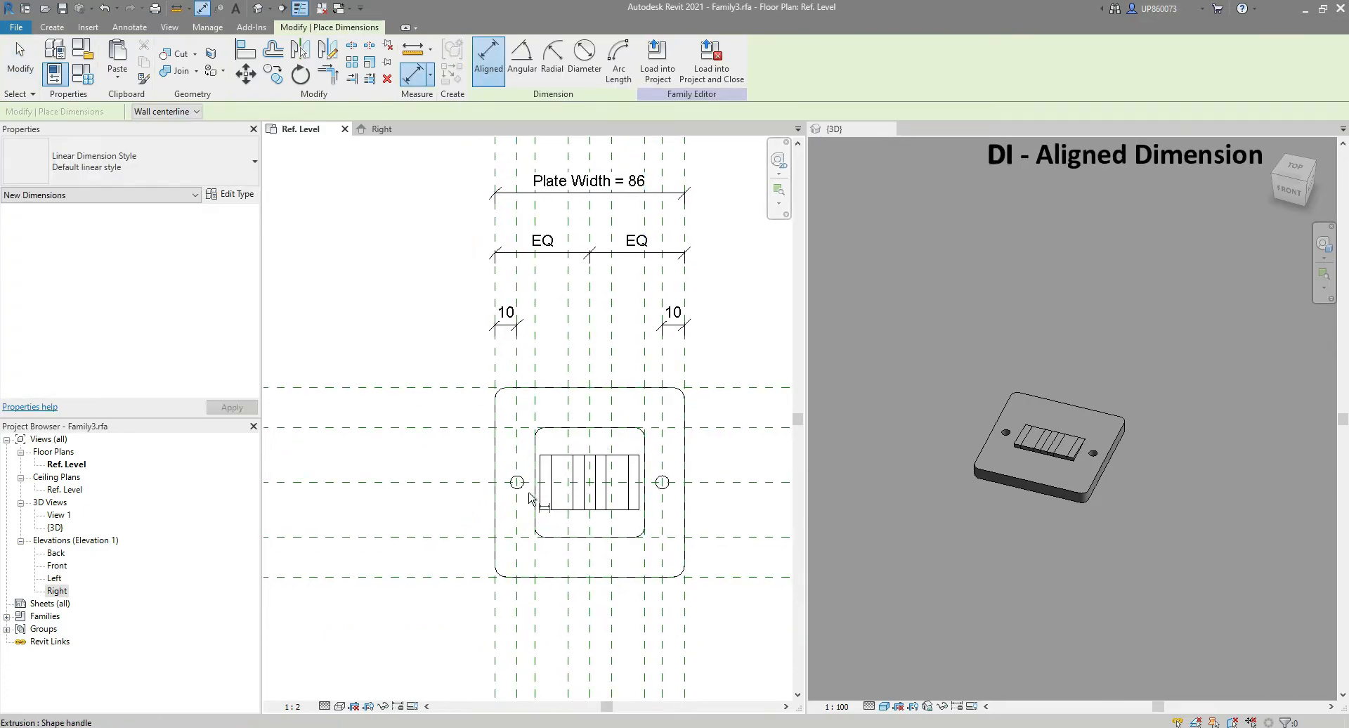
click(422, 579)
click(416, 389)
click(319, 346)
Dimension the plate's outer horizontal reference planes through the centre plane and constrain the two segments as equal.
click(409, 577)
click(395, 482)
click(385, 387)
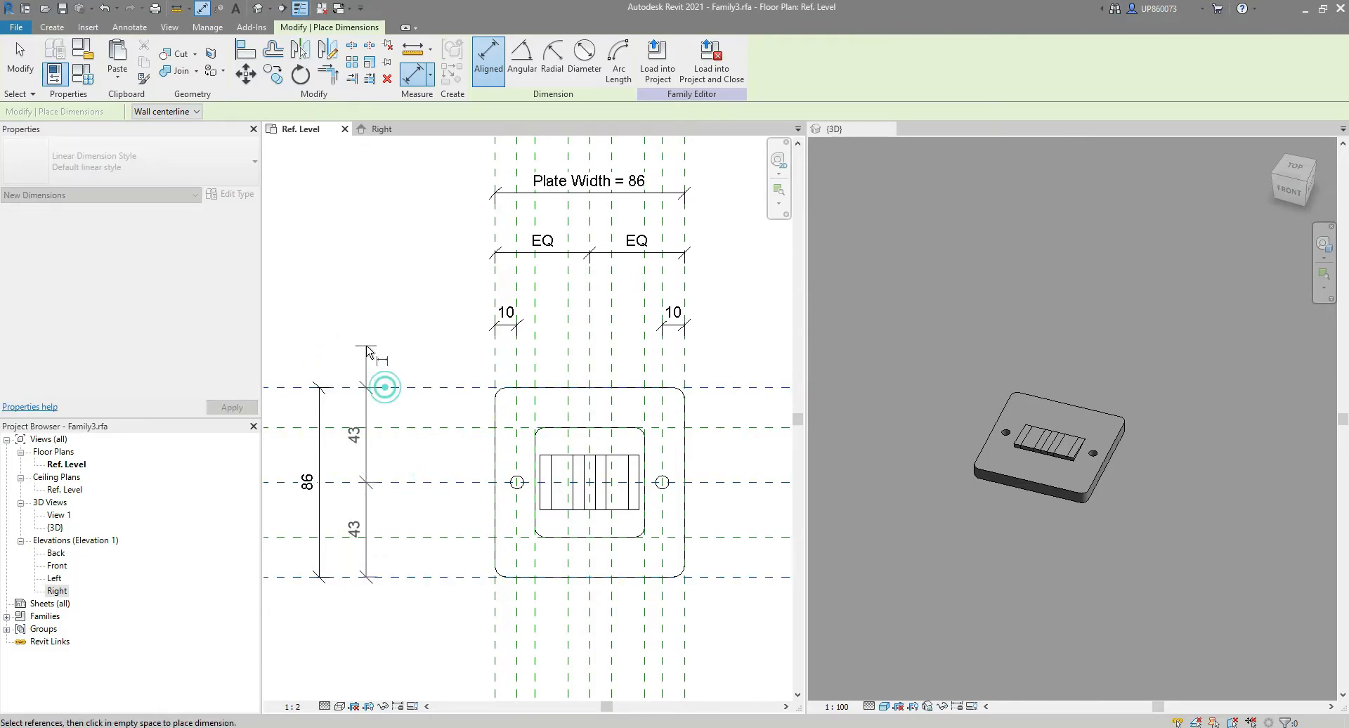
click(366, 351)
middle_drag(450, 522, 467, 522)
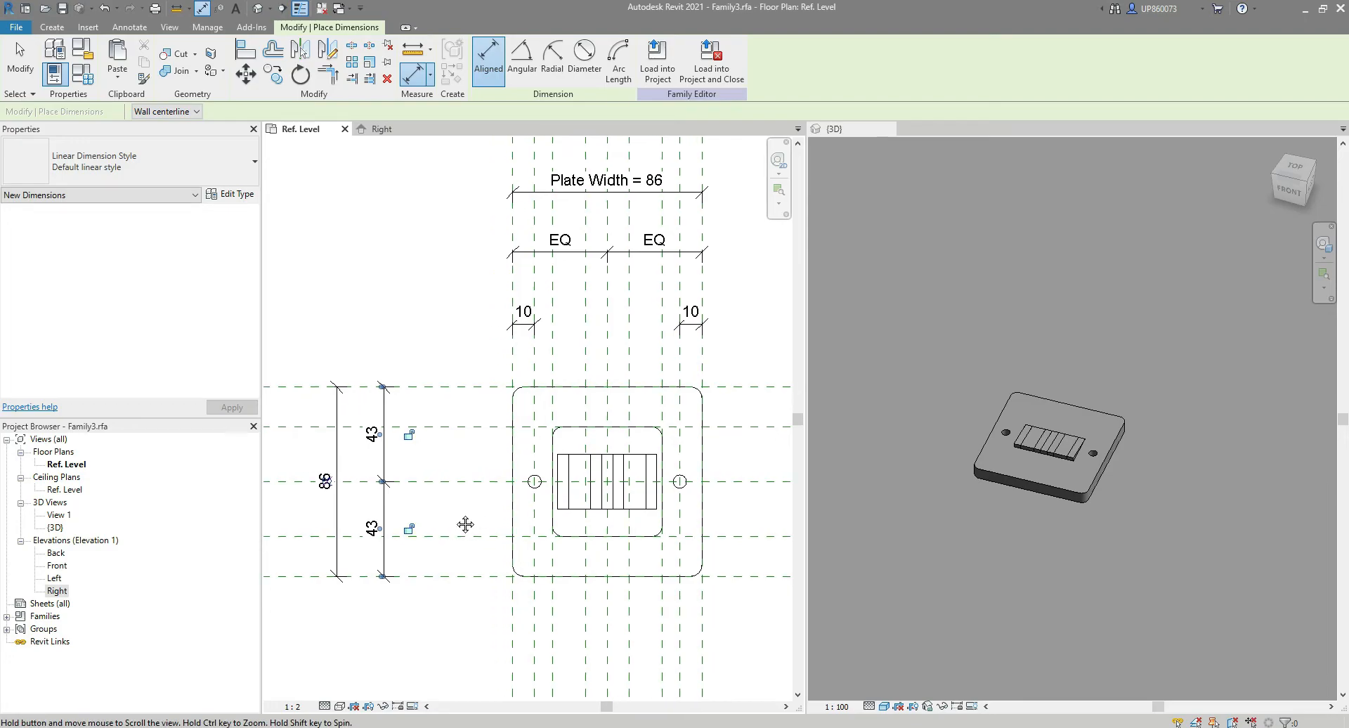
click(326, 483)
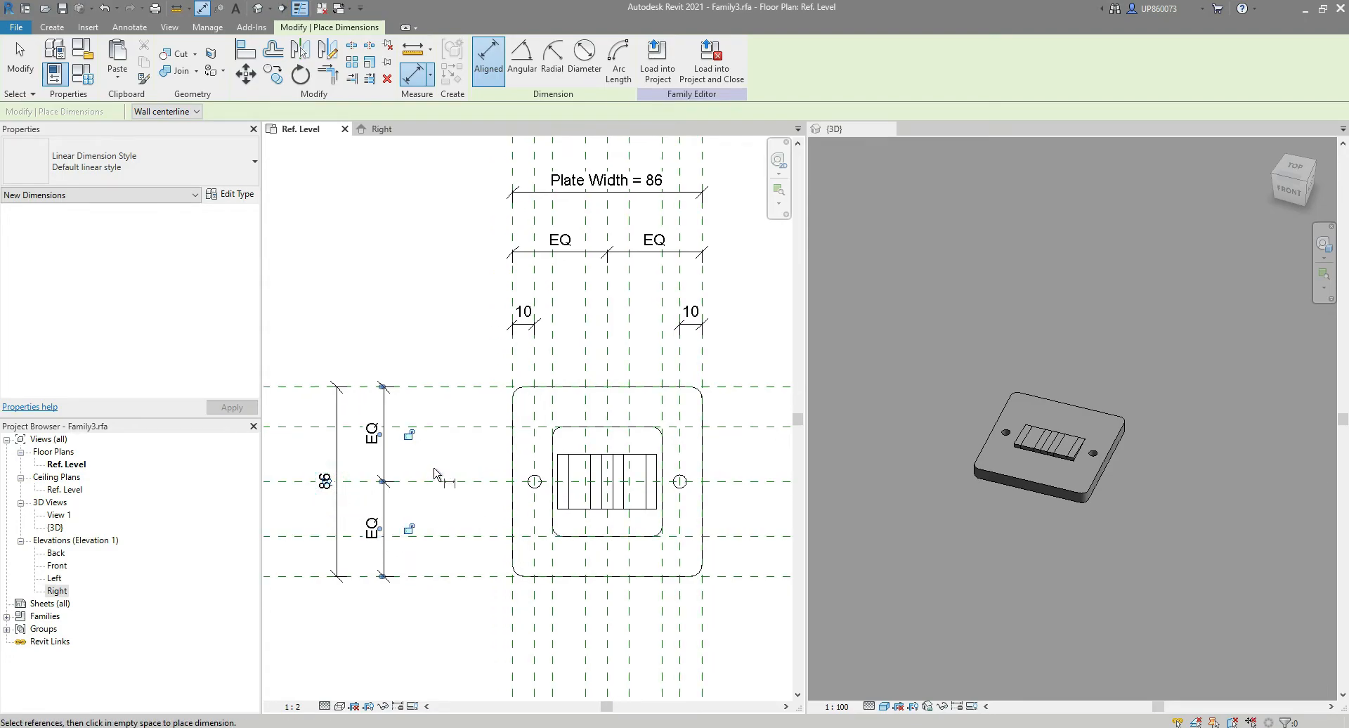
key(Escape)
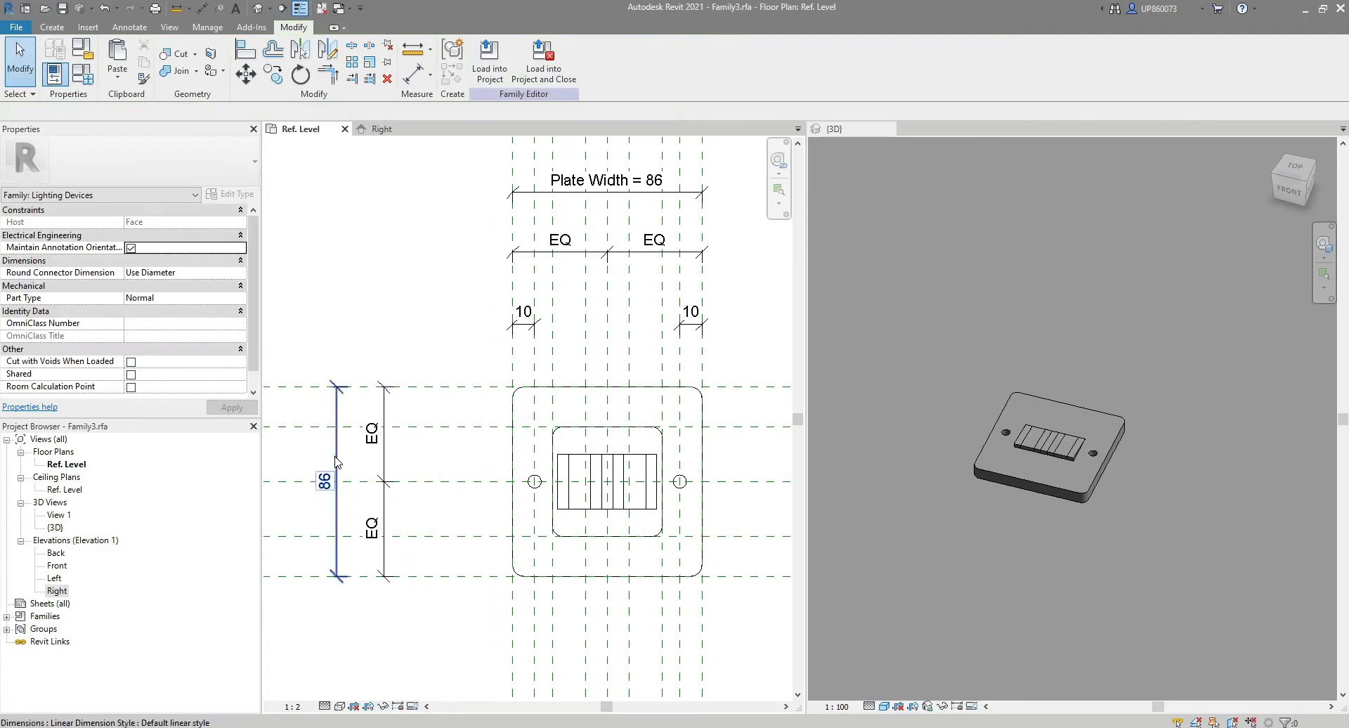
Label the overall vertical plate dimension with the Plate Height parameter.
click(337, 461)
click(529, 59)
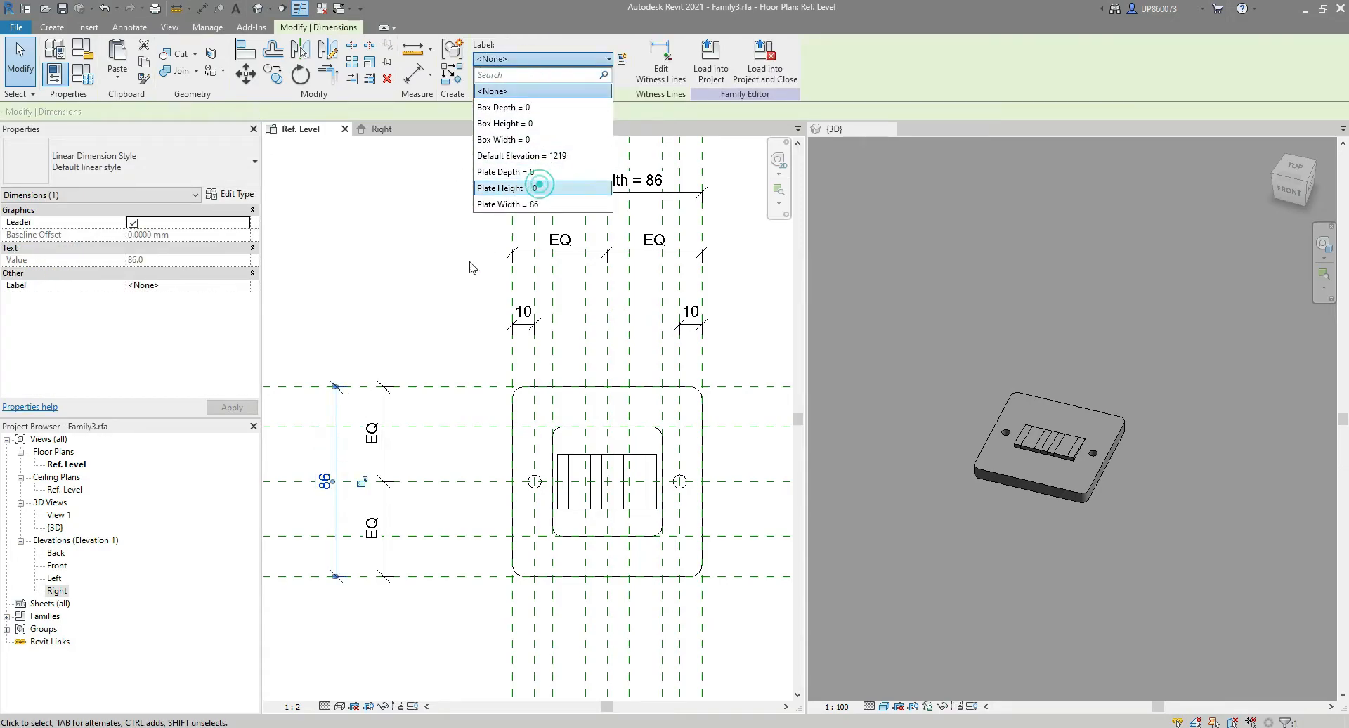
click(534, 188)
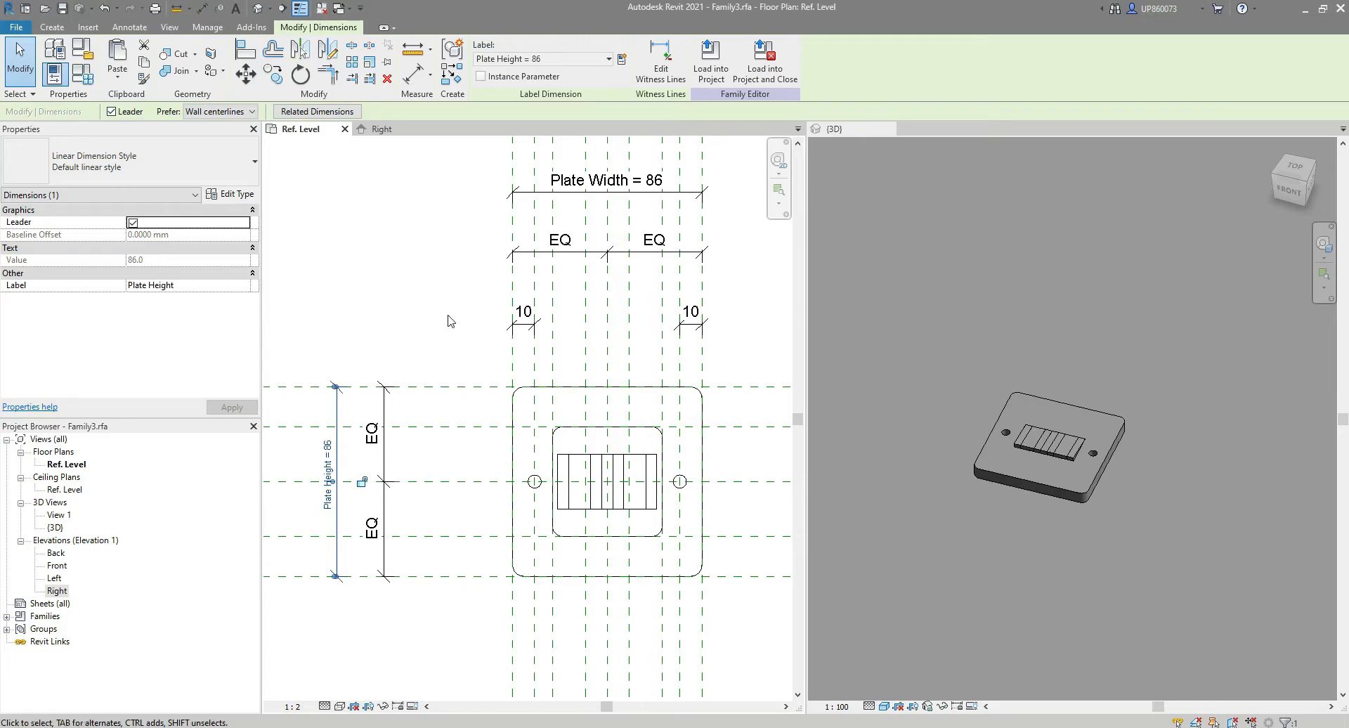
click(447, 324)
Move the two 10 mm screw hole offset dimensions down, closer to the plate's upper edge.
middle_drag(446, 327, 366, 336)
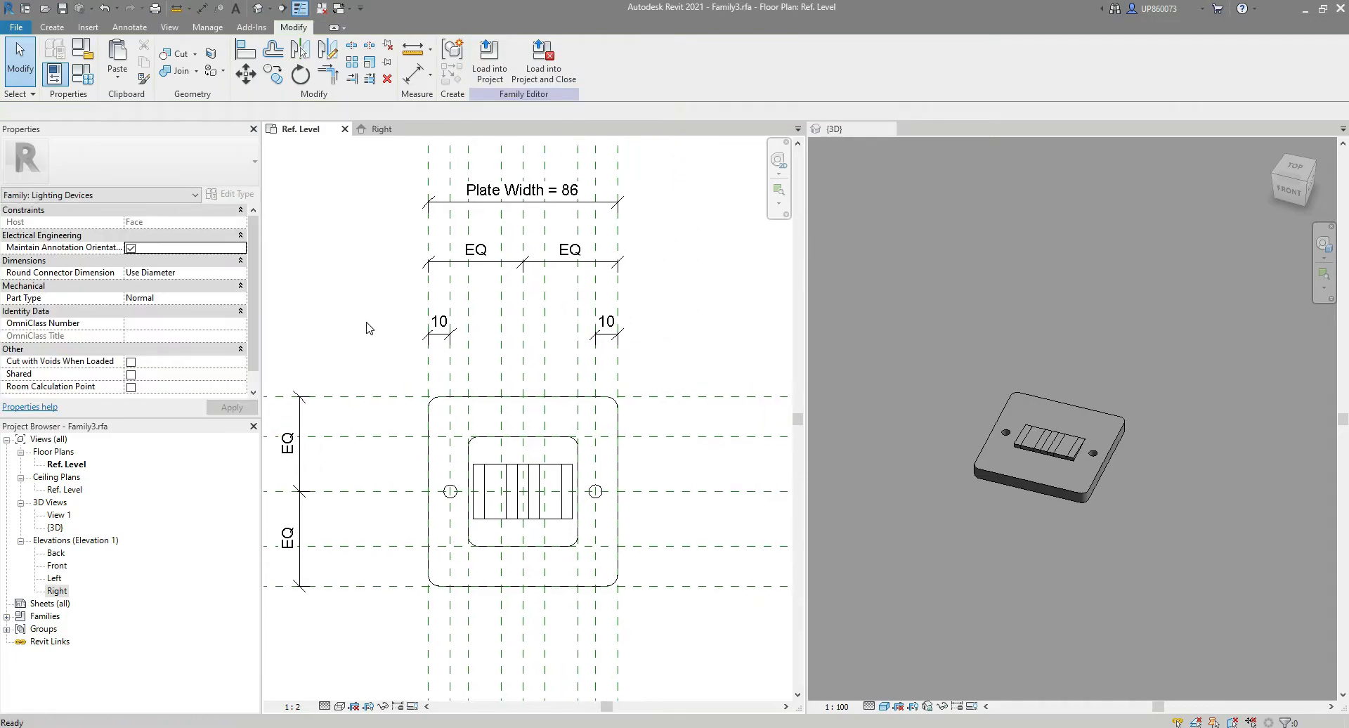
drag(362, 296, 697, 370)
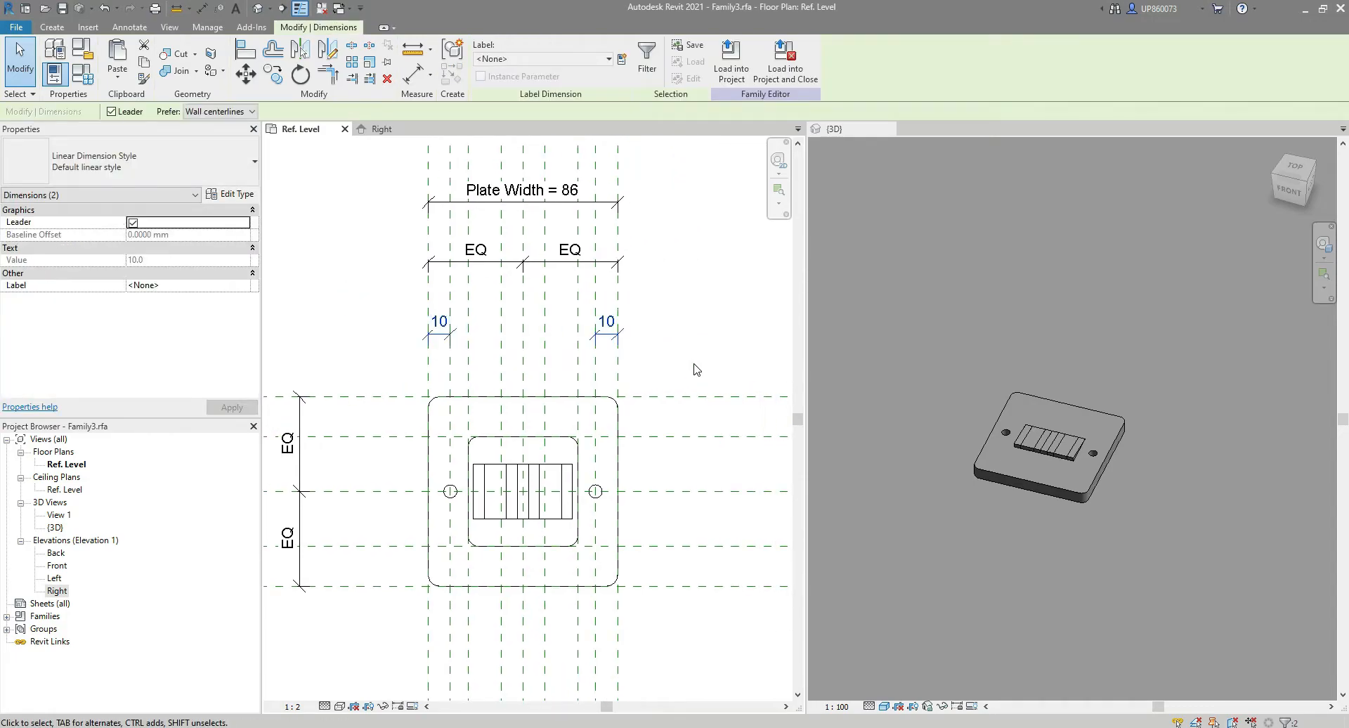
key(Up)
key(Down)
key(Down)
key(Down)
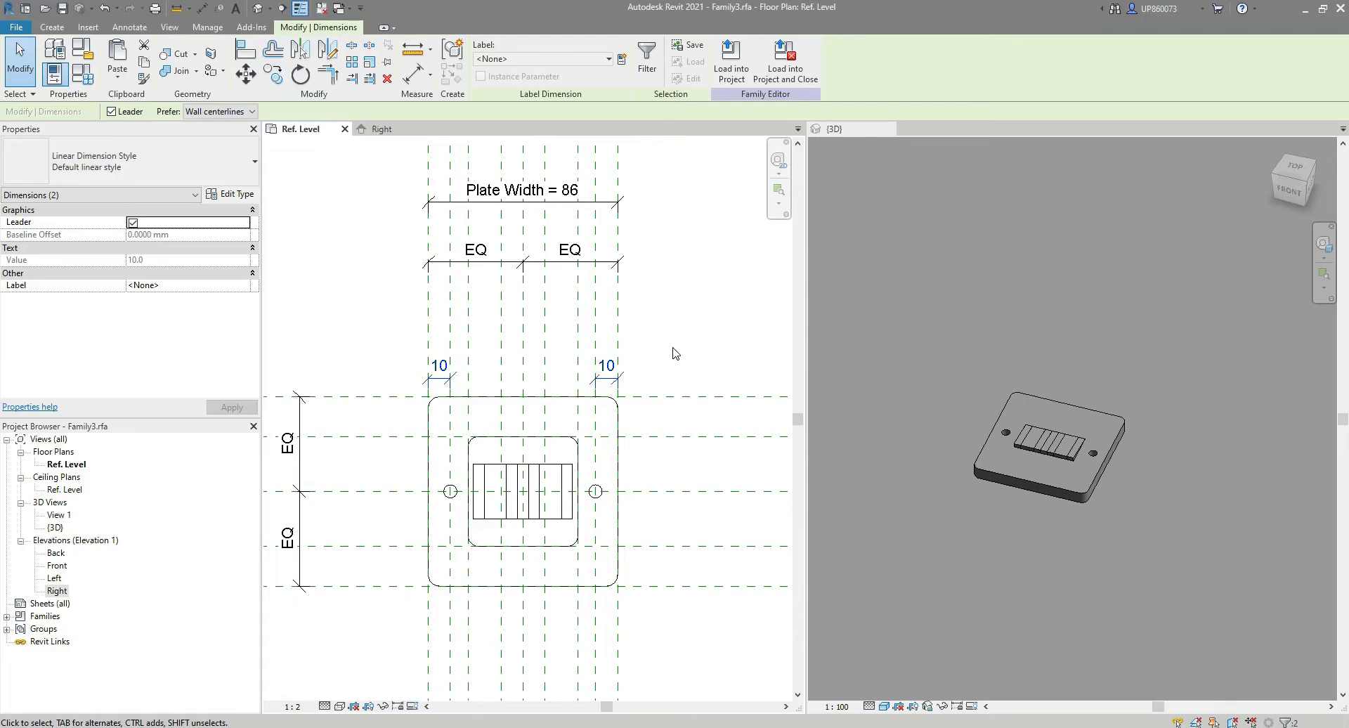
key(Escape)
Place an aligned dimension between the two vertical reference planes at the sides of the box to span its width.
key(d)
key(i)
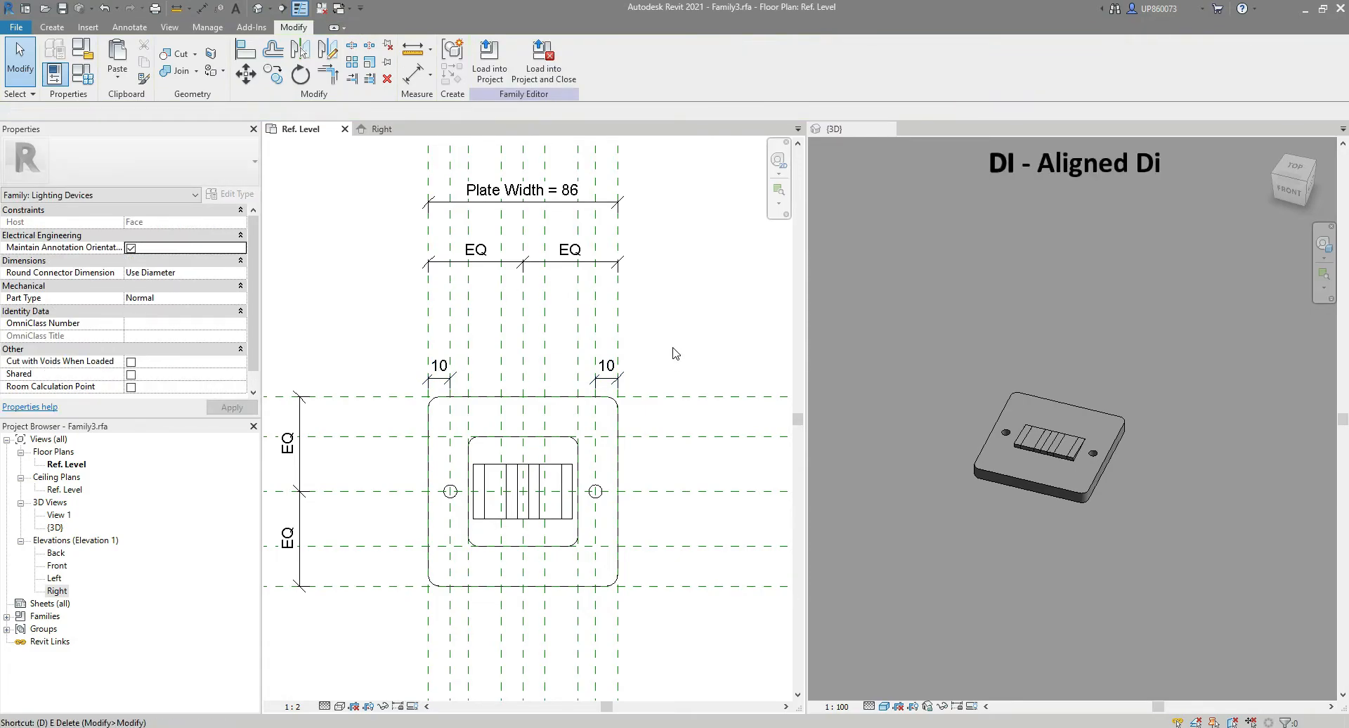
scroll(470, 333, up, 3)
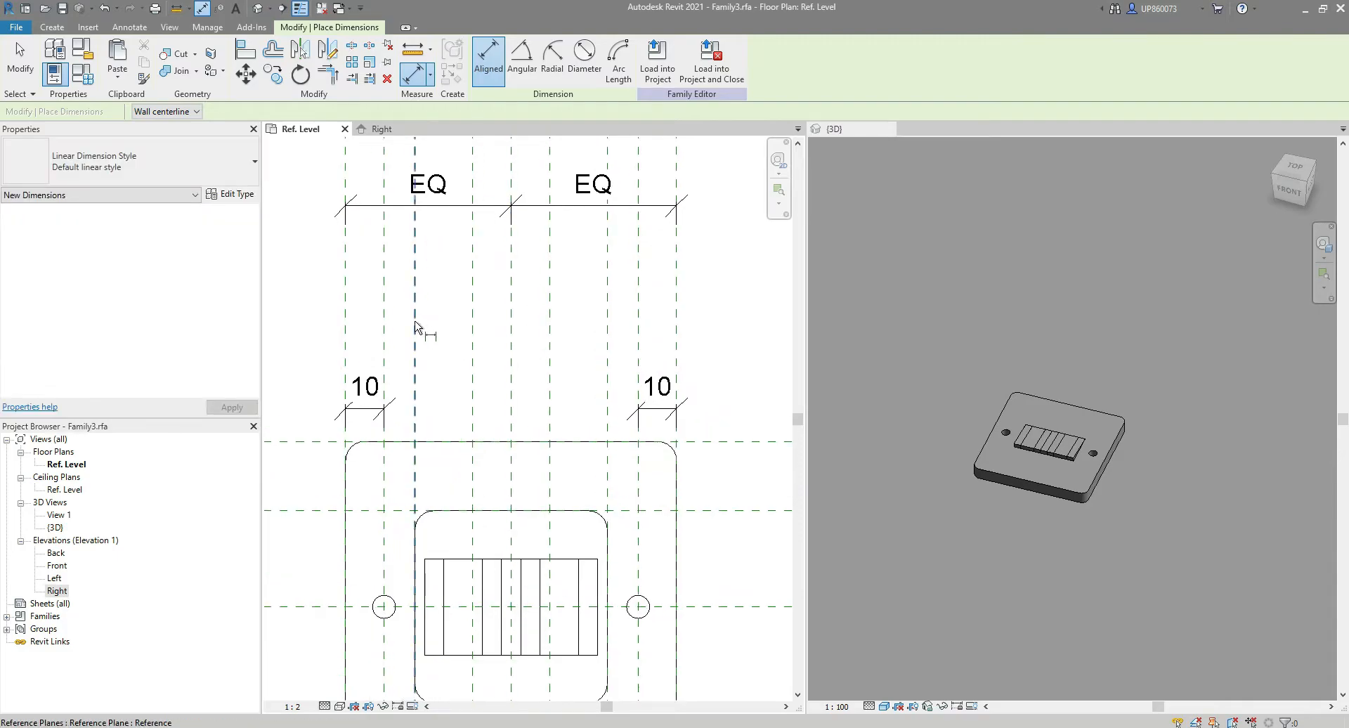
click(415, 330)
click(607, 328)
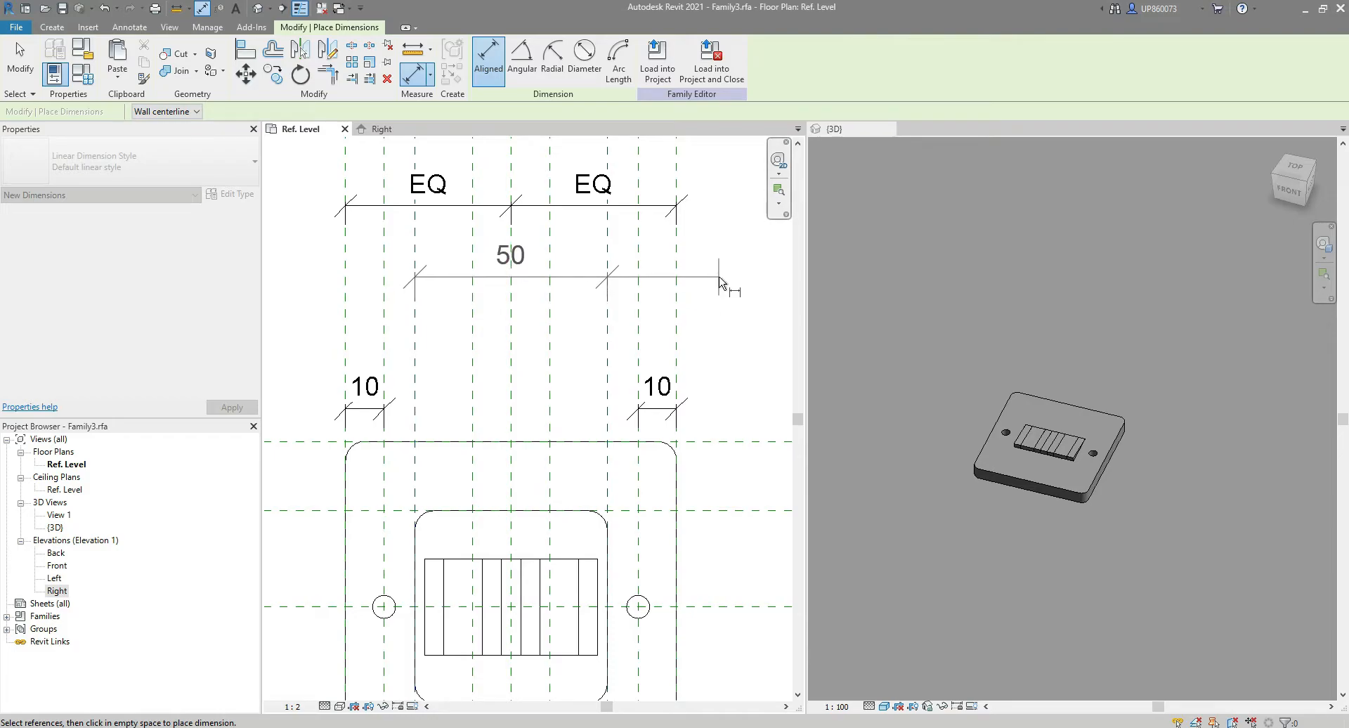
click(717, 288)
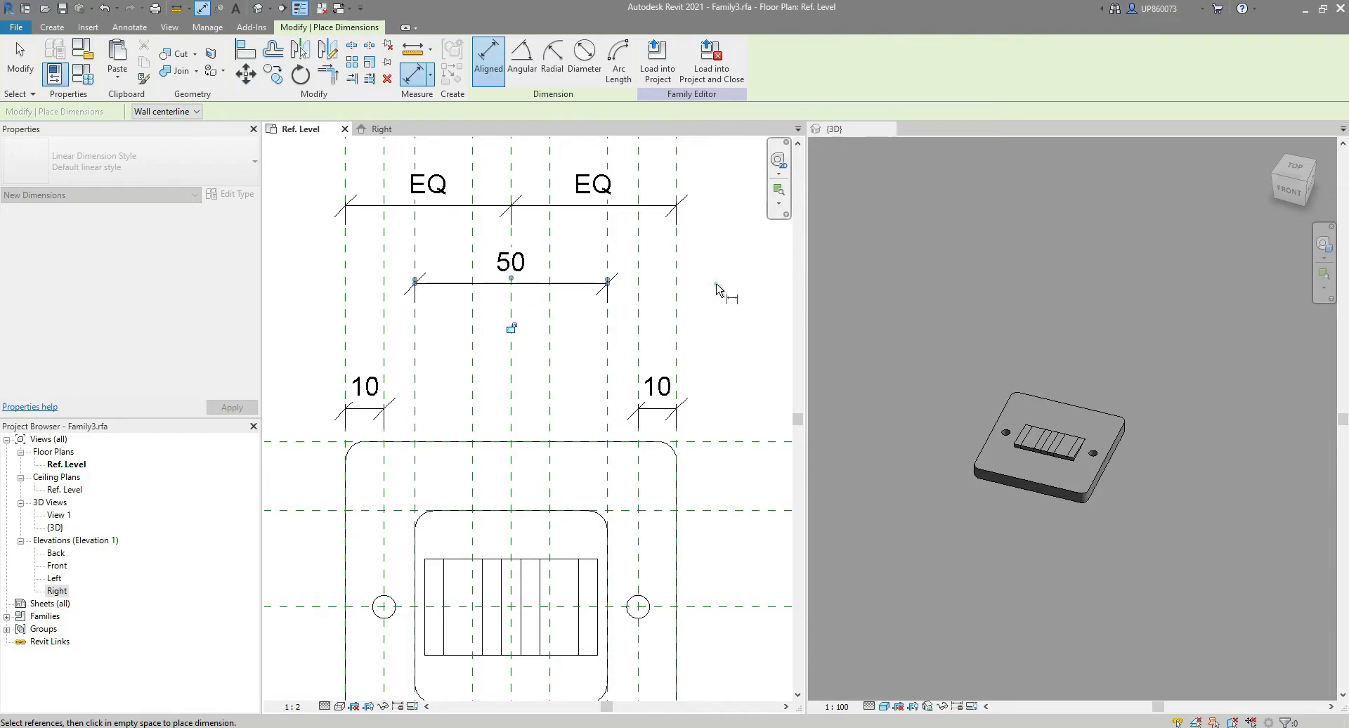
Dimension the box's vertical side reference planes through the centre plane and constrain the two segments as equal.
click(415, 364)
click(511, 372)
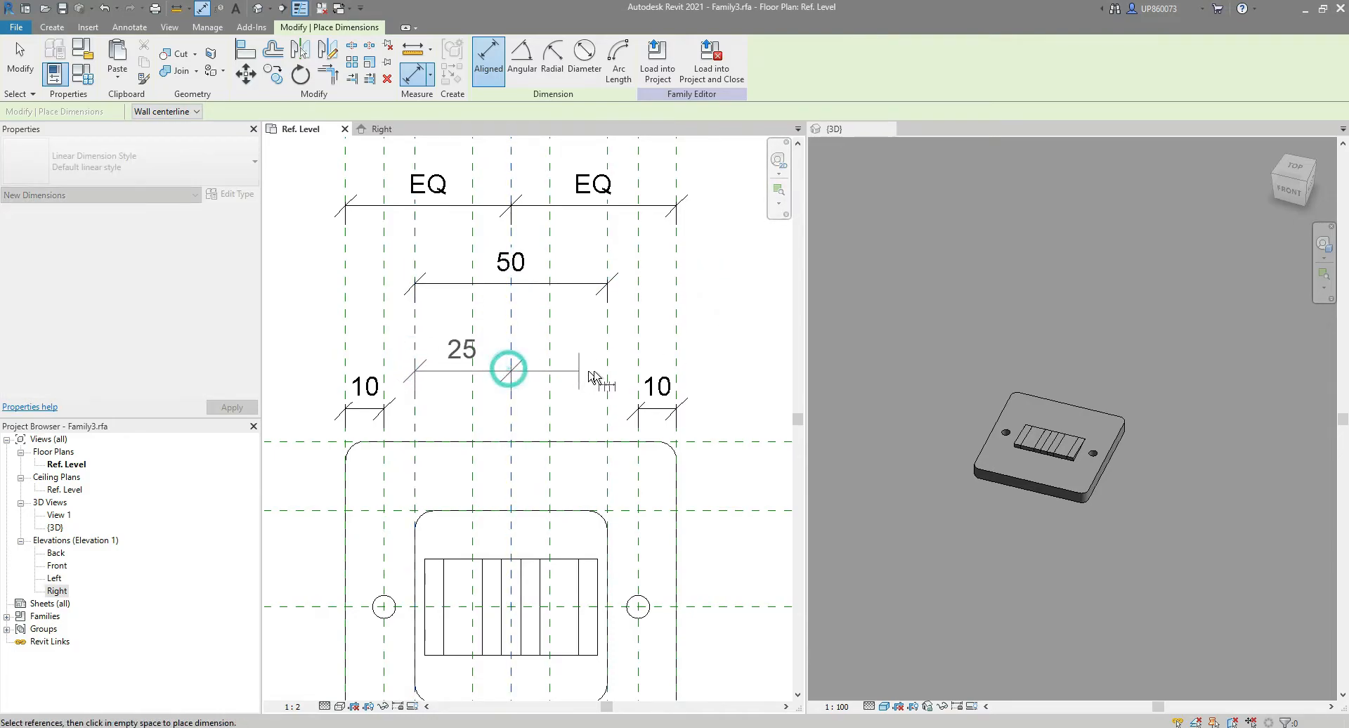
click(608, 371)
click(709, 362)
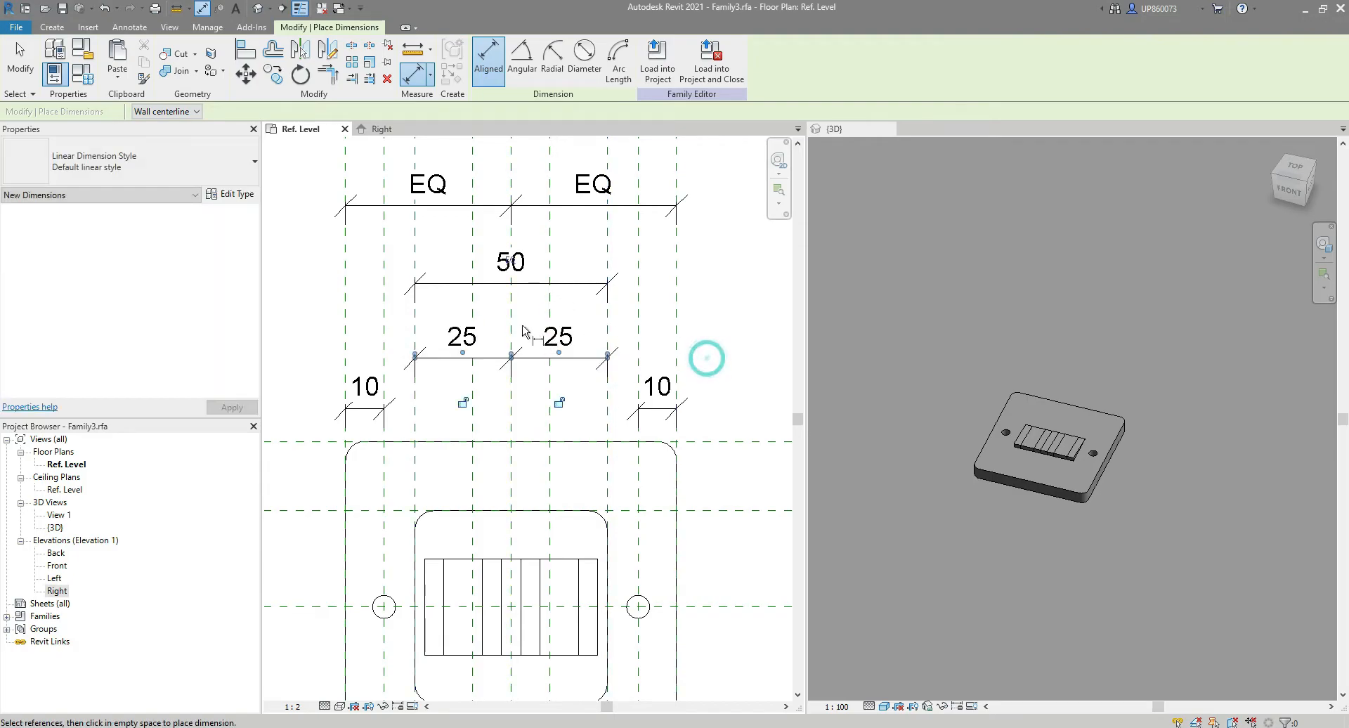
click(513, 261)
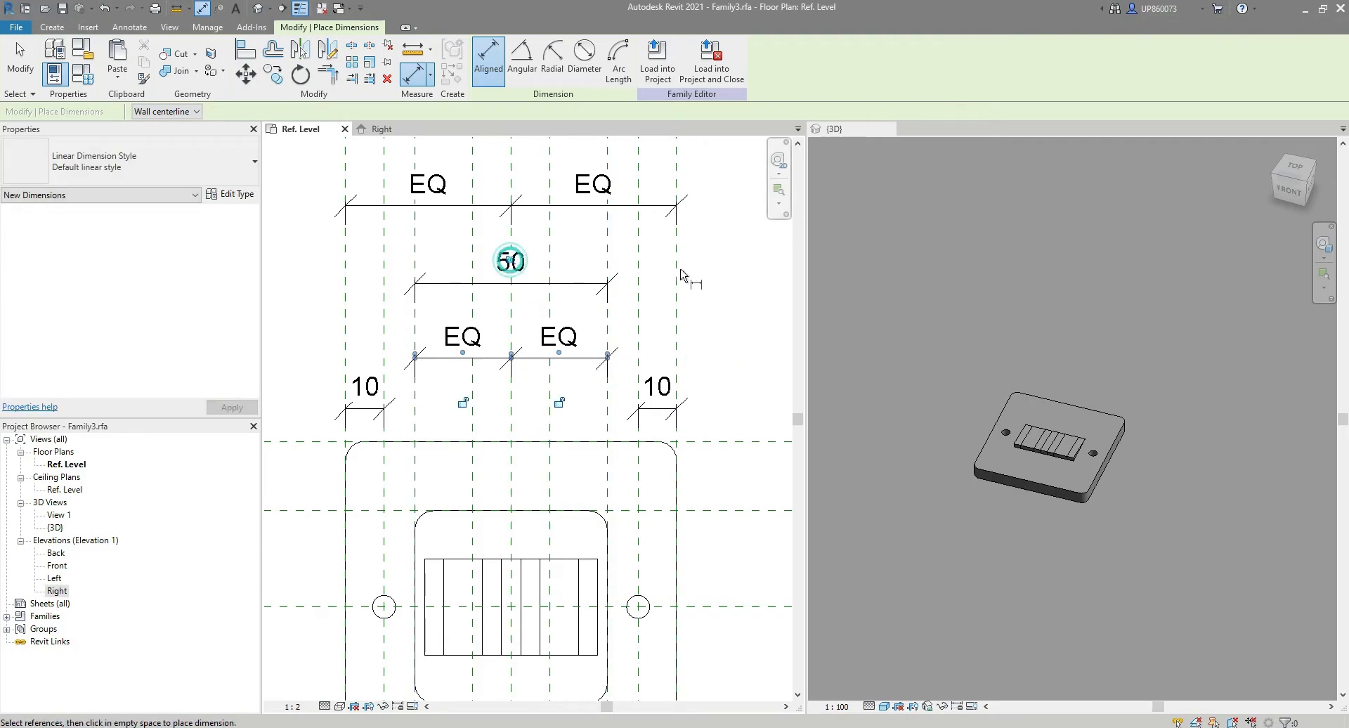
key(Escape)
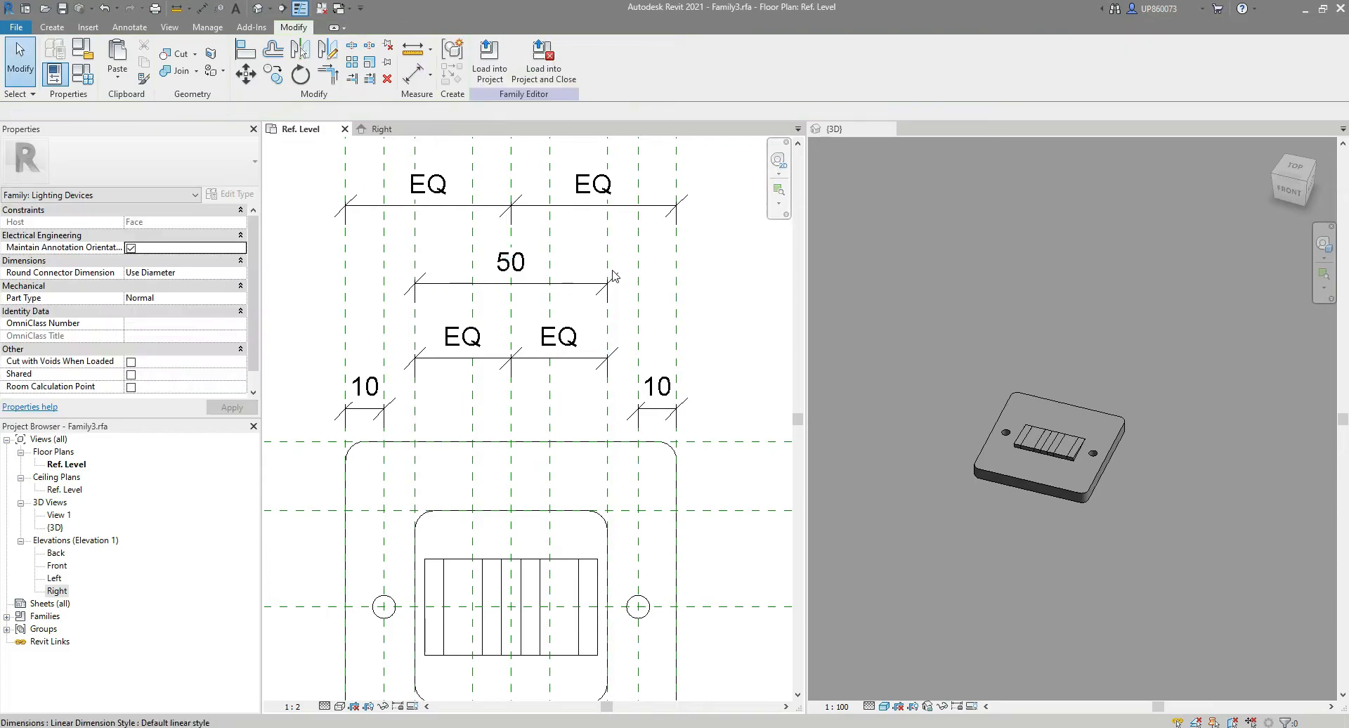
Label the overall horizontal box dimension with the Box Width parameter.
click(579, 283)
click(552, 60)
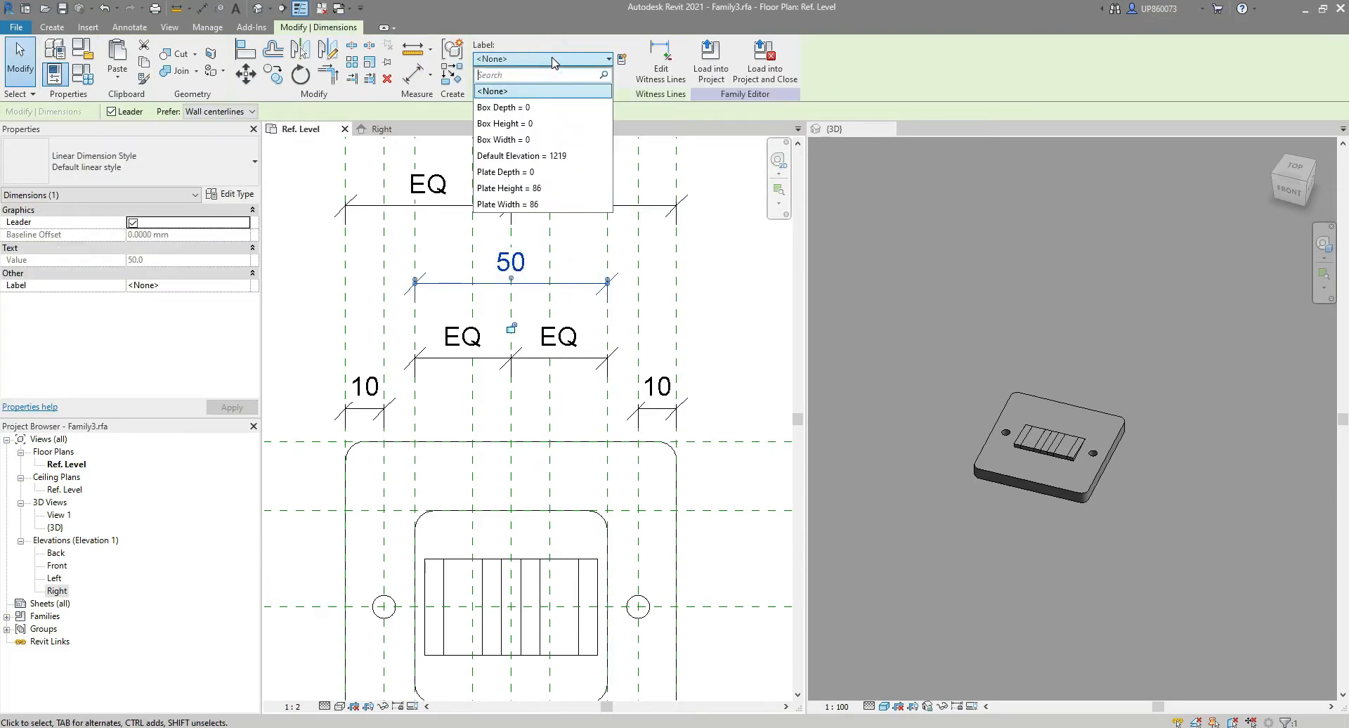
click(534, 140)
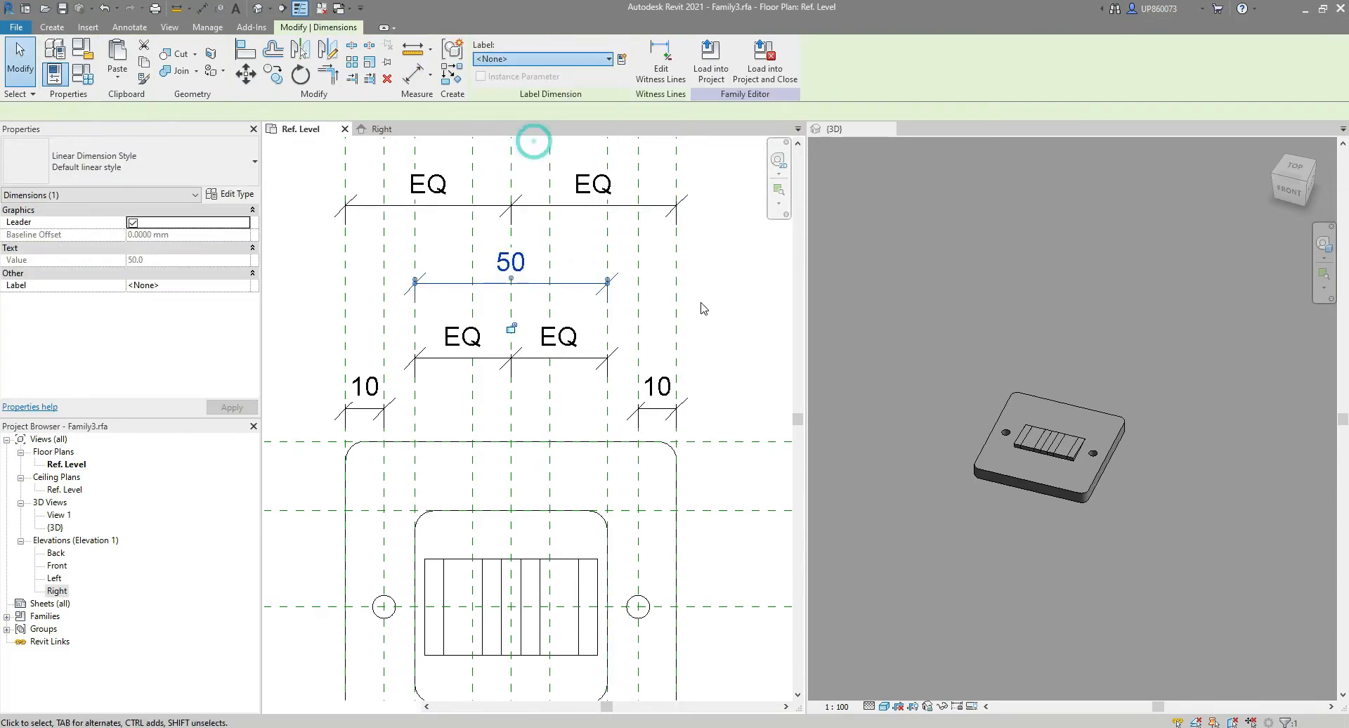
scroll(702, 300, down, 2)
key(Escape)
Place an aligned dimension between the two horizontal reference planes at the box's upper and lower edges to span its height.
middle_drag(480, 462, 587, 409)
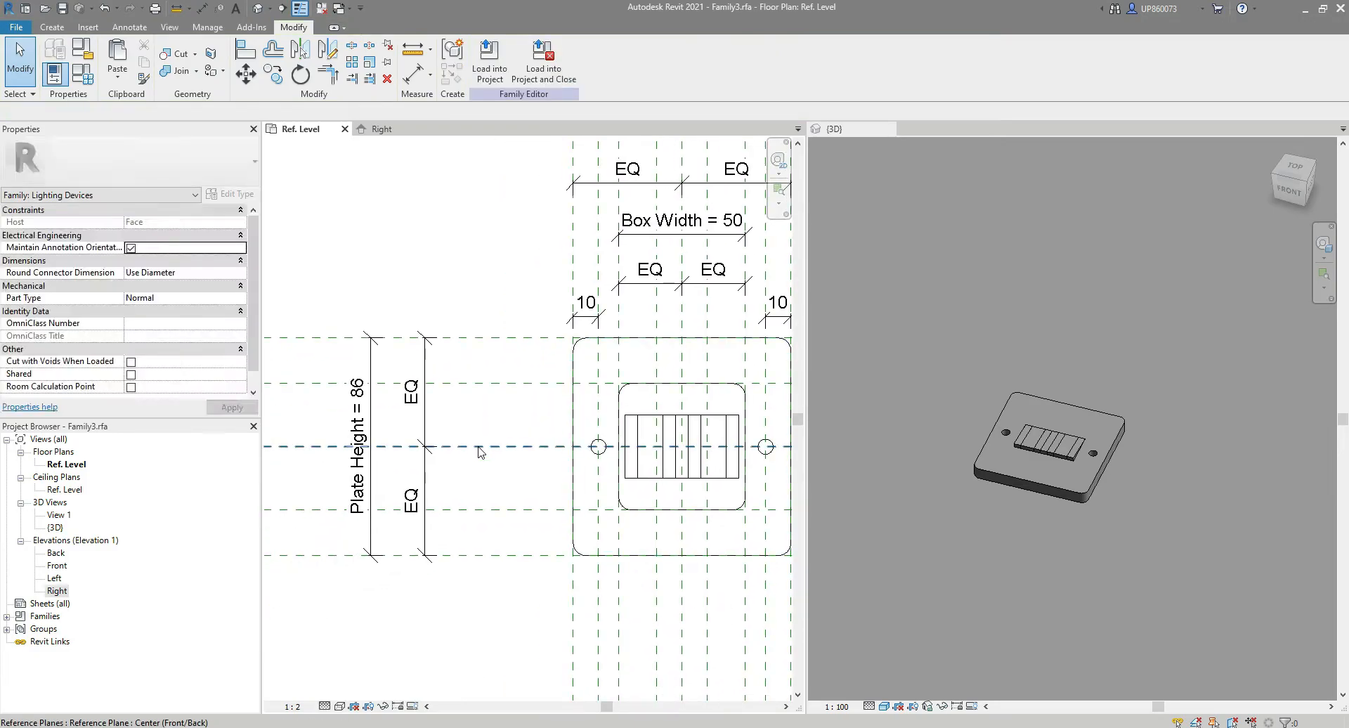
key(d)
key(i)
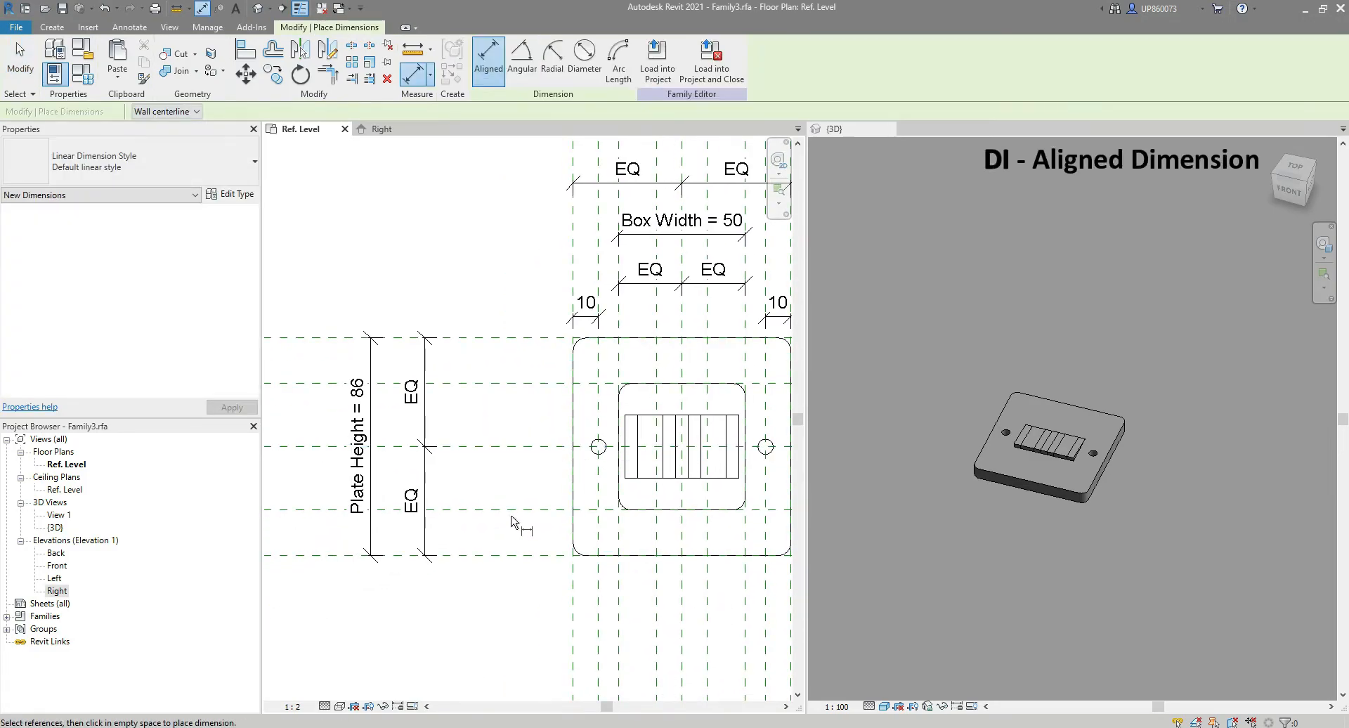
click(504, 509)
click(497, 383)
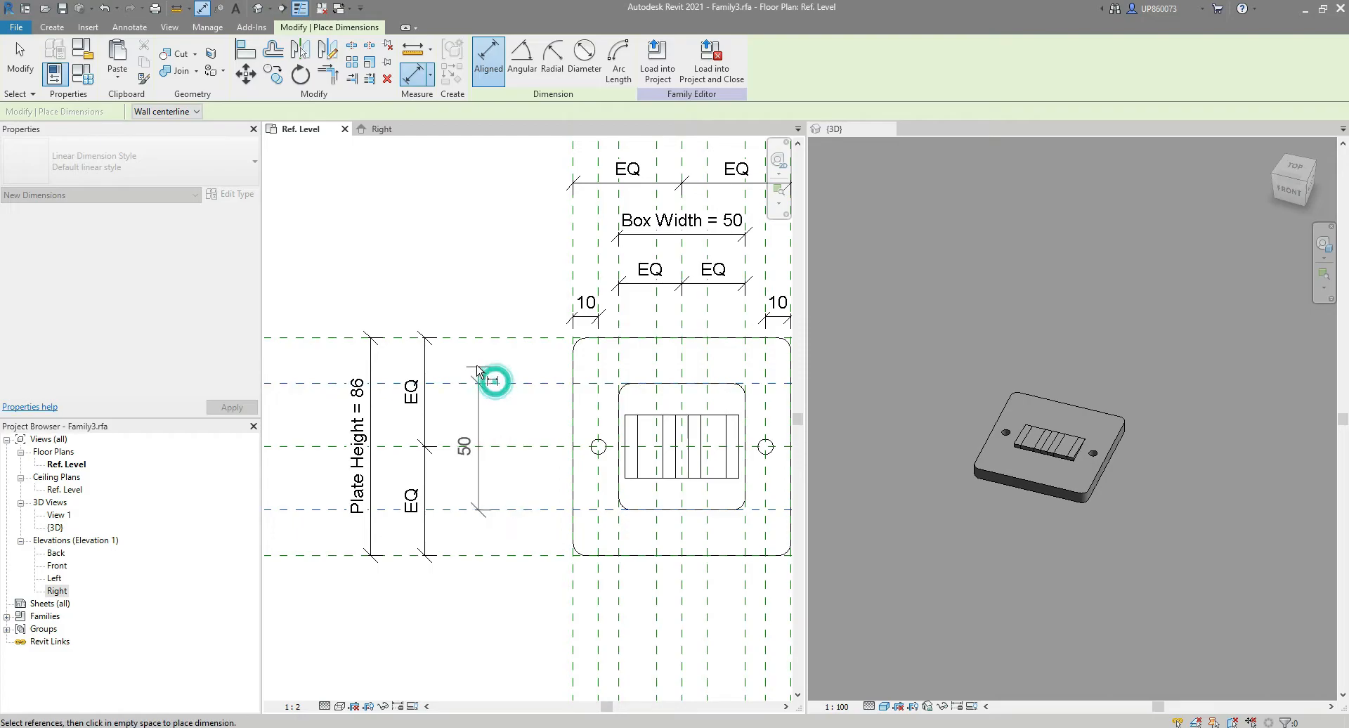
click(480, 358)
Dimension the box's horizontal edge reference planes through the centre plane and constrain the two segments as equal.
click(532, 510)
click(531, 446)
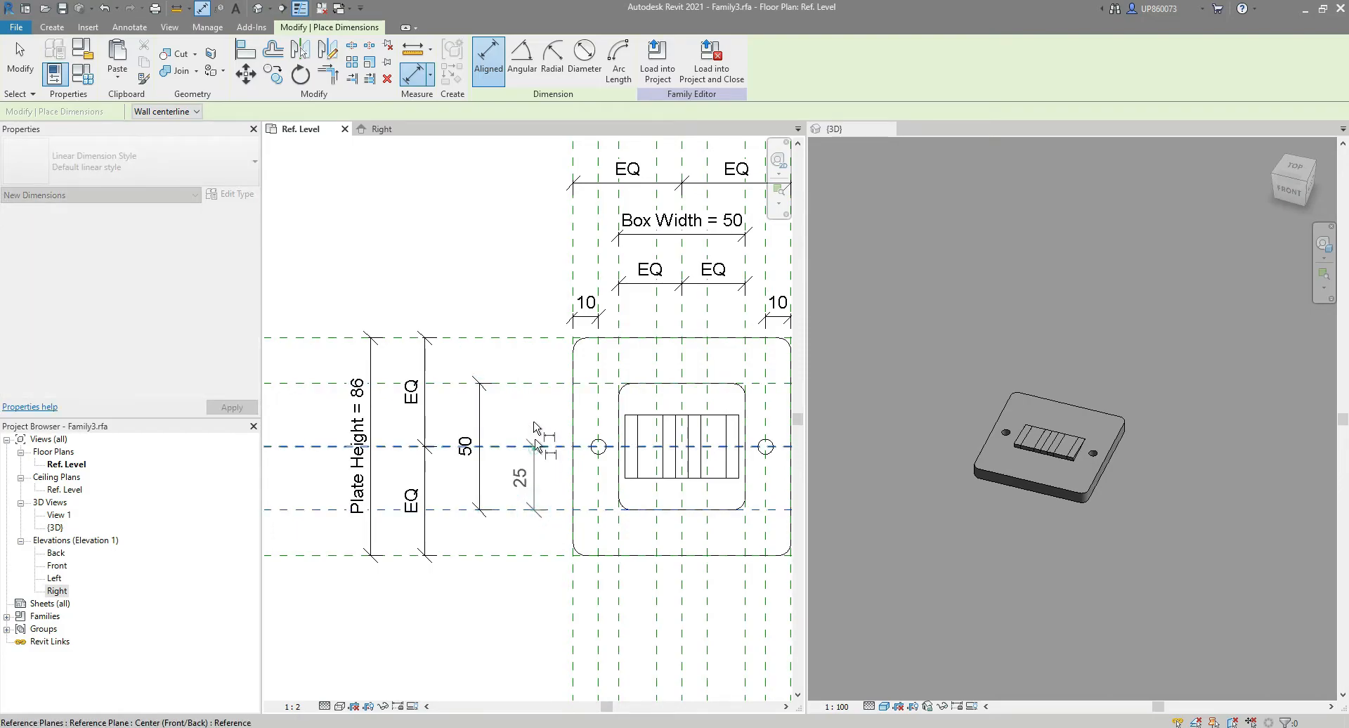
click(525, 384)
click(524, 362)
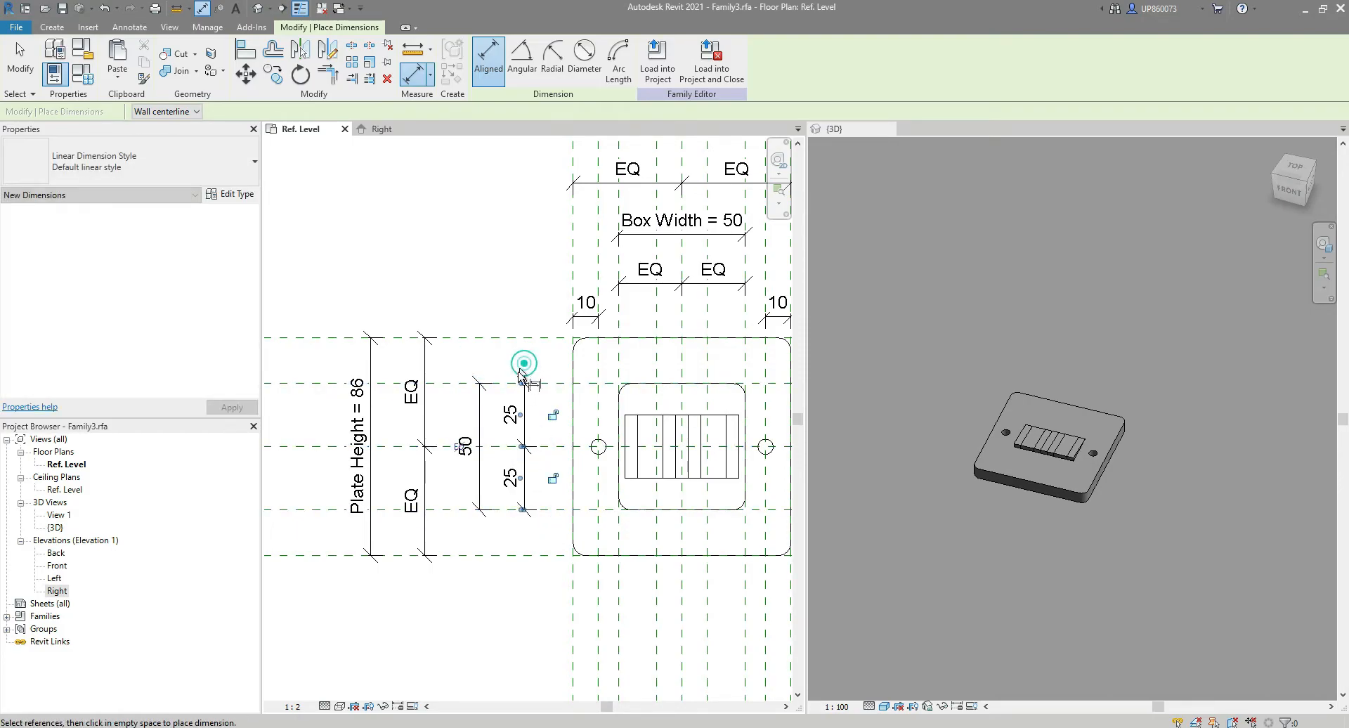
click(458, 447)
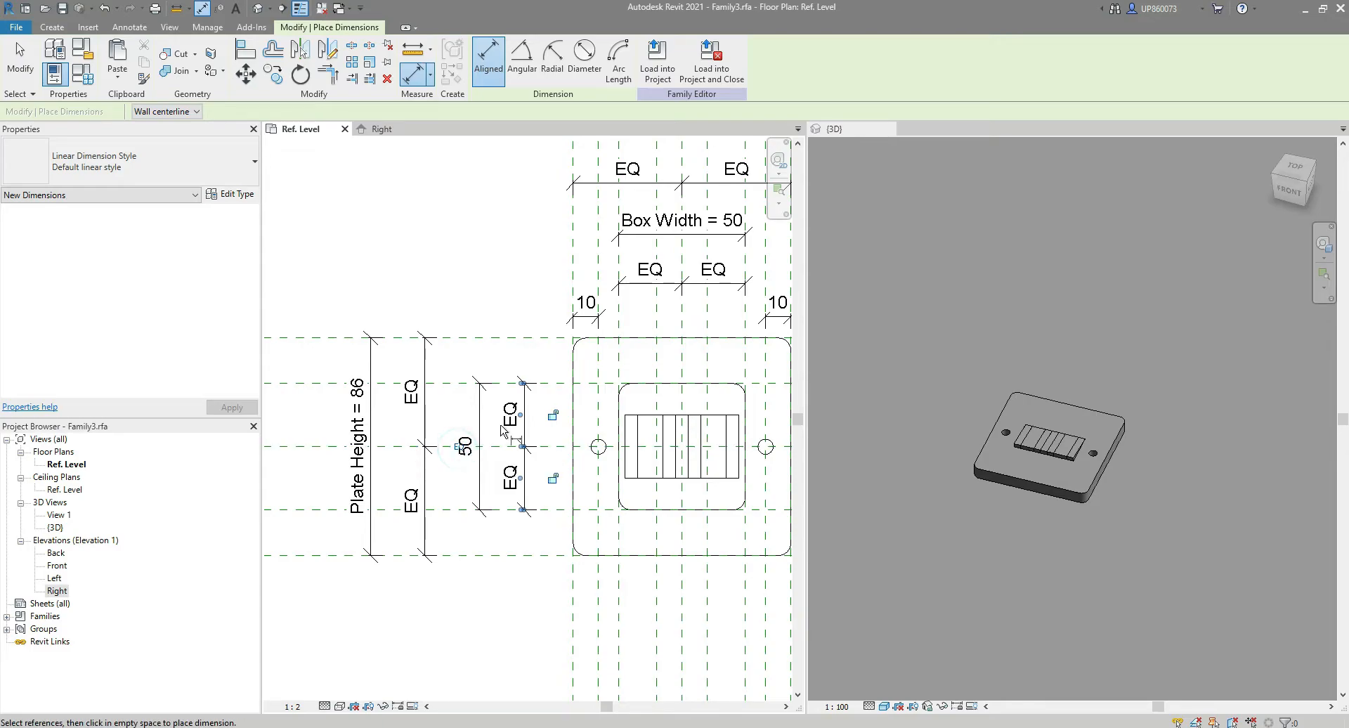
scroll(469, 442, up, 2)
key(Escape)
key(Escape)
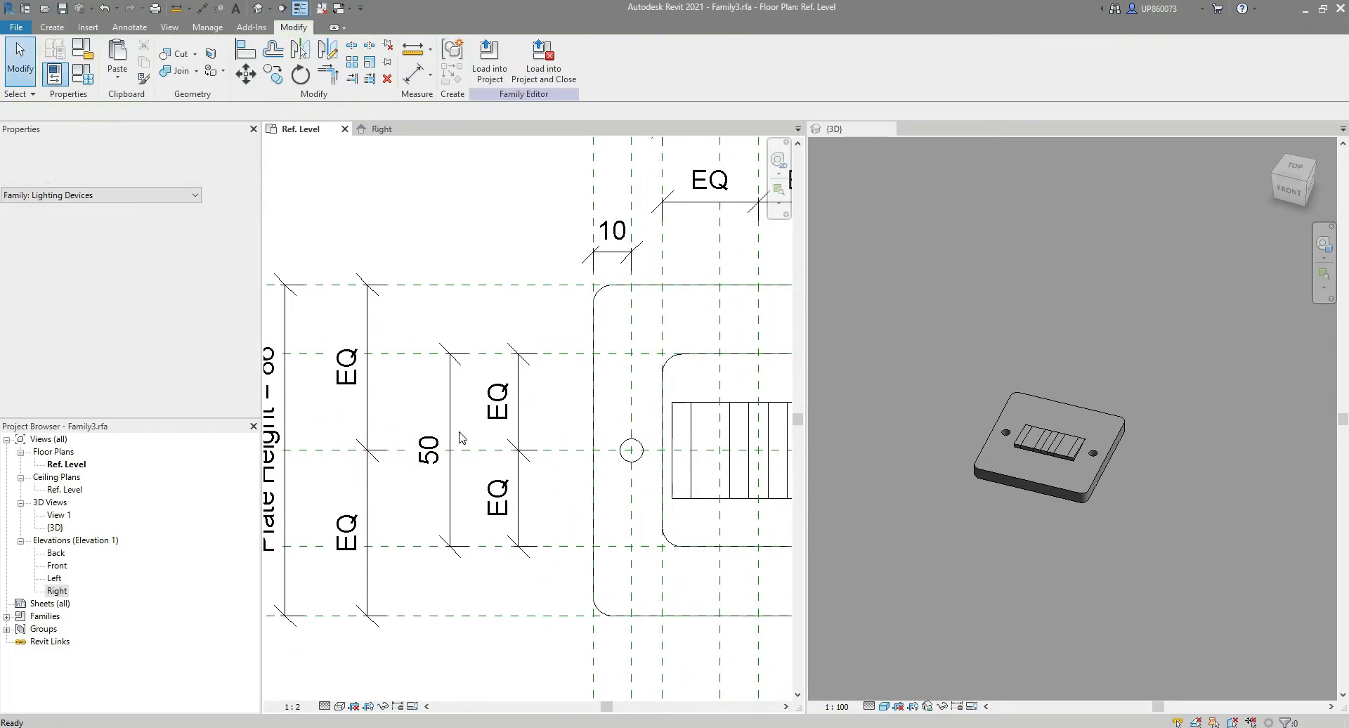
Label the overall vertical box dimension with the Box Height parameter.
click(450, 430)
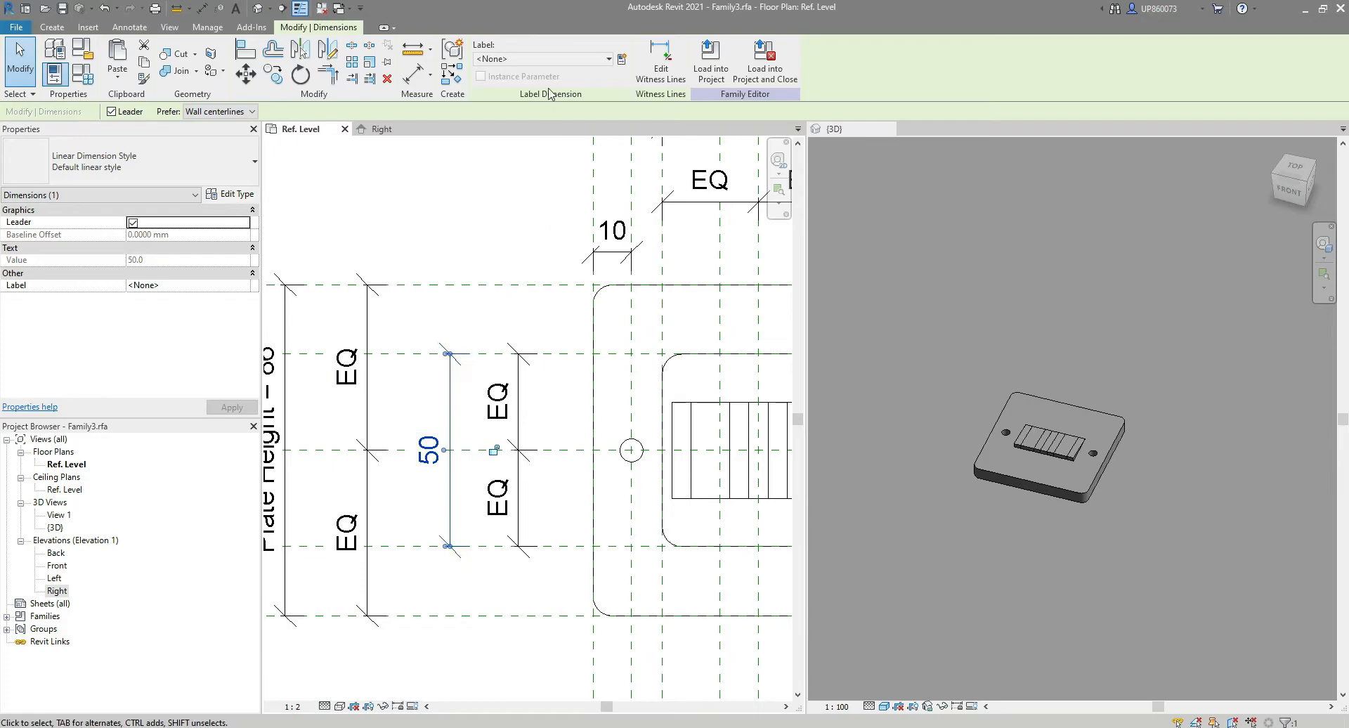
click(549, 60)
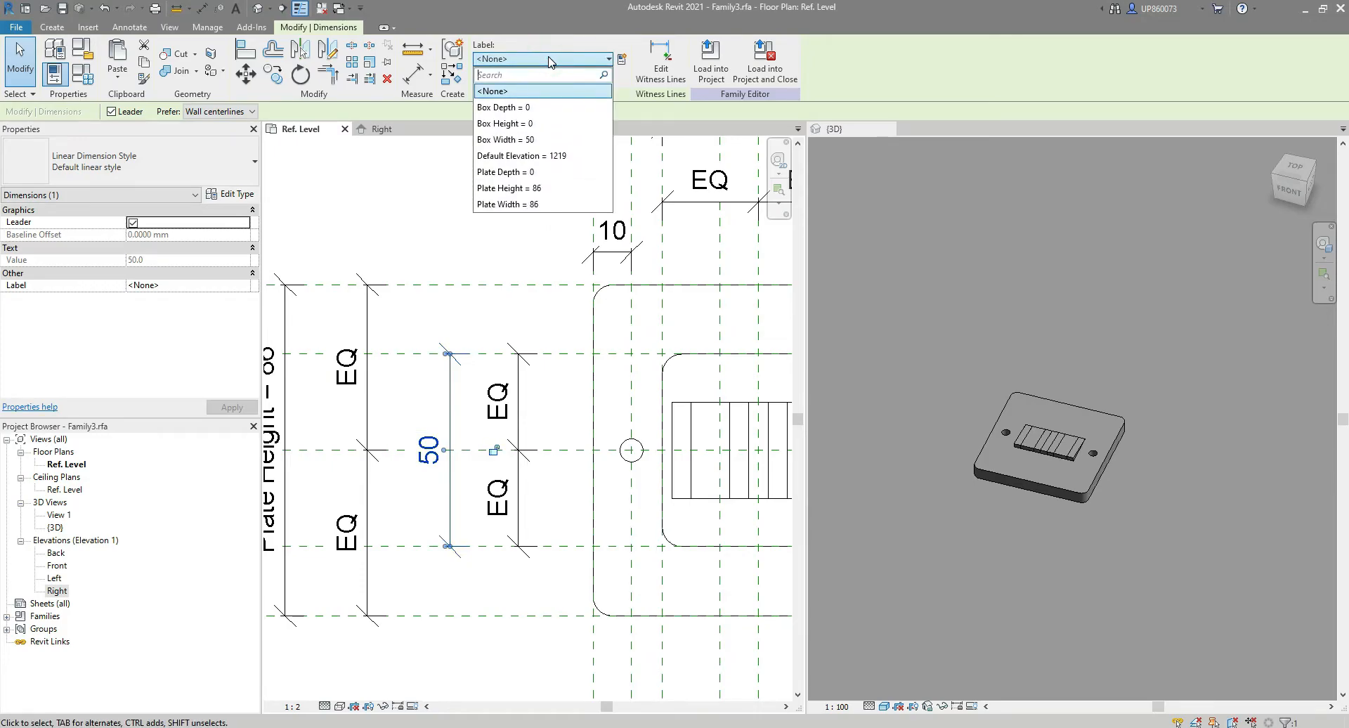
click(548, 124)
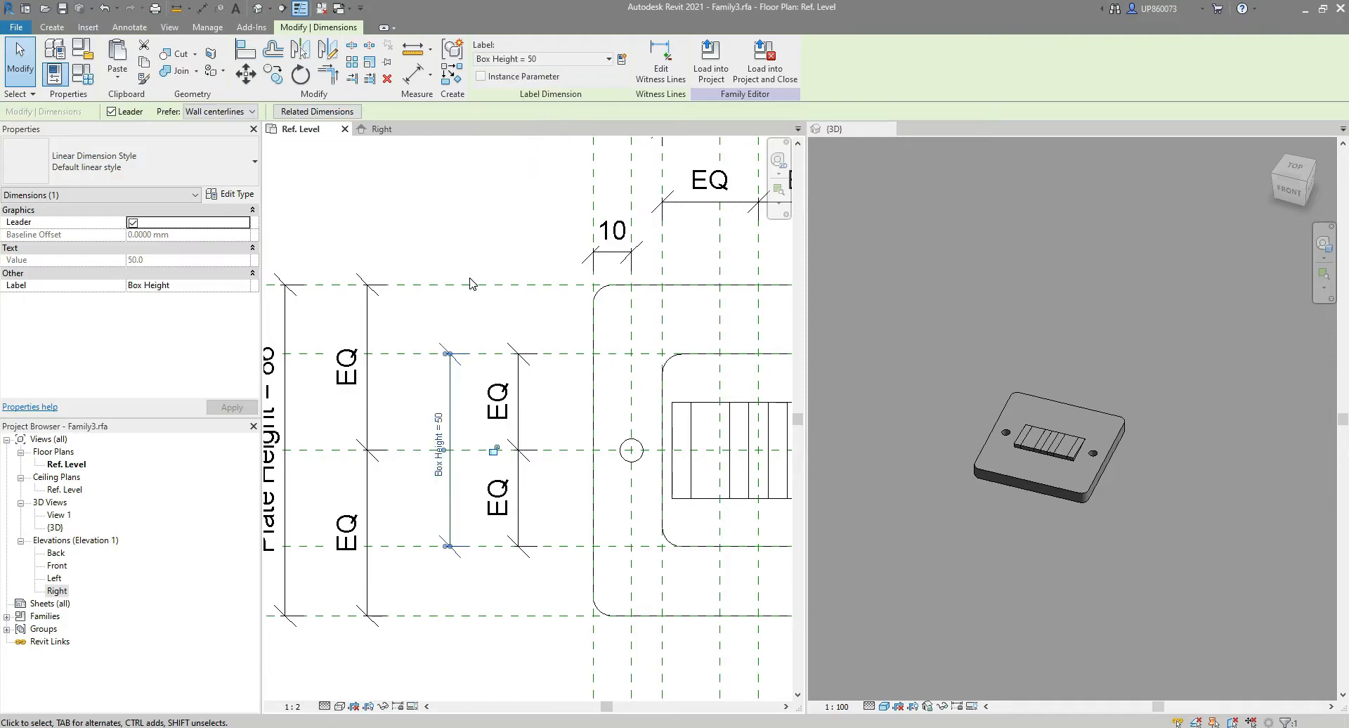
click(465, 229)
scroll(723, 310, down, 3)
middle_drag(724, 310, 712, 432)
middle_drag(701, 361, 713, 367)
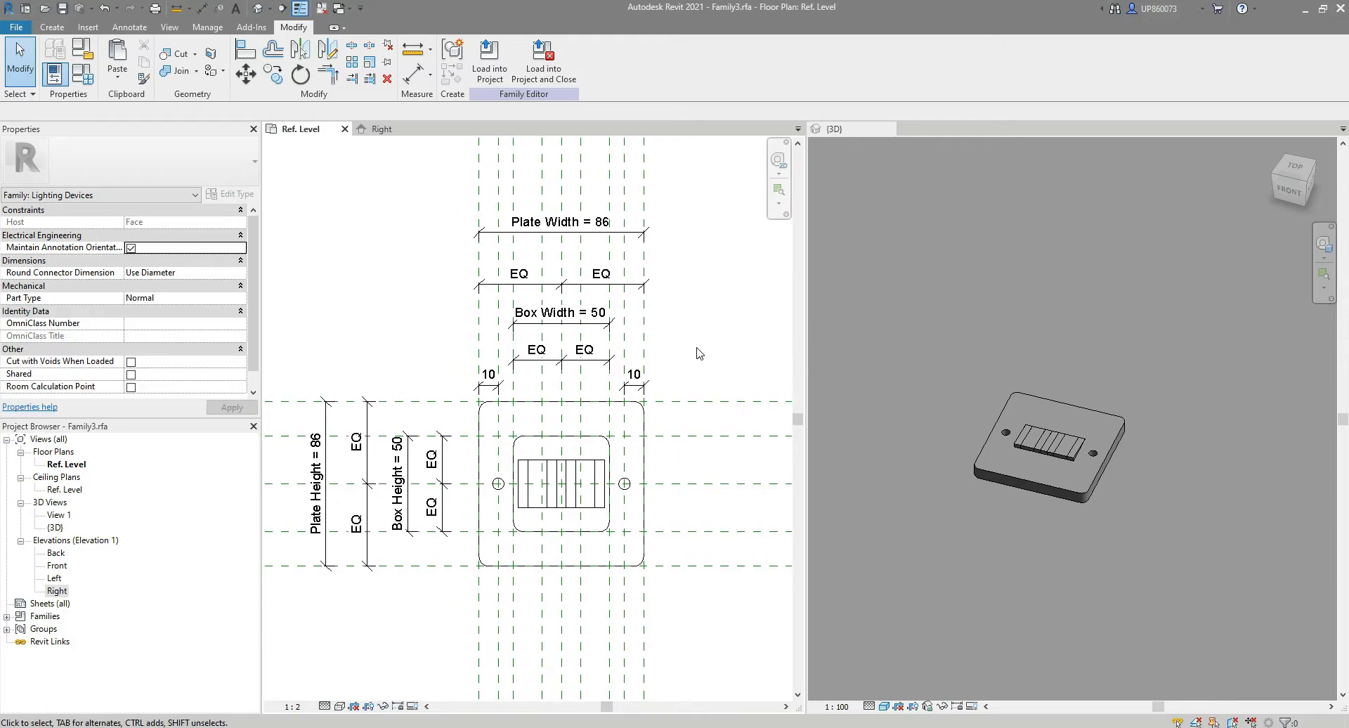
In the Right elevation, create a weak reference plane offset 9 mm above the horizontal base plane, at the plate's upper face.
click(385, 129)
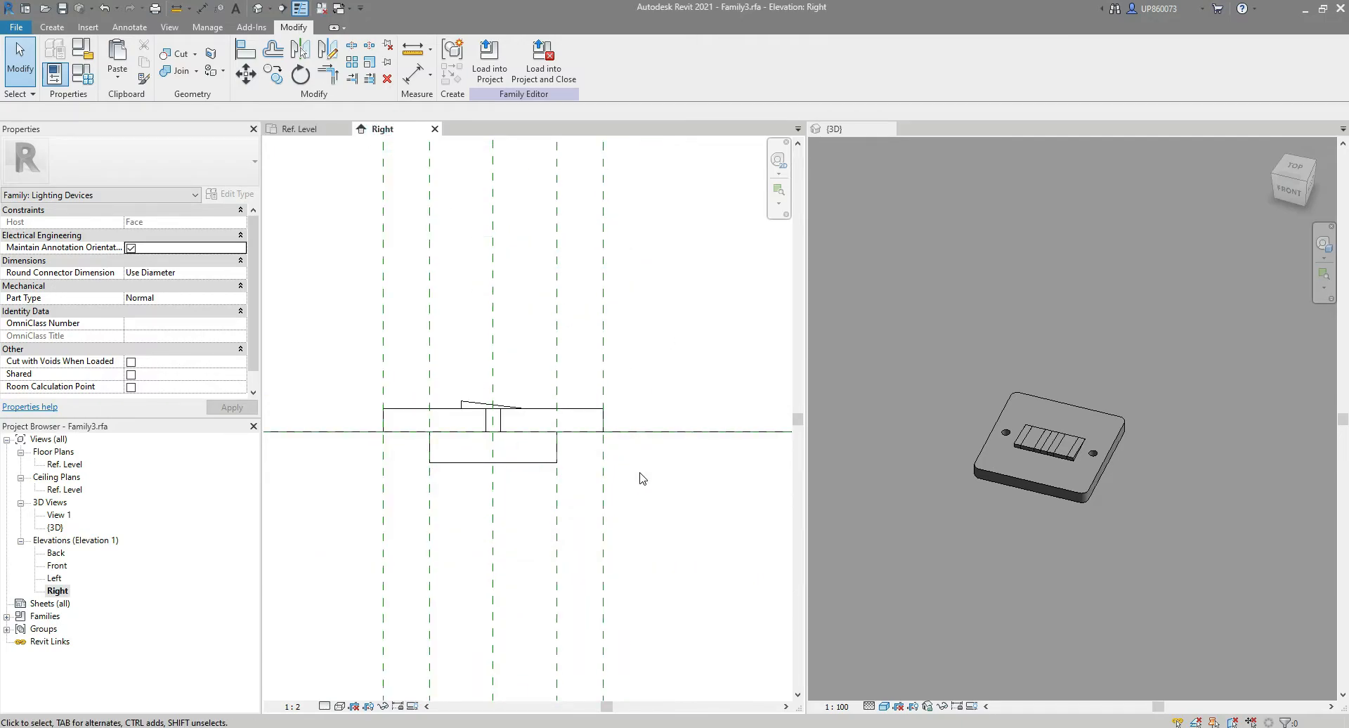
key(r)
key(p)
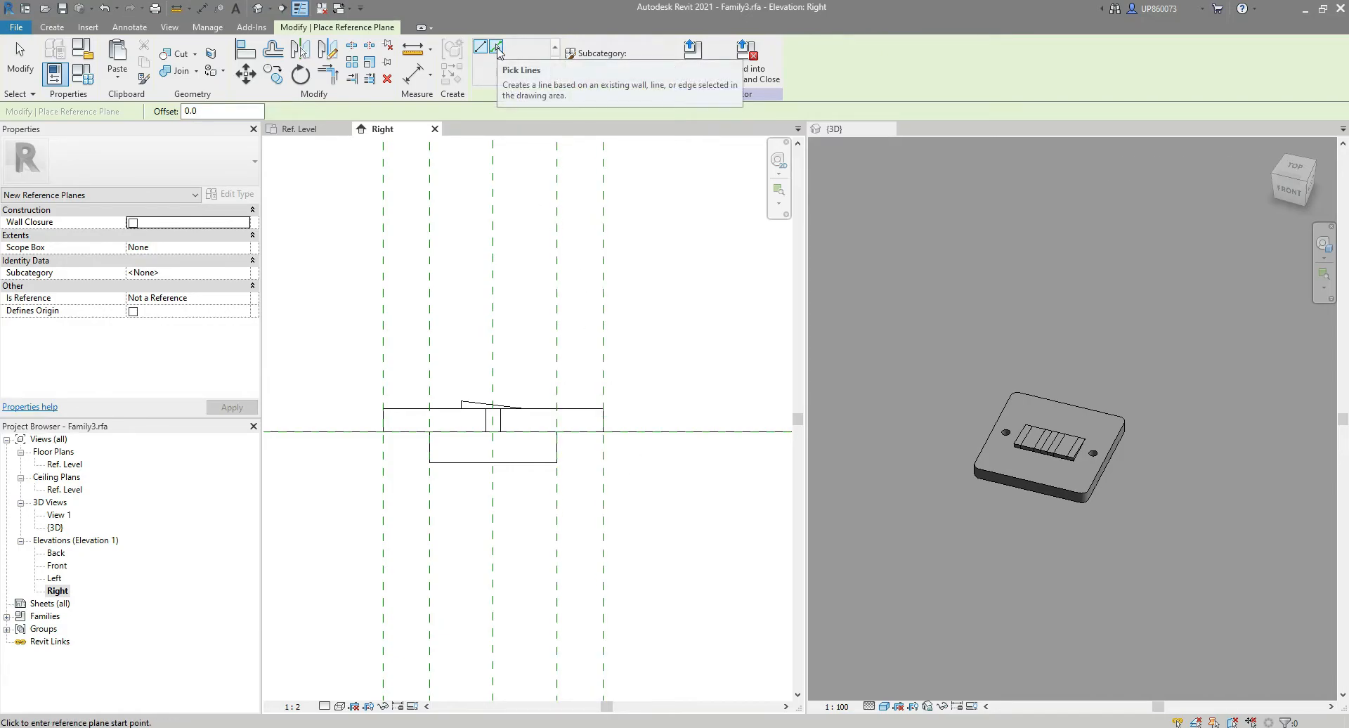
click(497, 48)
double_click(203, 111)
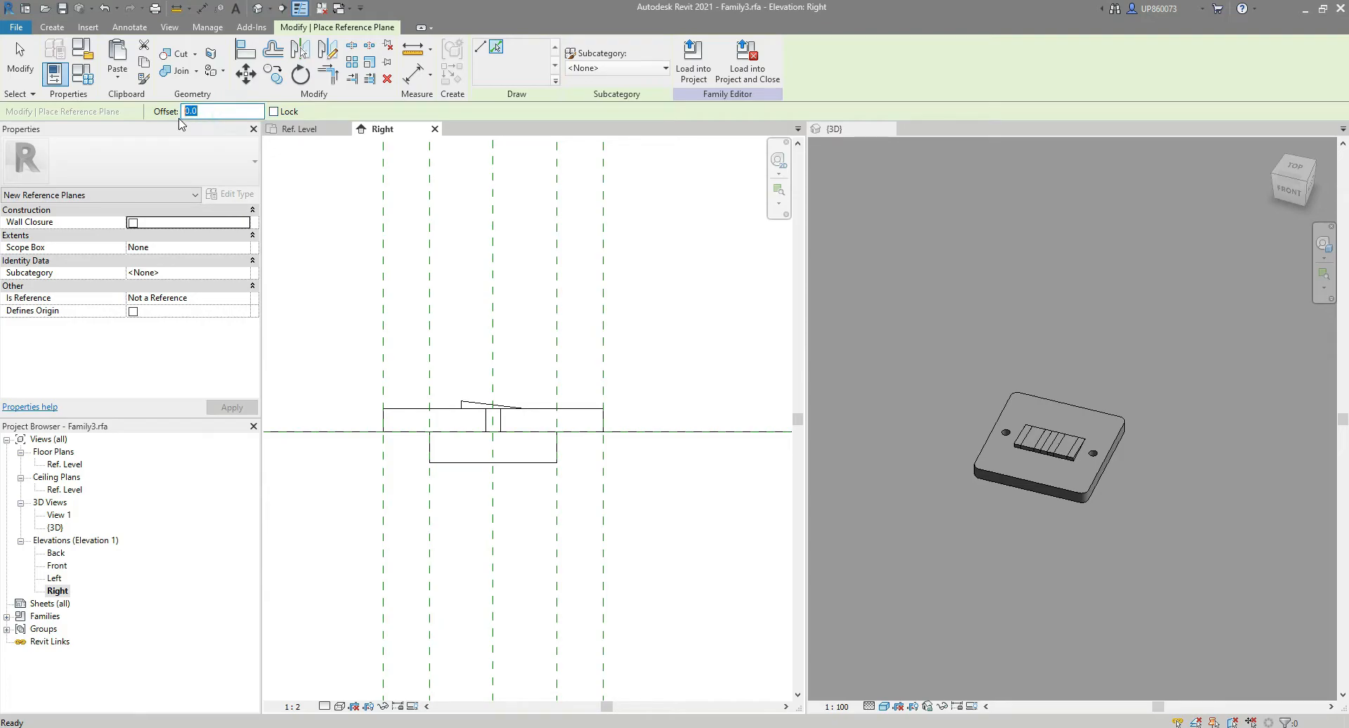
click(244, 299)
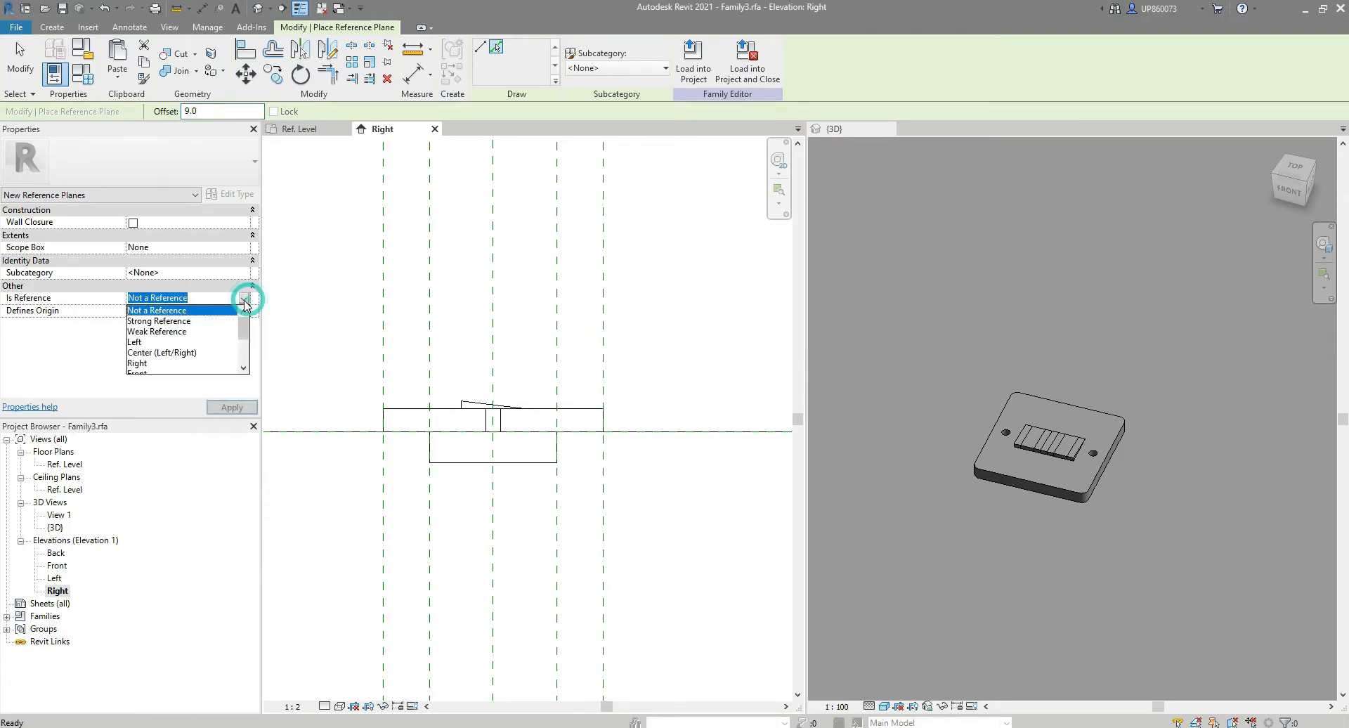
click(155, 331)
click(224, 407)
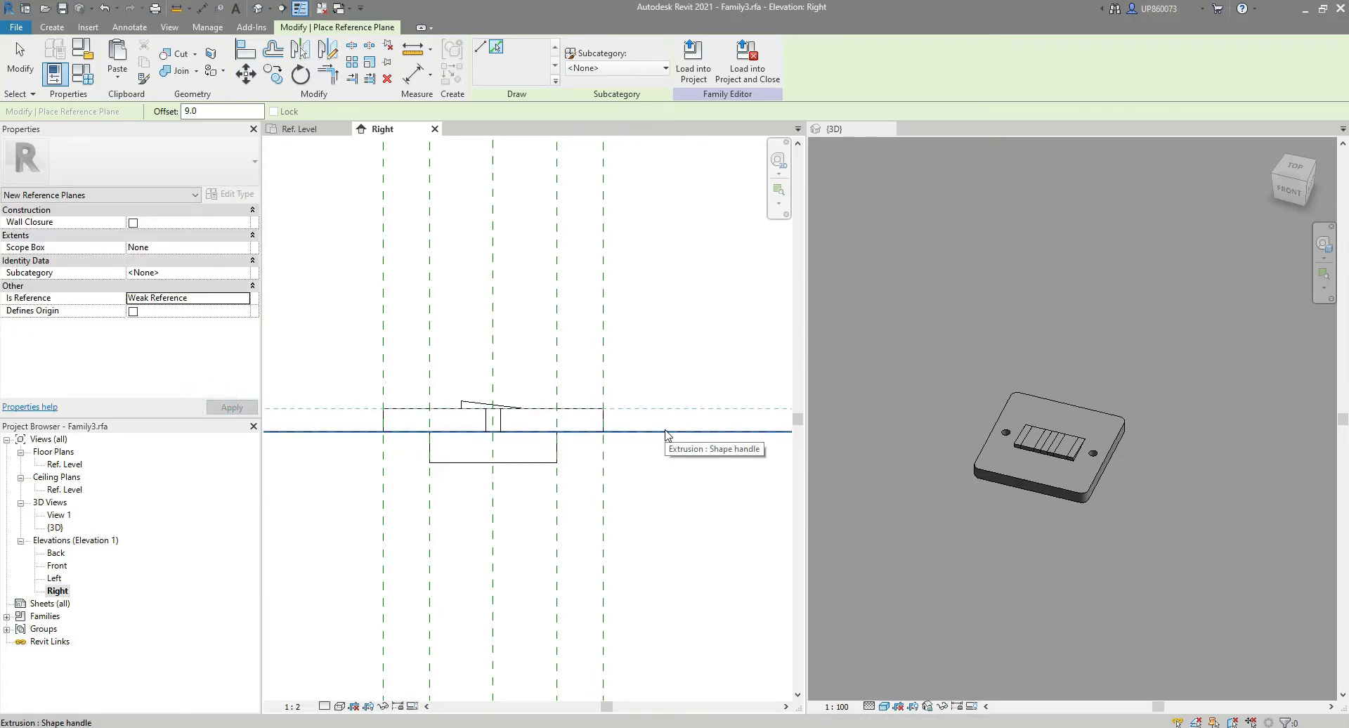
click(665, 432)
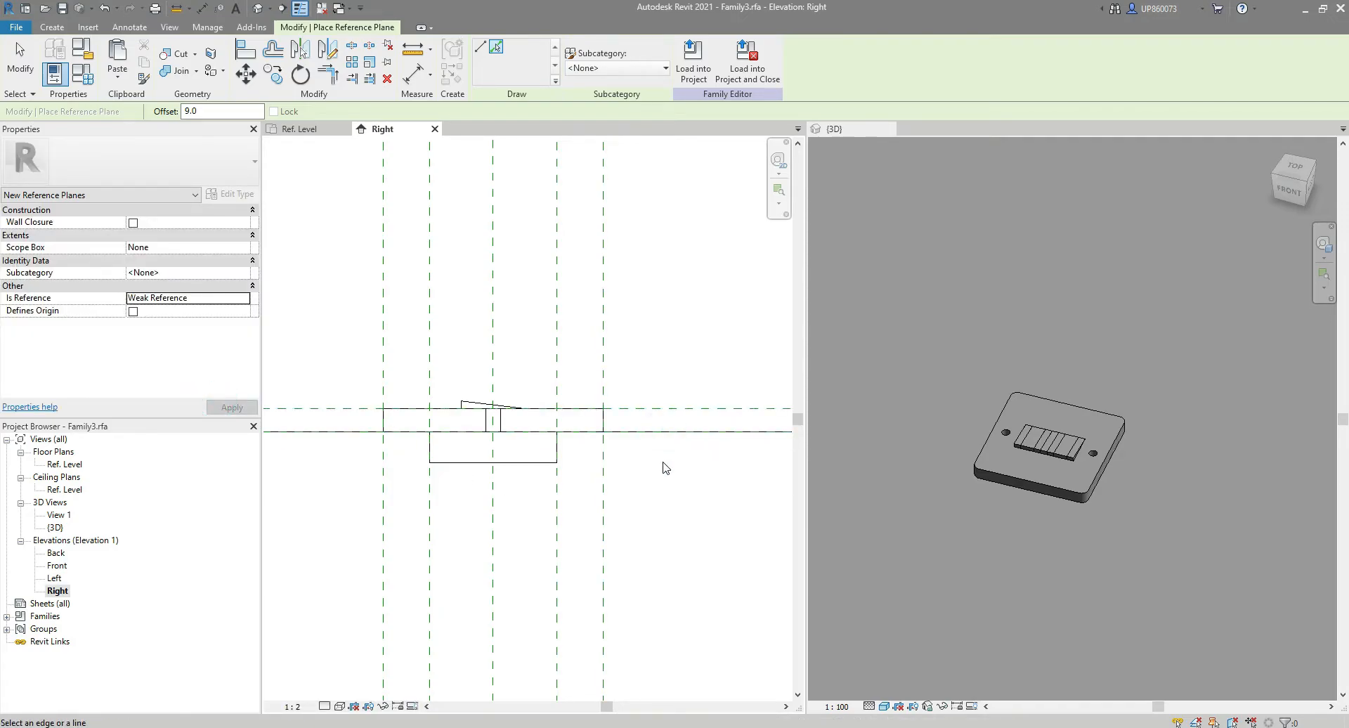
Create a second weak reference plane offset 12 mm below the horizontal base plane, at the box's lower face.
double_click(211, 106)
click(674, 437)
key(Escape)
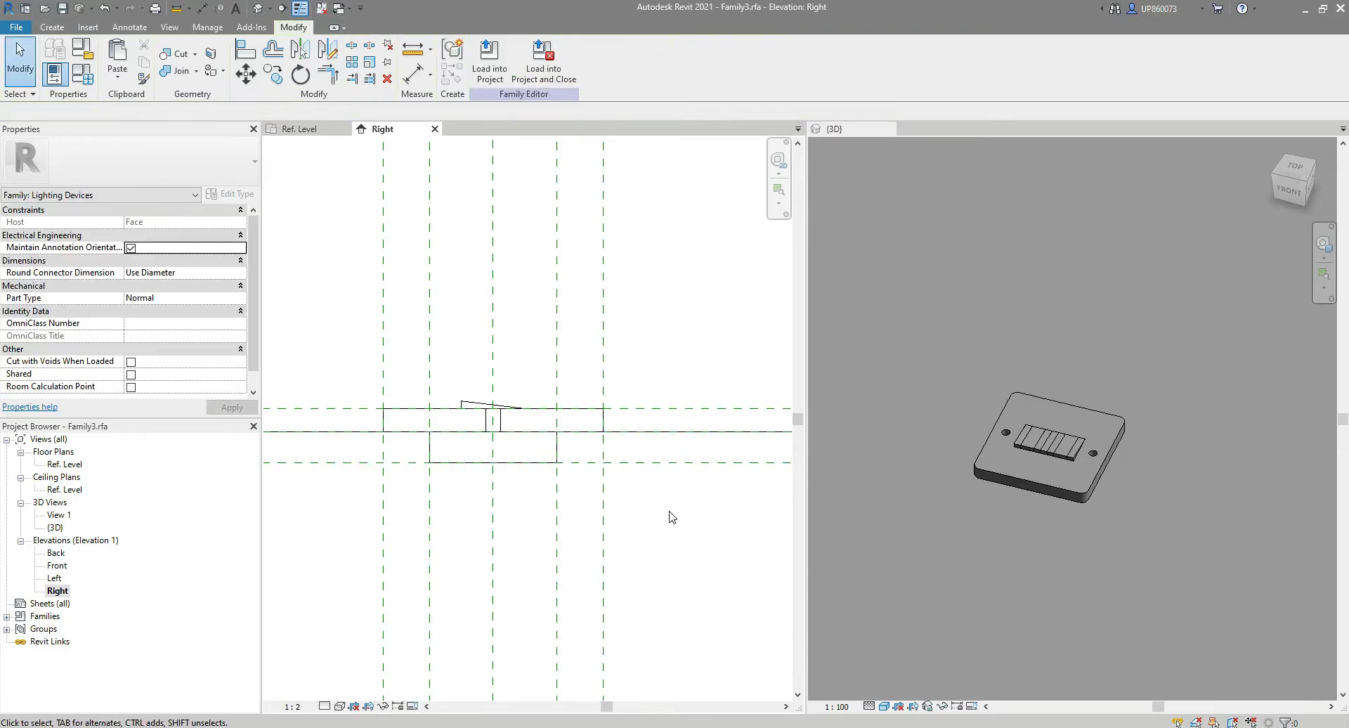
Align and lock the plate's upper face and the box's lower face to their horizontal reference planes.
key(a)
key(l)
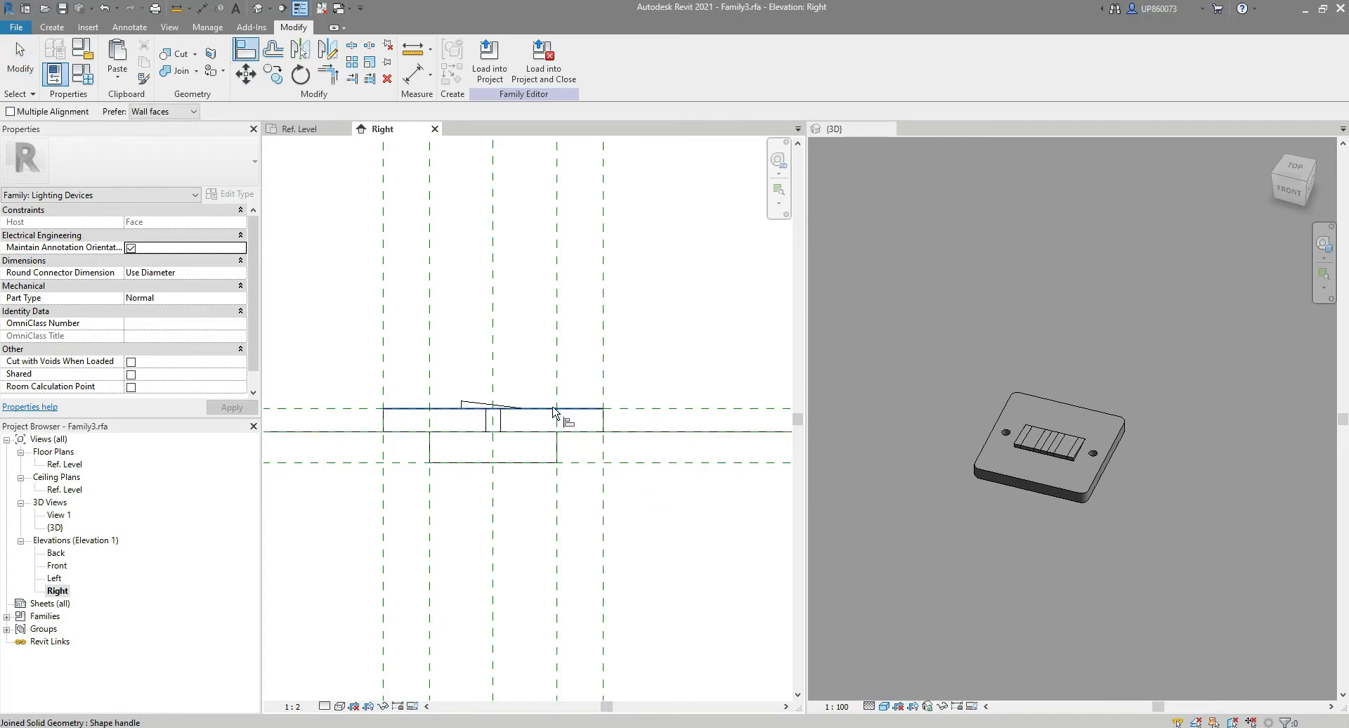
click(648, 412)
click(592, 412)
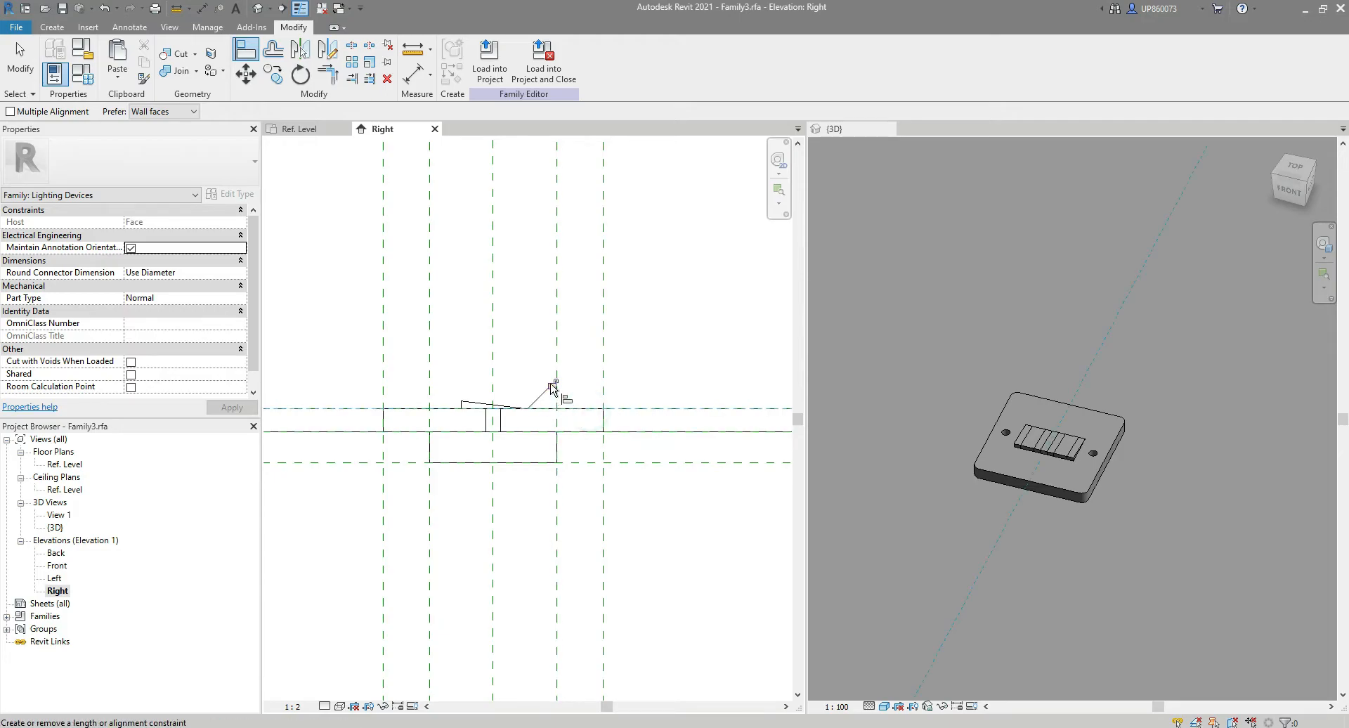
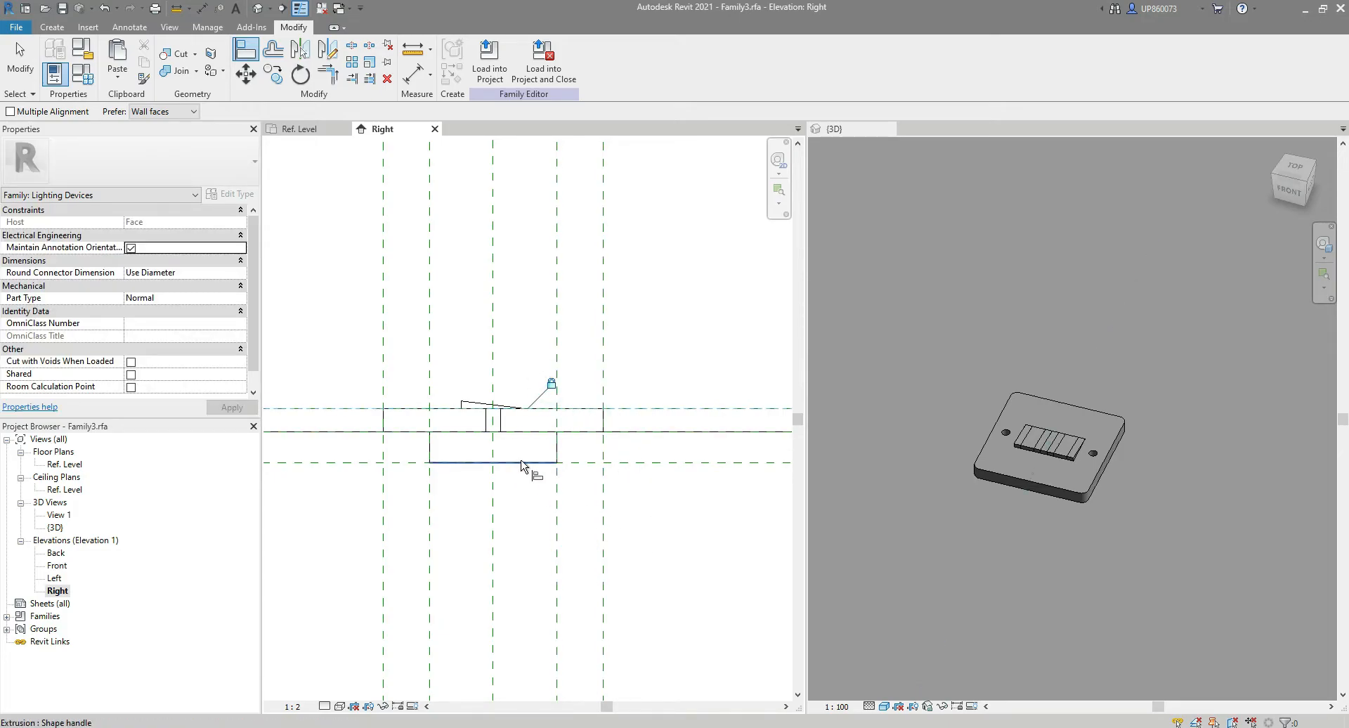
click(646, 466)
click(524, 464)
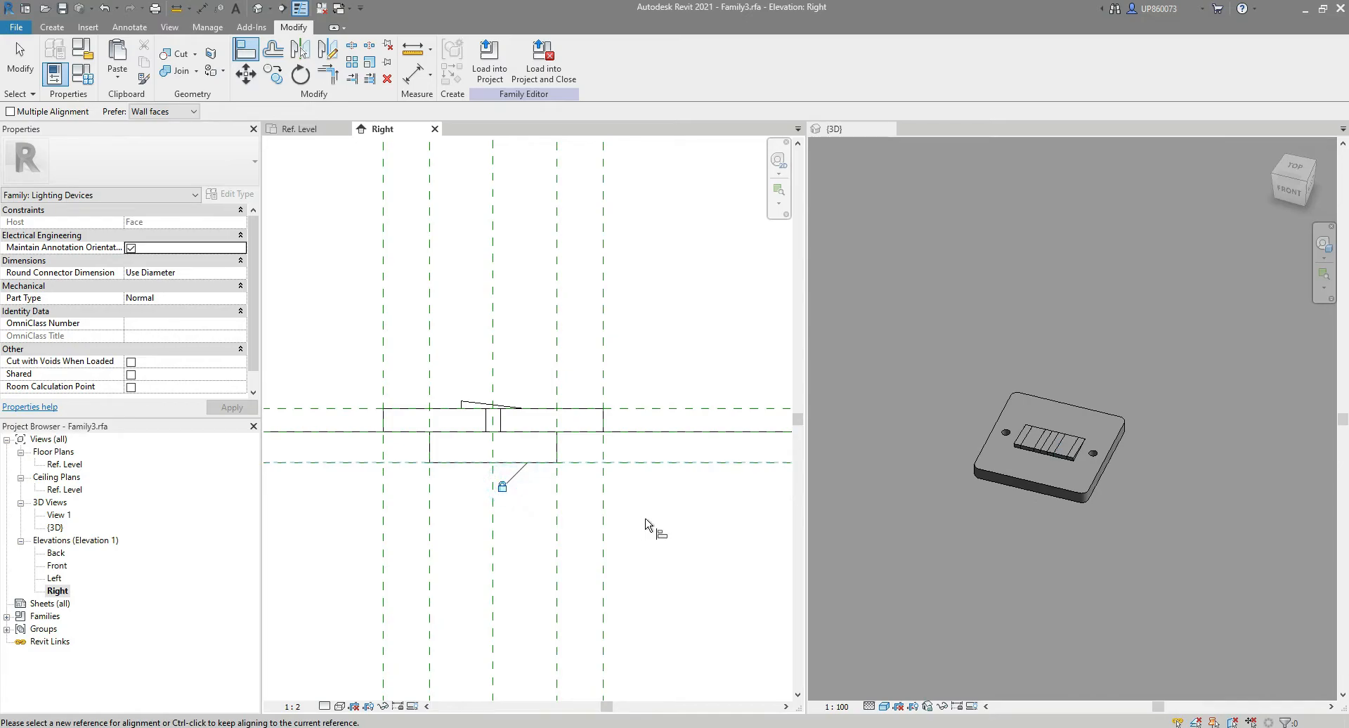
key(Escape)
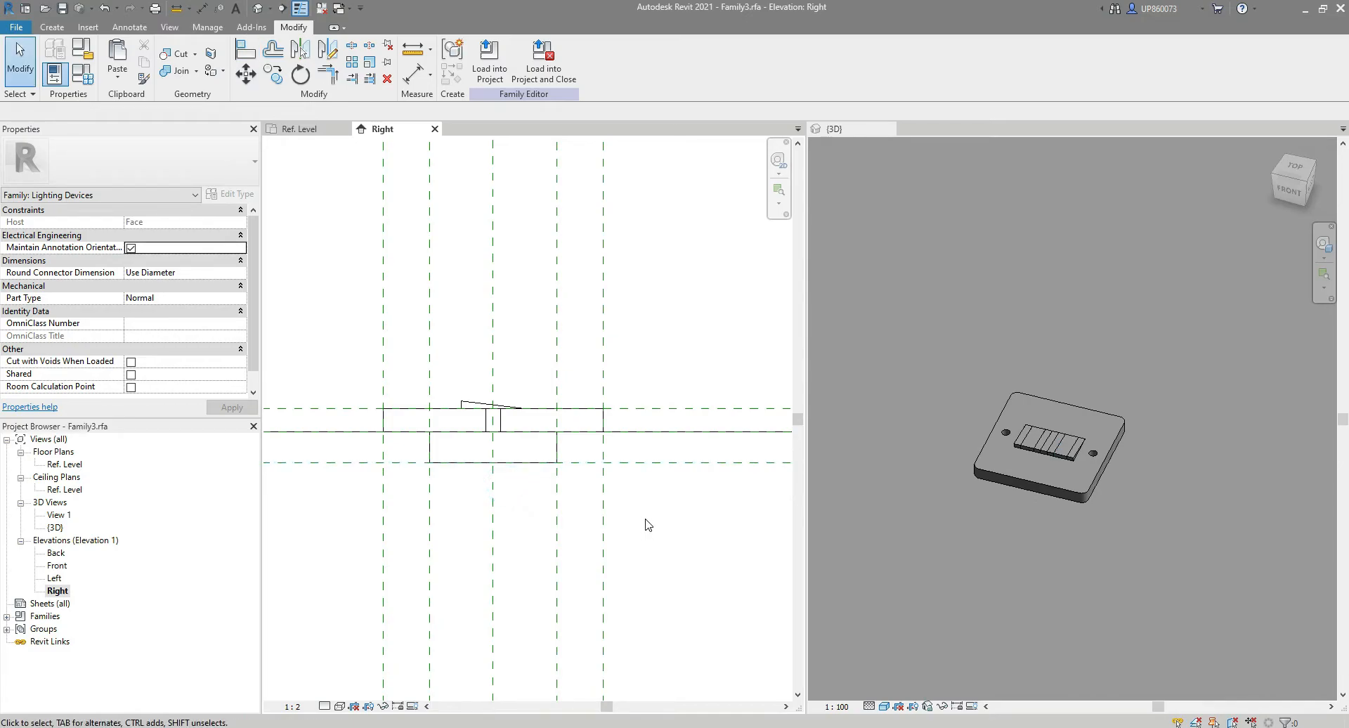
Place an aligned dimension between the base reference plane and the plane at the plate's upper face to span the plate's depth.
key(d)
key(i)
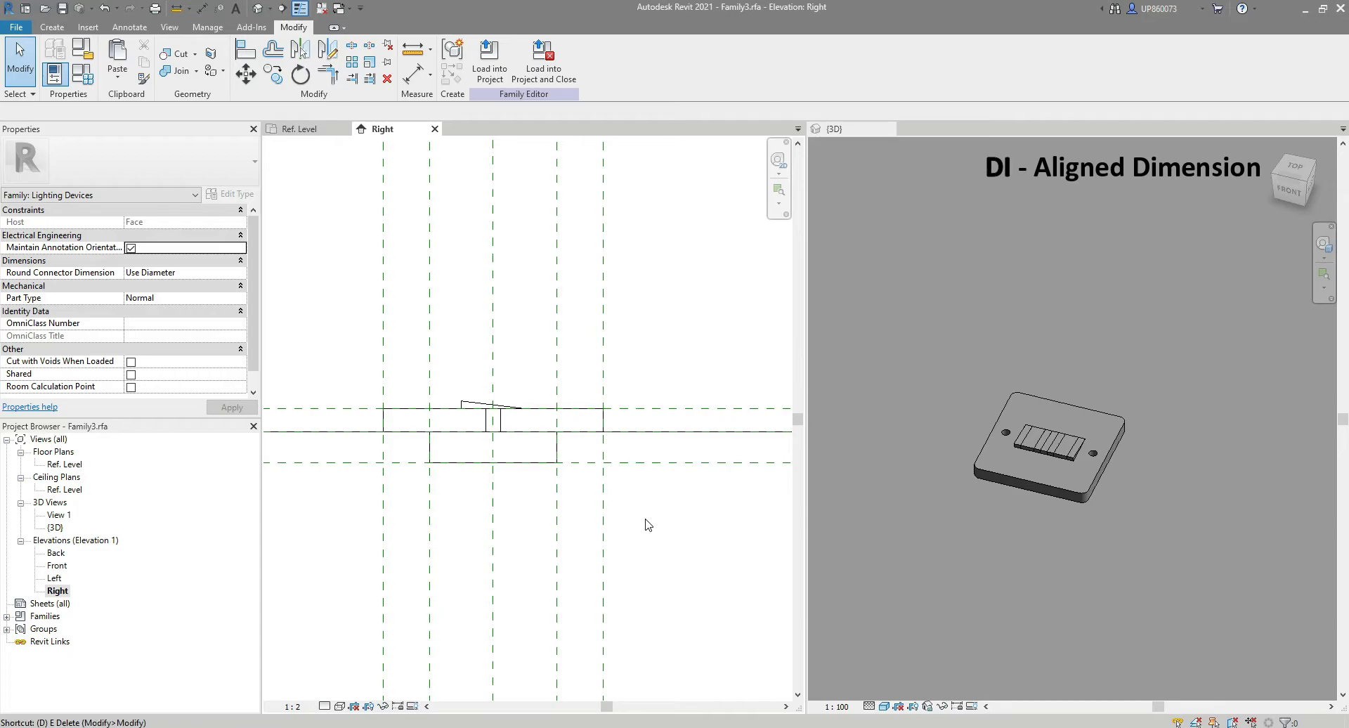
middle_drag(681, 445, 543, 461)
scroll(548, 455, down, 2)
scroll(549, 416, up, 3)
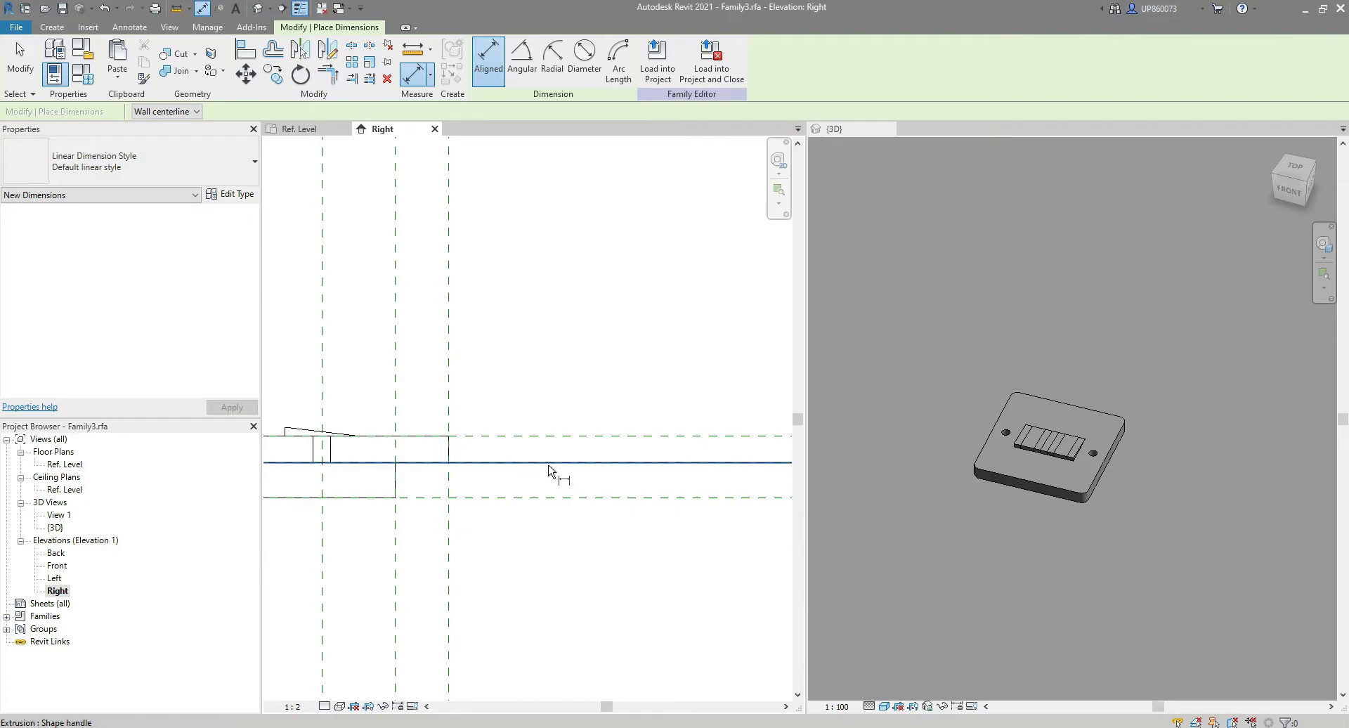
key(Tab)
key(Tab)
click(547, 463)
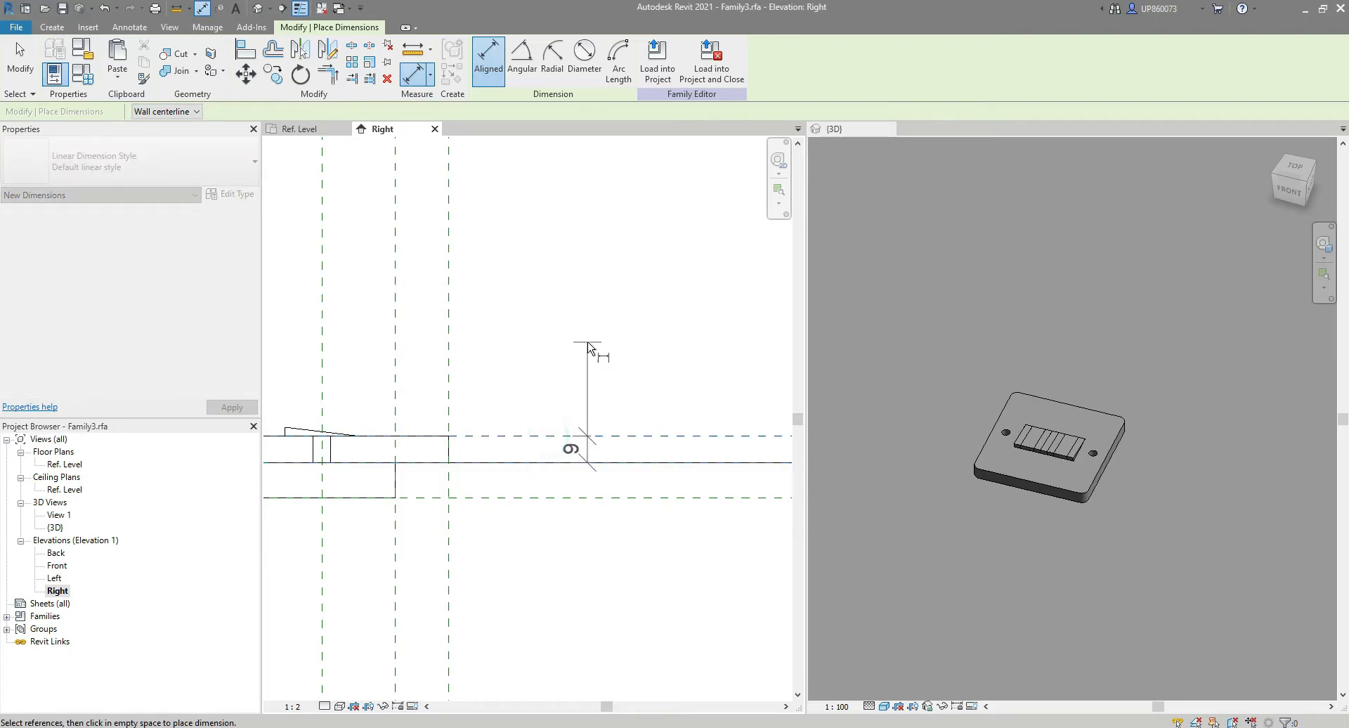
click(589, 343)
Place an aligned dimension between the base reference plane and the plane at the box's lower face to span the box's depth.
key(Tab)
key(Tab)
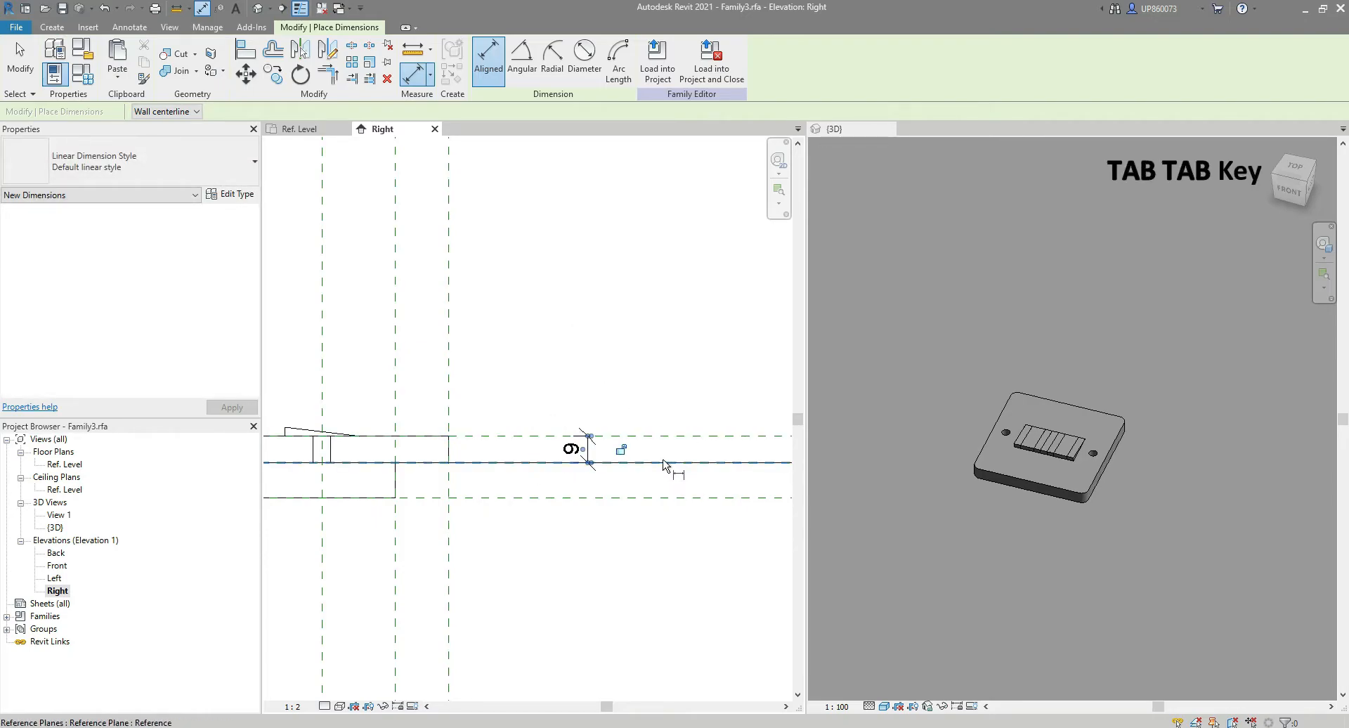
click(664, 463)
click(641, 497)
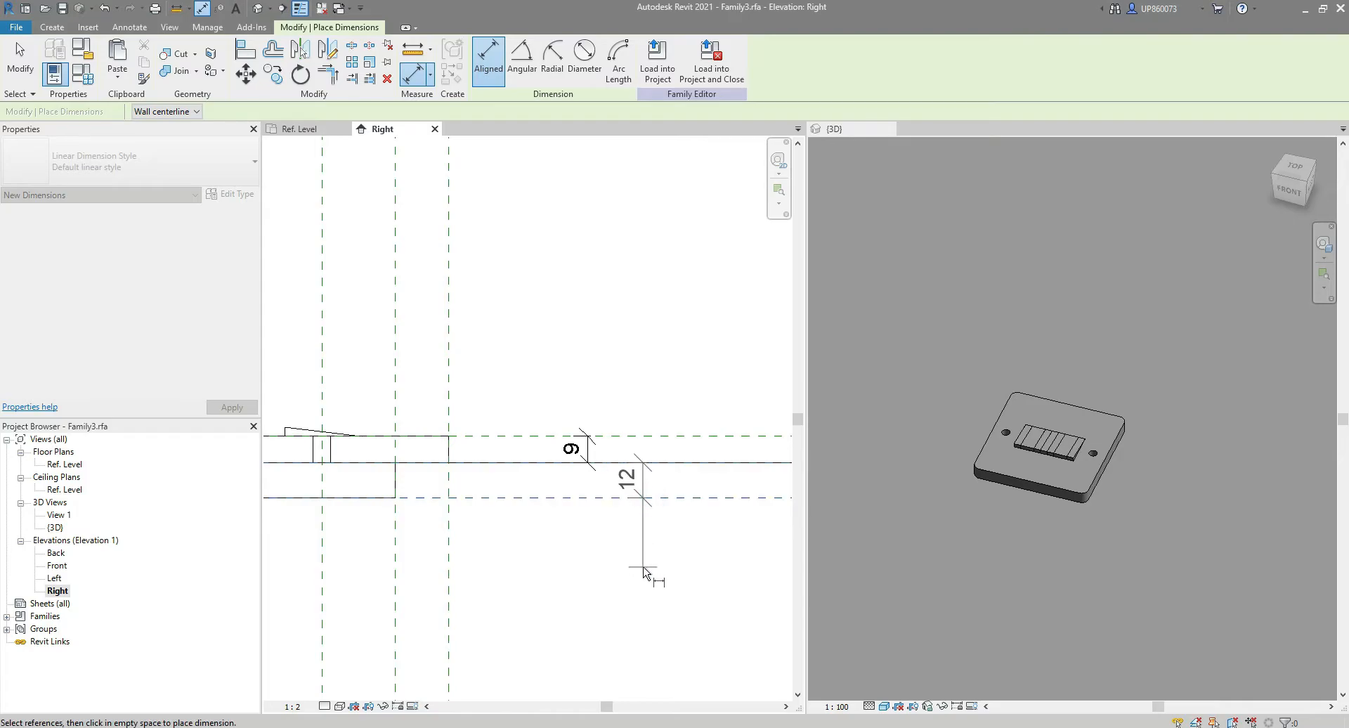
click(643, 573)
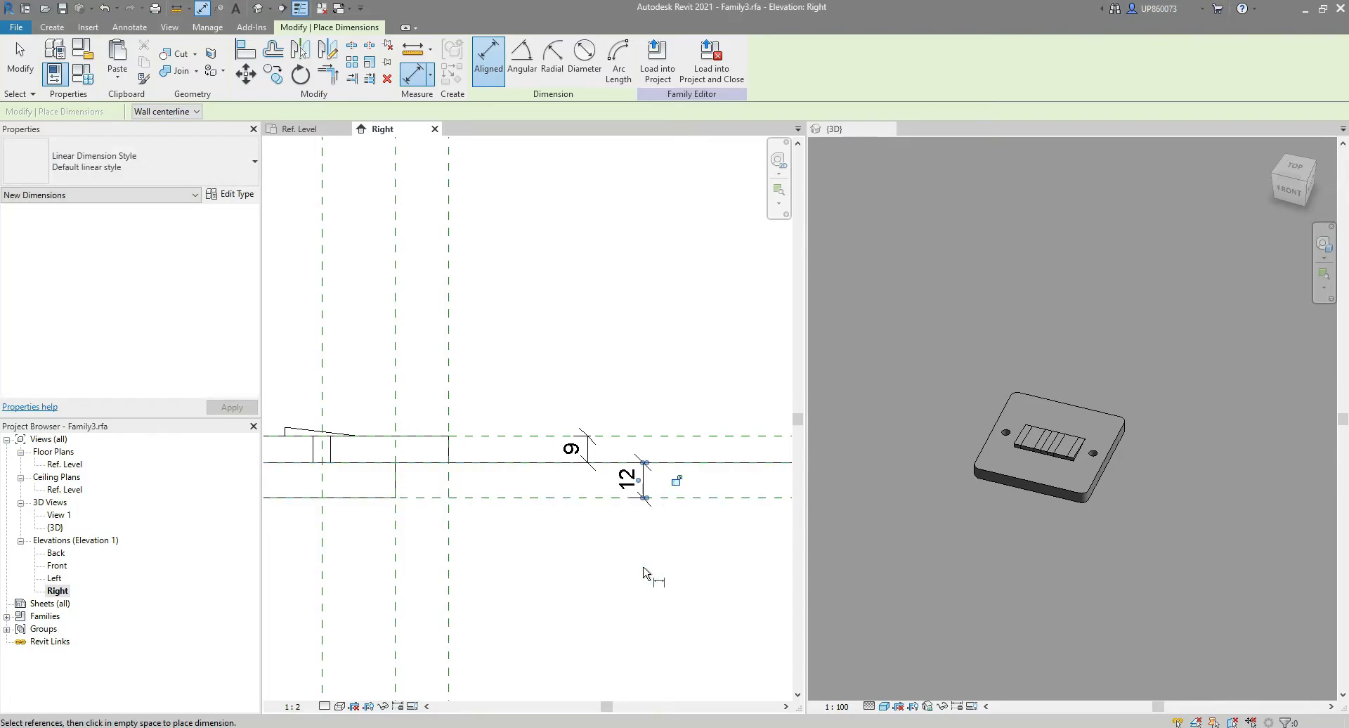
key(Escape)
key(Escape)
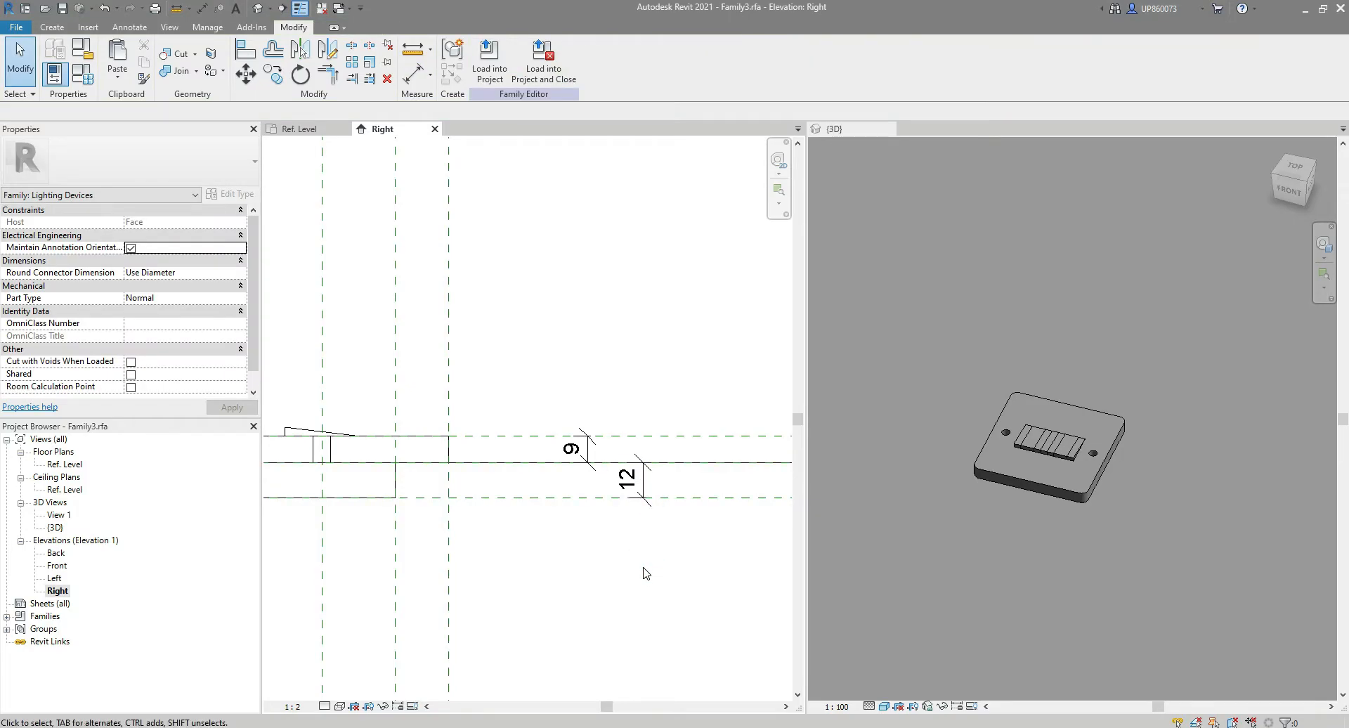
Label the plate's depth dimension in the Right elevation with the Plate Depth parameter.
click(572, 447)
click(537, 60)
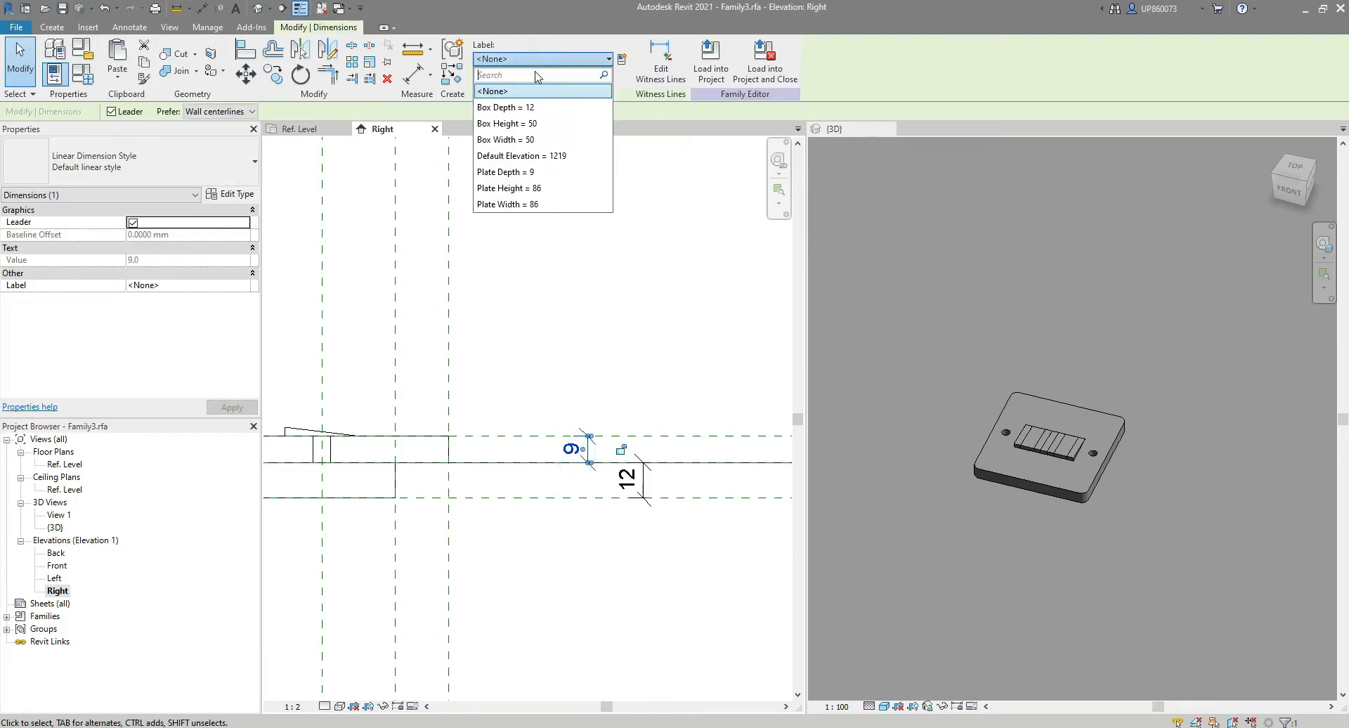
click(530, 173)
click(657, 382)
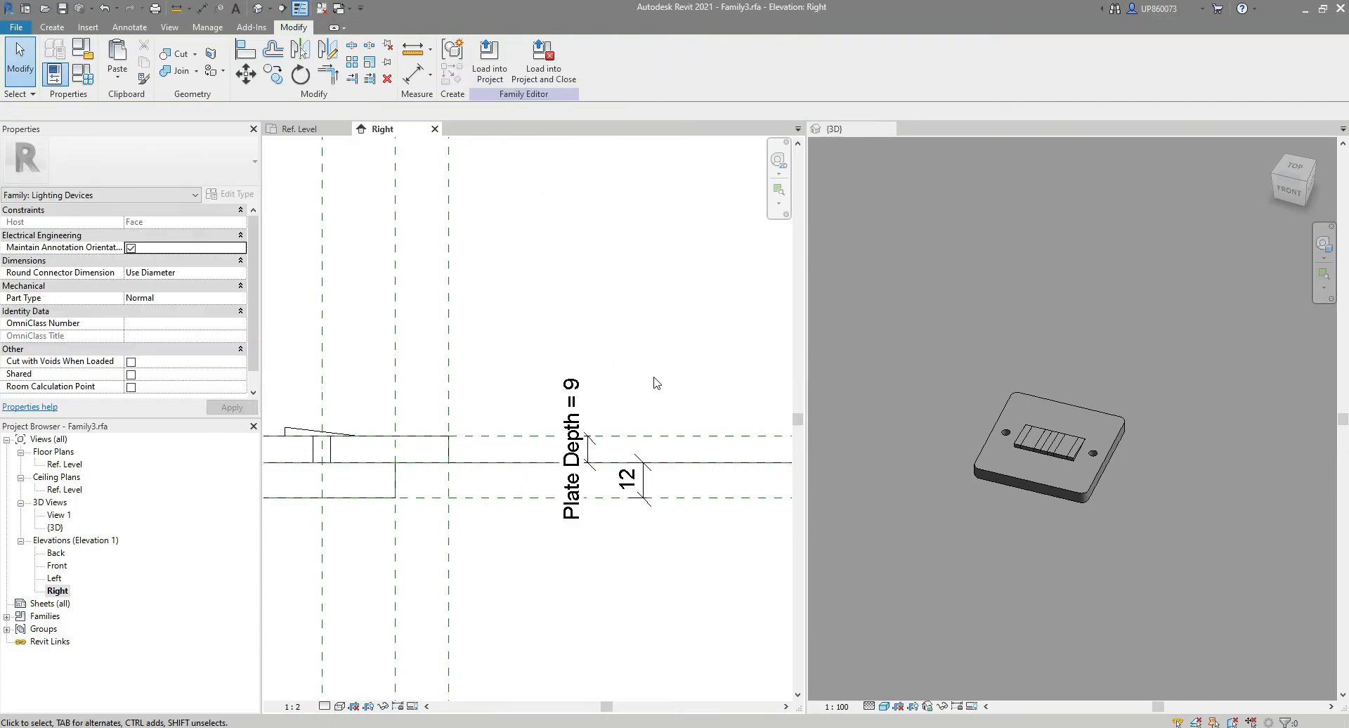
Label the box's depth dimension in the Right elevation with the Box Depth parameter.
click(632, 483)
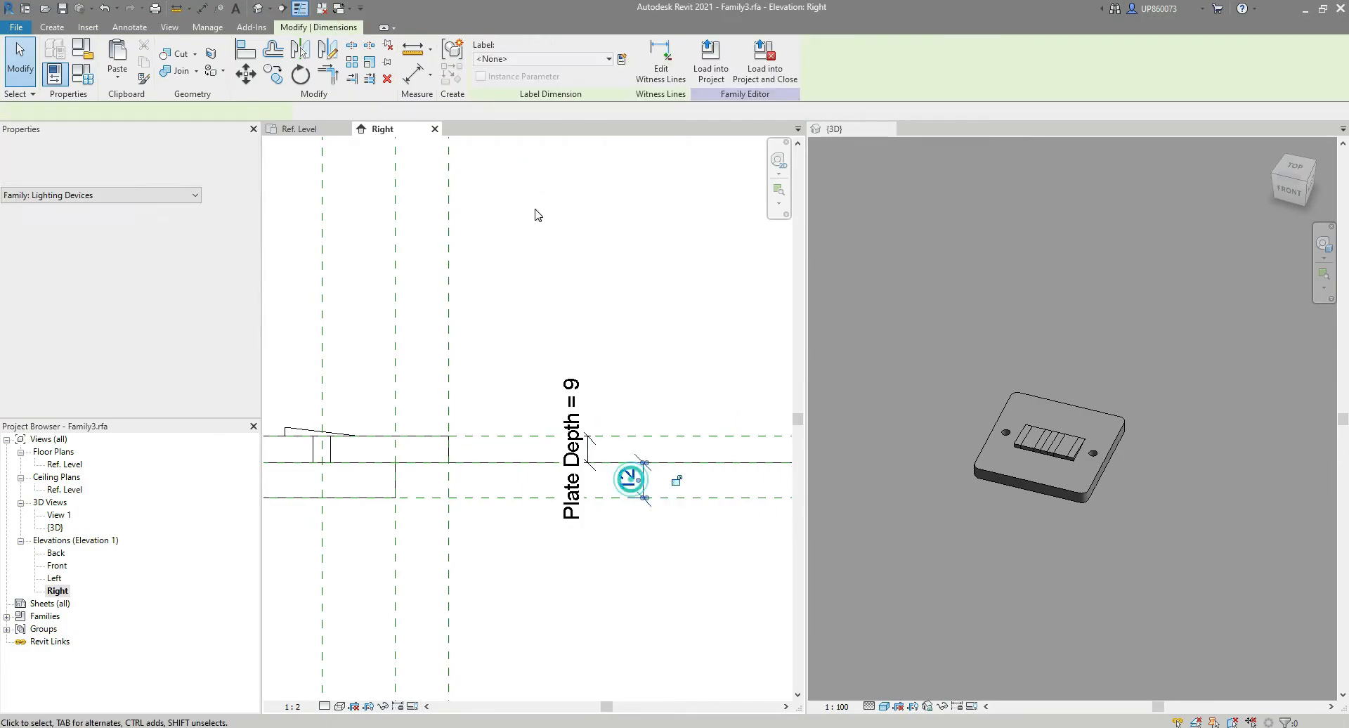
click(528, 59)
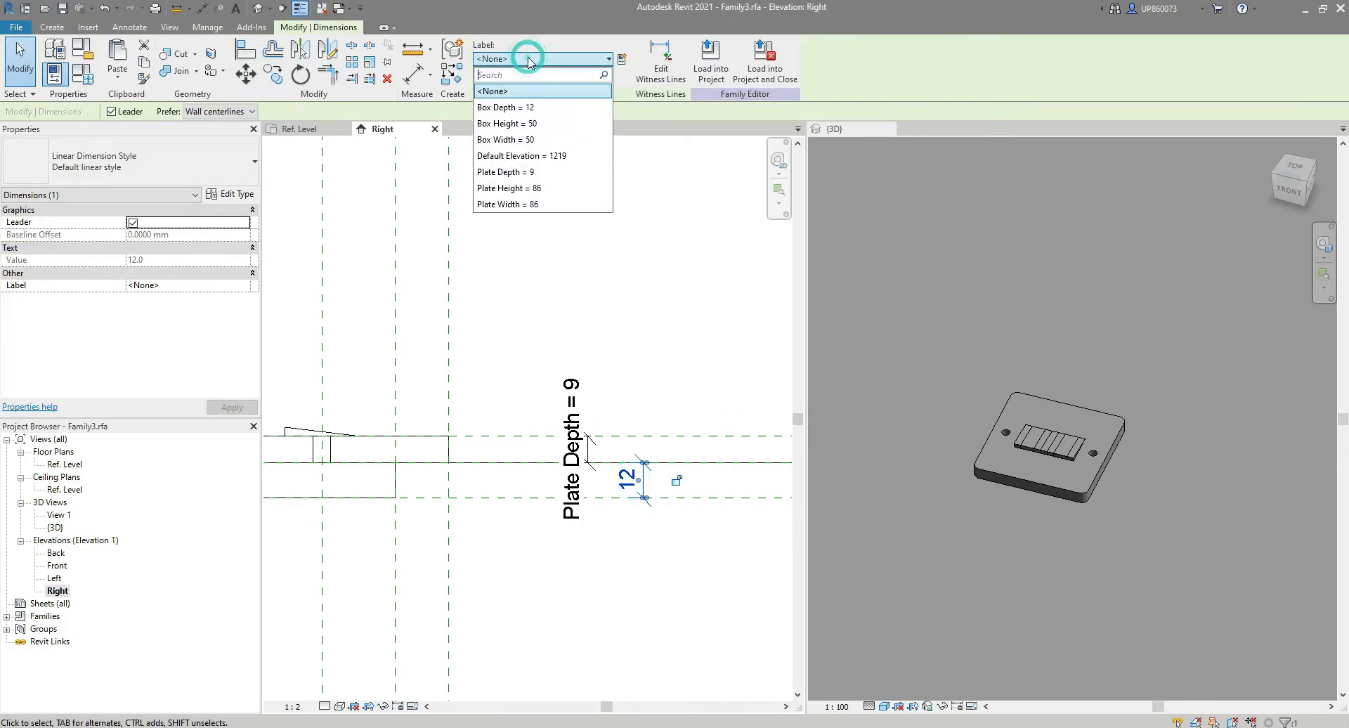
click(516, 109)
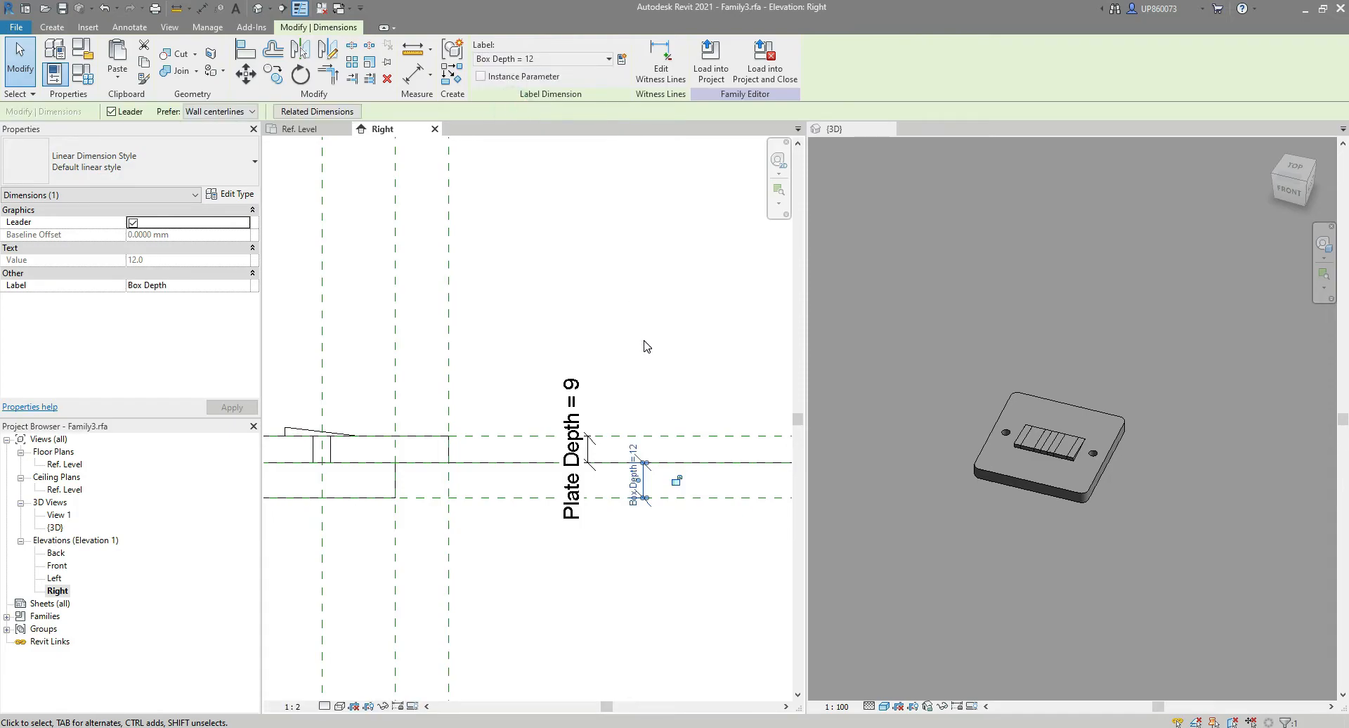
key(Escape)
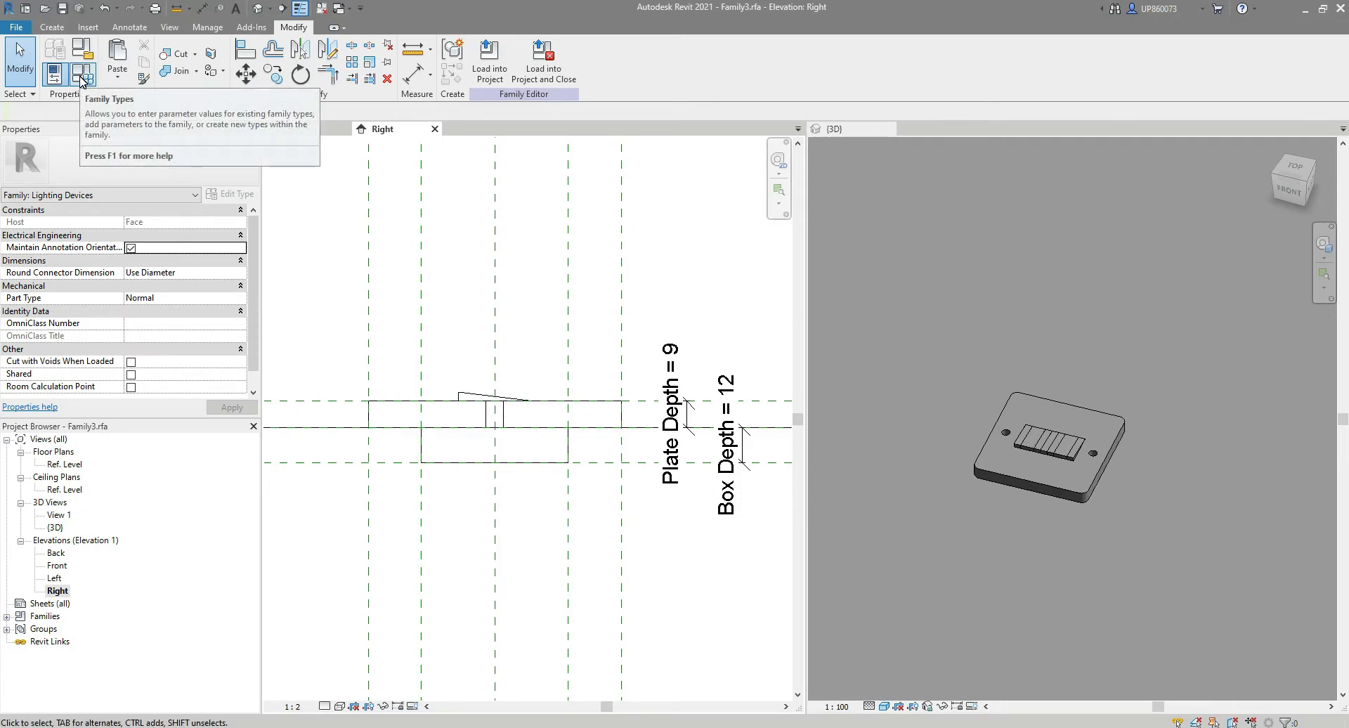
Flex the plate by setting Plate Height and Plate Width to 100 in the family types and applying the change.
click(82, 75)
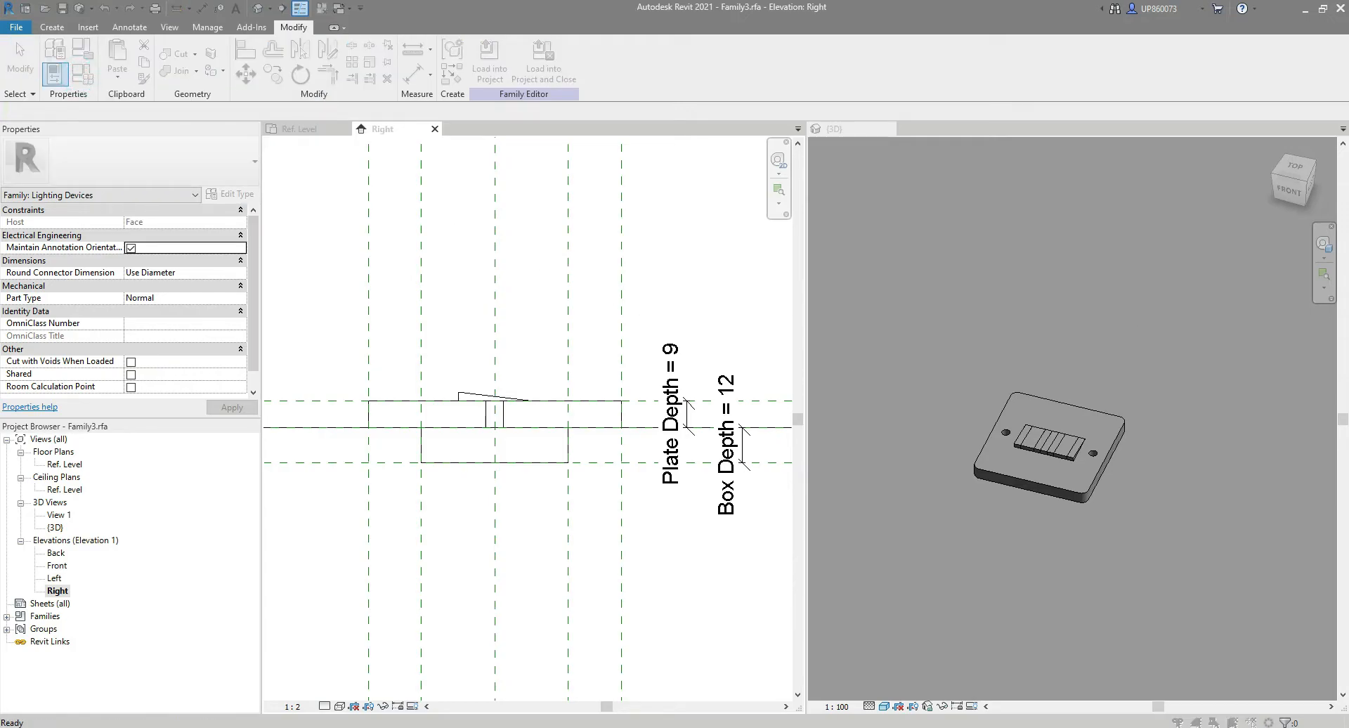
drag(985, 158, 587, 227)
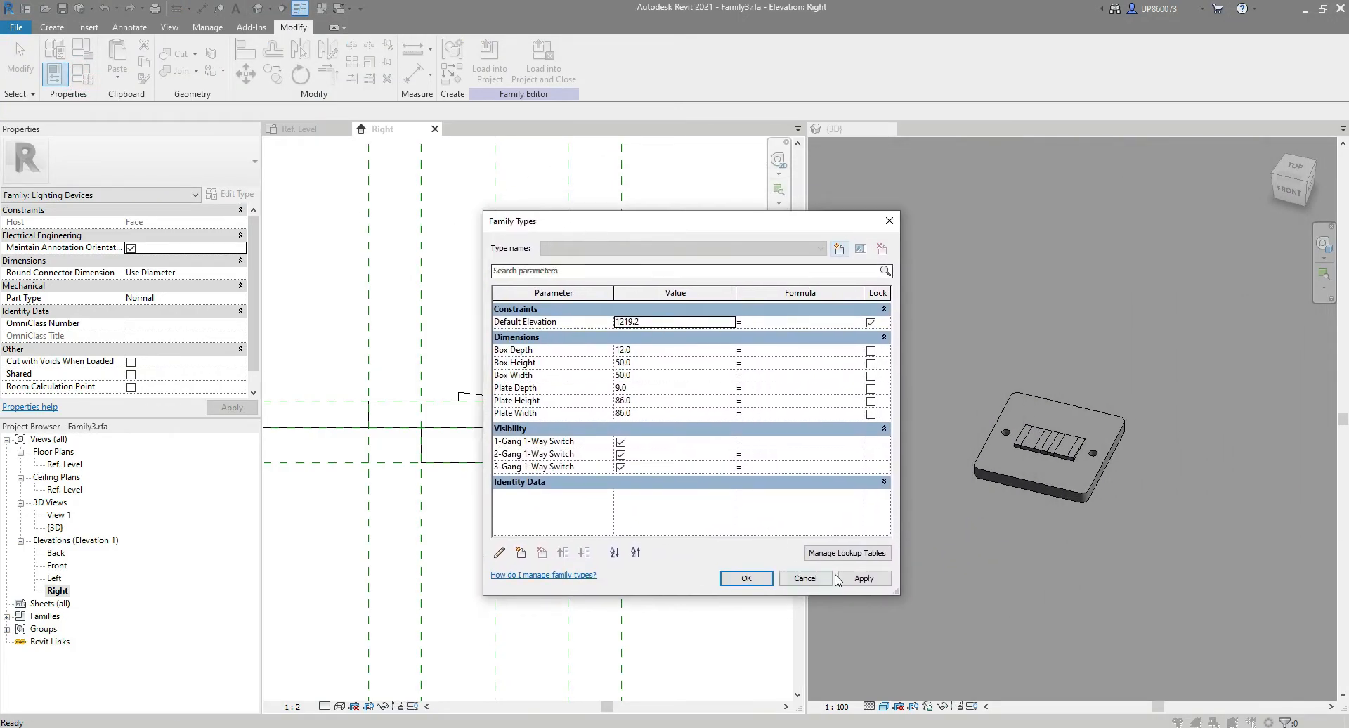
drag(898, 594, 782, 538)
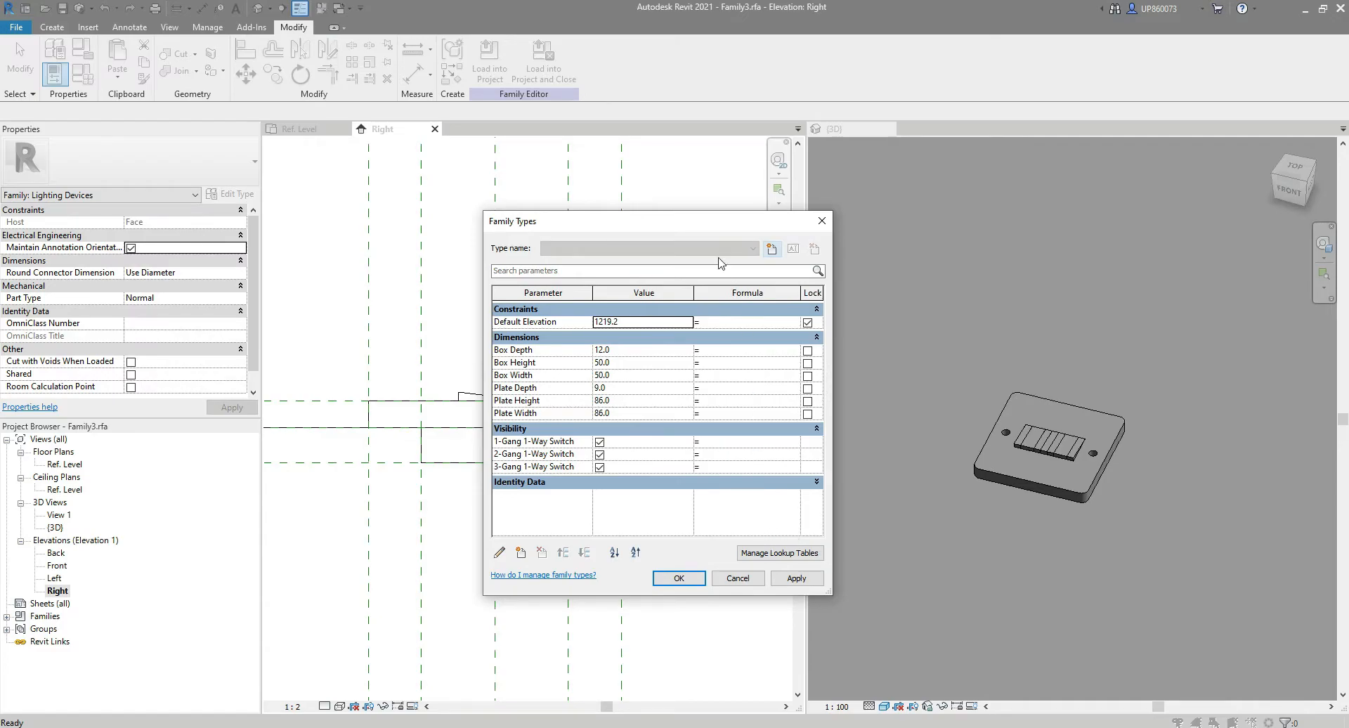
drag(681, 231, 281, 258)
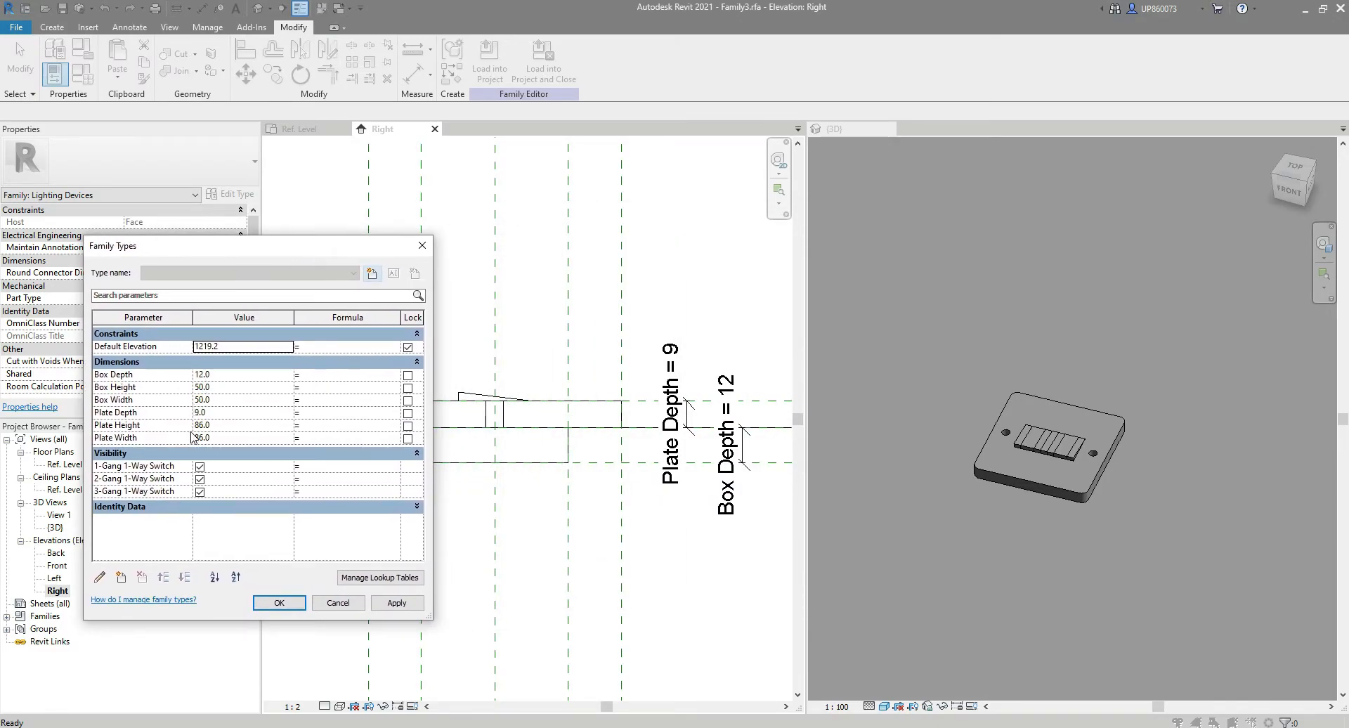
click(228, 425)
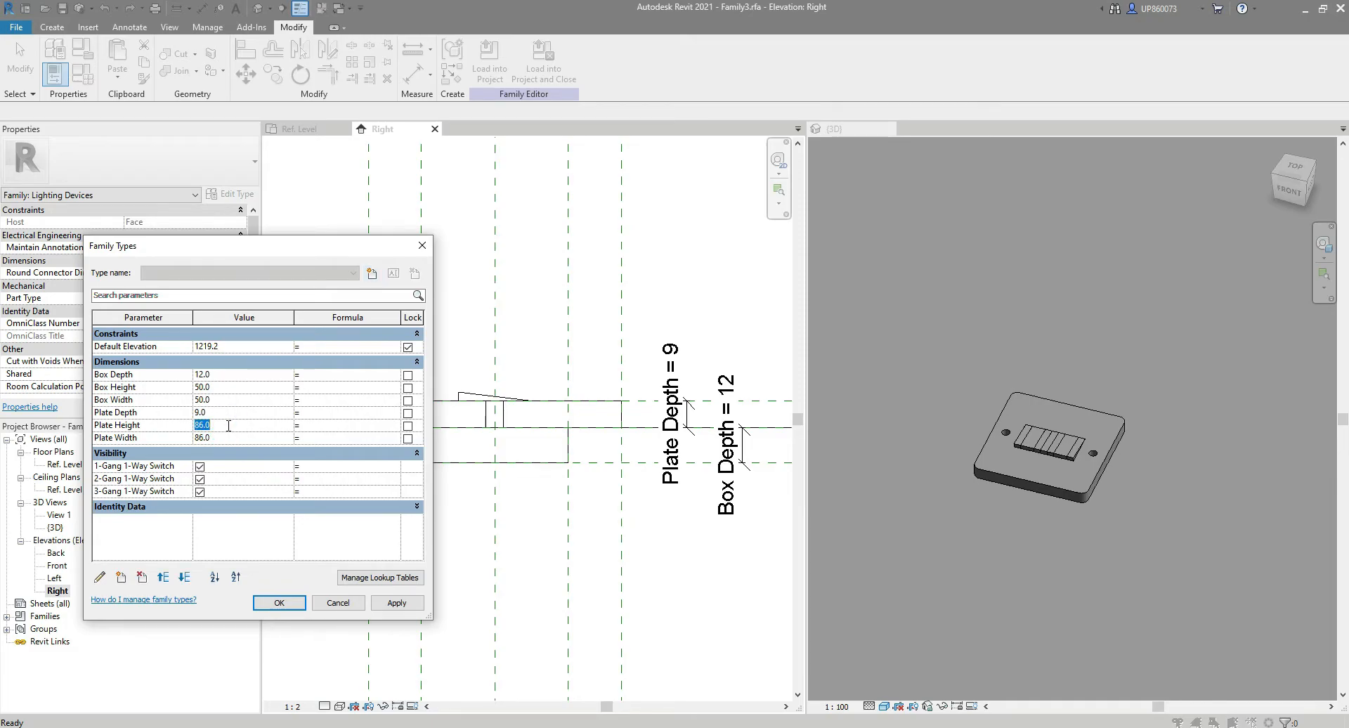
click(231, 438)
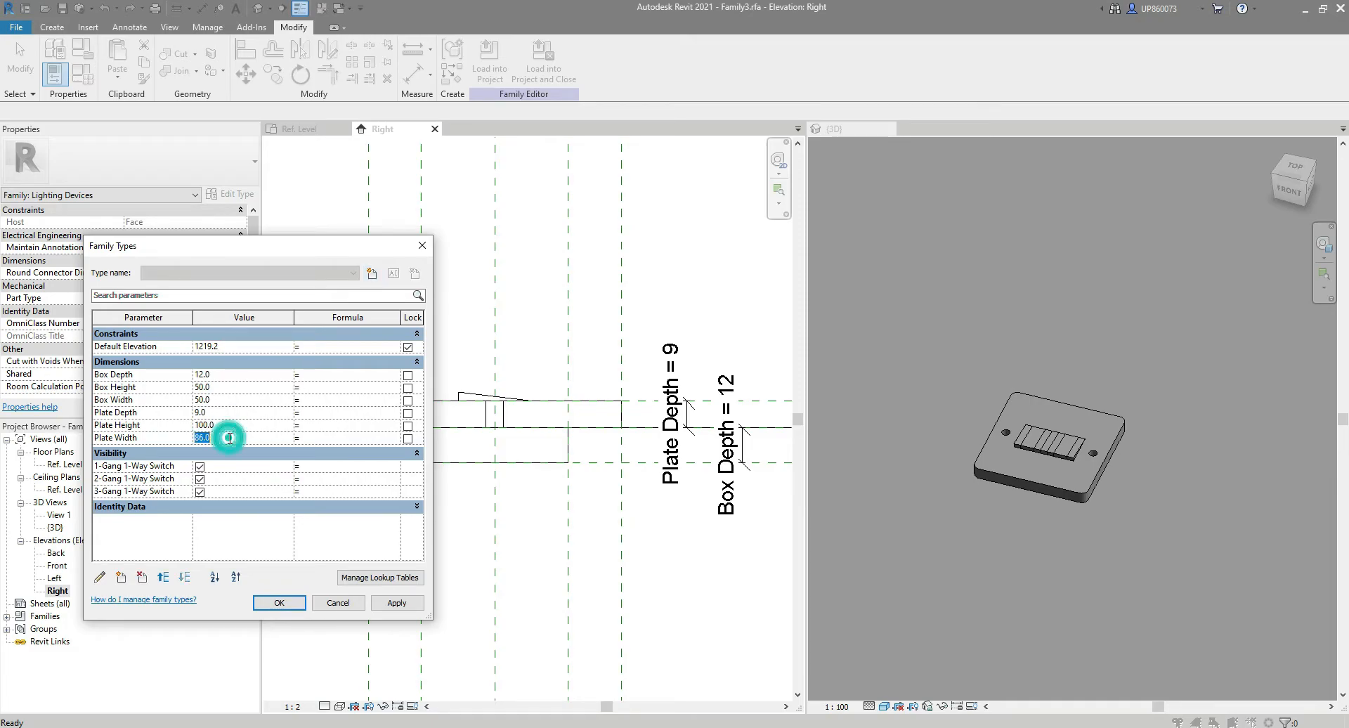
click(404, 604)
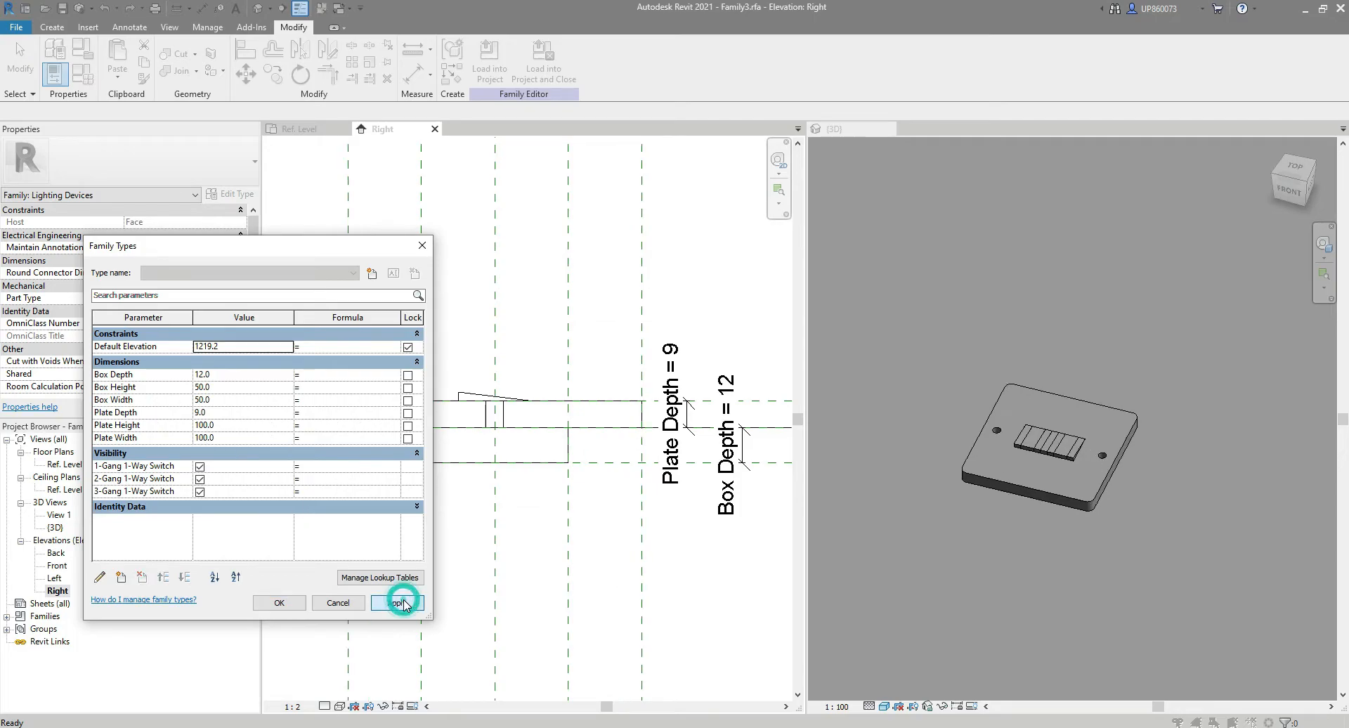
Set both Plate Width and Plate Height back to 86.
click(228, 439)
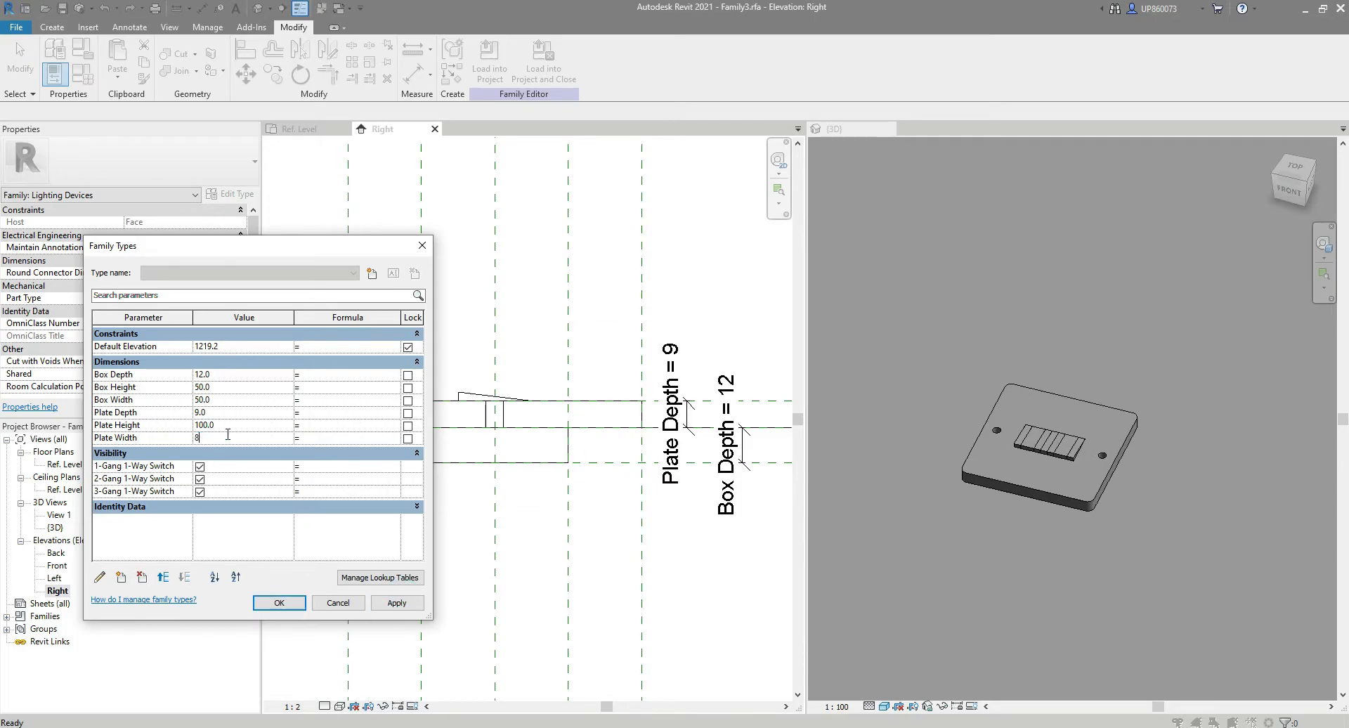
click(224, 427)
text(86)
Flex the box by setting Box Height and Box Width to 75 and applying the parameter changes.
click(221, 387)
click(222, 400)
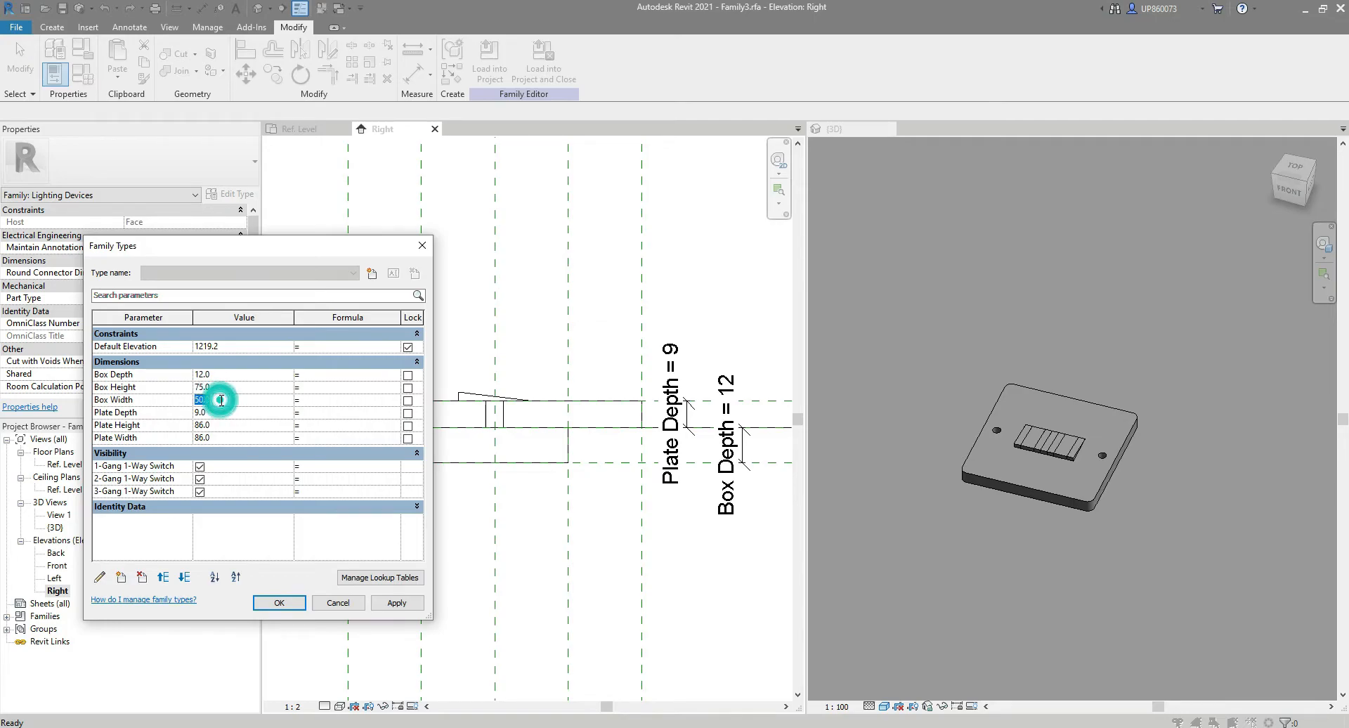
drag(296, 253, 1016, 258)
click(1119, 607)
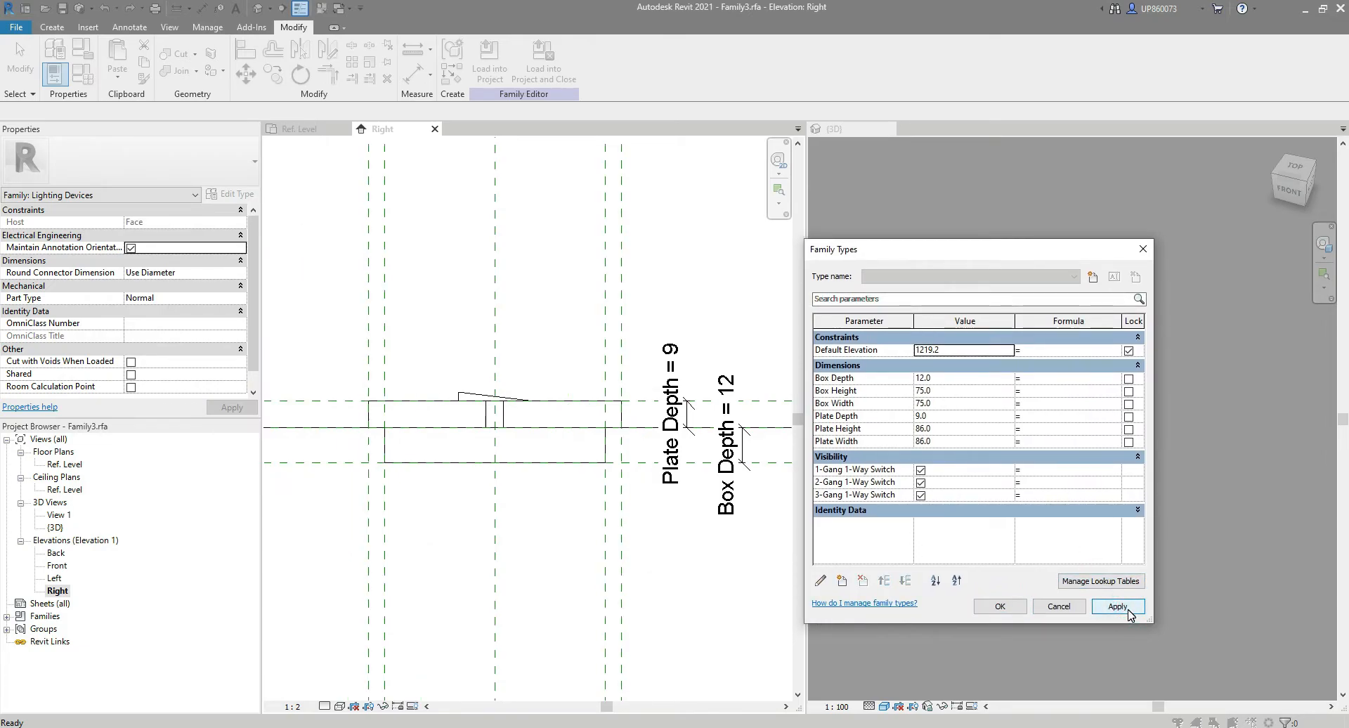
Restore Box Height and Box Width to 50 and apply the values.
click(937, 391)
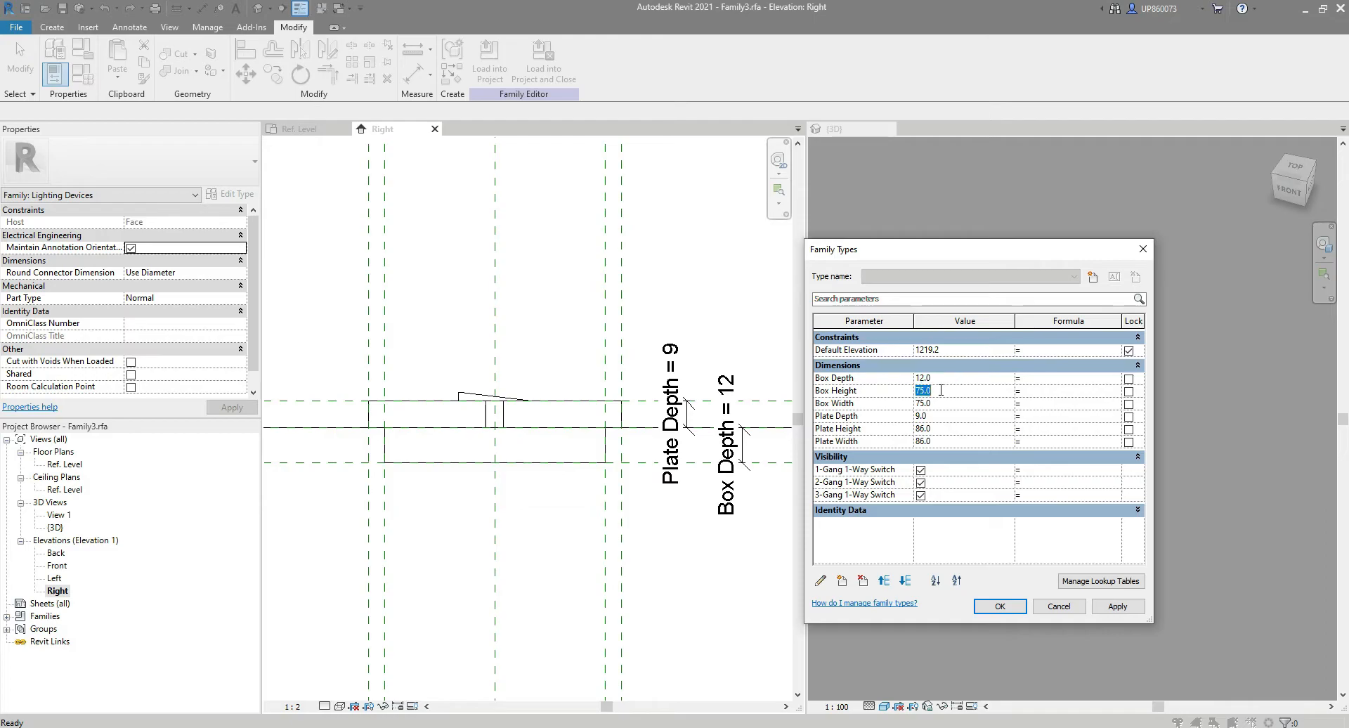
click(953, 406)
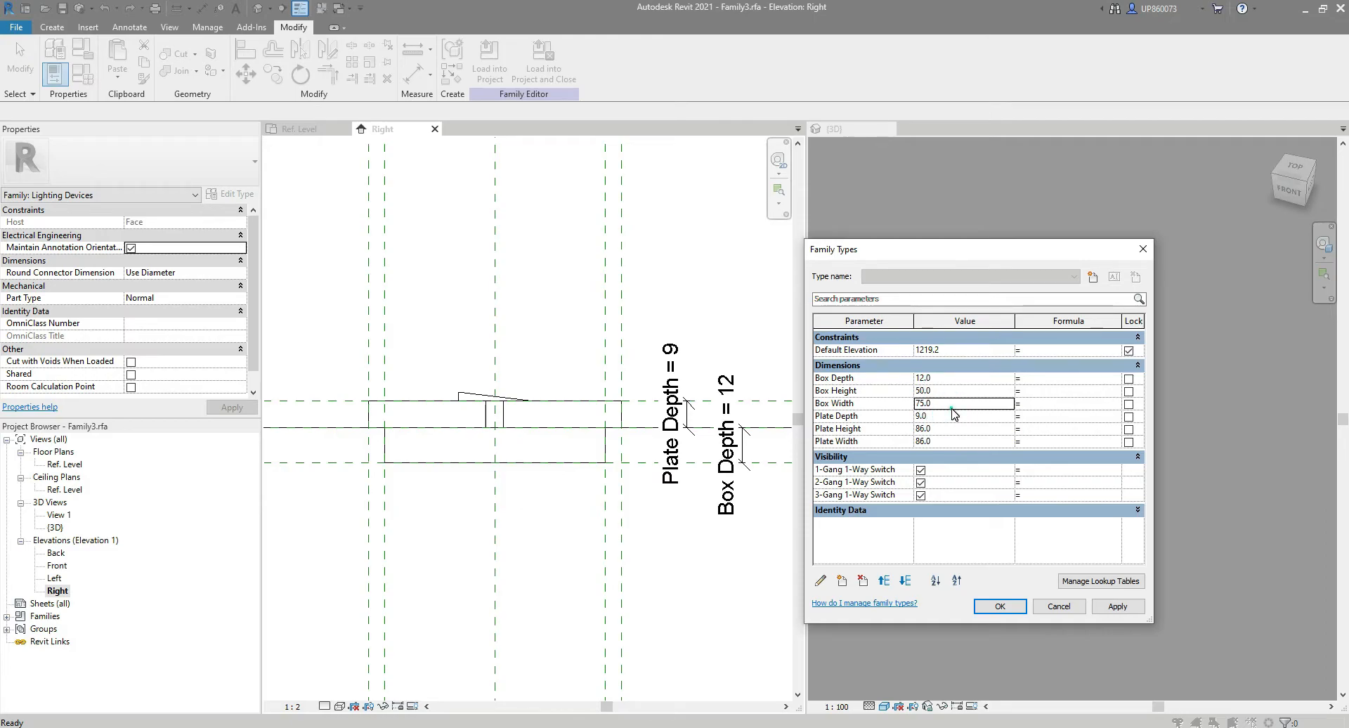
click(1124, 606)
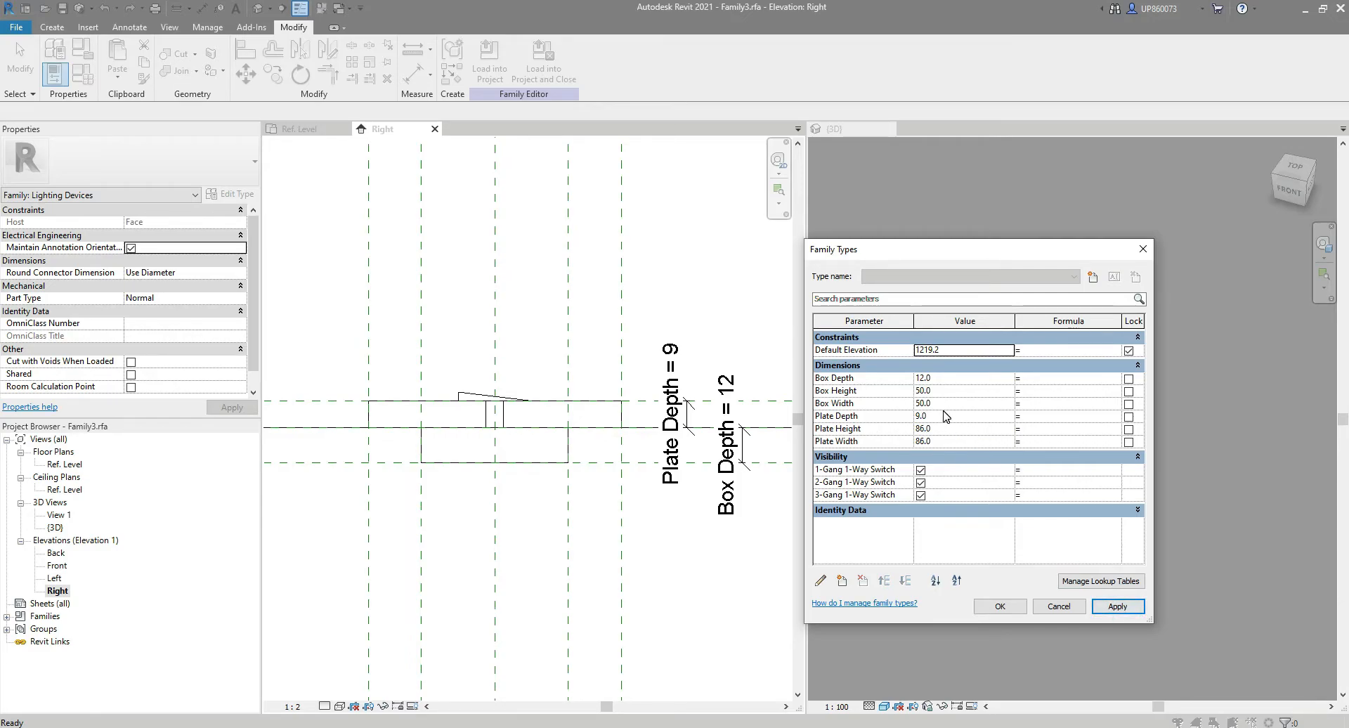
Flex the Box Depth parameter by applying 25 and restoring 12, twice in a row.
click(942, 381)
text(2)
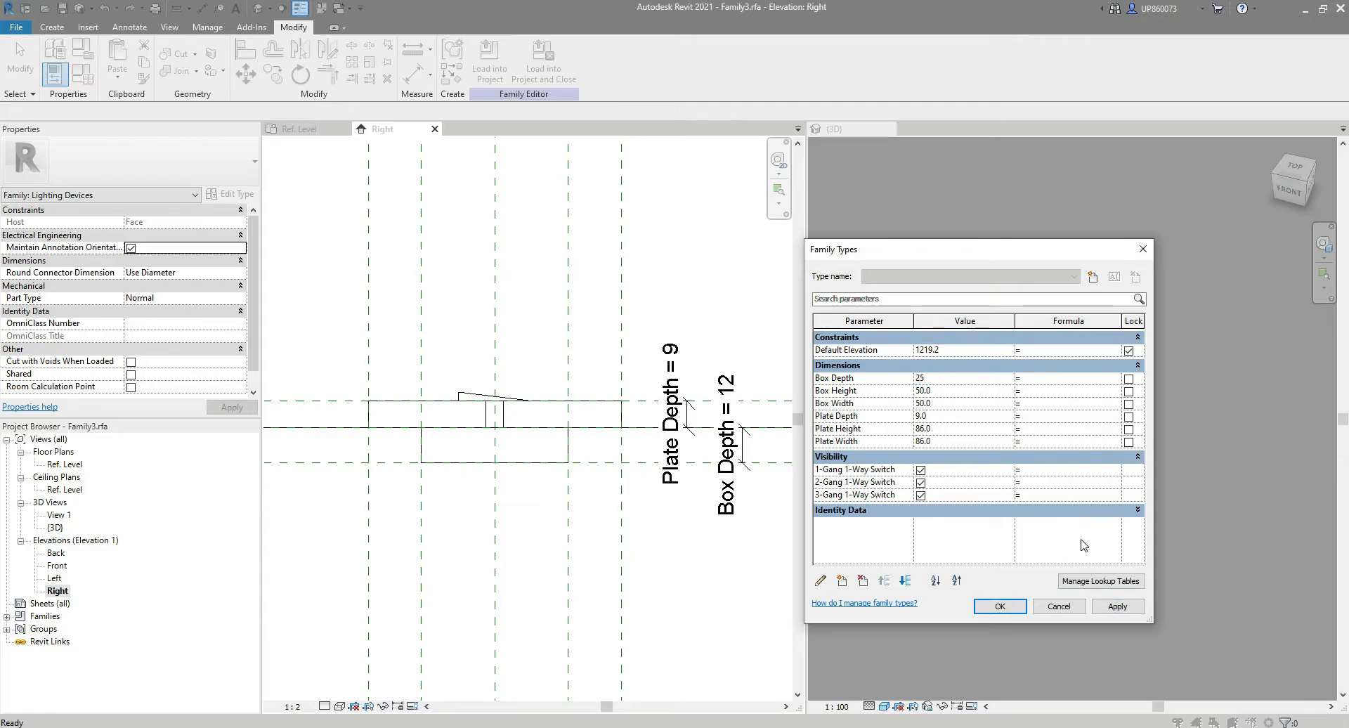
text(5)
click(1116, 606)
click(949, 380)
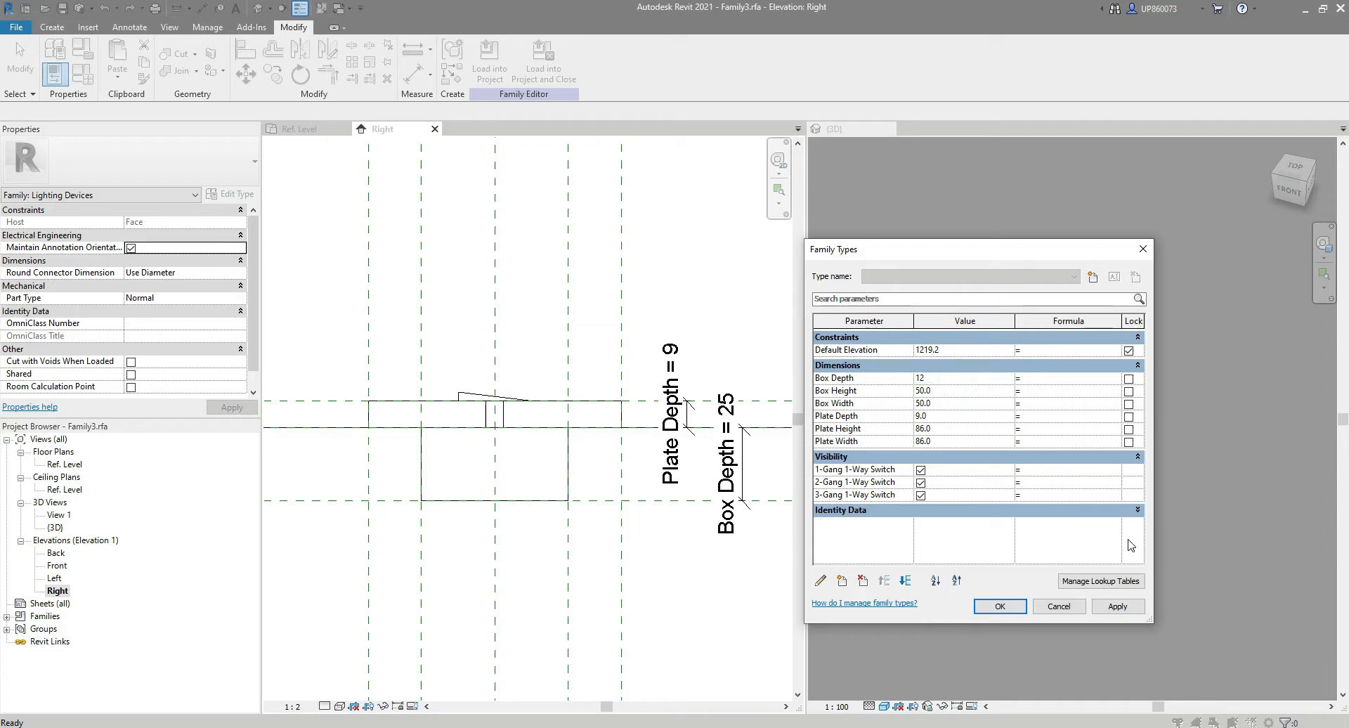
click(1117, 606)
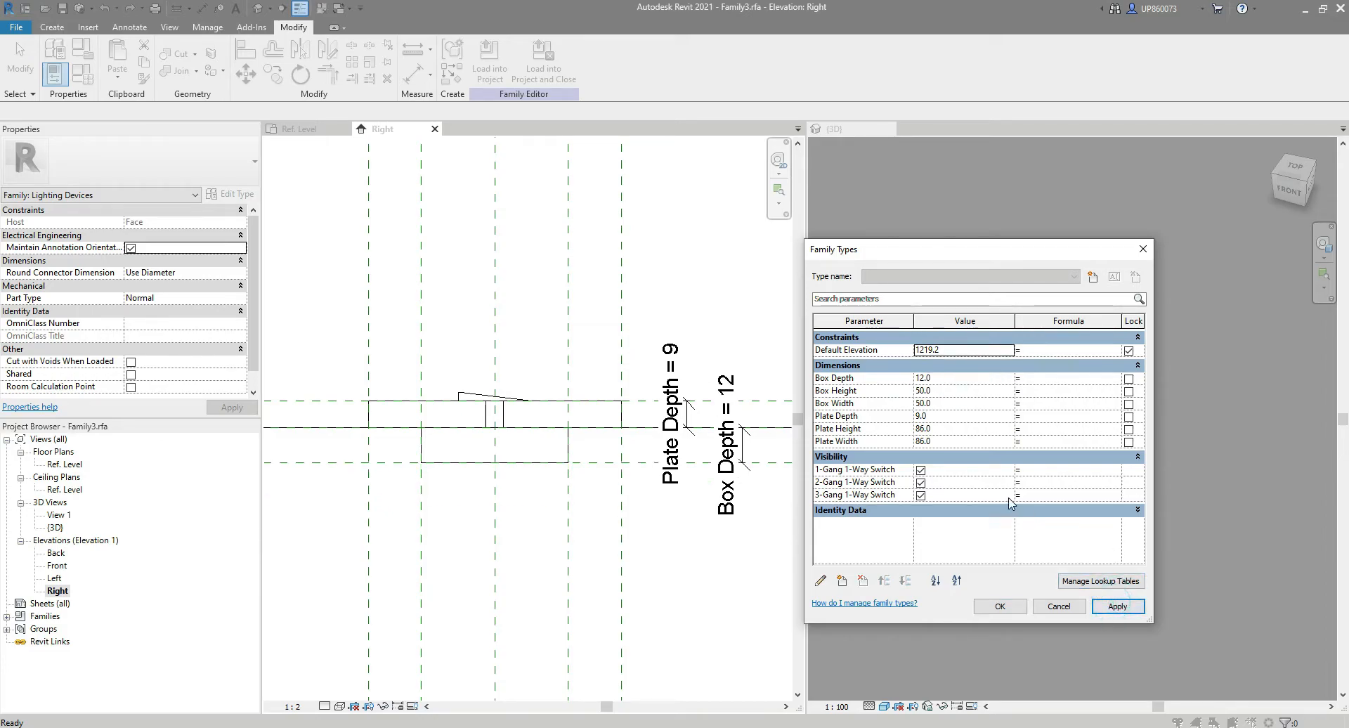
click(953, 381)
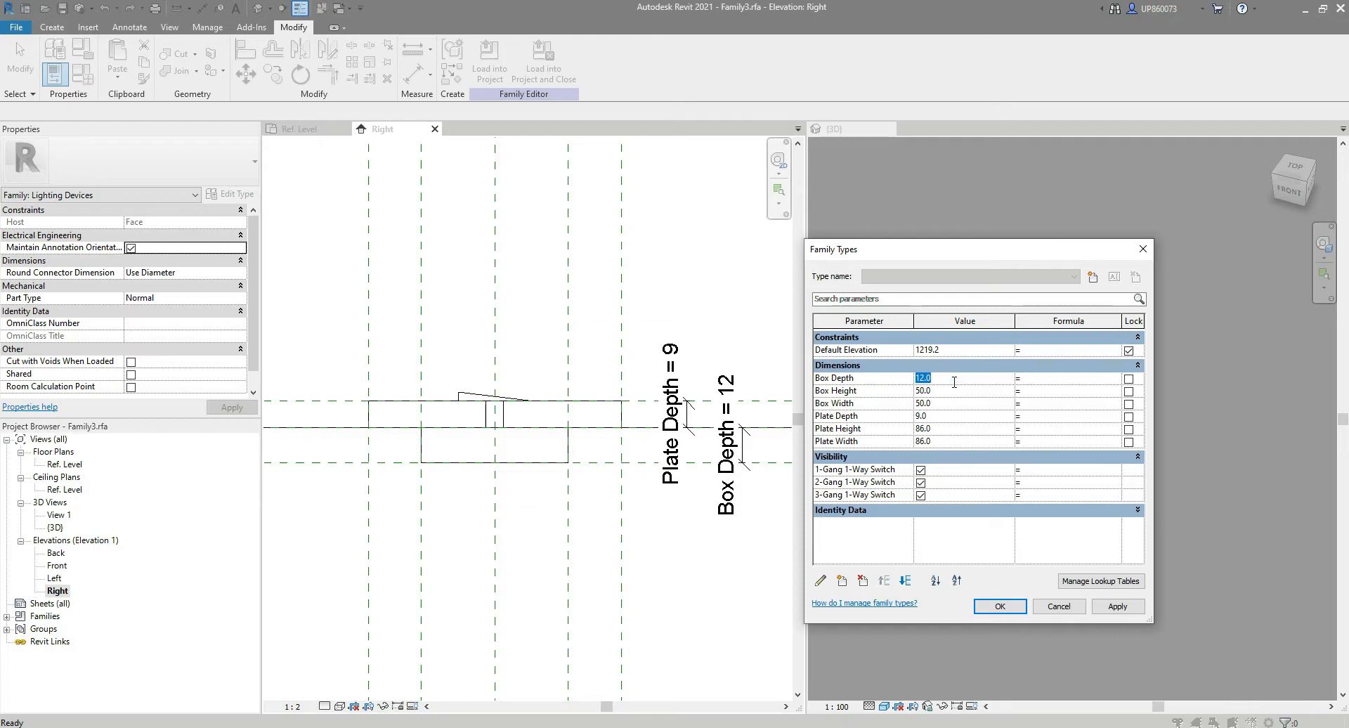
click(1116, 606)
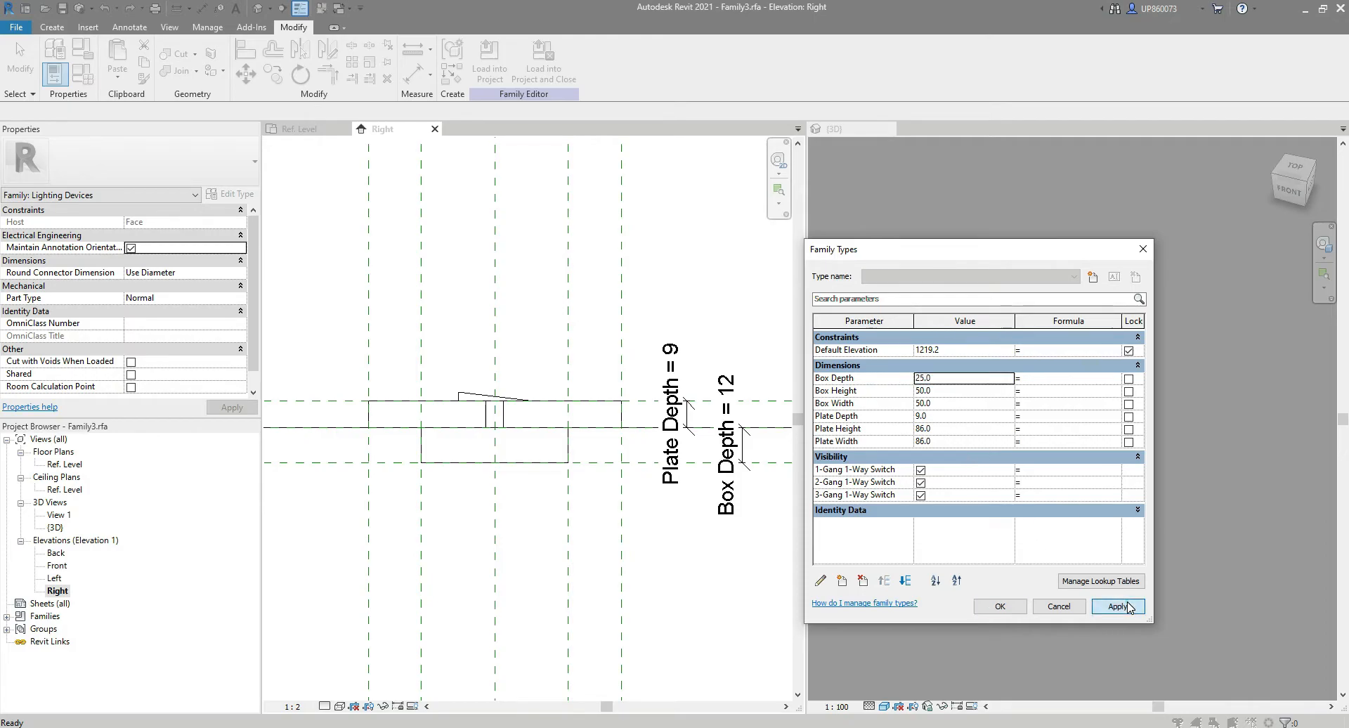
click(953, 379)
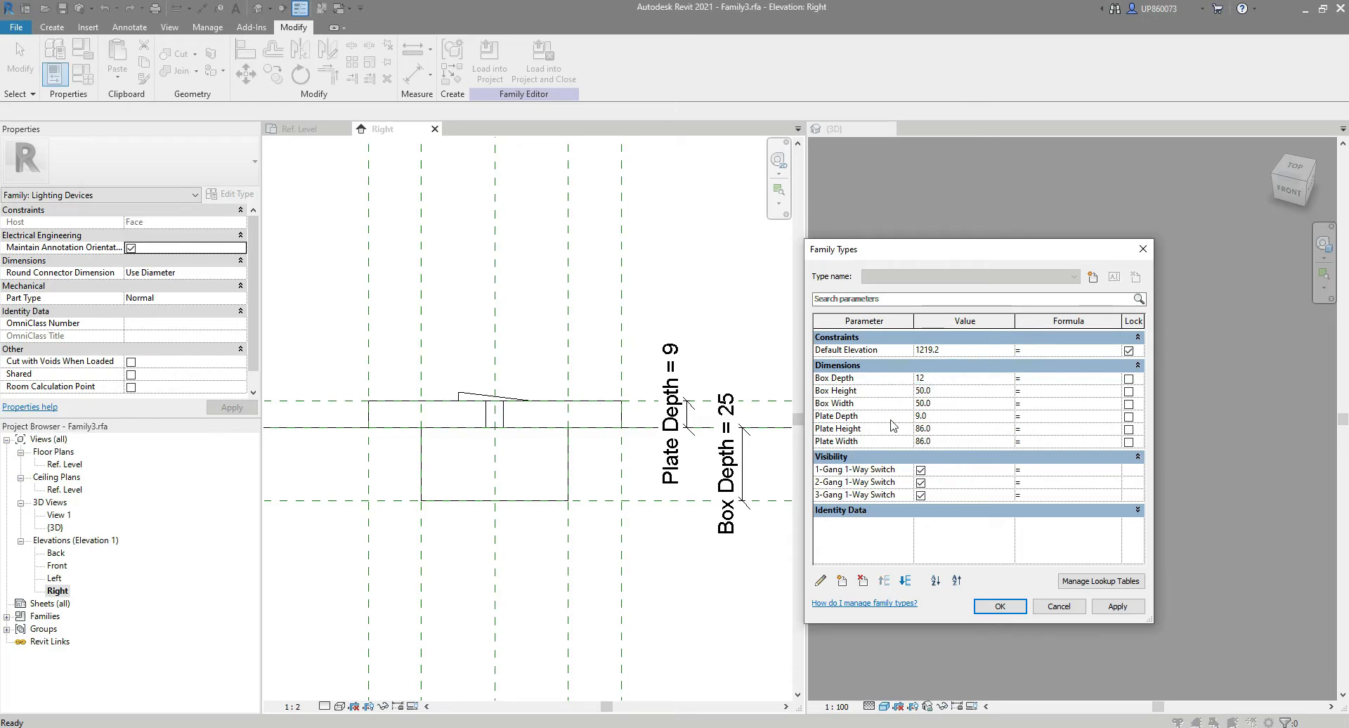
click(1117, 606)
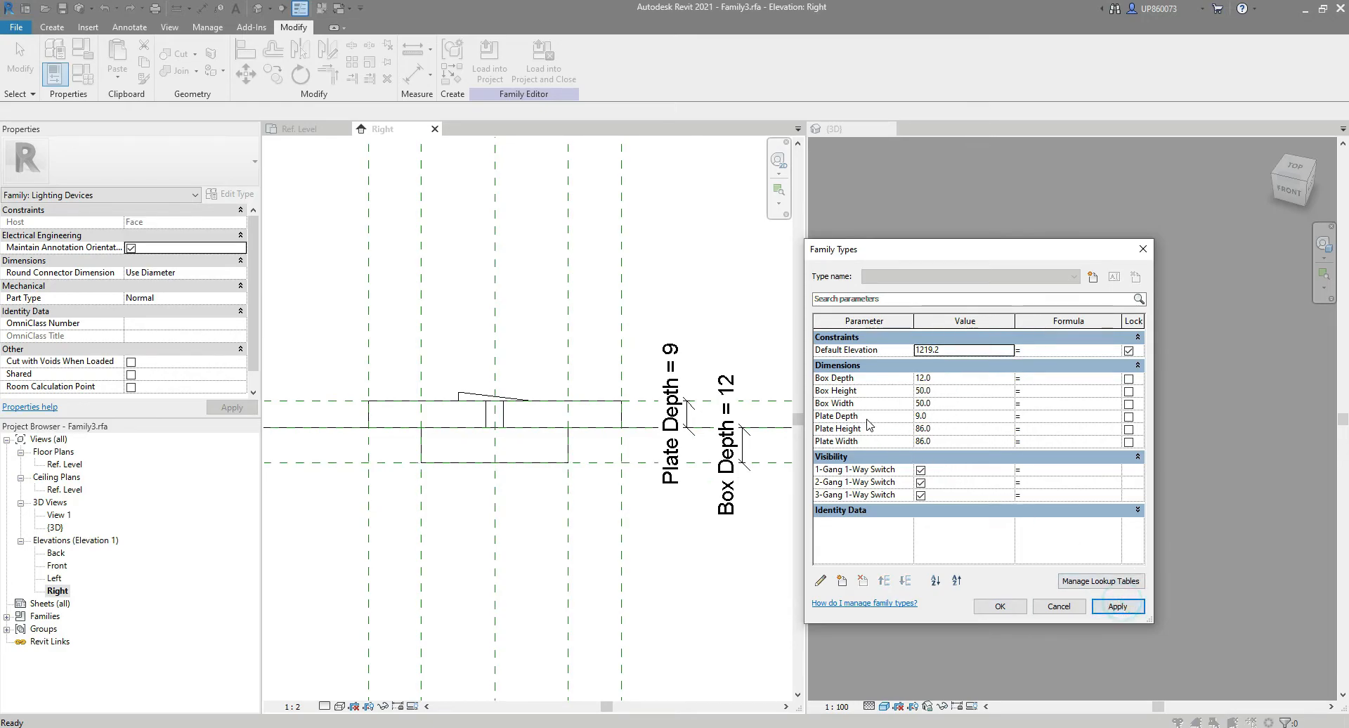
Set the Plate Depth parameter to 25 and accept the family type values.
click(937, 417)
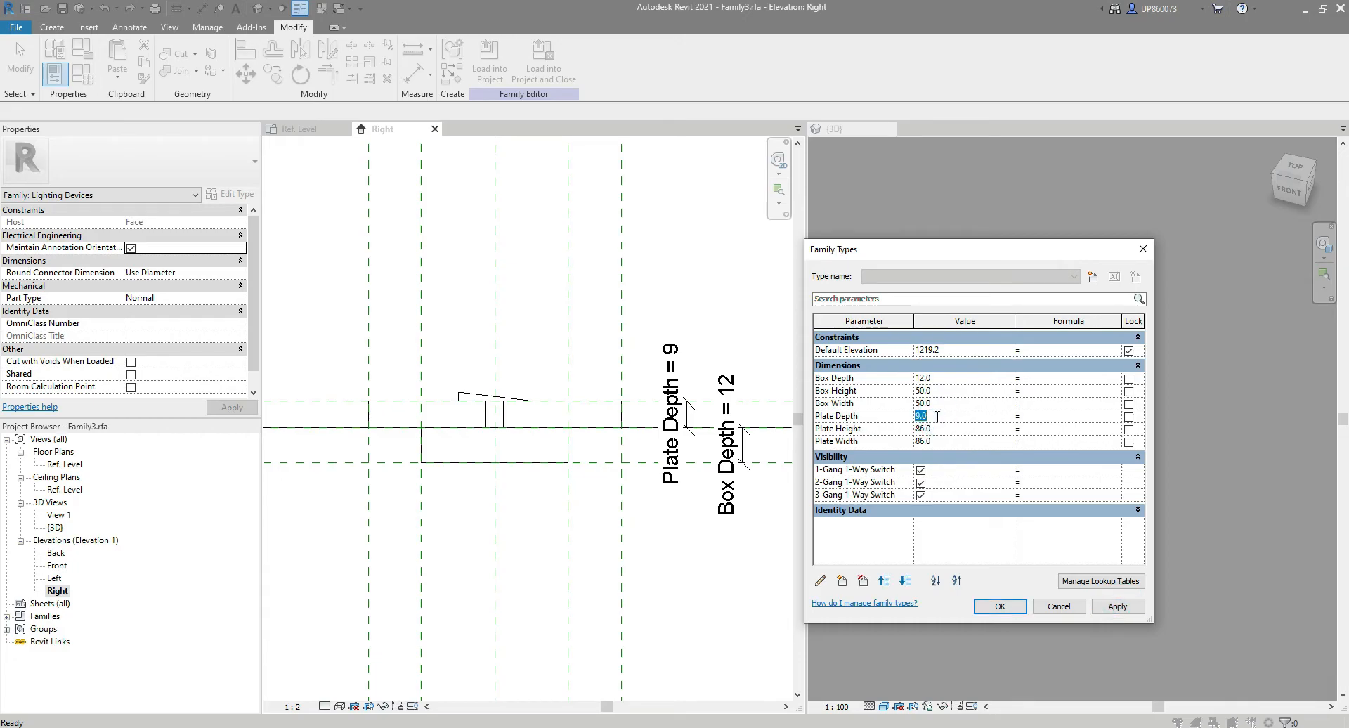
click(1114, 609)
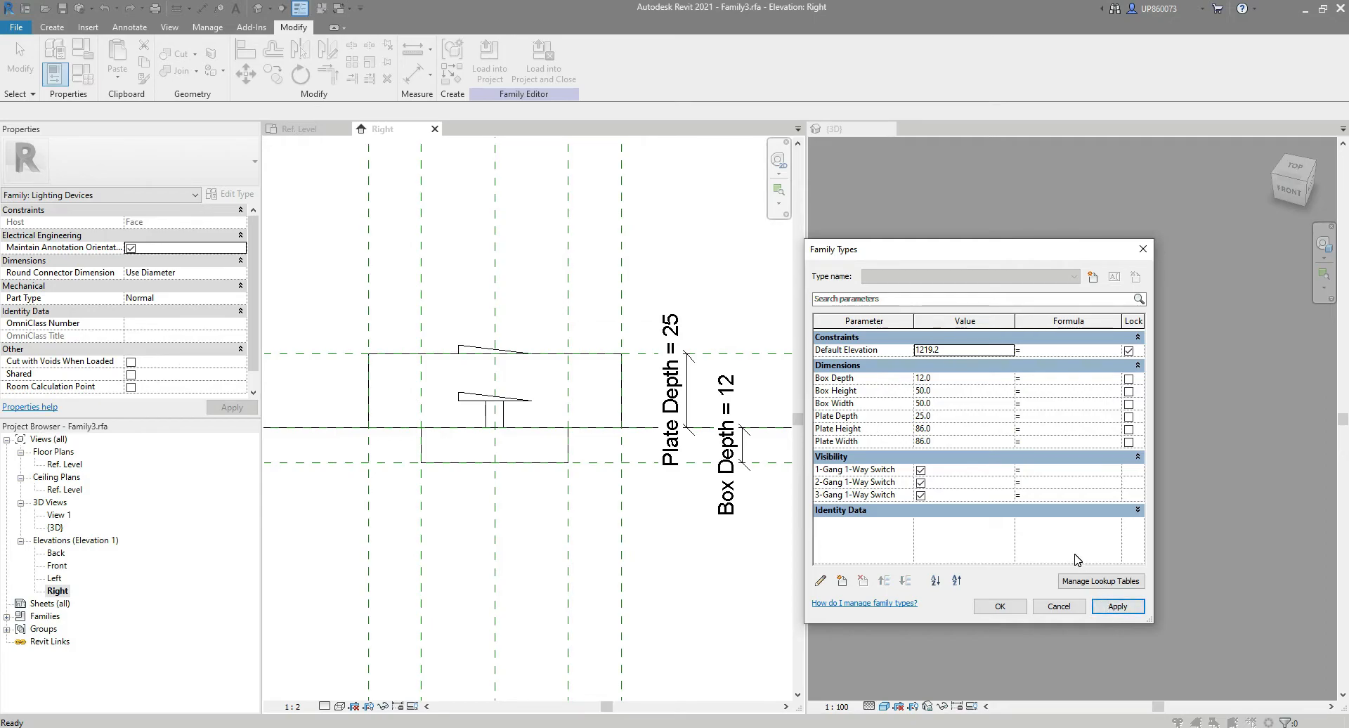
click(1001, 607)
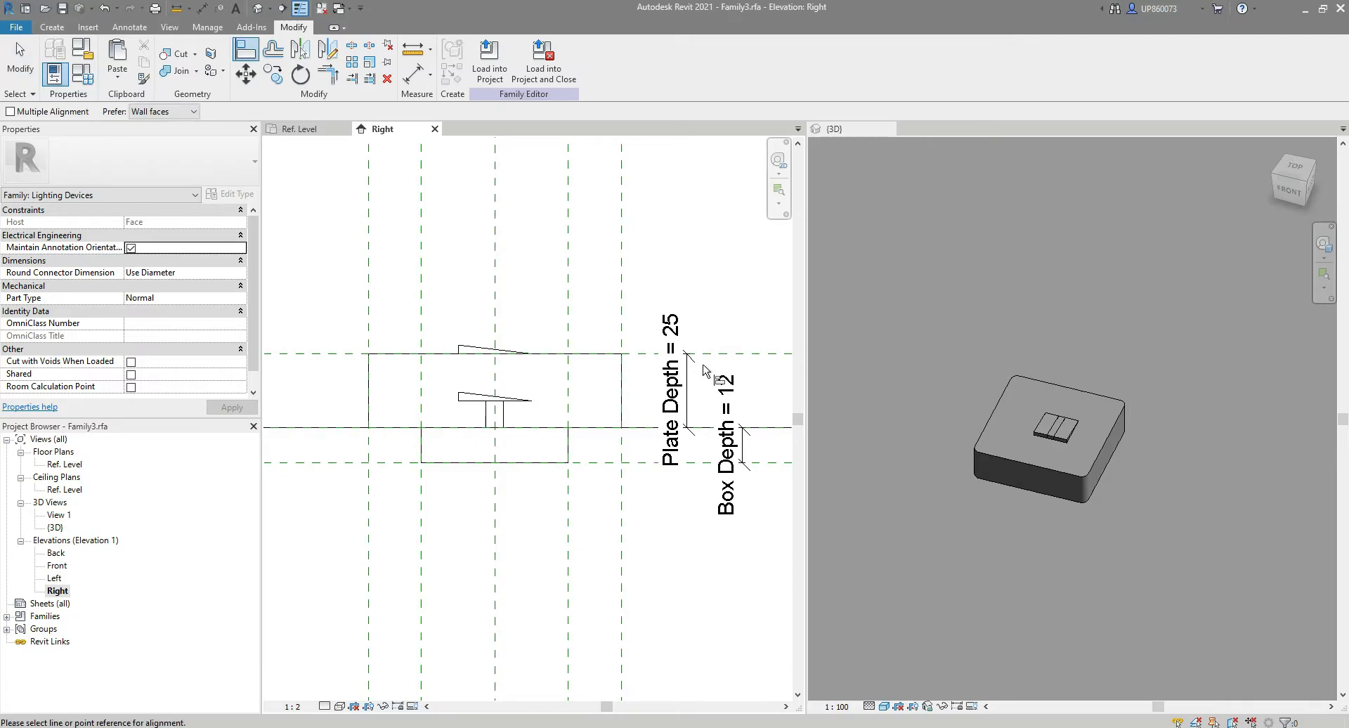
Align the end face of the narrow central cylinder with the plate's outer reference plane and lock the alignment.
click(748, 355)
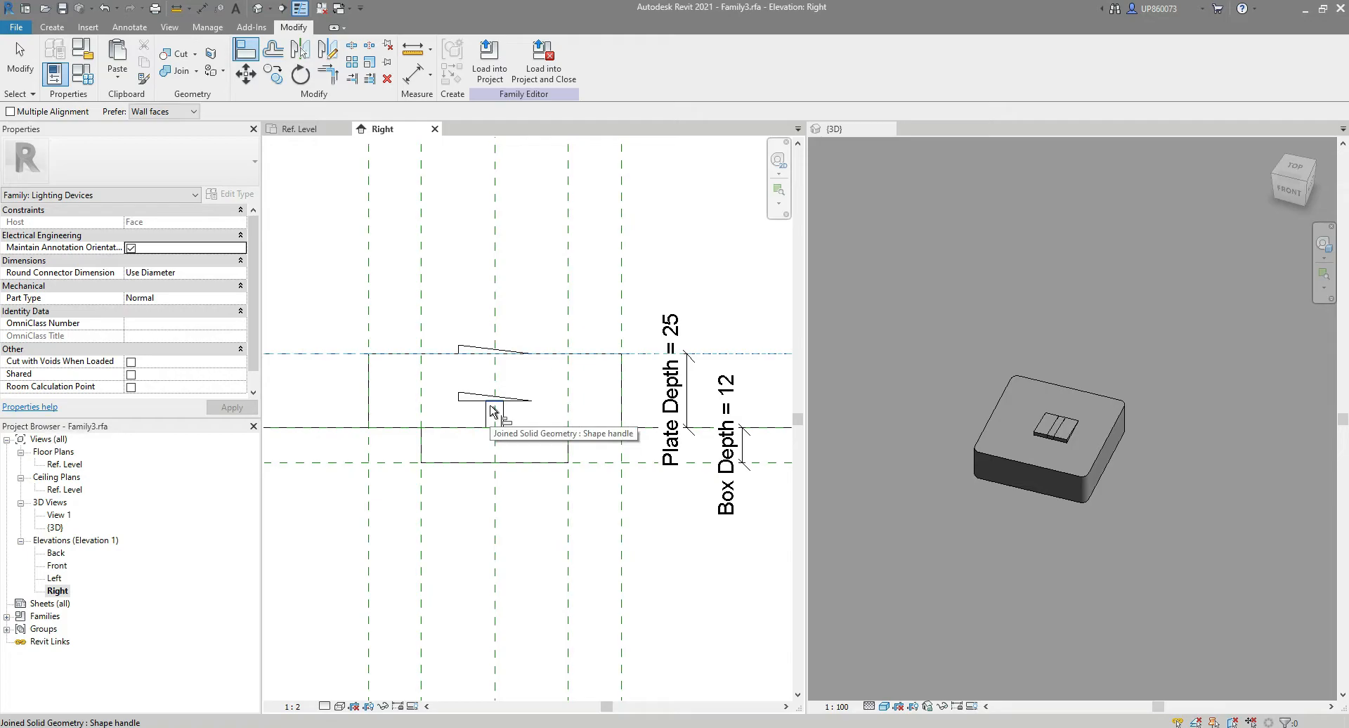
click(492, 411)
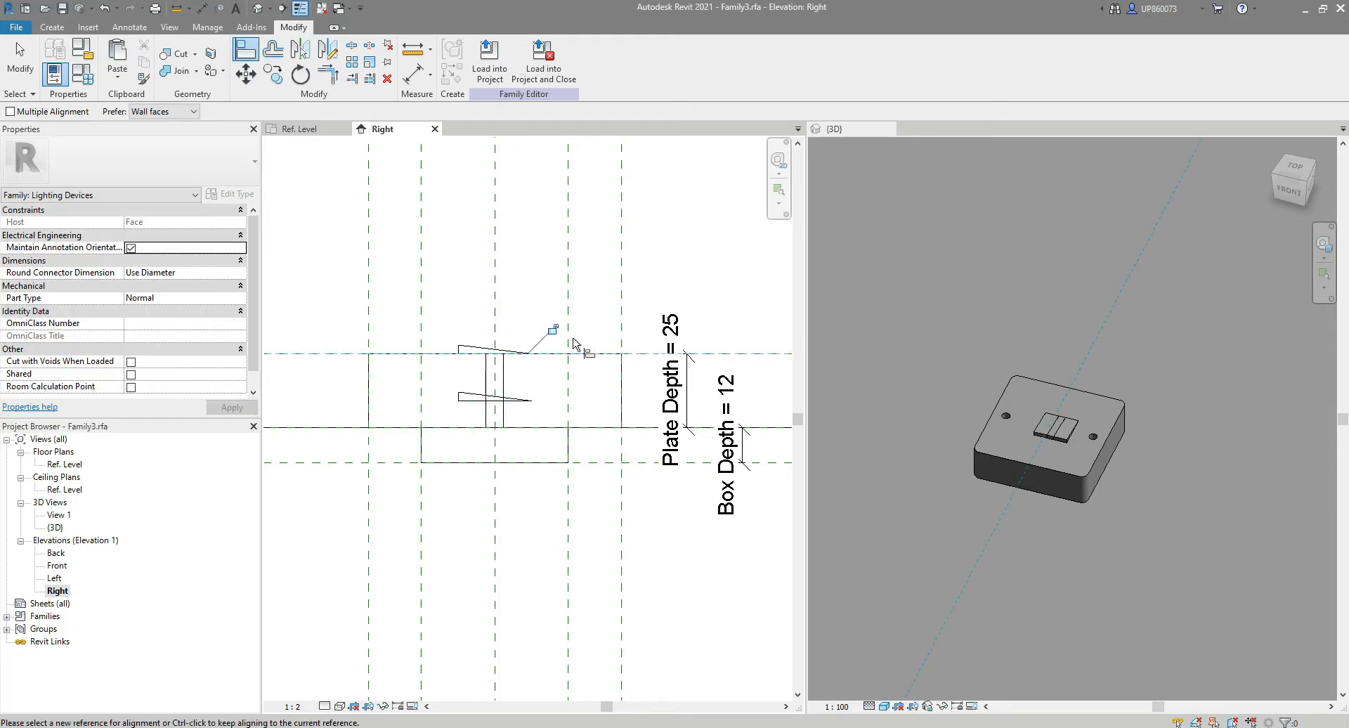
click(553, 329)
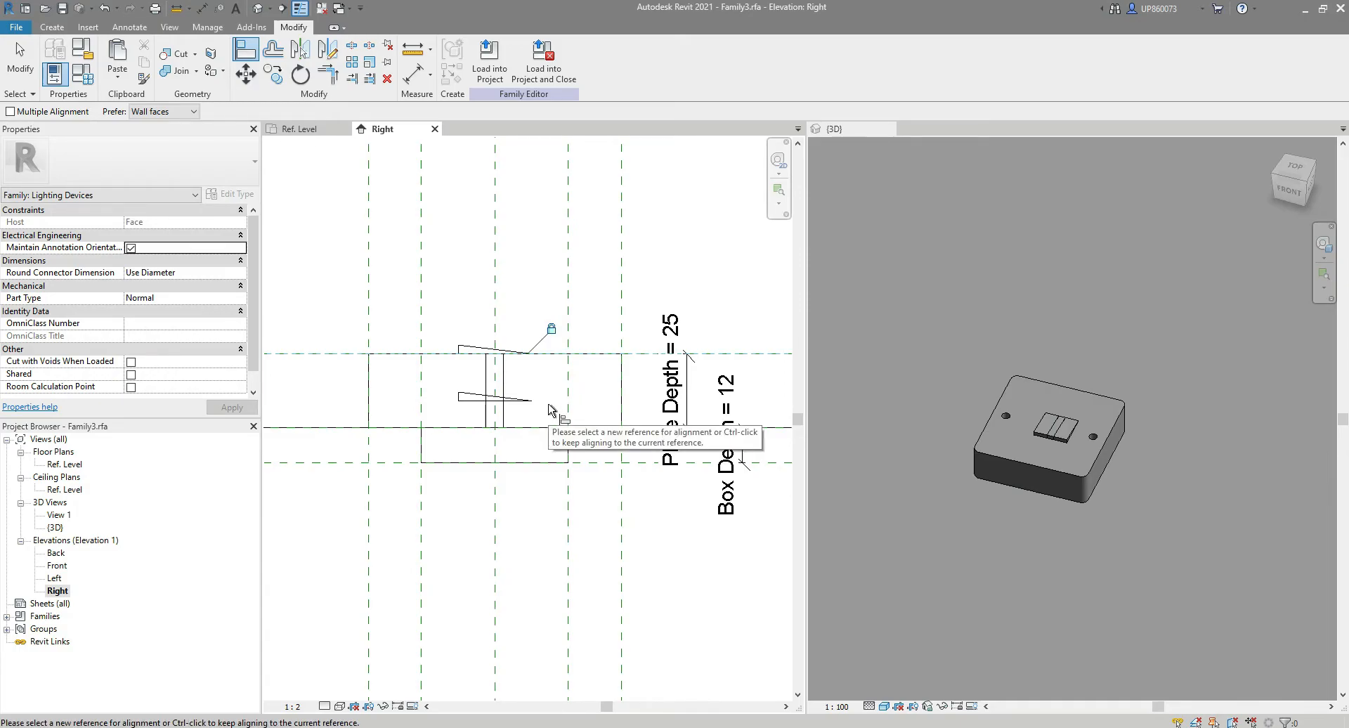
key(Escape)
Edit the first left-behind rocker extrusion's sketch and move its wedge profile straight up onto the plate's outer reference plane.
click(530, 399)
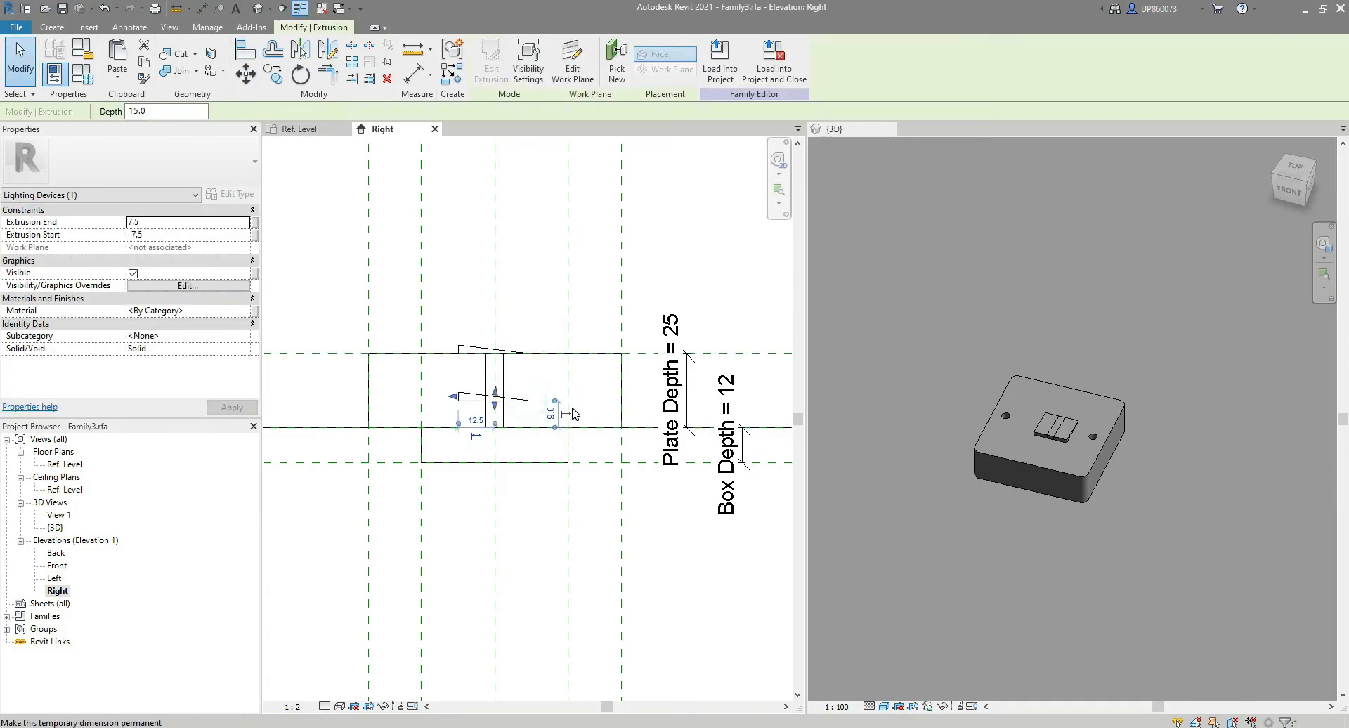
click(492, 62)
drag(289, 366, 567, 431)
key(m)
key(v)
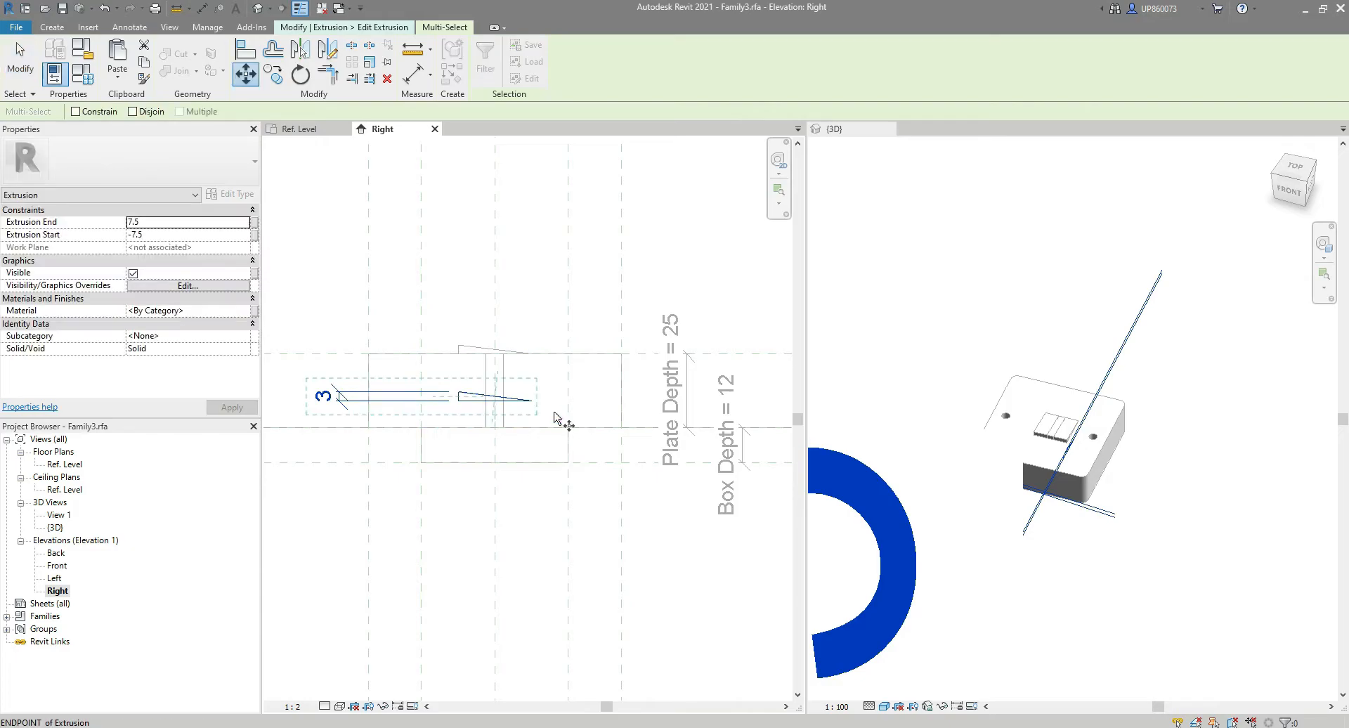
click(532, 400)
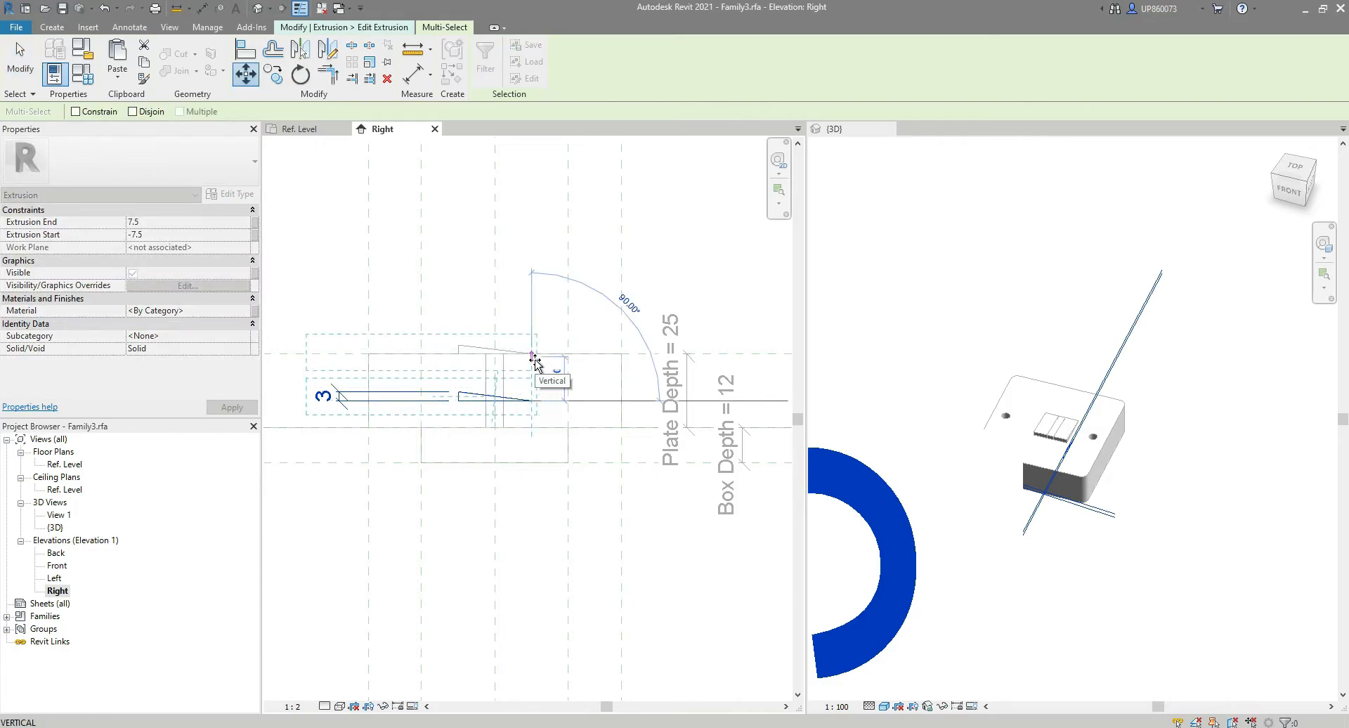
click(532, 353)
key(Escape)
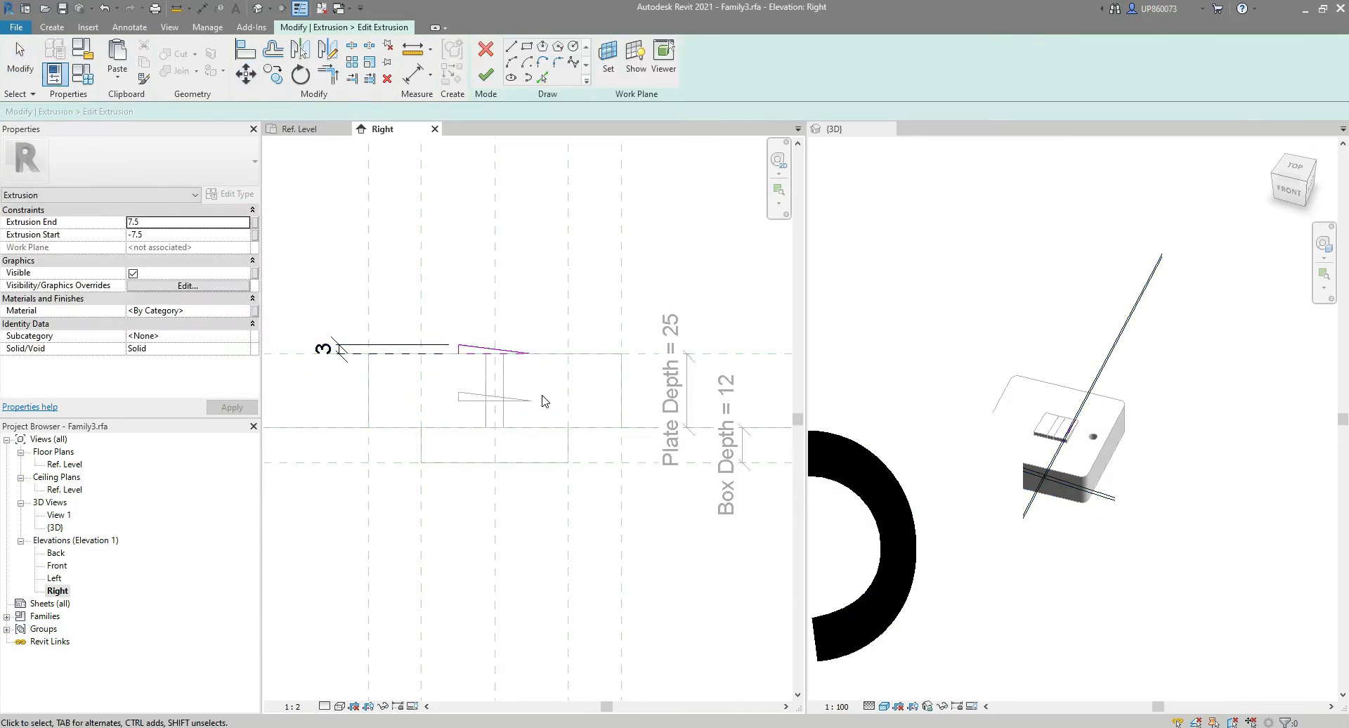
Align and lock the first rocker profile's base line to the plate's outer reference plane, and finish the sketch.
key(a)
key(l)
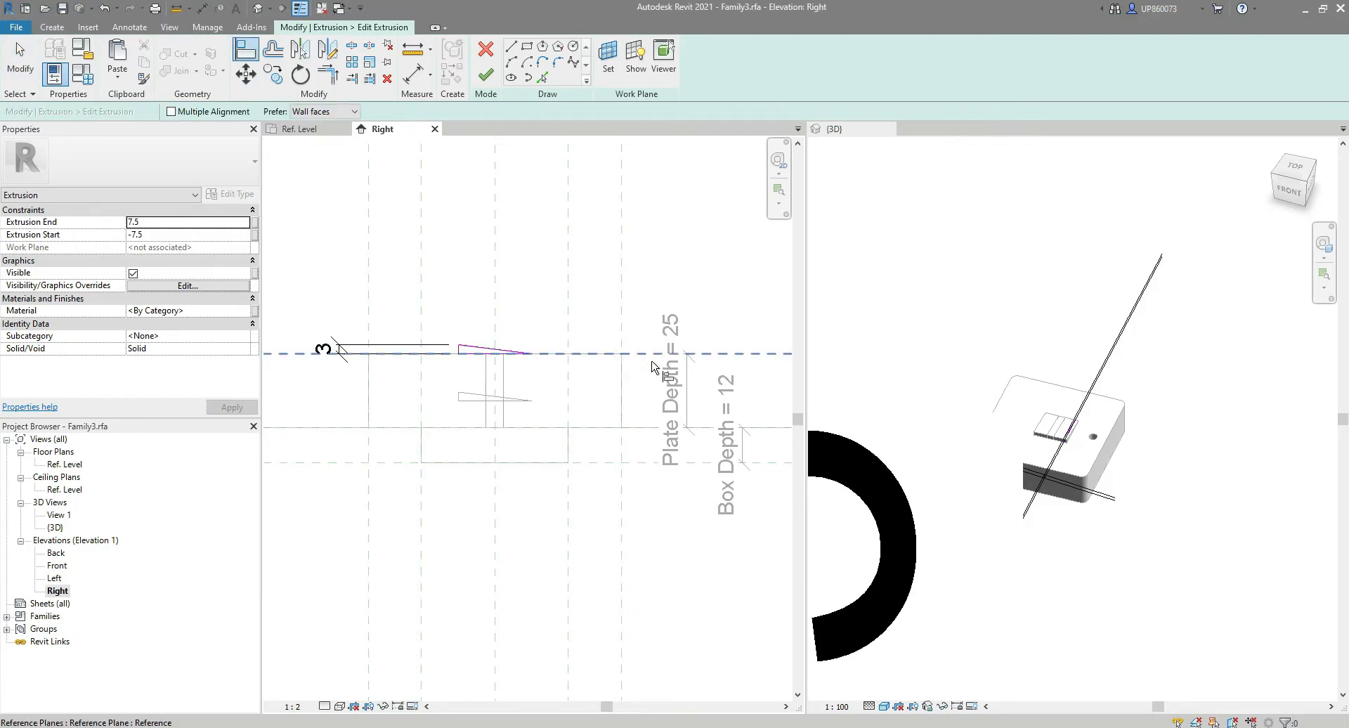
click(652, 354)
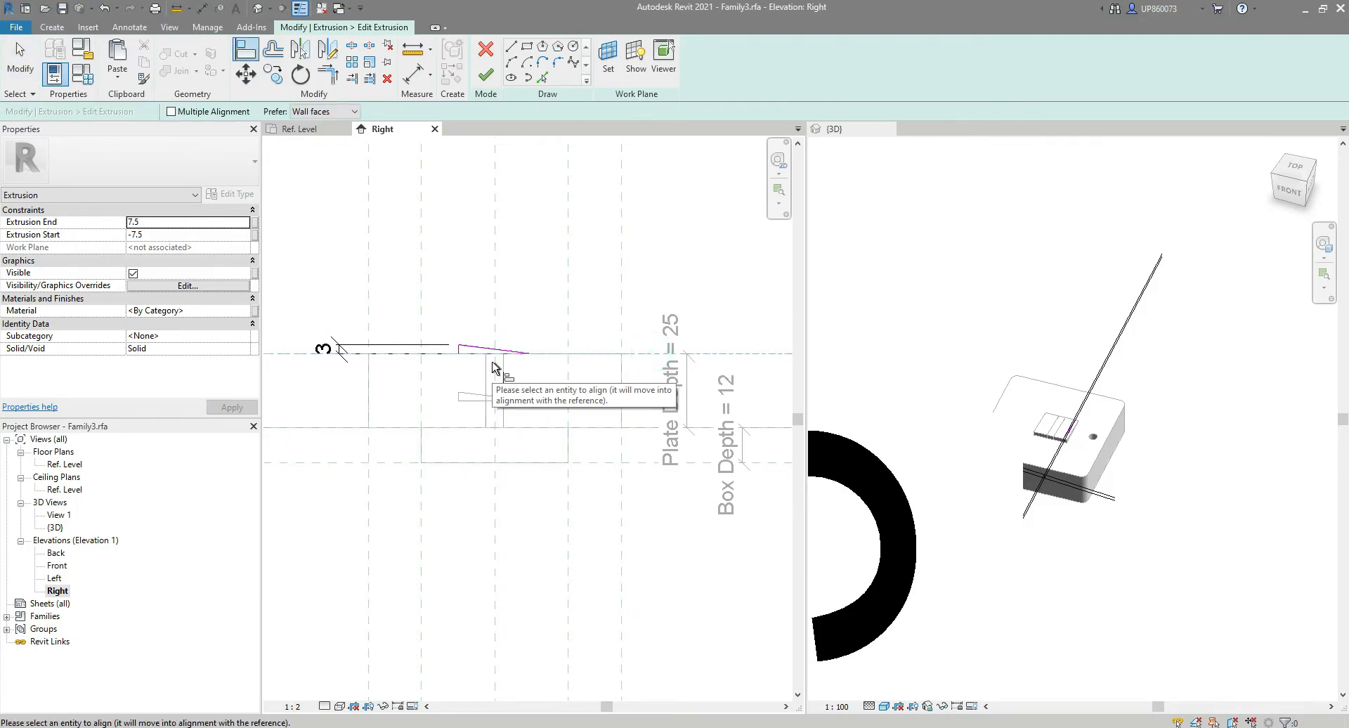
click(493, 359)
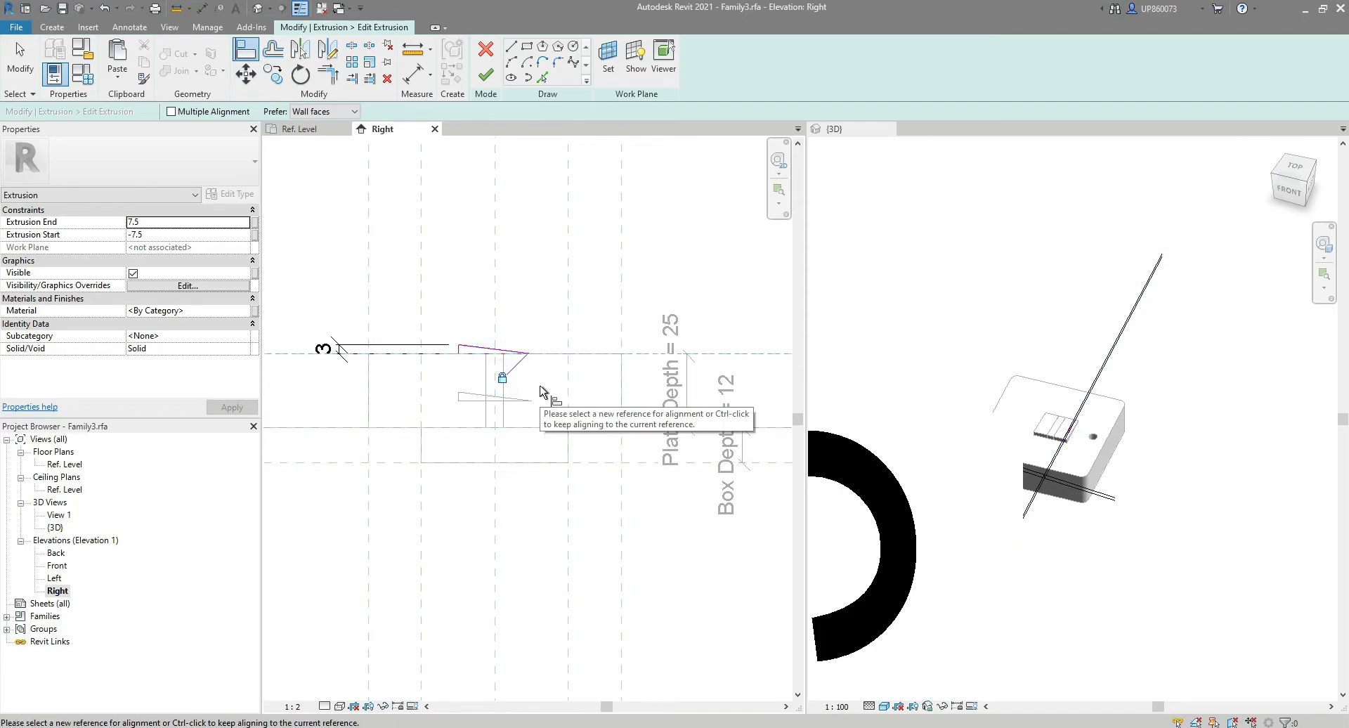
key(Escape)
key(Escape)
click(486, 74)
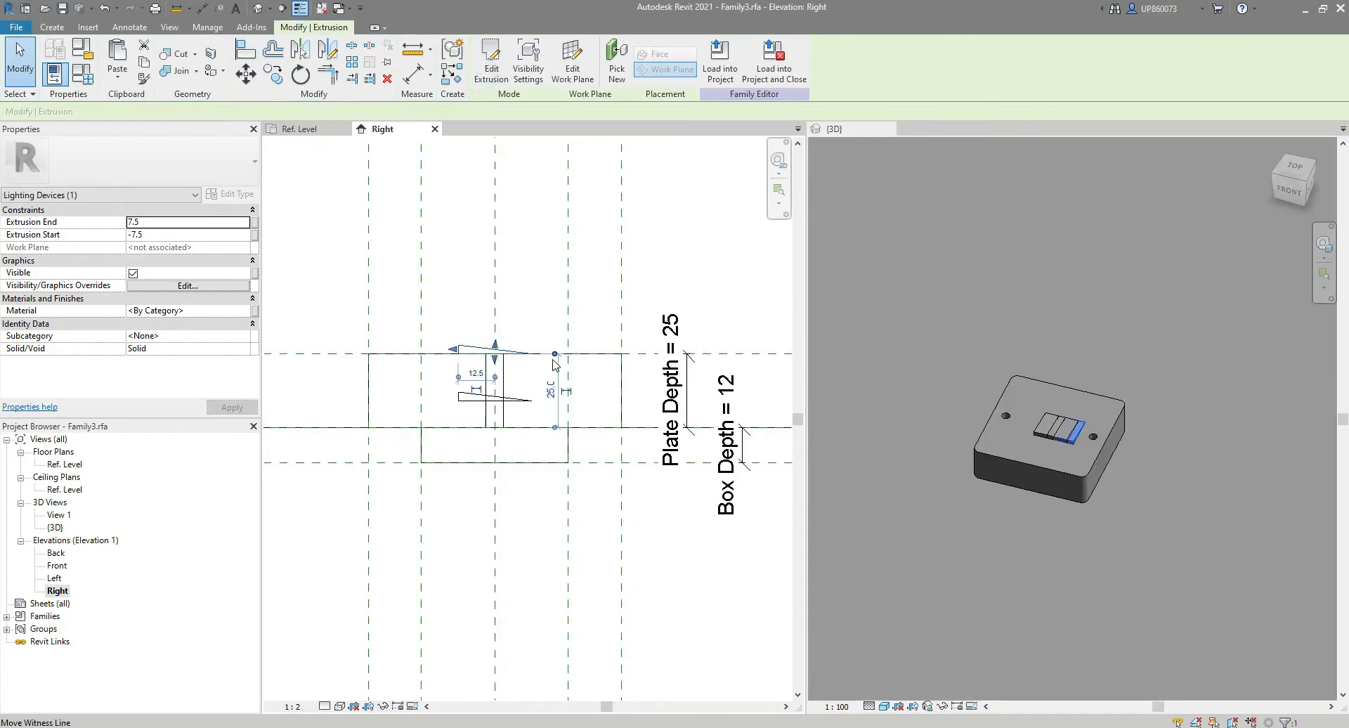
Edit the middle rocker extrusion's sketch and move its wedge profile straight up onto the plate's outer reference plane.
click(591, 355)
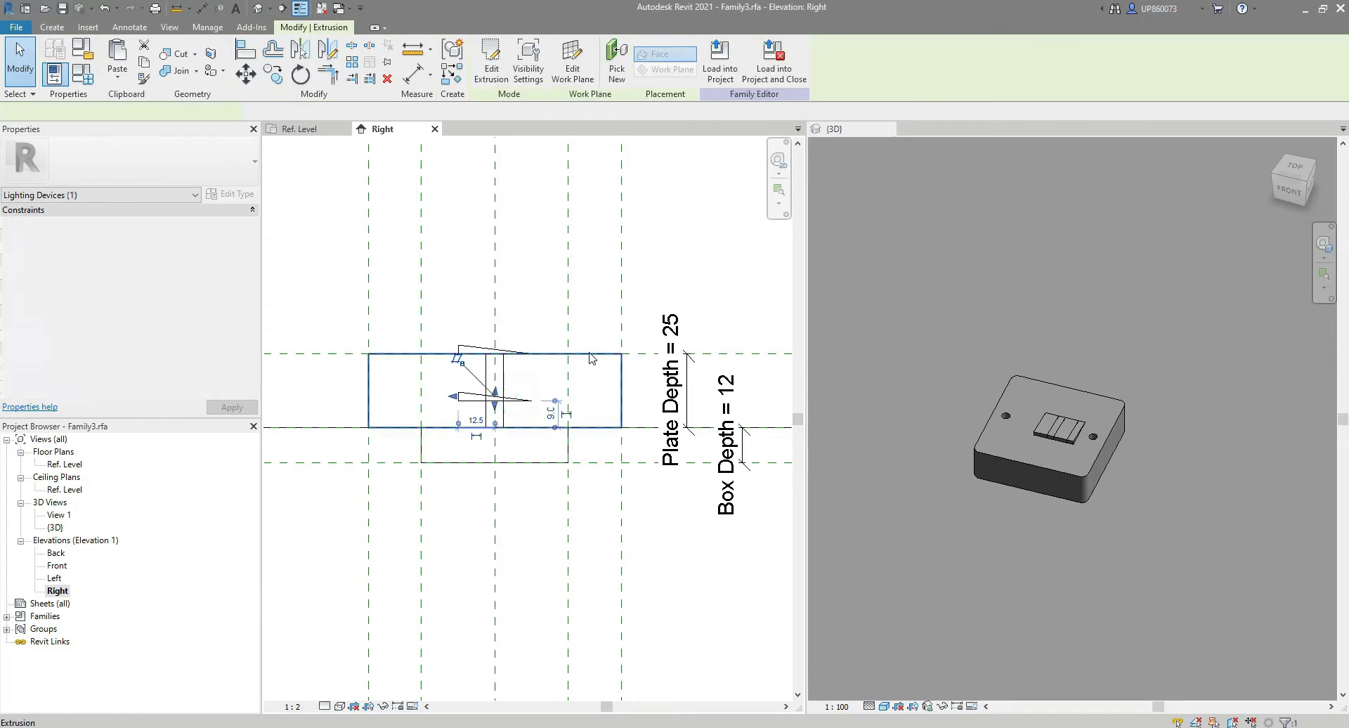
click(491, 62)
drag(290, 369, 553, 435)
key(m)
key(v)
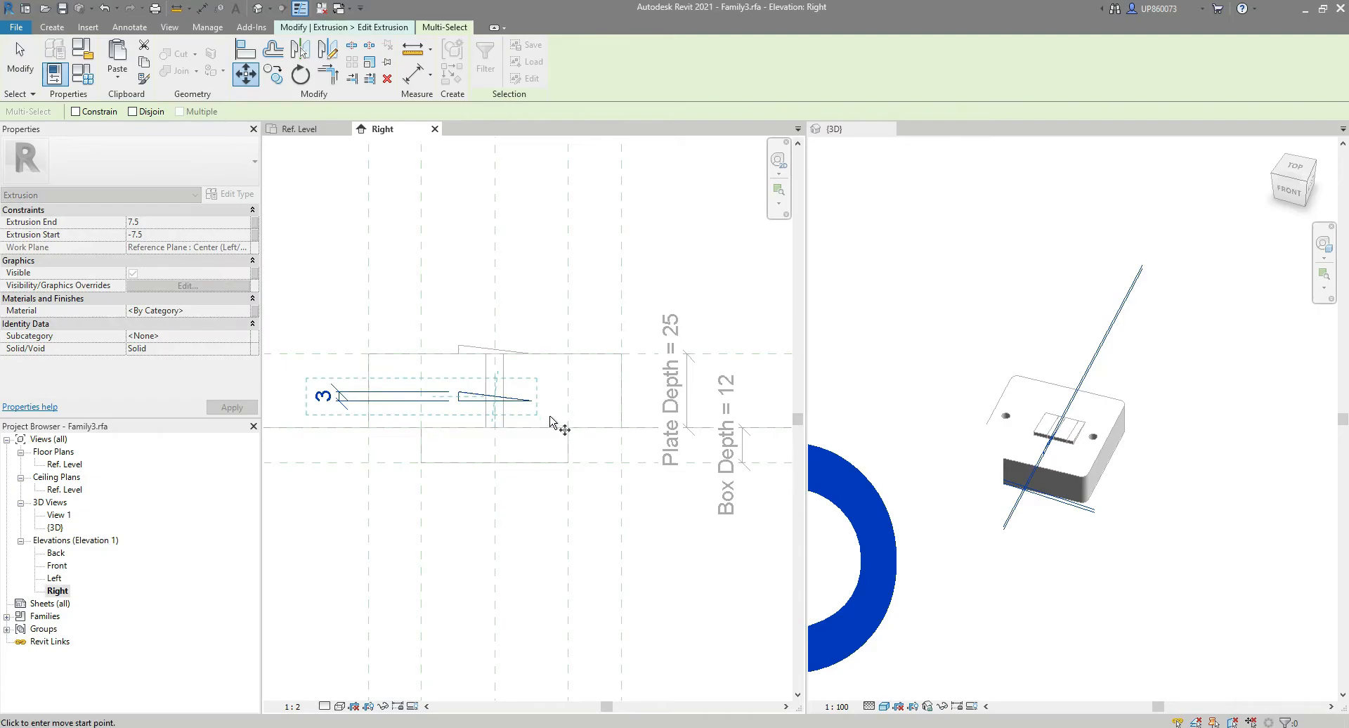
click(532, 401)
click(532, 356)
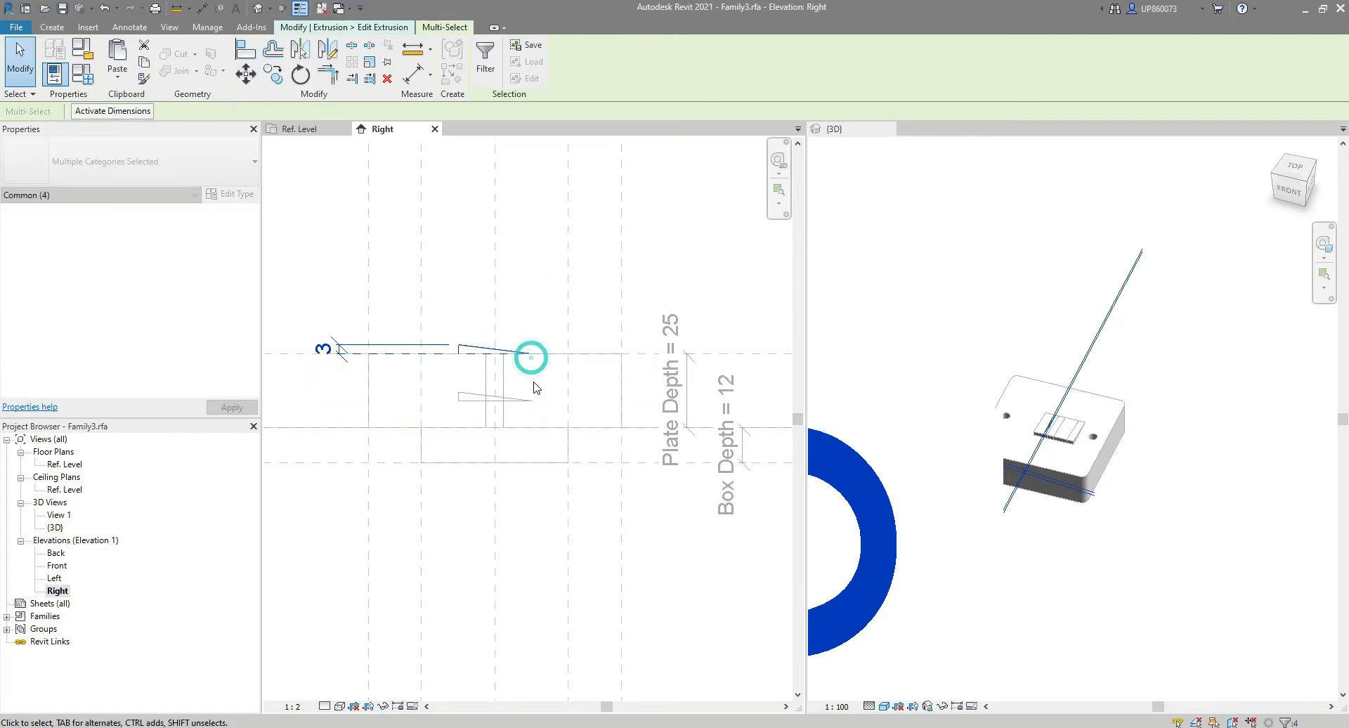
click(533, 386)
key(a)
key(l)
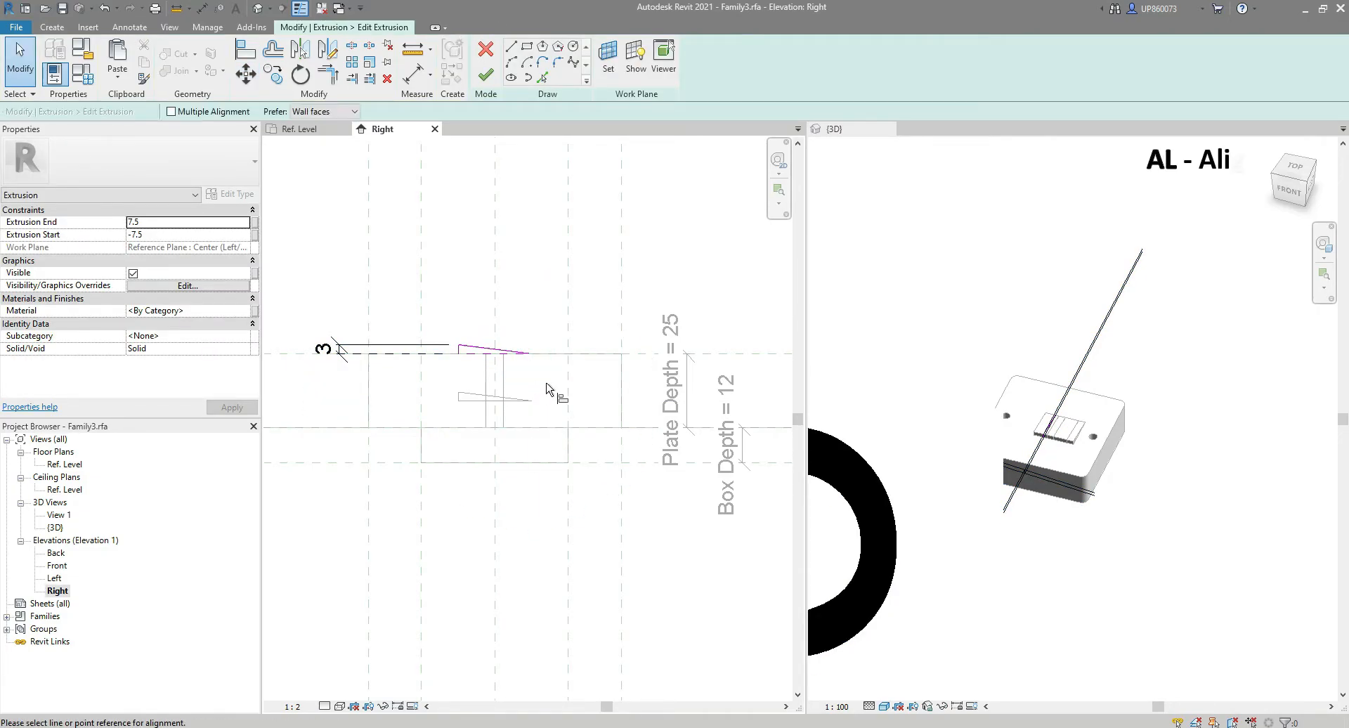
click(724, 353)
click(509, 360)
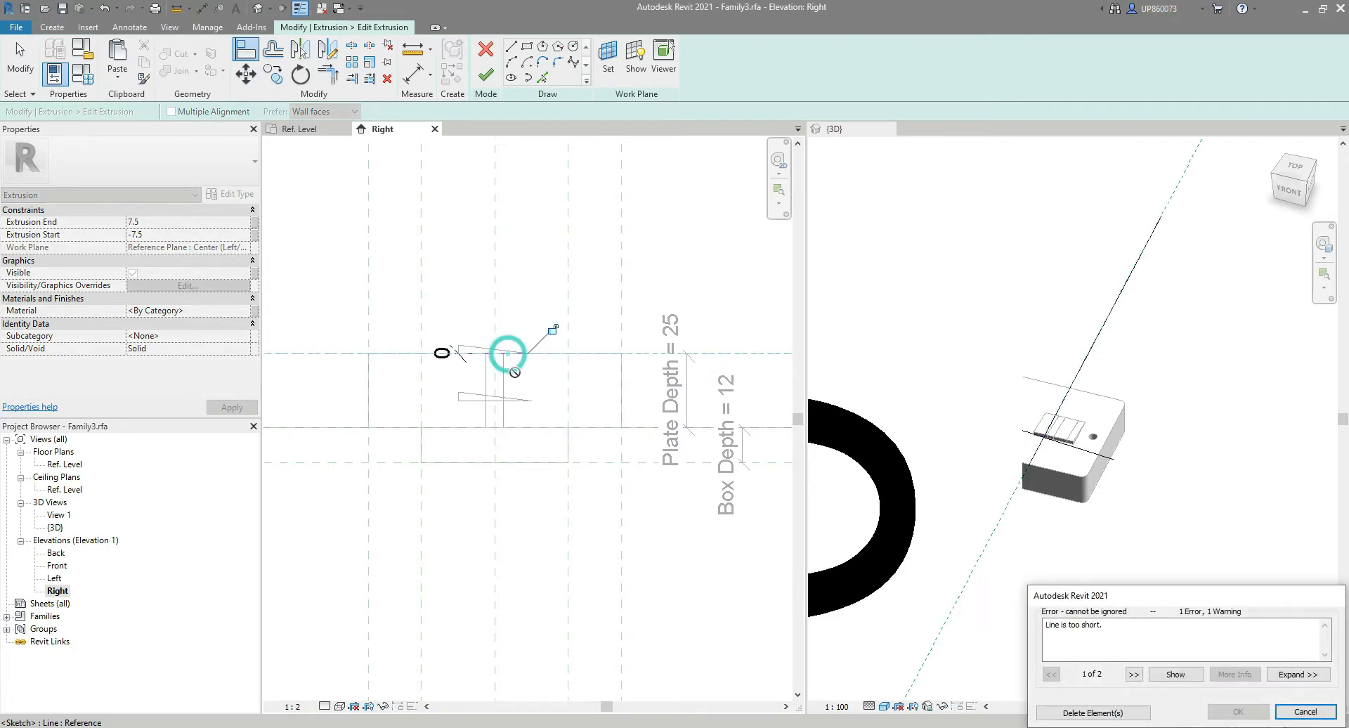
key(Escape)
key(Escape)
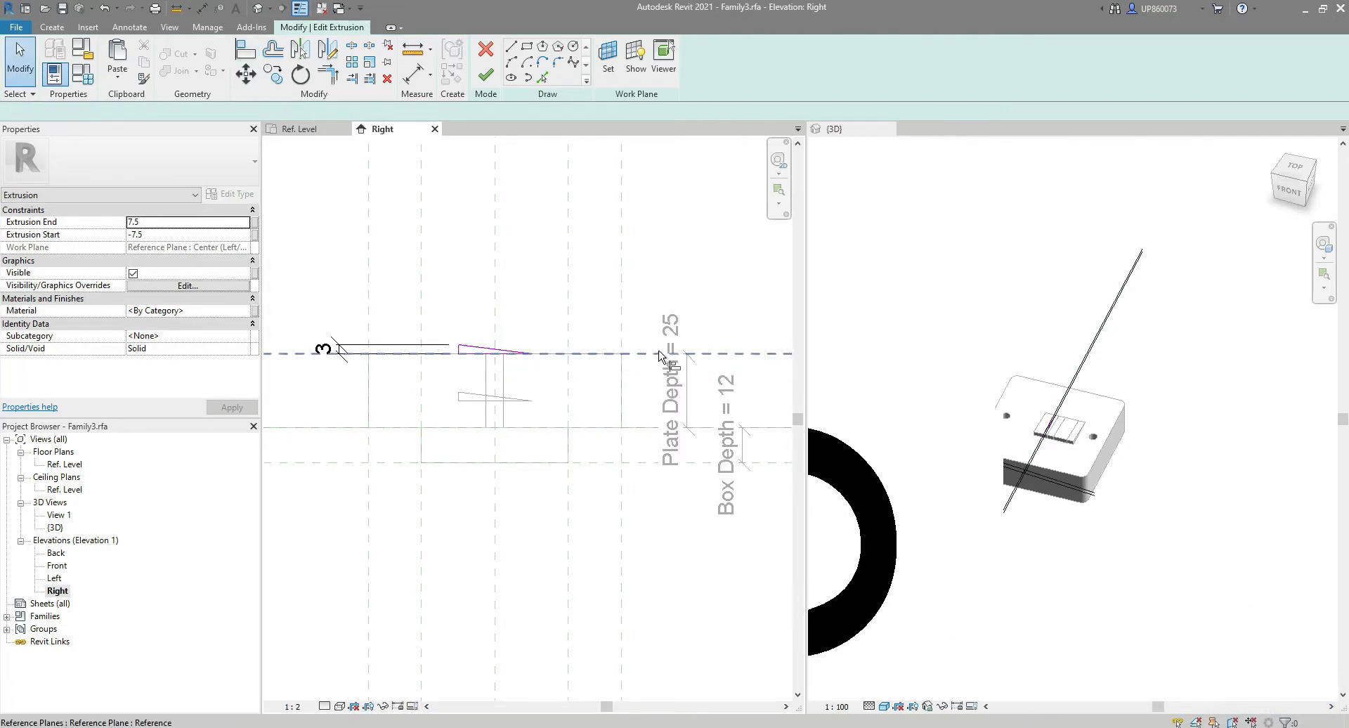
Align and lock the middle rocker profile's base line to the plate's outer reference plane, and finish the sketch.
key(l)
click(712, 354)
click(496, 354)
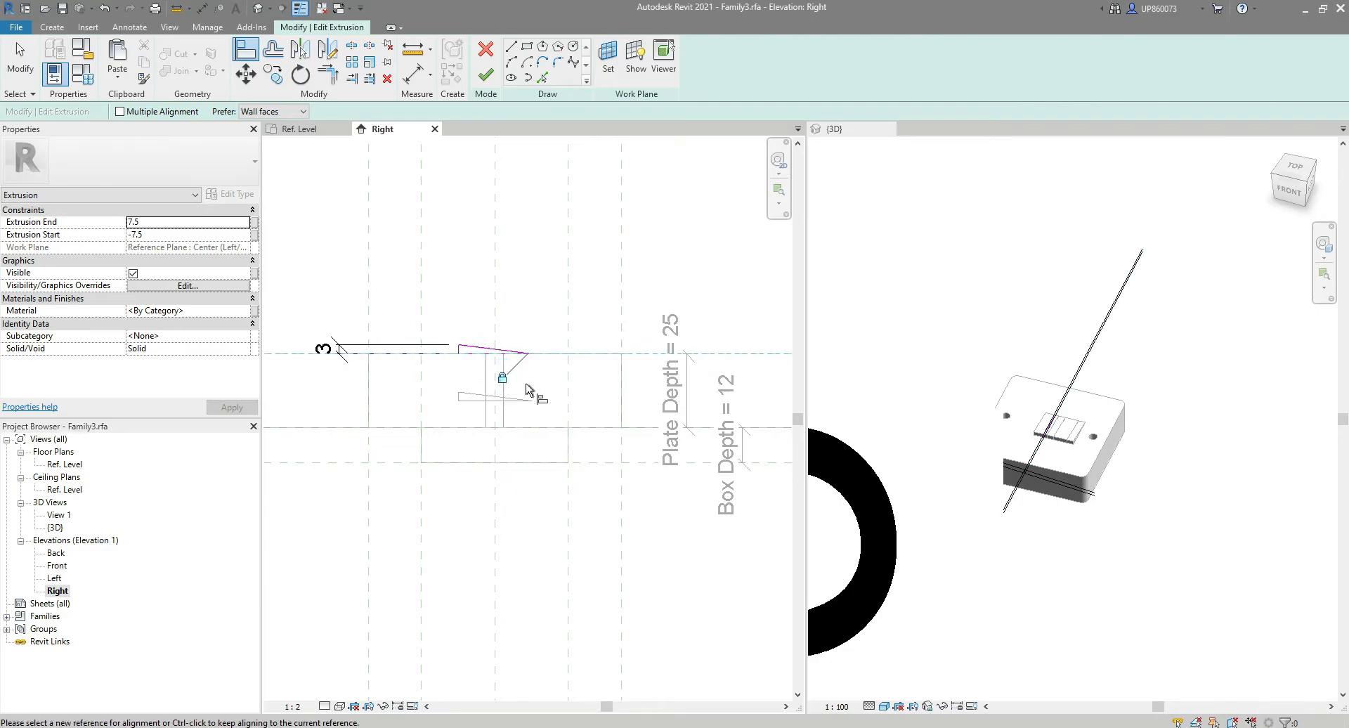
key(Escape)
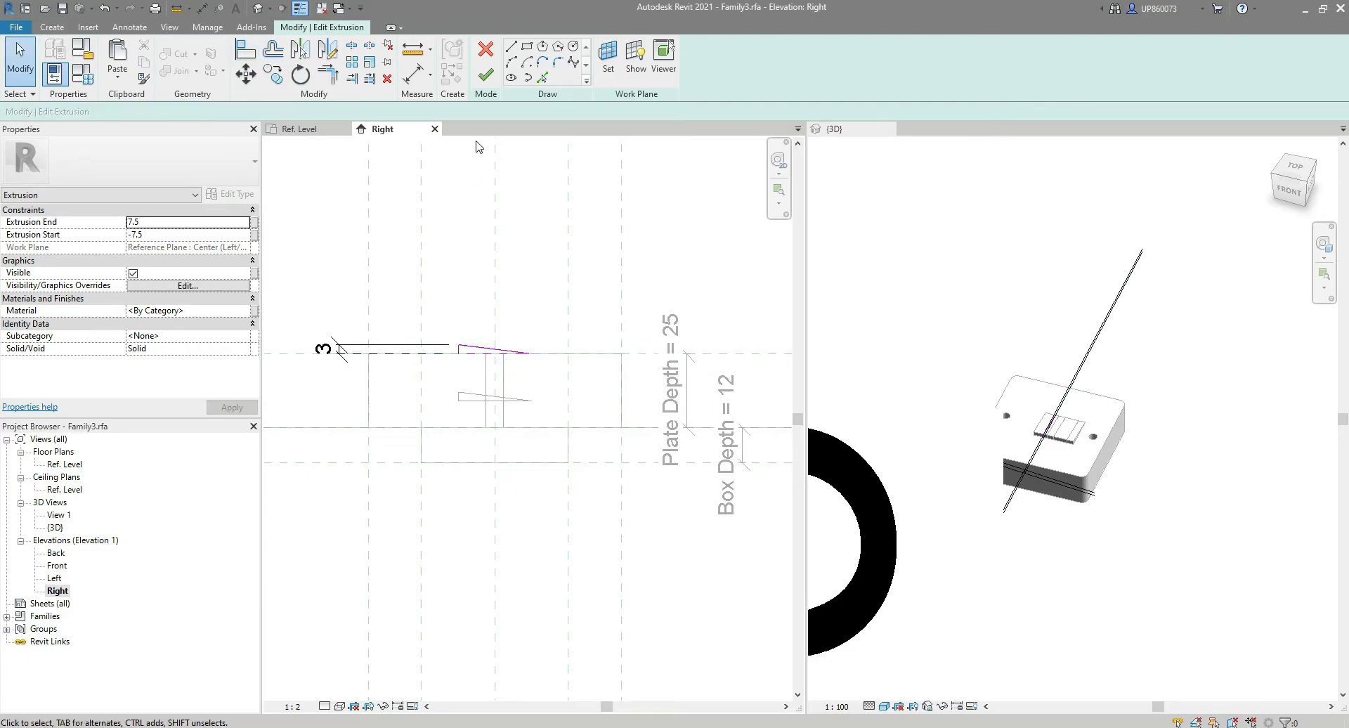
click(496, 76)
Edit the next rocker extrusion still inside the plate and move its wedge profile straight up onto the plate's outer reference plane.
click(469, 397)
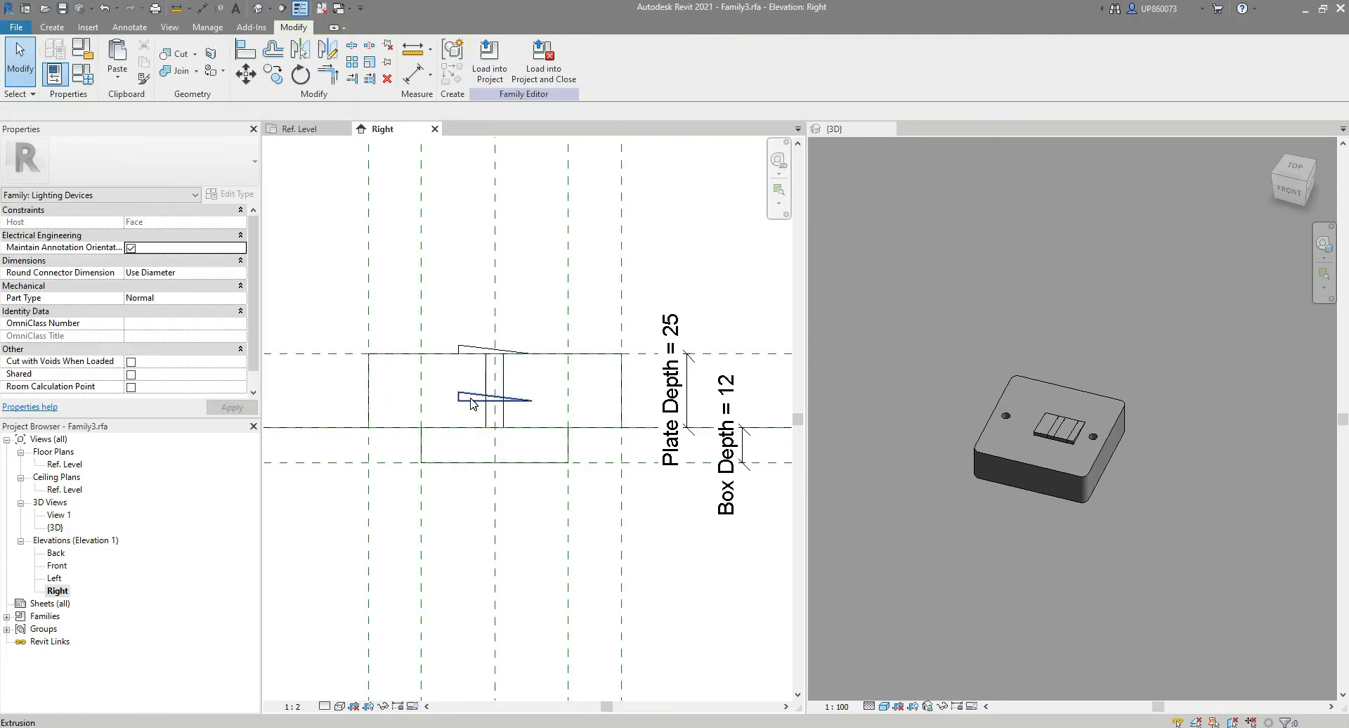
click(492, 68)
drag(293, 373, 545, 420)
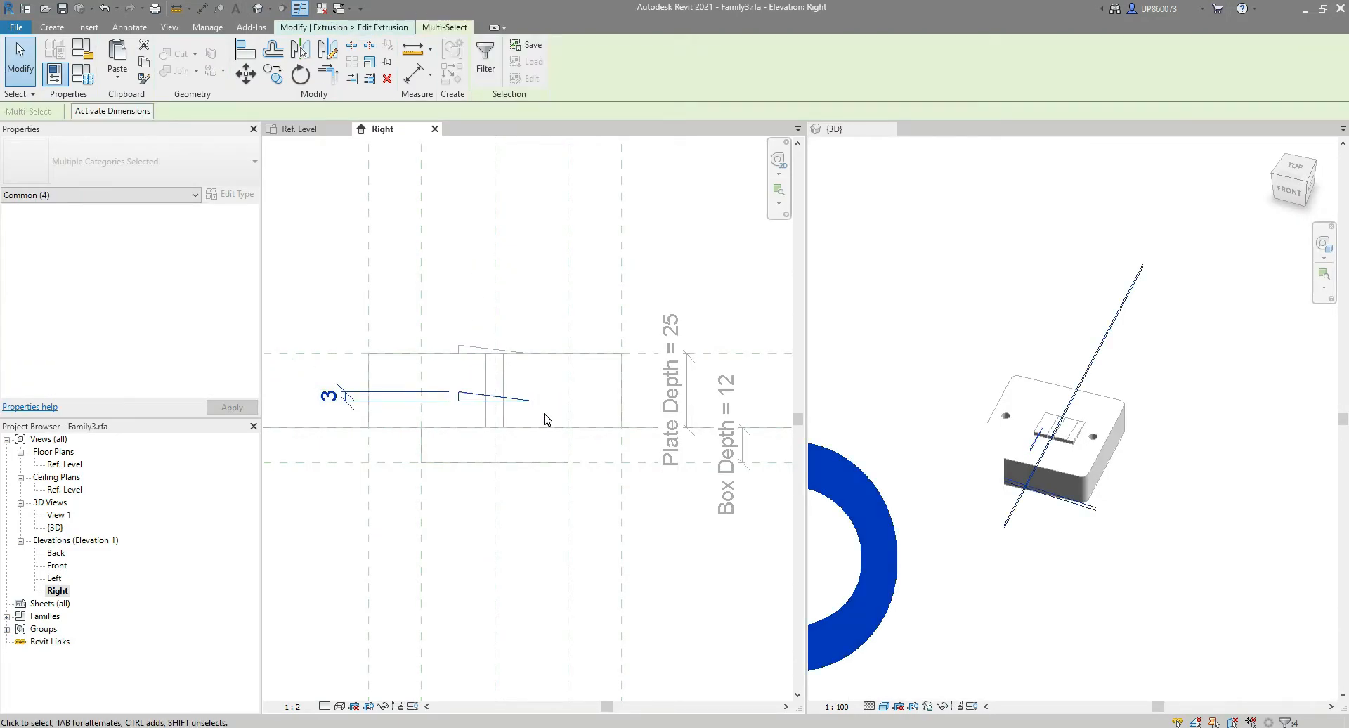
key(m)
key(v)
click(532, 401)
click(533, 355)
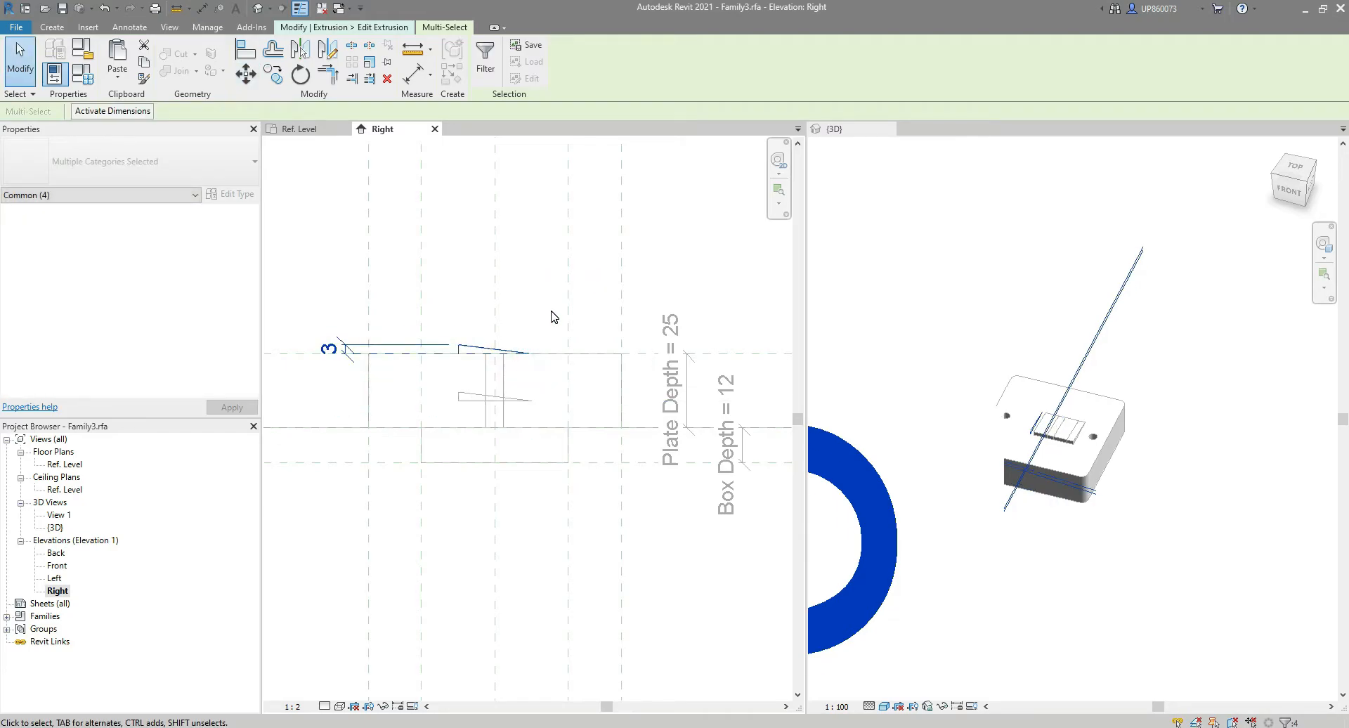
key(Escape)
Align this rocker profile's base line with the plate's outer reference plane and lock the alignment.
key(a)
key(l)
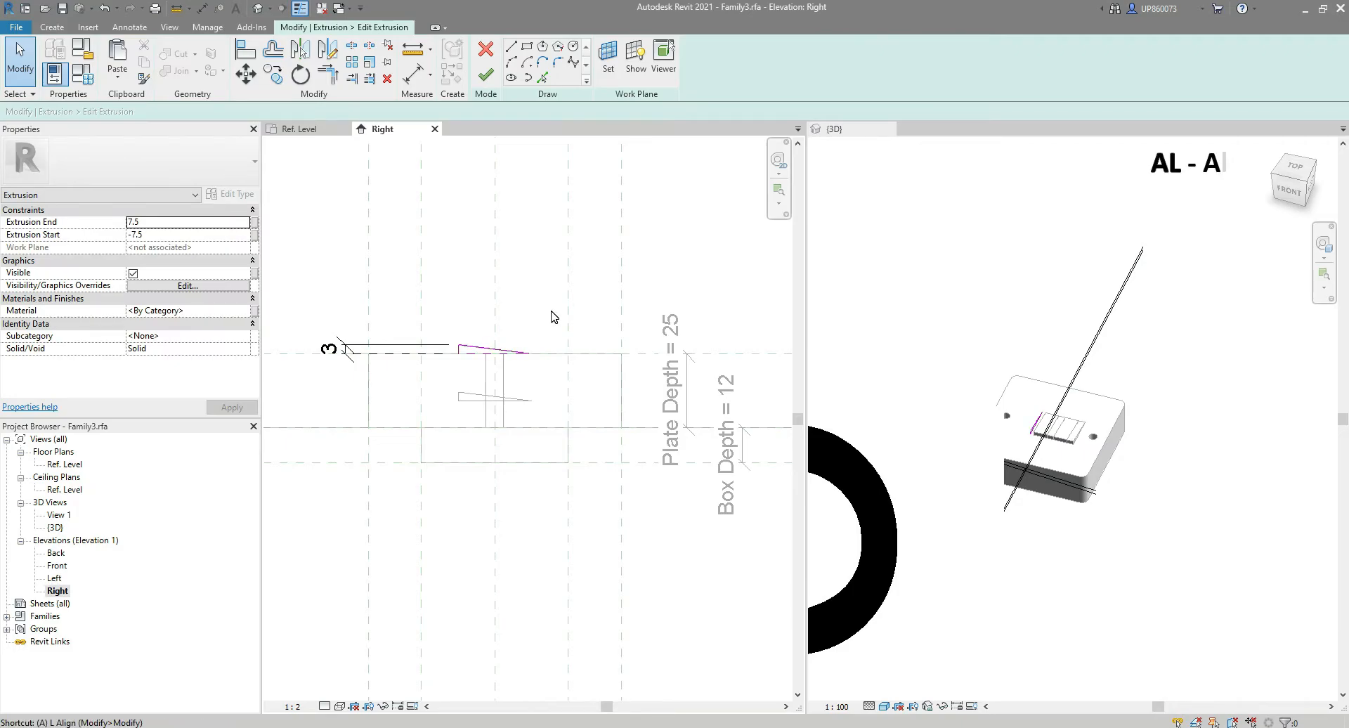
click(471, 353)
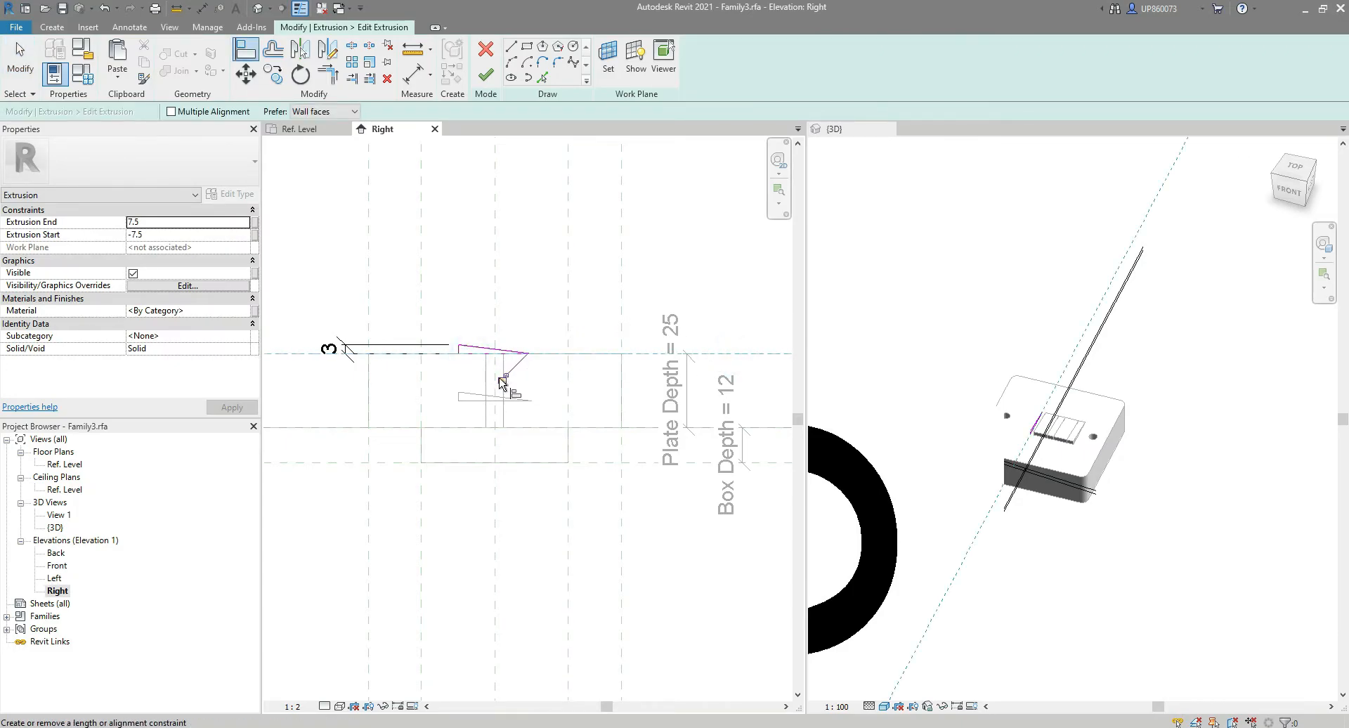
click(500, 380)
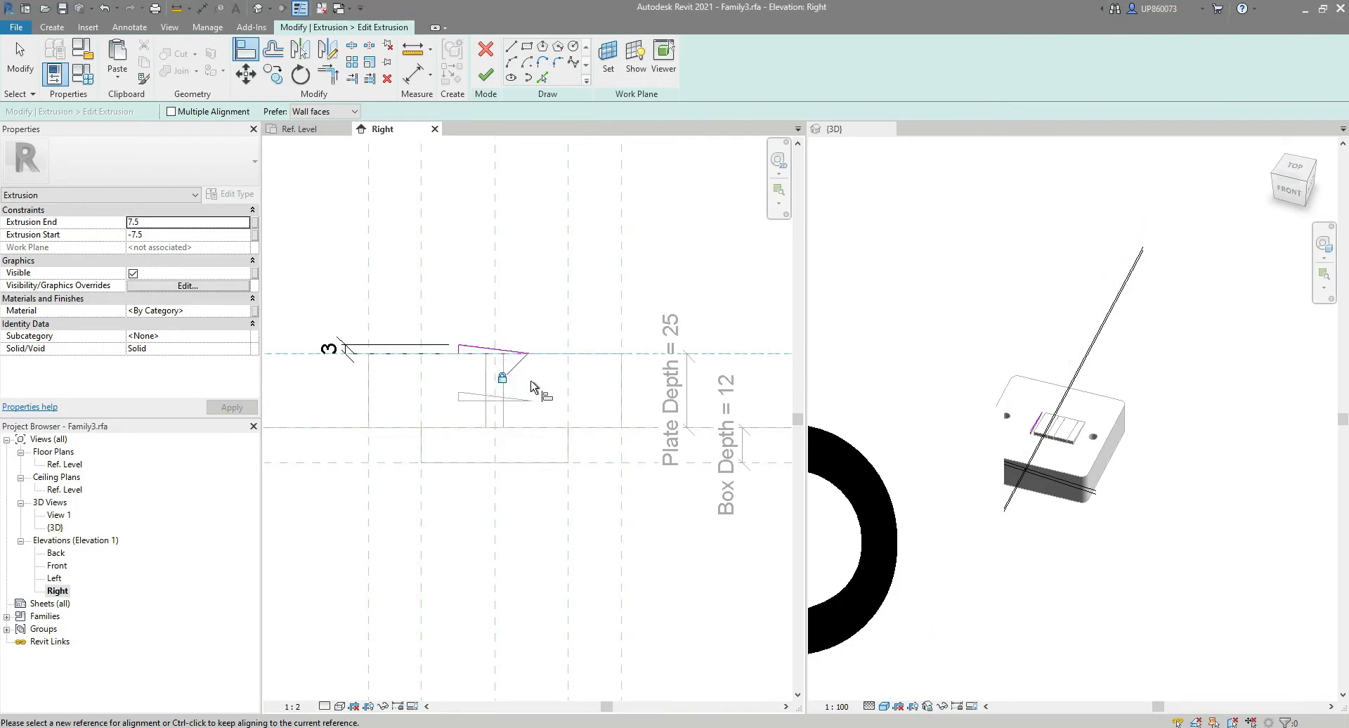
Finish the sketch of the rocker extrusion just locked to the plate's outer reference plane and clear the selection.
key(Escape)
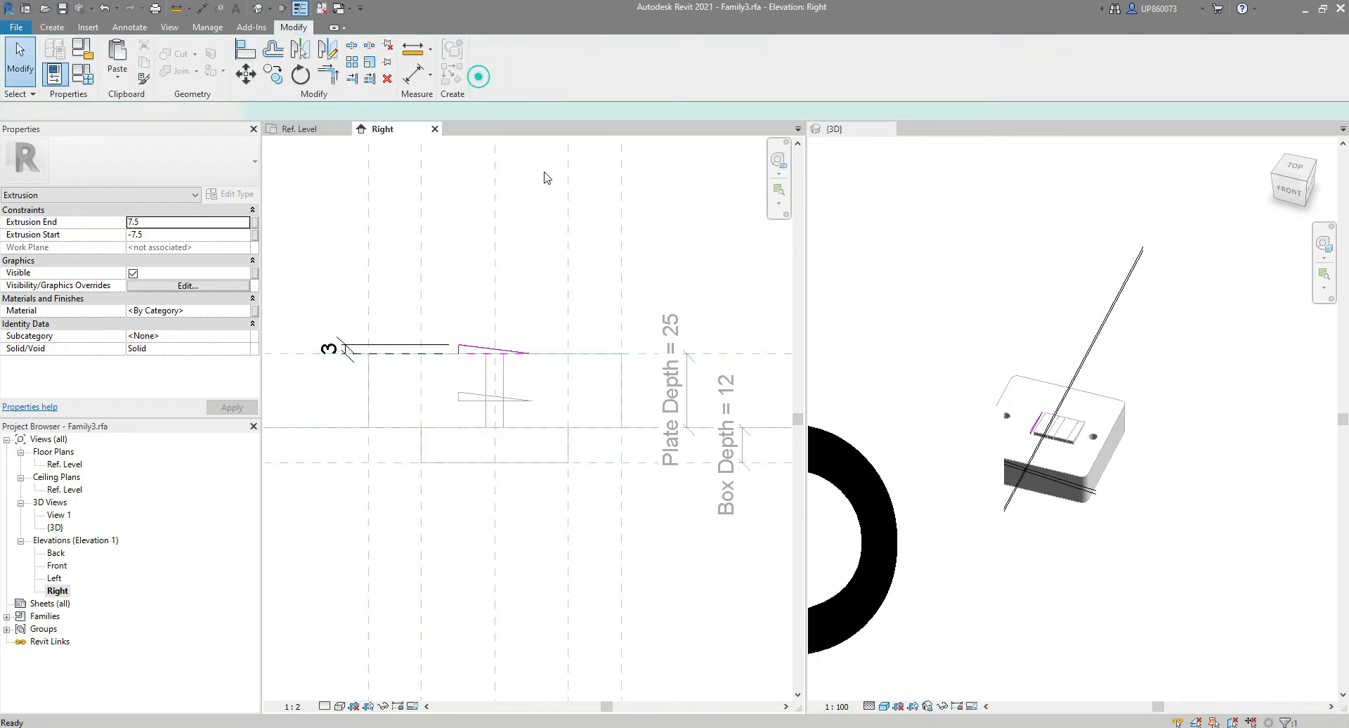
click(486, 76)
click(539, 385)
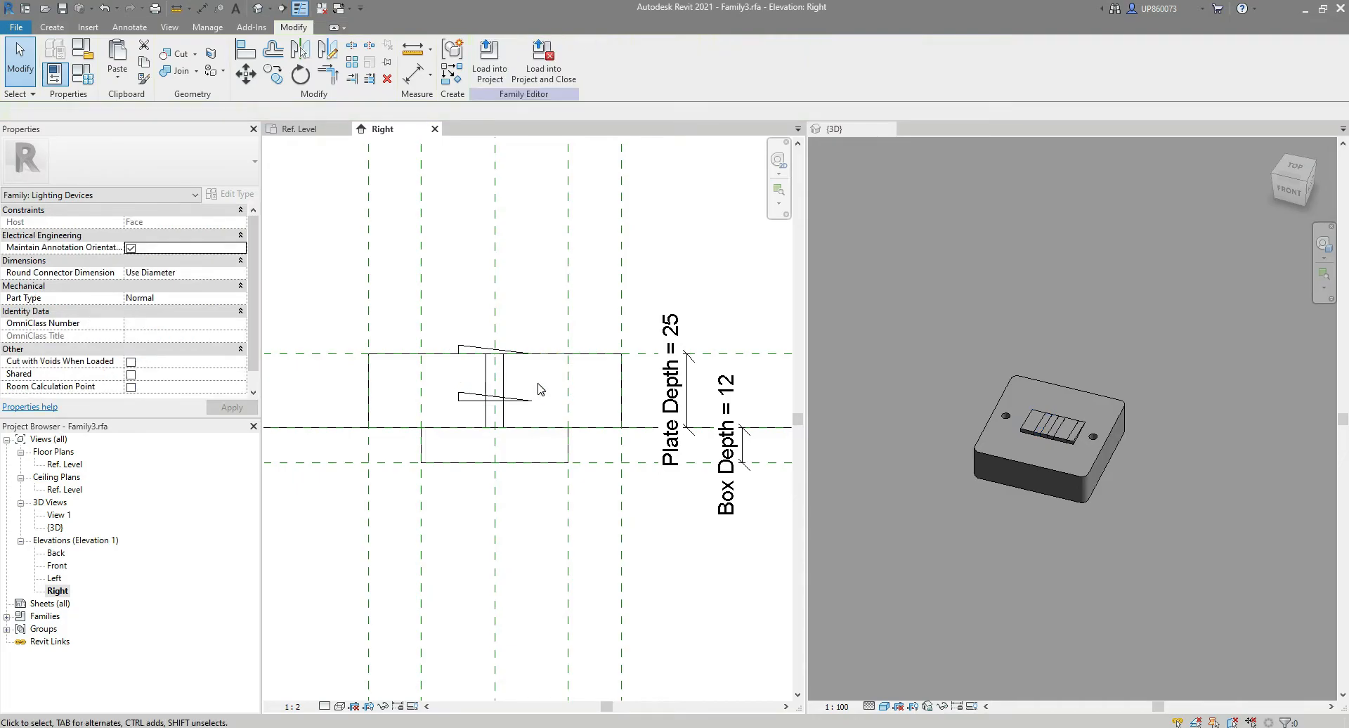
Edit the last rocker extrusion still inside the plate and move its wedge profile straight up onto the plate's outer reference plane.
click(520, 399)
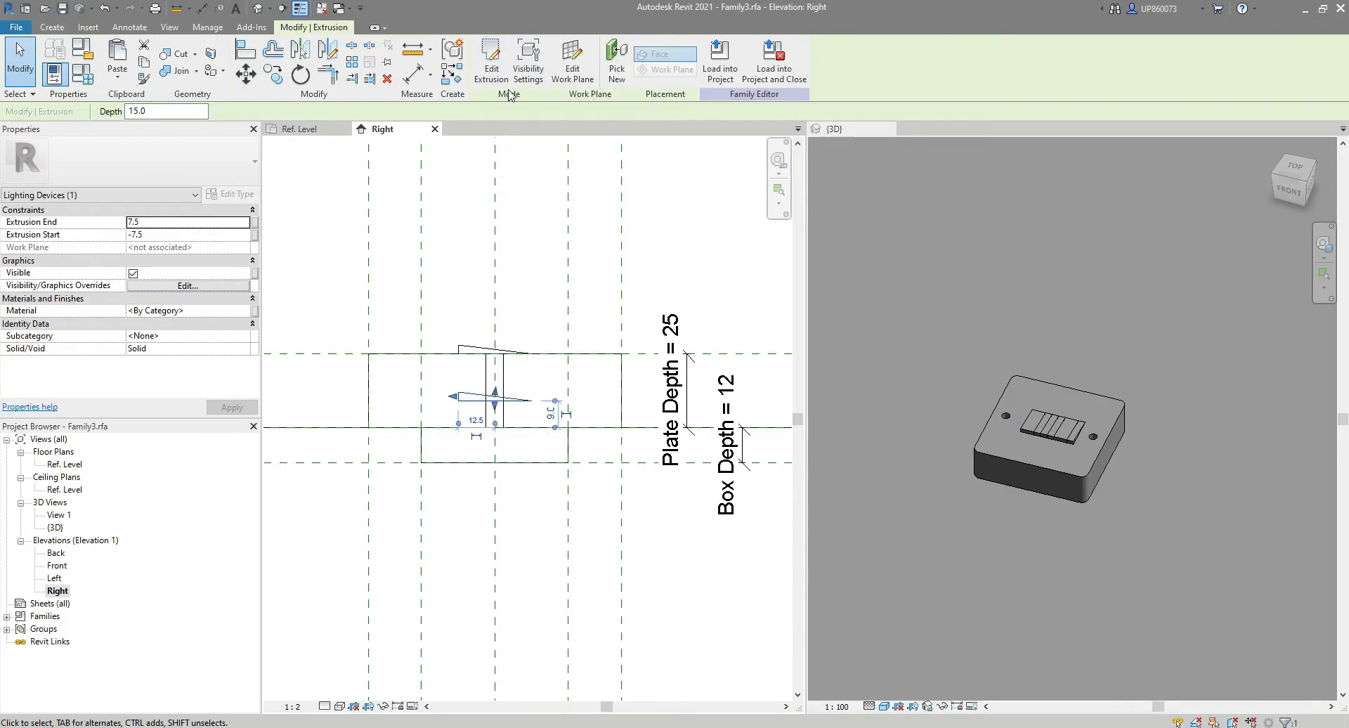
click(491, 62)
drag(288, 377, 542, 422)
click(532, 401)
click(529, 357)
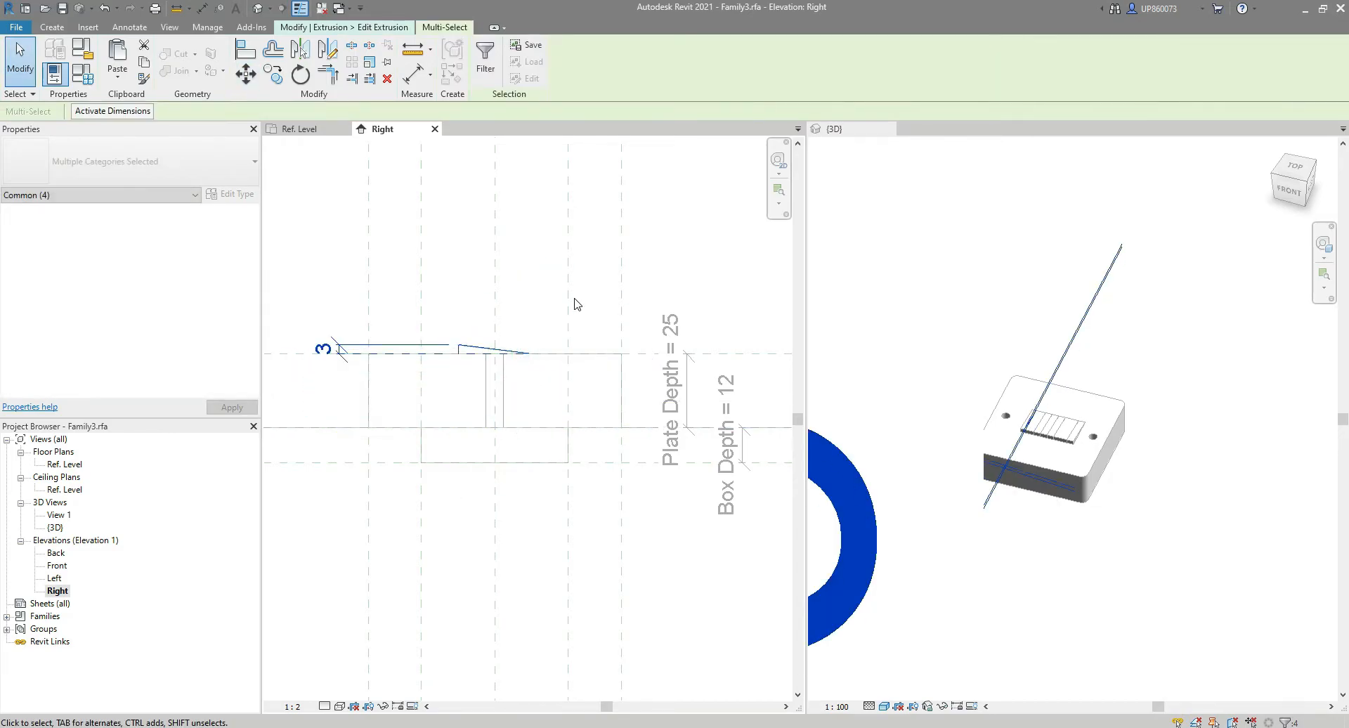
Align and lock the last rocker profile's base line to the plate's outer reference plane, and finish the sketch.
key(Escape)
key(a)
key(l)
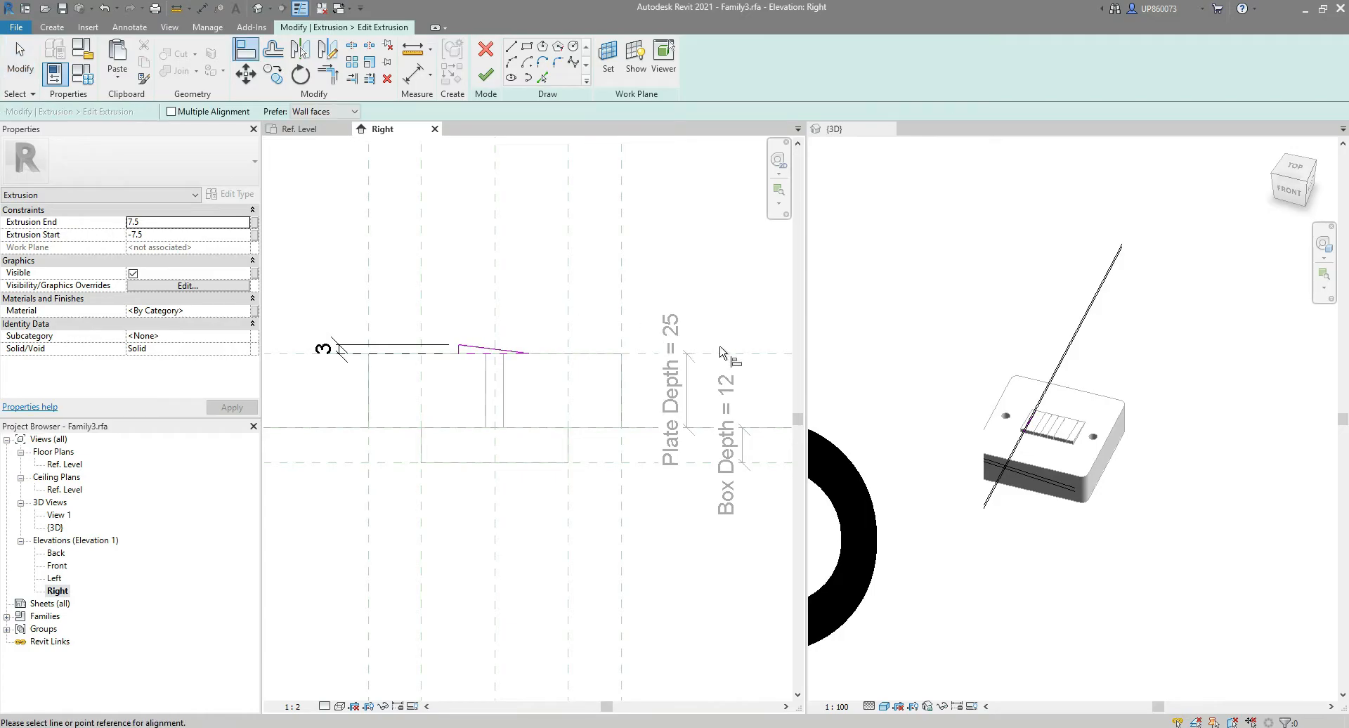
click(483, 358)
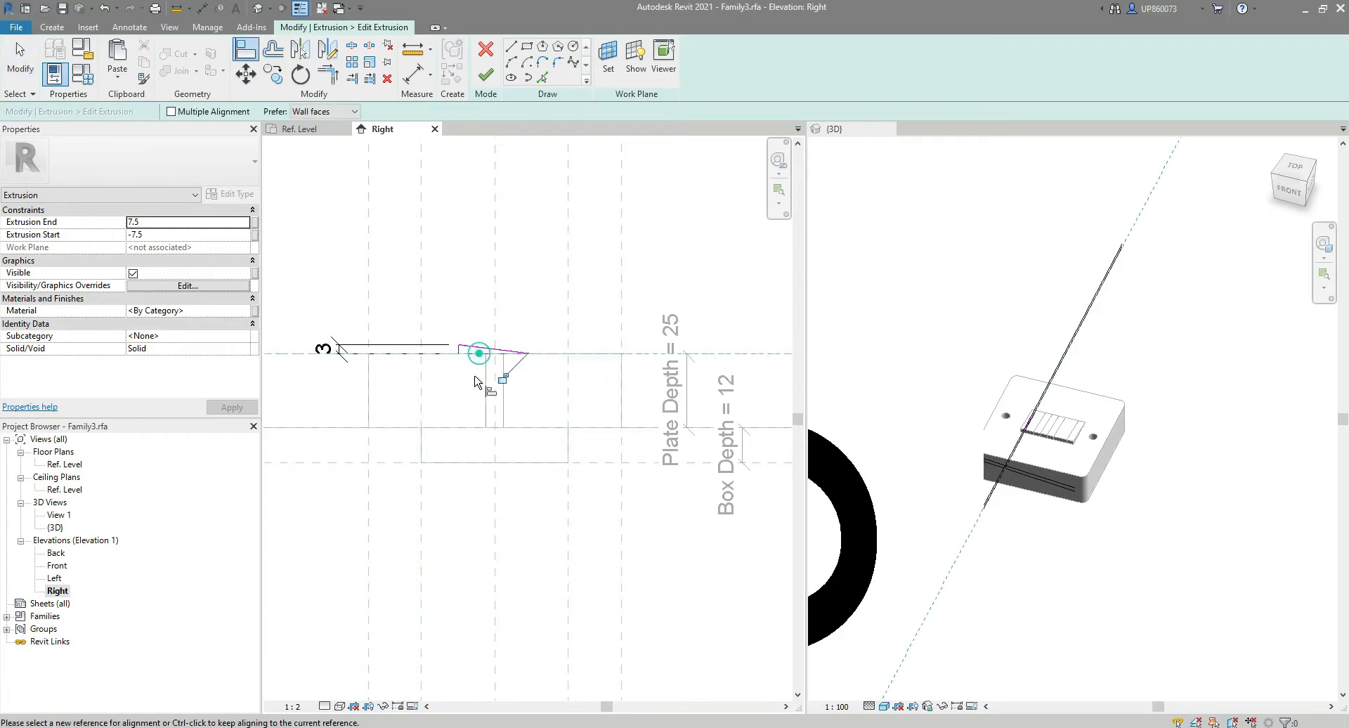
click(518, 378)
key(Escape)
key(Escape)
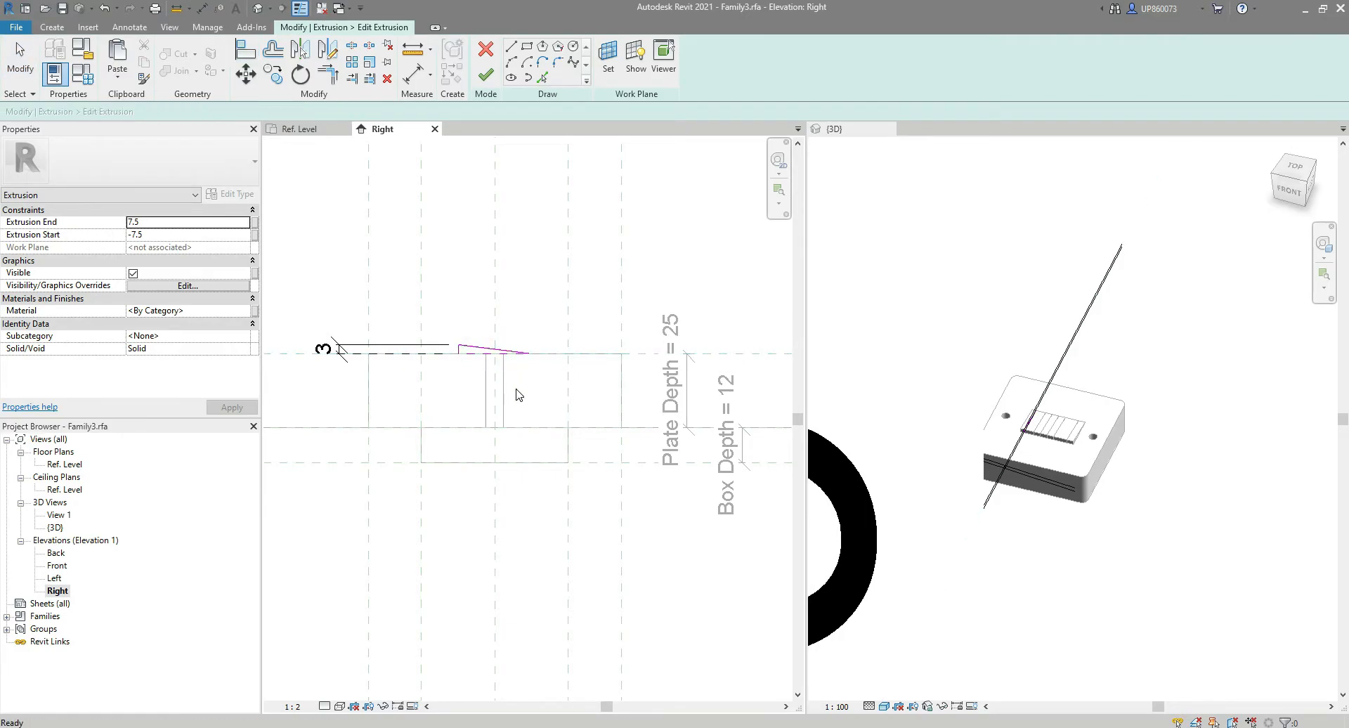
click(484, 76)
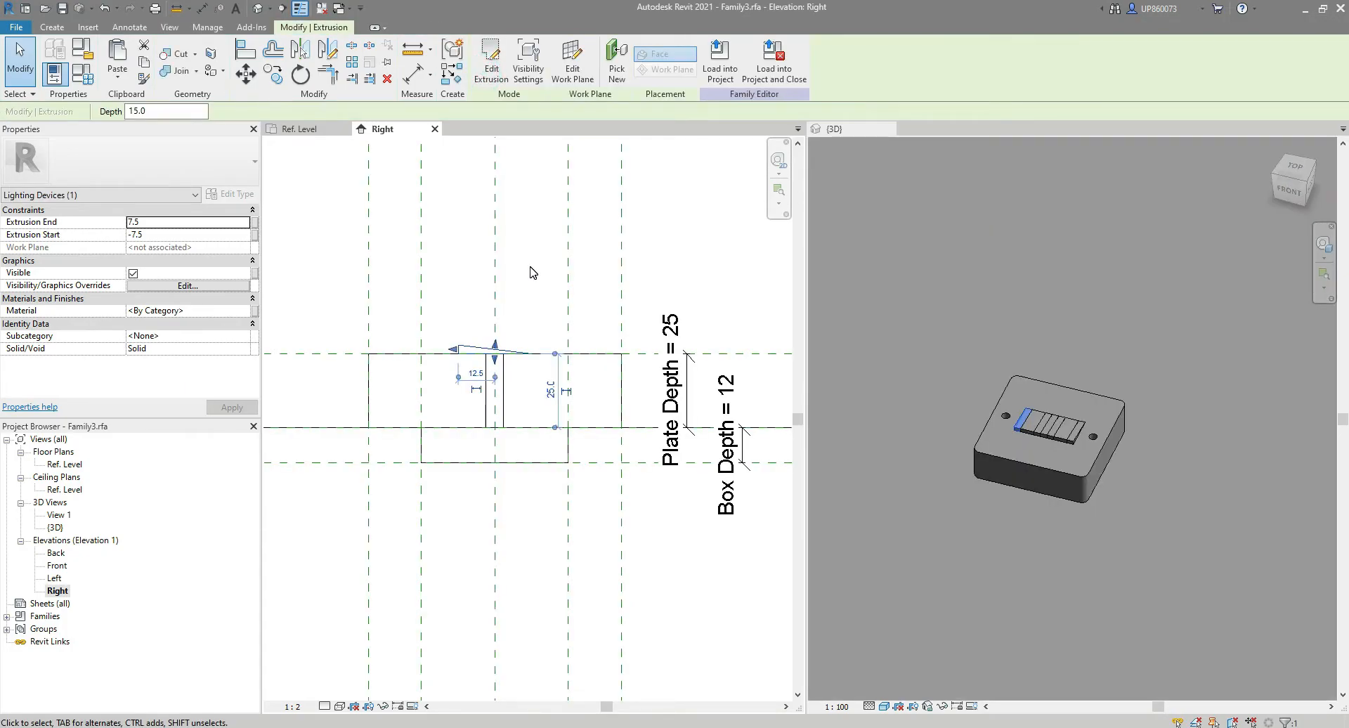
key(Escape)
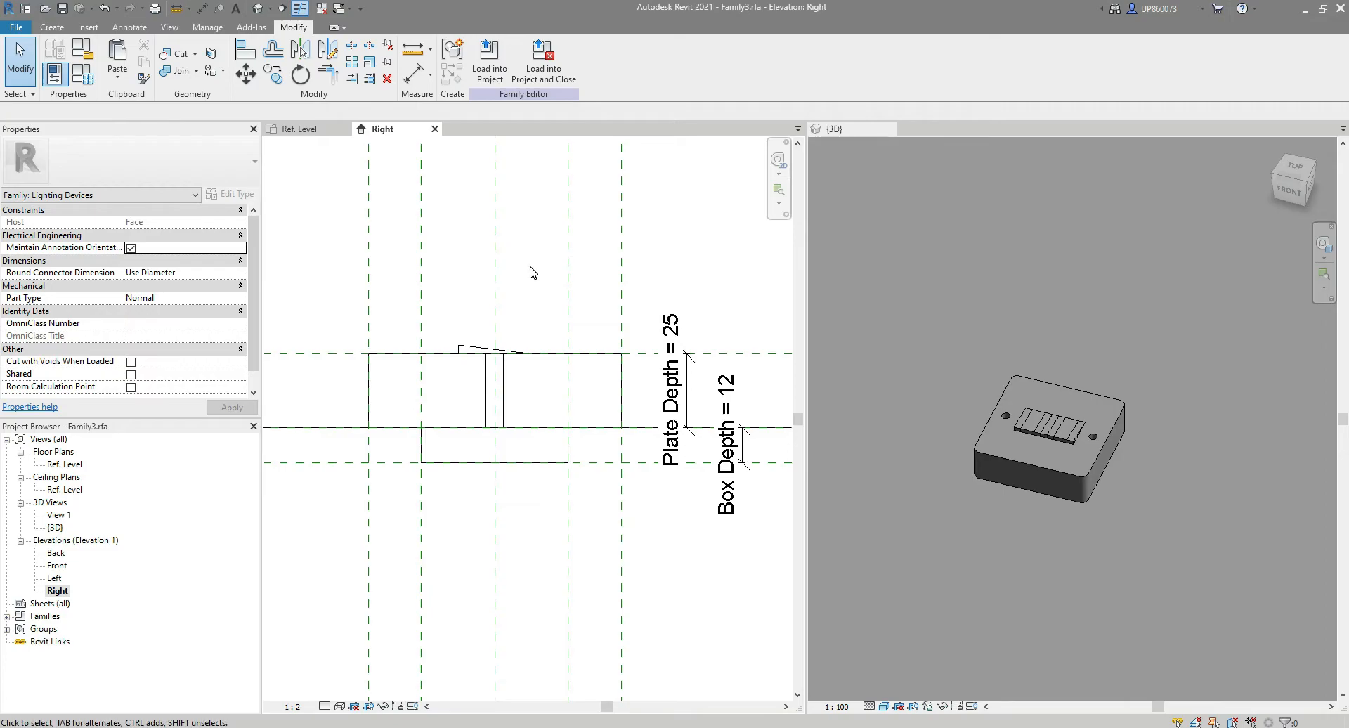
In the family types, set Box Depth to 12 and Plate Depth to 9, and apply the values.
click(82, 74)
click(948, 378)
text(9)
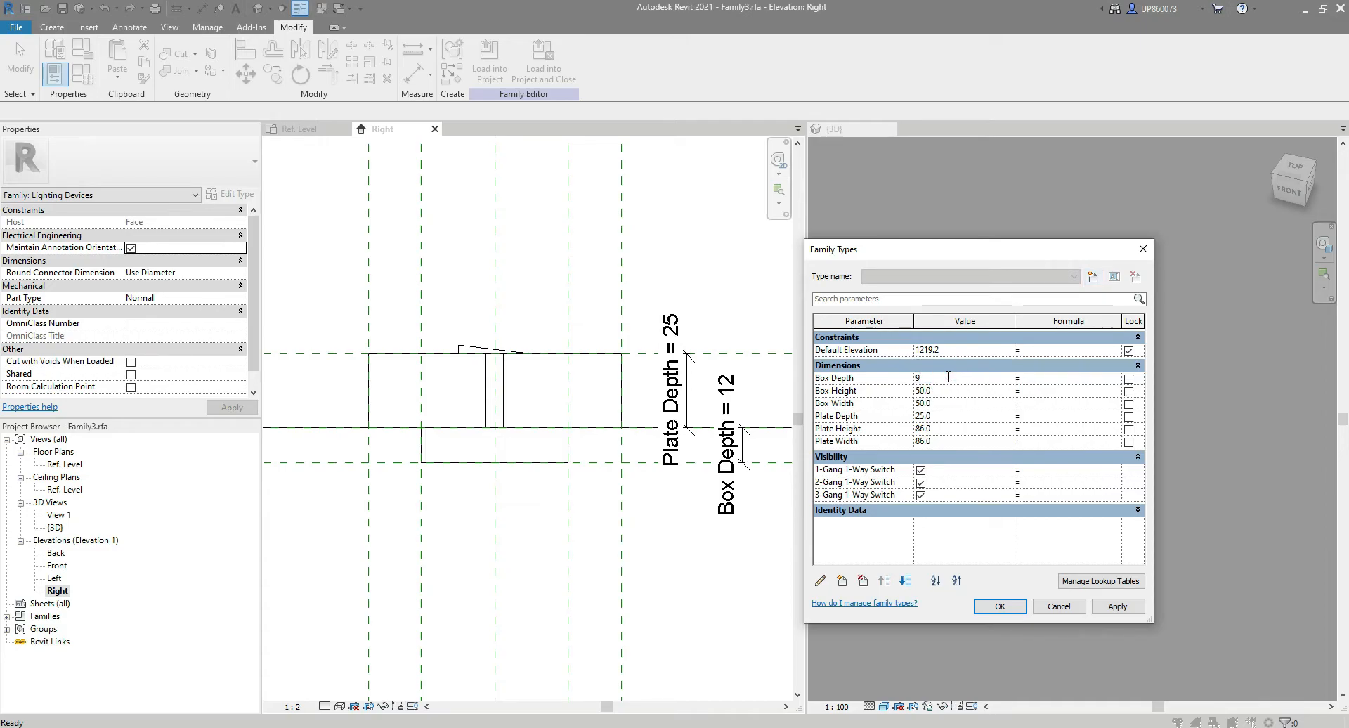
text(12)
drag(948, 377, 907, 395)
text(12)
double_click(949, 416)
text(9)
click(1140, 607)
Flex the family by applying a Plate Depth of 35.
double_click(951, 415)
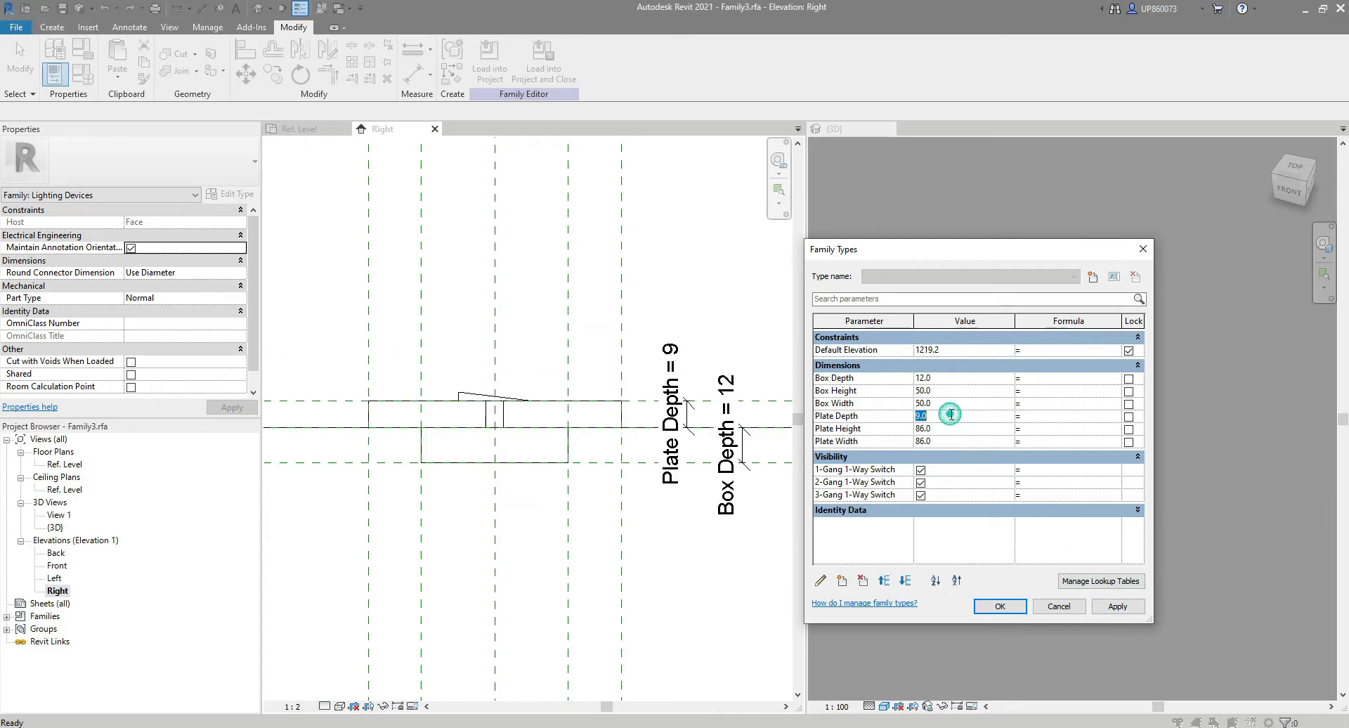
text(35)
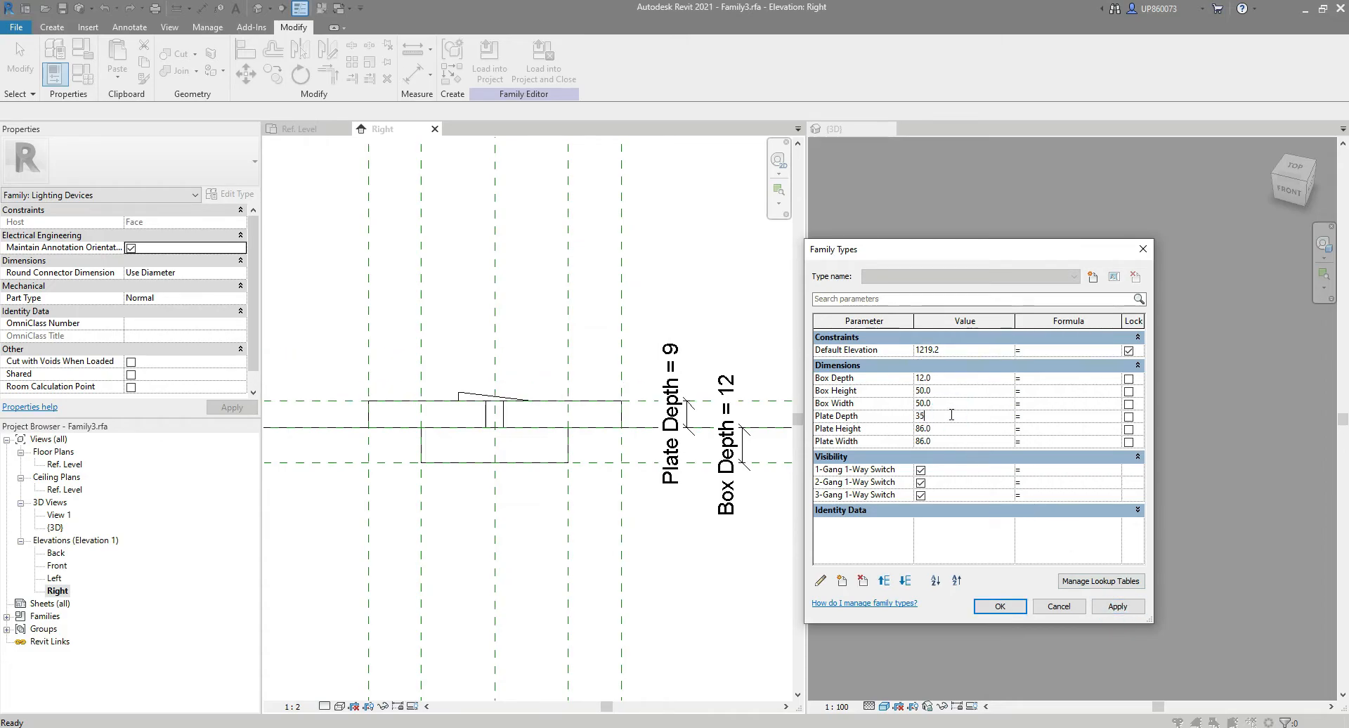
click(1139, 607)
Move the family types dialog clear of the 3D view, set Plate Depth to 9, and accept the change.
double_click(964, 417)
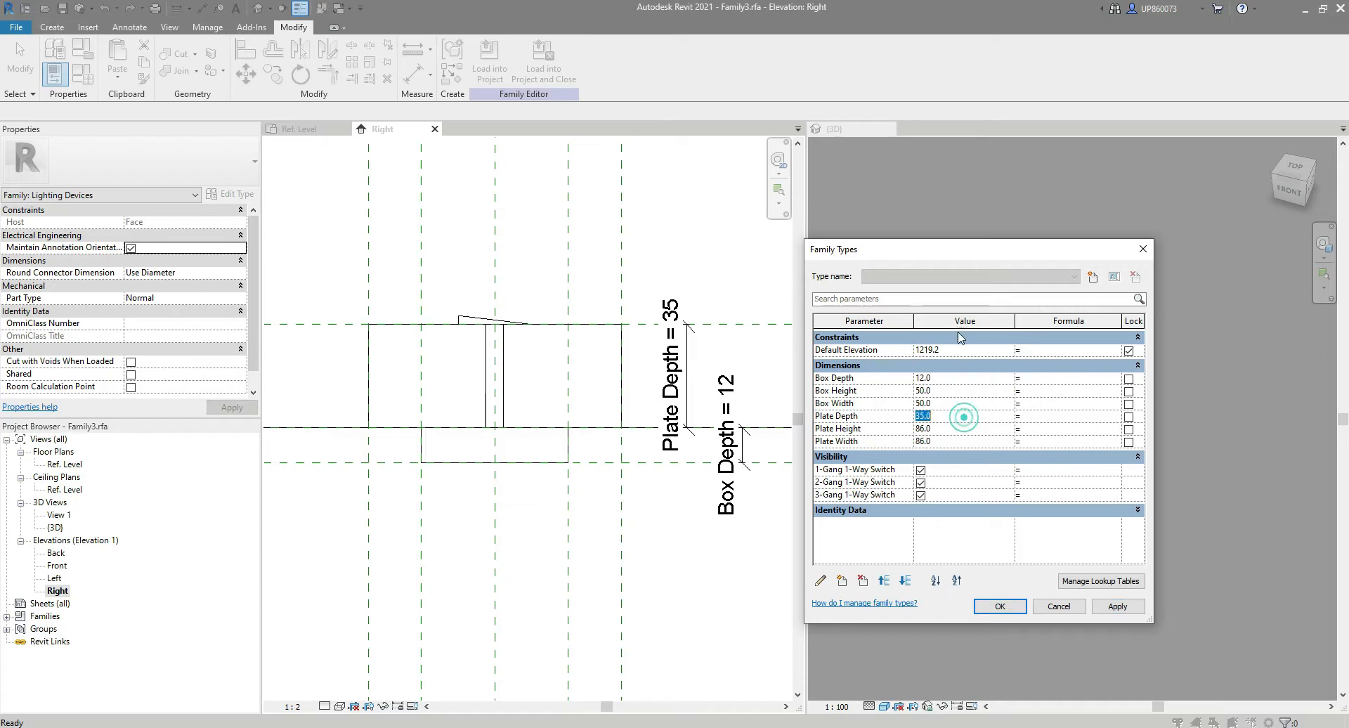
drag(980, 249, 572, 240)
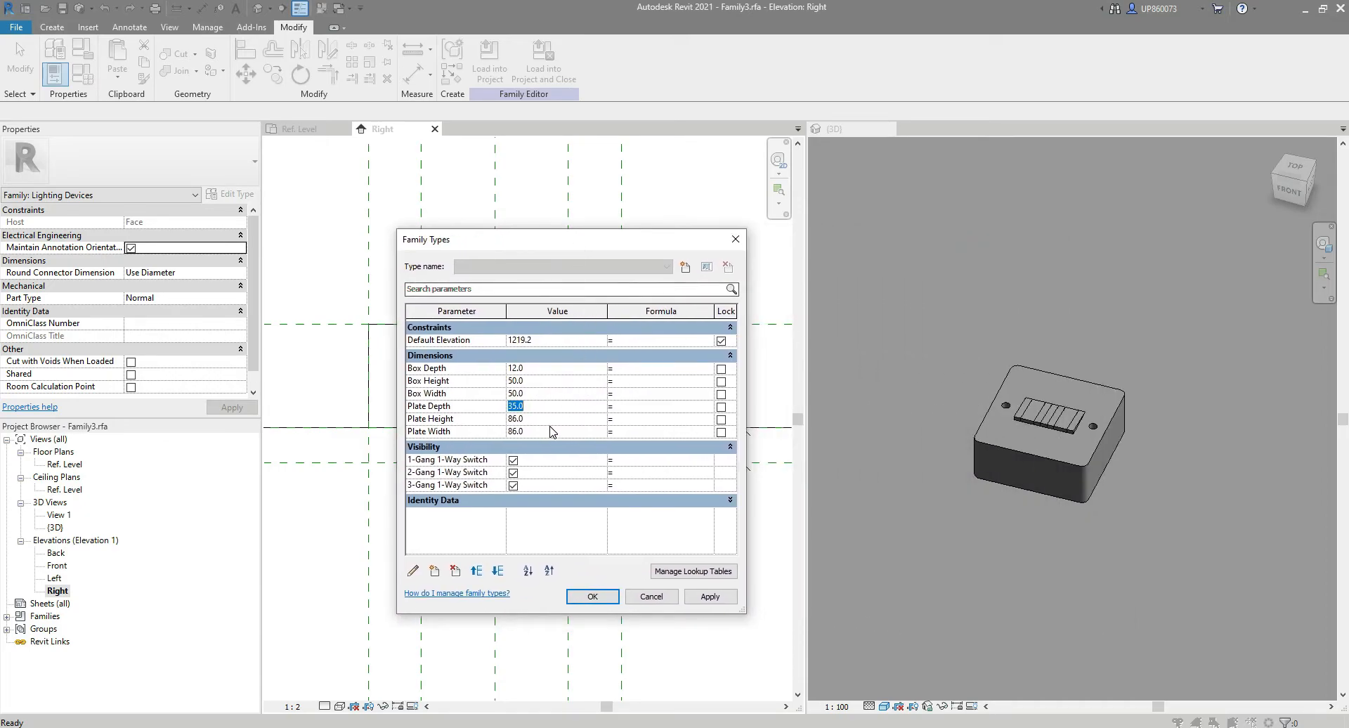
text(9)
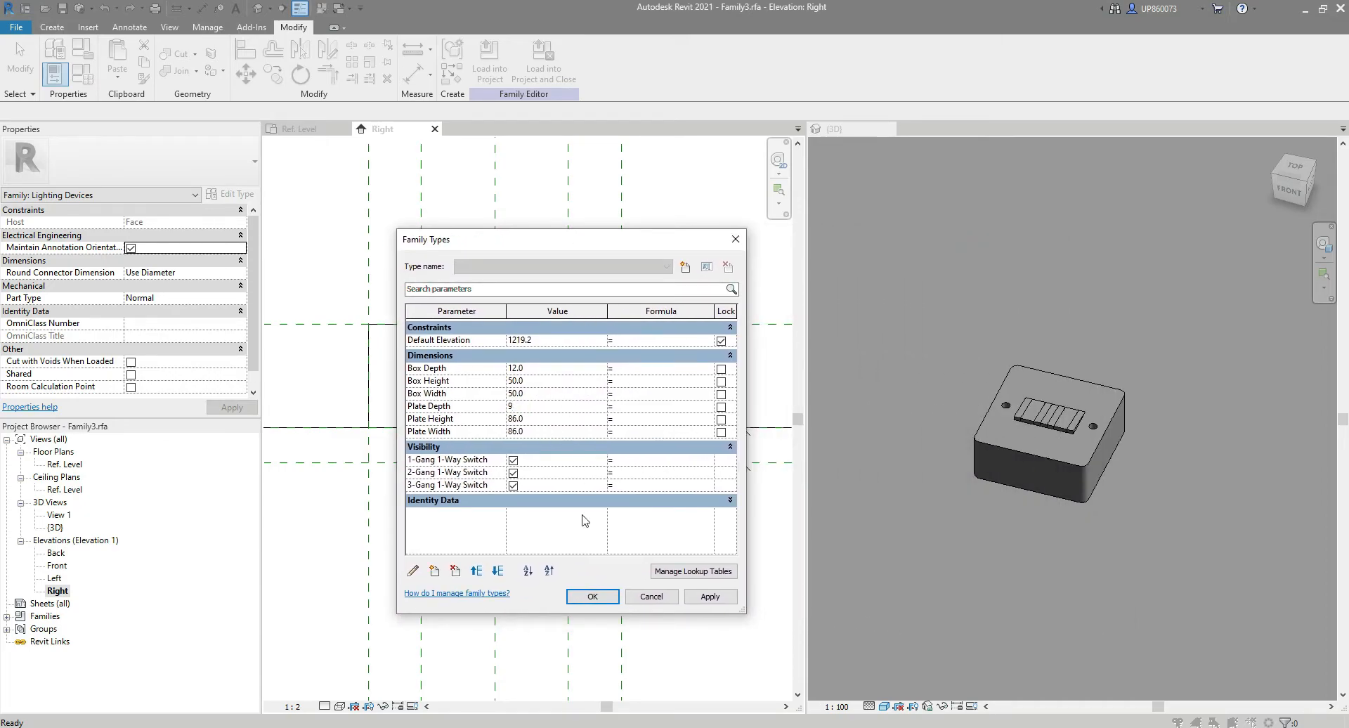
click(589, 596)
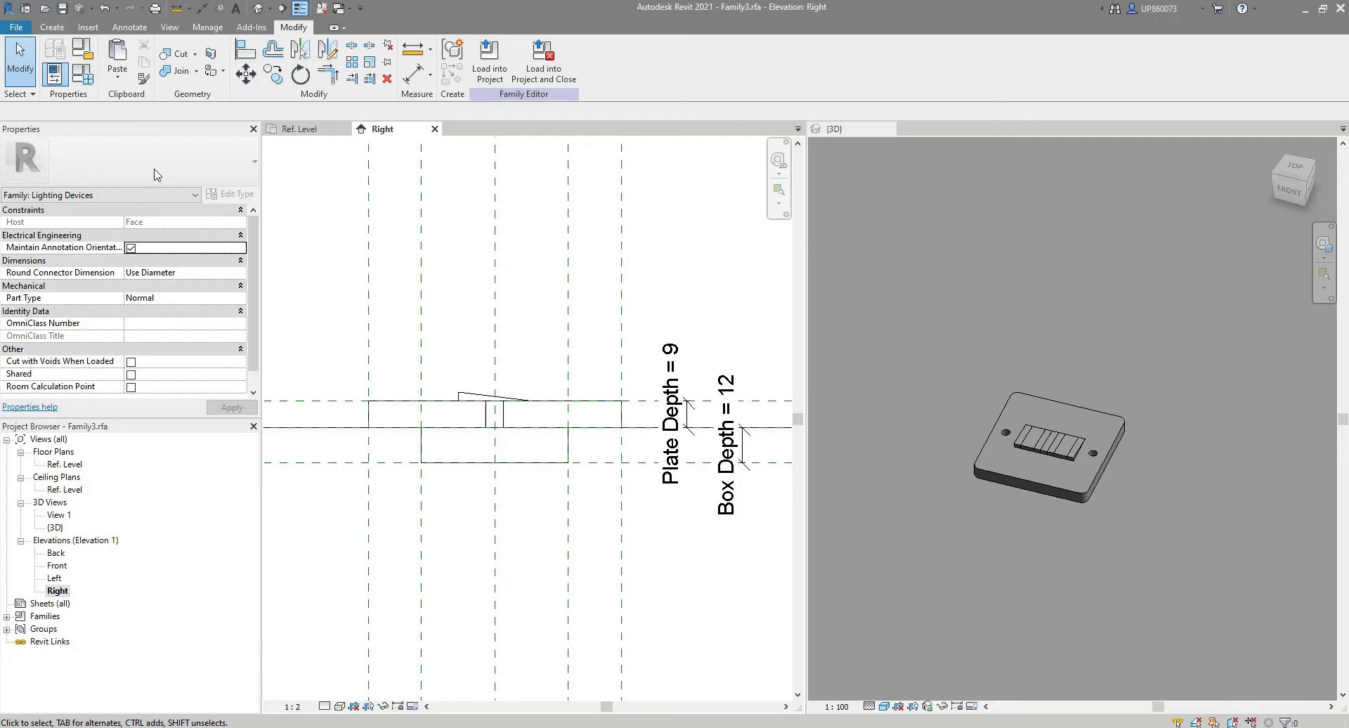
Create a family type named 1-Gang 1-Way Switch with the 2-Gang and 3-Gang visibility parameters turned off.
click(85, 74)
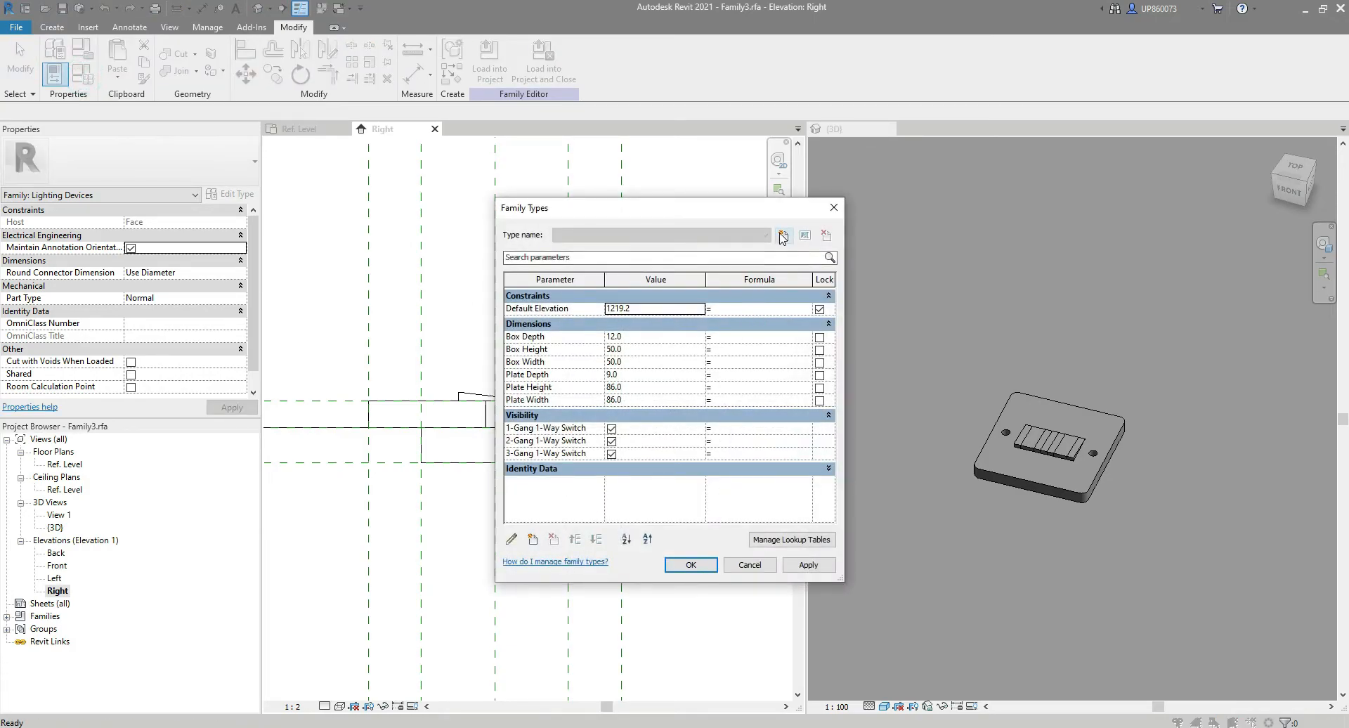
click(783, 235)
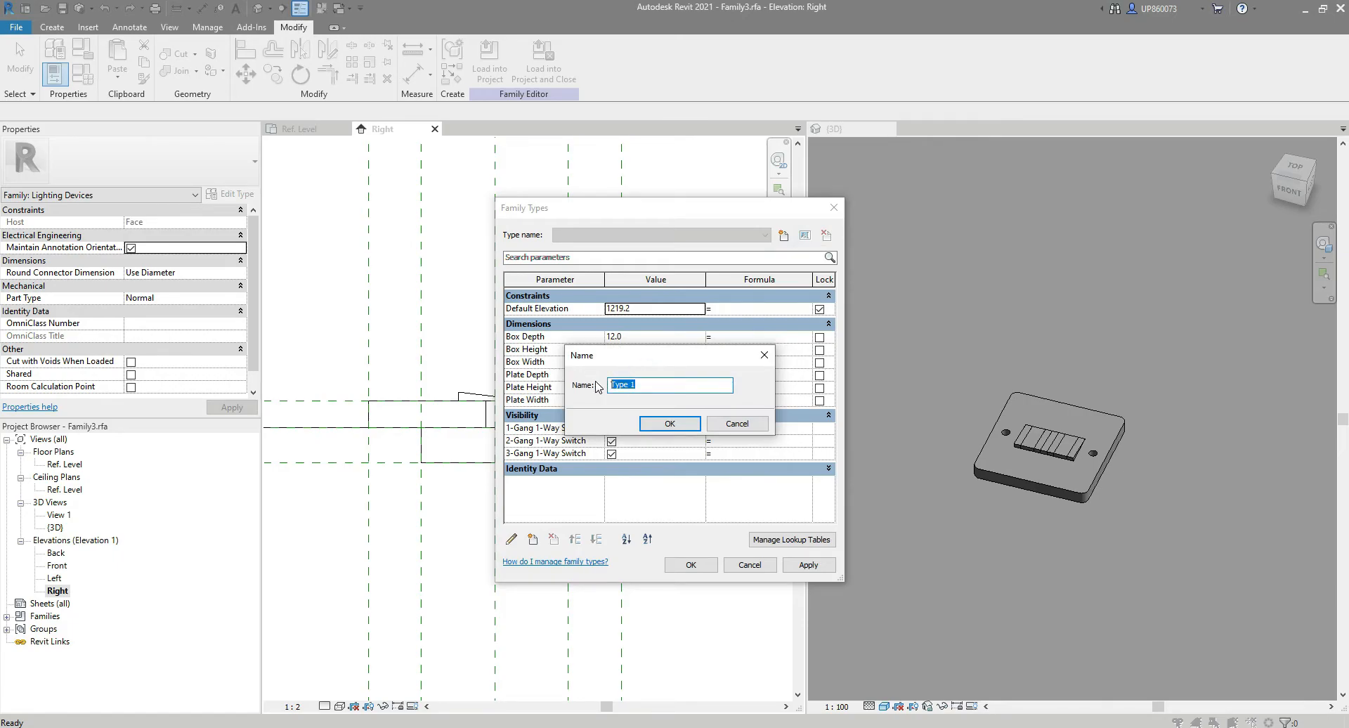
text(1-Gang 1-Way Switch)
drag(686, 391, 599, 391)
key(ctrl+c)
click(669, 424)
click(612, 442)
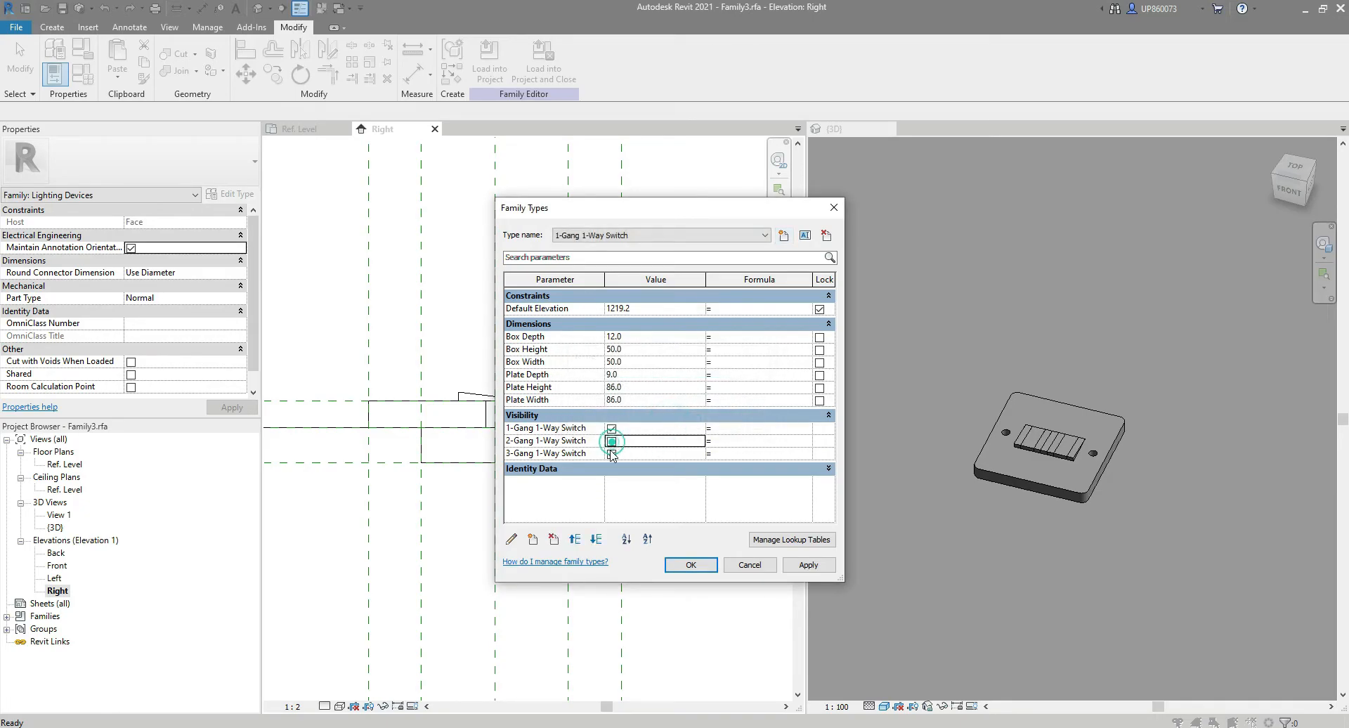
click(612, 453)
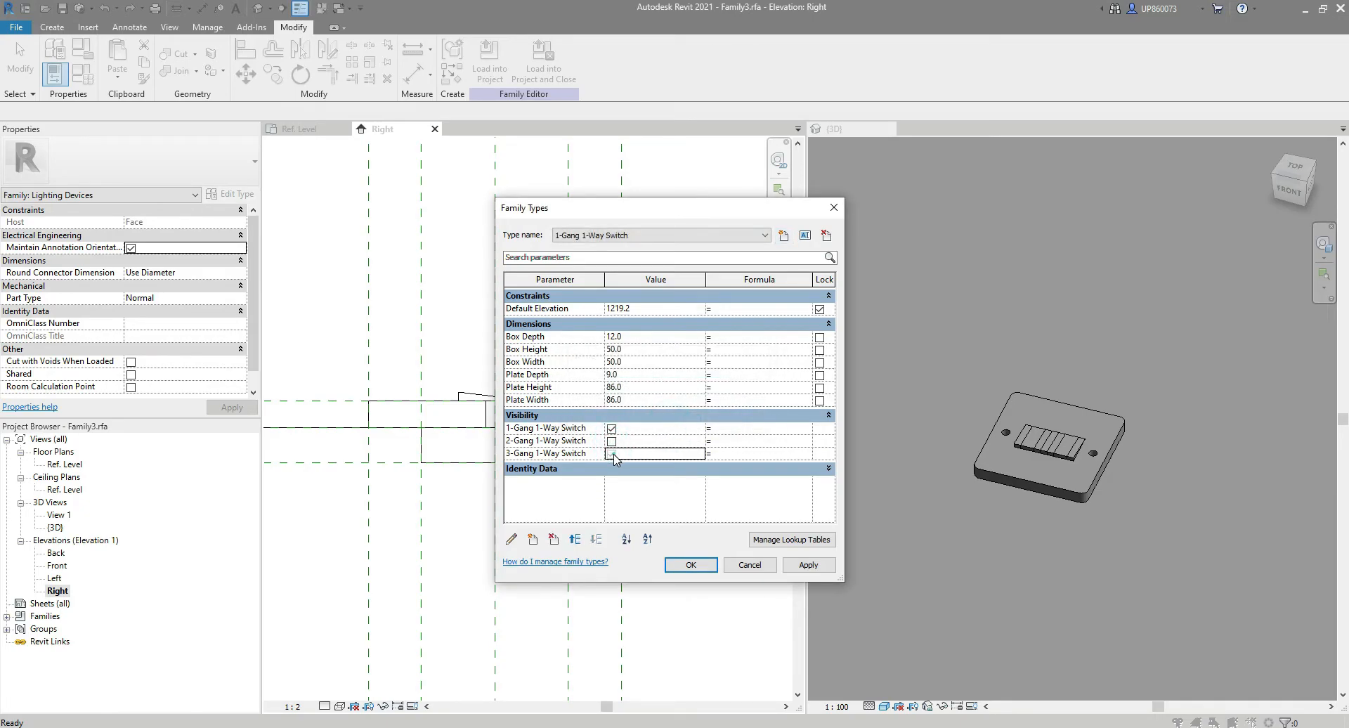
Create a family type named 2-Gang 1-Way Switch, turning its 1-Gang visibility parameter off and the 2-Gang one on.
click(784, 235)
key(ctrl+v)
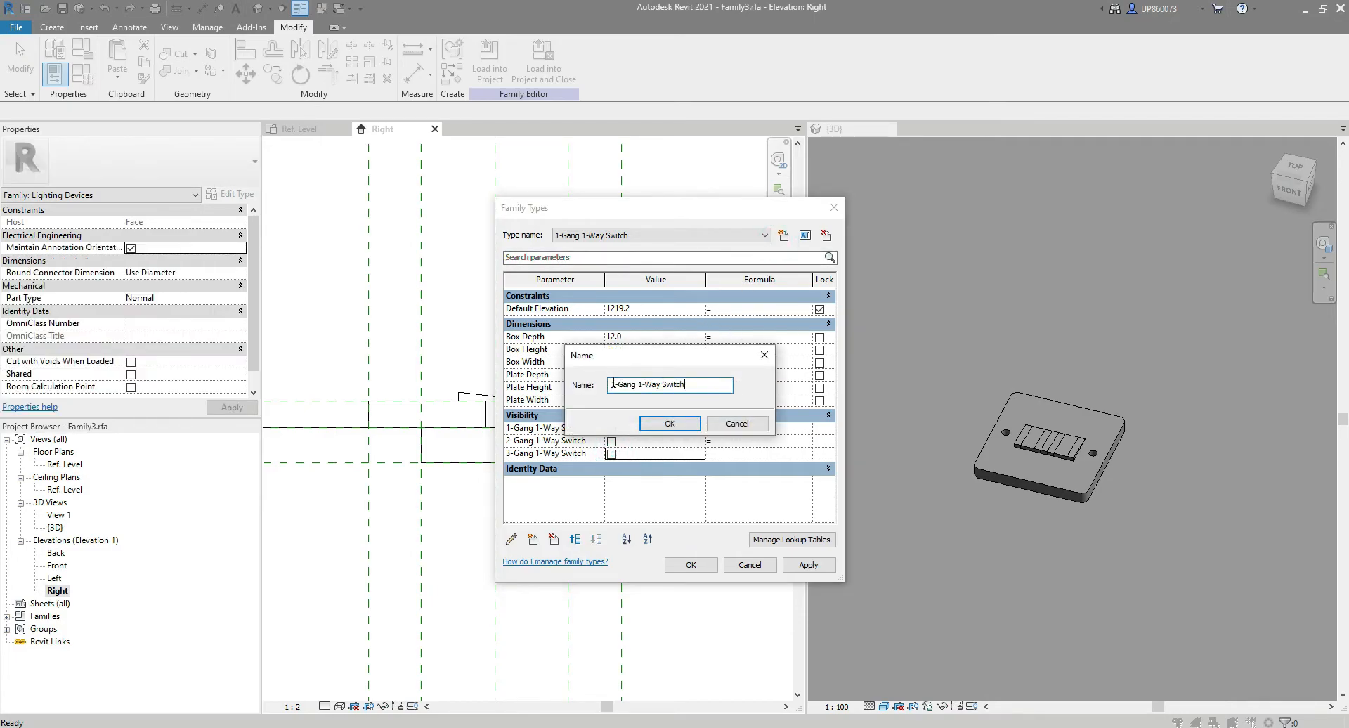
click(616, 382)
key(BackSpace)
text(2)
click(651, 426)
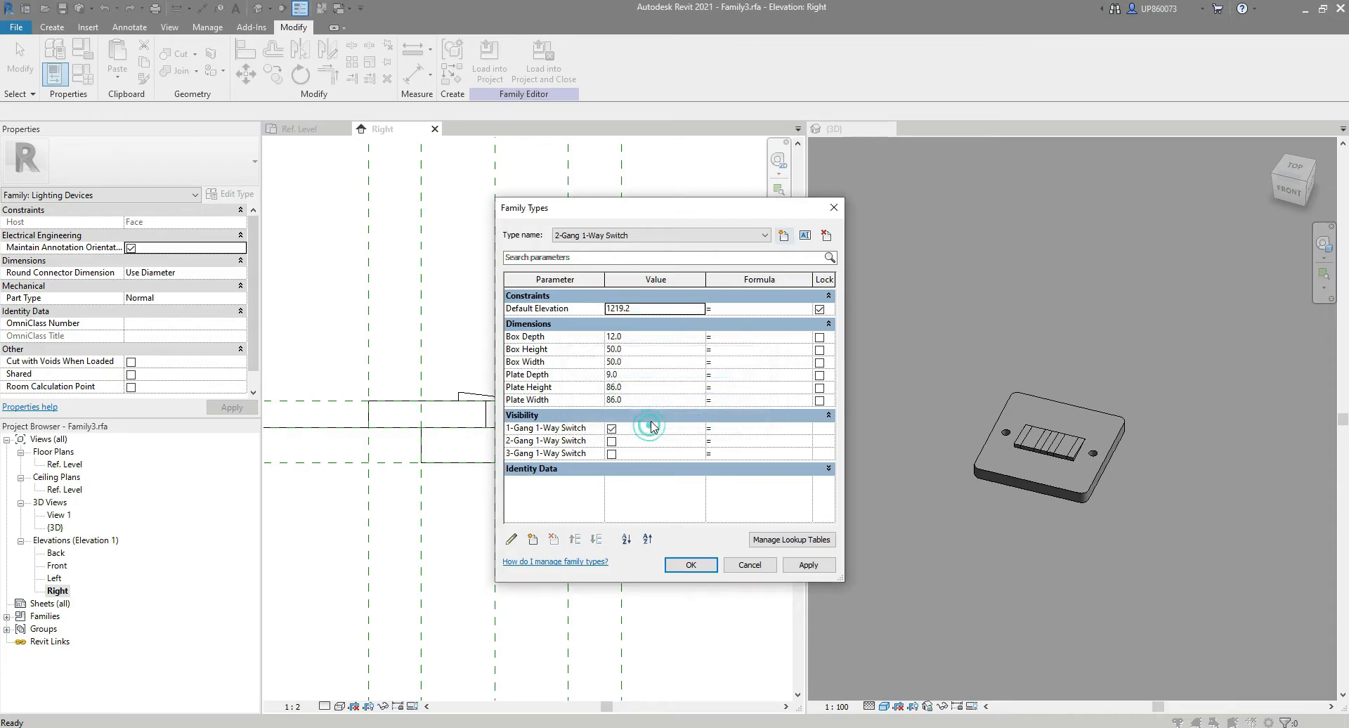
click(611, 429)
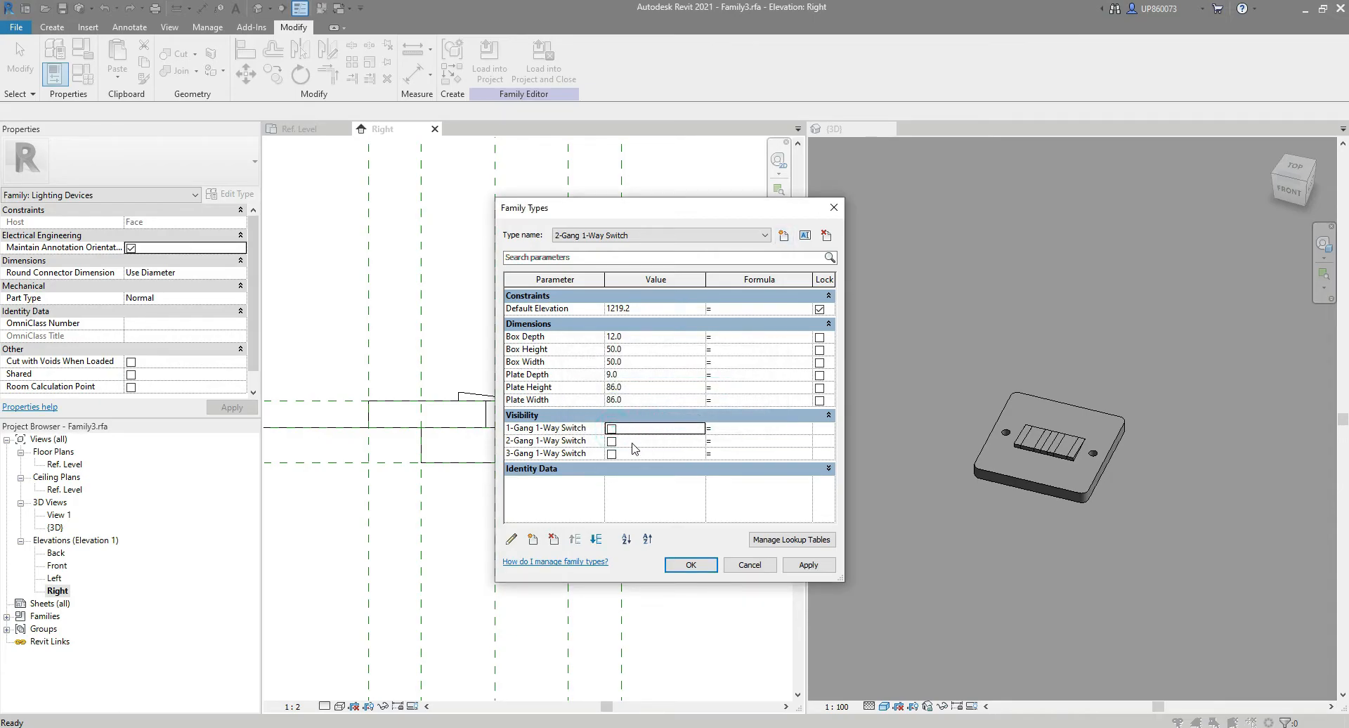
click(611, 441)
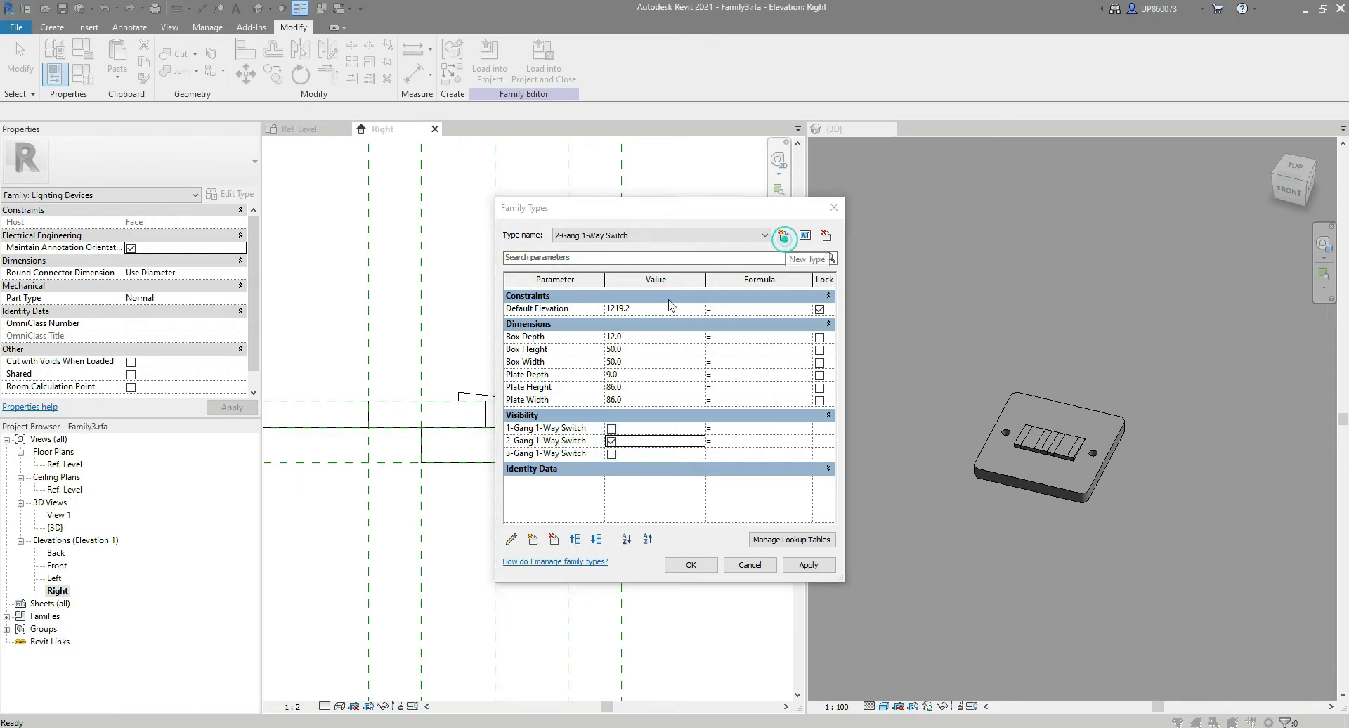
Create a family type named 3-Gang 1-Way Switch, turning its 2-Gang visibility parameter off and the 3-Gang one on.
click(783, 235)
key(ctrl+v)
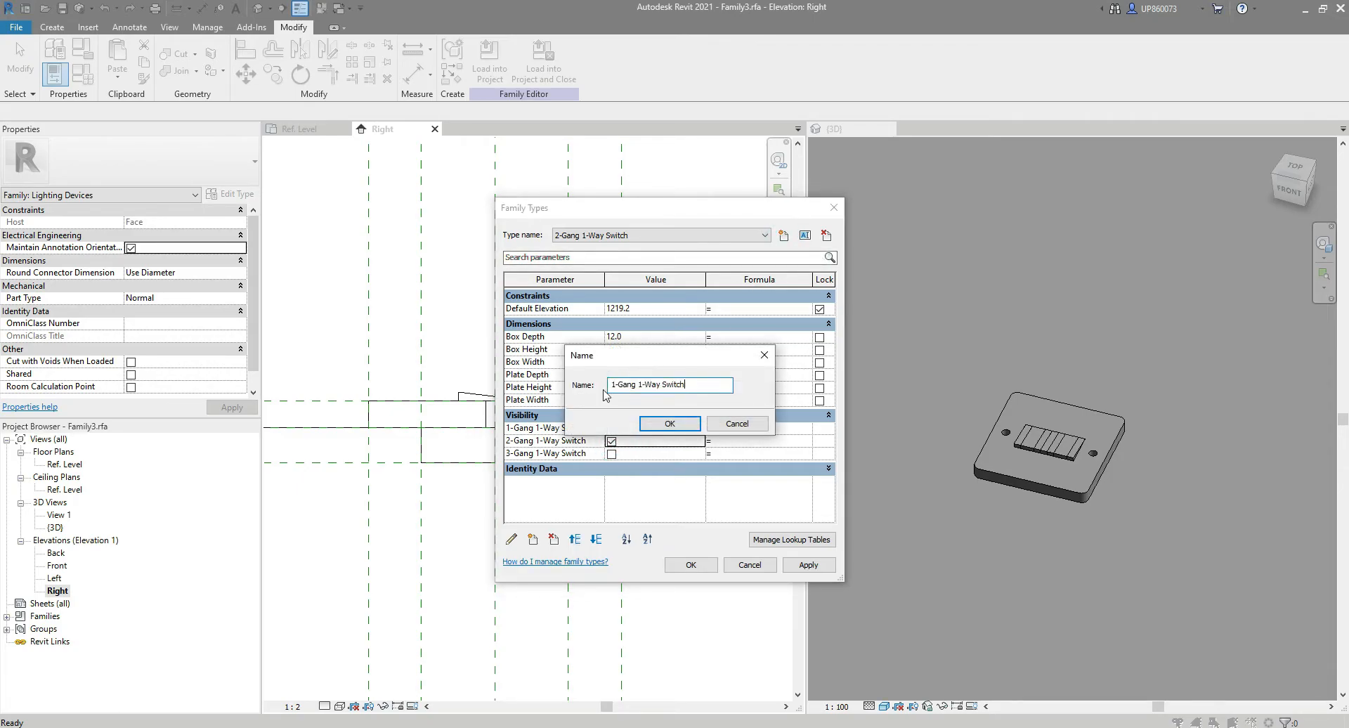
click(616, 385)
click(669, 423)
click(612, 441)
click(612, 454)
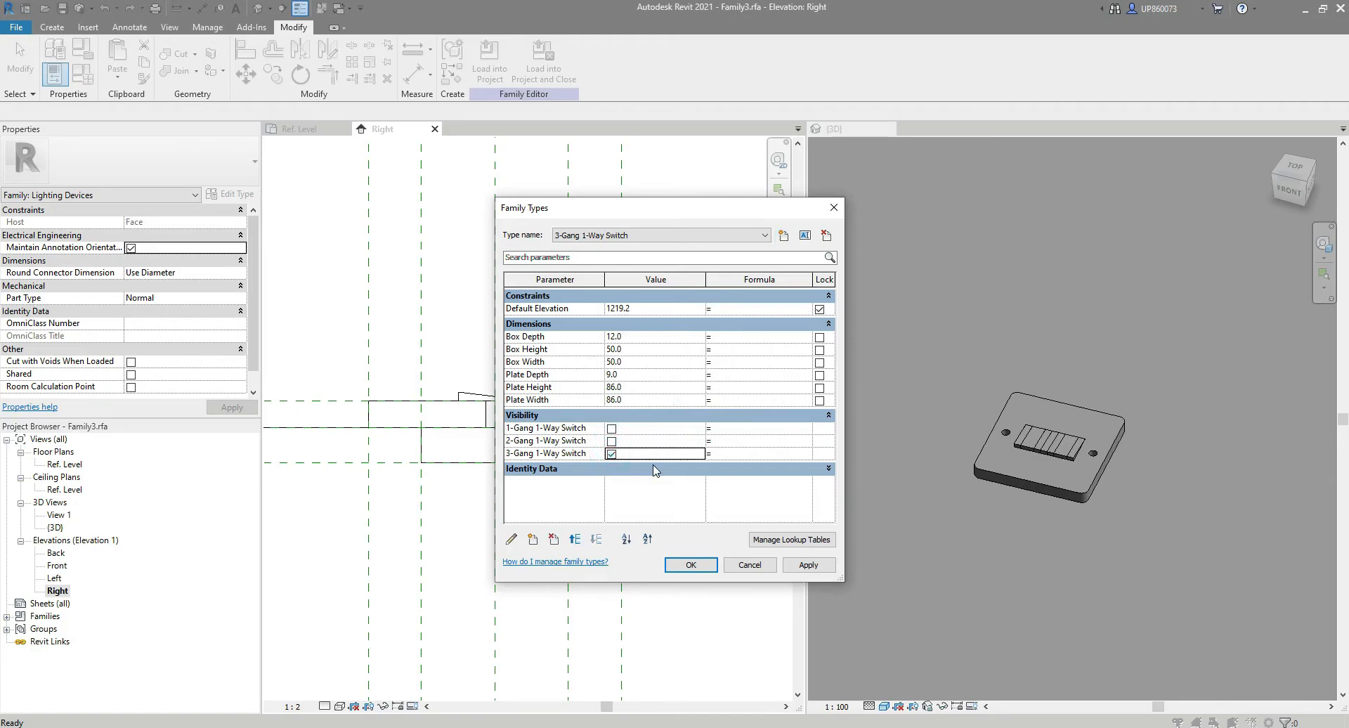
Check the visibility settings of the 1-Gang, 2-Gang and 3-Gang types in turn, and accept the family types.
click(678, 235)
click(675, 246)
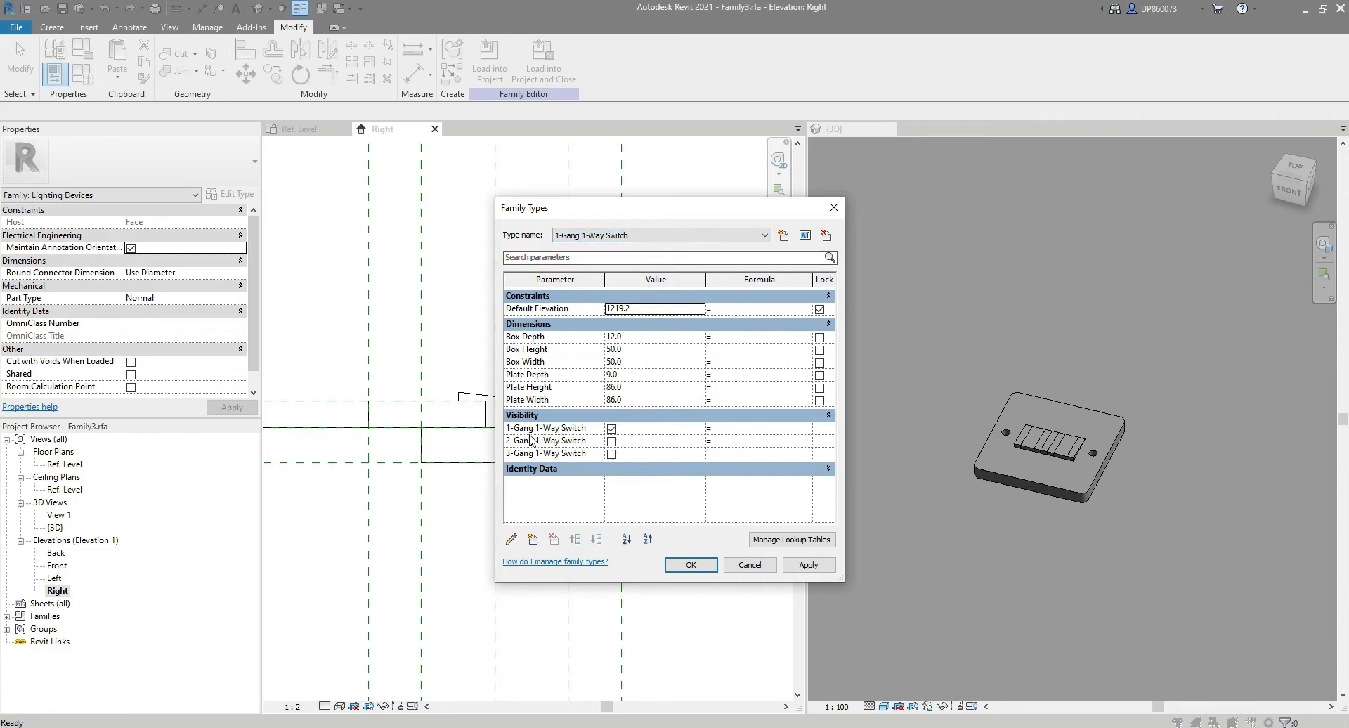
click(655, 237)
click(658, 256)
click(653, 235)
click(648, 267)
click(693, 565)
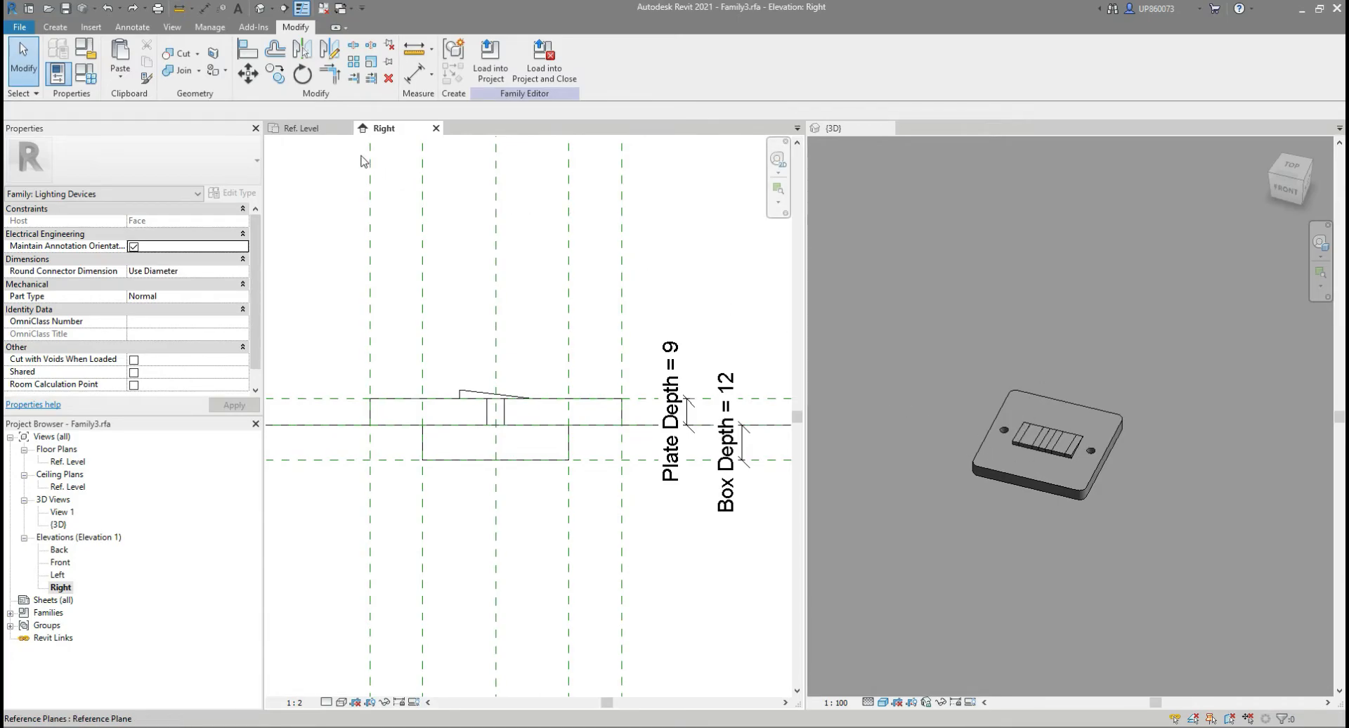
In the Ref. Level plan, associate the middle rocker's Visible property with 1-Gang 1-Way Switch and temporarily hide that rocker.
click(309, 128)
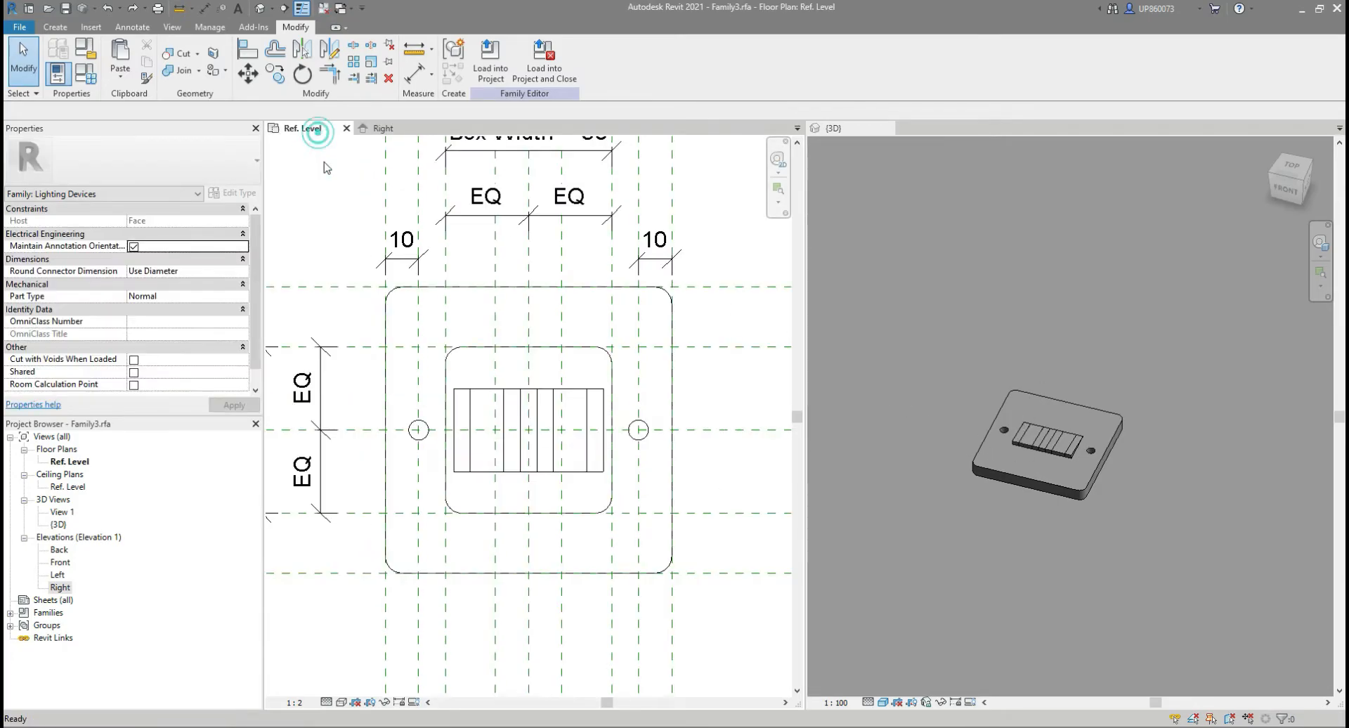
click(532, 395)
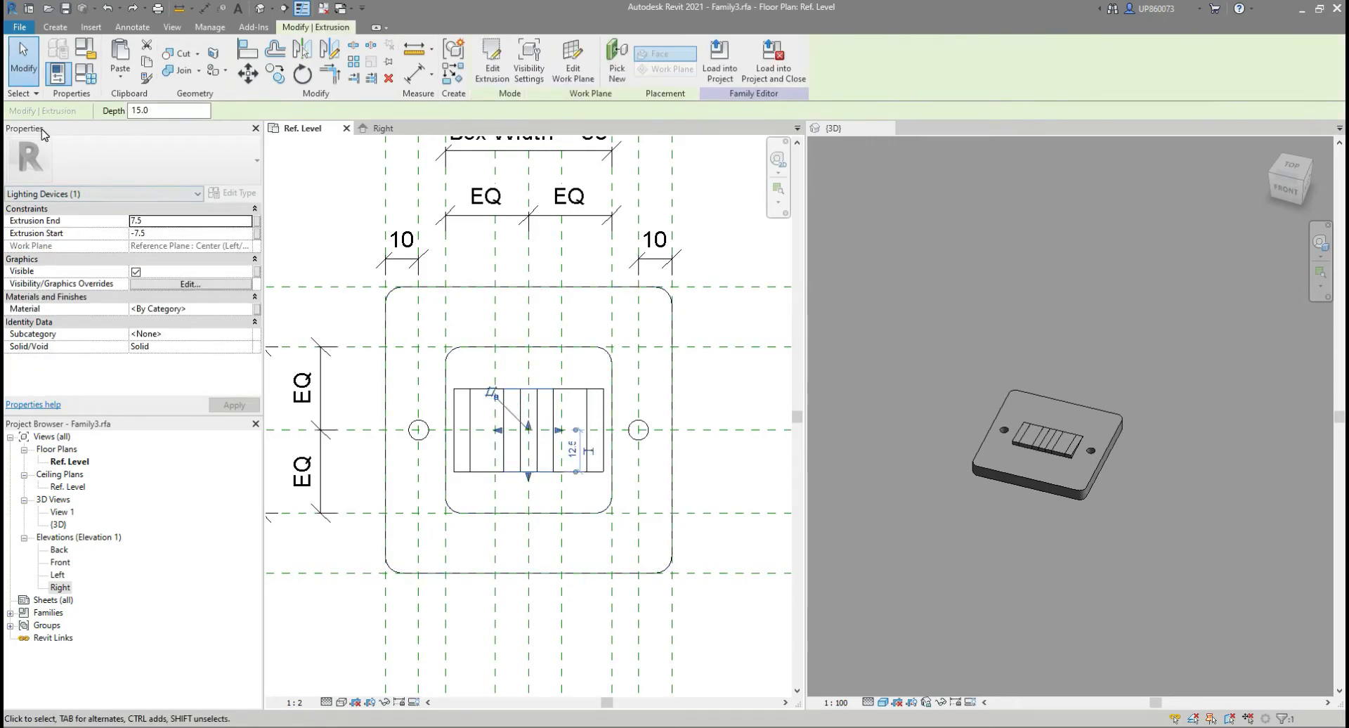
click(256, 272)
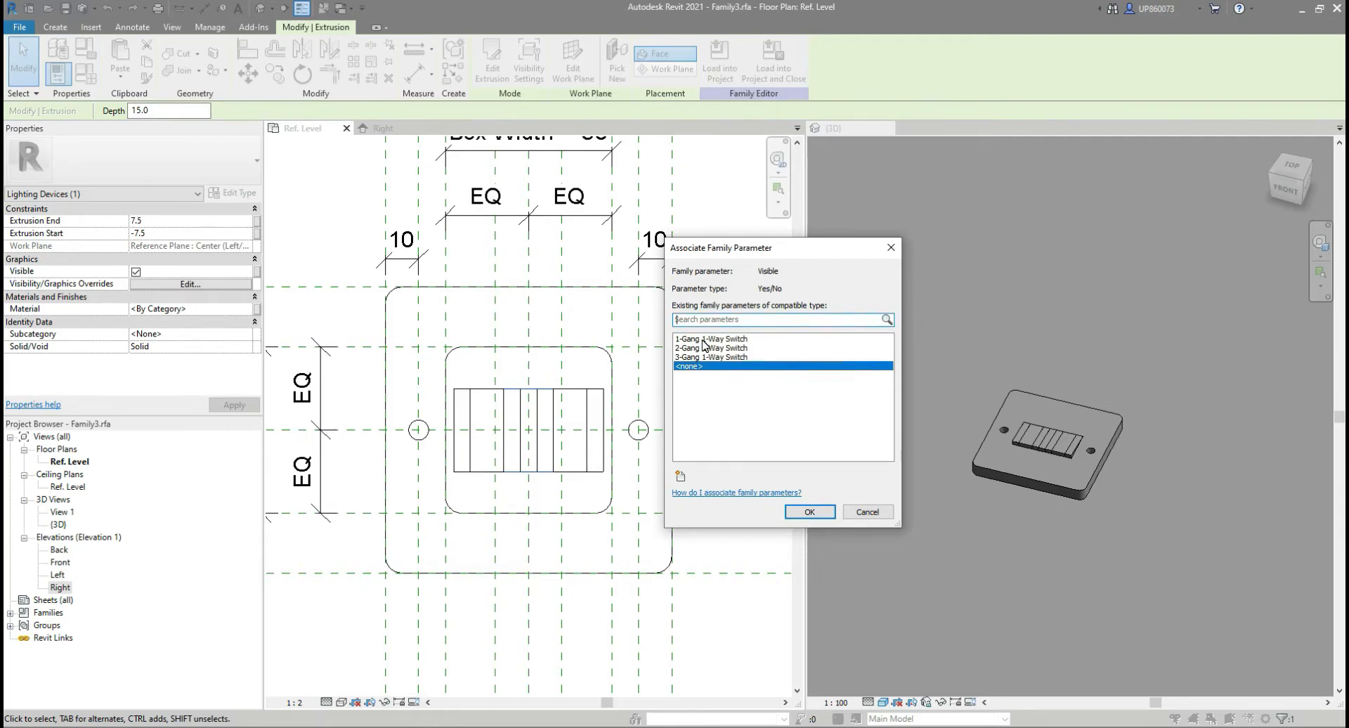
click(705, 340)
click(814, 511)
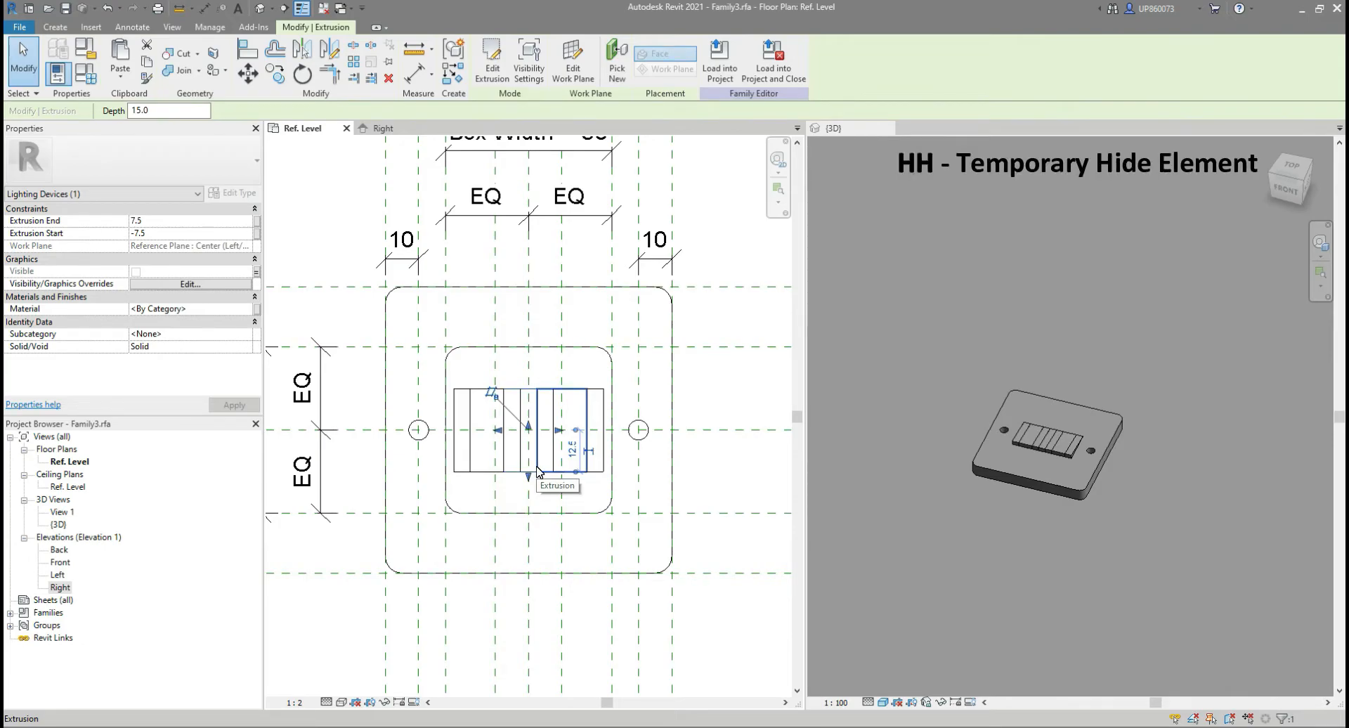
key(h)
key(h)
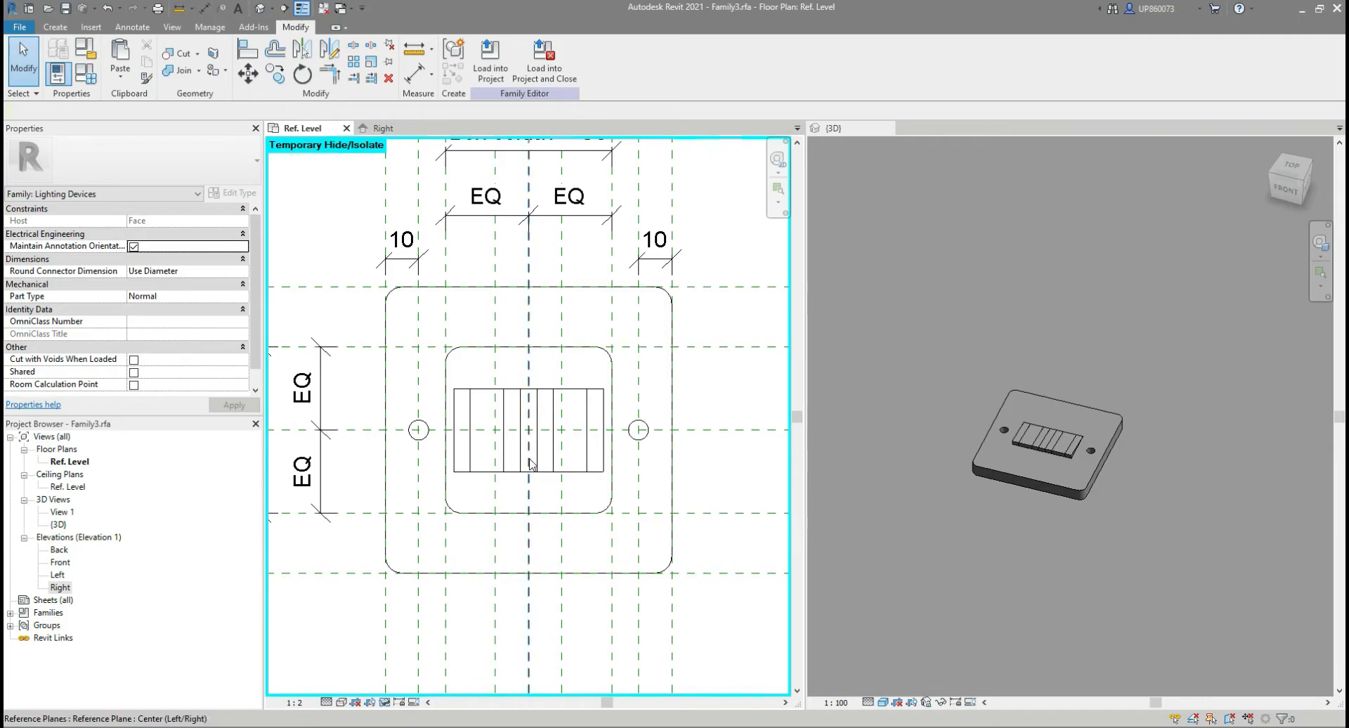
Associate the Visible property of the two 2-gang rockers with 2-Gang 1-Way Switch and temporarily hide both rockers.
click(511, 394)
click(551, 388)
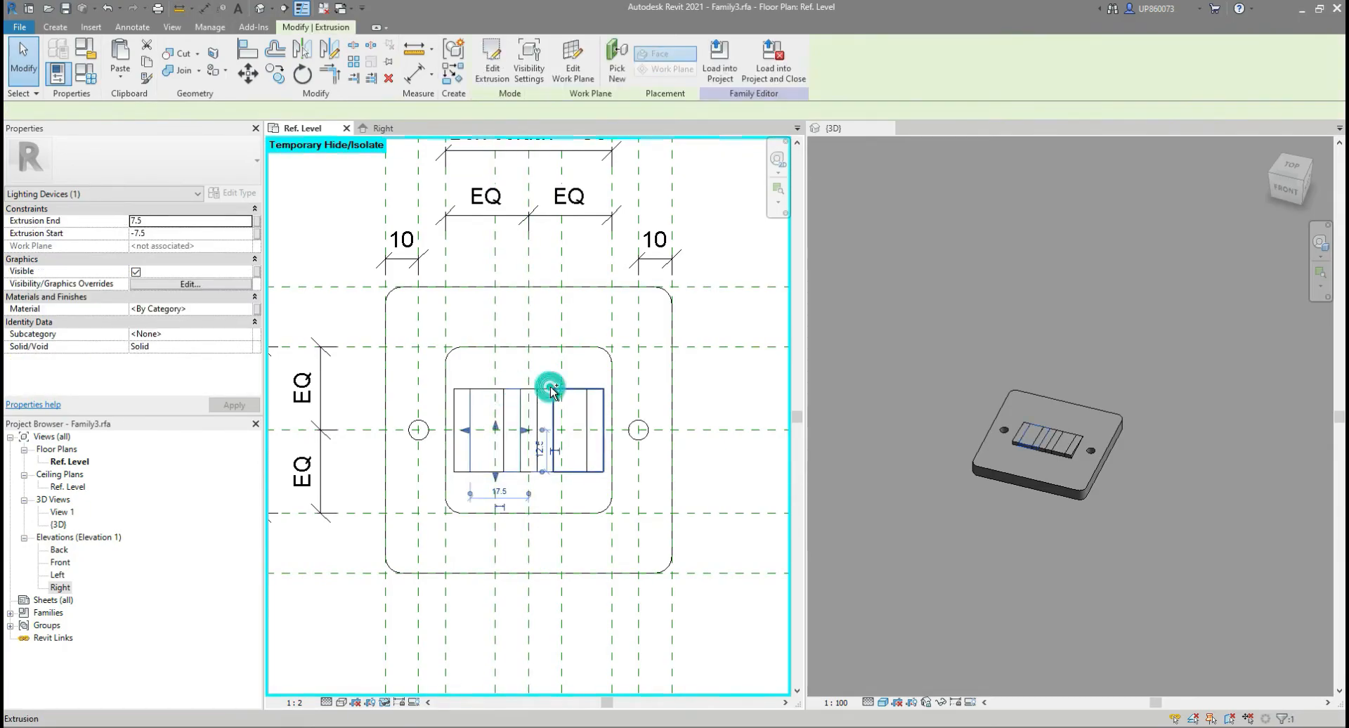
click(511, 390)
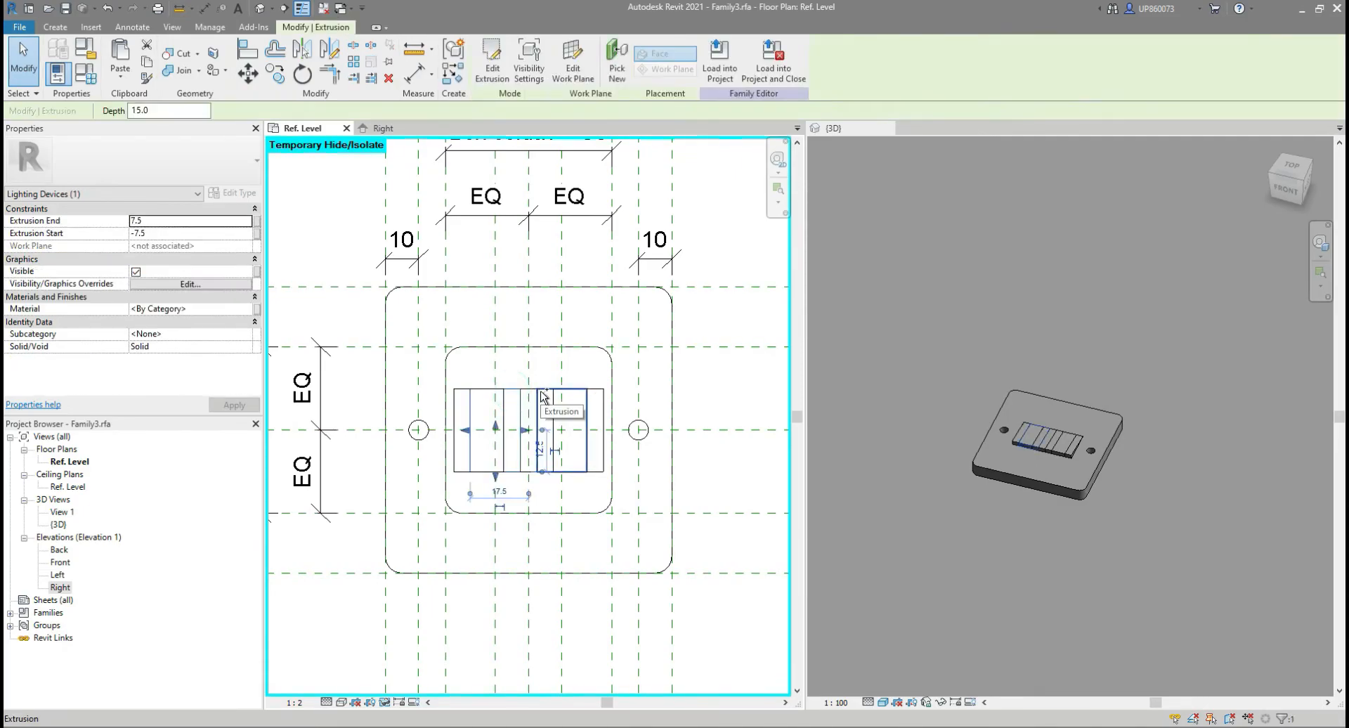
ctrl+click(536, 385)
click(257, 274)
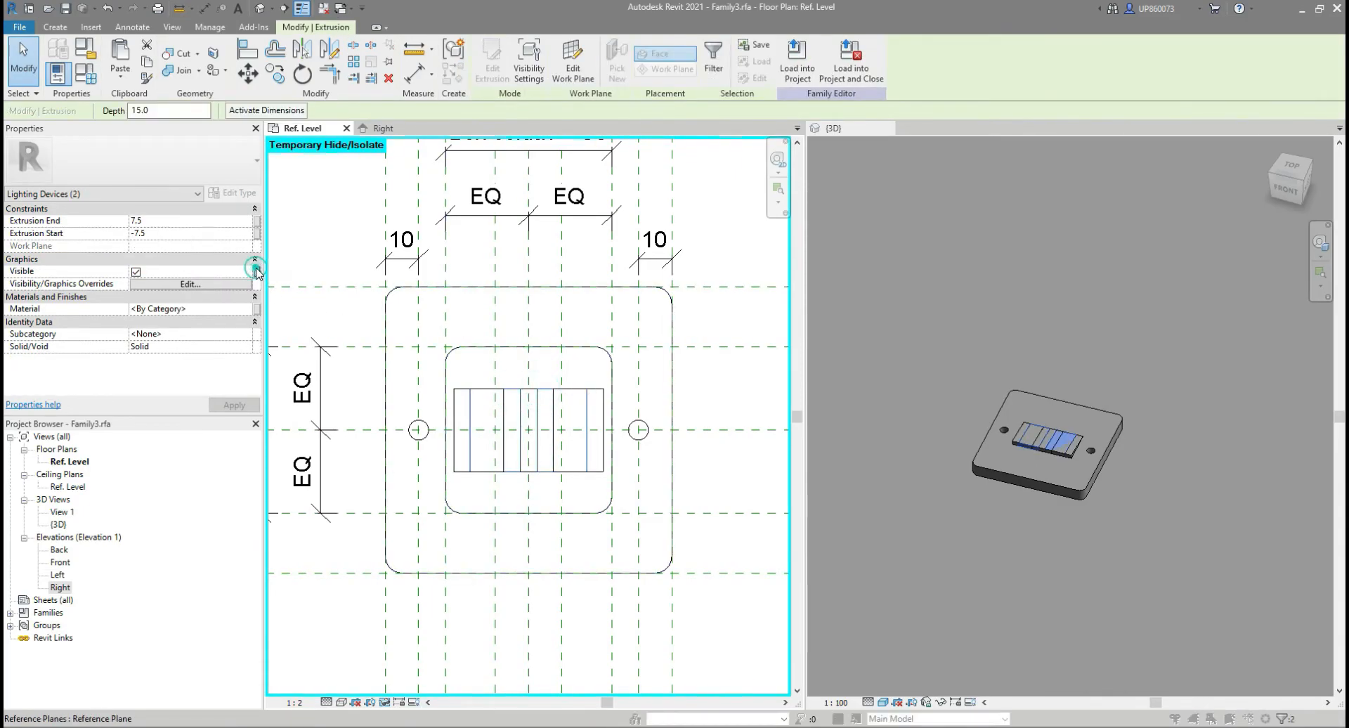
click(706, 348)
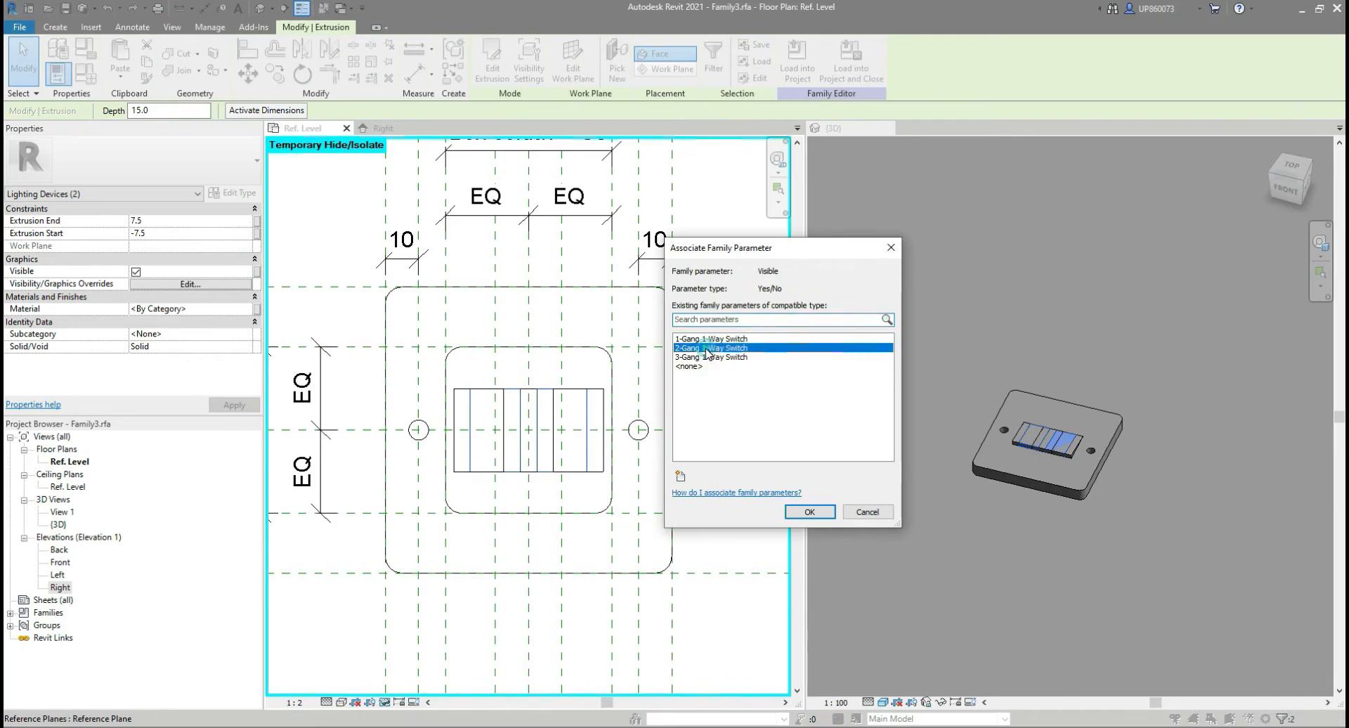
click(809, 512)
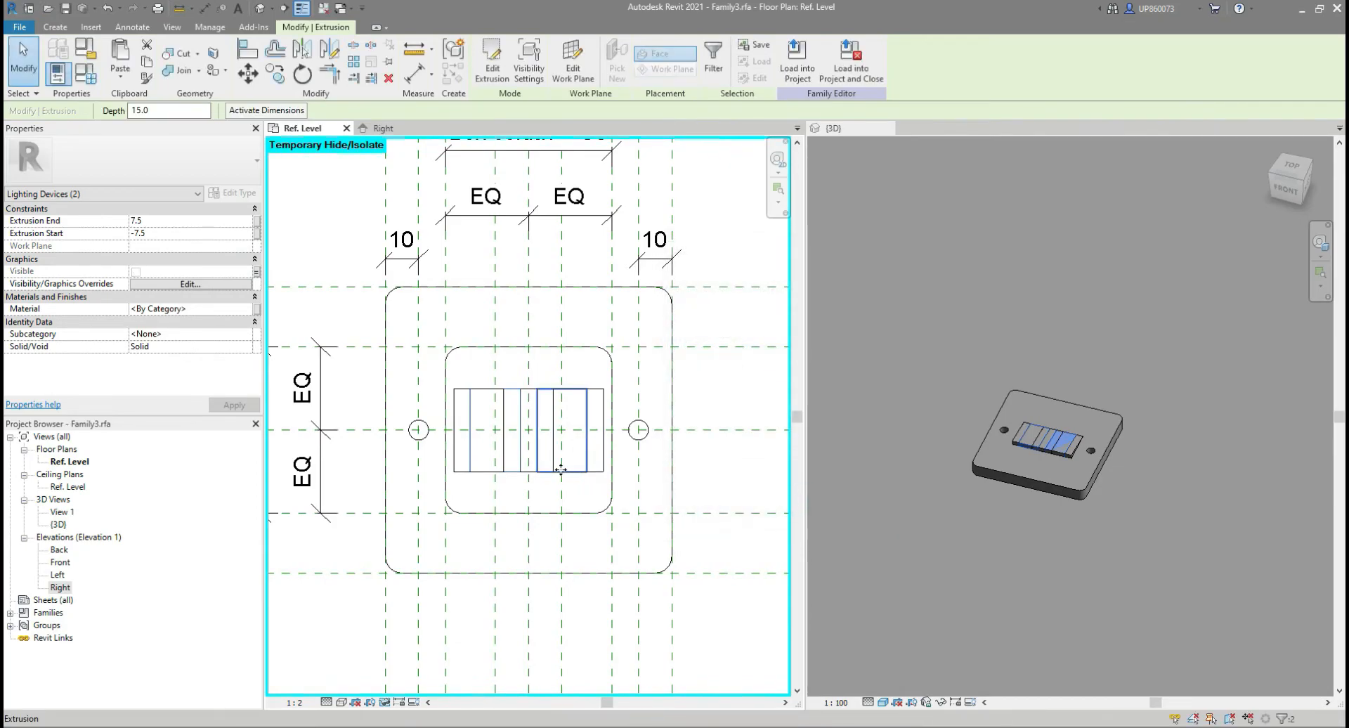
key(h)
key(h)
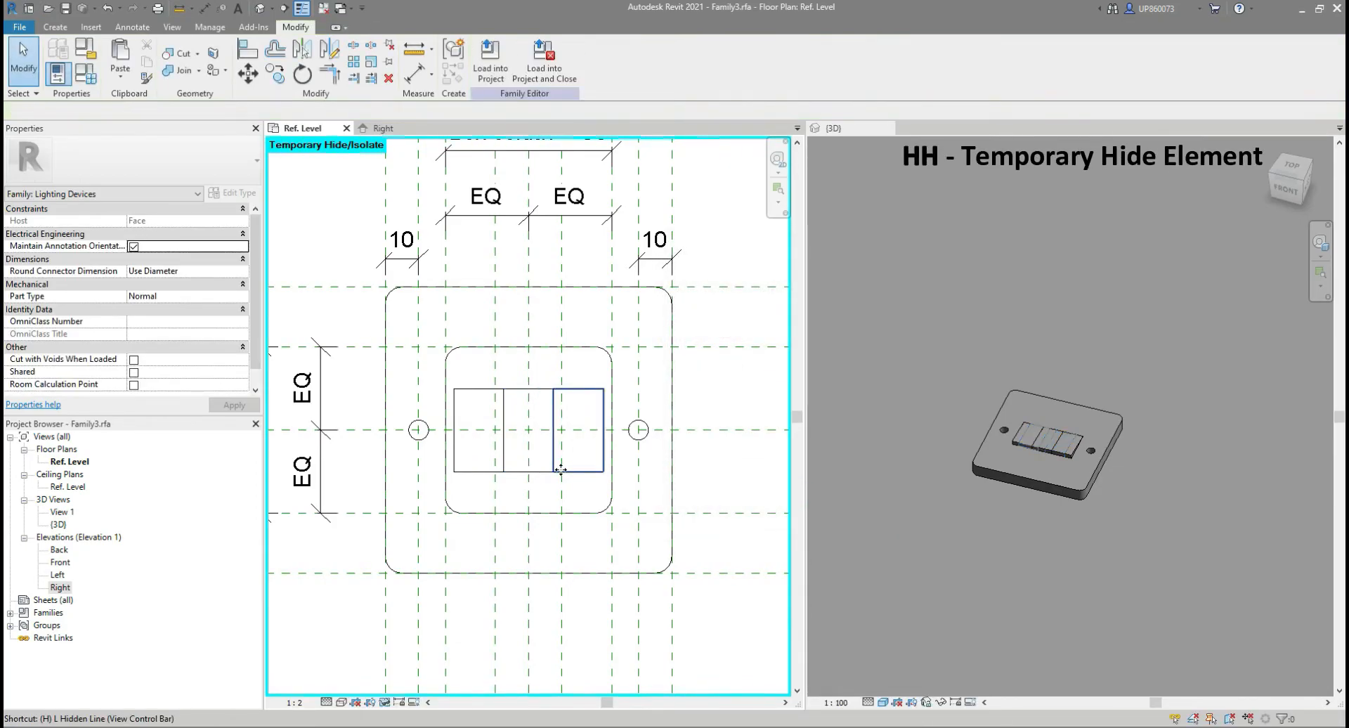
Associate the Visible property of the three remaining rockers with 3-Gang 1-Way Switch, and reset the temporary hide/isolate in the plan.
click(482, 389)
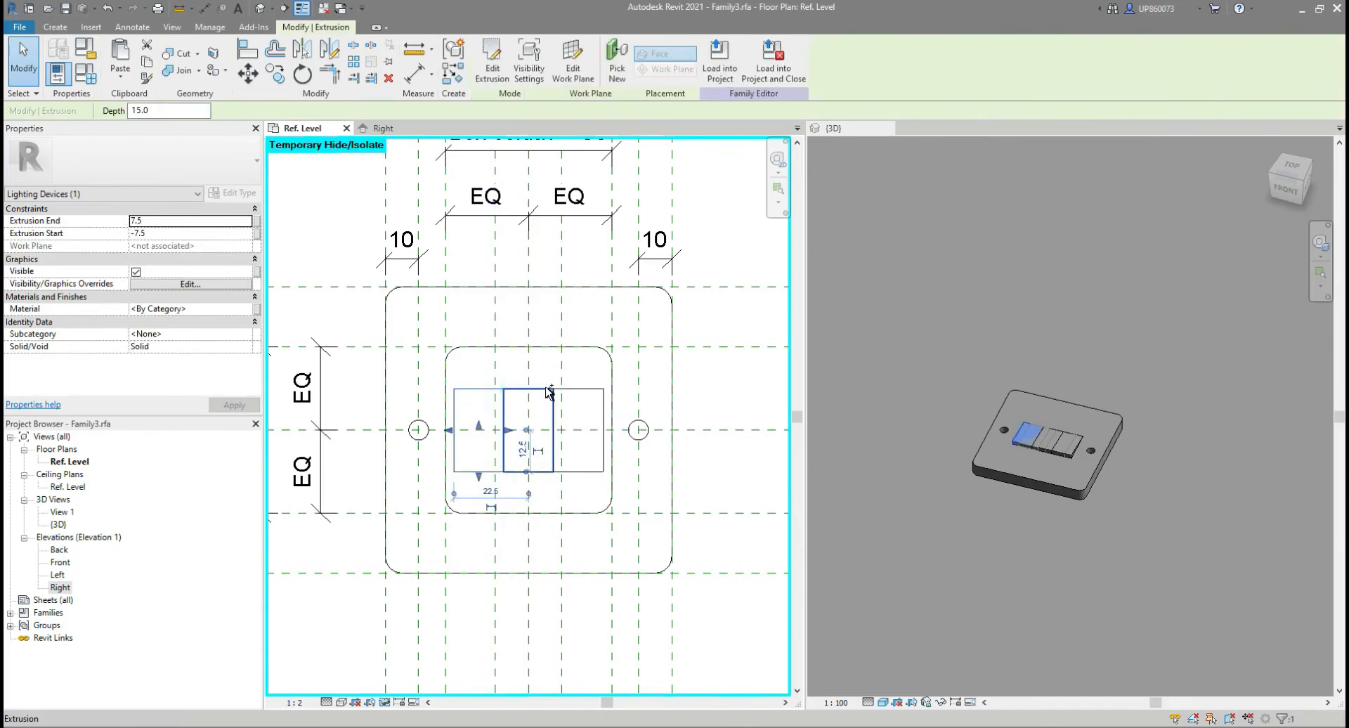
ctrl+click(584, 391)
ctrl+click(580, 382)
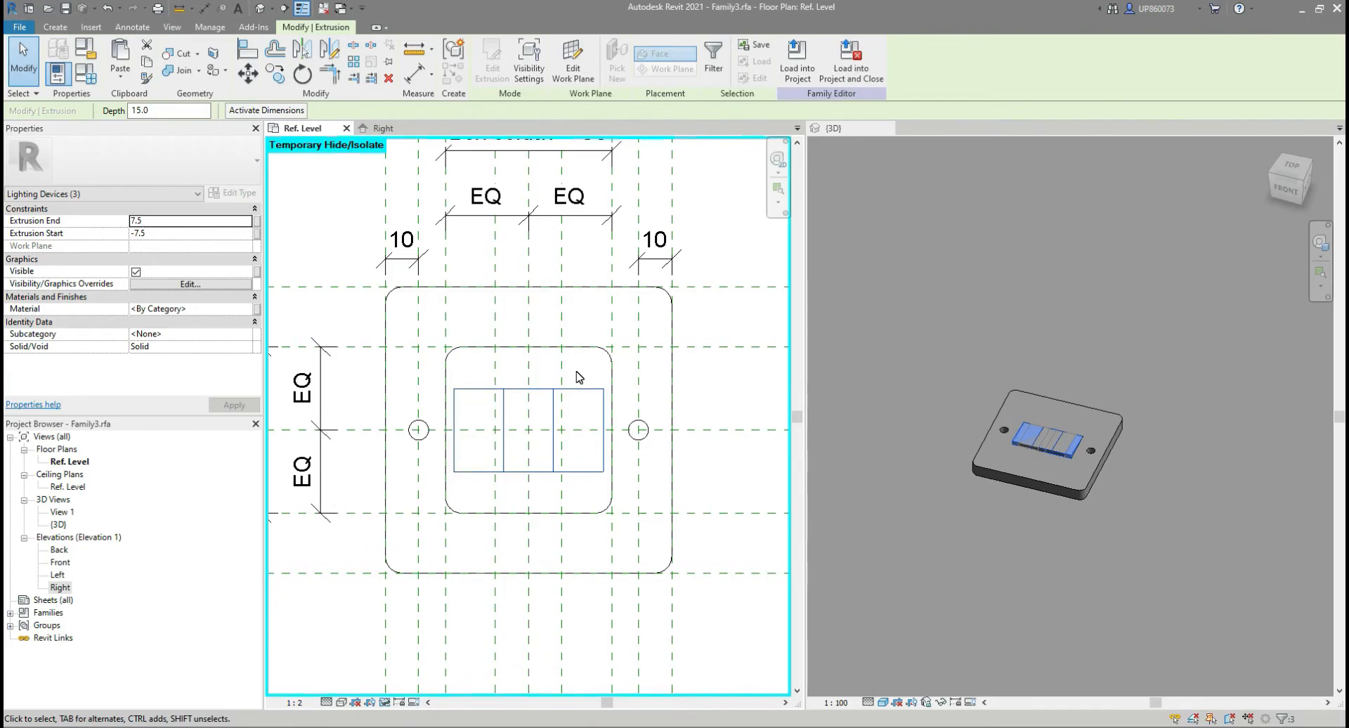
click(257, 272)
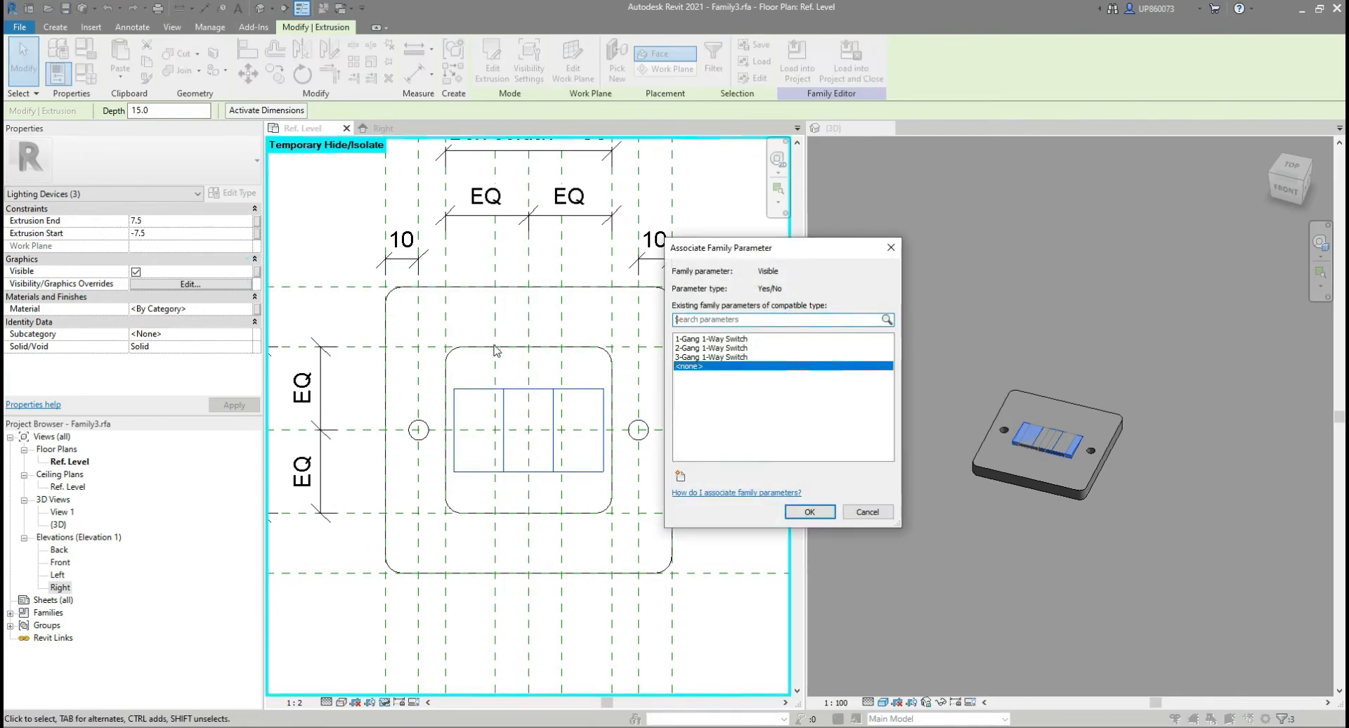
click(695, 357)
click(809, 511)
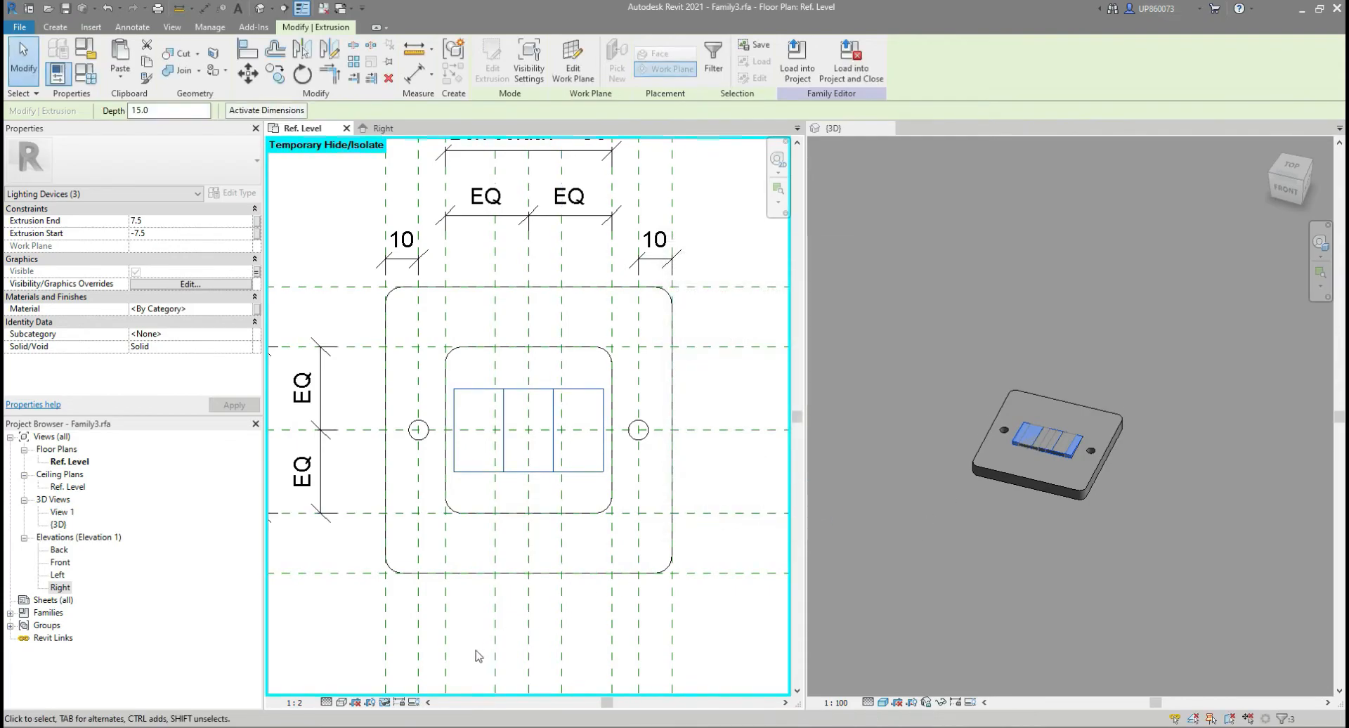
click(385, 702)
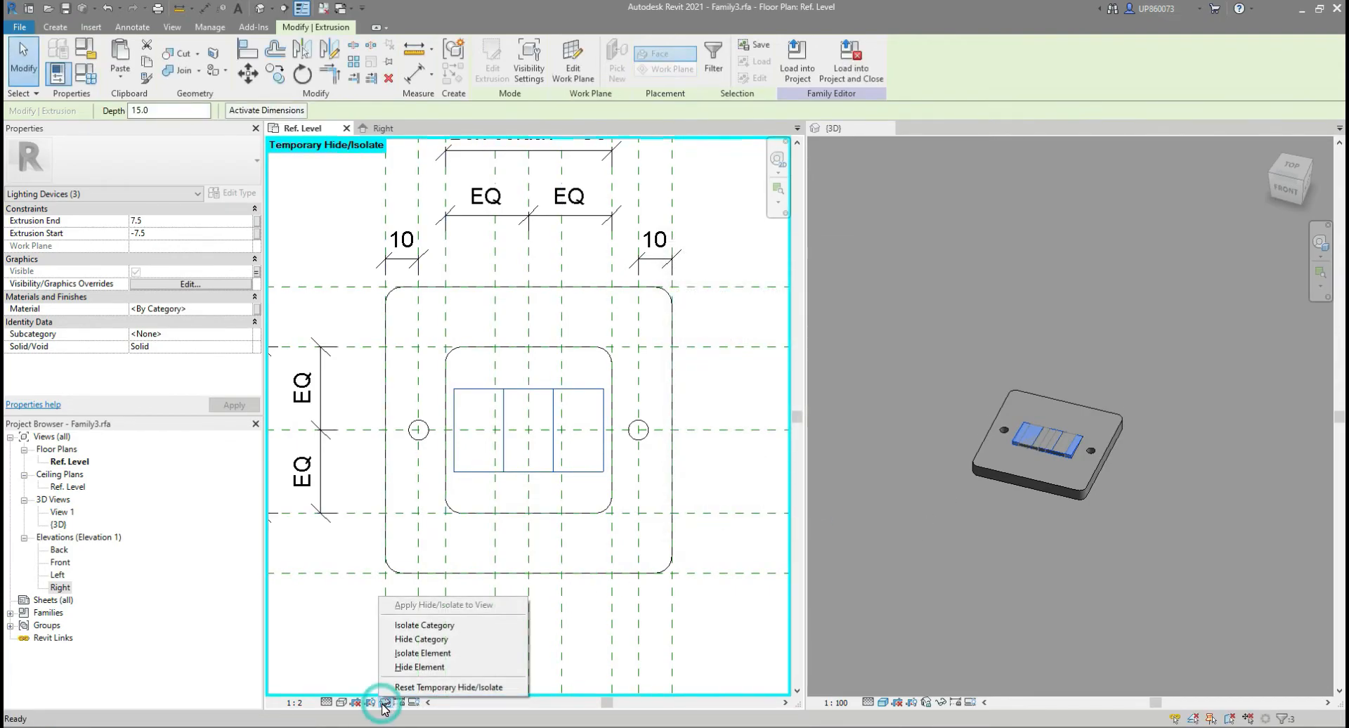
click(448, 687)
click(713, 499)
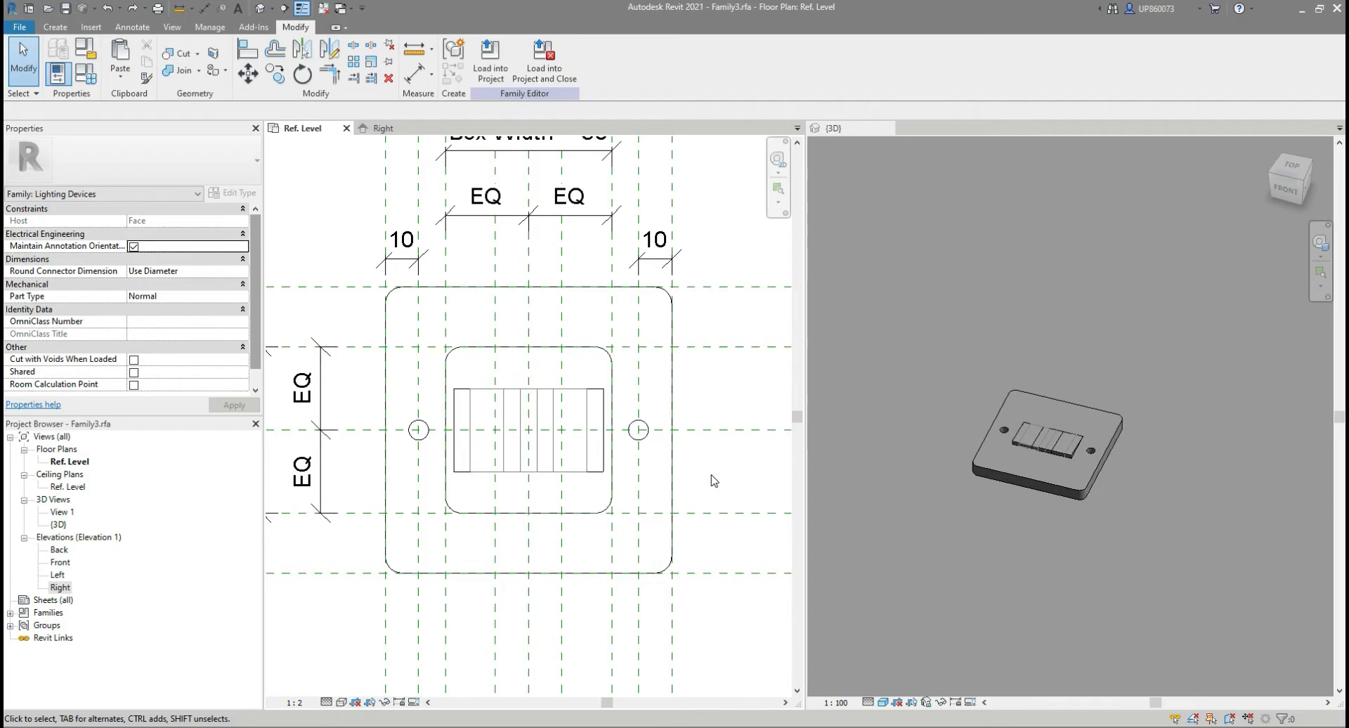
Turn off Front/Back display in the visibility settings of the outer faceplate extrusion.
click(673, 337)
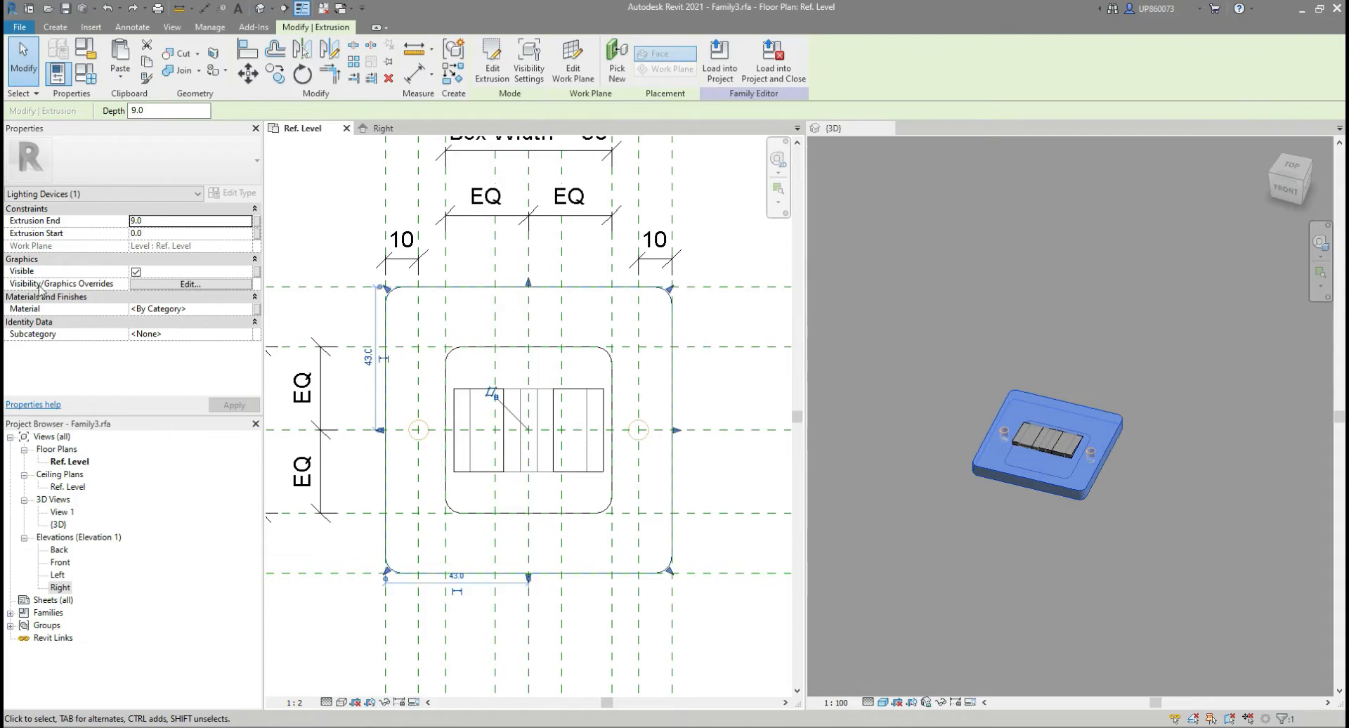
click(156, 284)
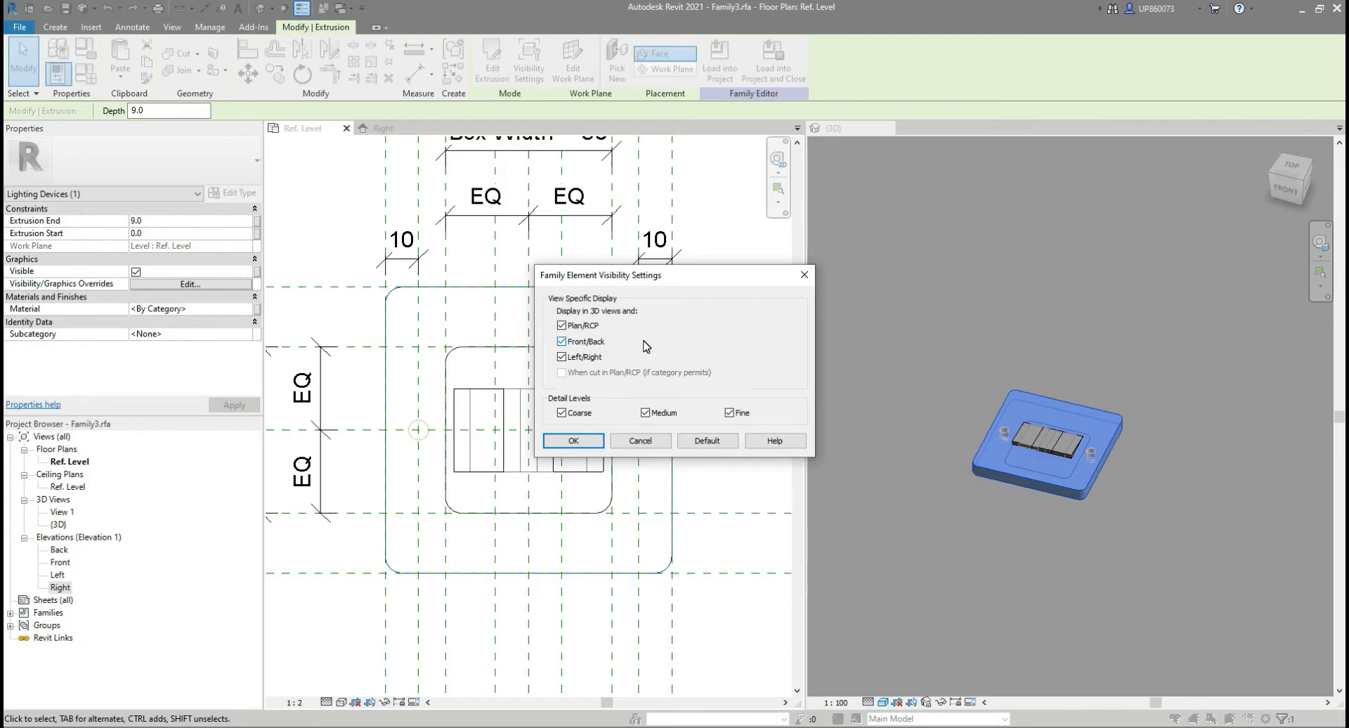
click(561, 341)
click(595, 441)
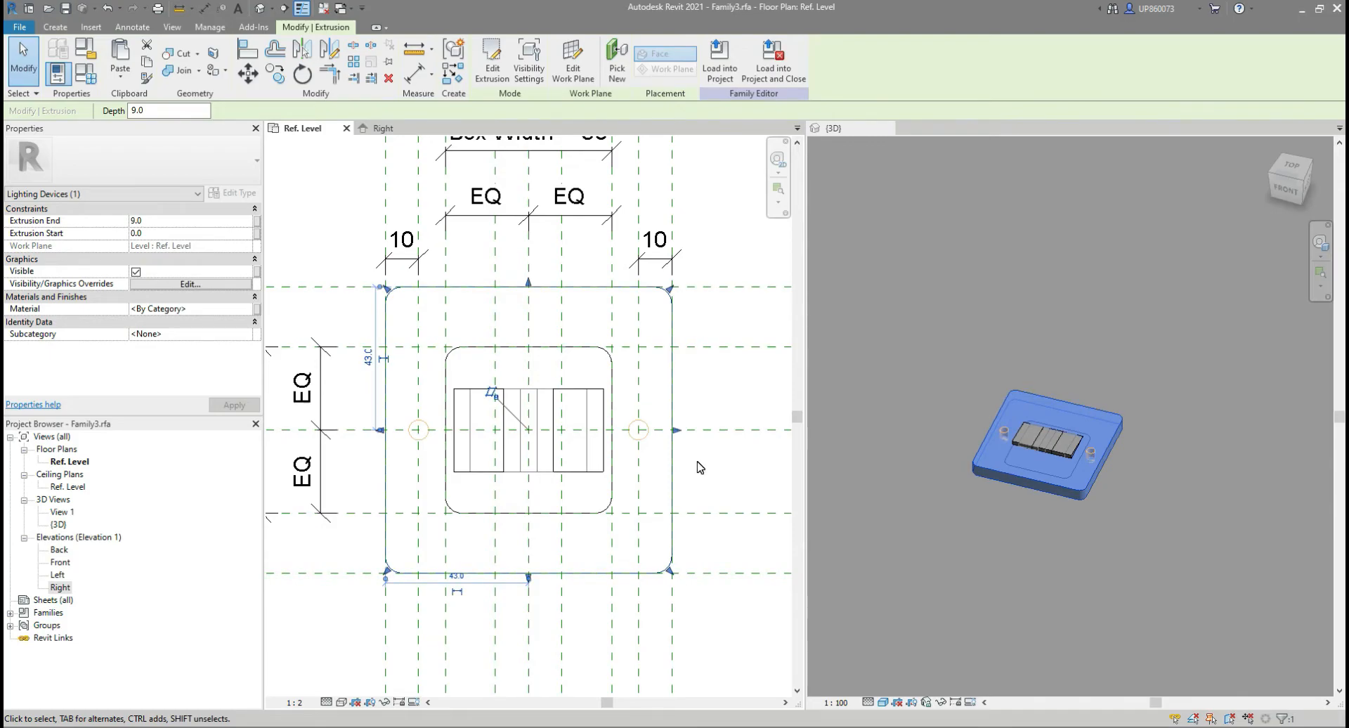
click(700, 468)
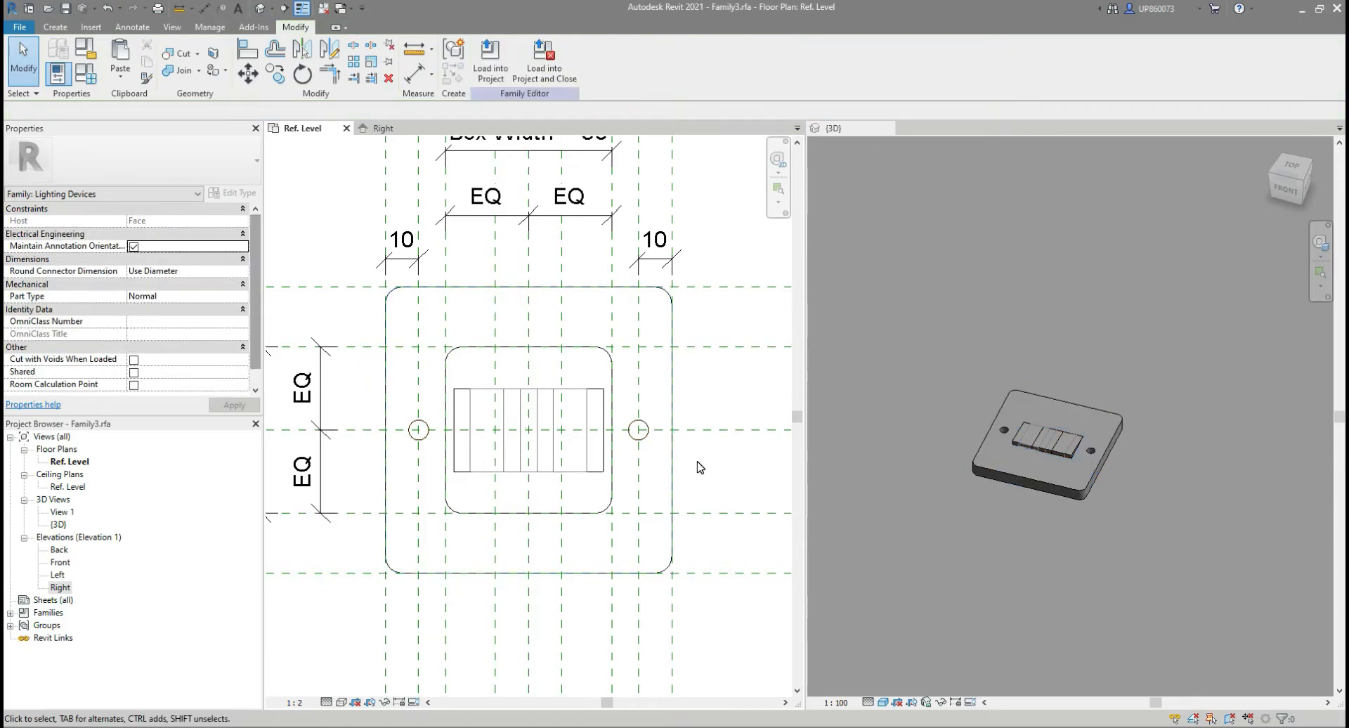
Turn off Front/Back display in the visibility settings of the inner back box extrusion.
click(595, 354)
click(226, 284)
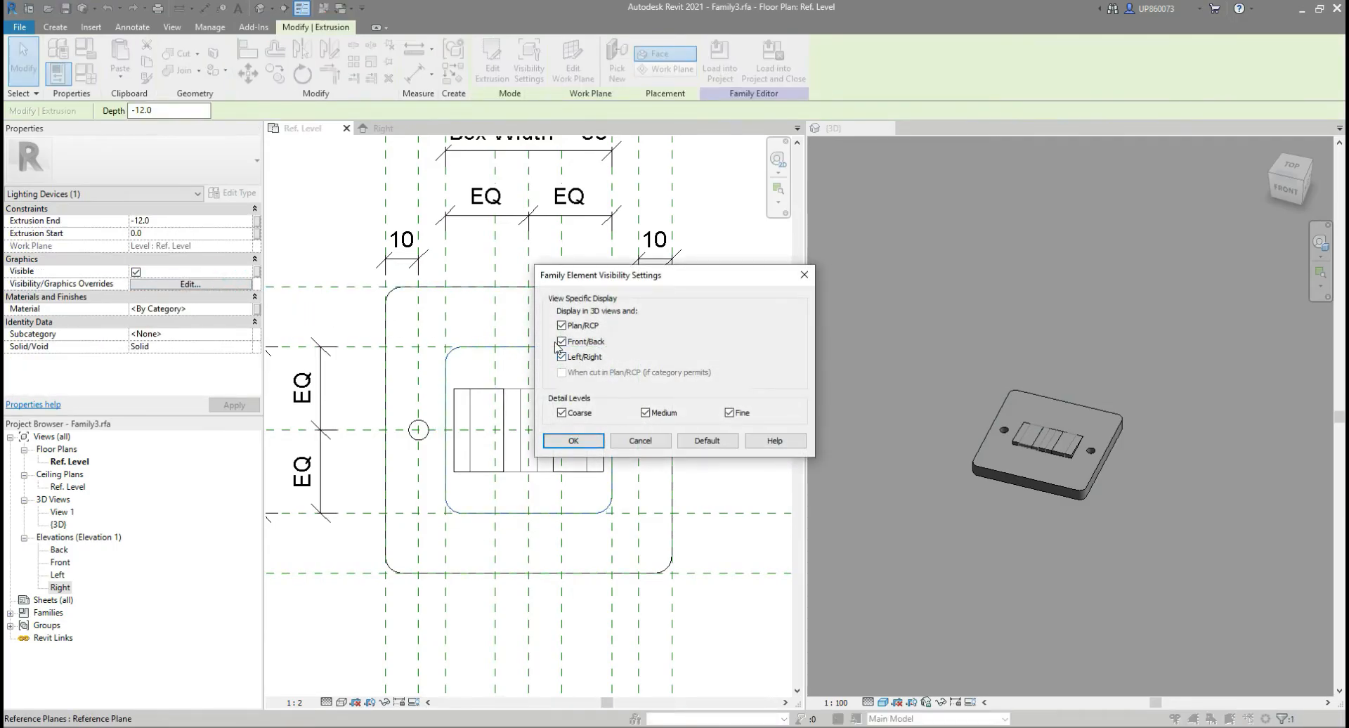
click(560, 343)
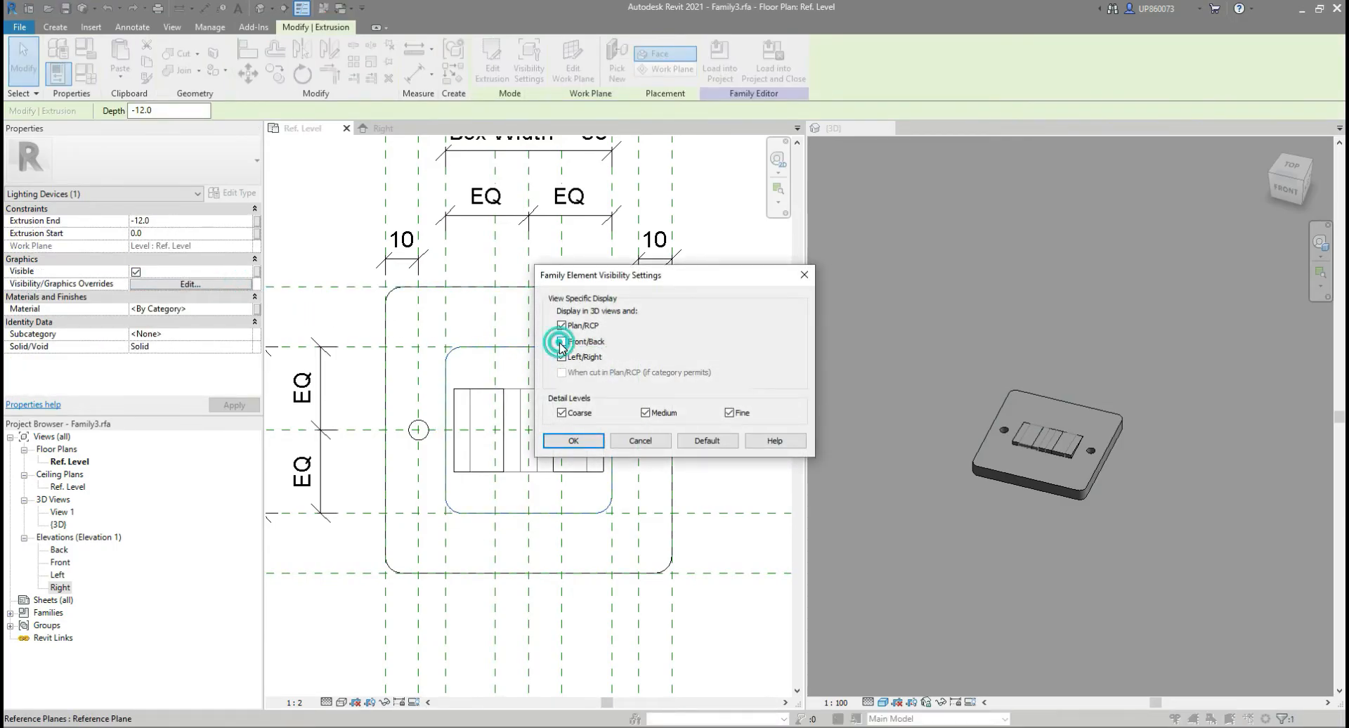
click(575, 438)
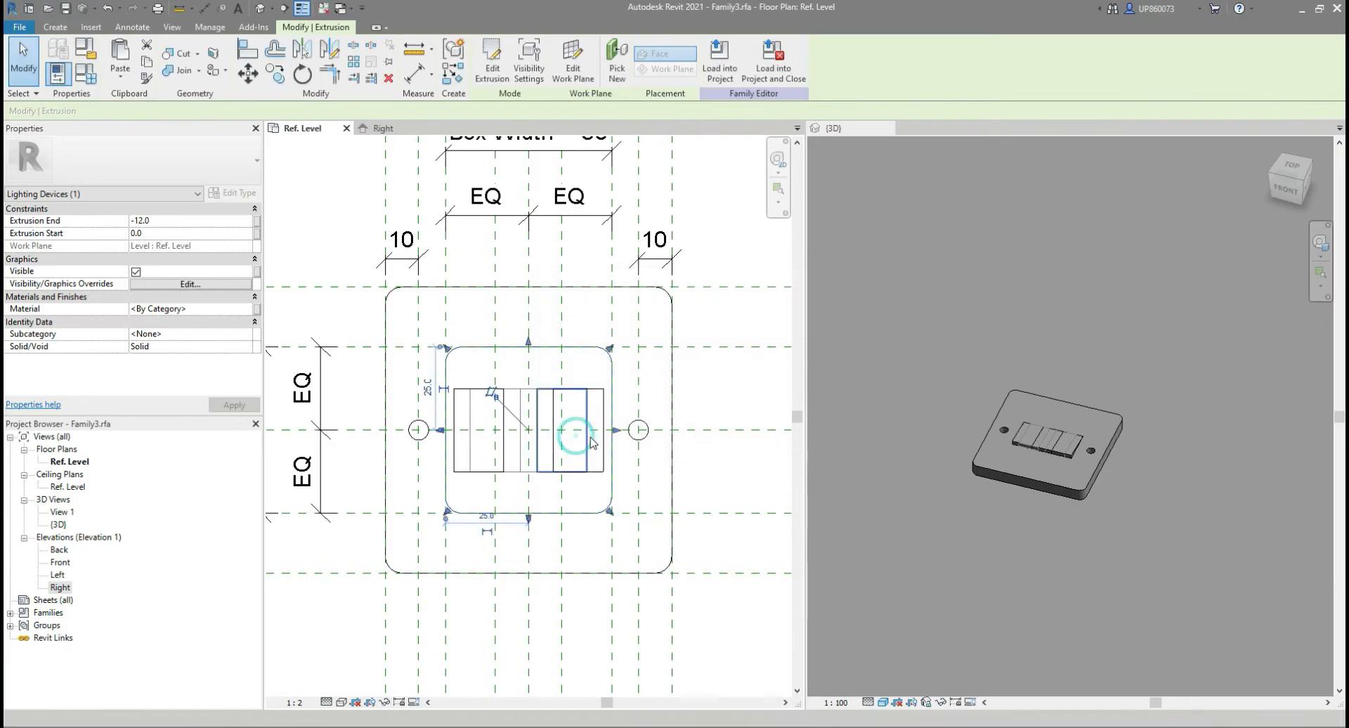
click(720, 461)
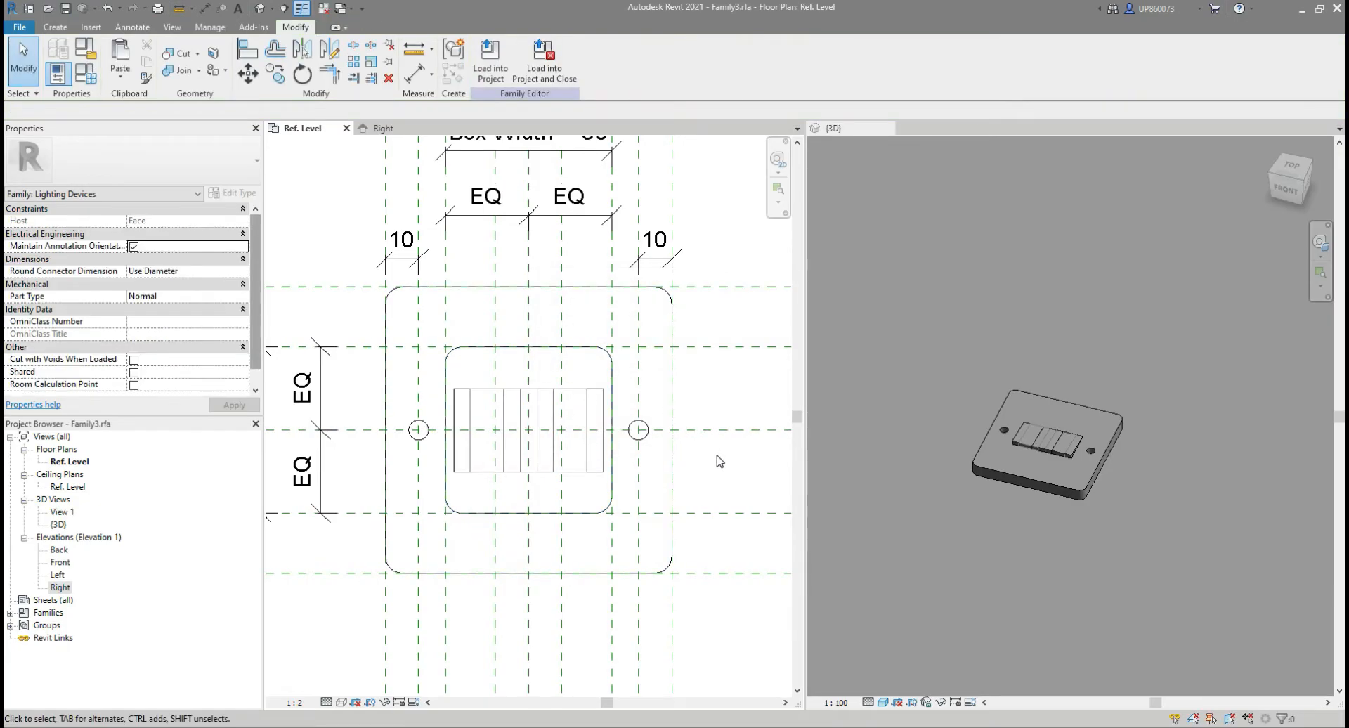
Turn off Front/Back display for the single middle rocker of the 1-gang switch and temporarily hide it.
click(534, 393)
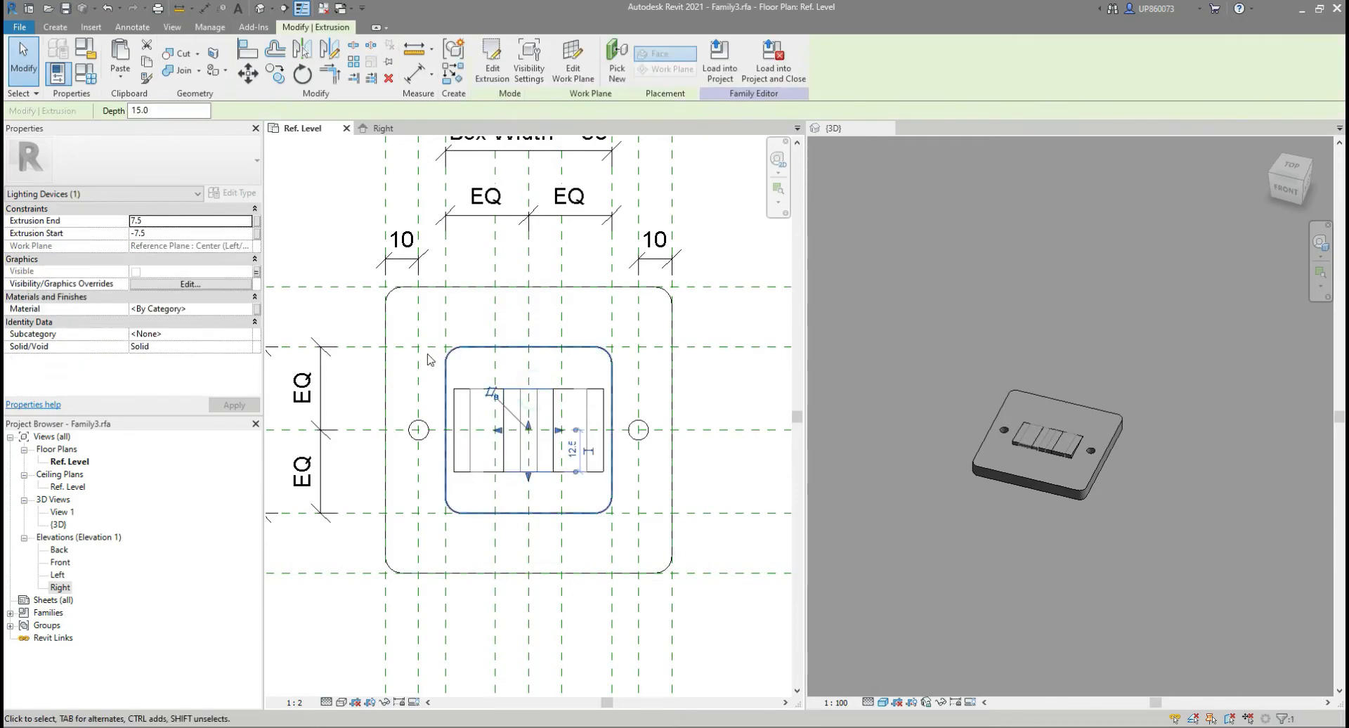
click(201, 284)
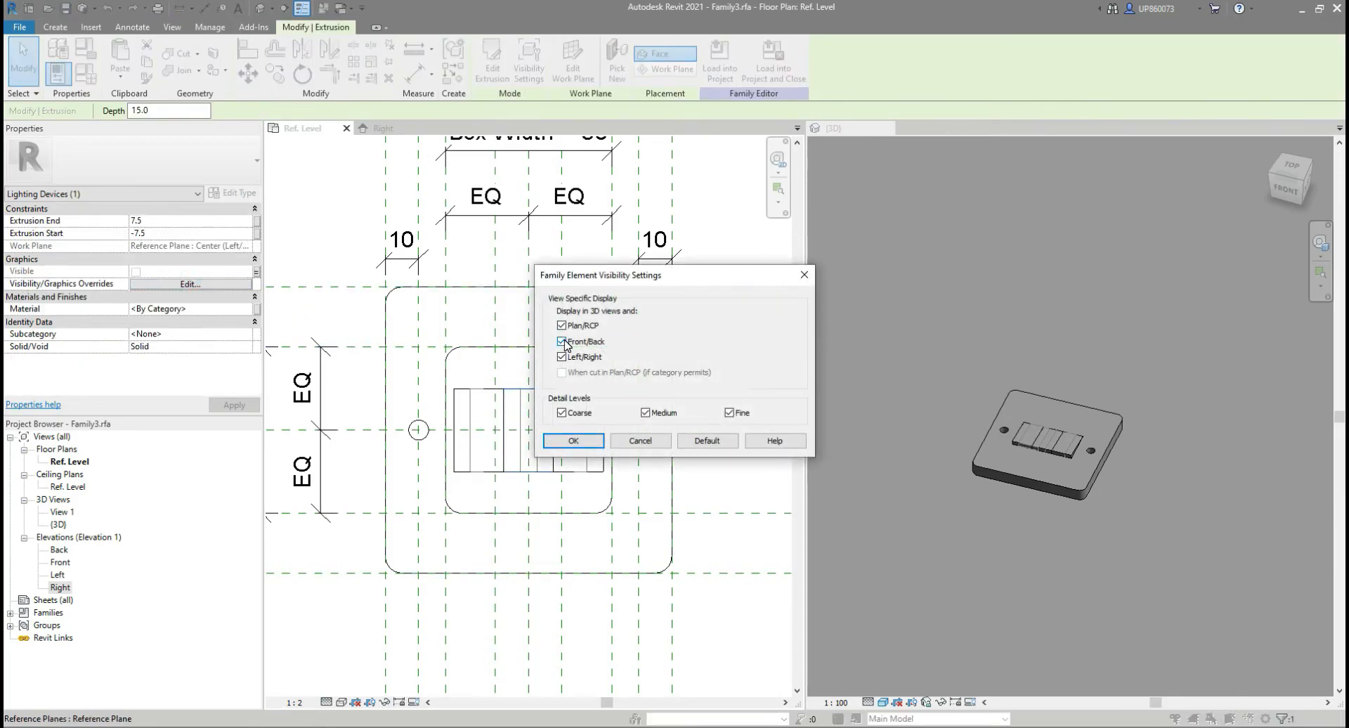
click(574, 441)
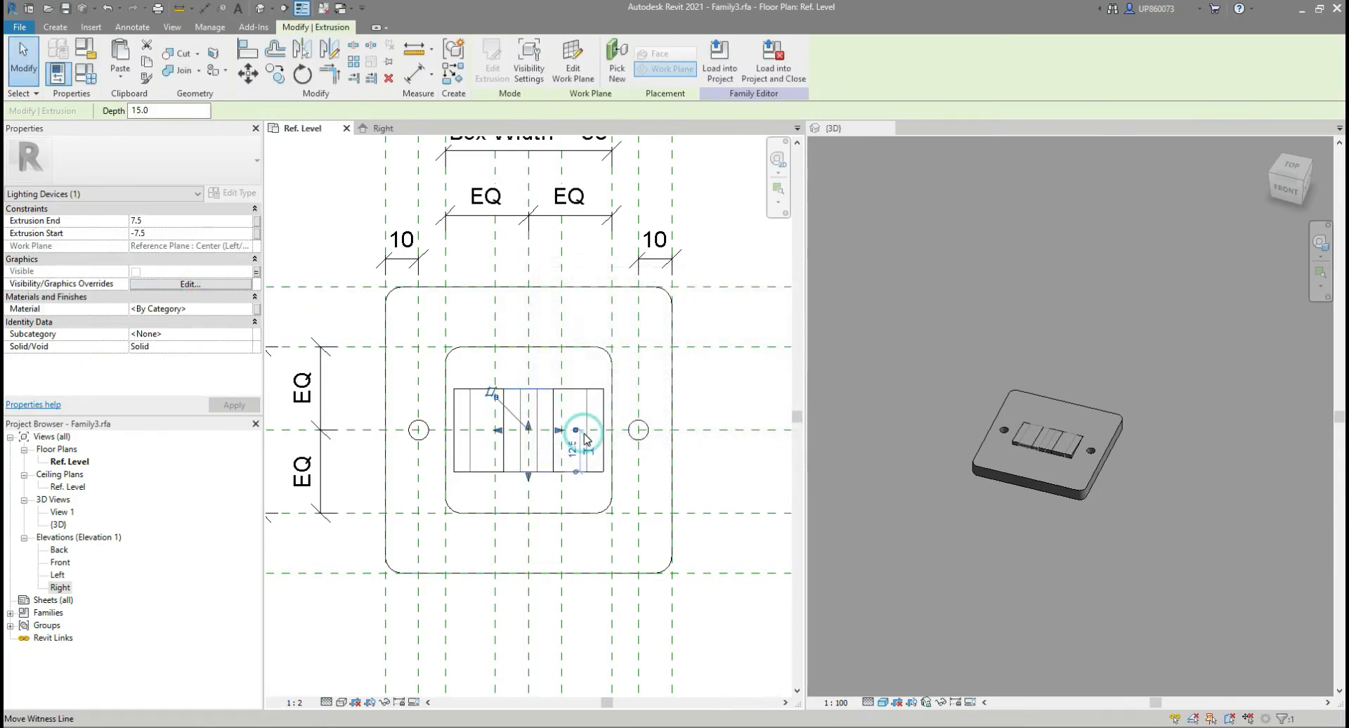
key(h)
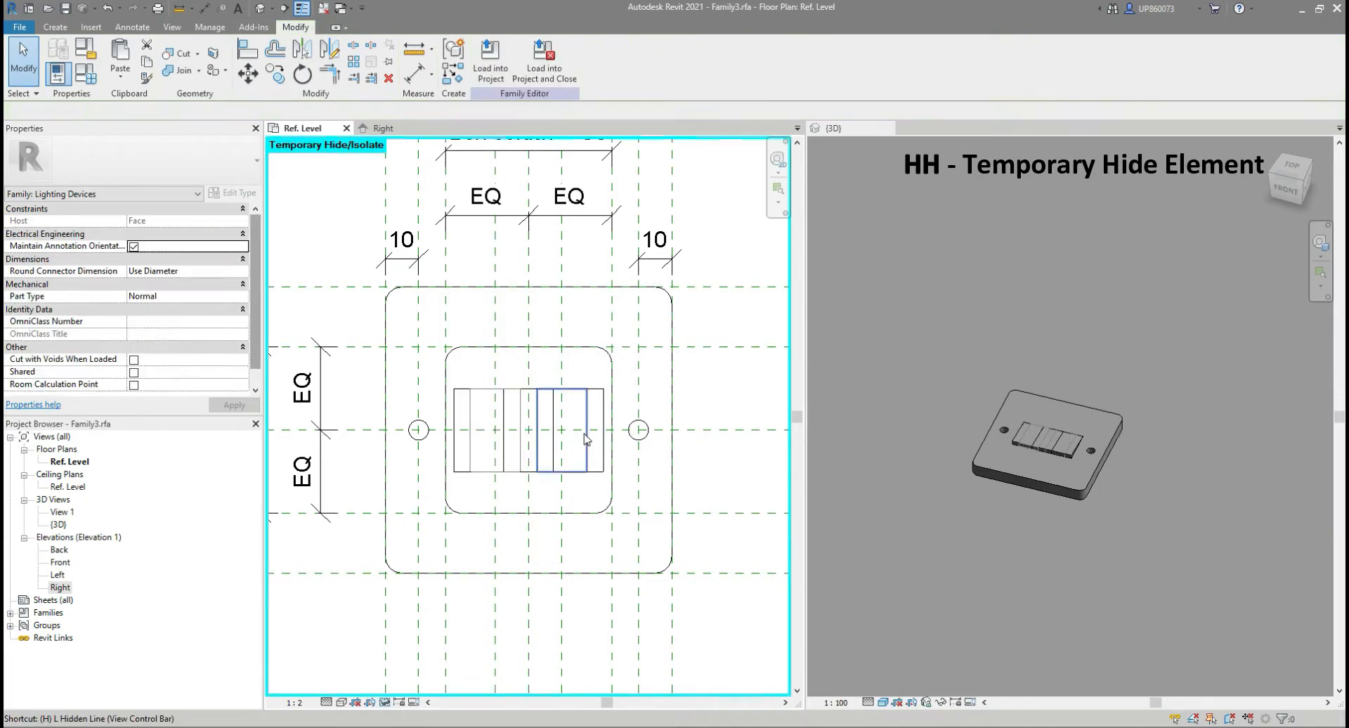
Turn off Front/Back display for the two 2-gang rockers and temporarily hide them.
click(513, 388)
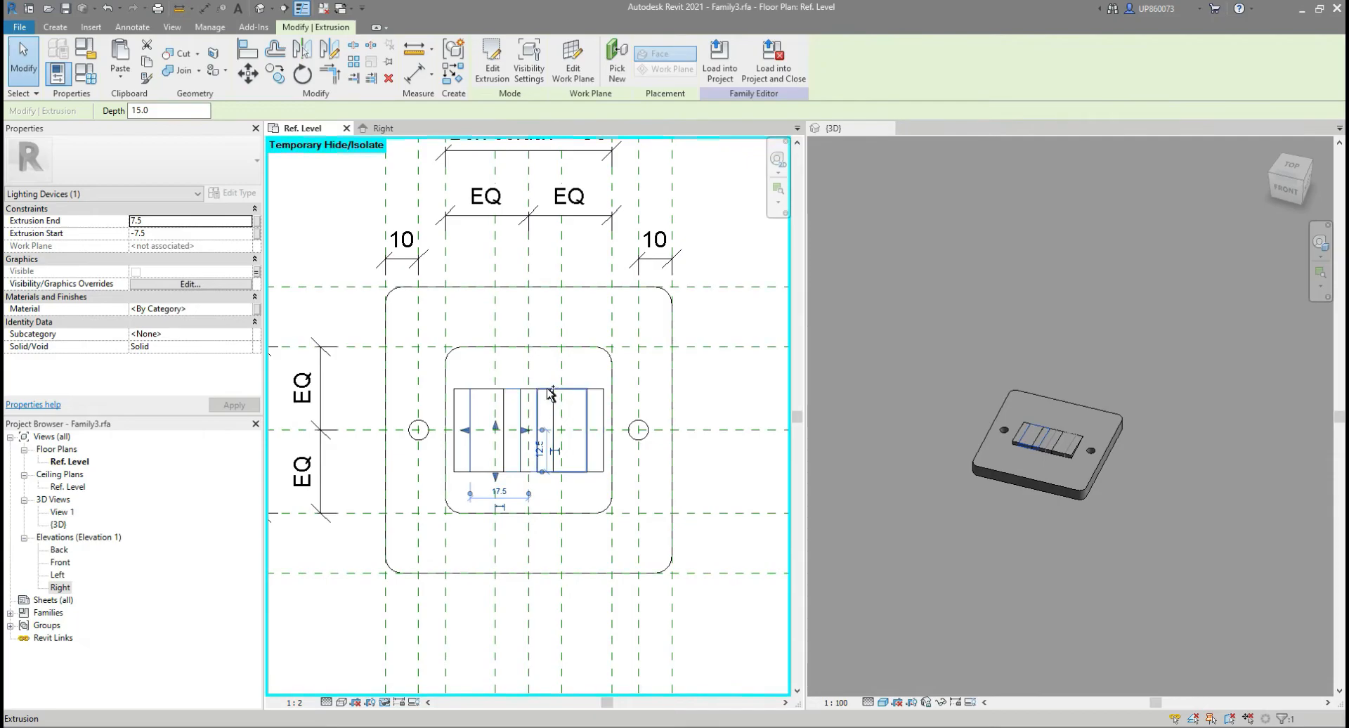
click(546, 388)
click(227, 283)
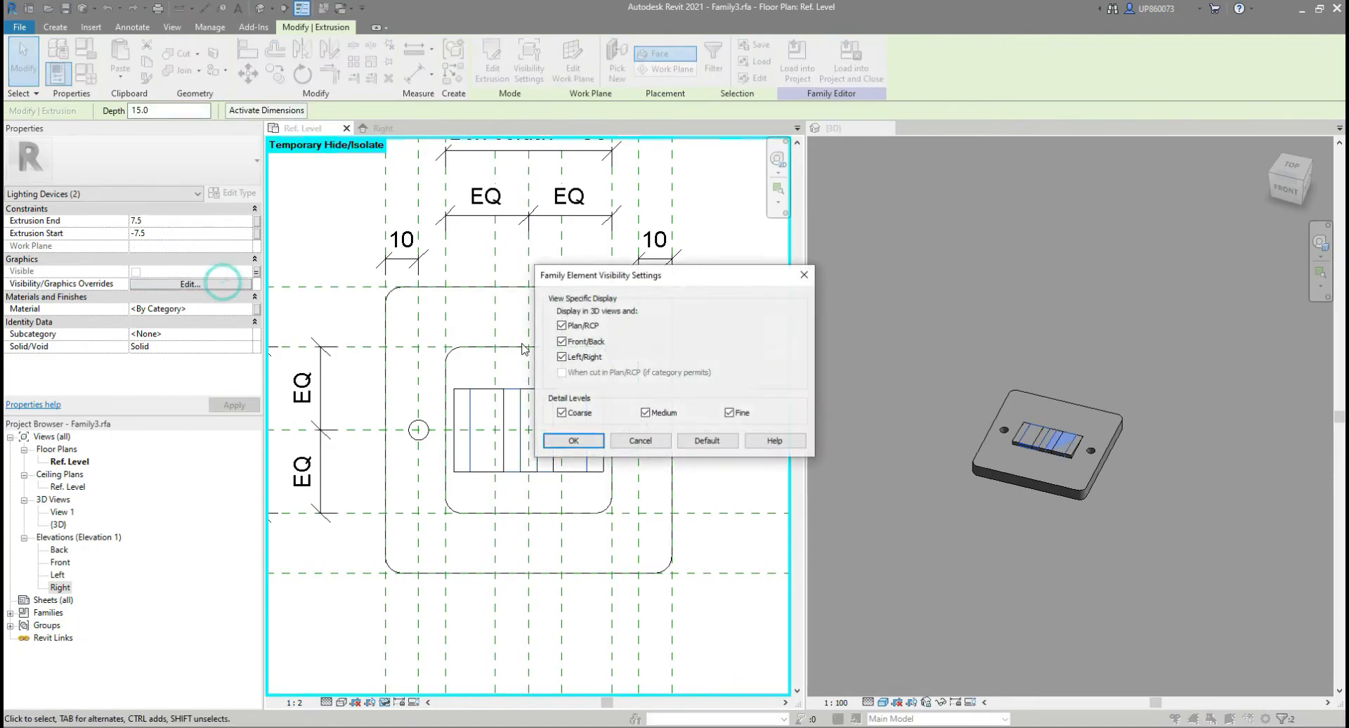
click(562, 341)
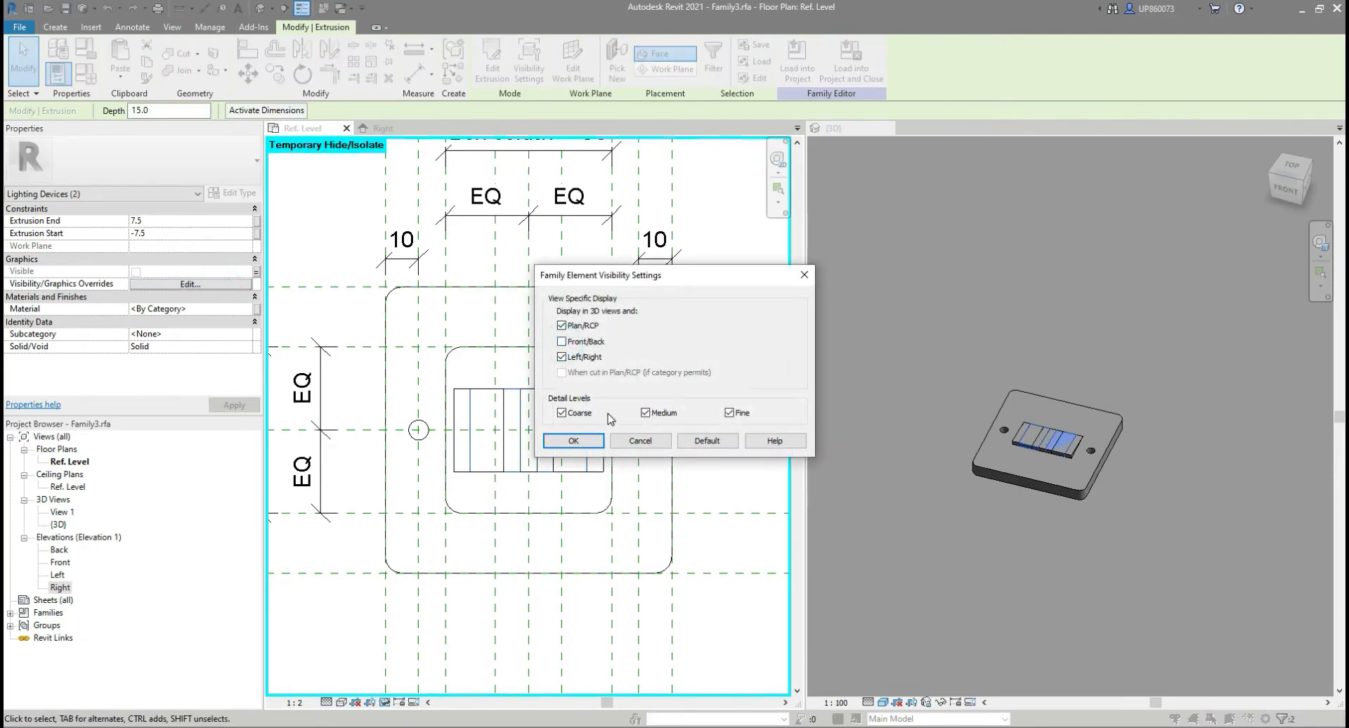
click(574, 441)
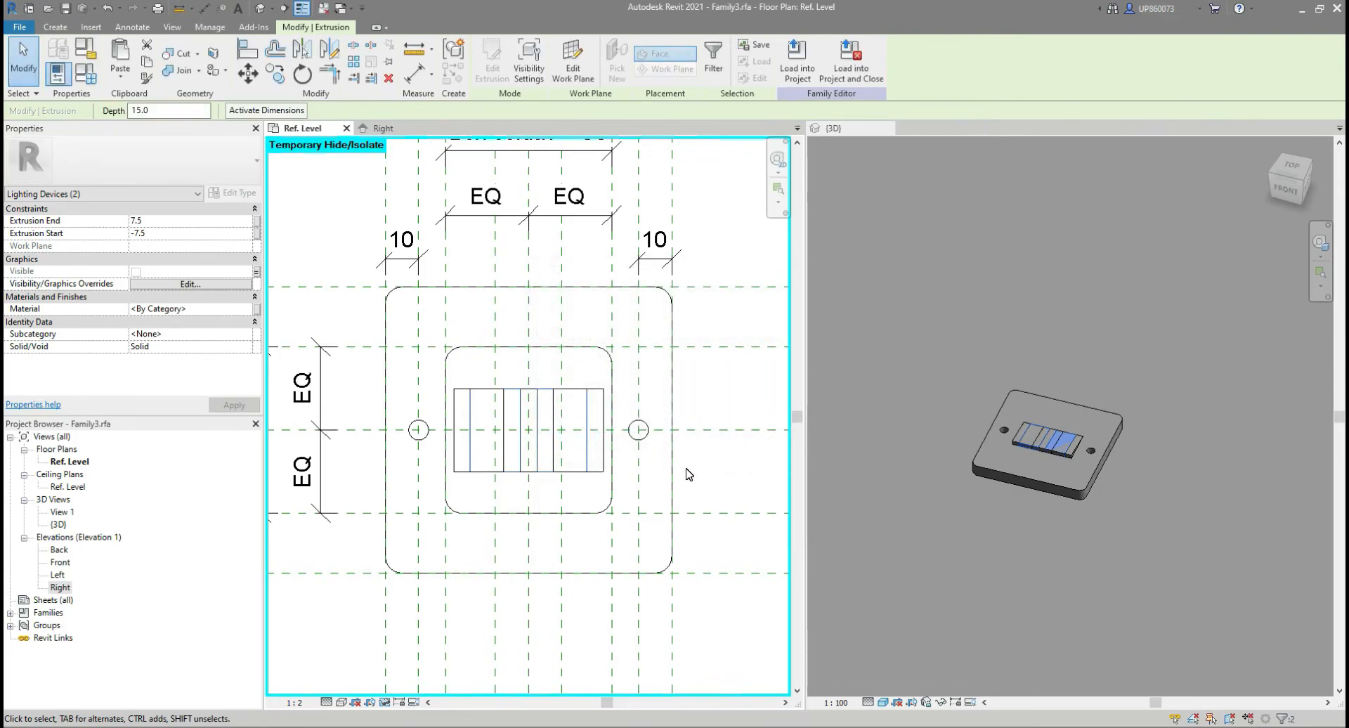
click(689, 473)
Turn off Front/Back display for the three 3-gang rockers, and reset the temporary hide/isolate in the plan.
click(467, 388)
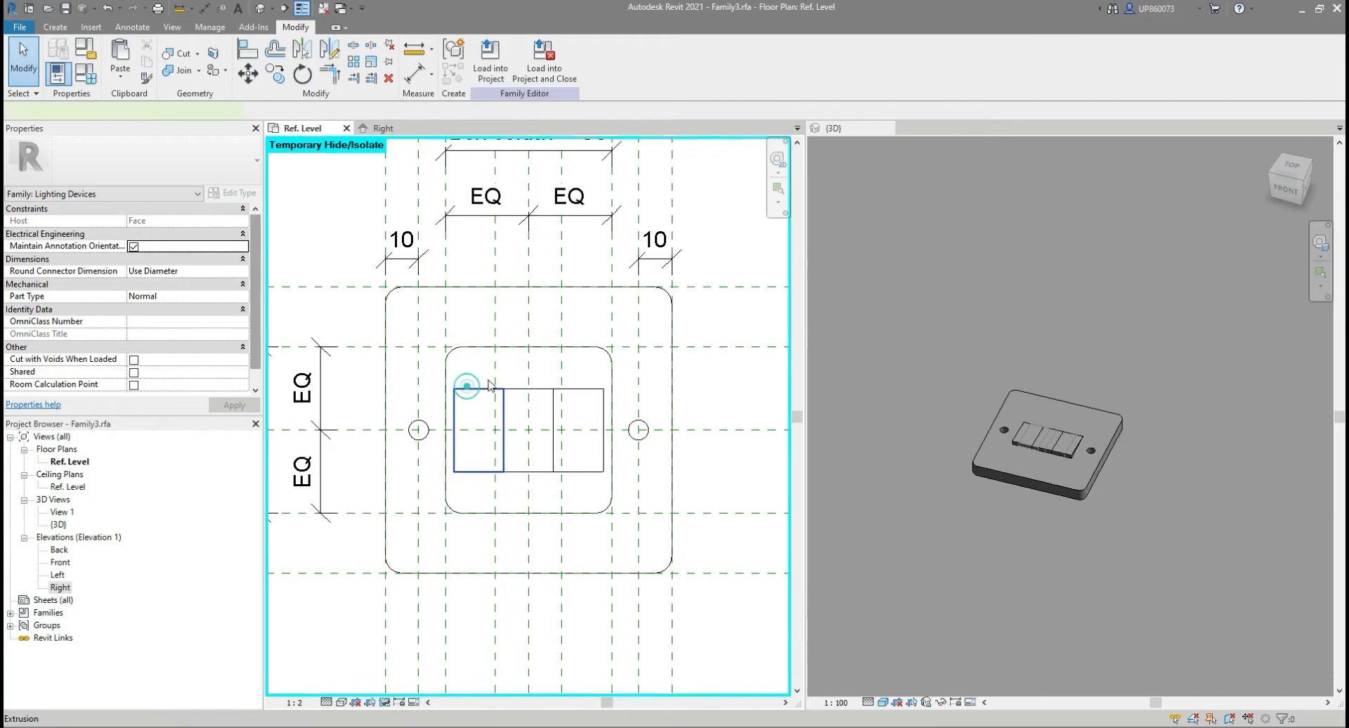
ctrl+click(520, 388)
ctrl+click(575, 387)
click(202, 284)
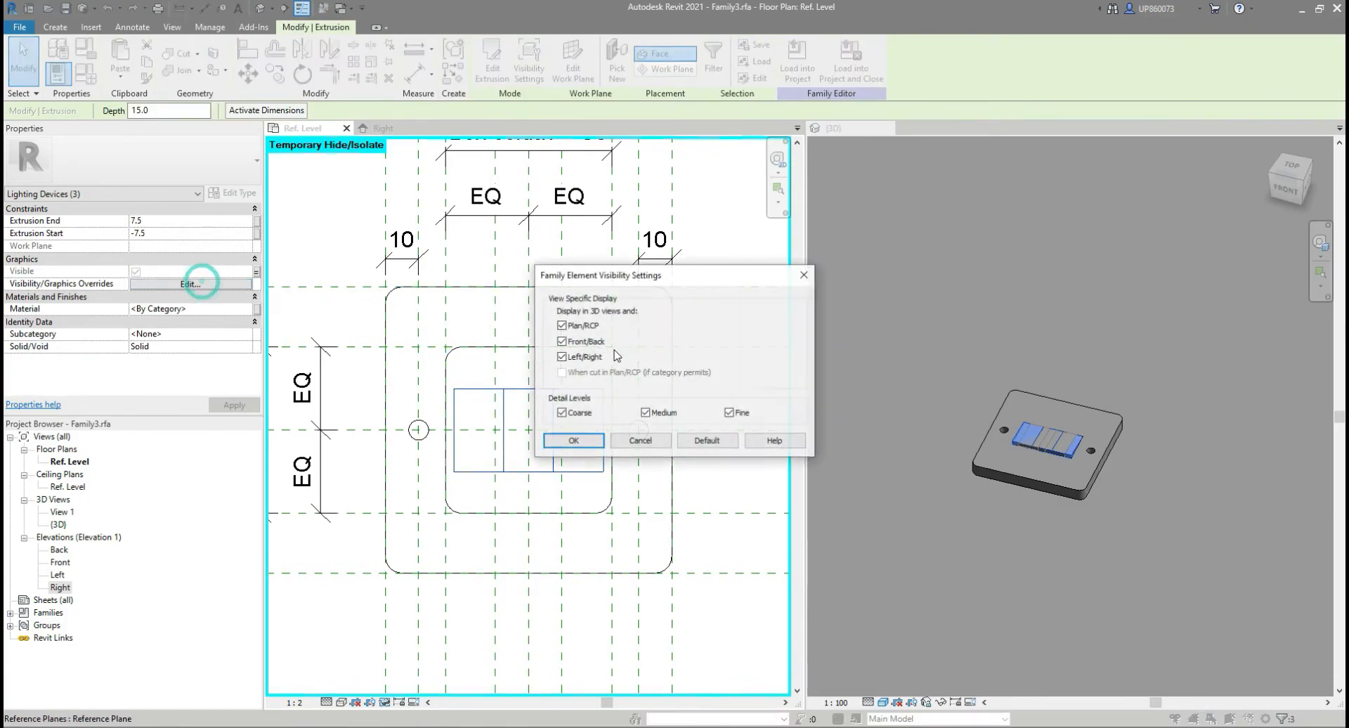
click(562, 341)
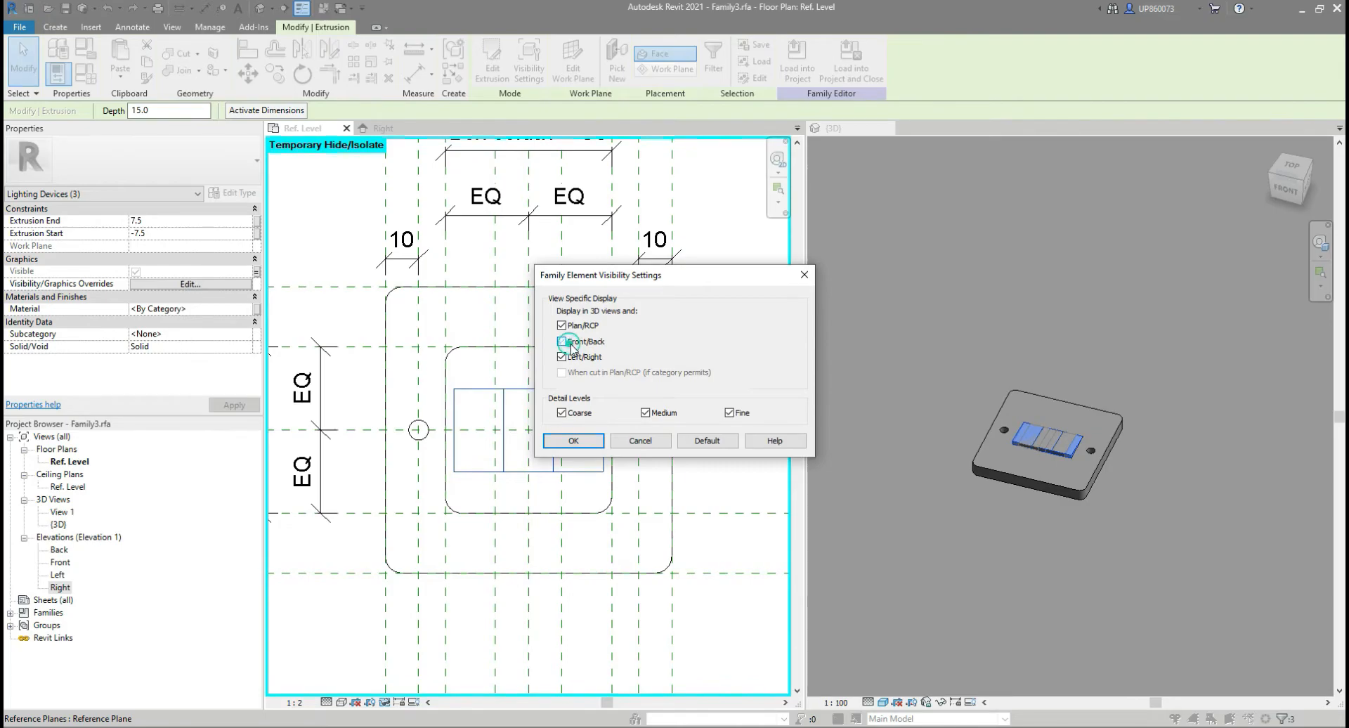
click(574, 440)
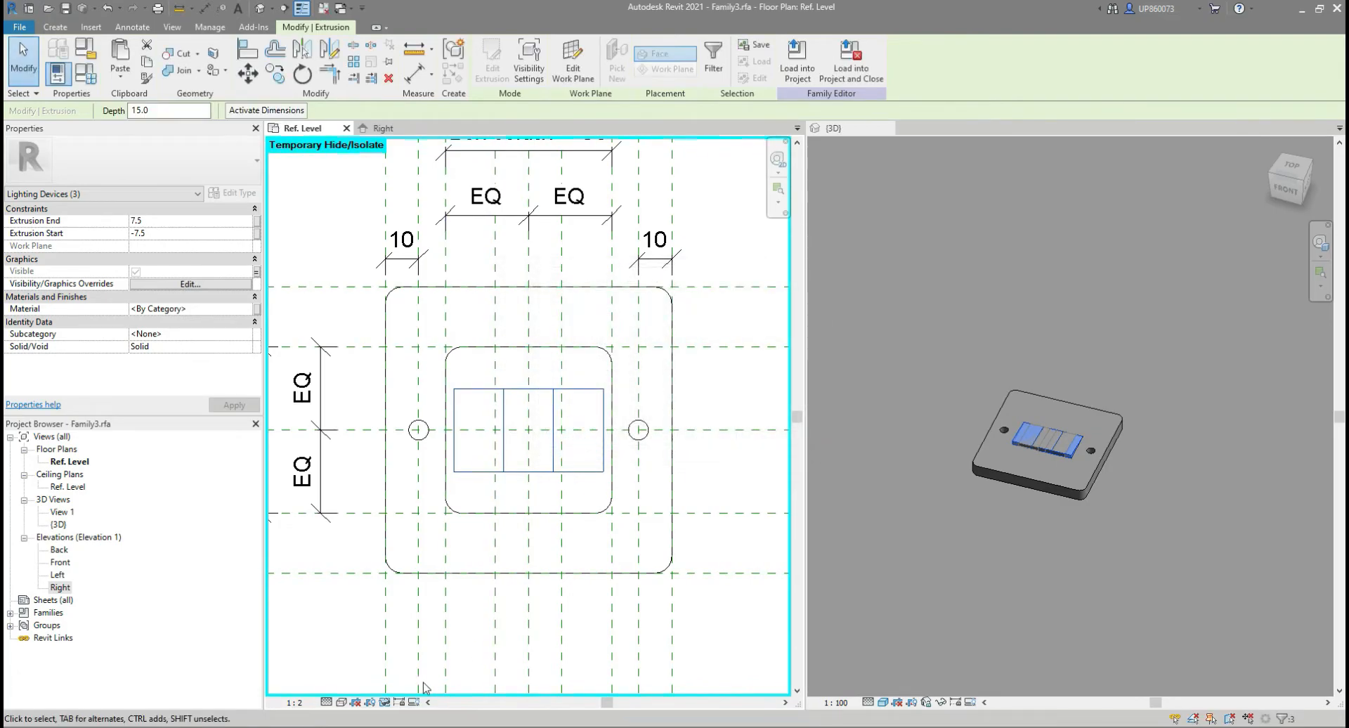
click(388, 705)
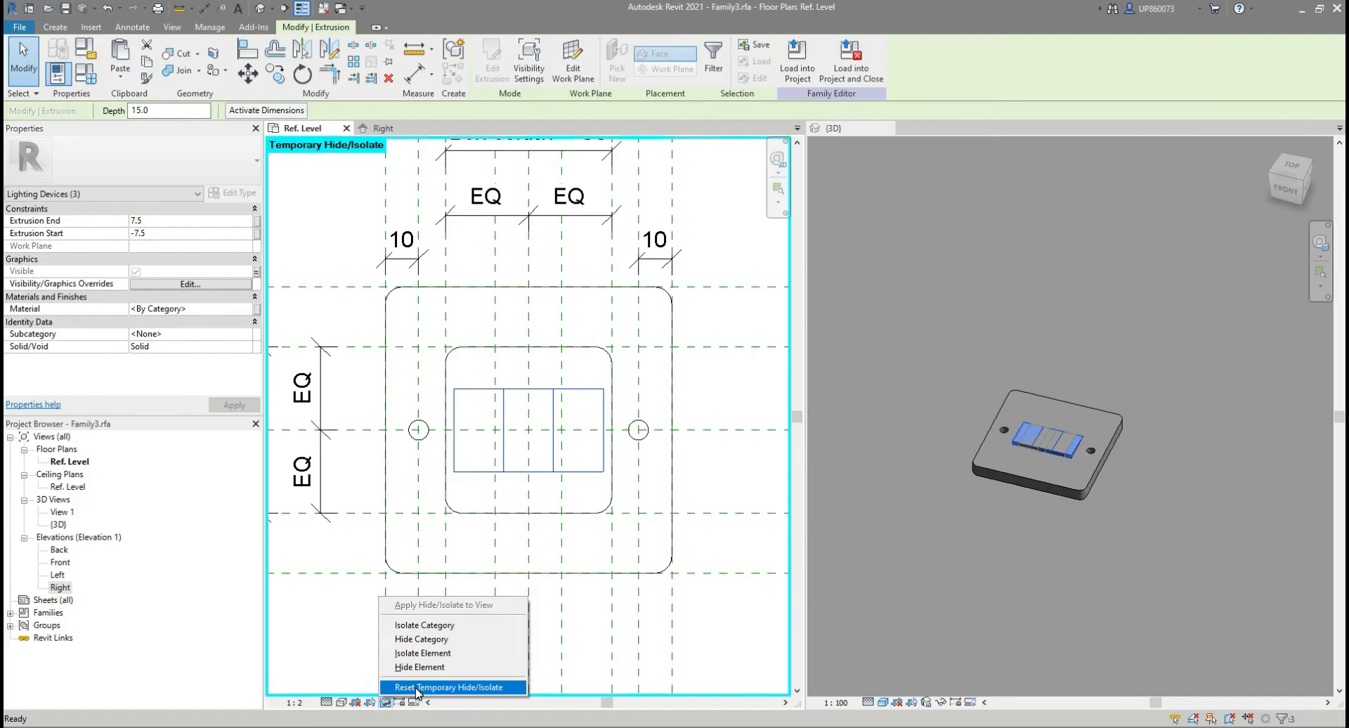
click(416, 688)
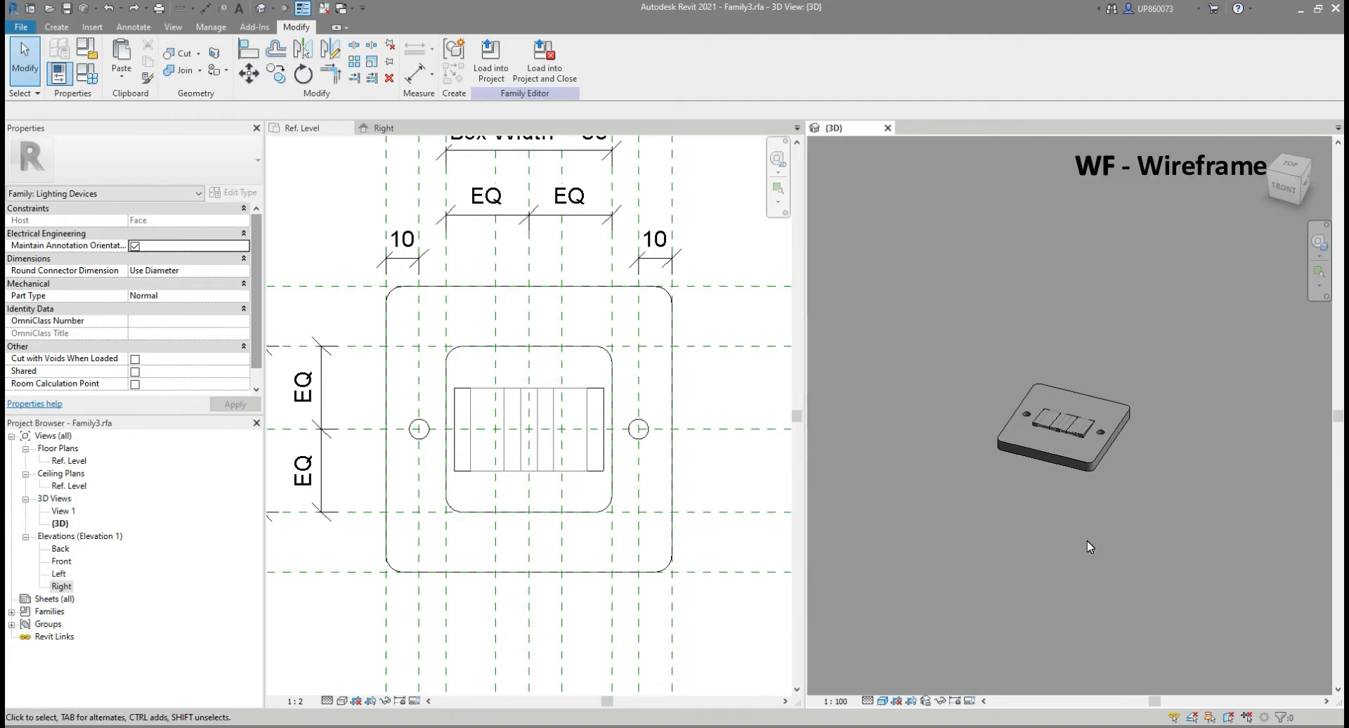
Set the 3D view's visual style to Wireframe.
key(w)
key(f)
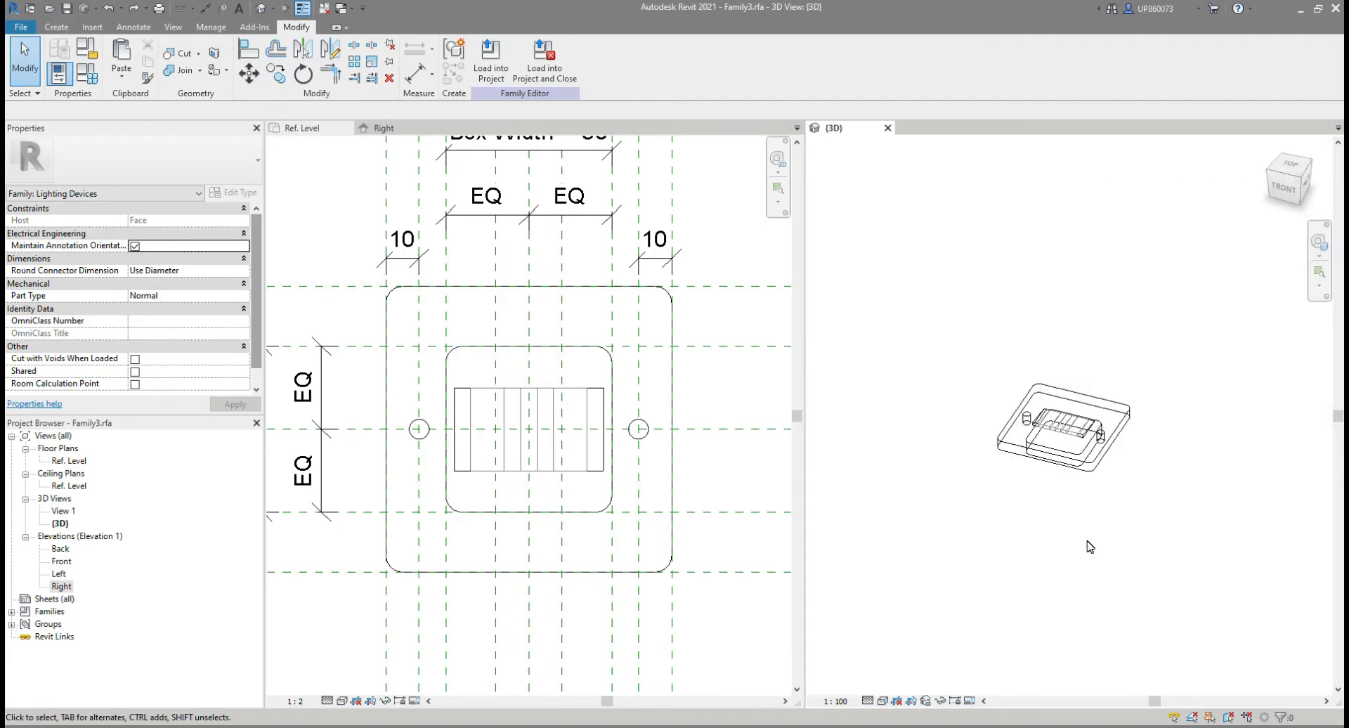
Place a Power - Unbalanced electrical connector on the underside face of the recessed box and inspect the connector's properties.
shift+middle_drag(1090, 547, 1117, 464)
scroll(1096, 445, up, 2)
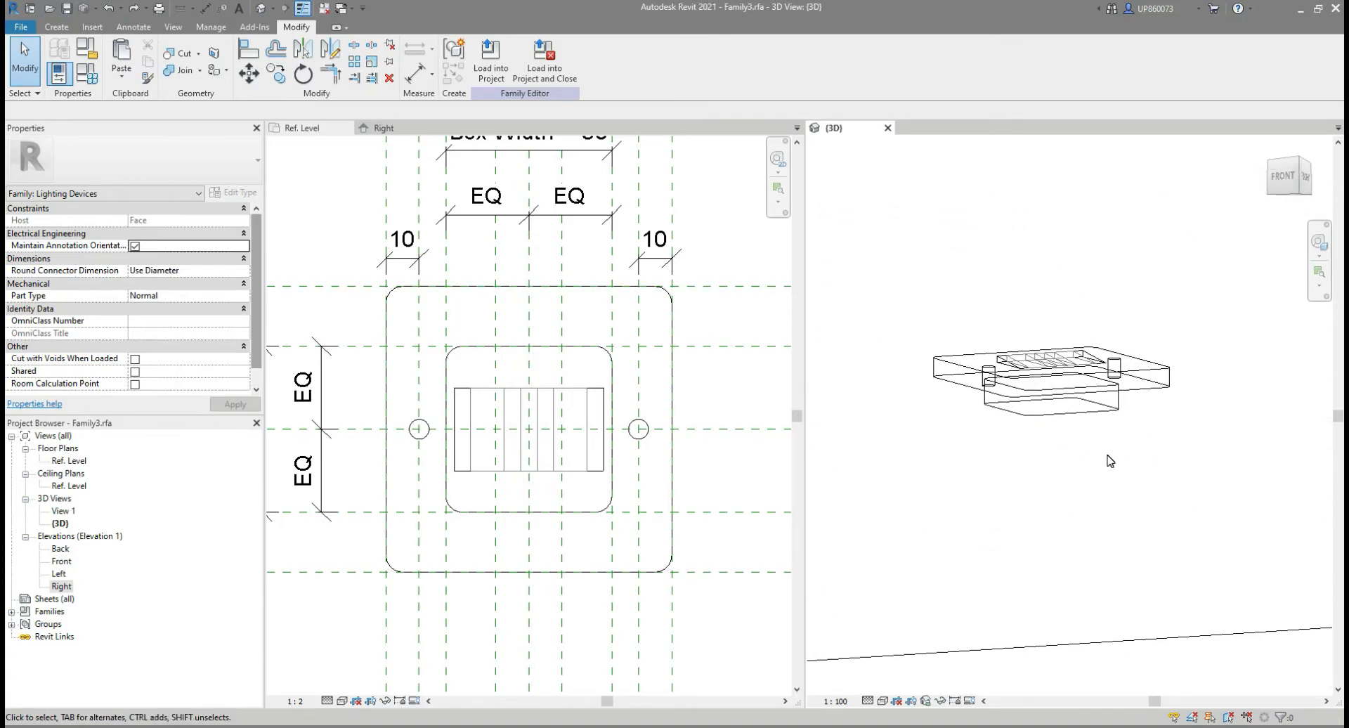
click(60, 28)
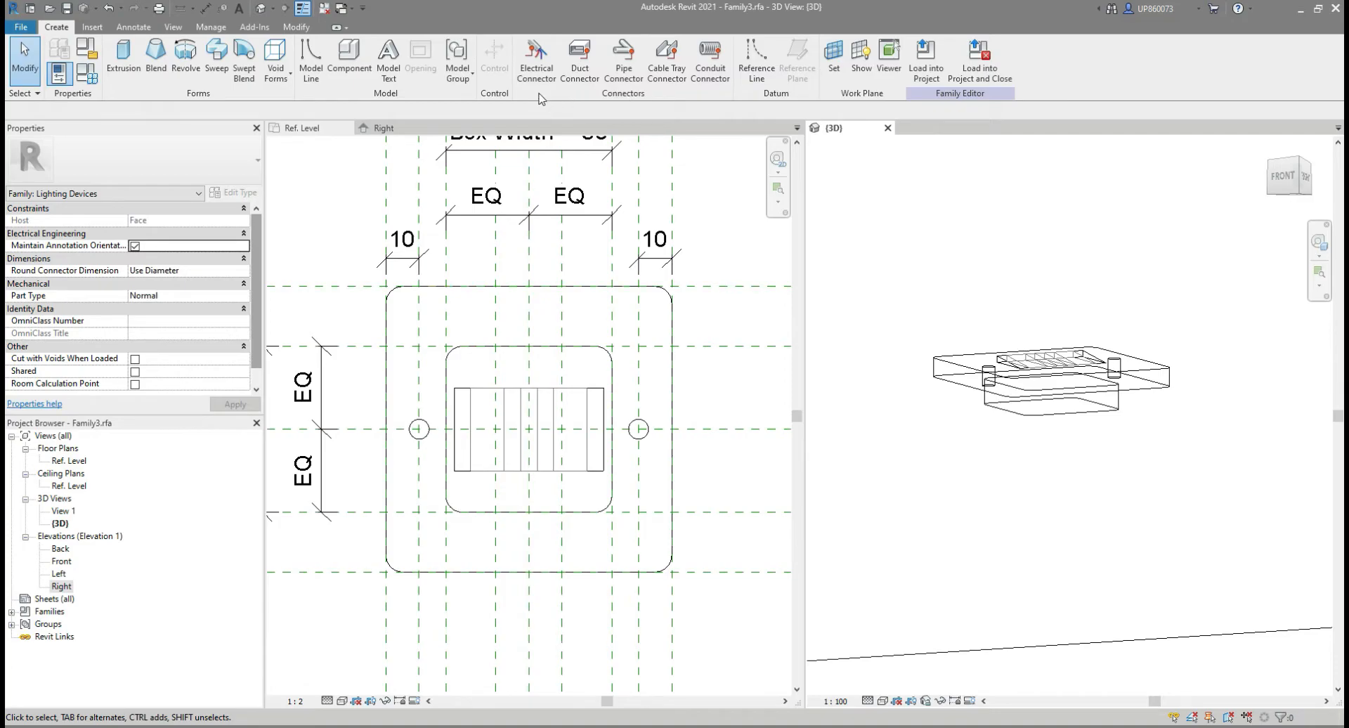
click(536, 53)
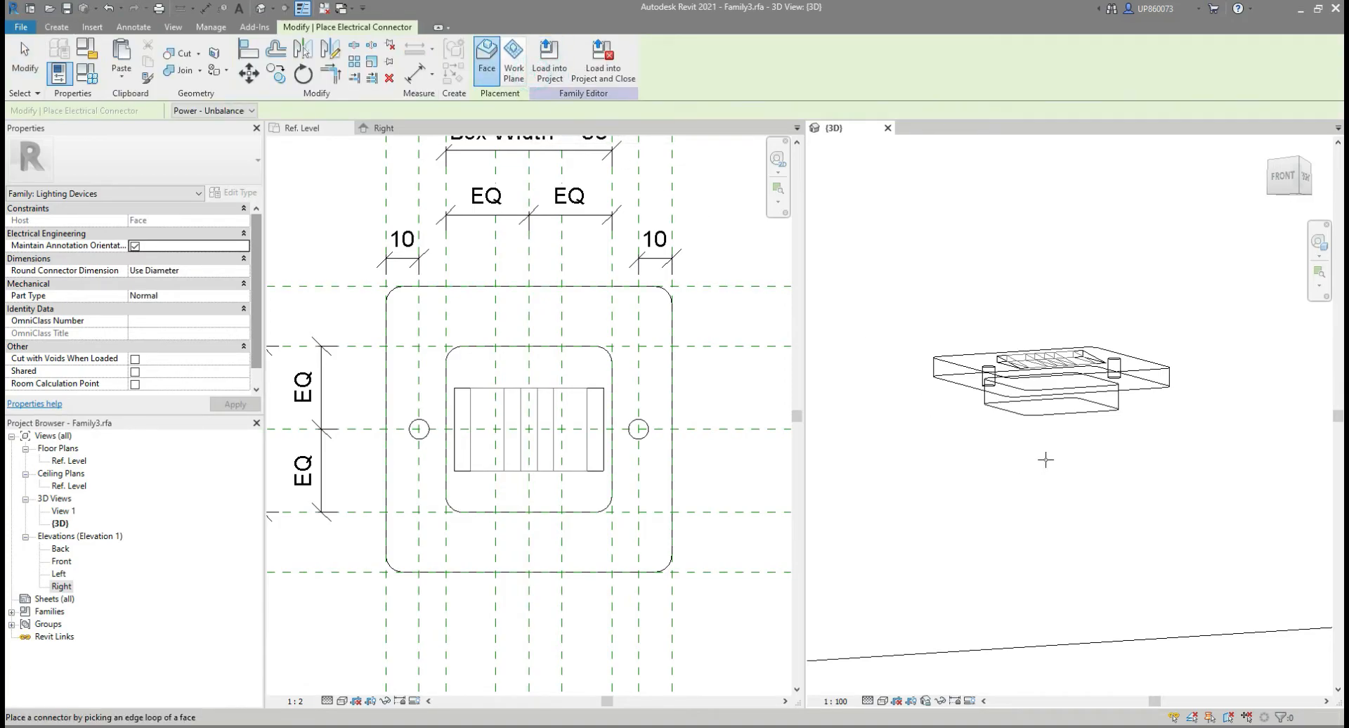
click(1058, 416)
shift+middle_drag(1061, 455, 1083, 514)
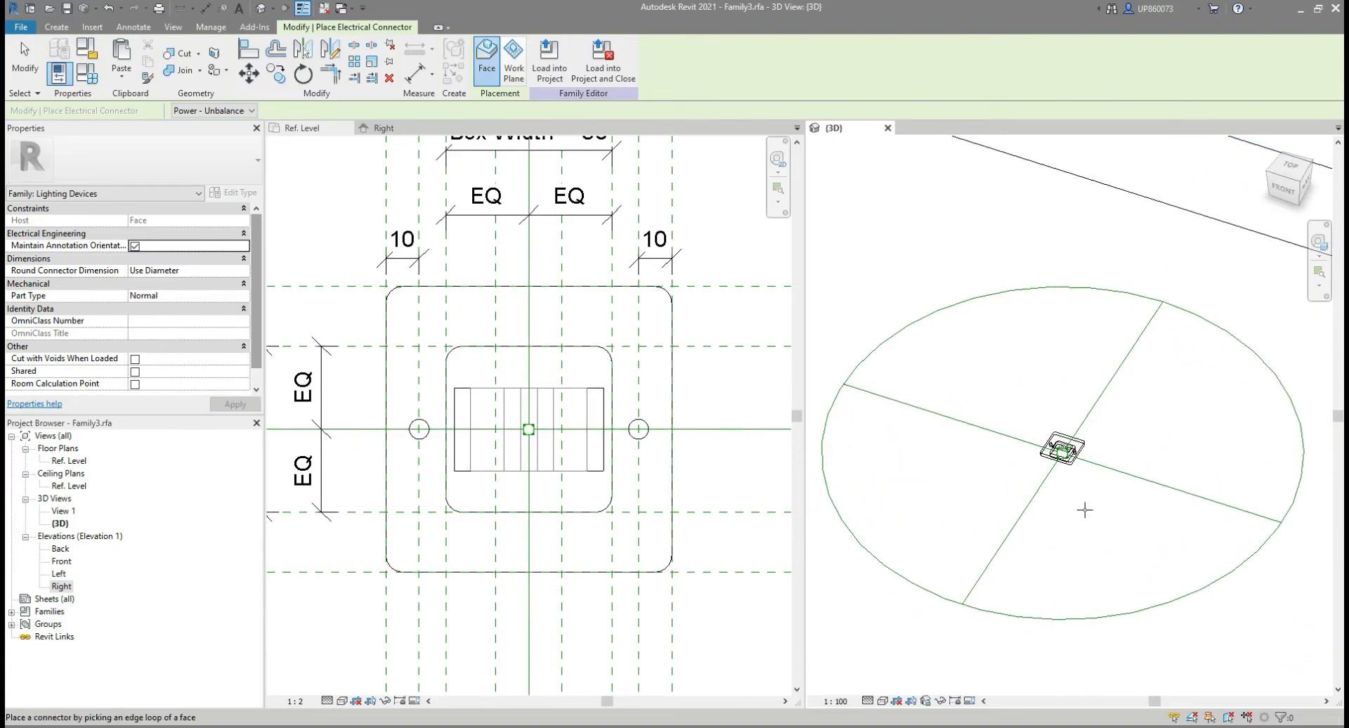
key(Escape)
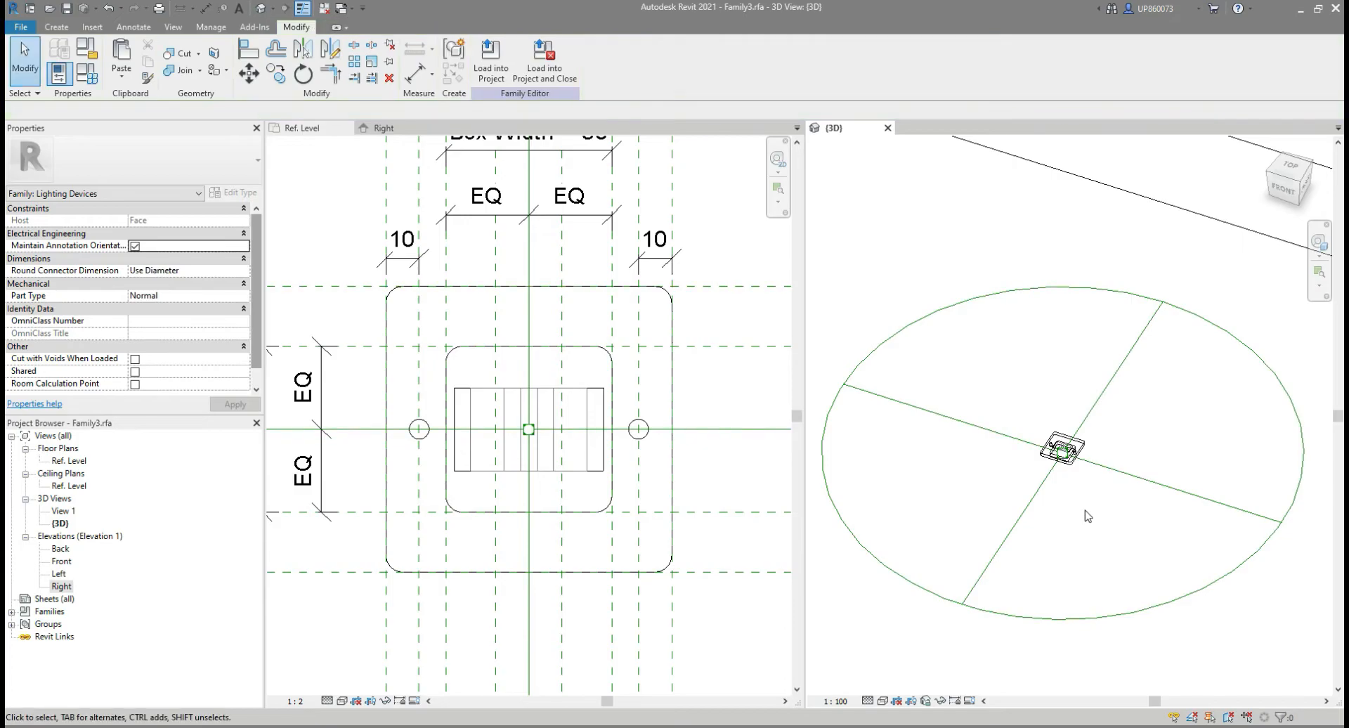
click(1115, 471)
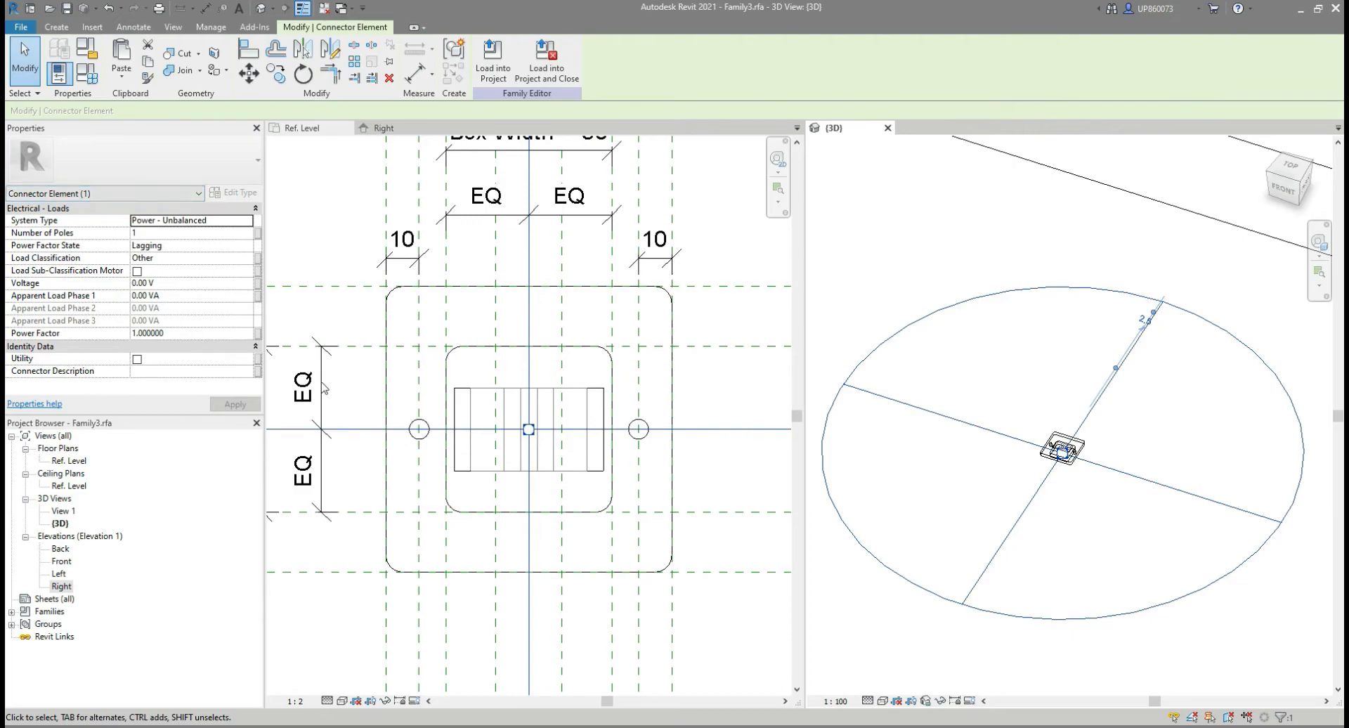
click(999, 499)
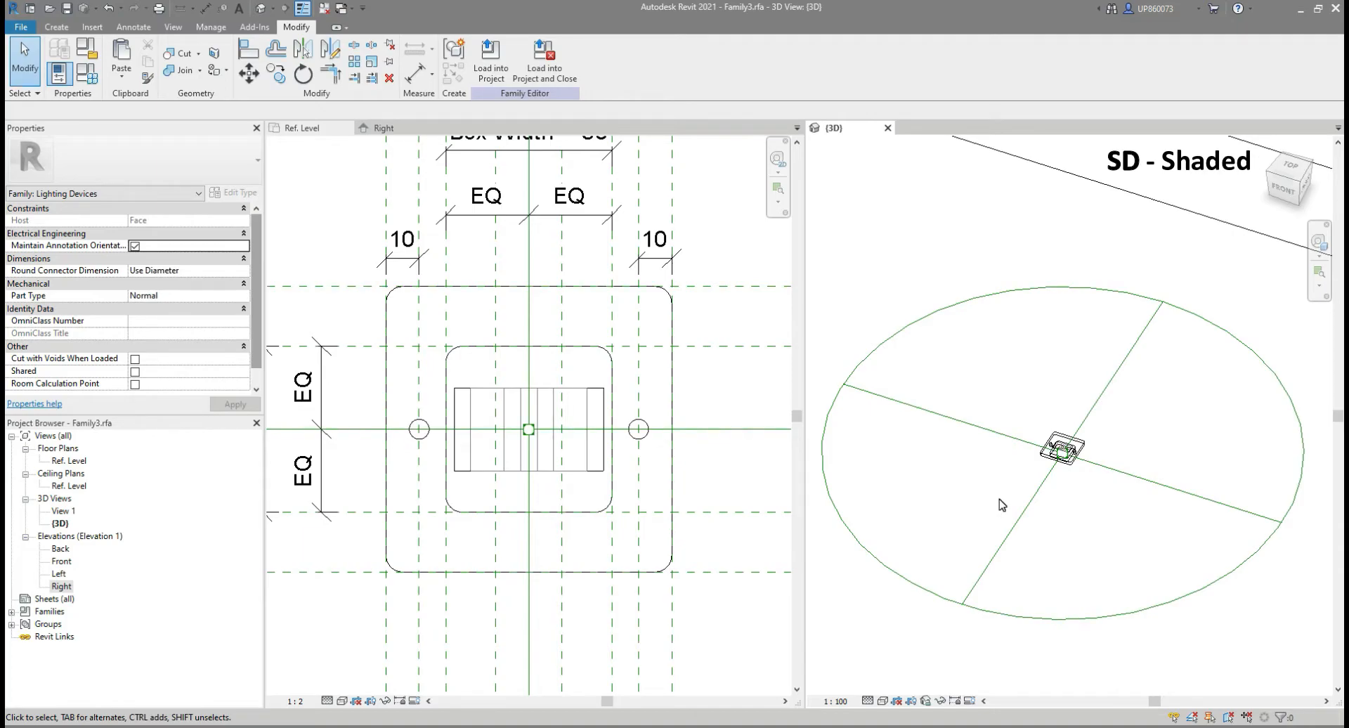
Set the 3D view's visual style to Shaded and make the Ref. Level plan the active view.
key(s)
key(d)
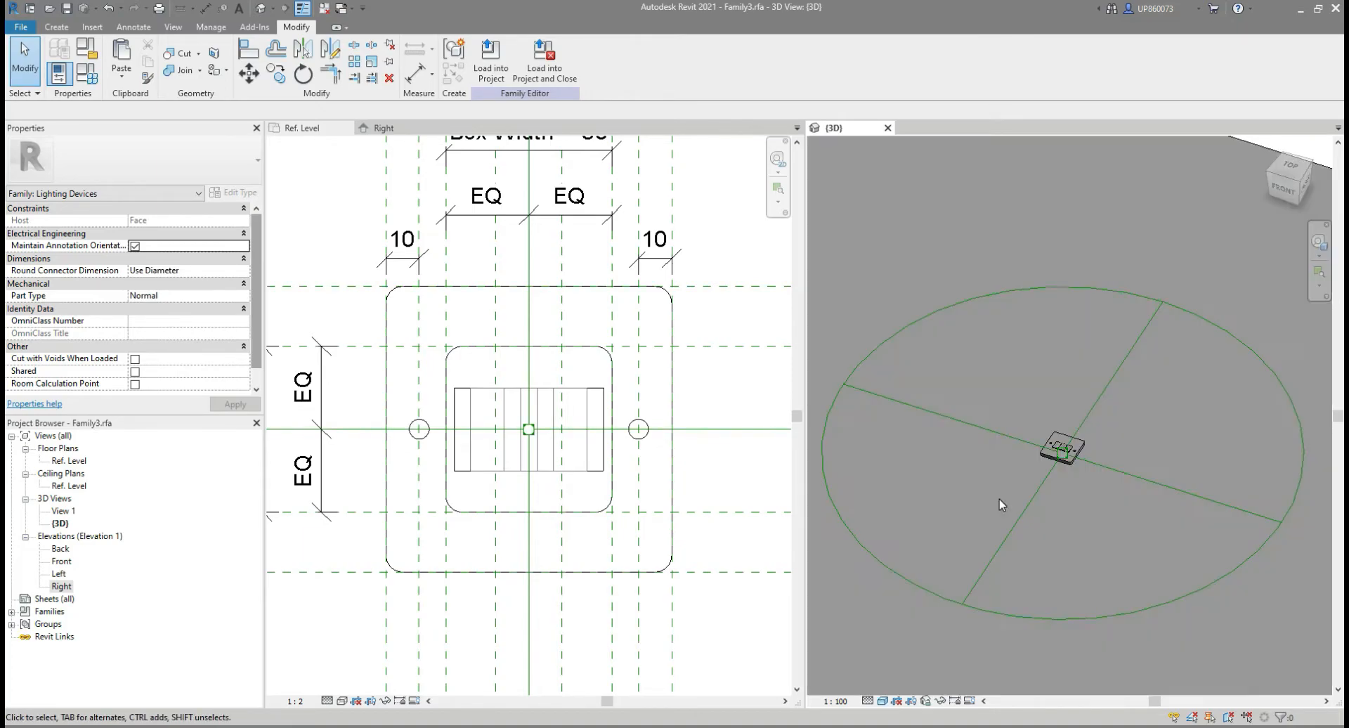
key(ctrl+Tab)
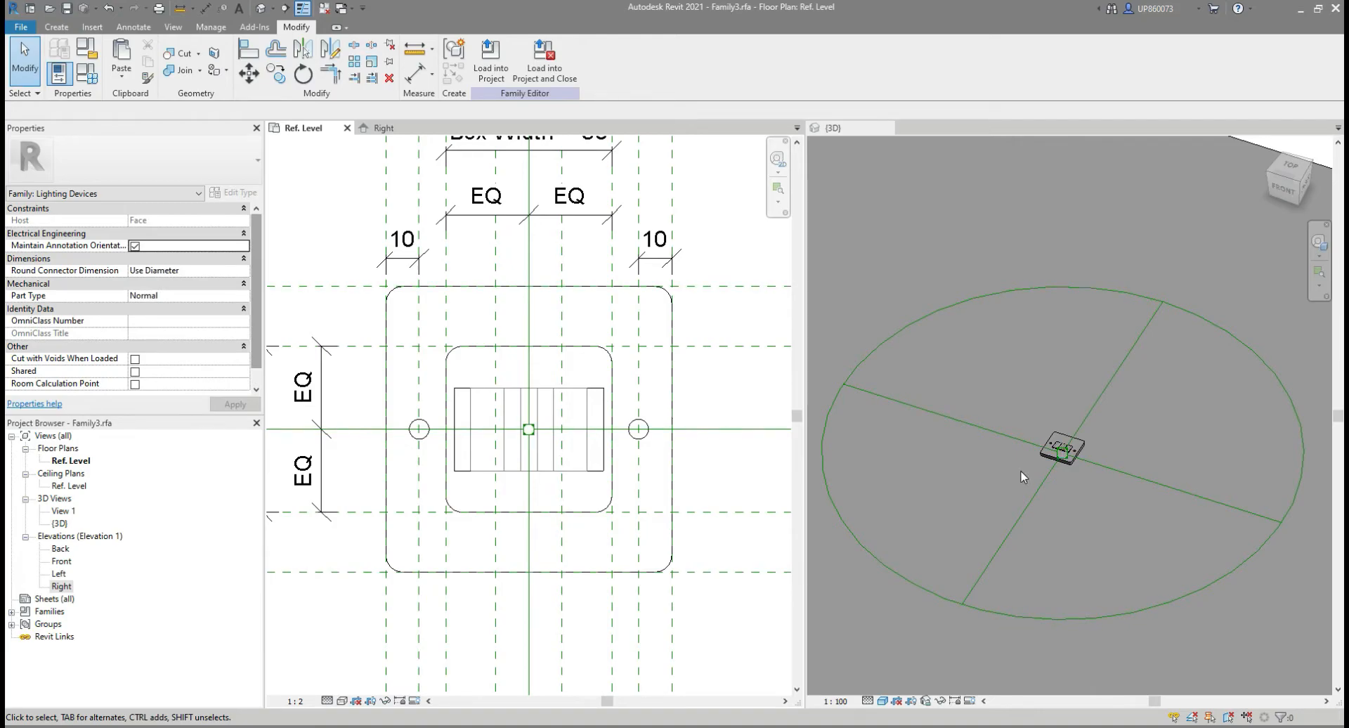
Create a new material named Plastic White, starting from the material setting of the outer plate extrusion.
click(671, 338)
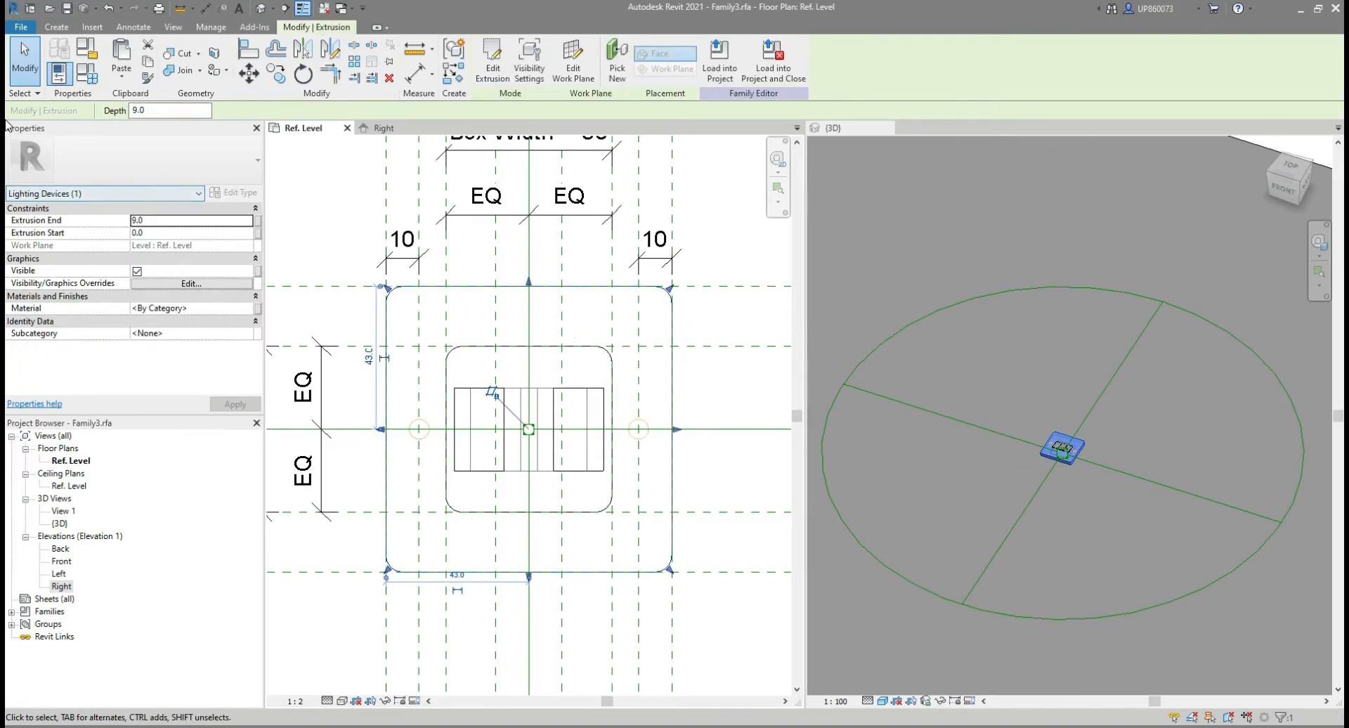
click(230, 308)
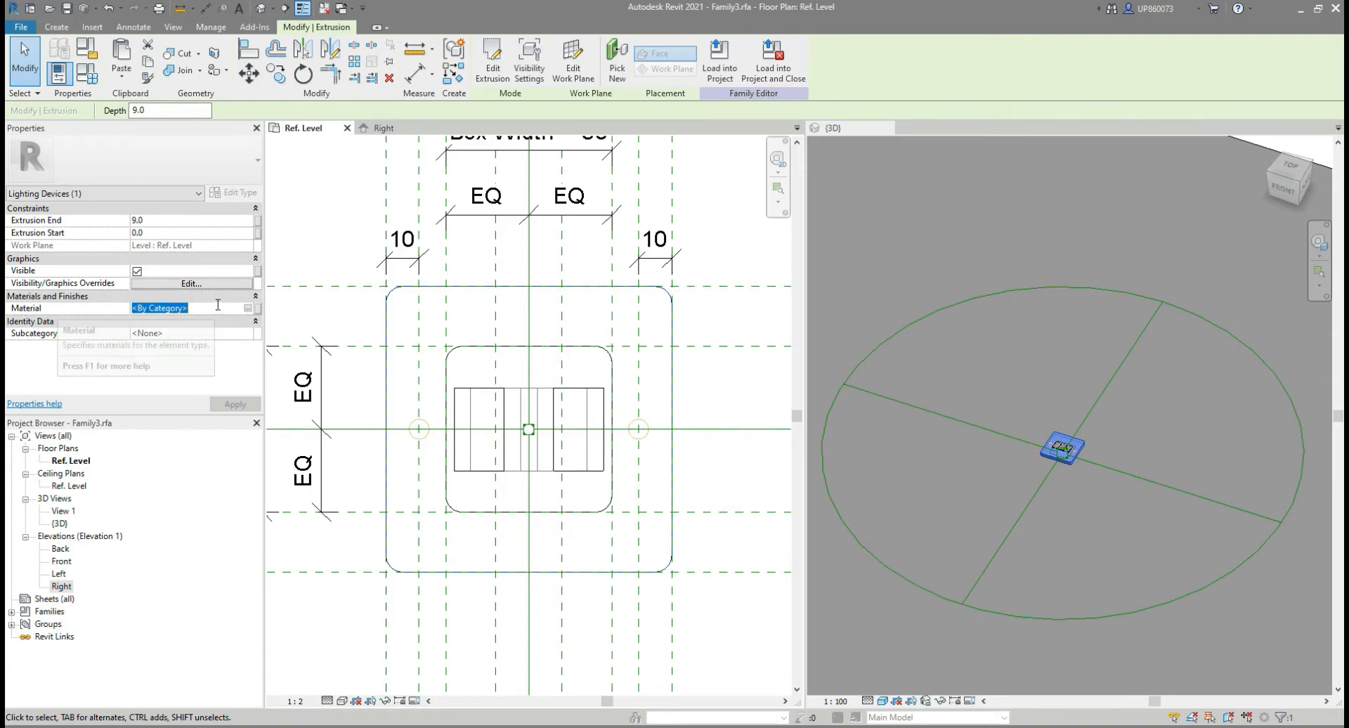
click(249, 308)
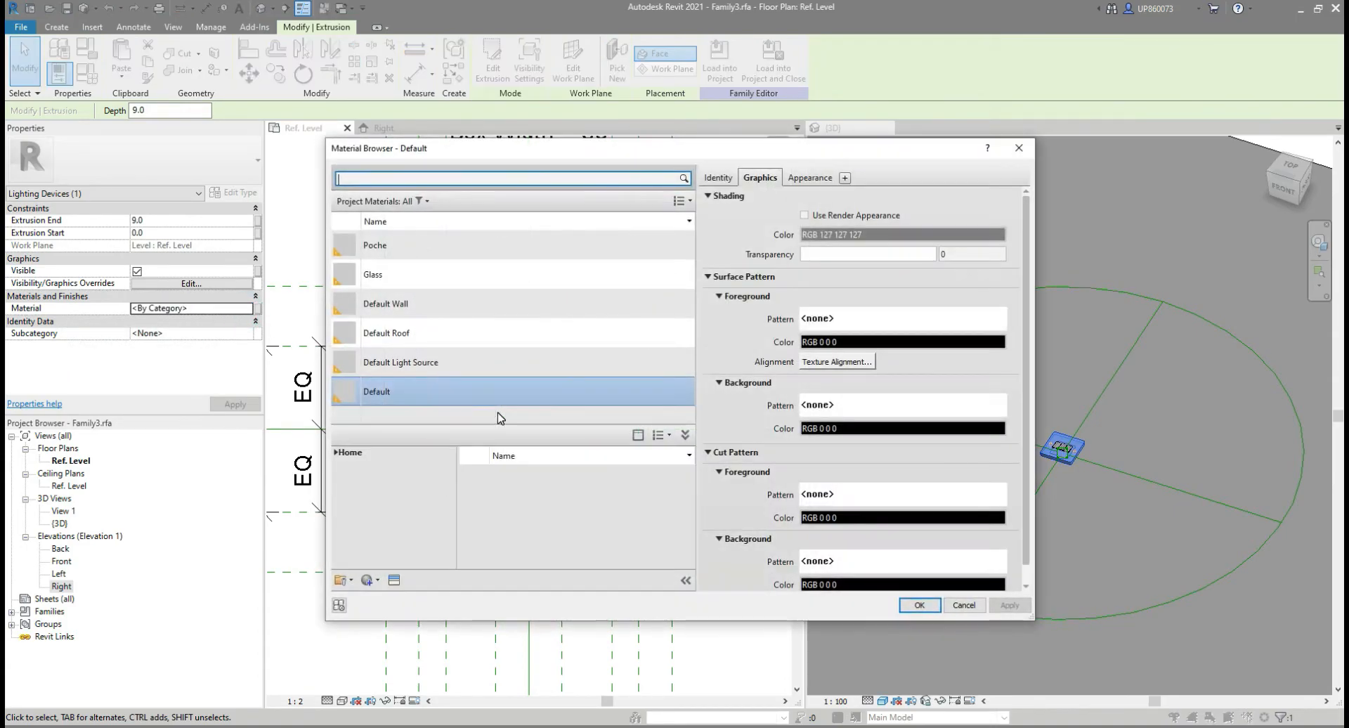
click(378, 581)
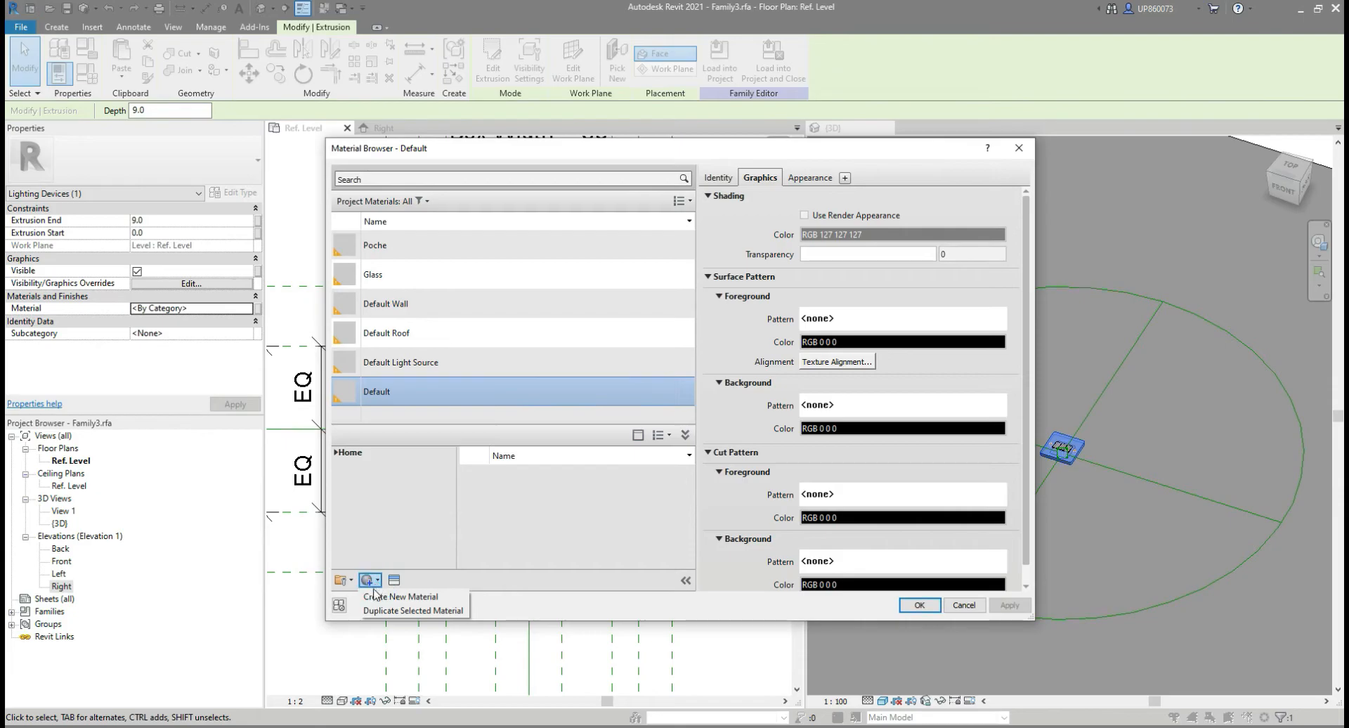
click(409, 593)
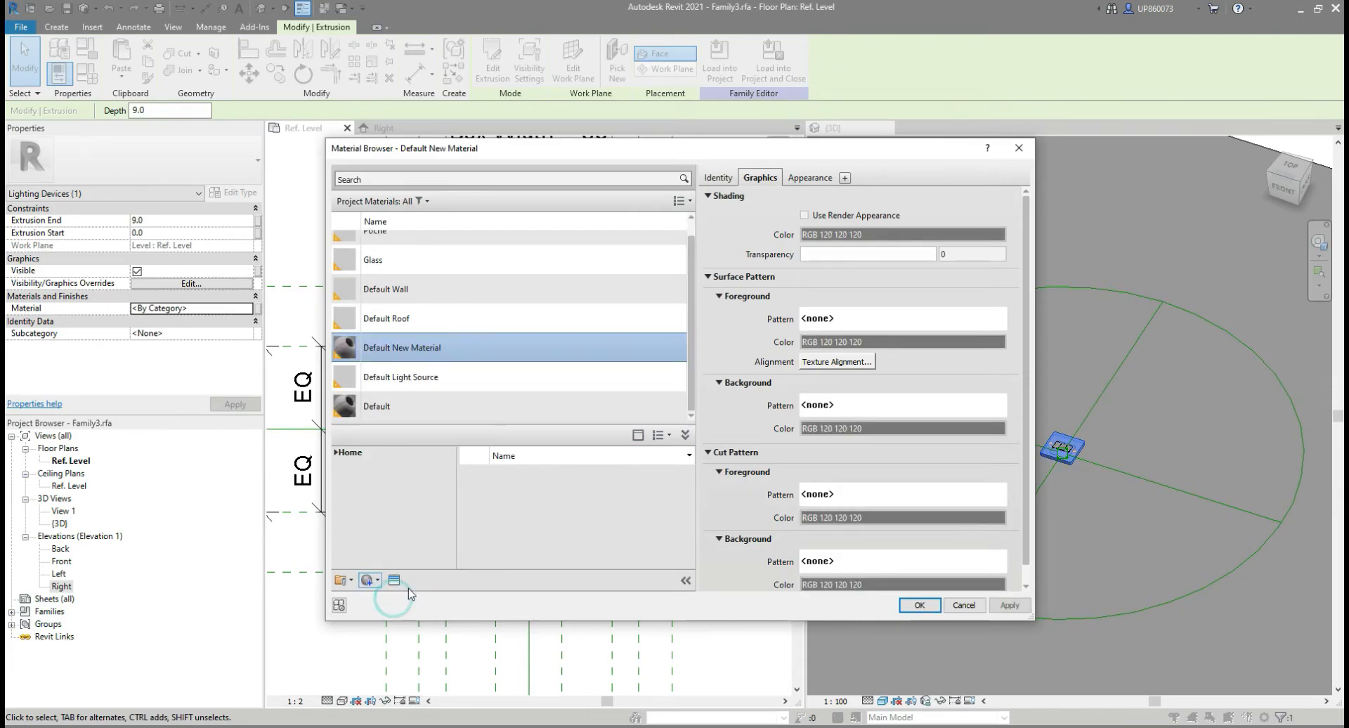
right_click(435, 347)
click(454, 384)
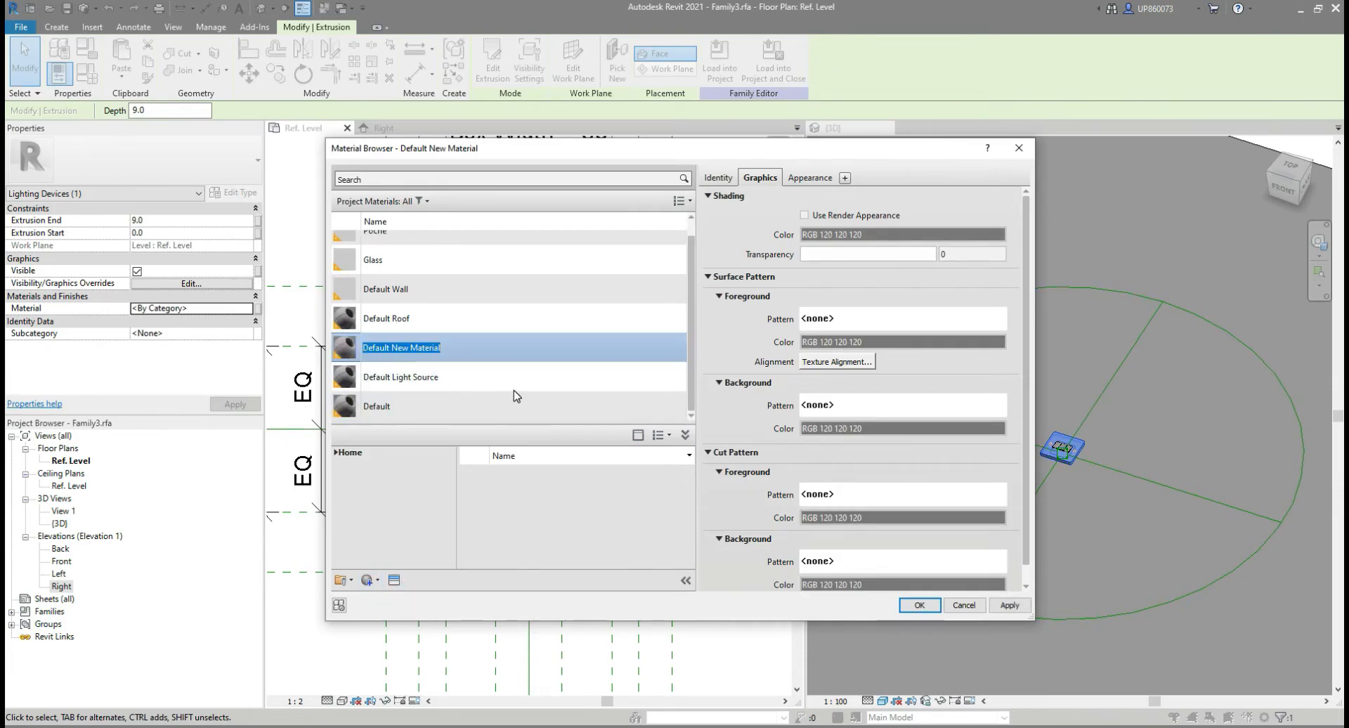
text(Plastic)
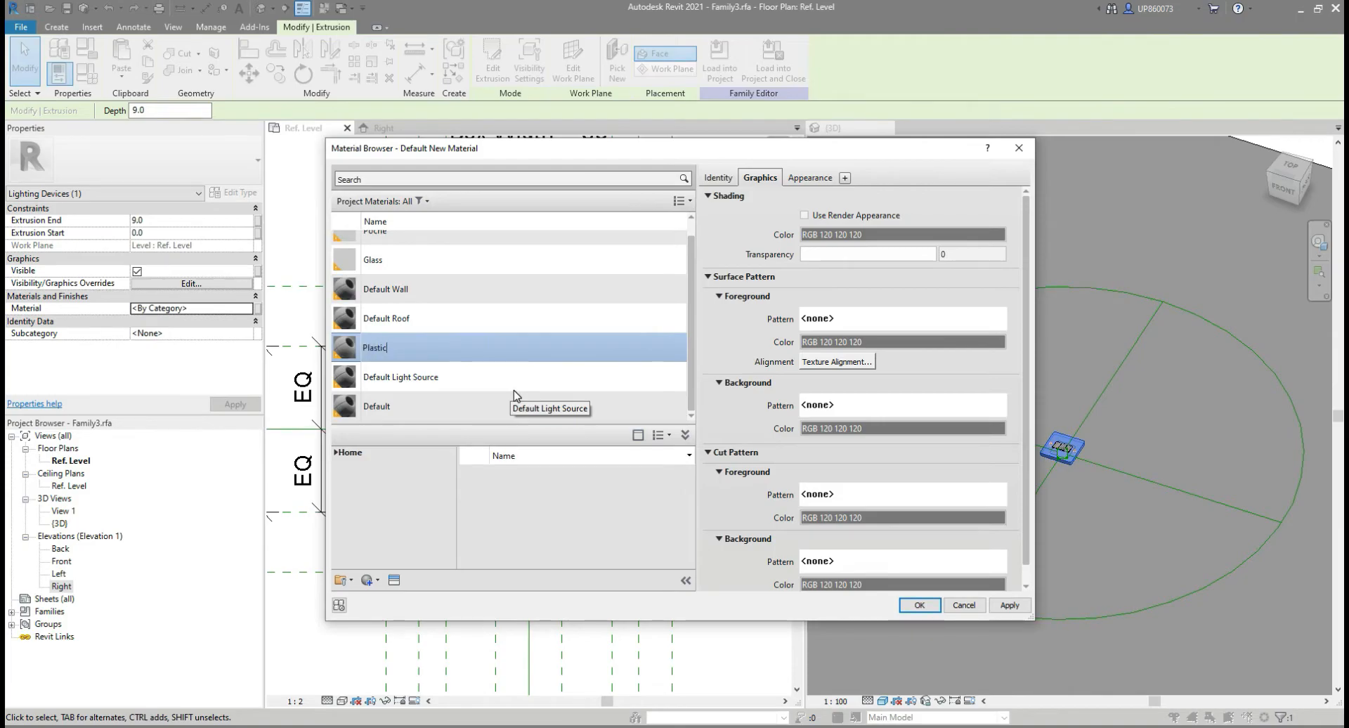
text( Whiot)
key(BackSpace)
key(BackSpace)
text(te)
key(Return)
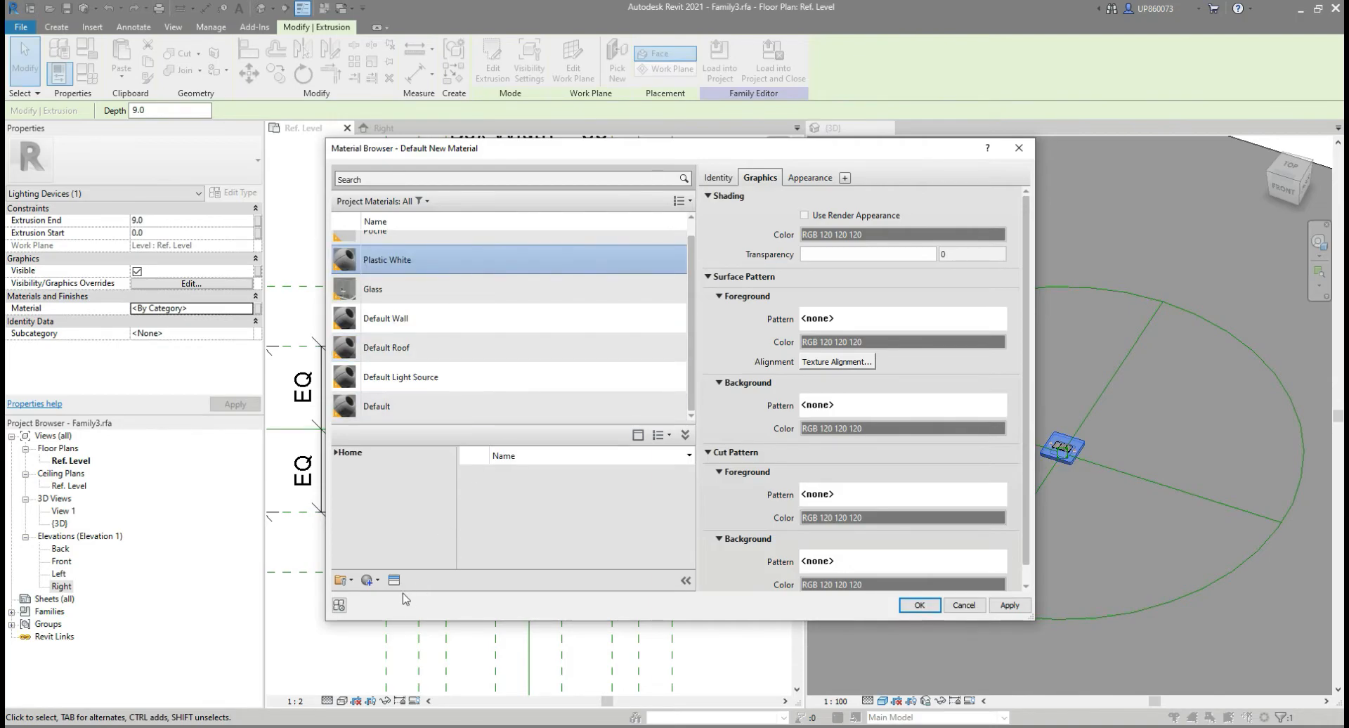
Search the appearance assets for plastic, give Plastic White the PVC - White appearance, and assign the material to the outer plate.
click(393, 580)
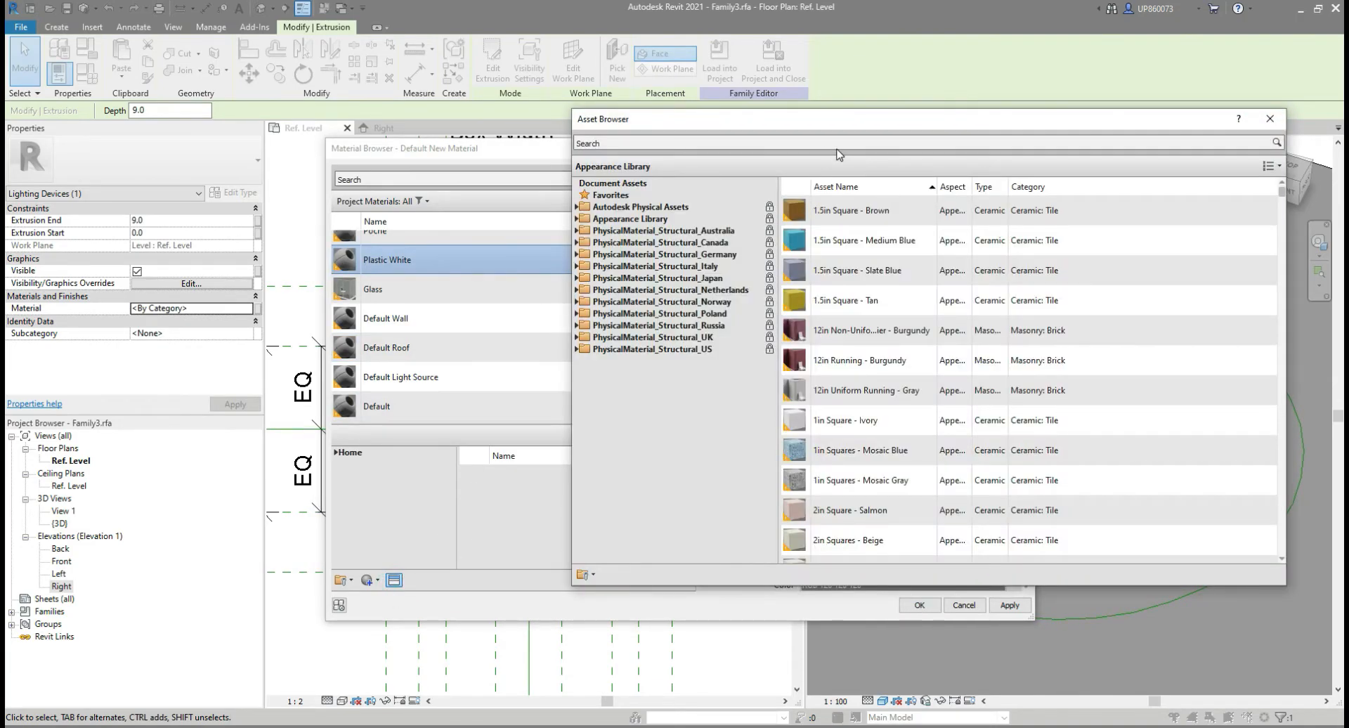
click(810, 144)
text(platcis)
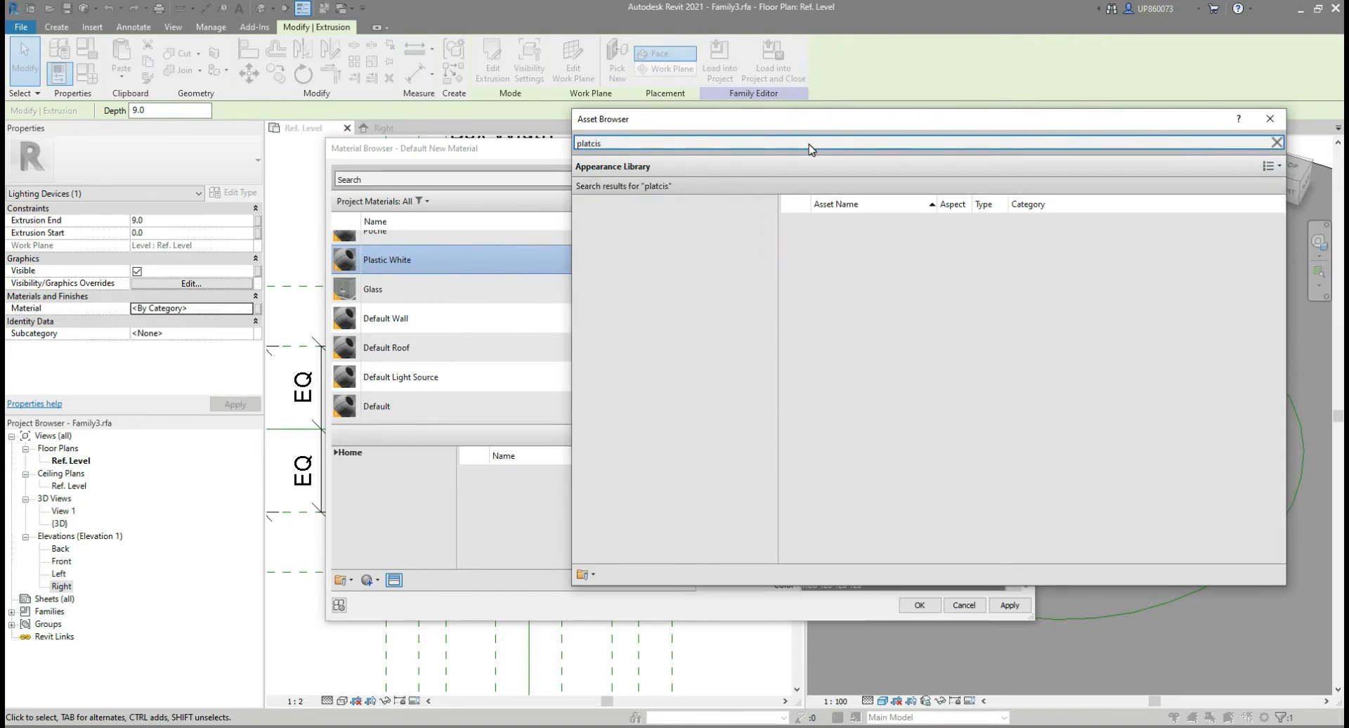
key(BackSpace)
key(BackSpace)
key(BackSpace)
key(BackSpace)
text(stic)
scroll(925, 419, down, 6)
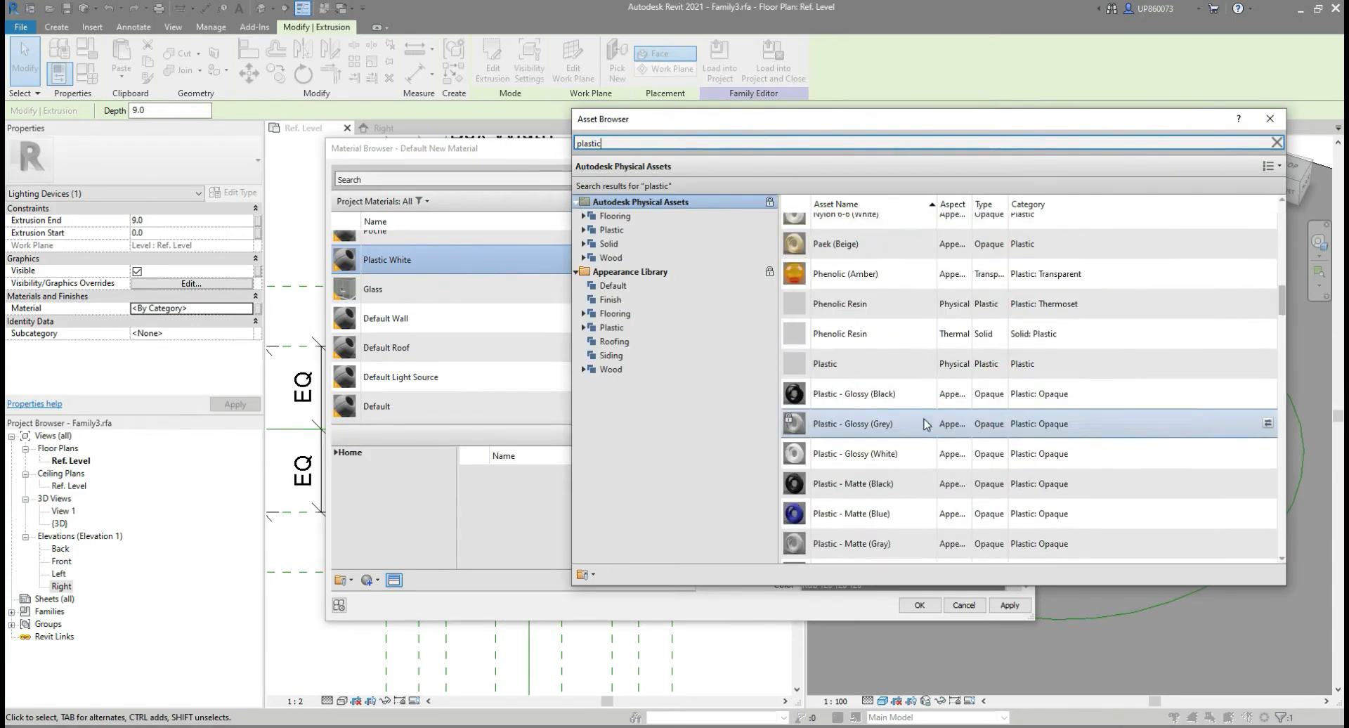
scroll(925, 419, down, 7)
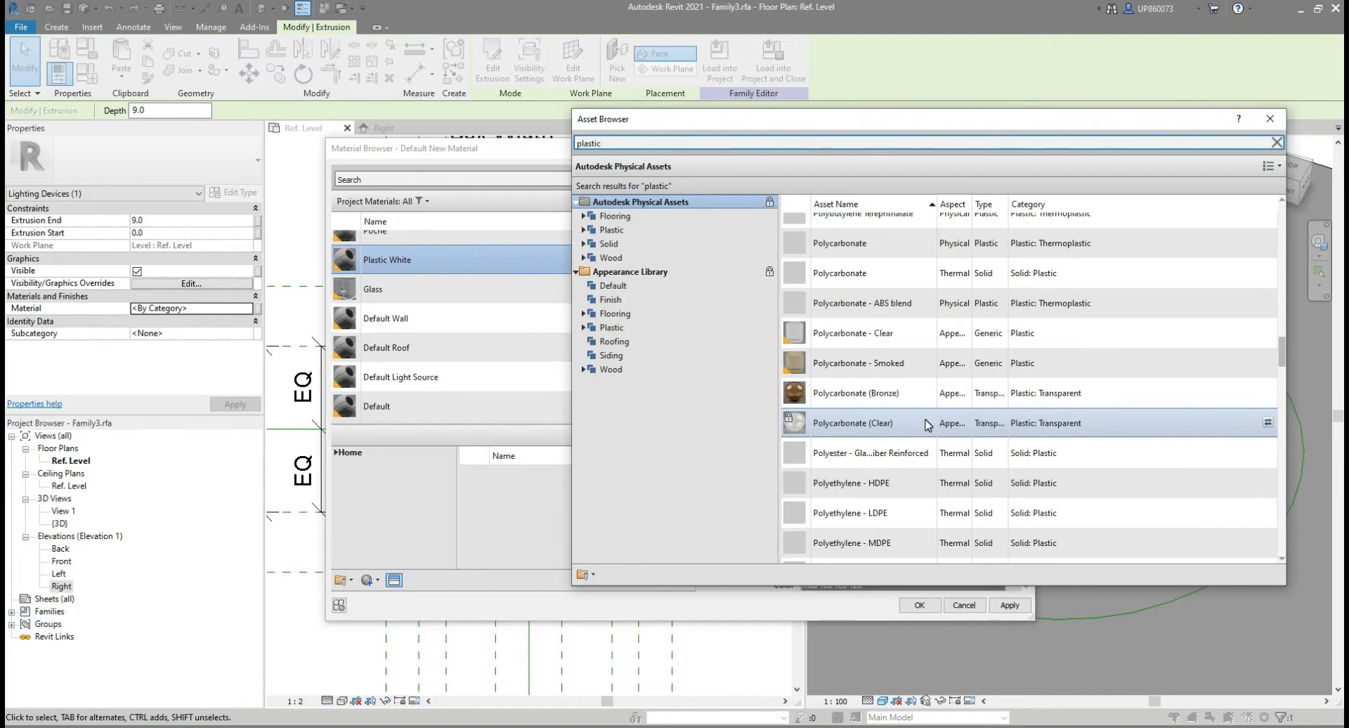
scroll(925, 420, down, 9)
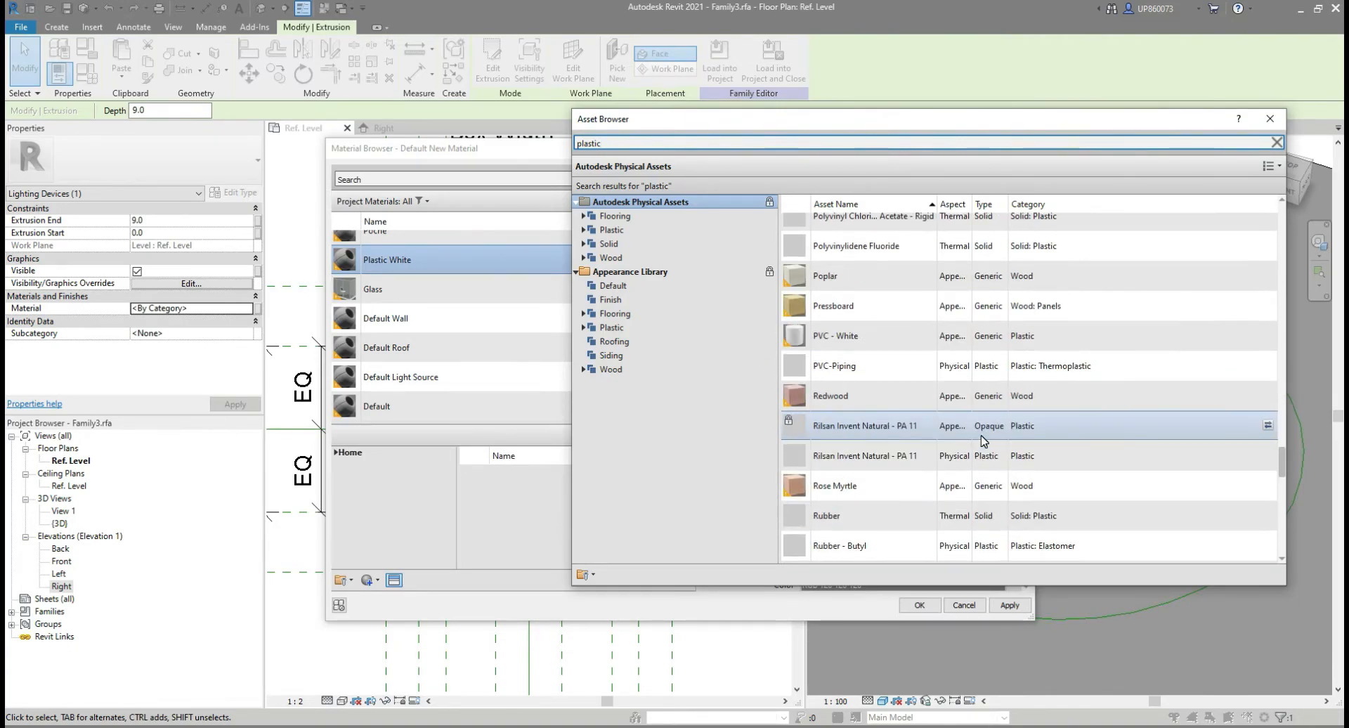
scroll(982, 438, down, 8)
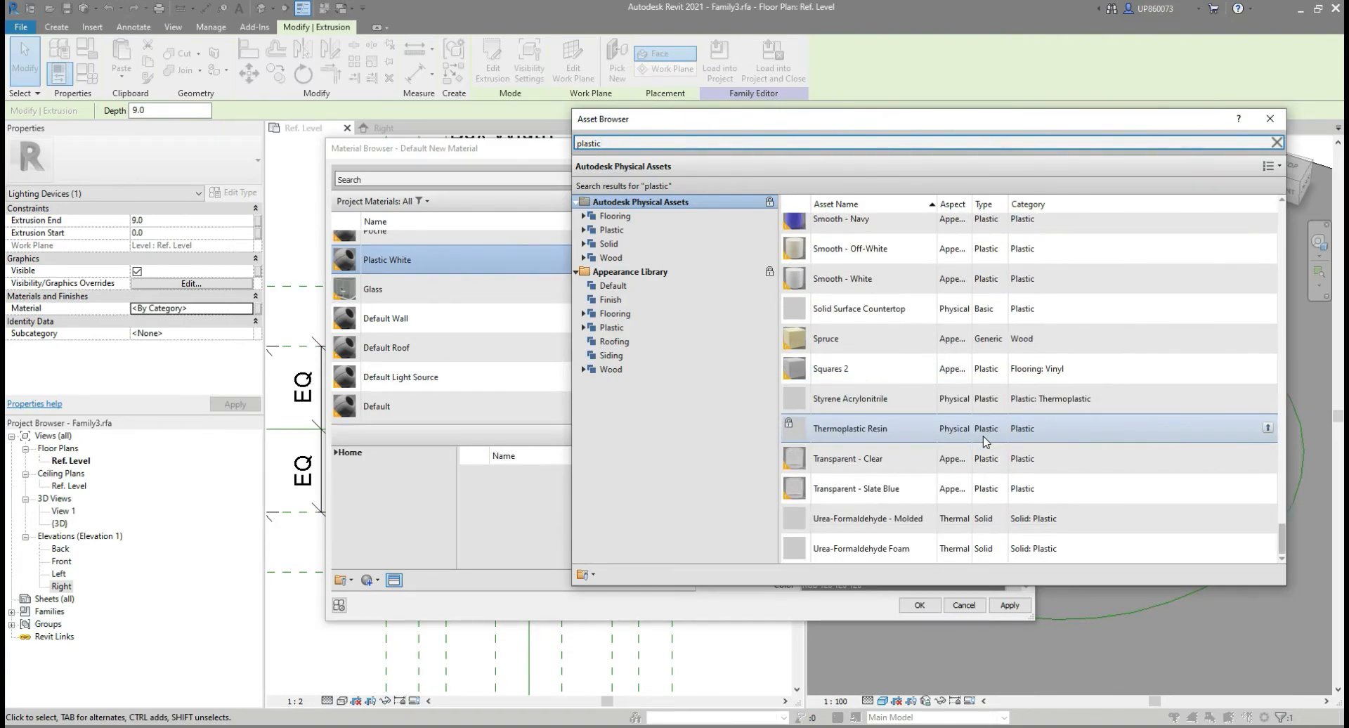
scroll(1001, 443, up, 2)
scroll(1110, 450, up, 5)
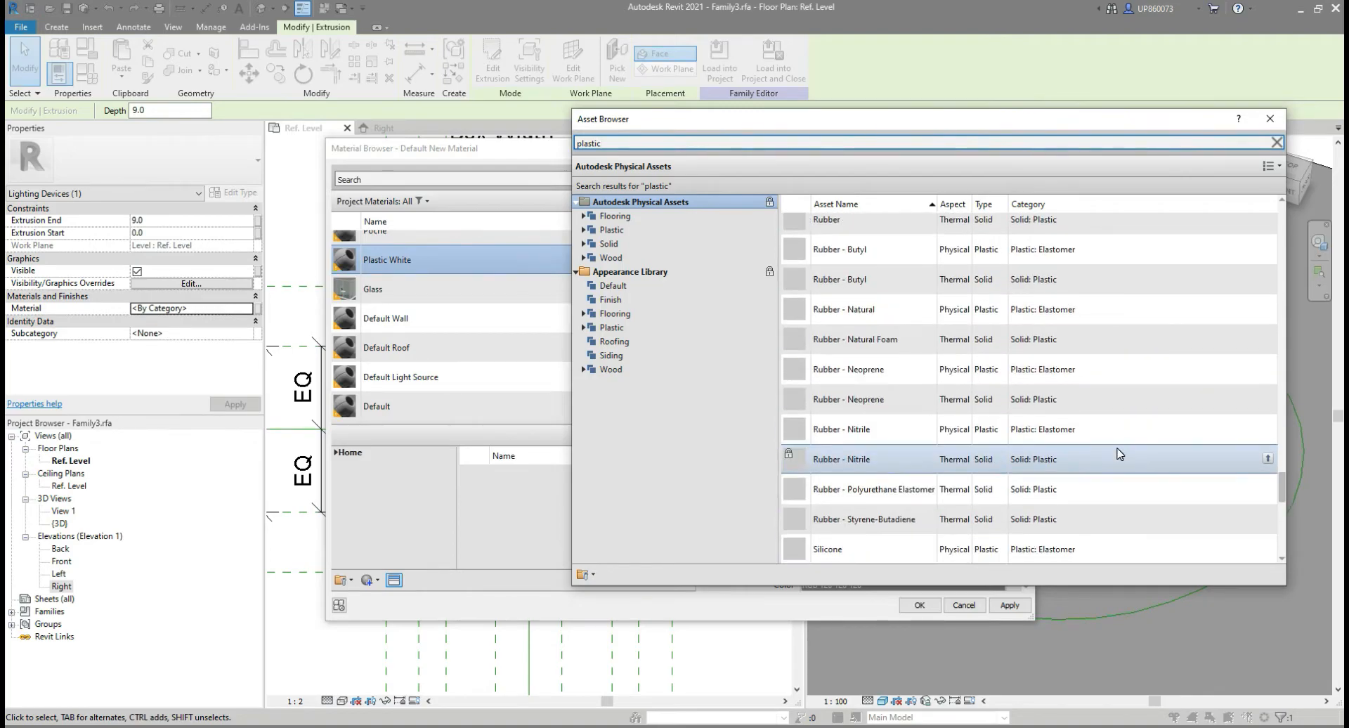
scroll(1119, 454, up, 3)
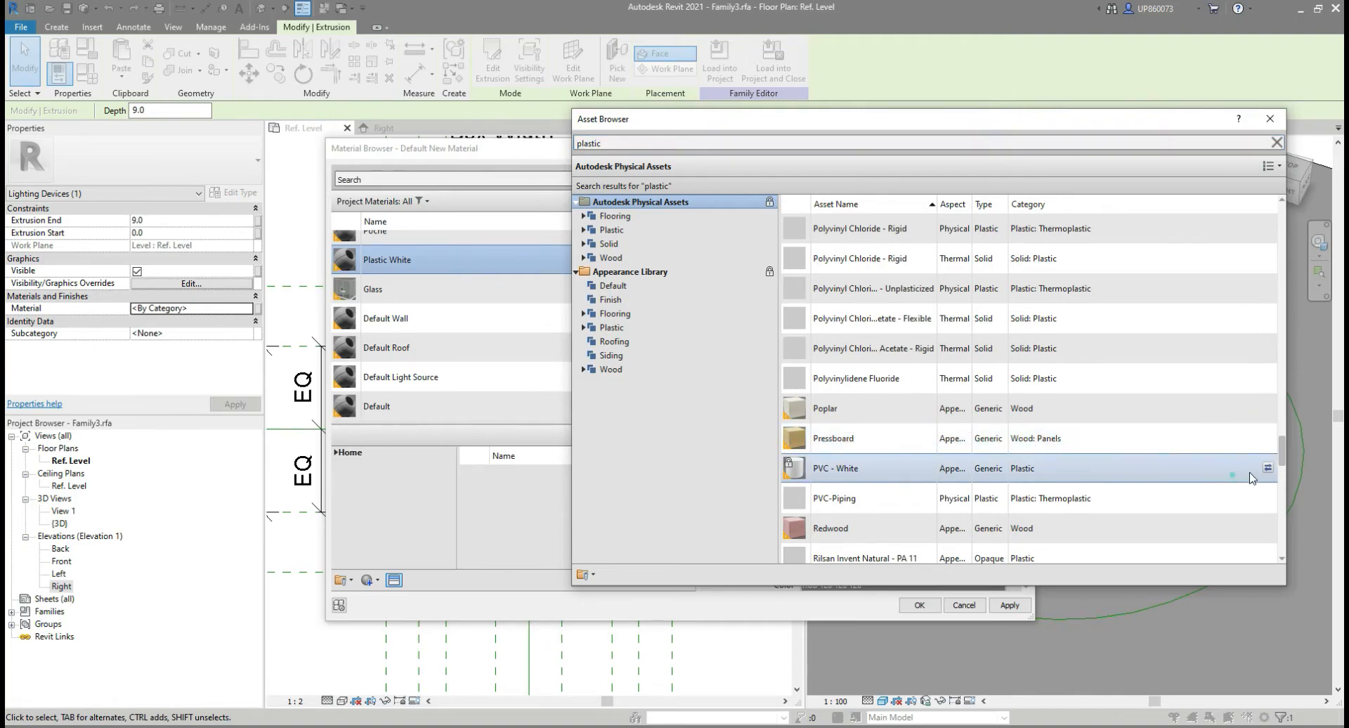
click(1268, 470)
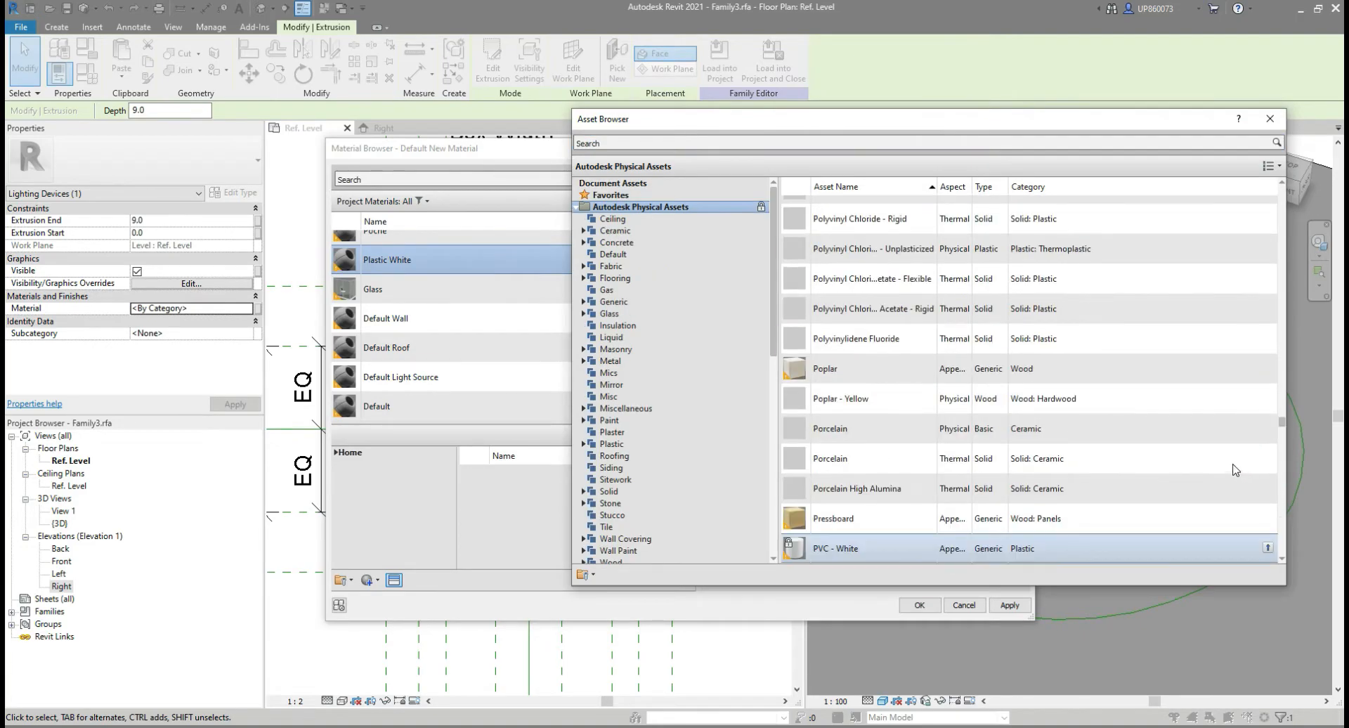
click(1270, 119)
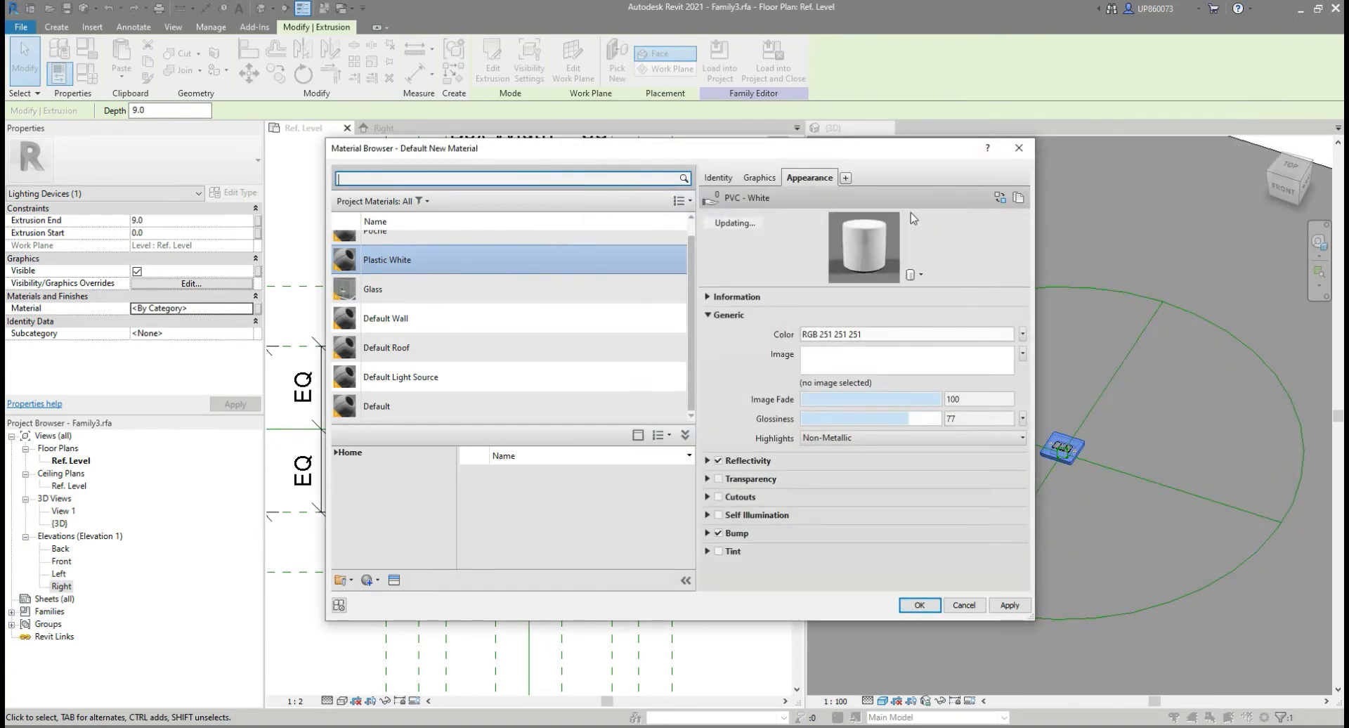
click(918, 606)
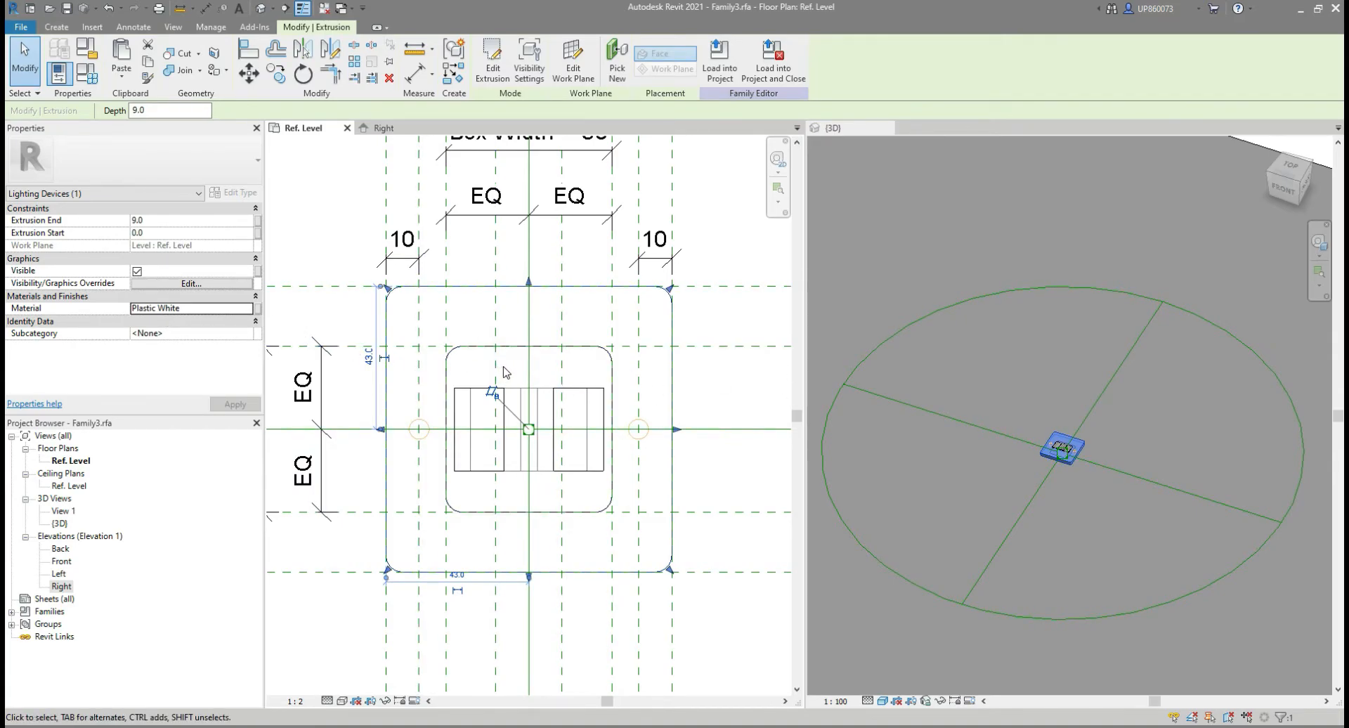
Assign the Plastic White material to the recessed box extrusion behind the plate.
click(464, 361)
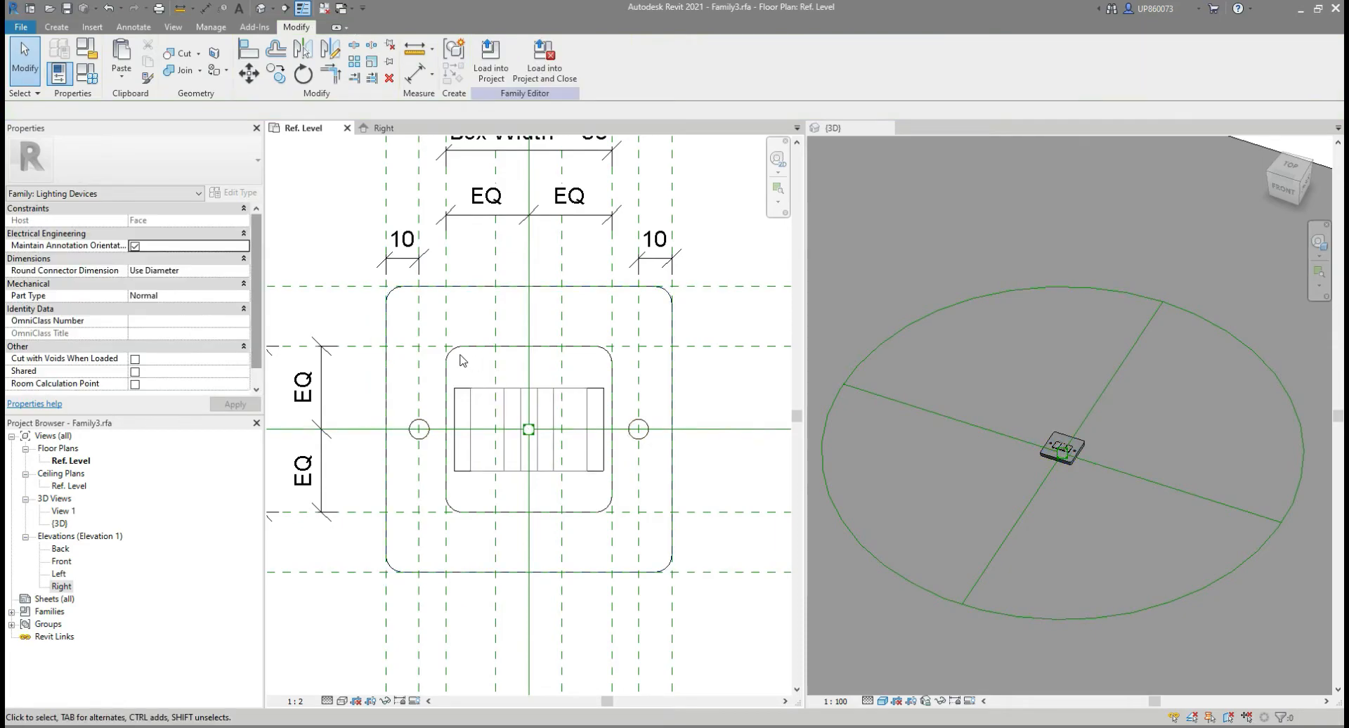
click(454, 350)
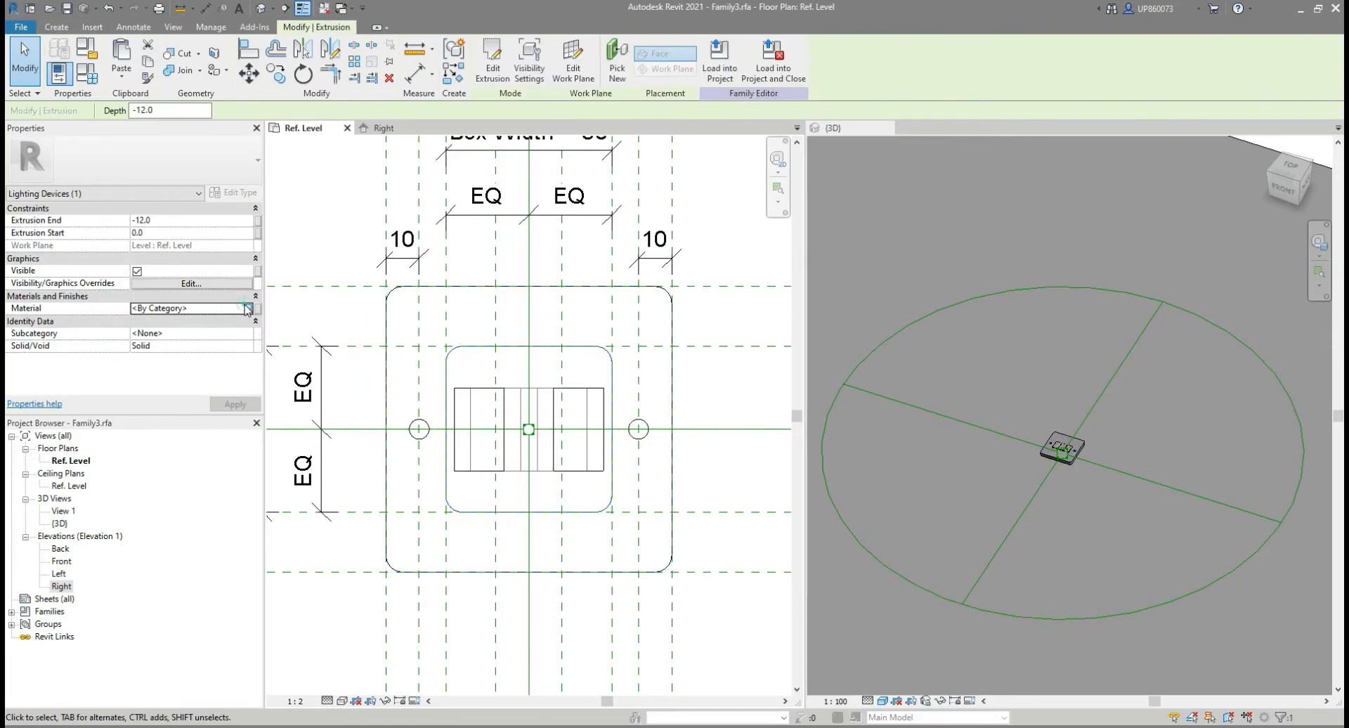
click(247, 309)
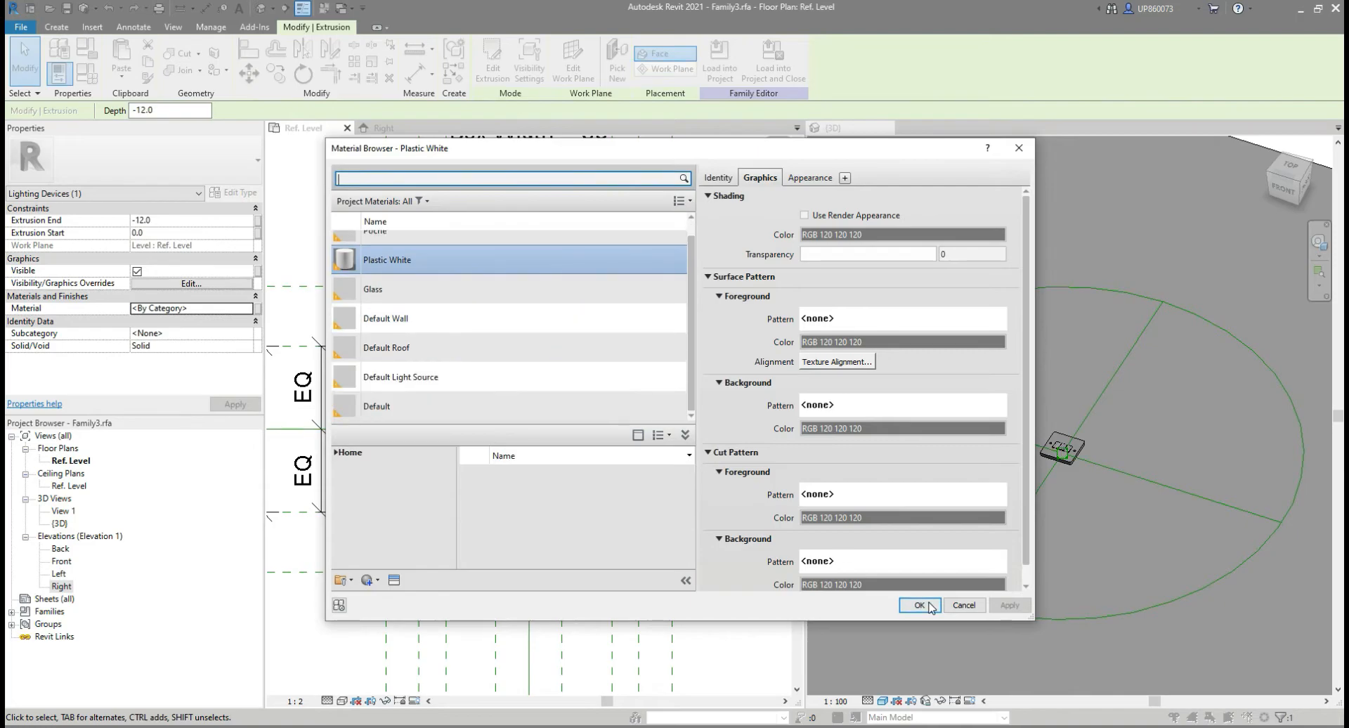
click(929, 604)
Assign the Plastic White material to the single middle rocker of the 1-gang switch.
click(571, 390)
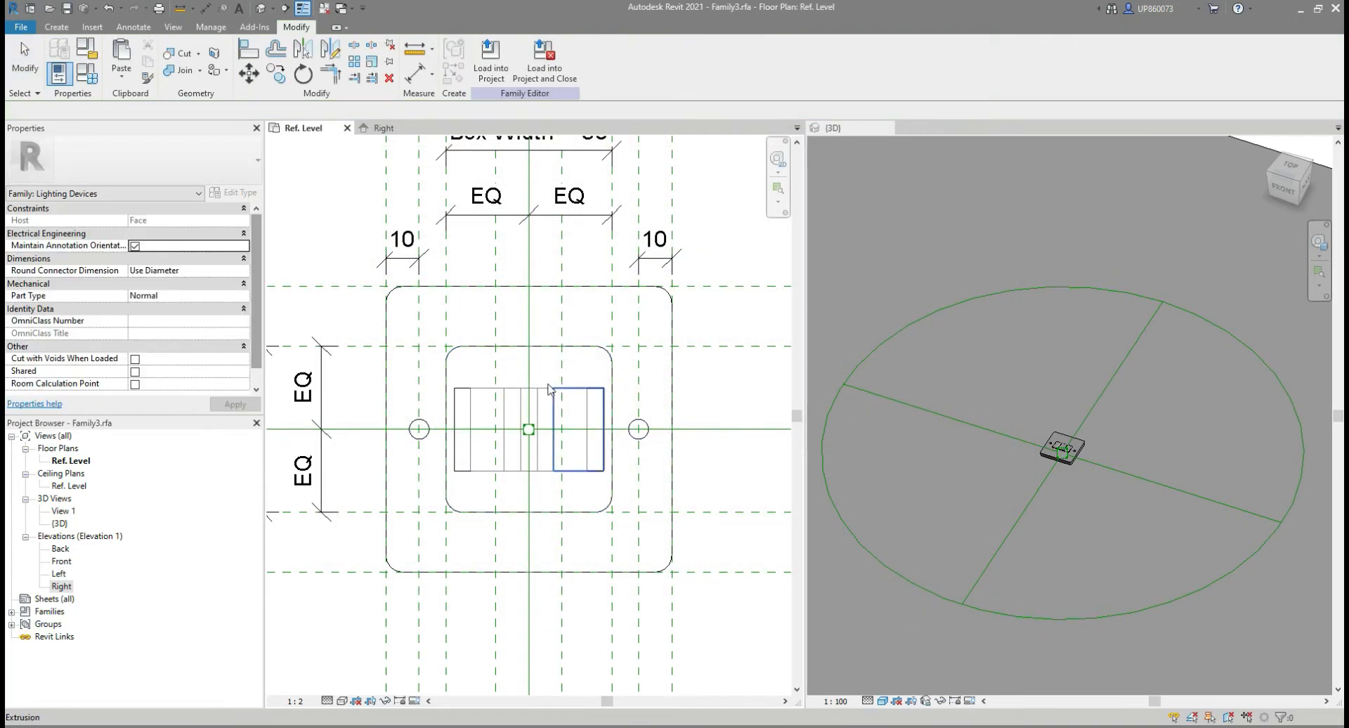
scroll(540, 385, up, 2)
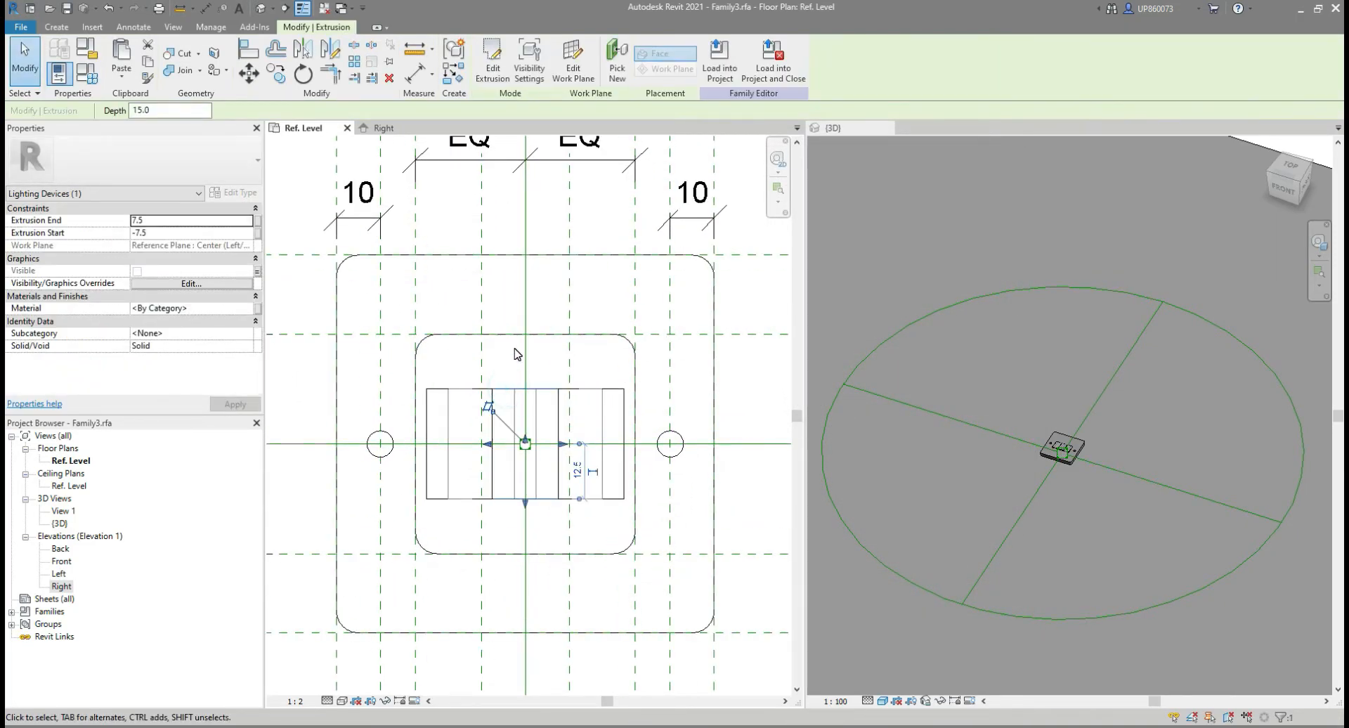
click(247, 310)
click(247, 309)
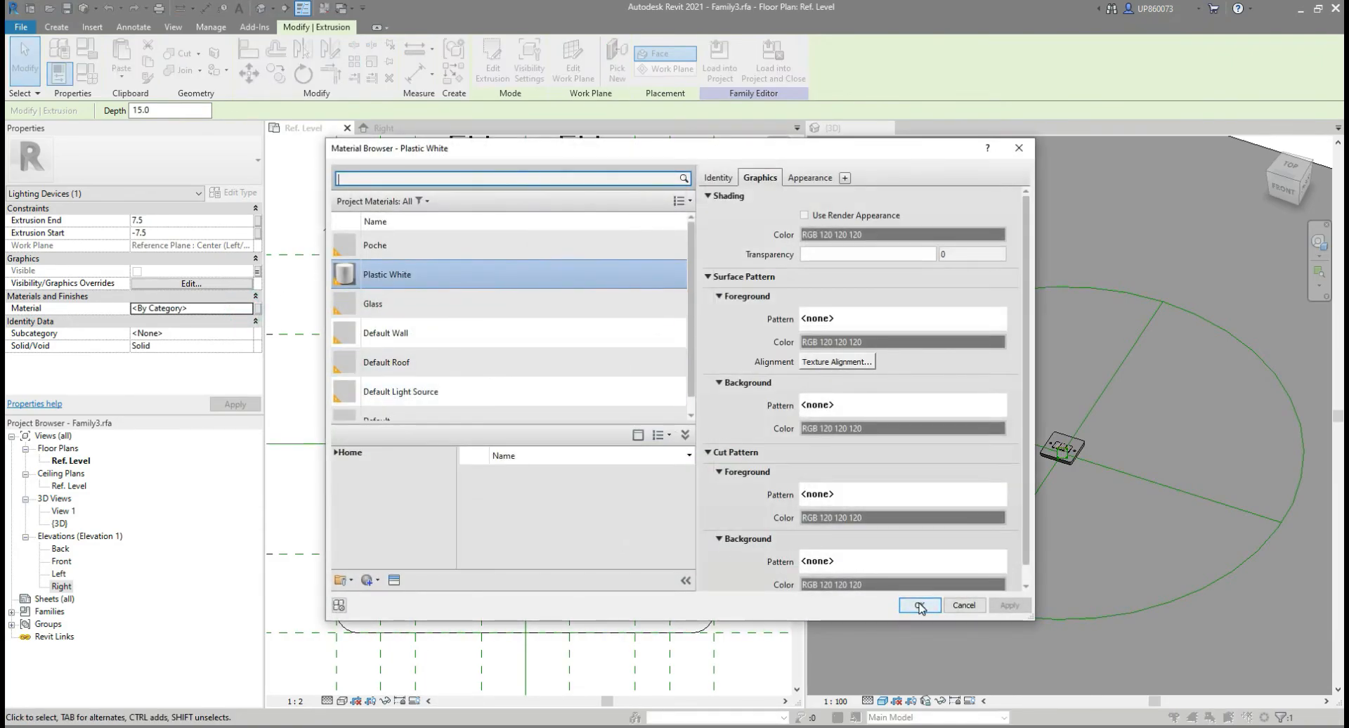
click(920, 605)
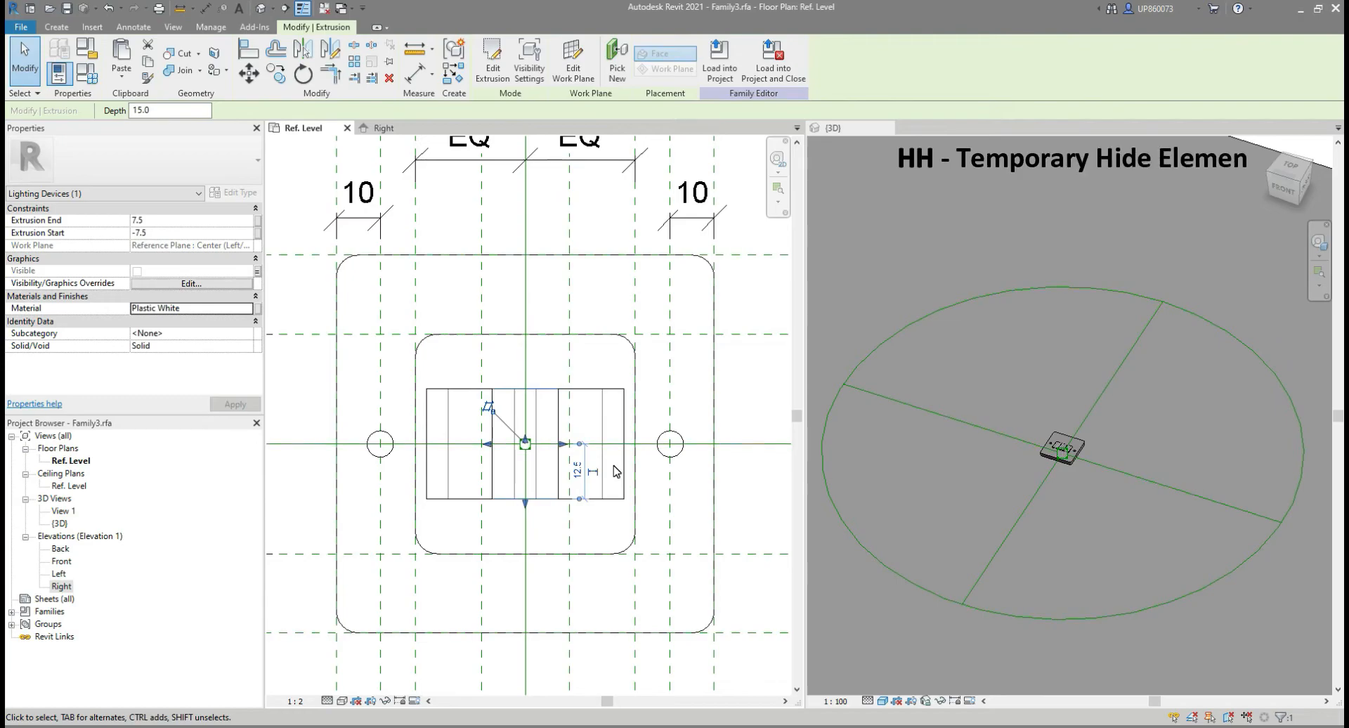
Temporarily hide the middle rocker in the plan view and assign the Plastic White material to both rockers of the 2-gang switch.
key(h)
key(h)
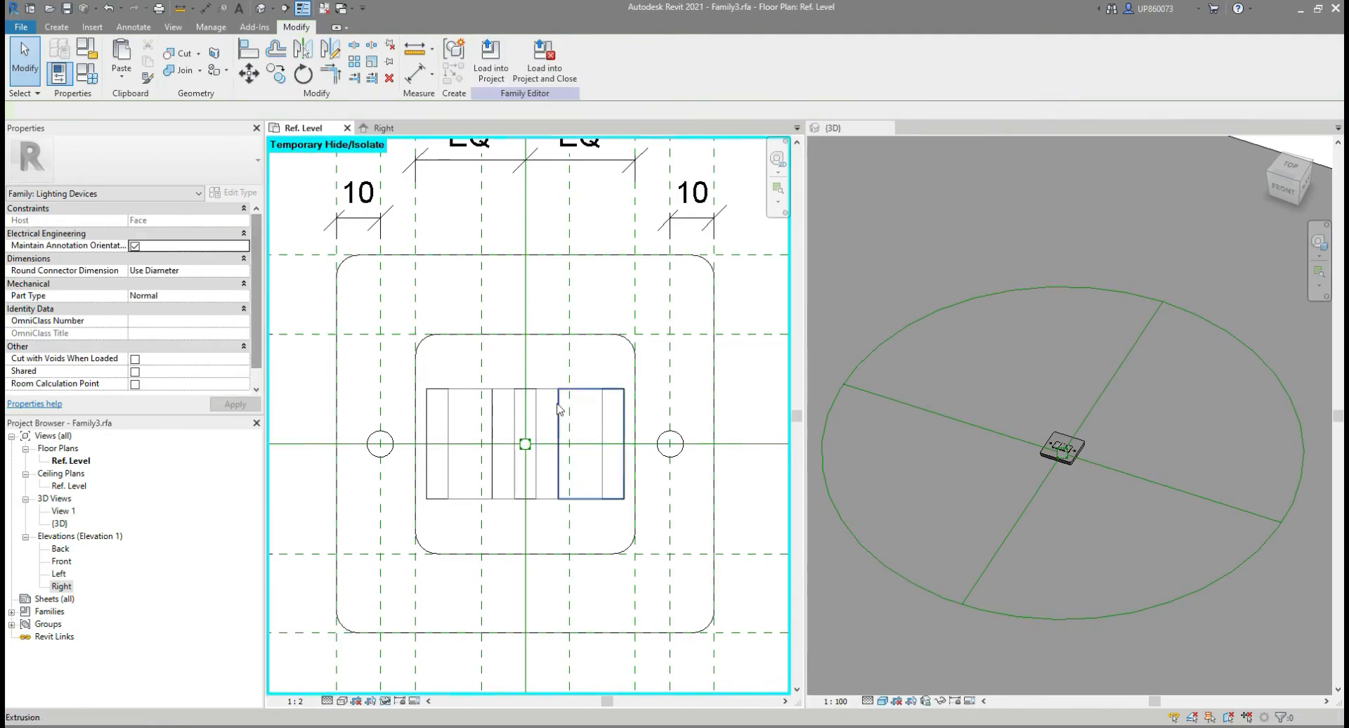
click(506, 390)
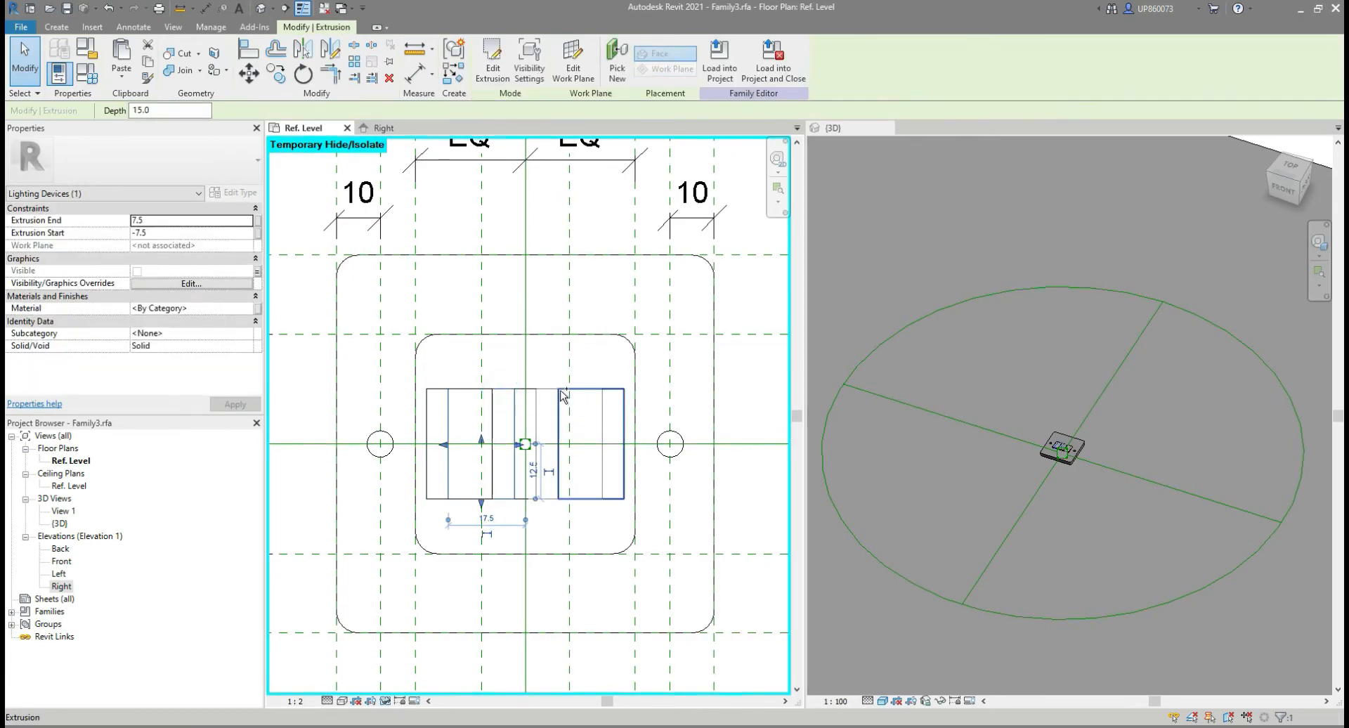
ctrl+click(562, 397)
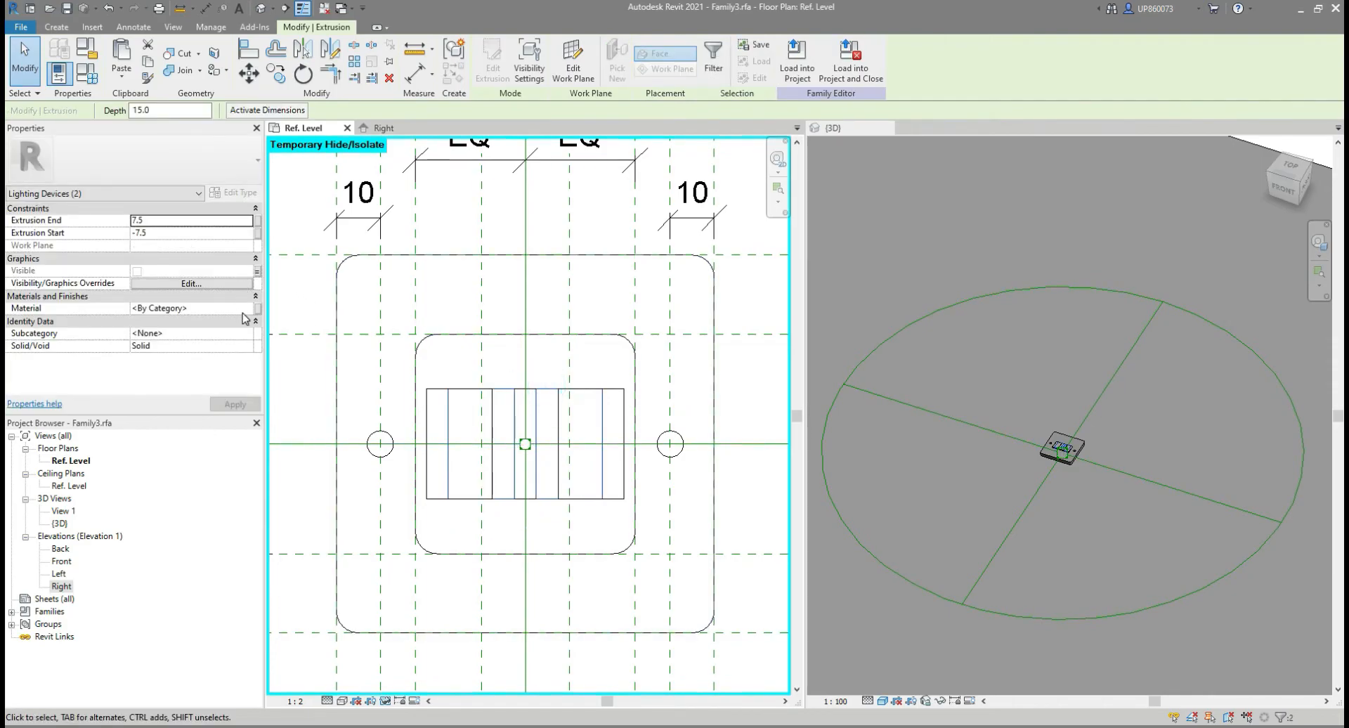
click(232, 308)
click(258, 308)
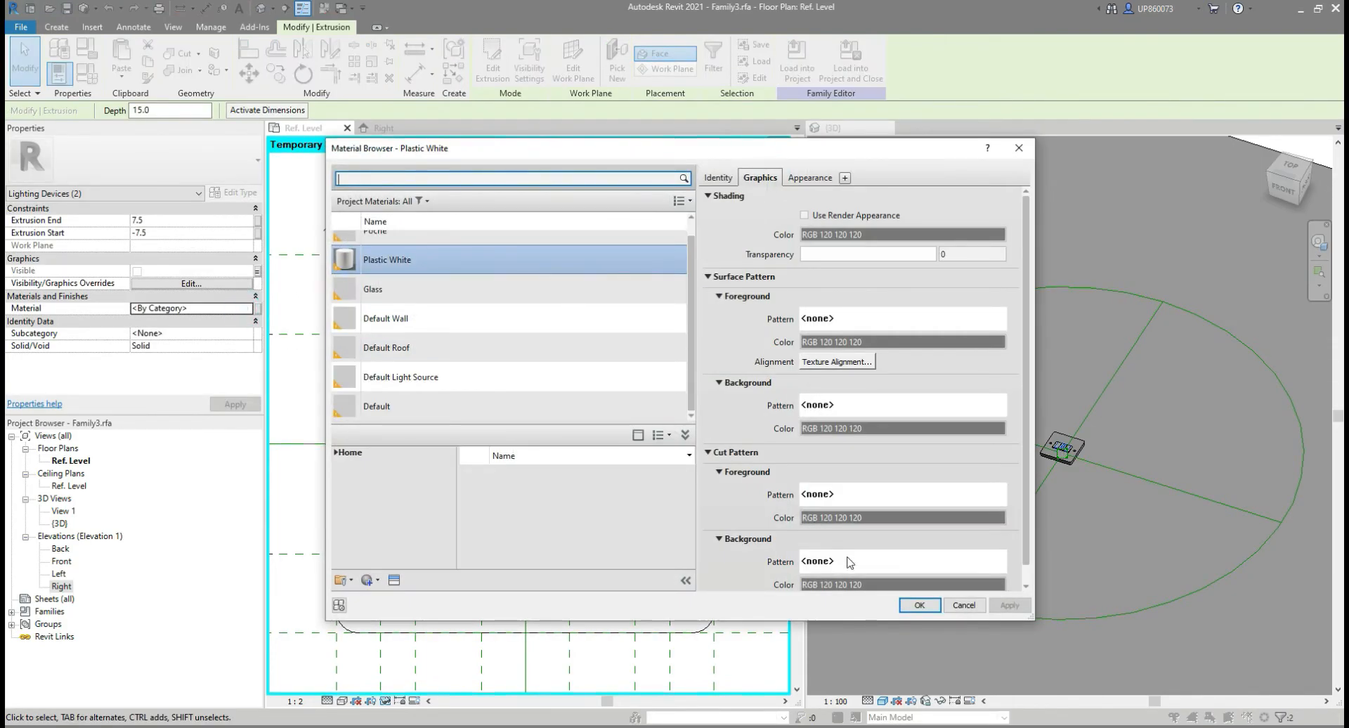
click(920, 605)
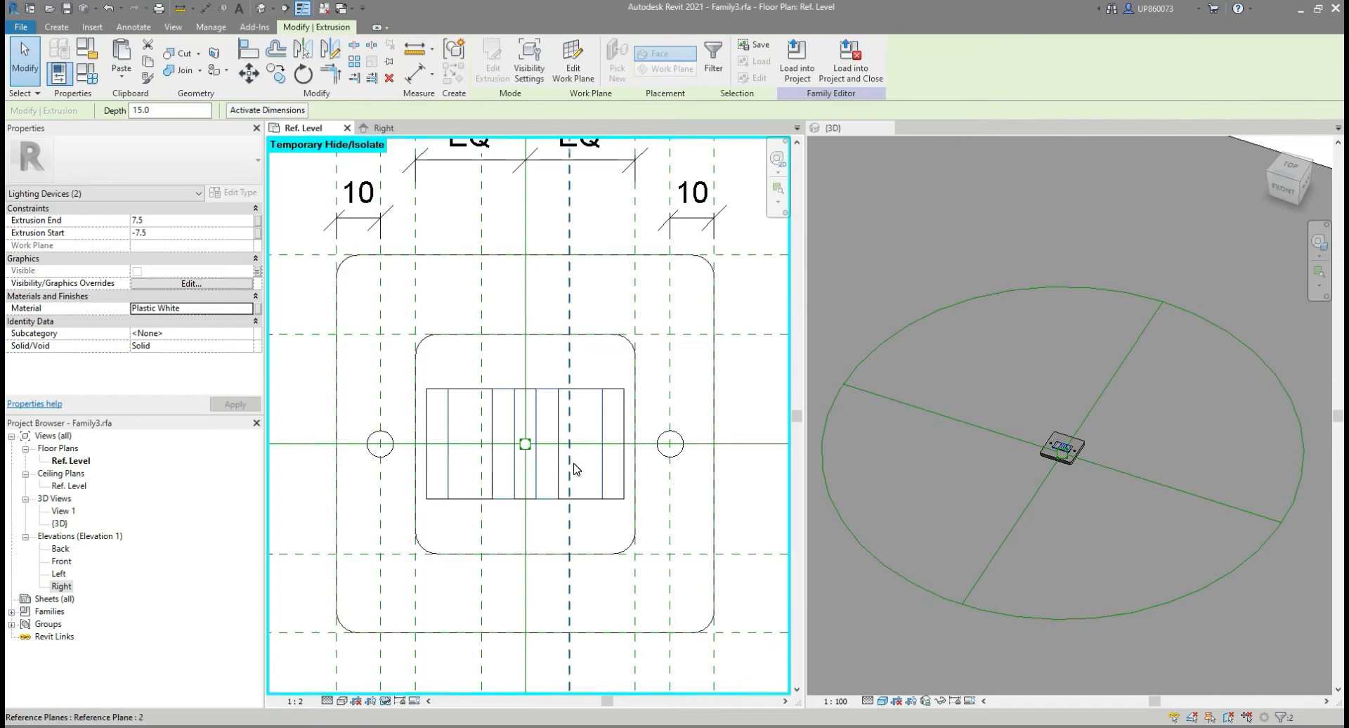
key(Escape)
Assign the Plastic White material to the three rockers of the 3-gang switch and reset the temporary hiding in the plan view.
click(446, 390)
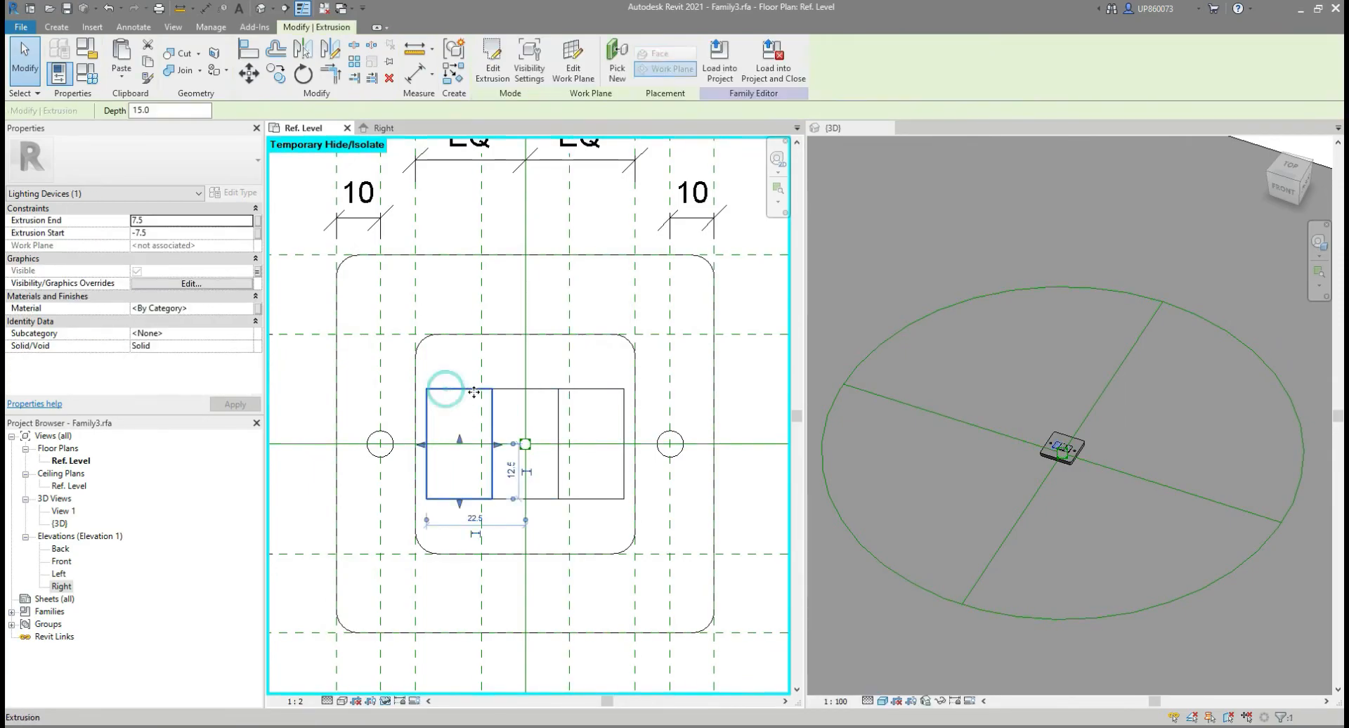
ctrl+click(504, 389)
ctrl+click(612, 389)
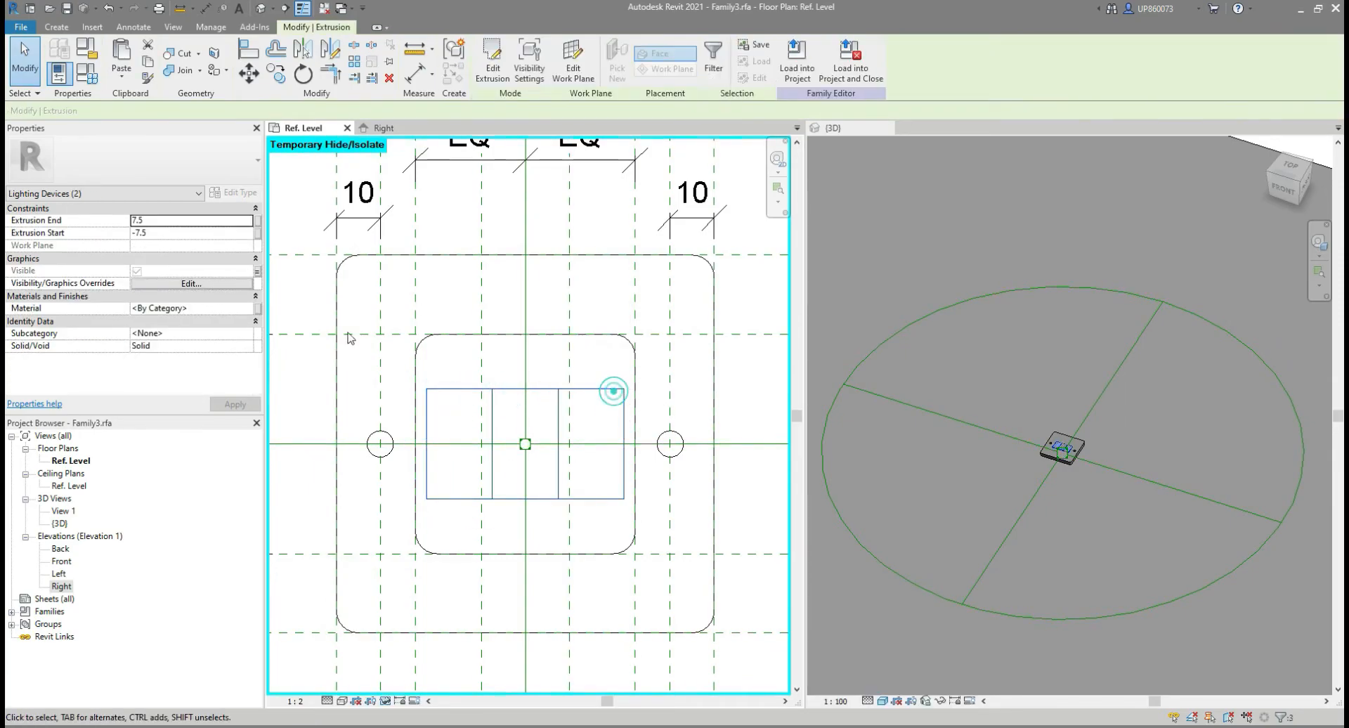
click(249, 313)
click(255, 308)
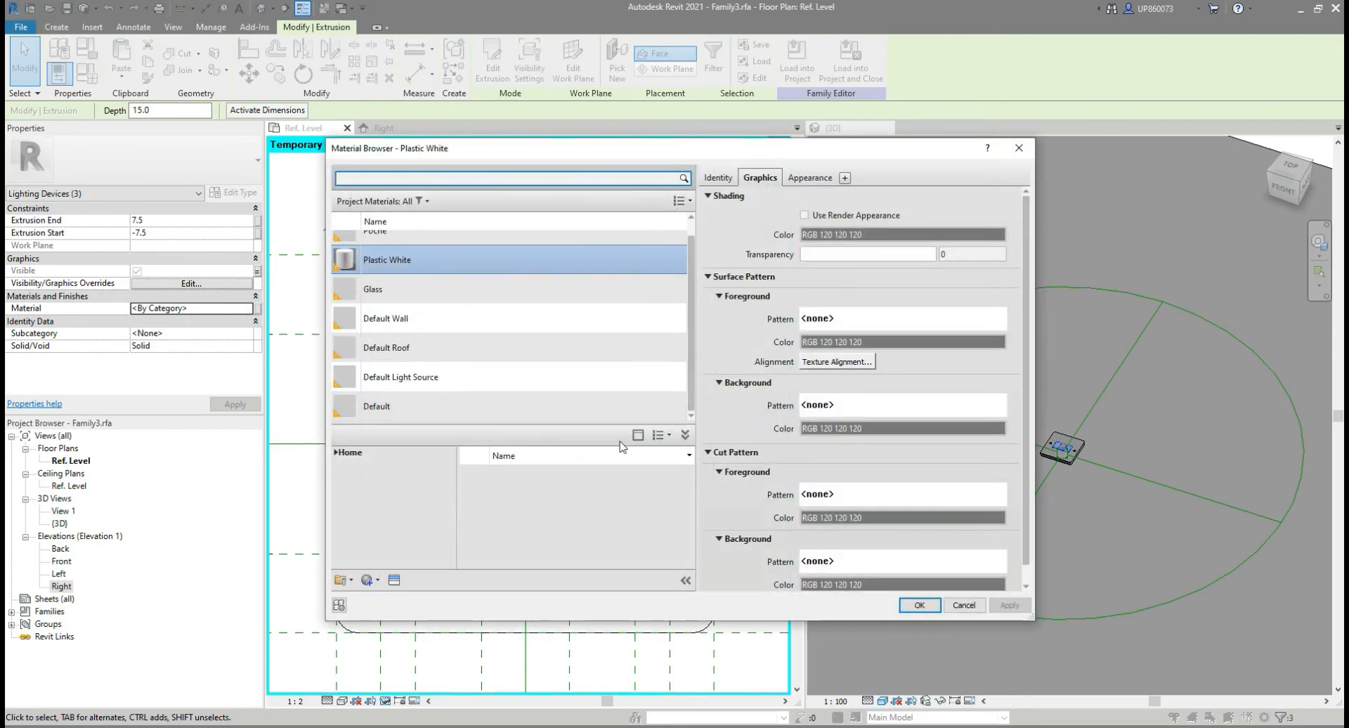
click(914, 605)
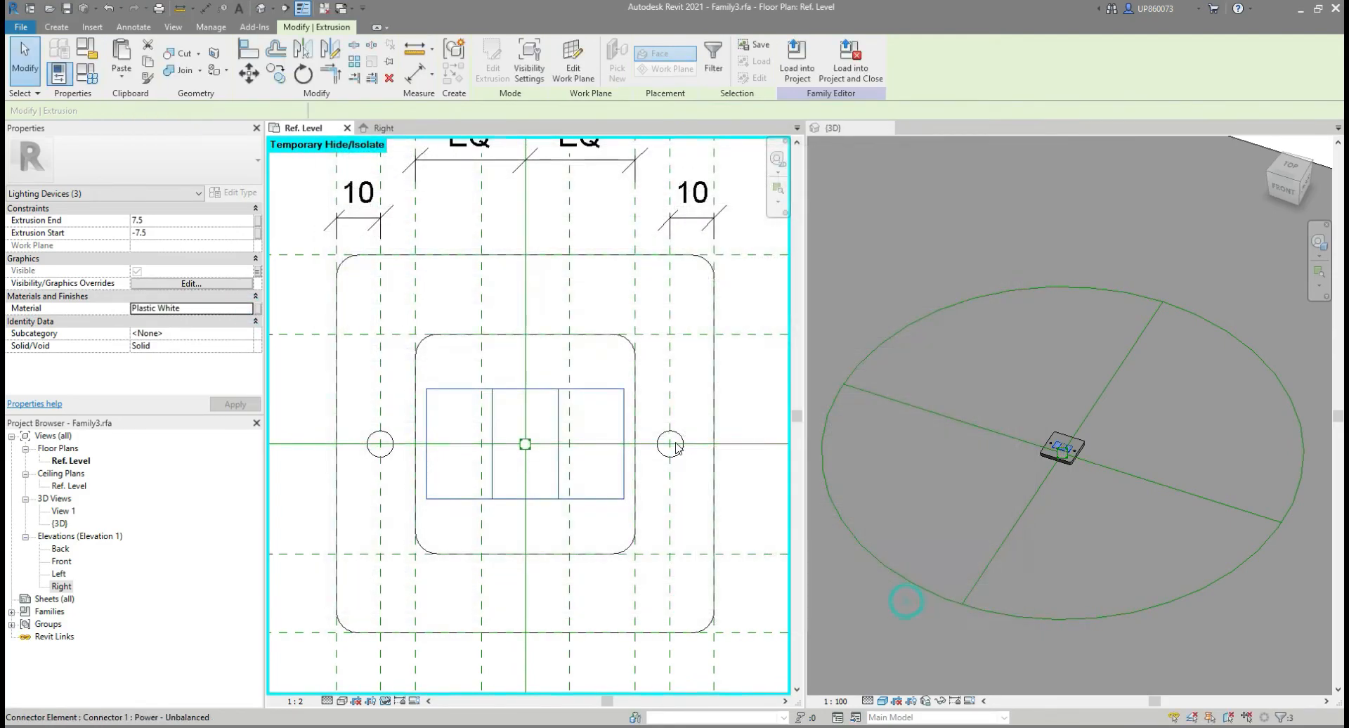
click(587, 379)
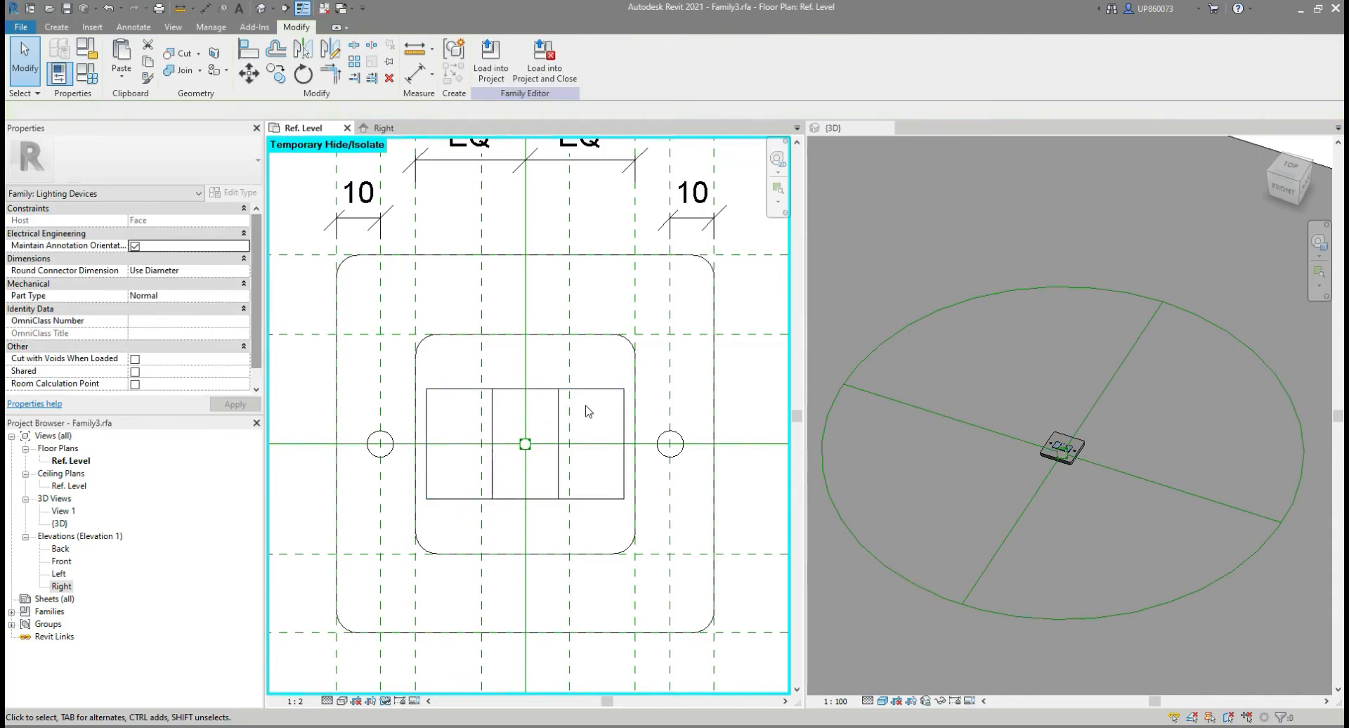
click(397, 701)
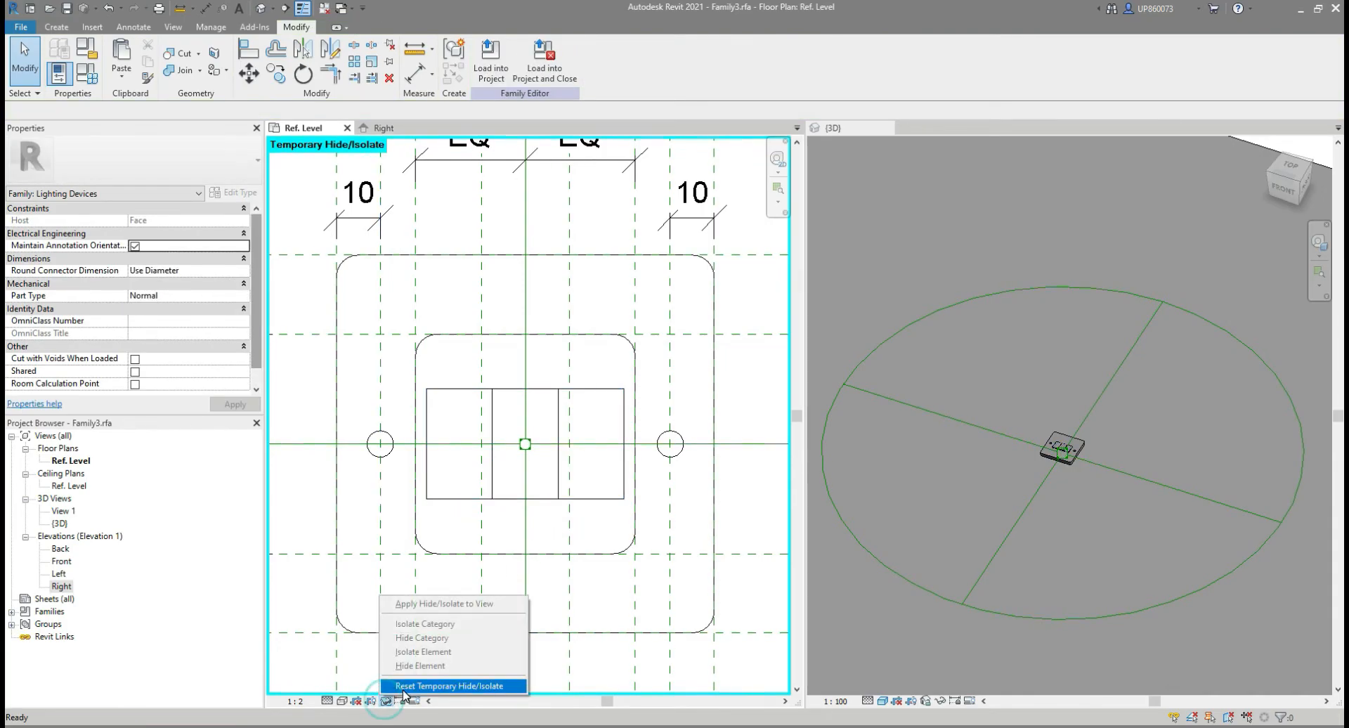
click(402, 688)
Set the 3D view to the Realistic visual style and examine the switch's material up close.
click(915, 524)
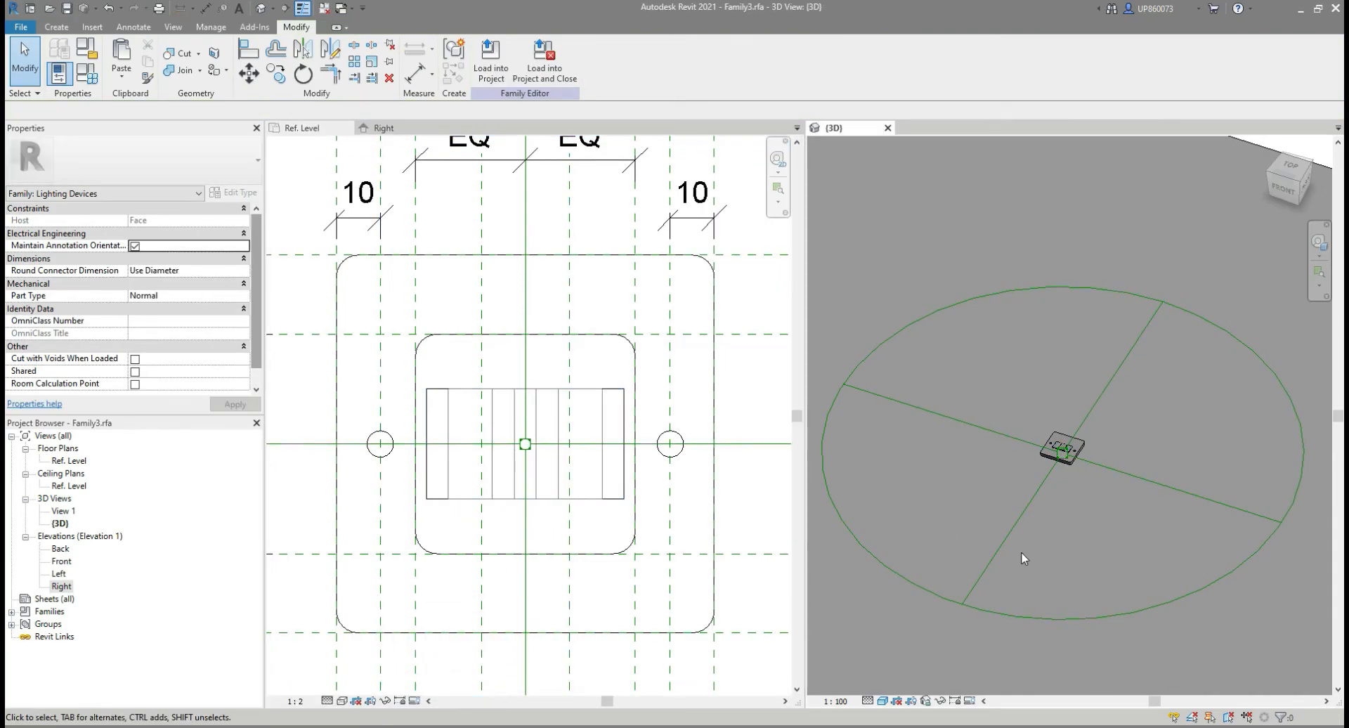
click(882, 702)
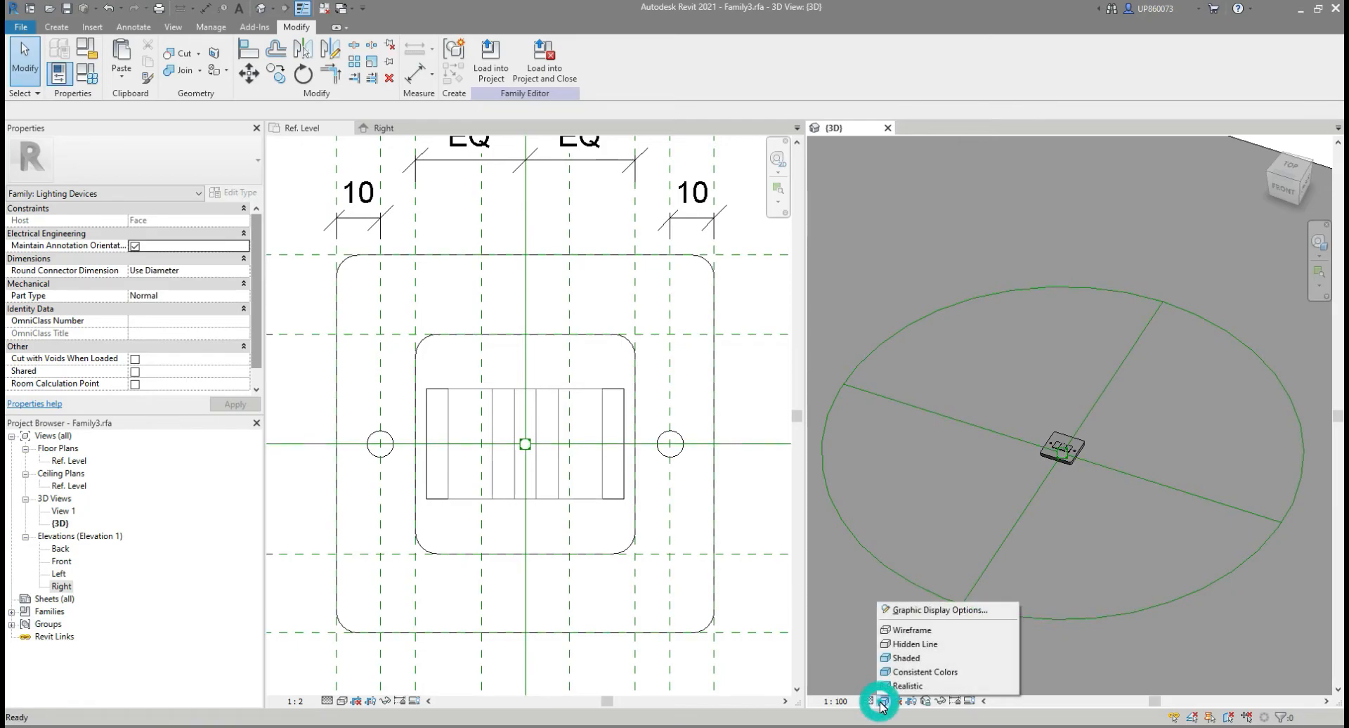
click(904, 685)
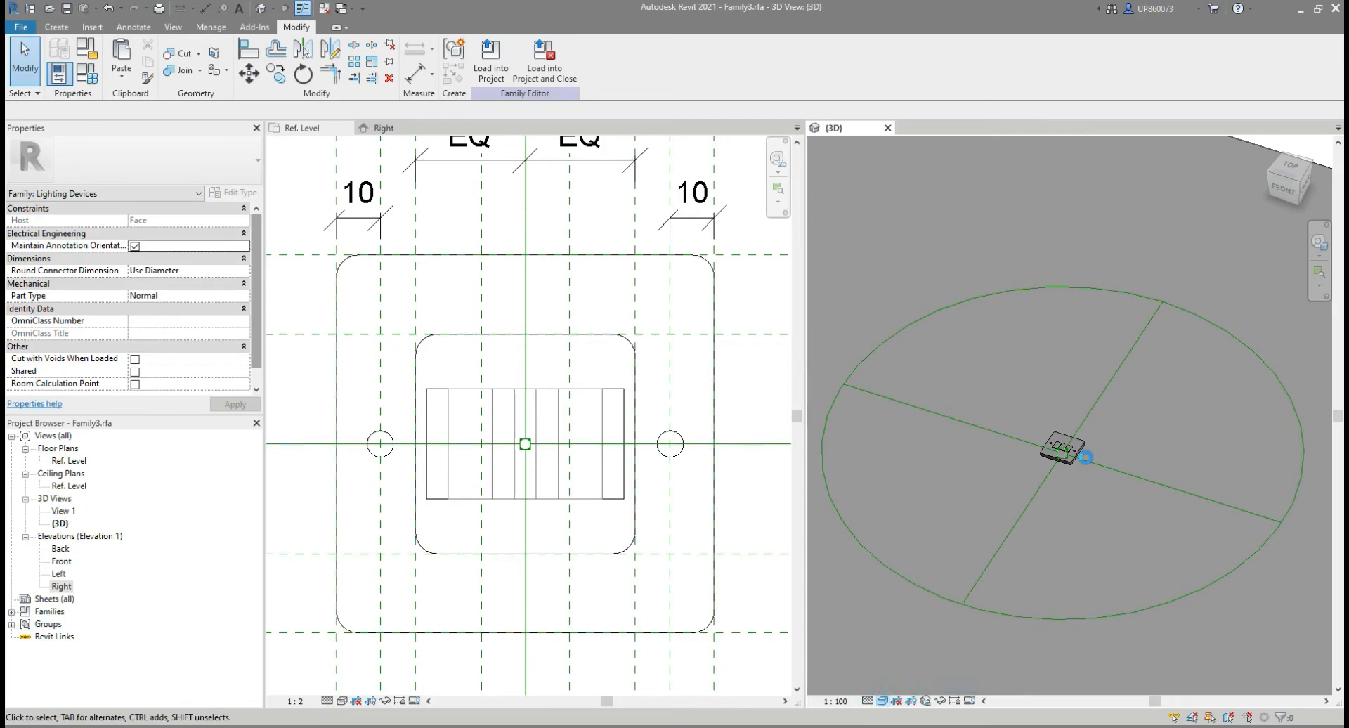
scroll(1087, 457, up, 5)
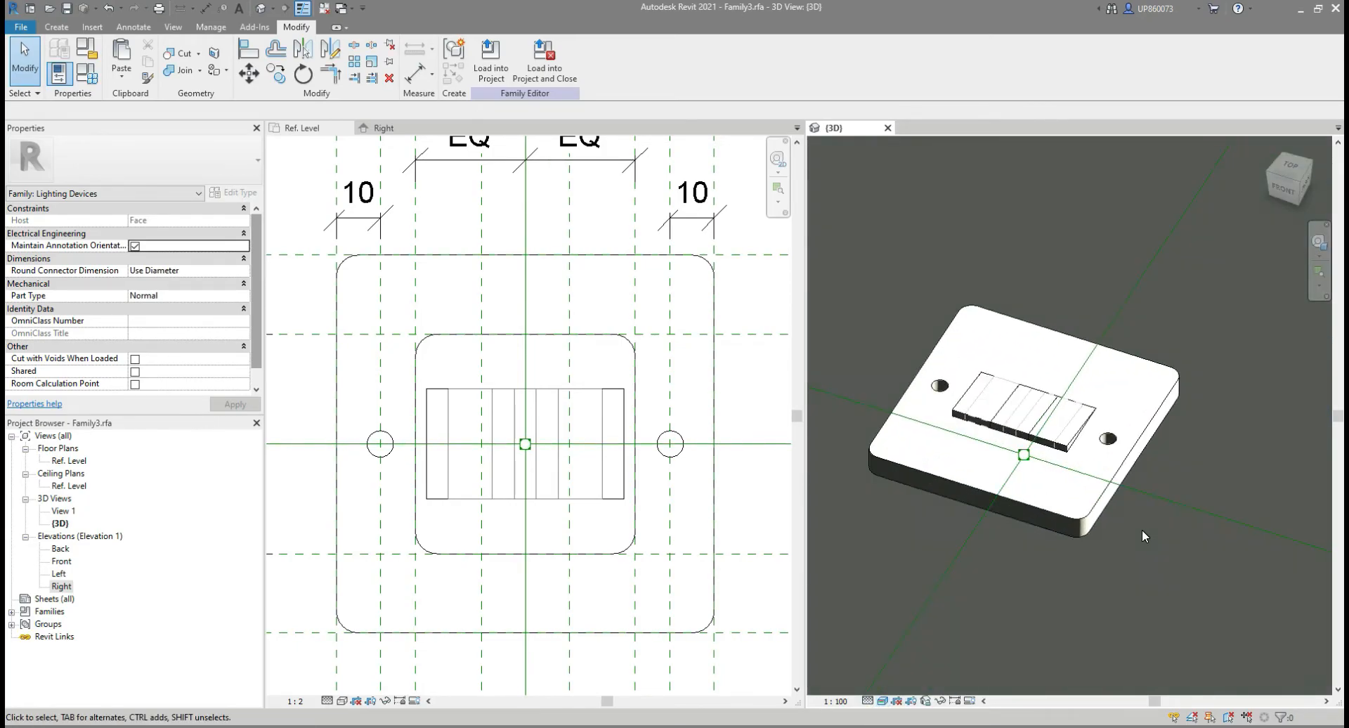
scroll(1137, 520, down, 5)
click(1103, 526)
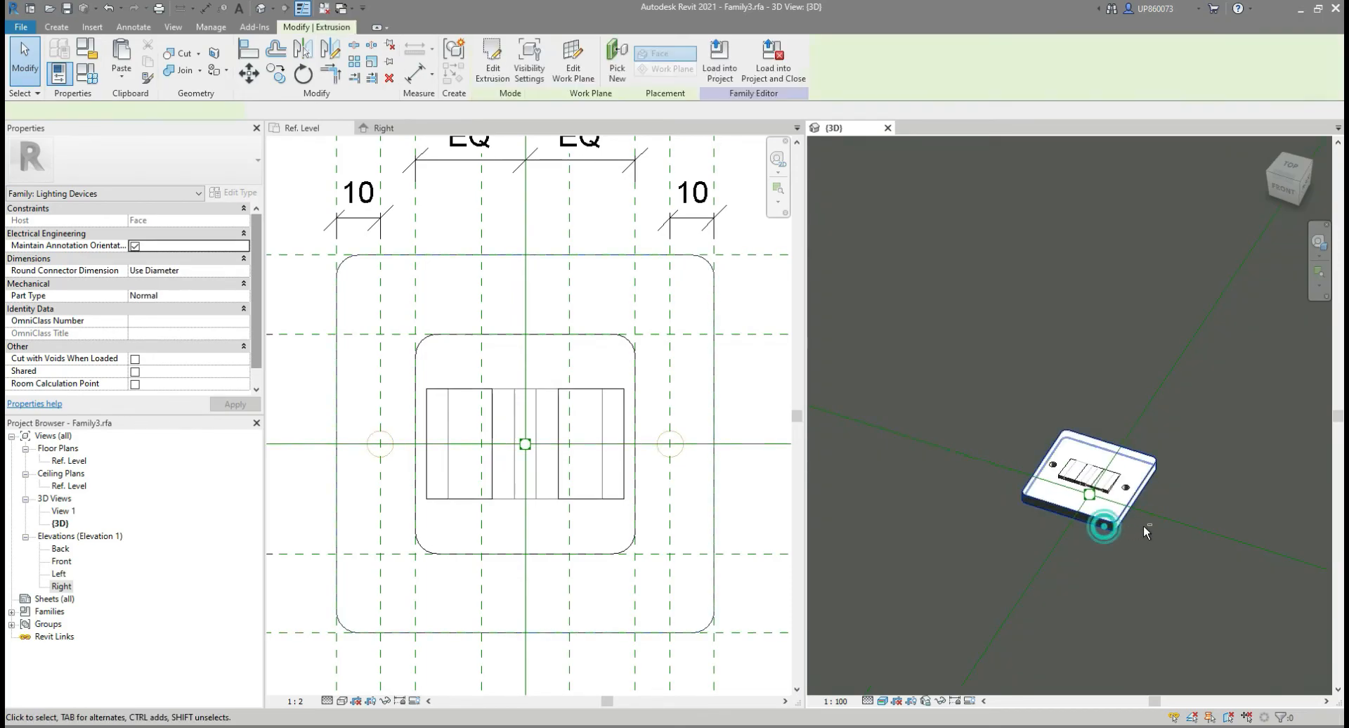
scroll(1086, 477, down, 7)
Temporarily hide the large host extrusion in the 3D view and examine the switch from several angles.
click(1137, 366)
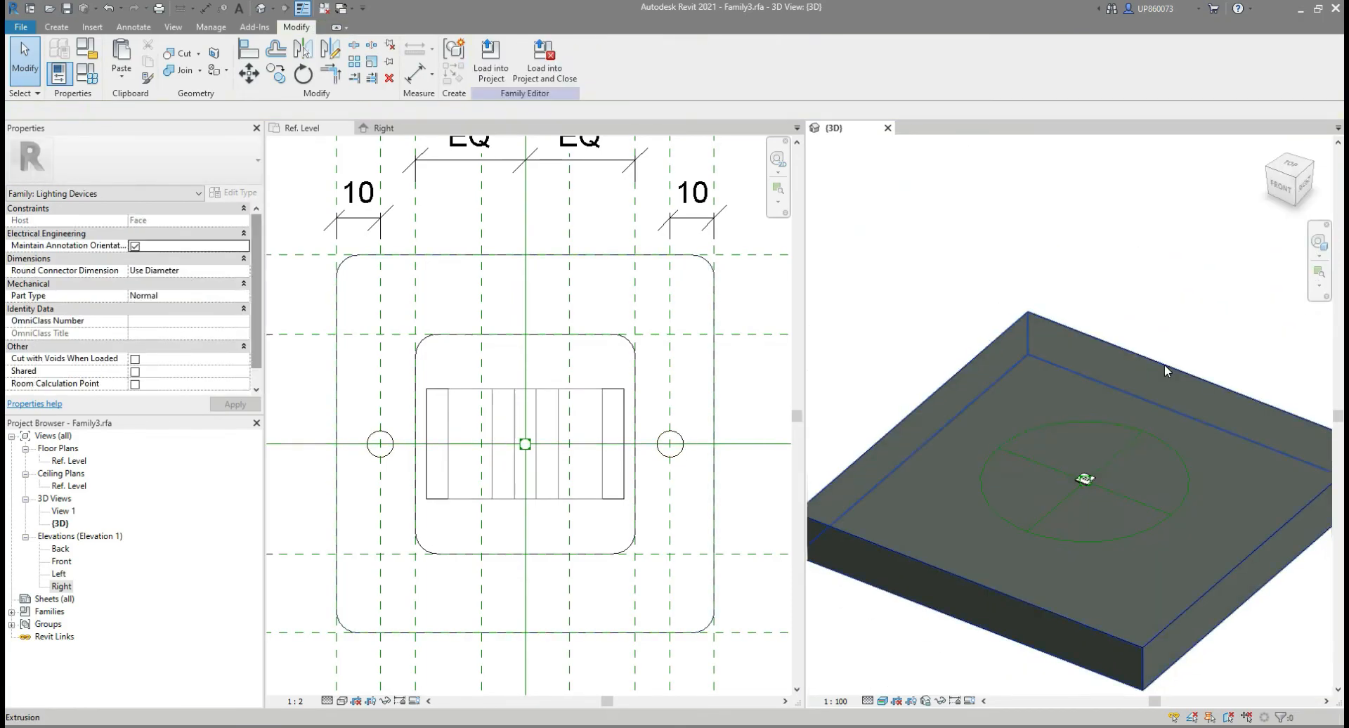
click(1164, 366)
key(h)
key(h)
scroll(1102, 492, up, 4)
scroll(1104, 492, up, 3)
shift+middle_drag(1103, 493, 1131, 267)
scroll(990, 513, up, 5)
shift+middle_drag(894, 401, 1066, 476)
scroll(1019, 471, down, 7)
scroll(1061, 471, down, 3)
scroll(1052, 478, up, 3)
Reset the temporary hiding in the 3D view and set its visual style back to Shaded.
click(942, 702)
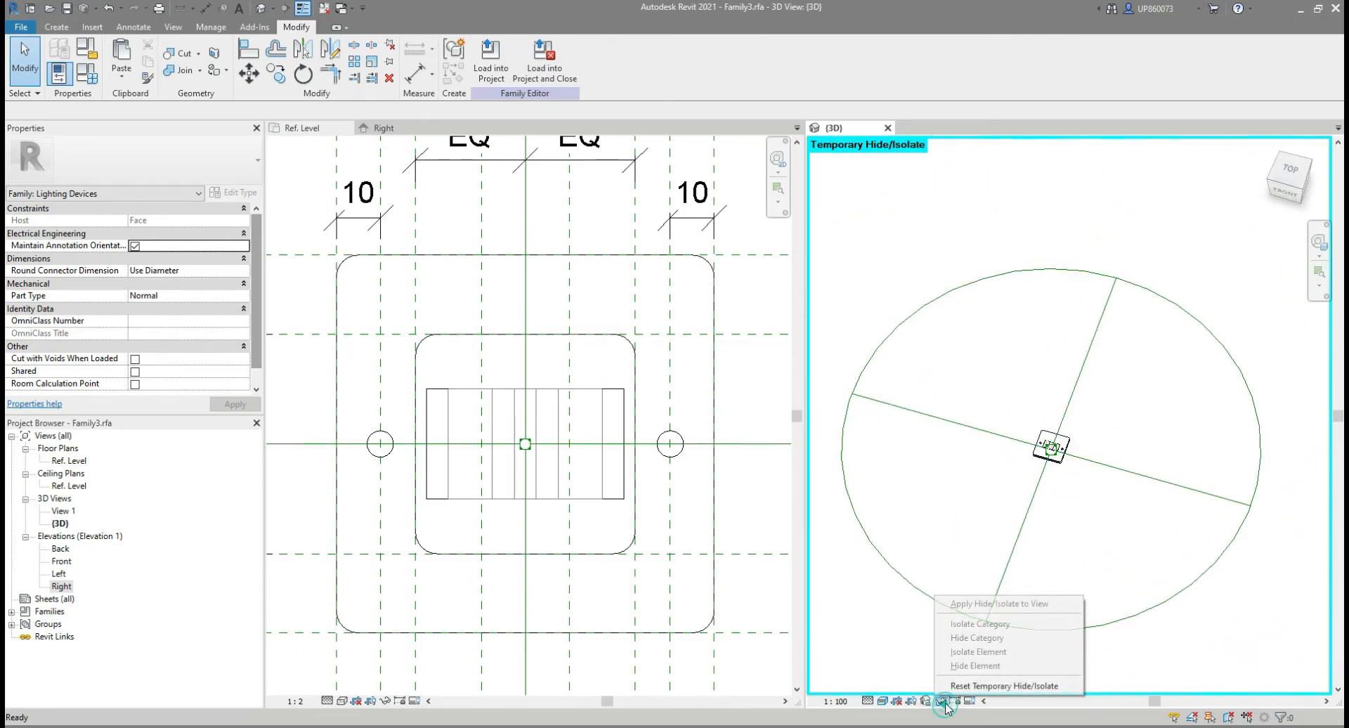
click(970, 686)
shift+middle_drag(1064, 508, 1071, 514)
click(883, 701)
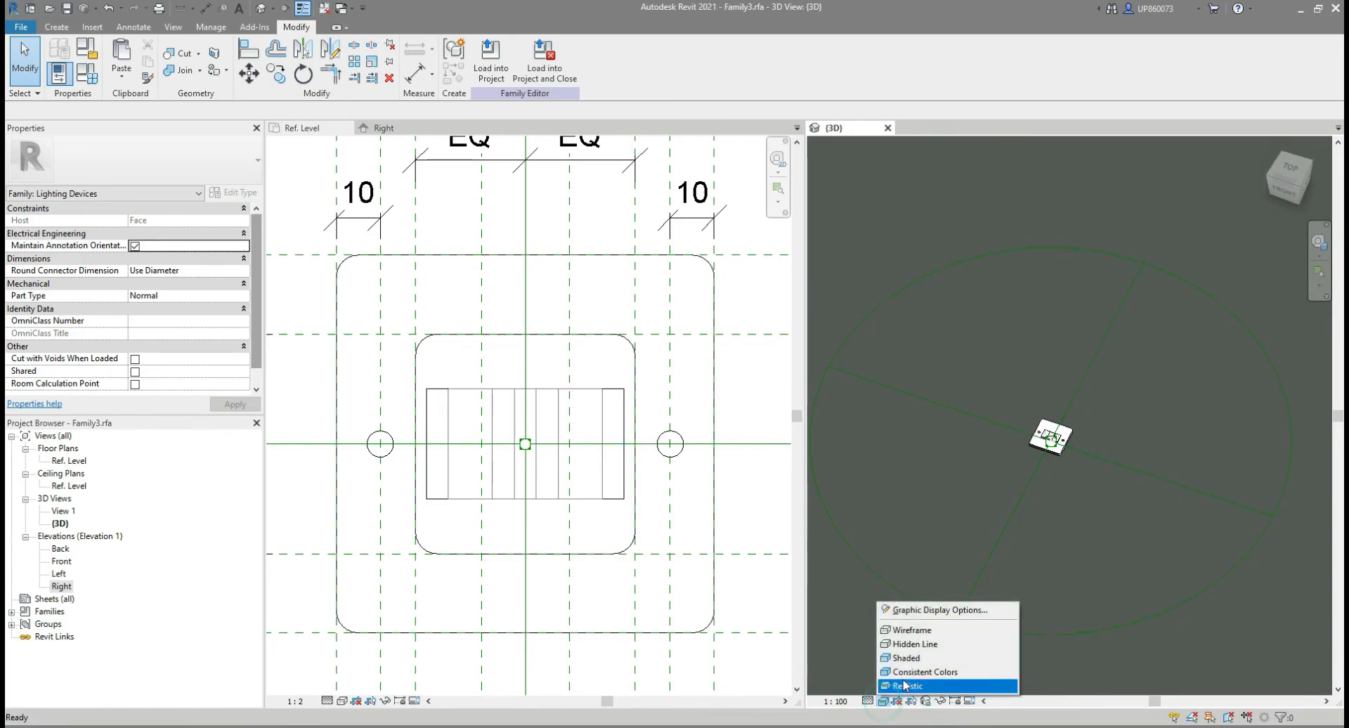
click(921, 654)
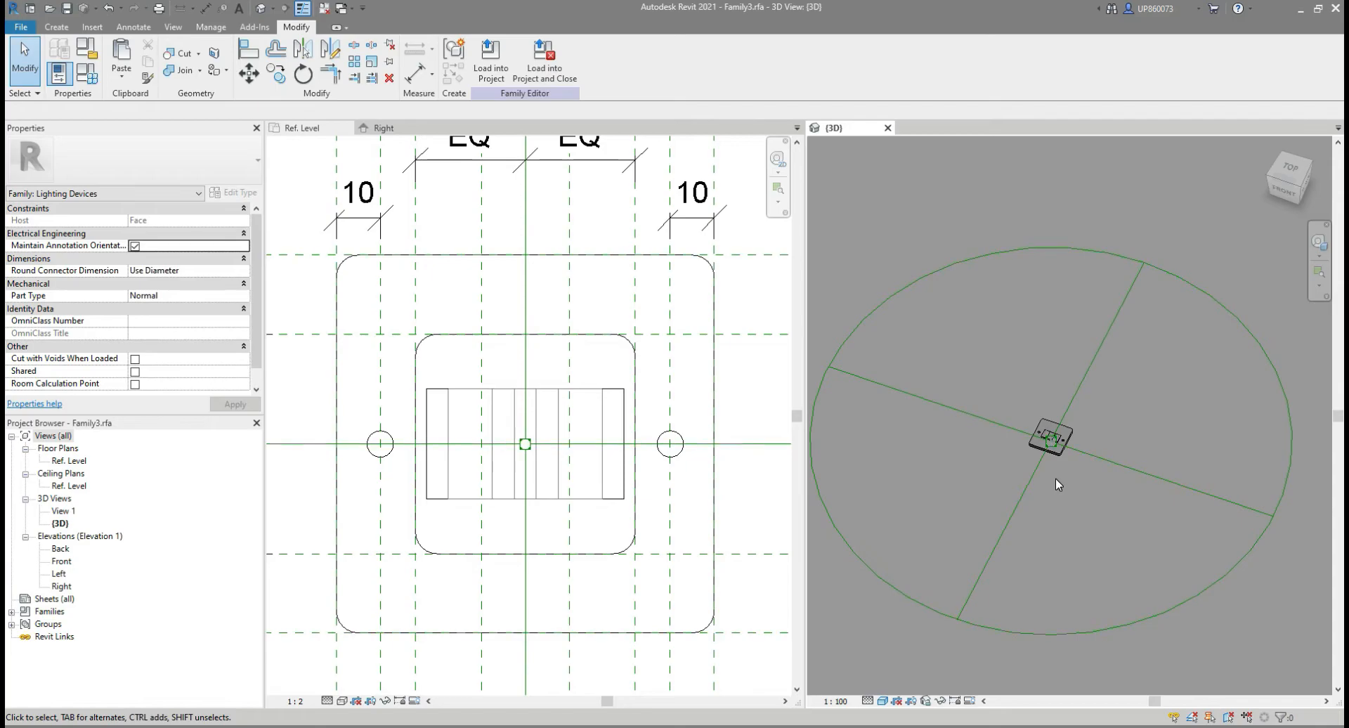
Create a new annotation symbol family from the Metric Generic Annotation.rft template.
click(21, 26)
mouse_move(51, 82)
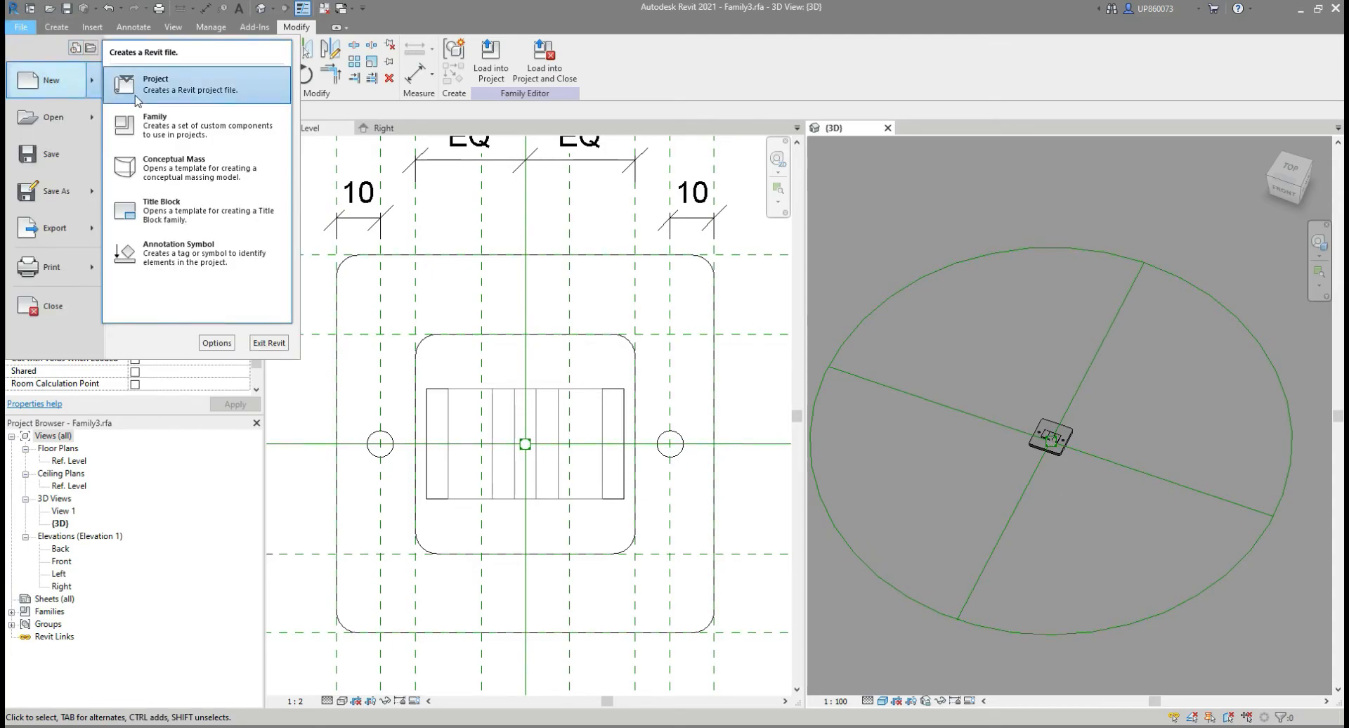
click(172, 247)
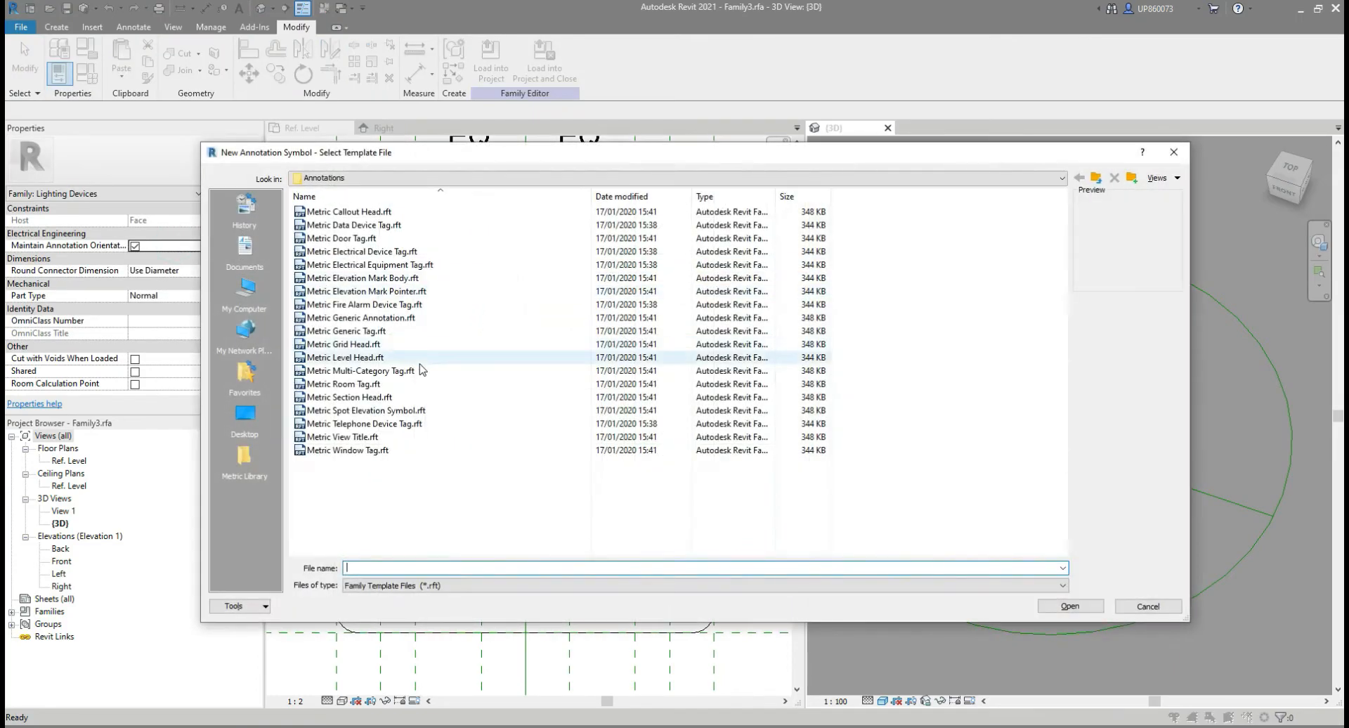
click(343, 318)
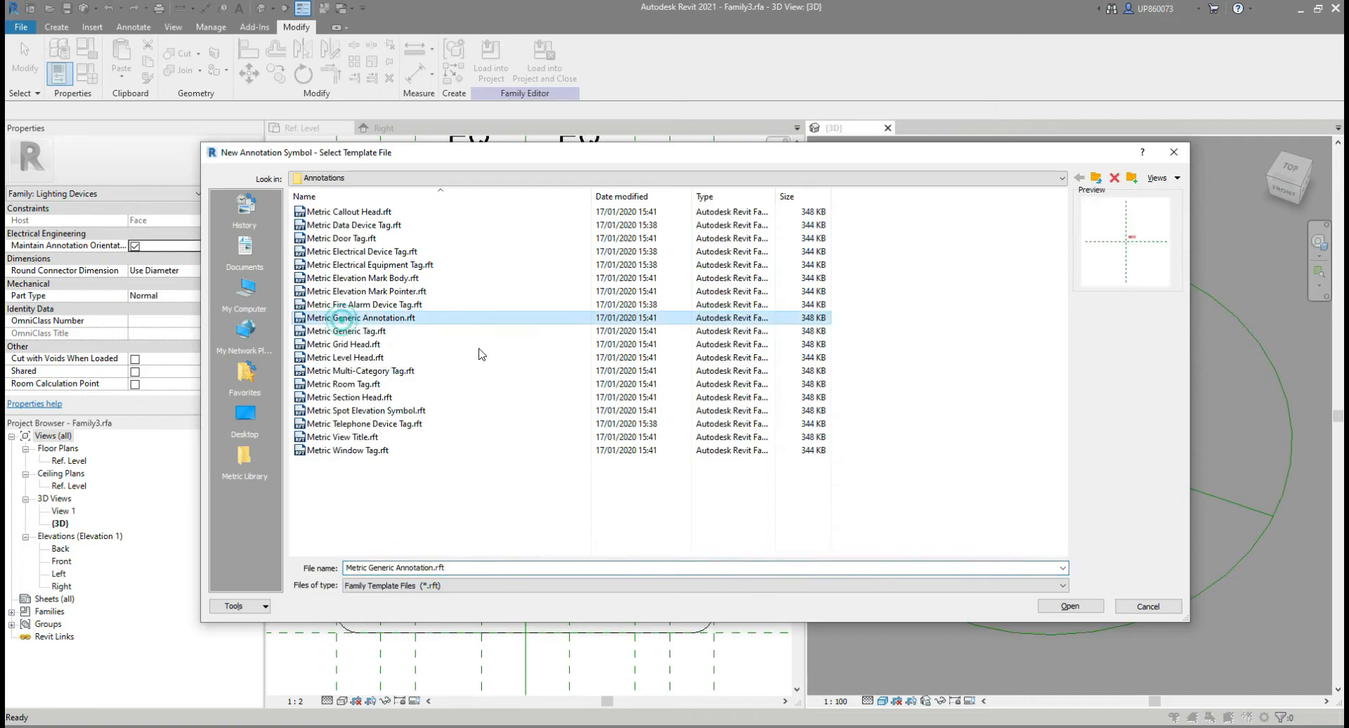
click(1067, 607)
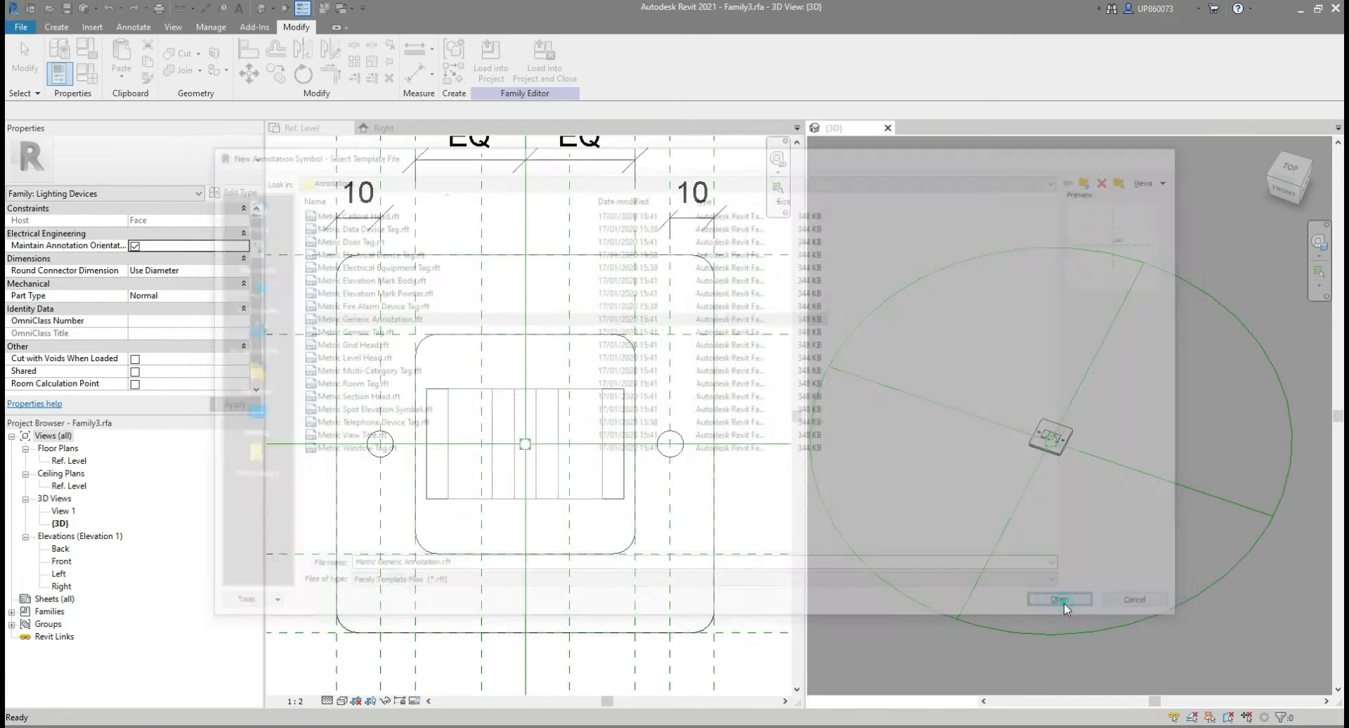
Delete the template's instruction note from the annotation sheet.
scroll(1111, 391, up, 3)
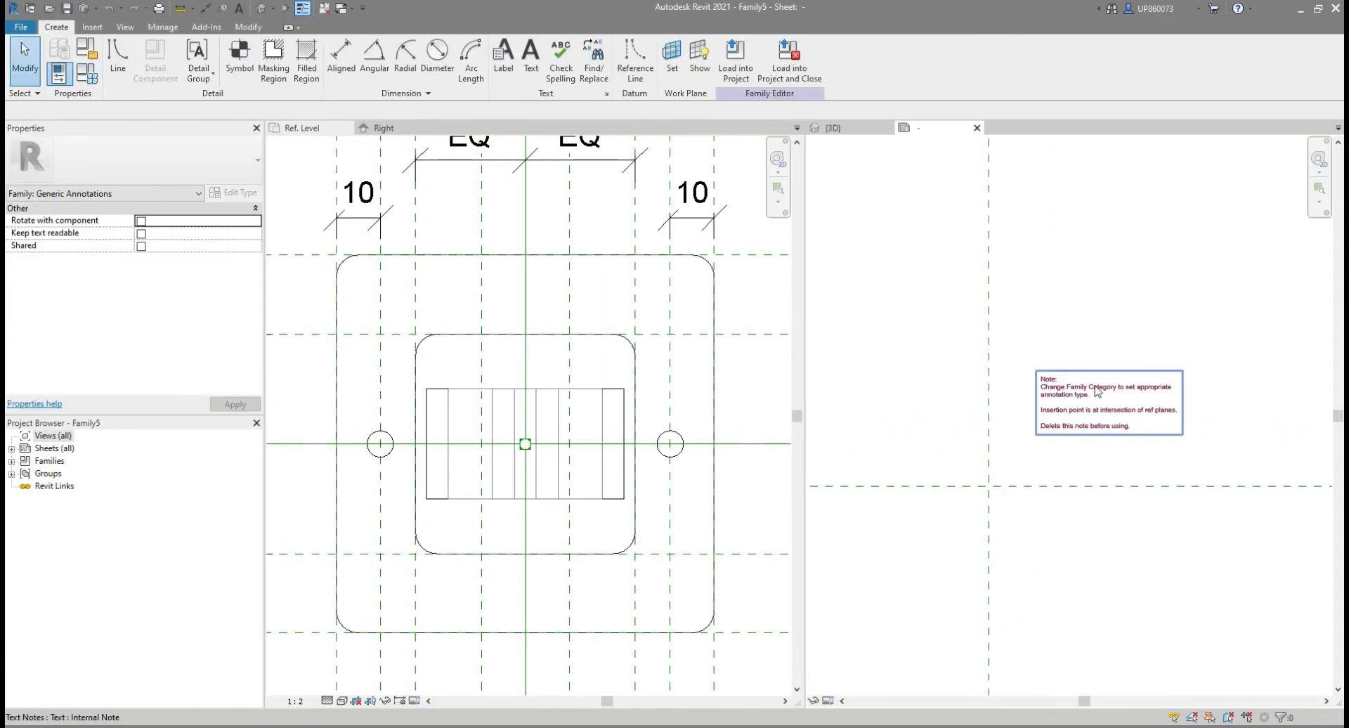
click(1075, 416)
key(Delete)
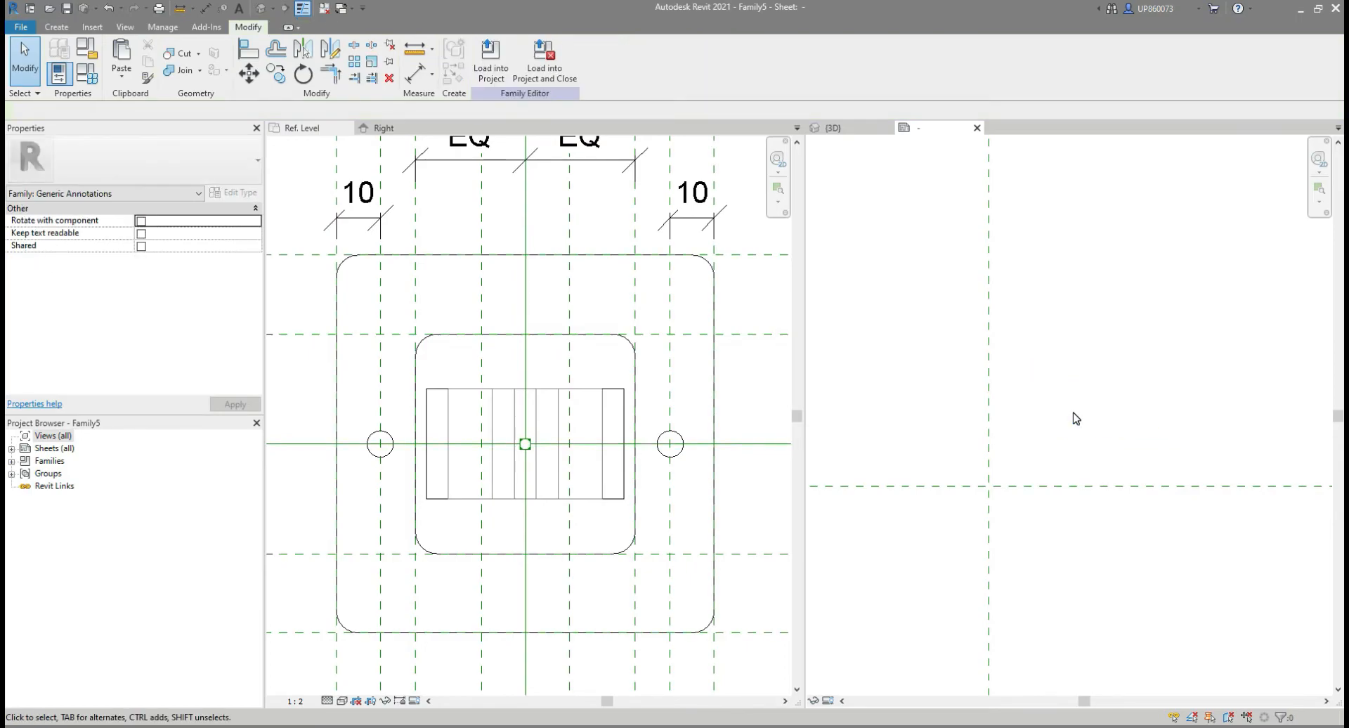
Draw a circle line with a fixed radius of 1.0 centred on the intersection of the two reference planes.
click(59, 27)
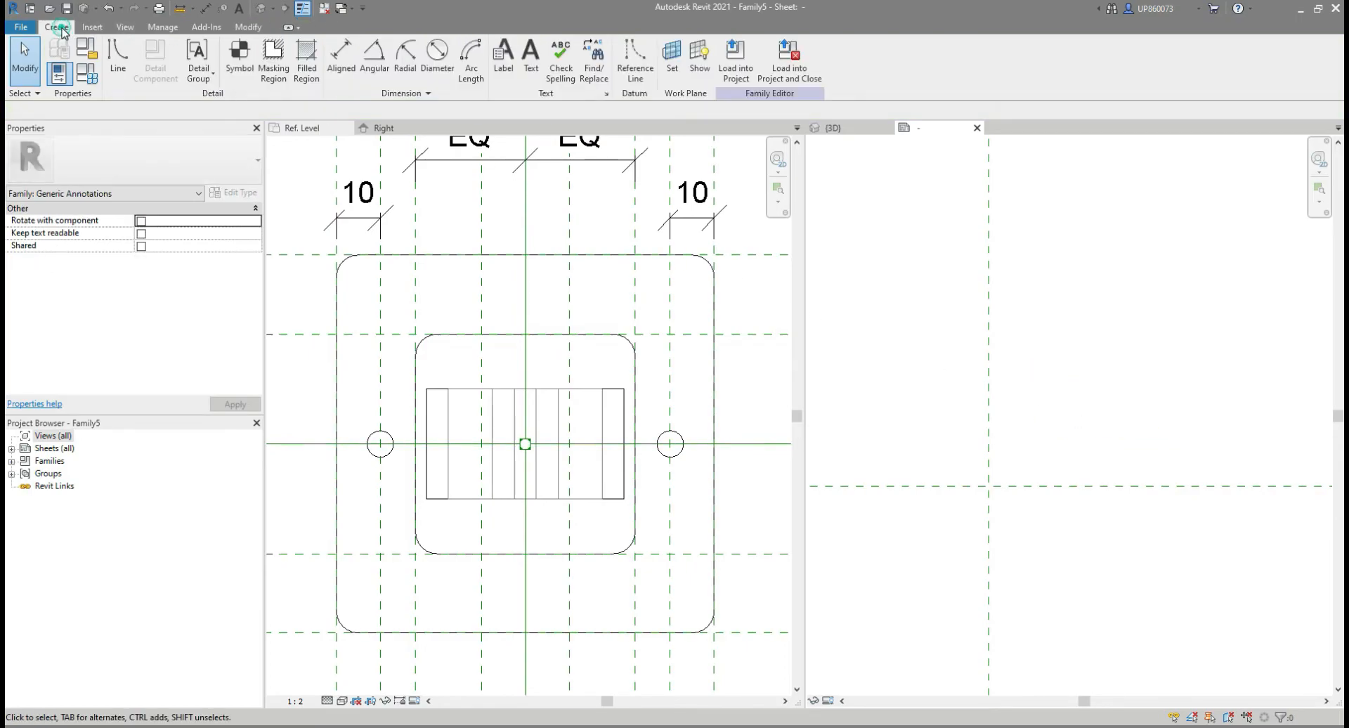
click(117, 58)
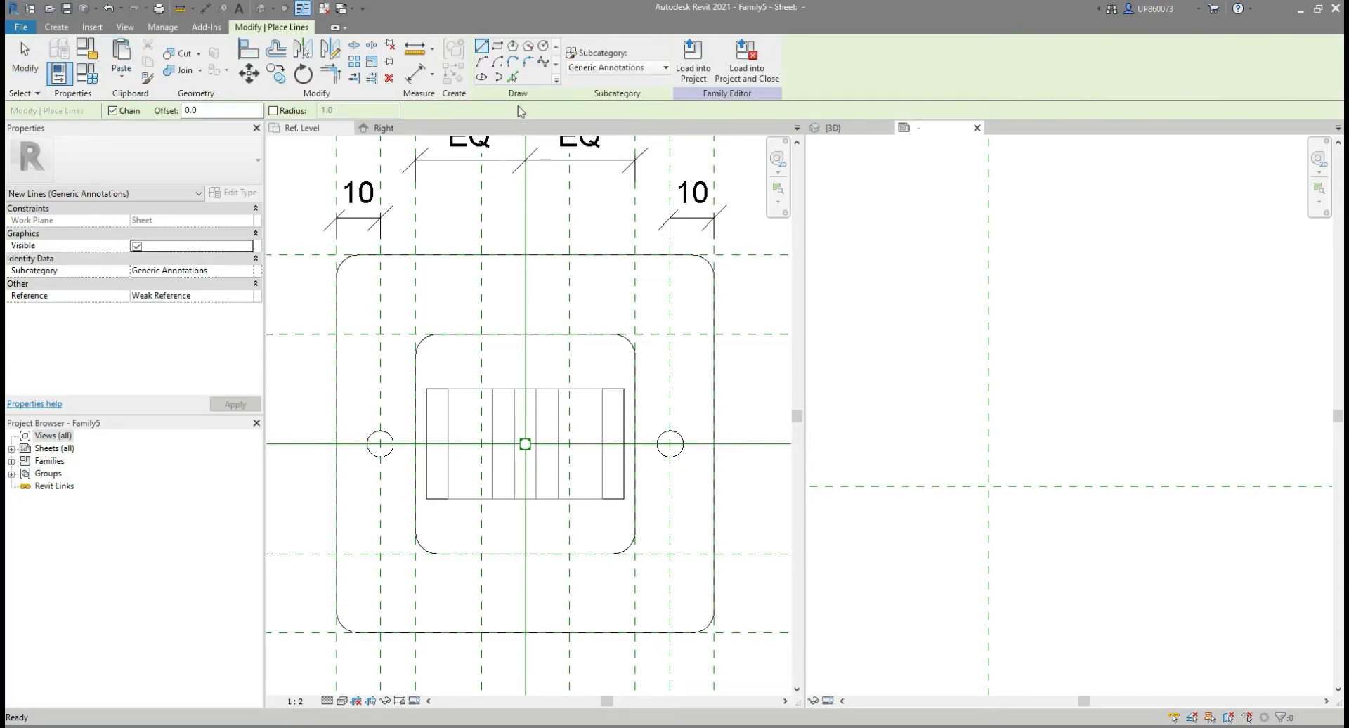
click(543, 46)
click(274, 111)
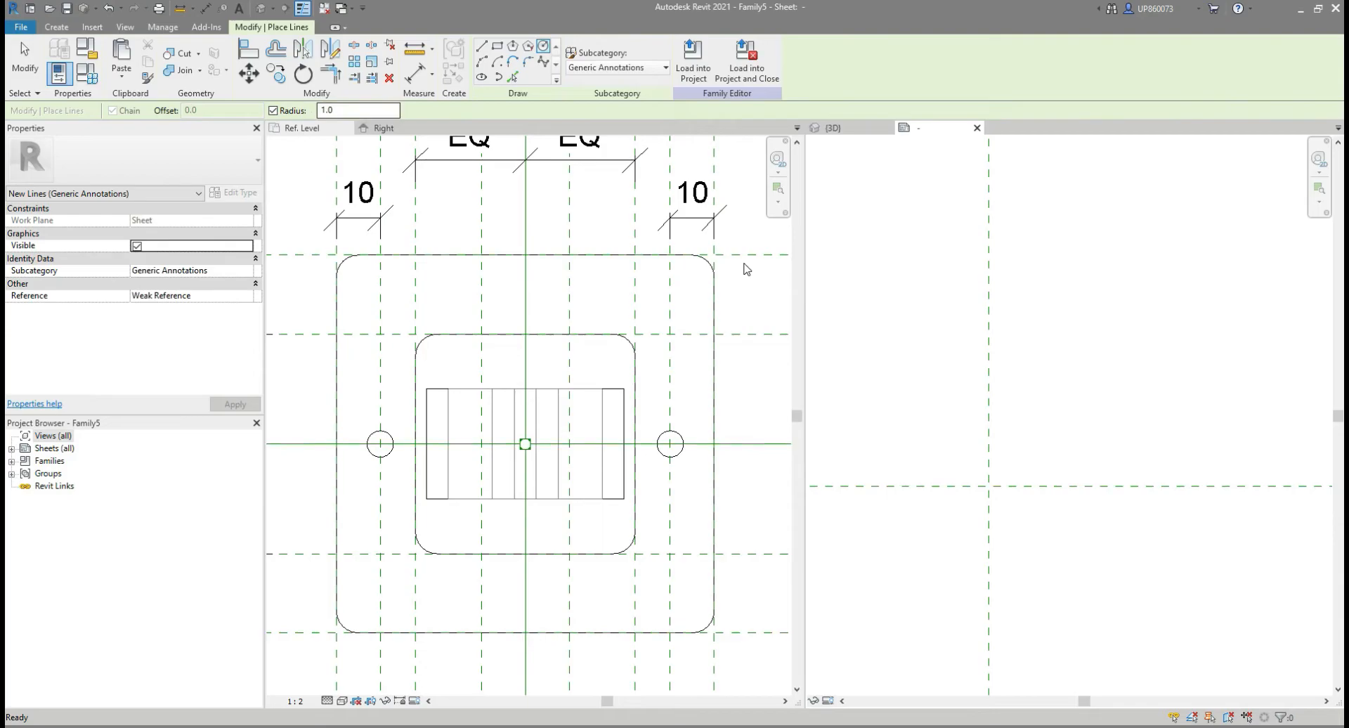
scroll(1035, 432, up, 4)
middle_drag(977, 548, 1015, 511)
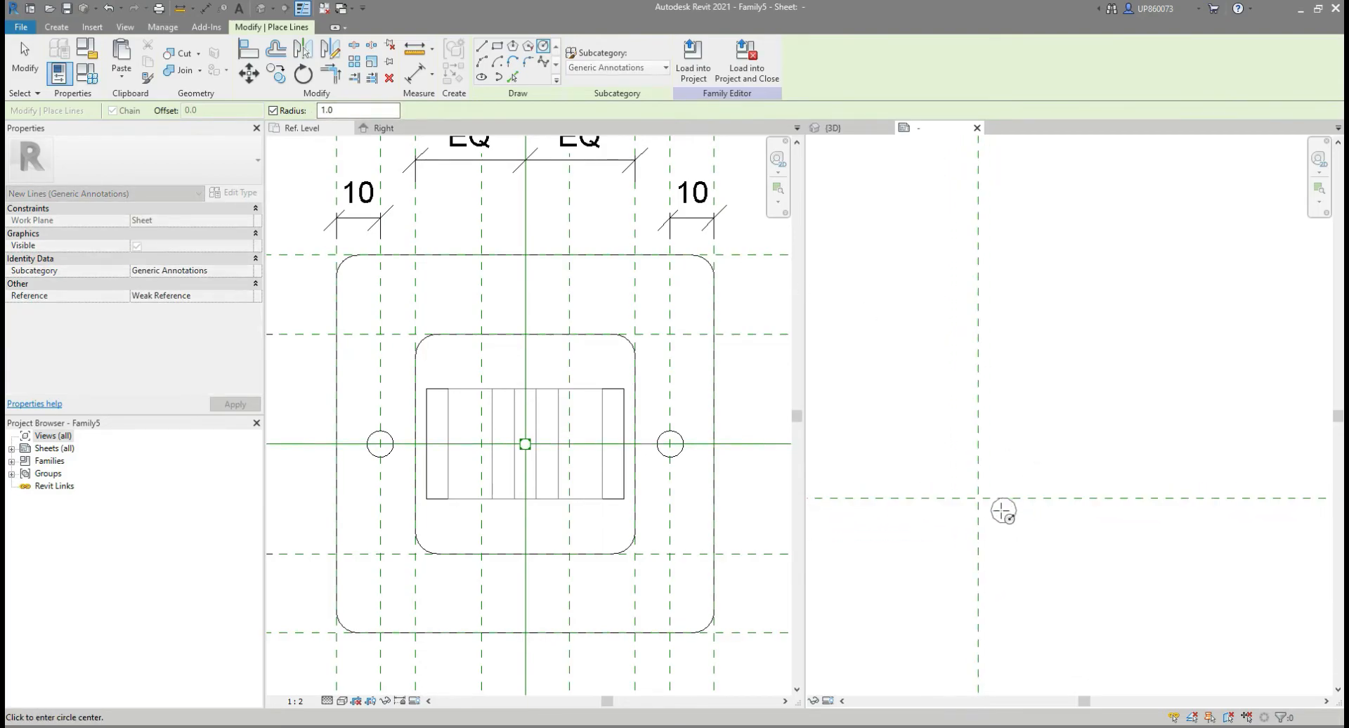
click(979, 498)
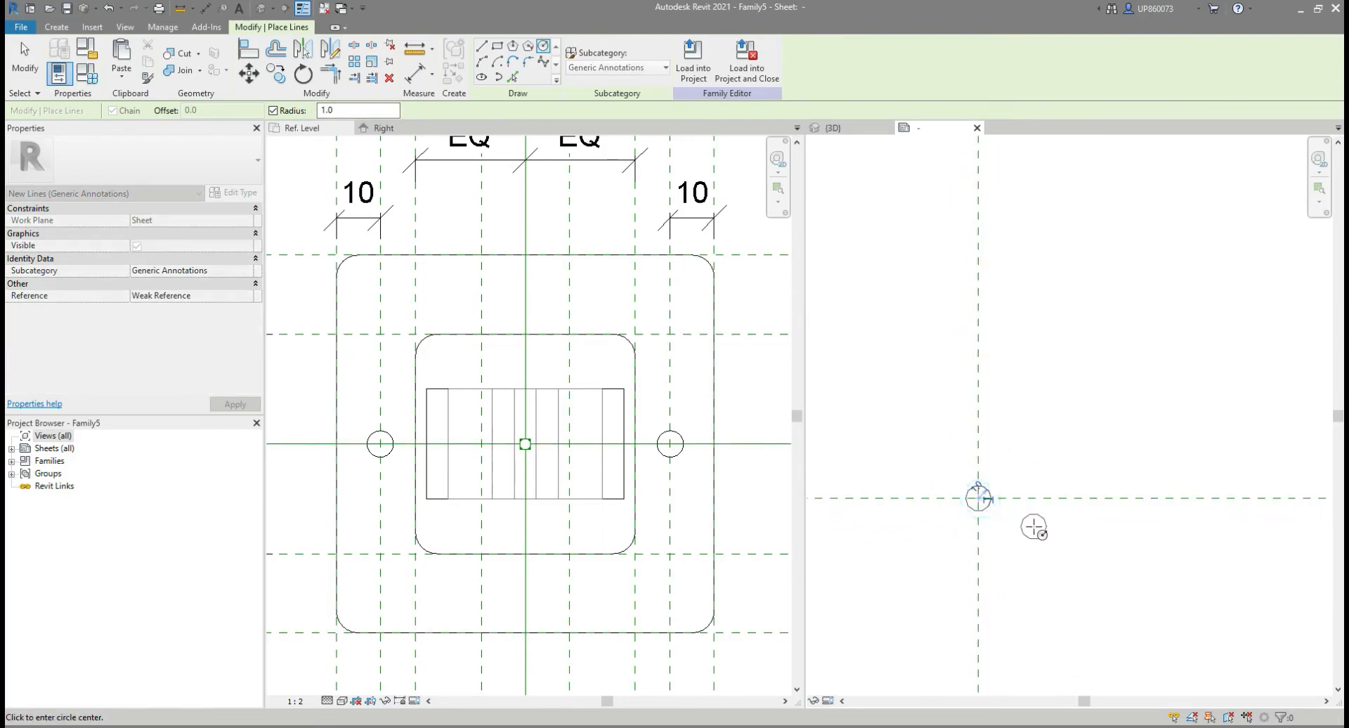
key(Escape)
key(Escape)
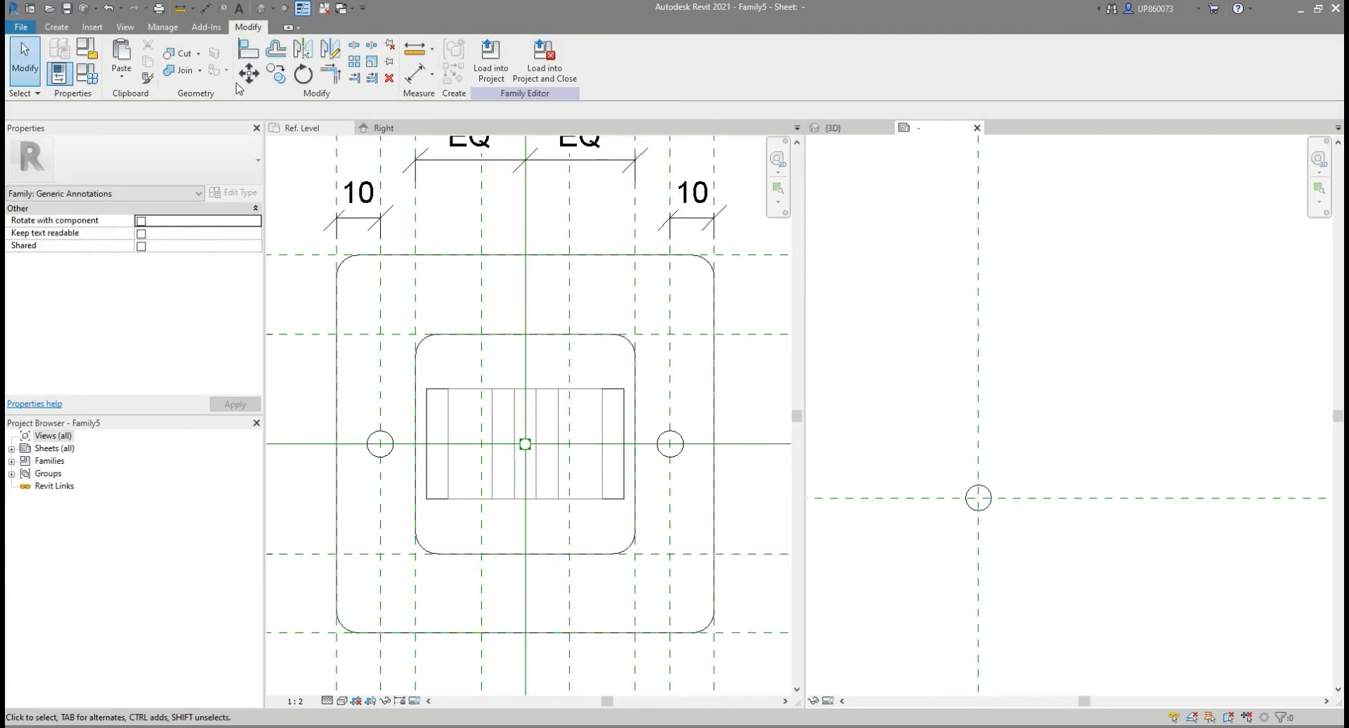
Create a circular filled region with a fixed radius of 1.0 centred on the intersection of the reference planes, matching the existing circle.
click(56, 26)
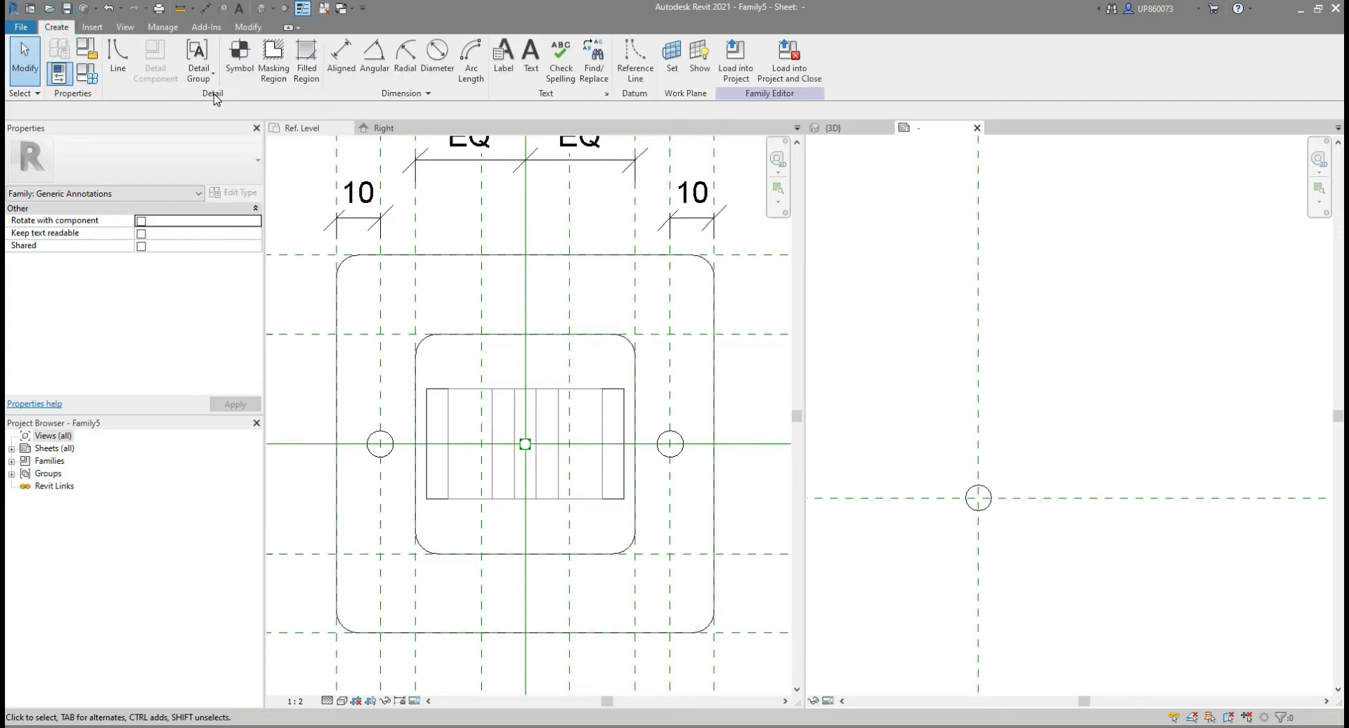
click(307, 60)
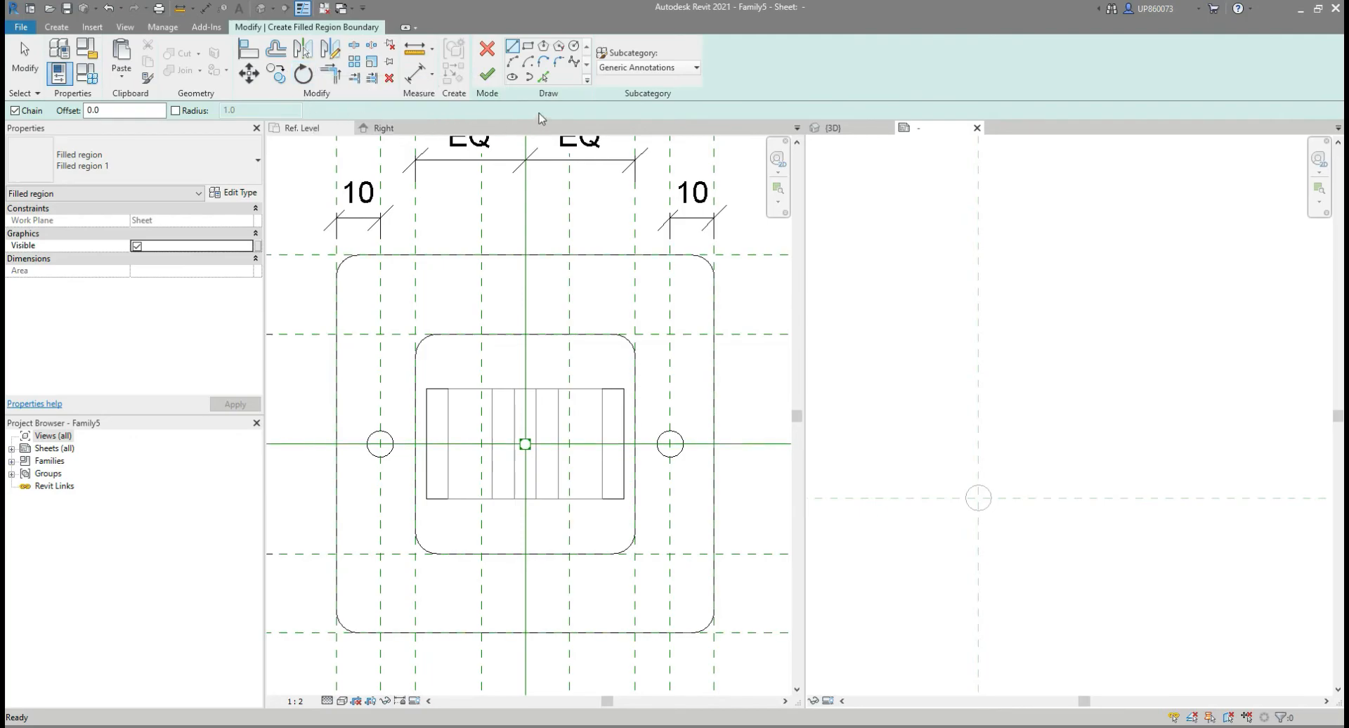
click(574, 49)
click(175, 112)
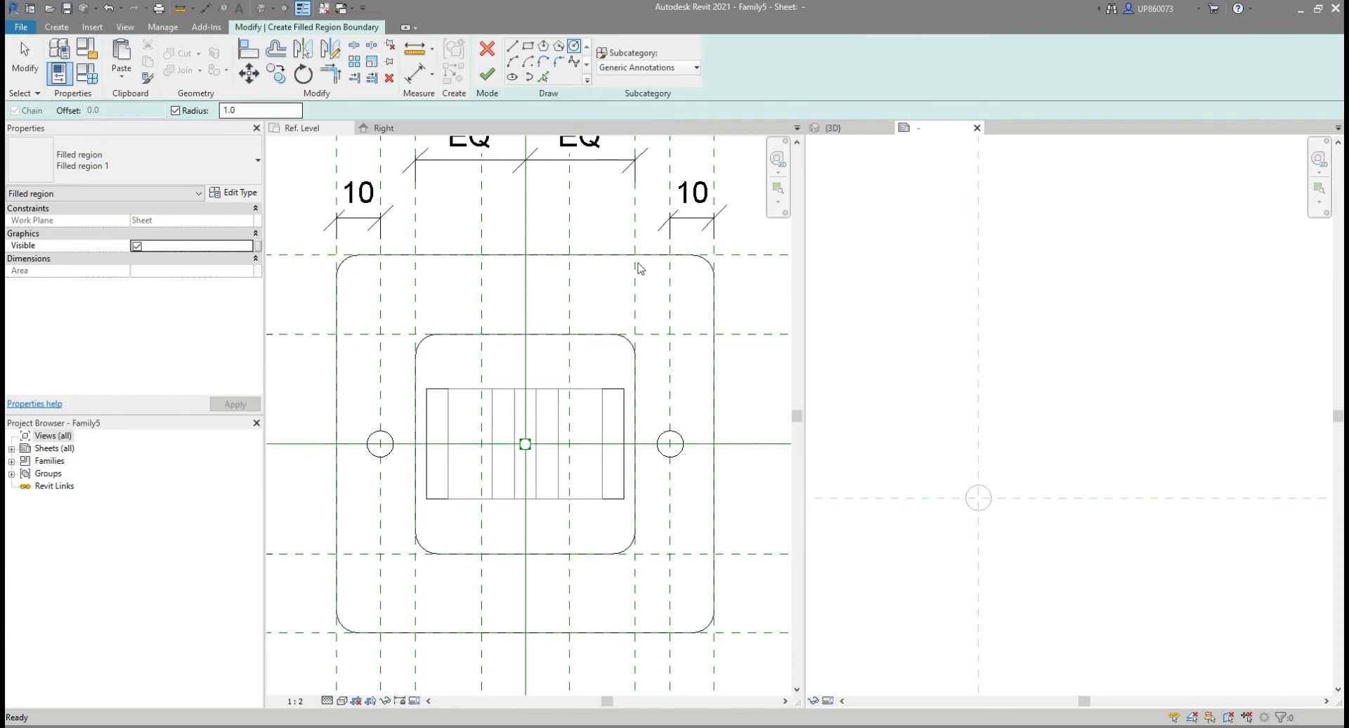
scroll(998, 481, up, 4)
middle_drag(1038, 476, 1096, 402)
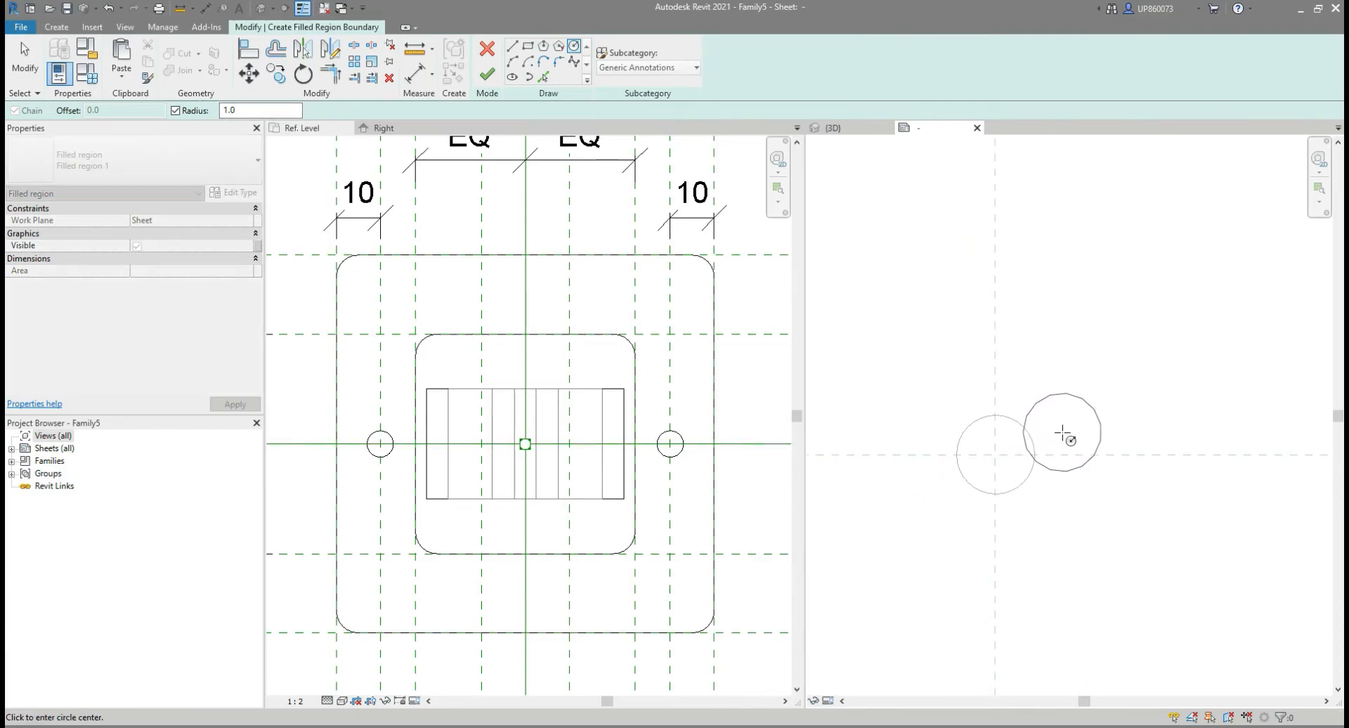
click(1035, 457)
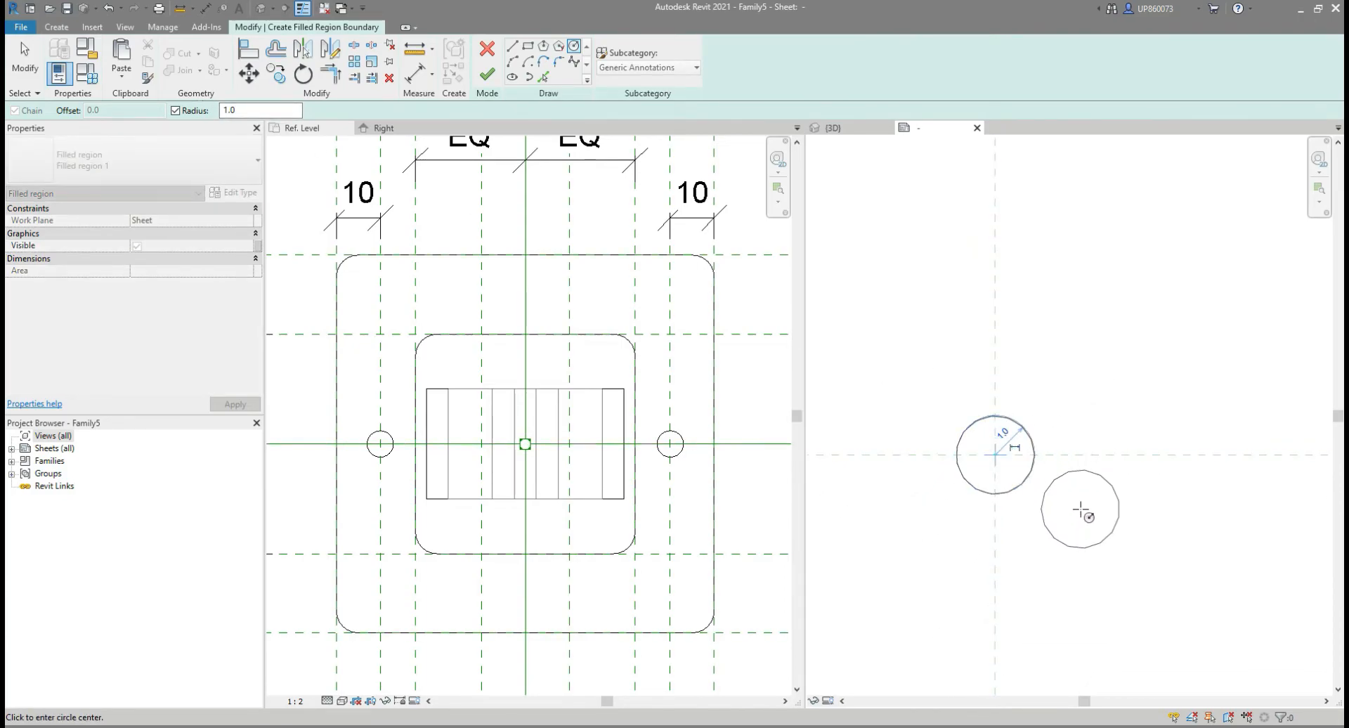
key(Escape)
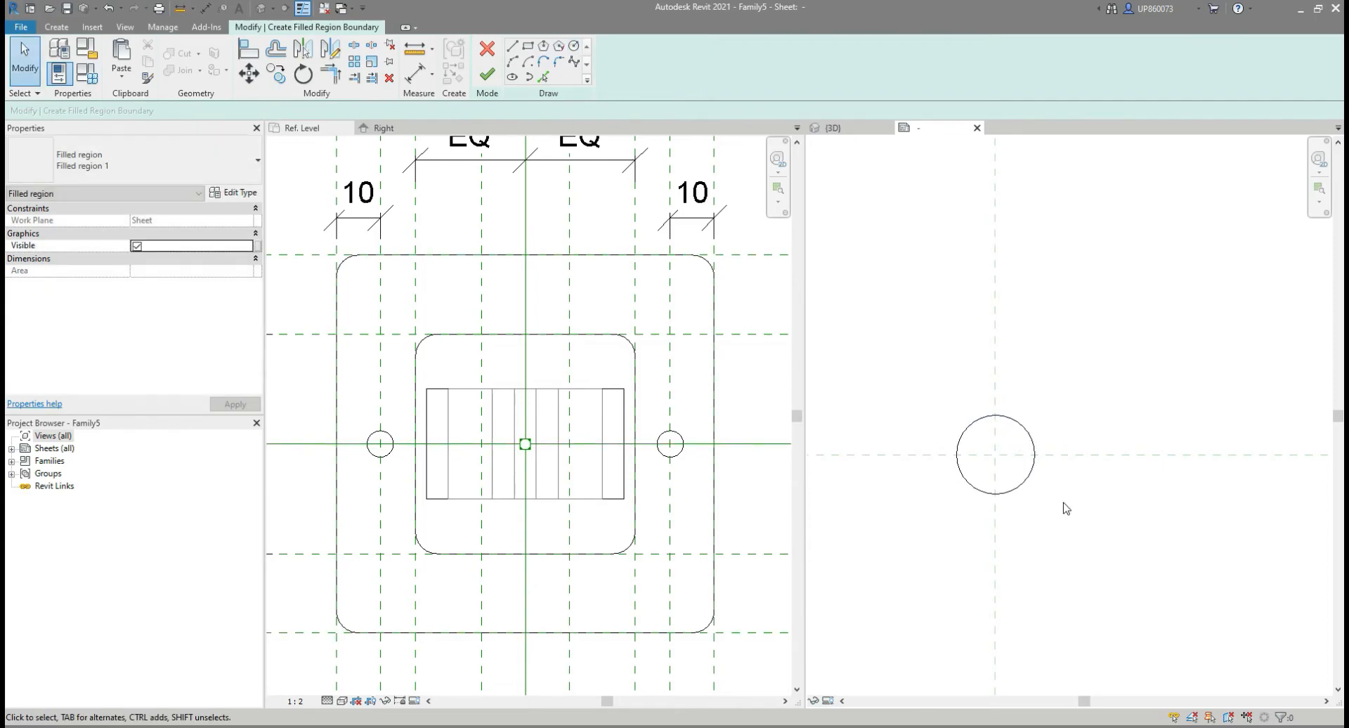
click(487, 74)
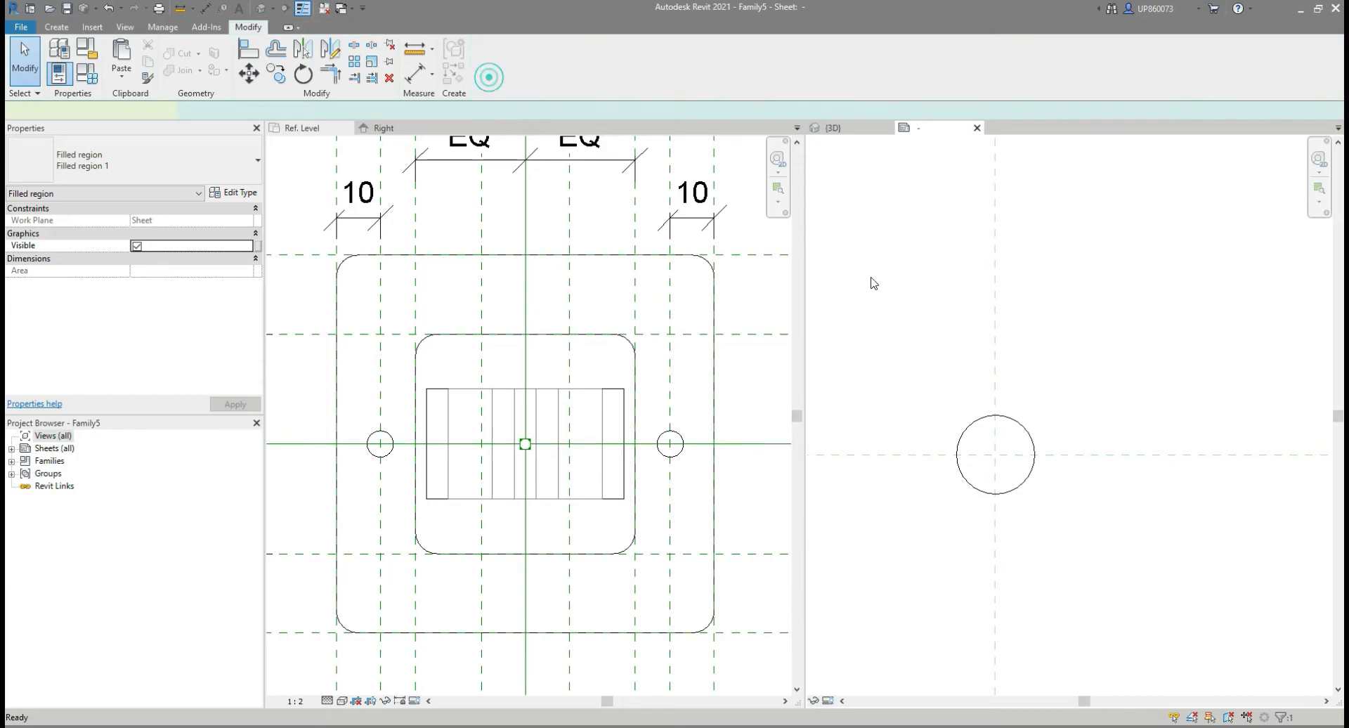
click(1123, 379)
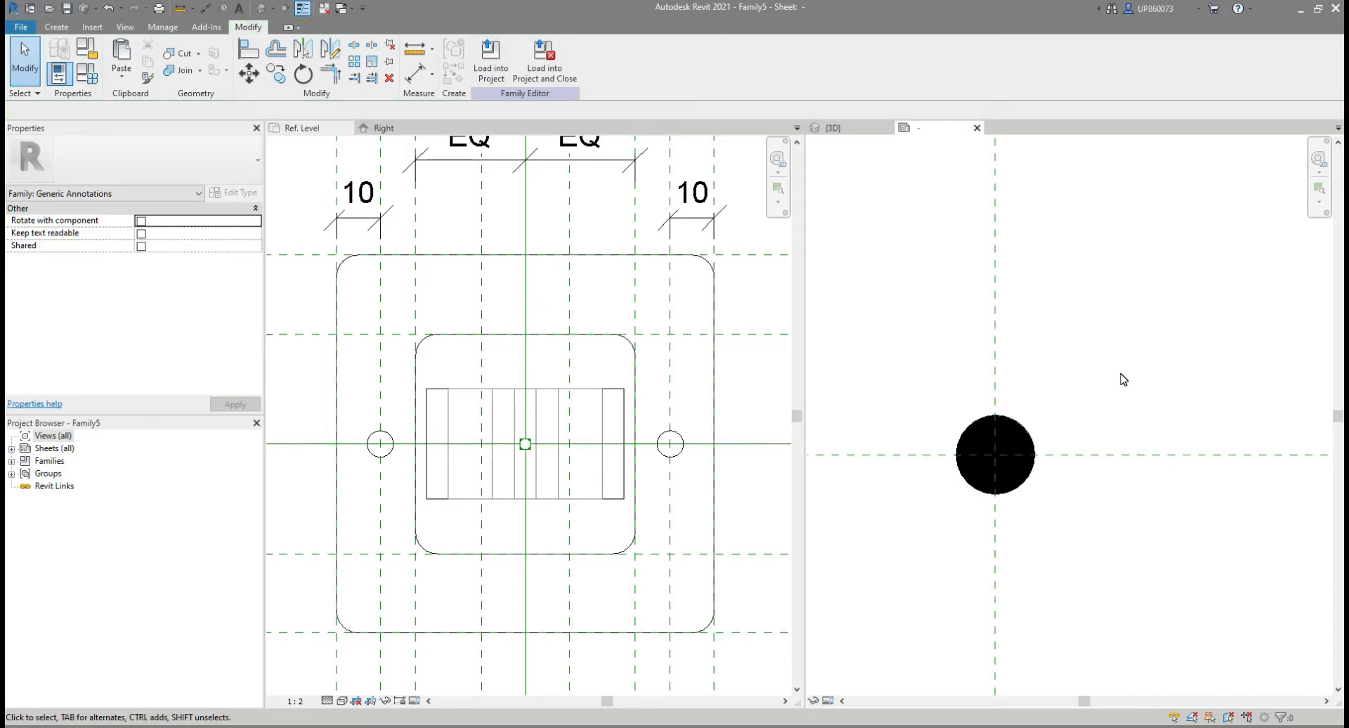
Draw a line 4.5 long from the circle's centre, rising to the right at 60° from the horizontal.
click(56, 26)
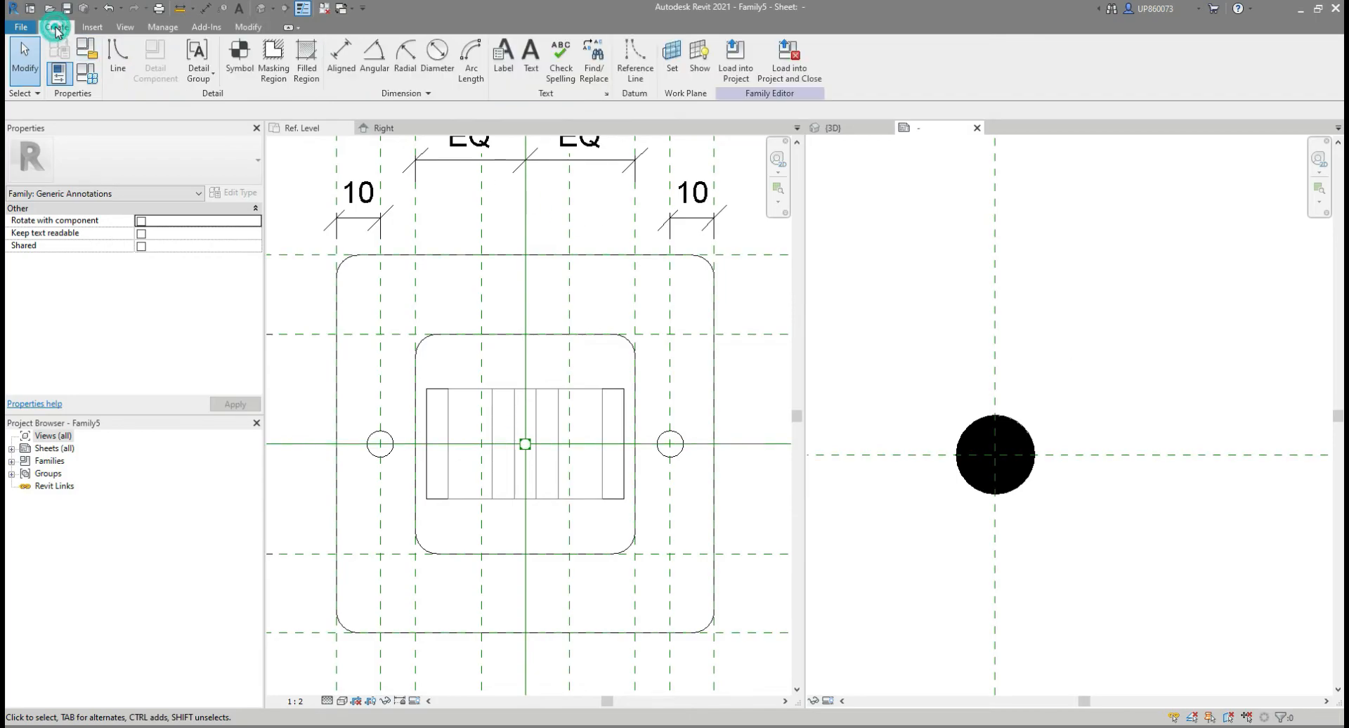
click(115, 62)
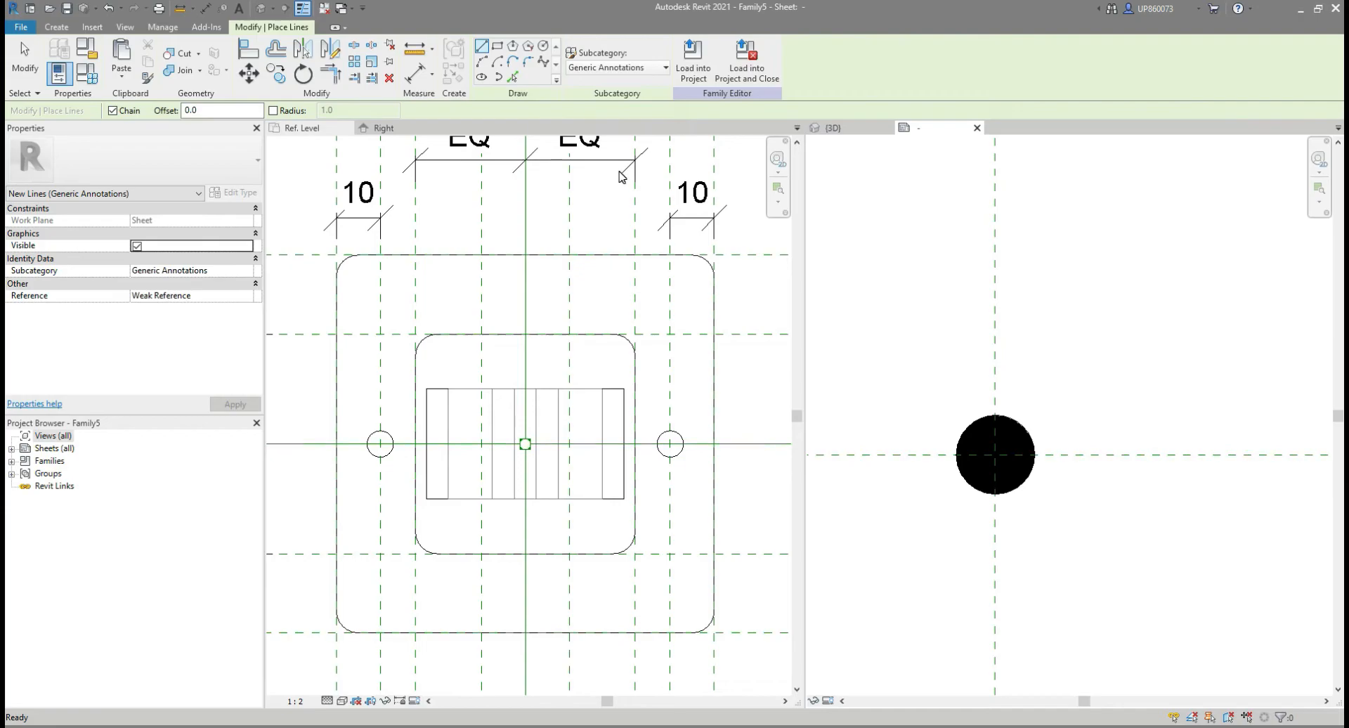
click(995, 455)
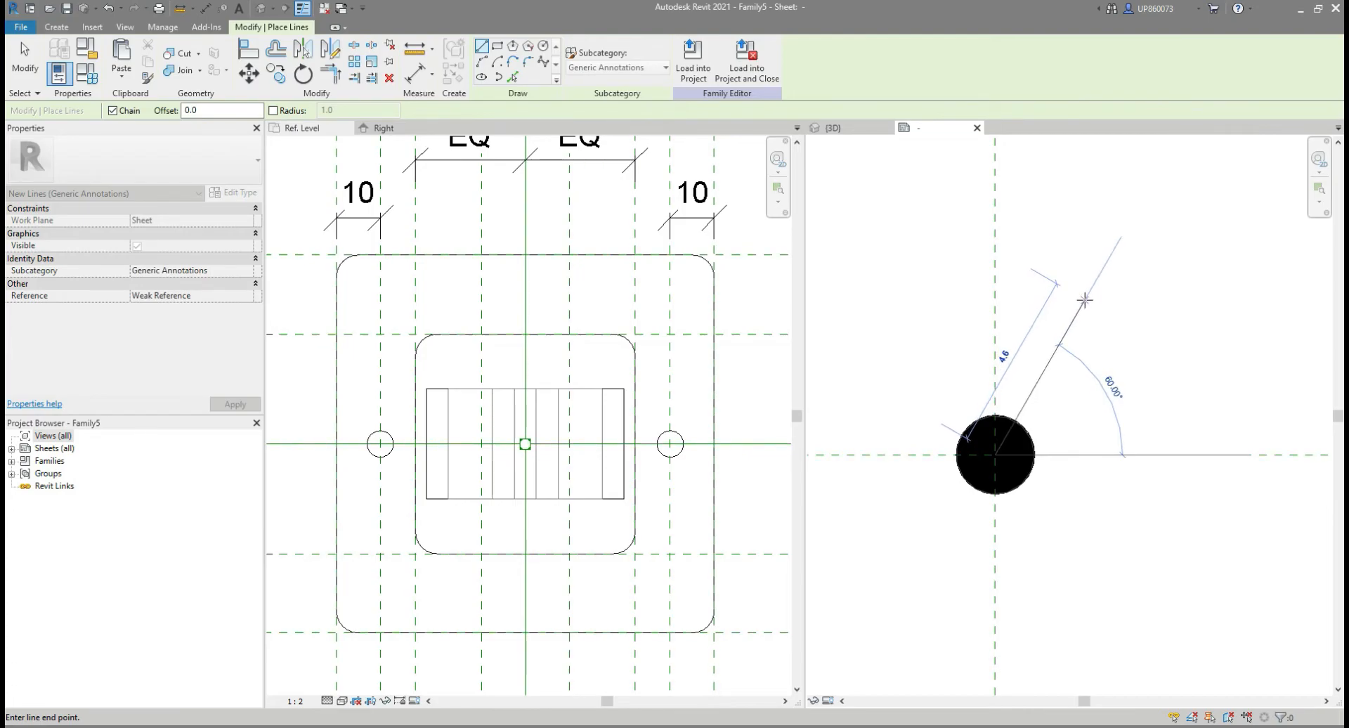
text(4.5)
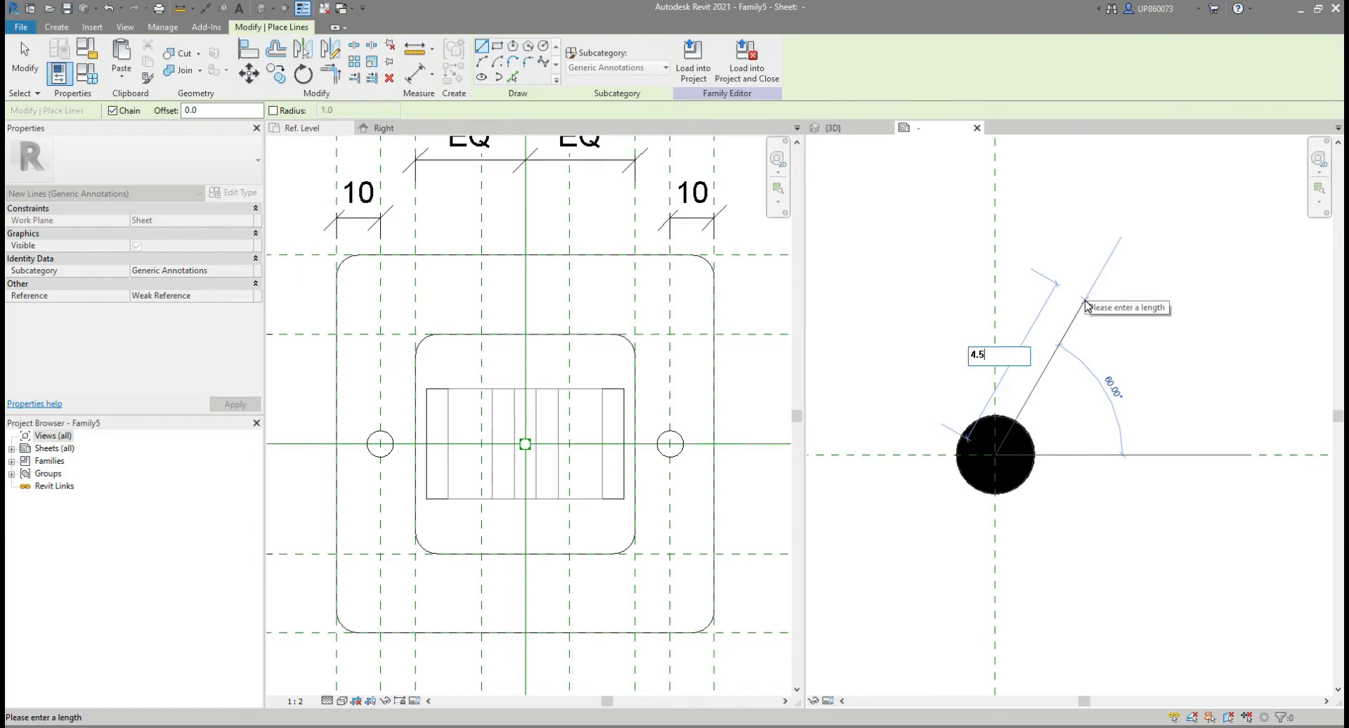
key(Return)
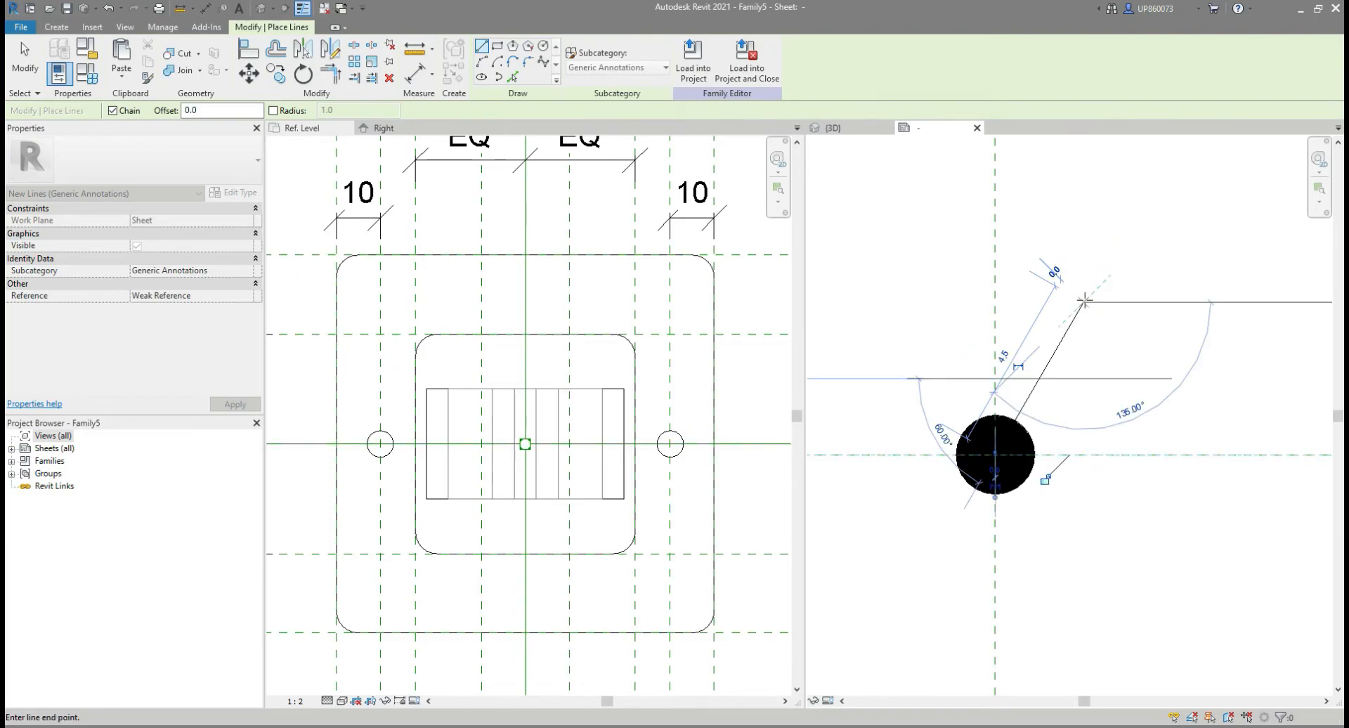
key(Escape)
key(Escape)
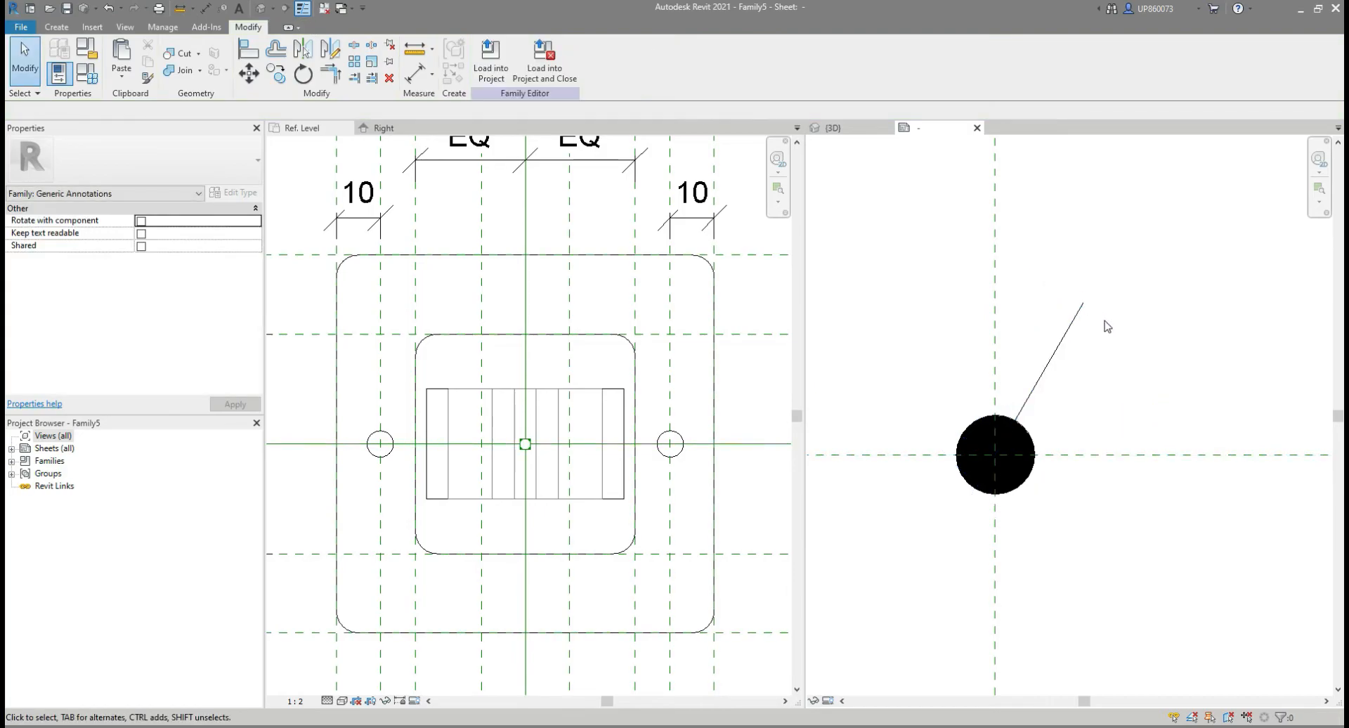
Enable Rotate with component and Keep text readable for the annotation family and apply the settings.
click(140, 221)
click(141, 234)
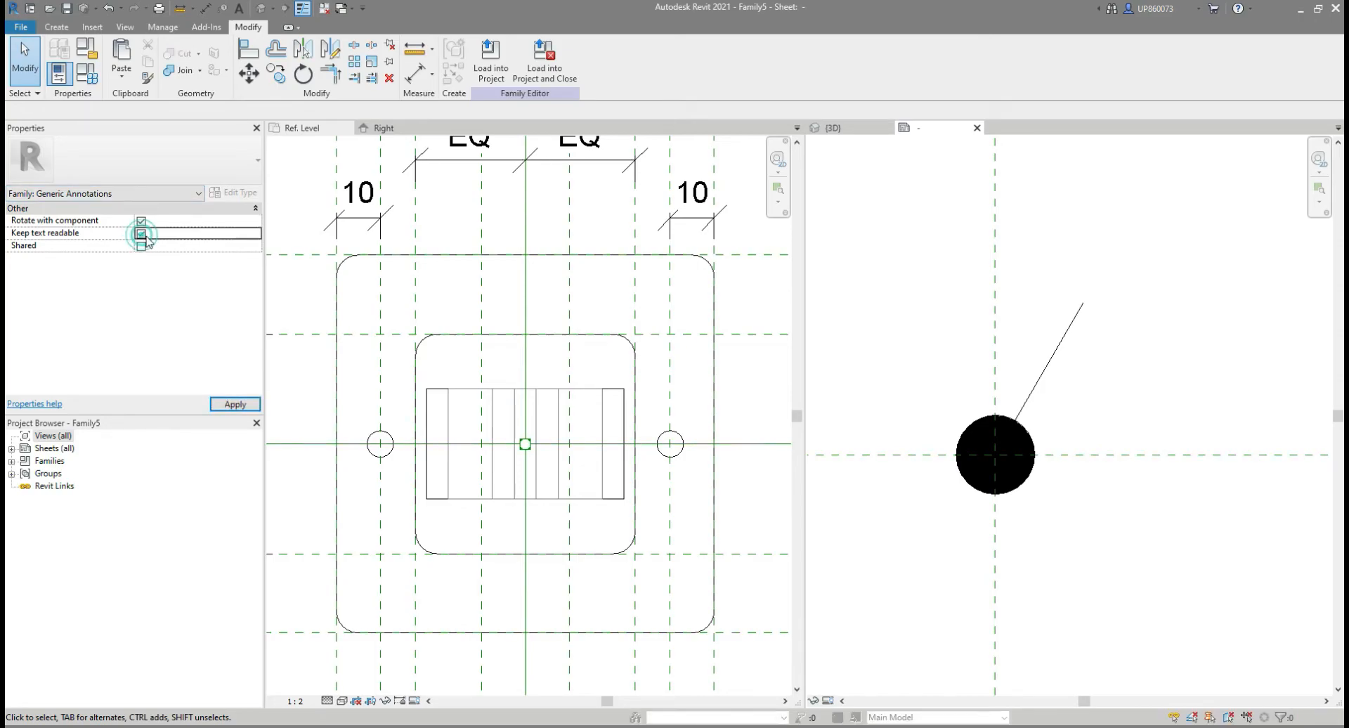
click(235, 404)
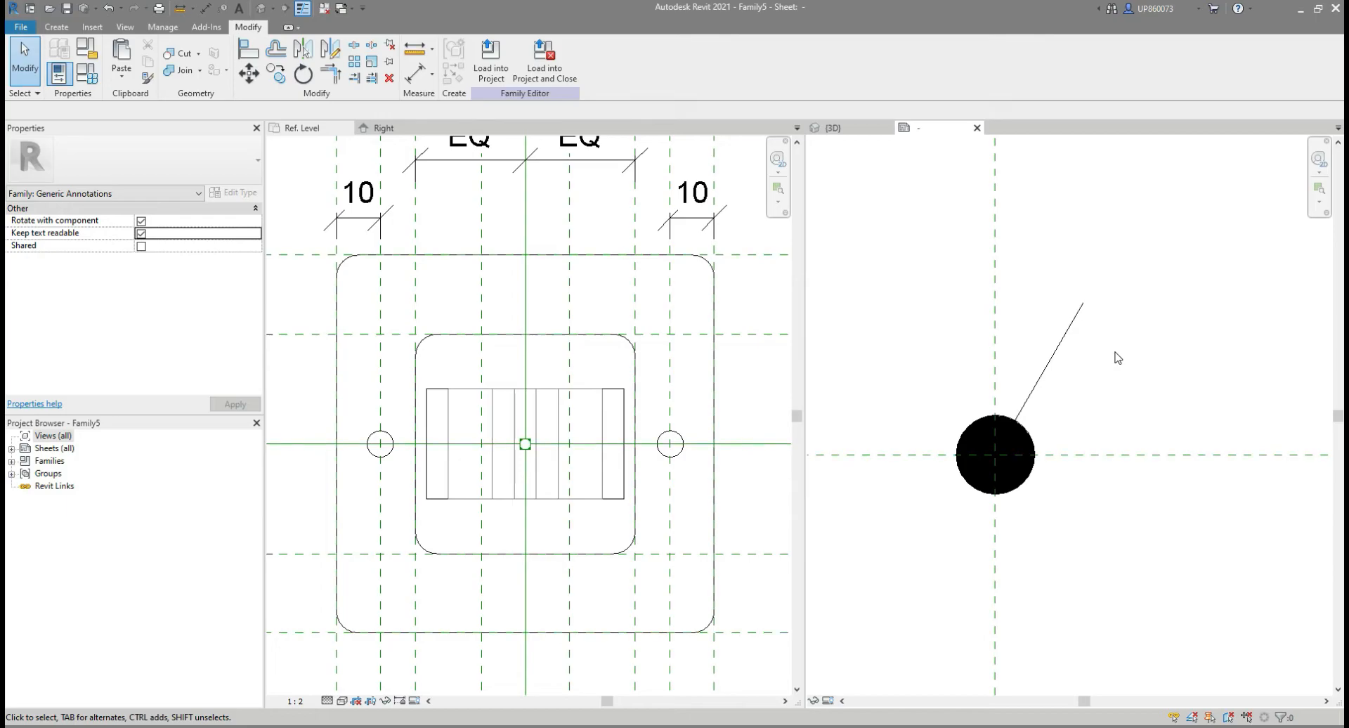
Duplicate the 3mm text type as 2mm (0.8 width), with a text size of 2 mm and a width factor of 0.8.
click(56, 27)
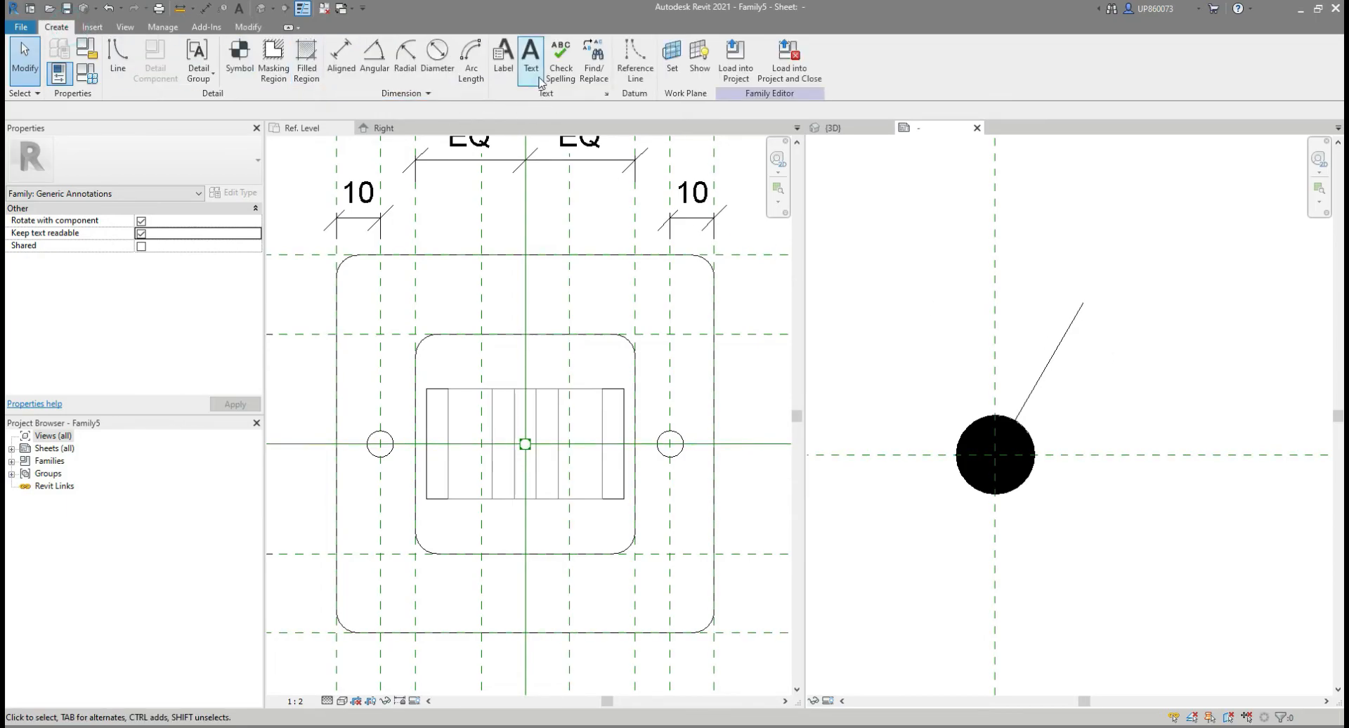
click(532, 56)
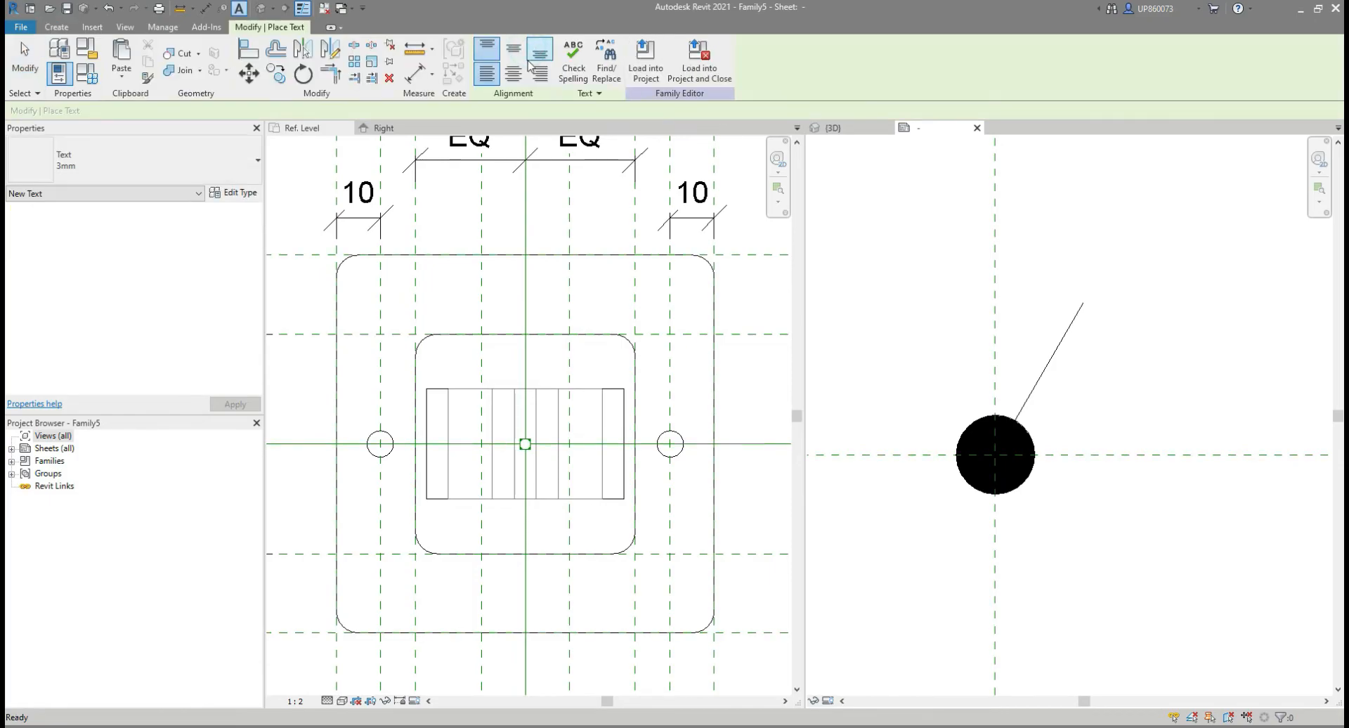
click(234, 193)
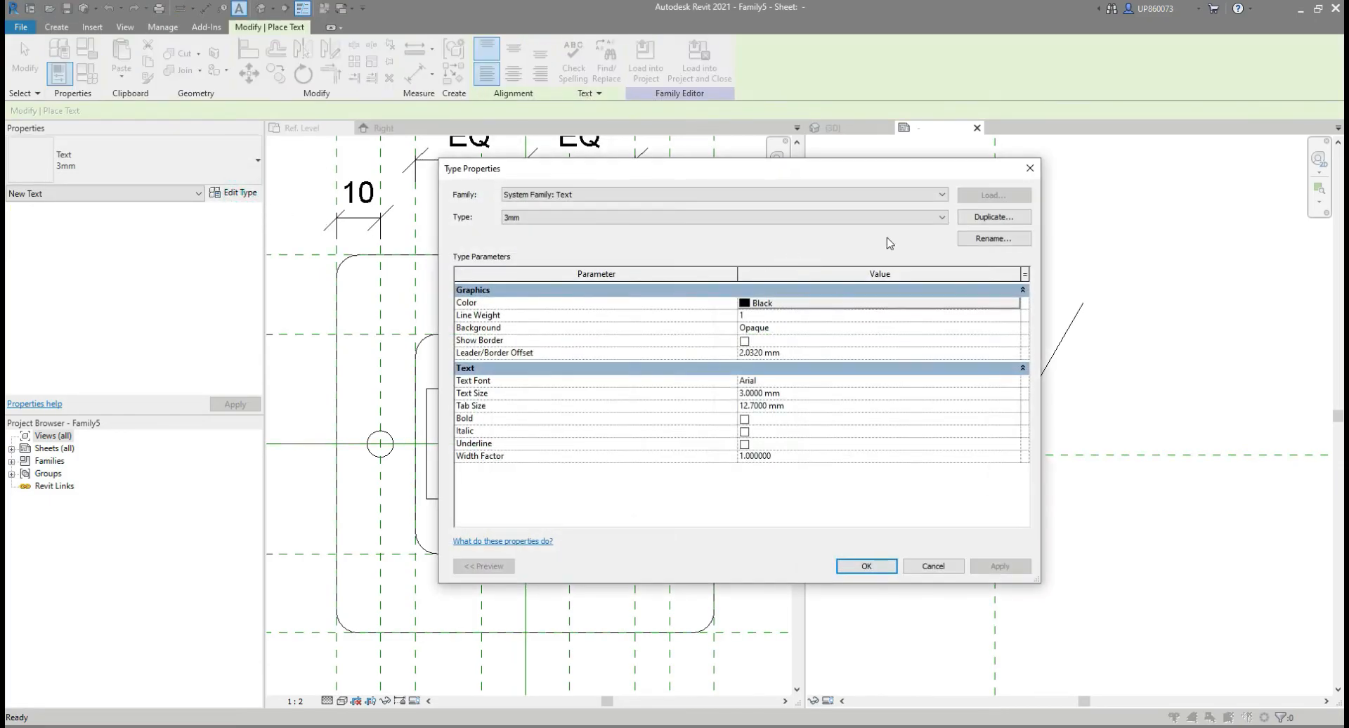
click(994, 217)
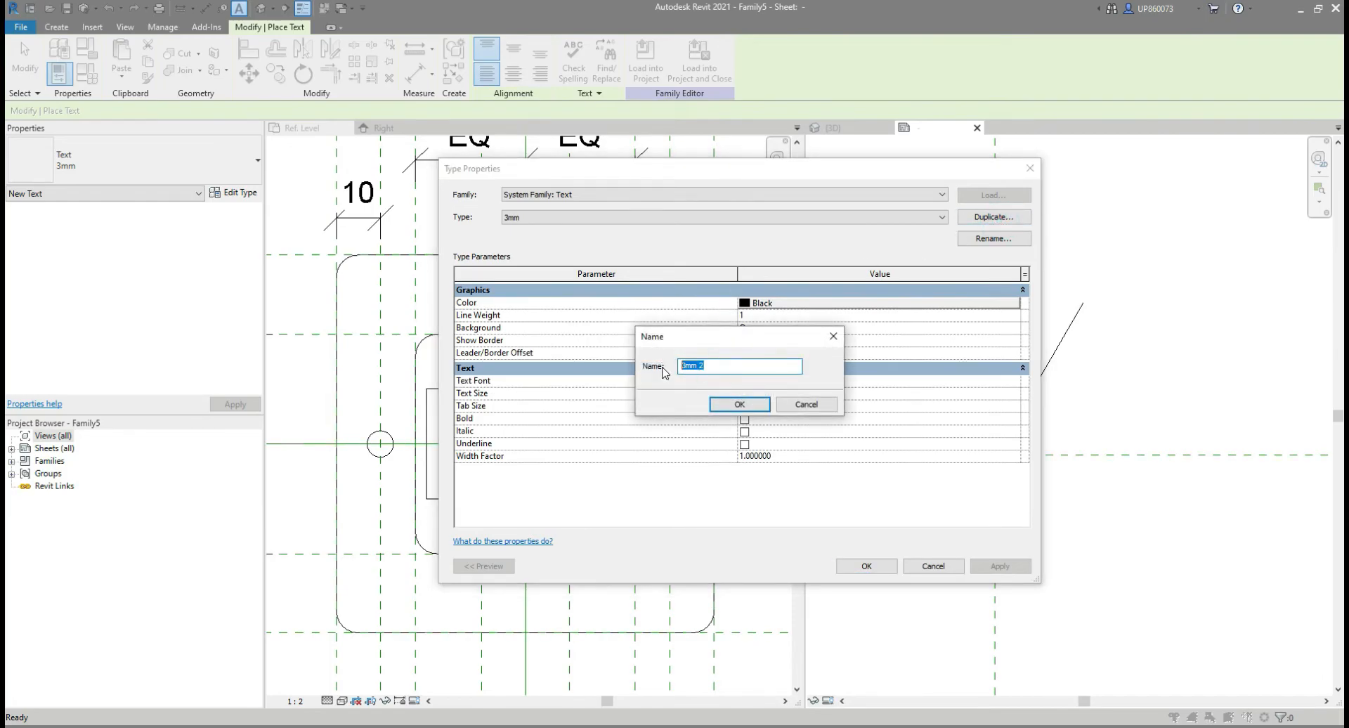
text(2)
click(731, 408)
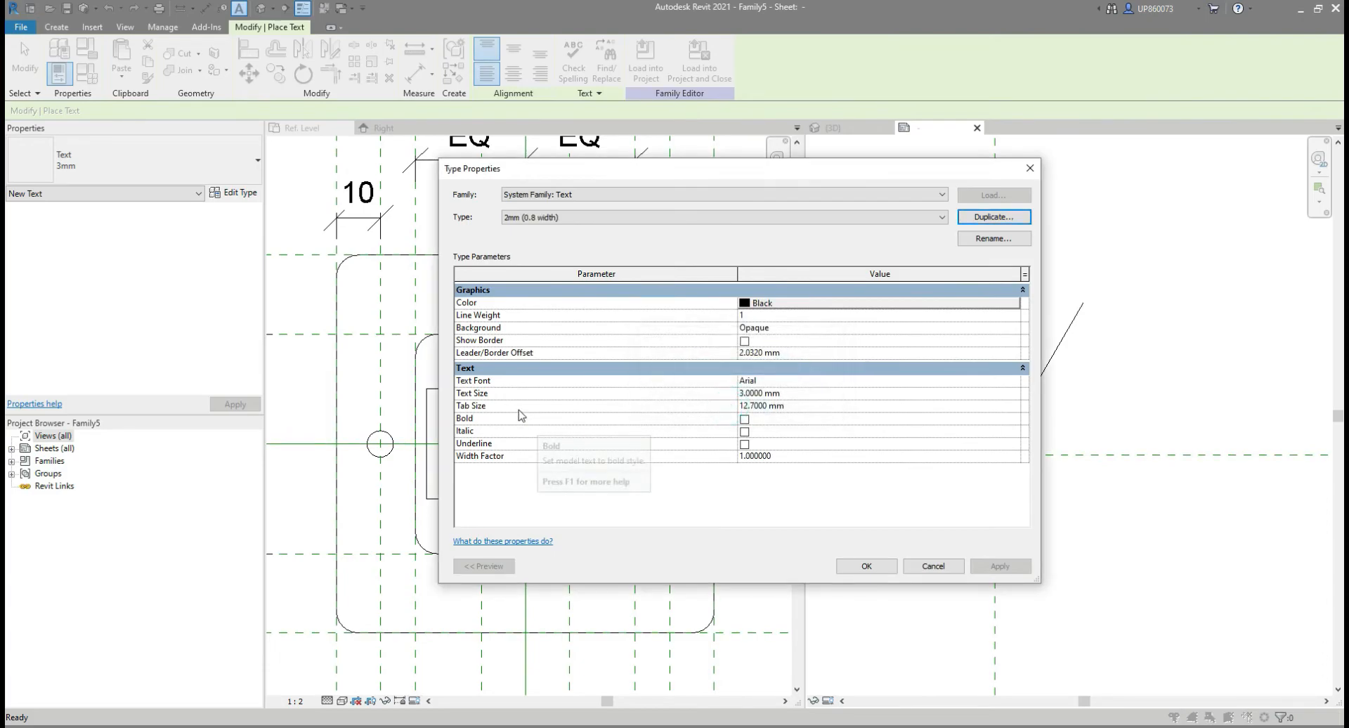
click(800, 395)
text(2)
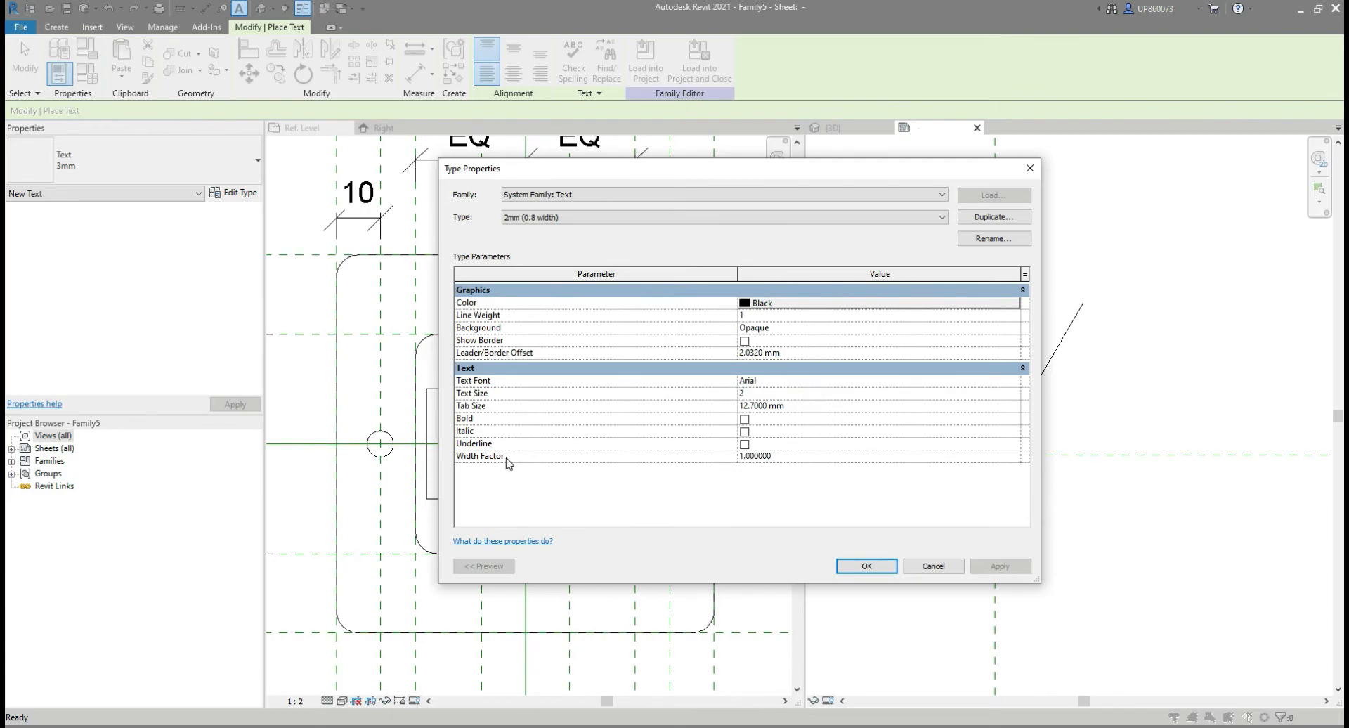
click(804, 456)
text(0.8)
click(867, 567)
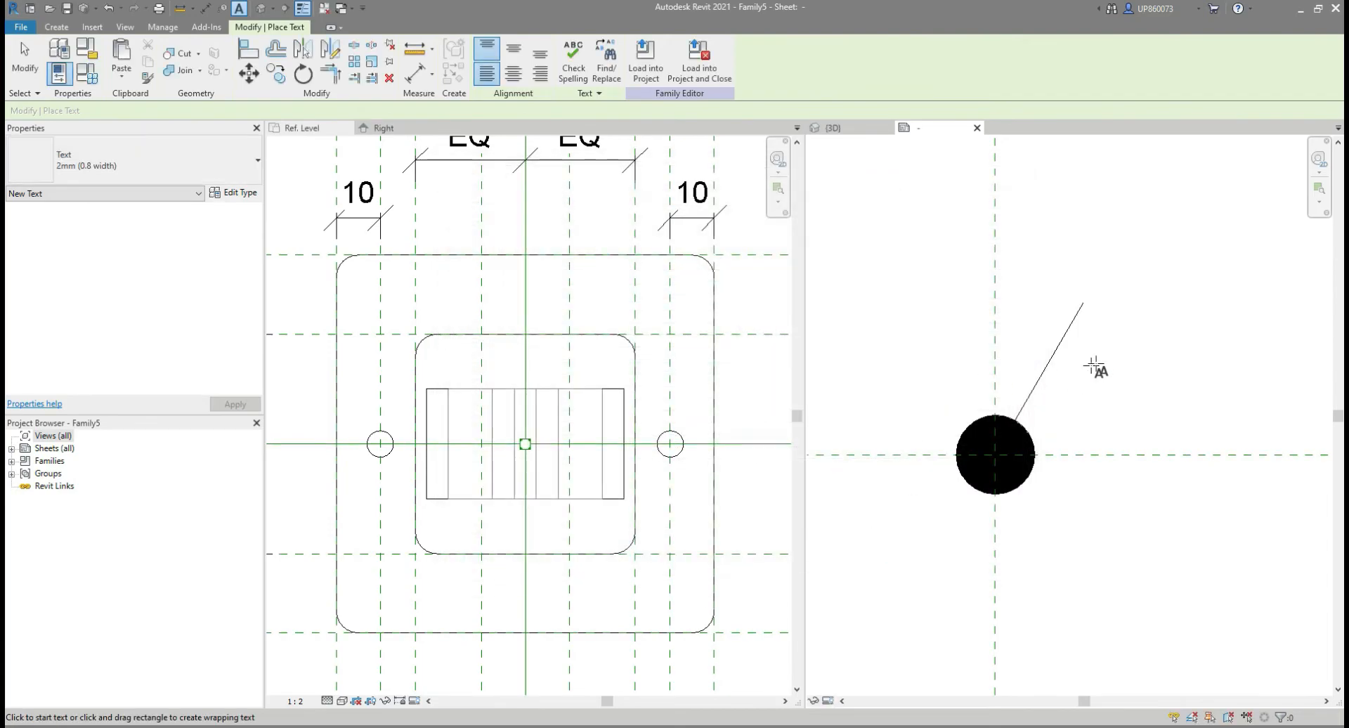
Place a text note reading 1 to the right of the filled circle and its angled line.
click(1138, 358)
text(1)
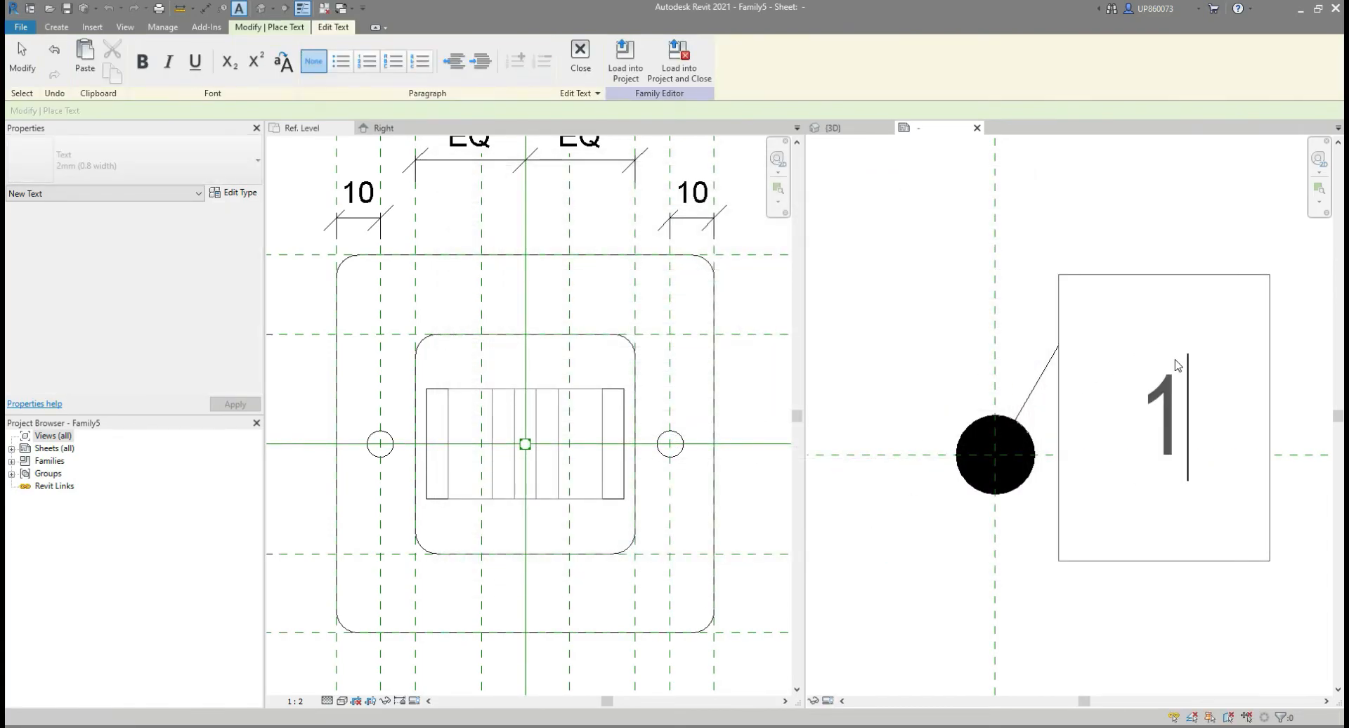
click(1180, 219)
key(Escape)
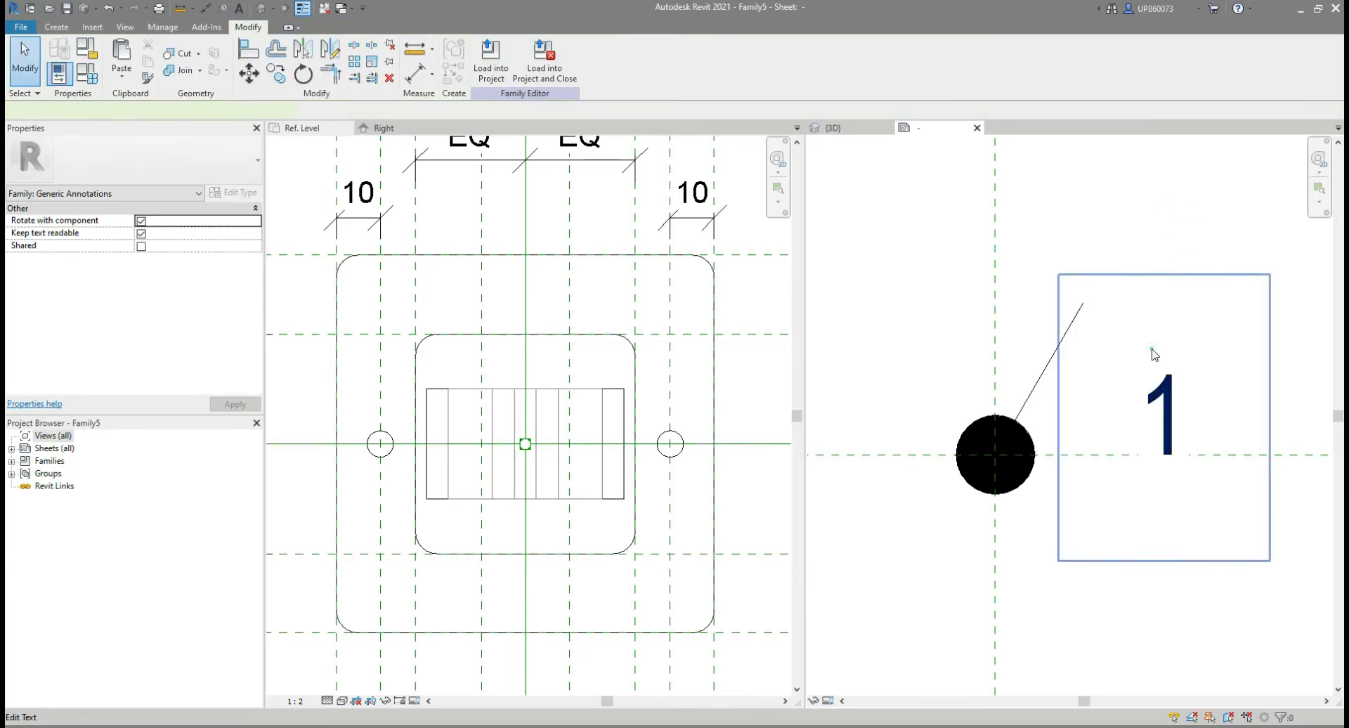
Nudge the text note 1 up and to the left so it sits close beside the angled line.
click(1153, 348)
key(Up)
key(Left)
key(Up)
key(Up)
key(Left)
key(Left)
key(Left)
key(Left)
key(Down)
key(Escape)
Copy the text note 1 twice to the right, forming a horizontal row of three notes.
scroll(1160, 341, down, 2)
middle_drag(1289, 399, 1180, 400)
click(1034, 354)
key(Escape)
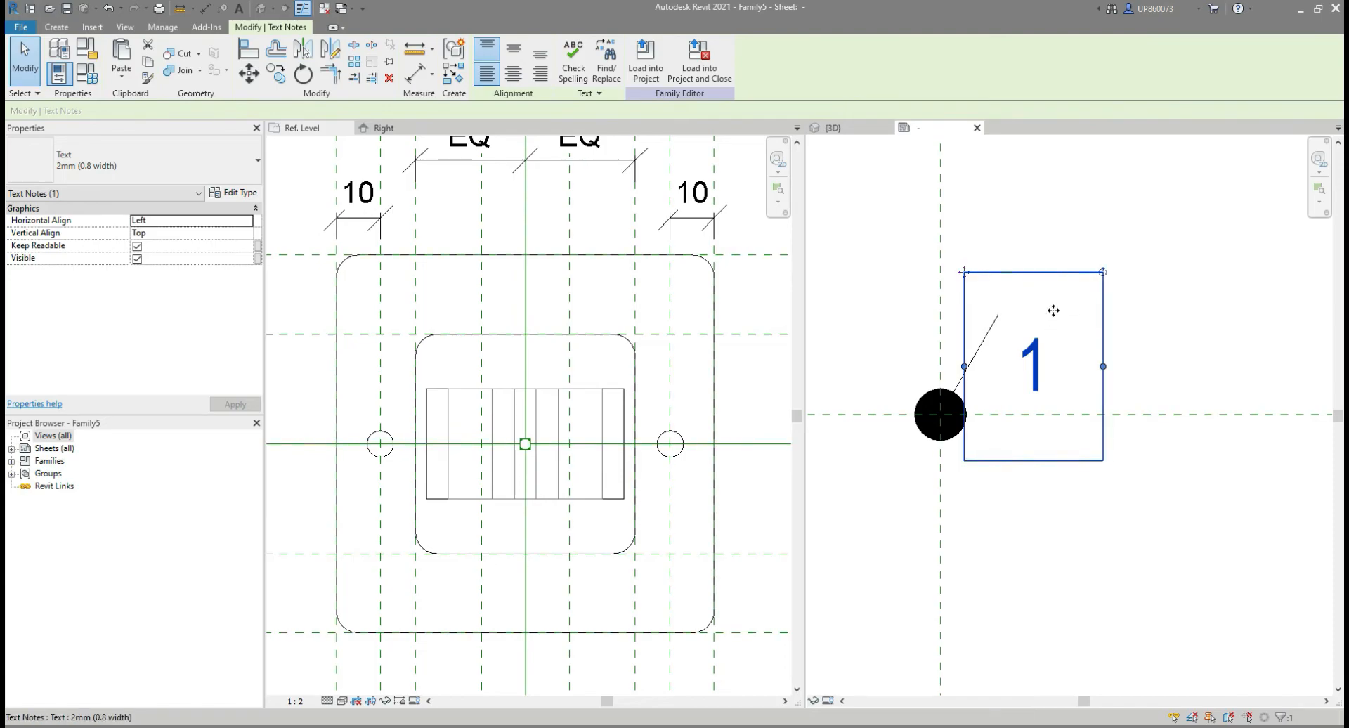
drag(1033, 306, 1143, 306)
middle_drag(1234, 329, 1205, 332)
ctrl+drag(1107, 310, 1230, 310)
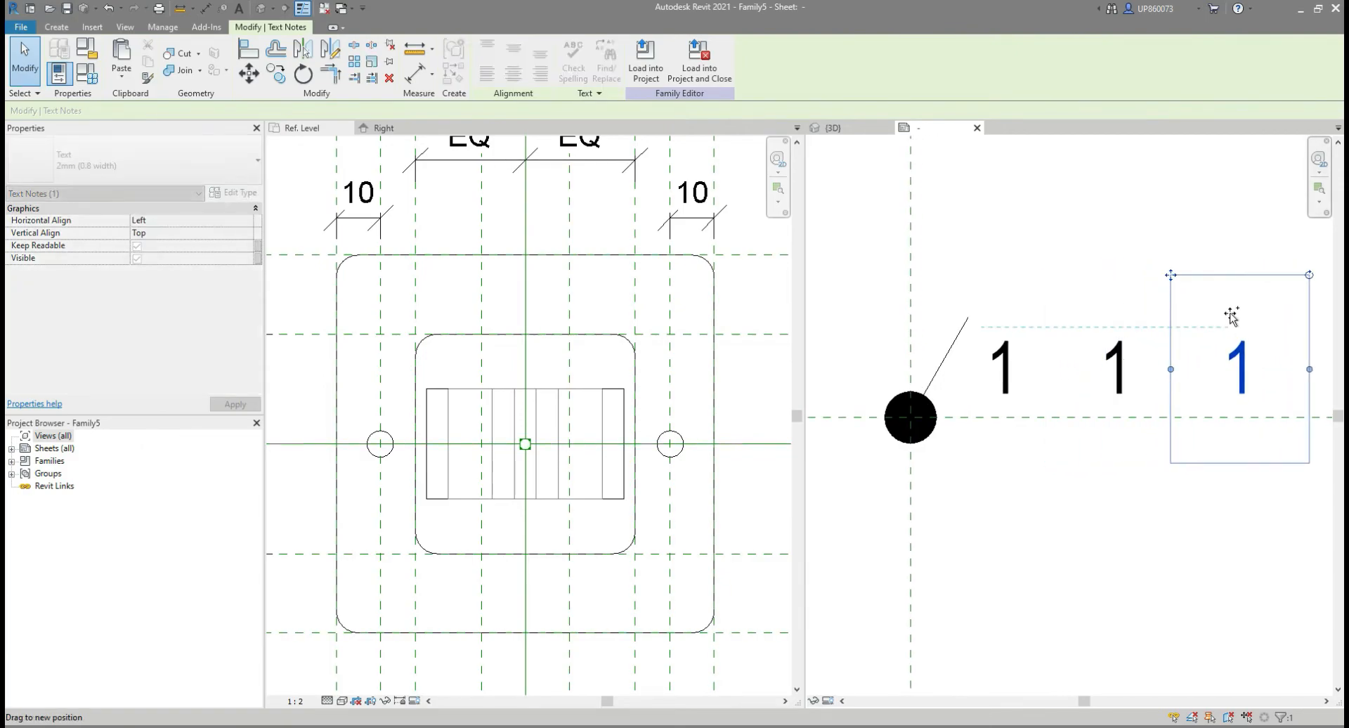
click(1187, 250)
middle_drag(1187, 250, 1153, 260)
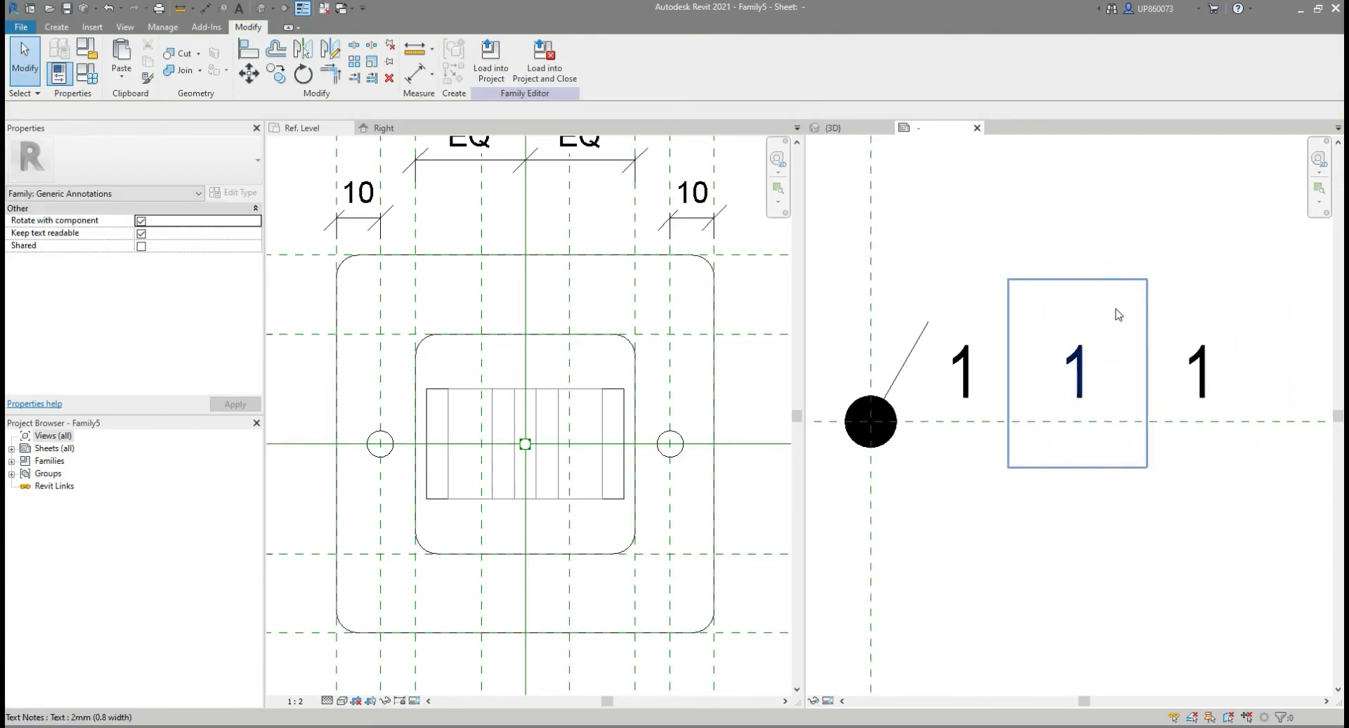
Change the middle text note to 2 and the rightmost text note to 3.
double_click(1070, 365)
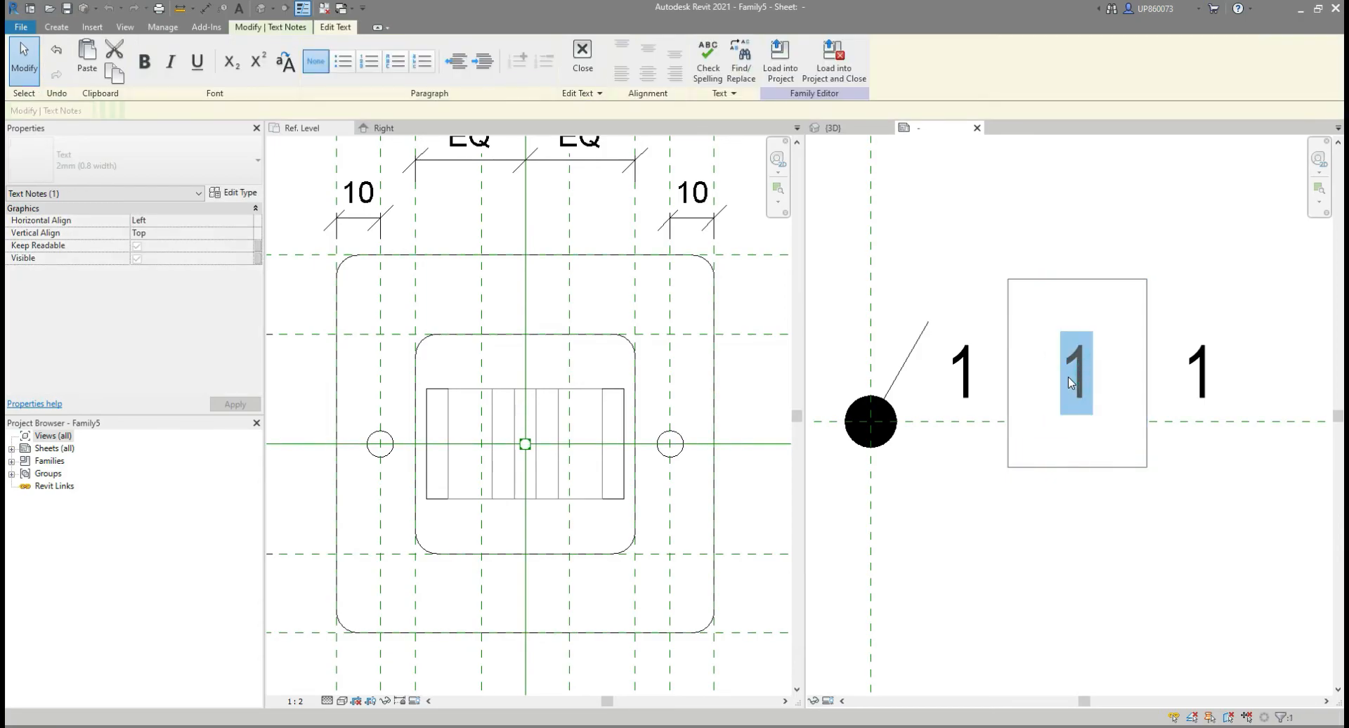
text(2)
click(1215, 249)
click(1216, 367)
double_click(1193, 380)
text(3)
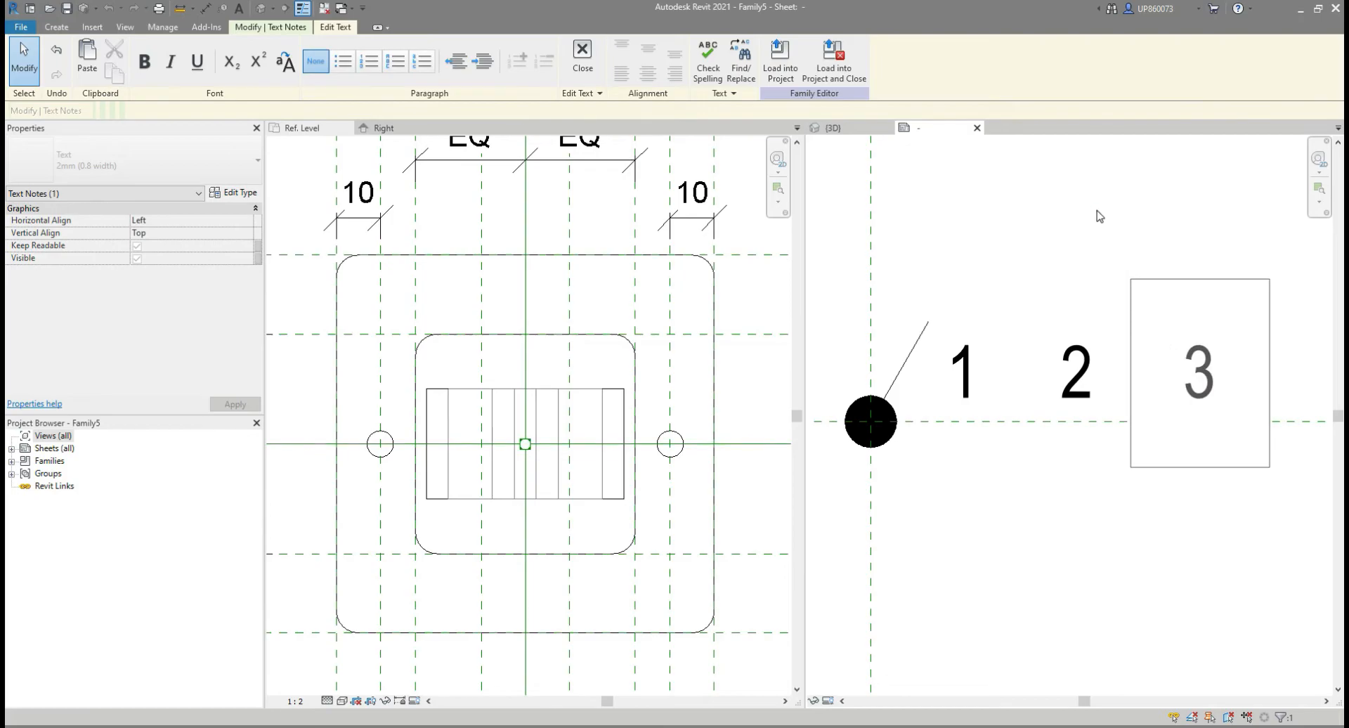
click(1100, 216)
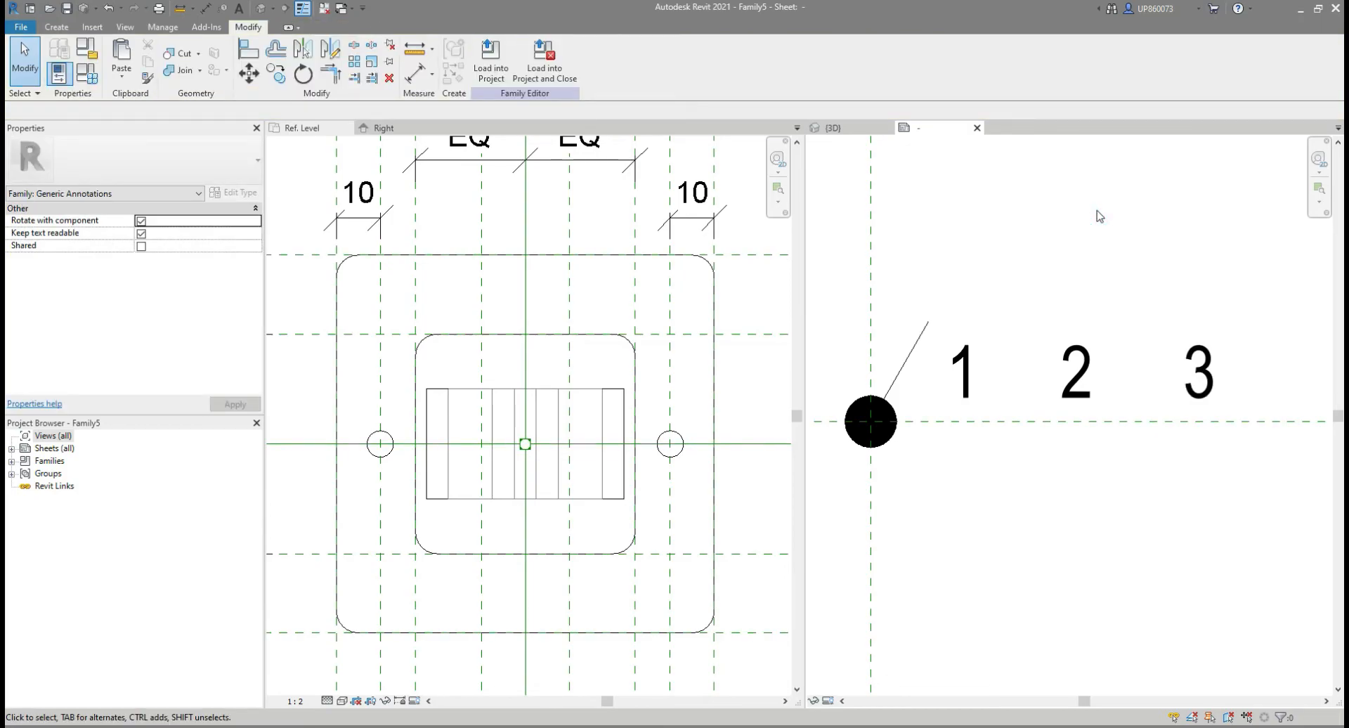
Start a new family parameter named 1-Gang 1-Way Switch in the annotation family and copy its name for reuse.
click(61, 28)
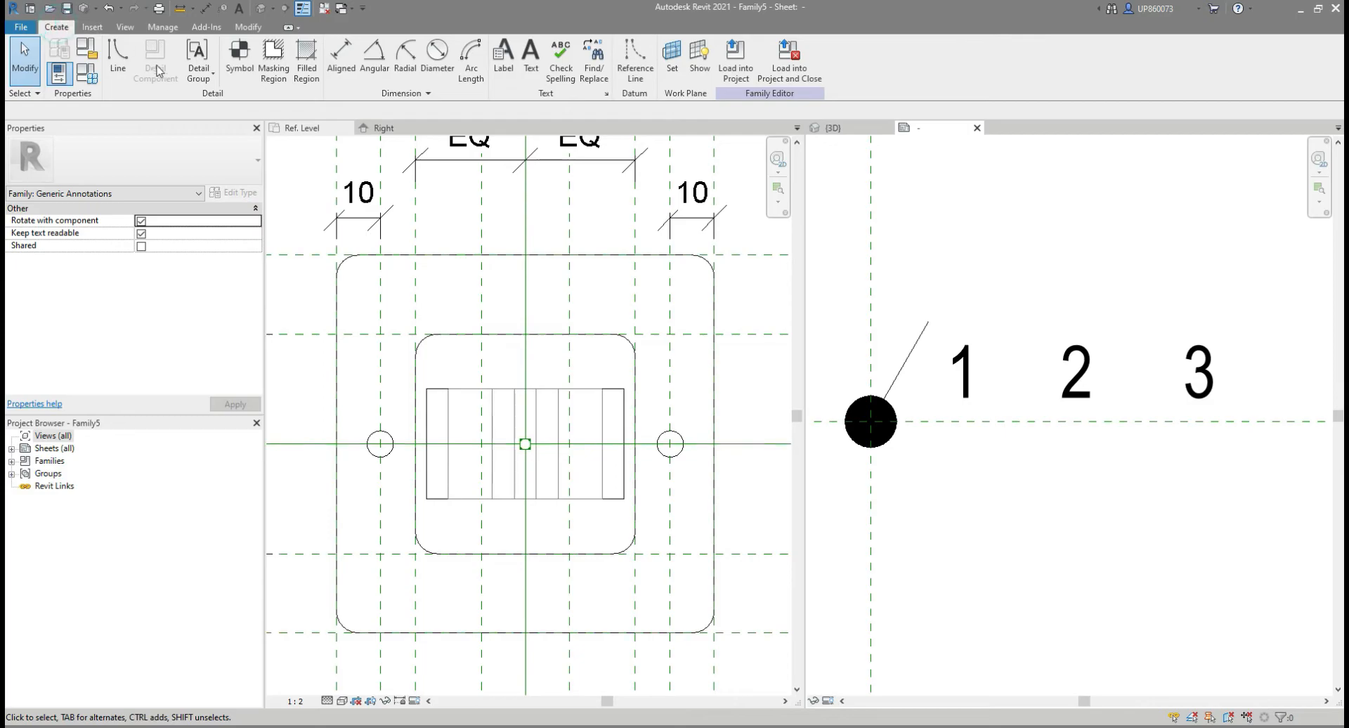
click(87, 74)
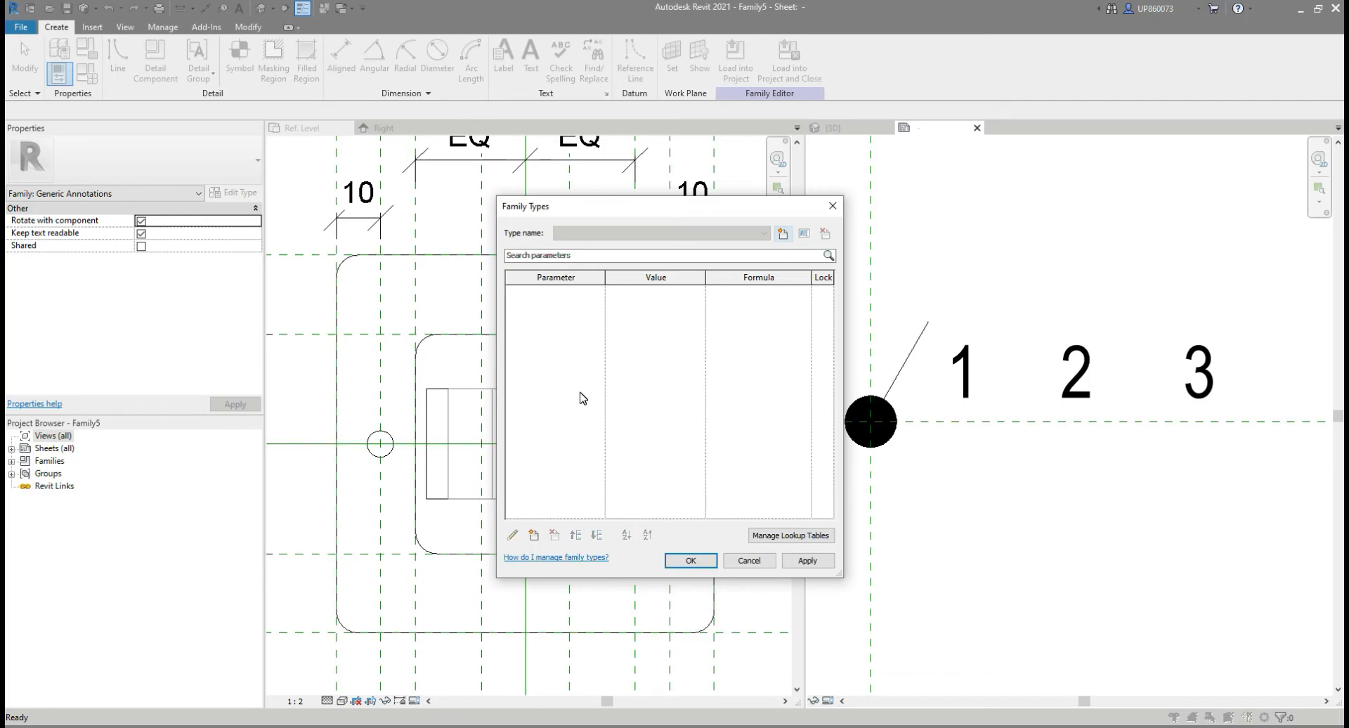
click(534, 534)
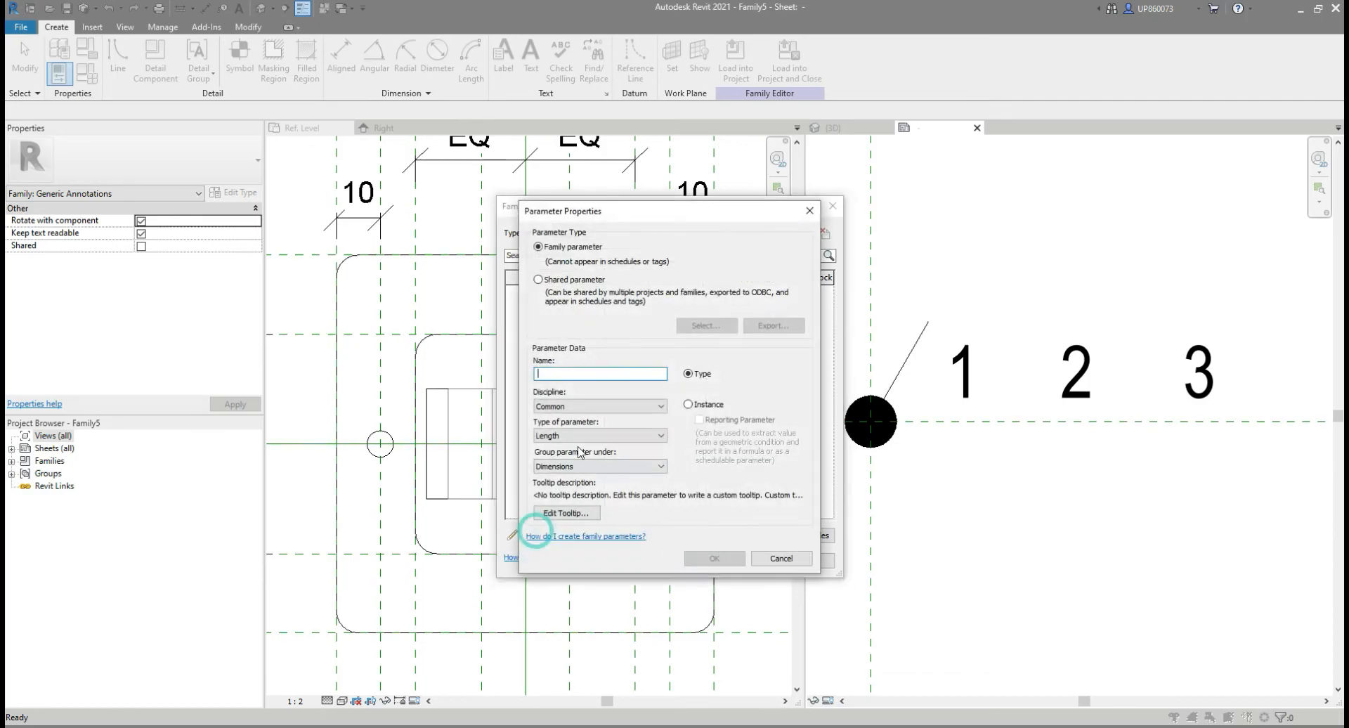
text(1-Gang 1-Way)
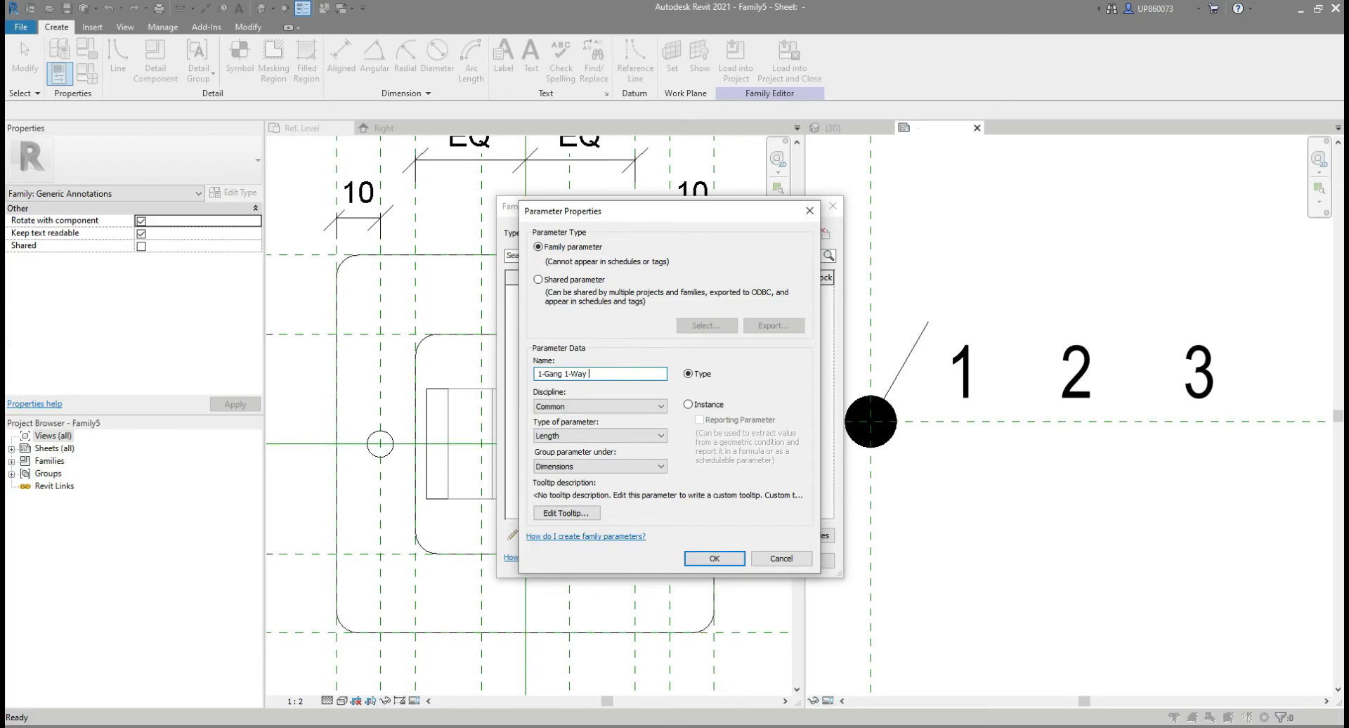
text(Switch)
drag(613, 374, 534, 374)
key(ctrl+c)
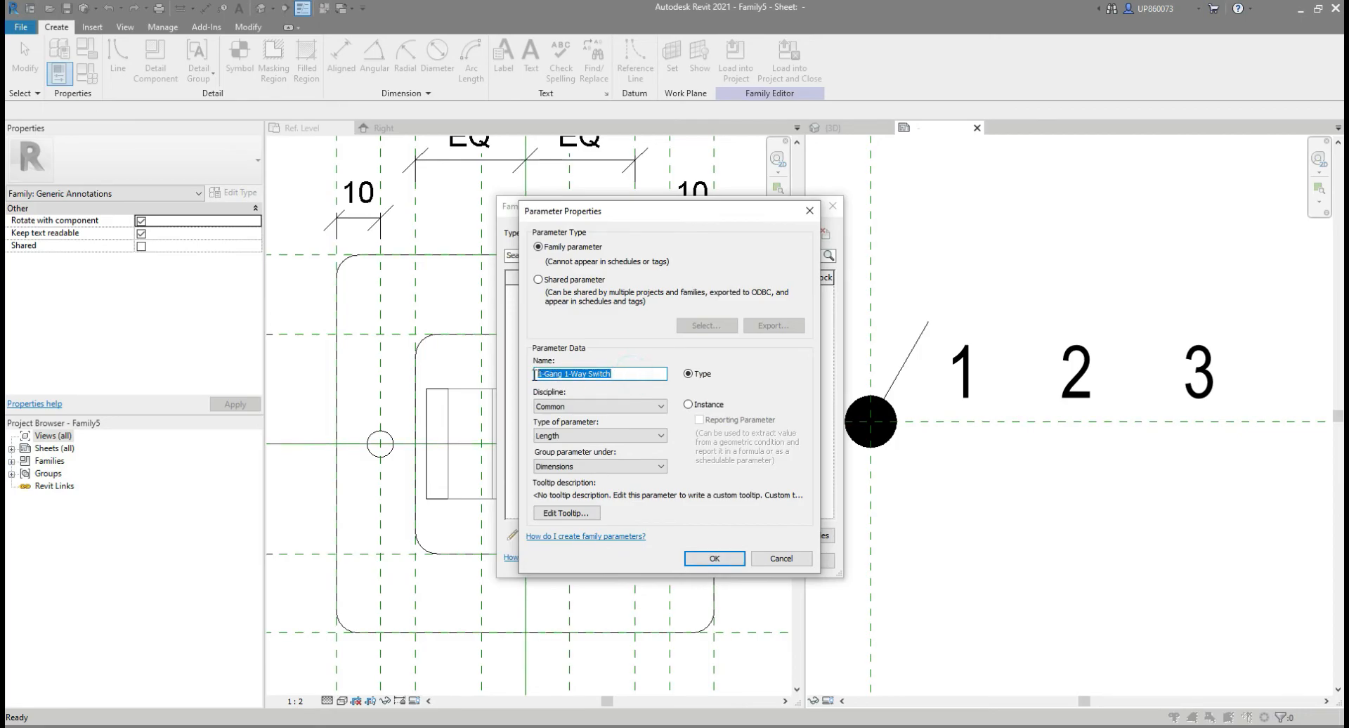
Make the 1-Gang 1-Way Switch parameter an instance Yes/No parameter grouped under Visibility.
click(688, 406)
click(602, 406)
click(602, 405)
click(596, 437)
click(594, 573)
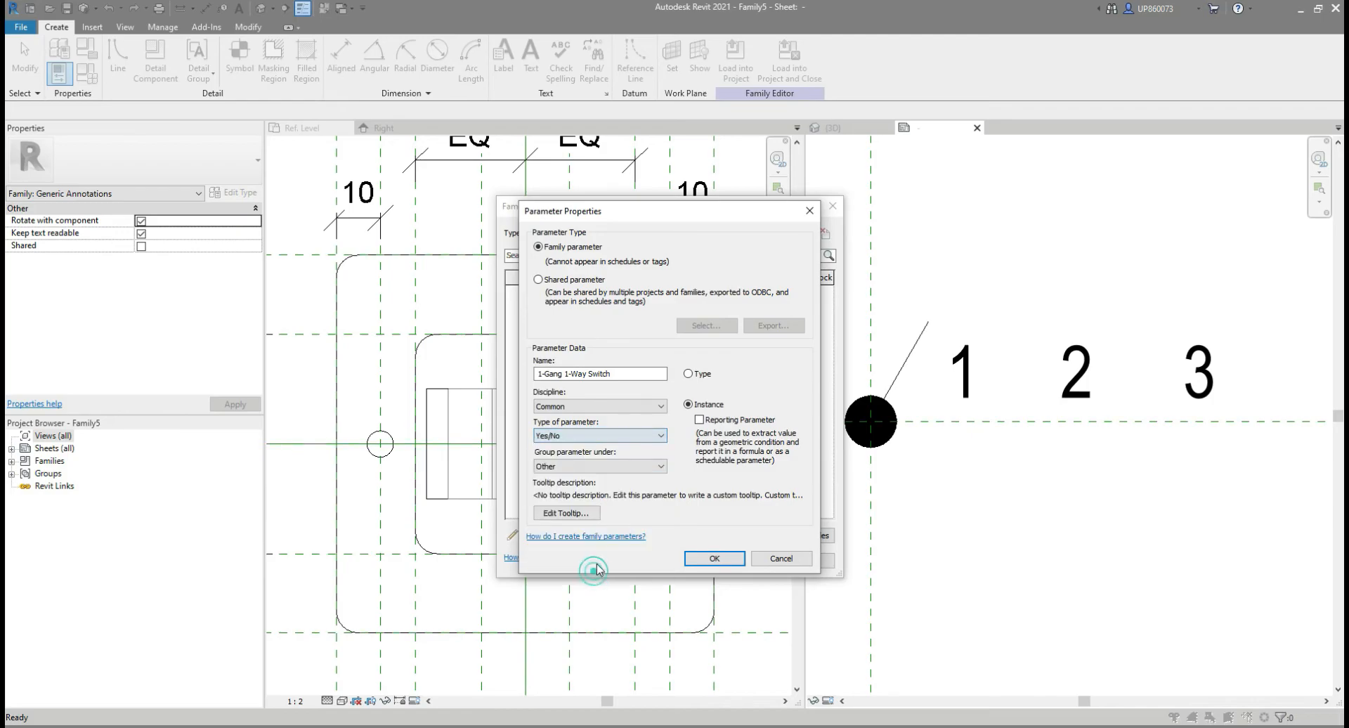
click(599, 466)
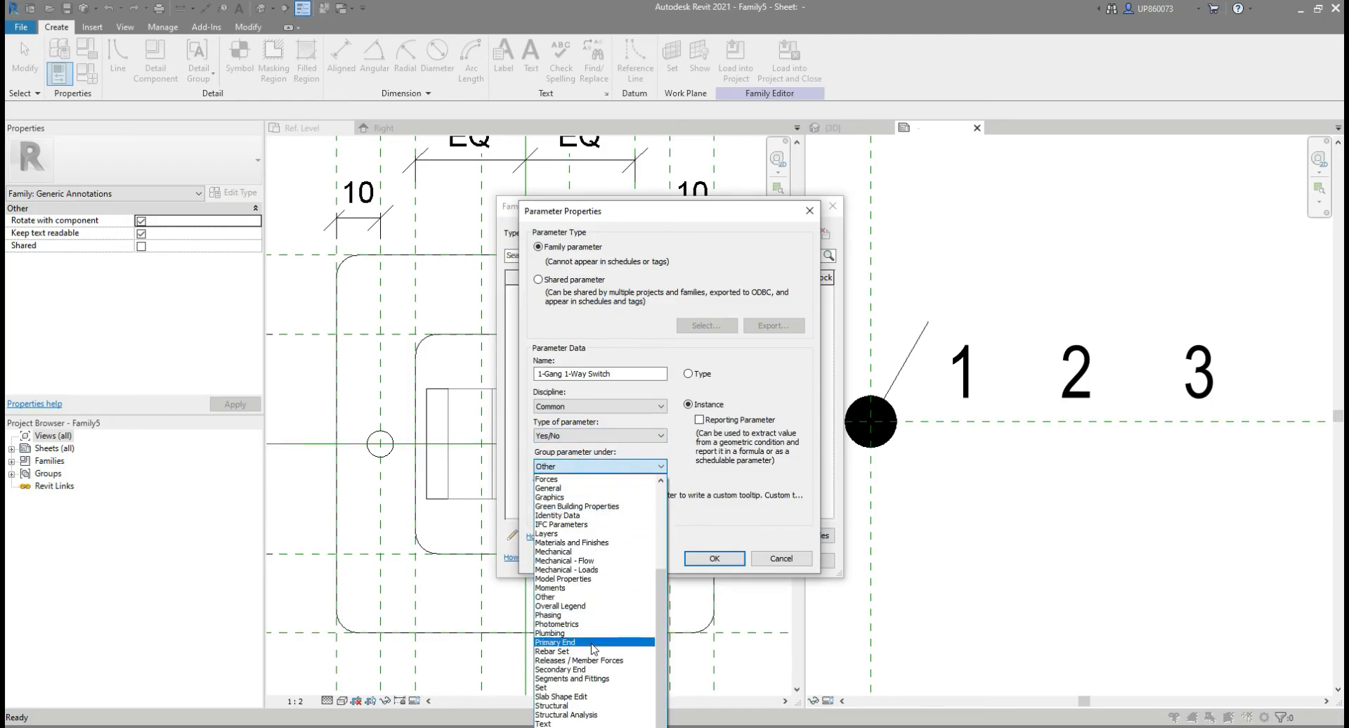
click(562, 720)
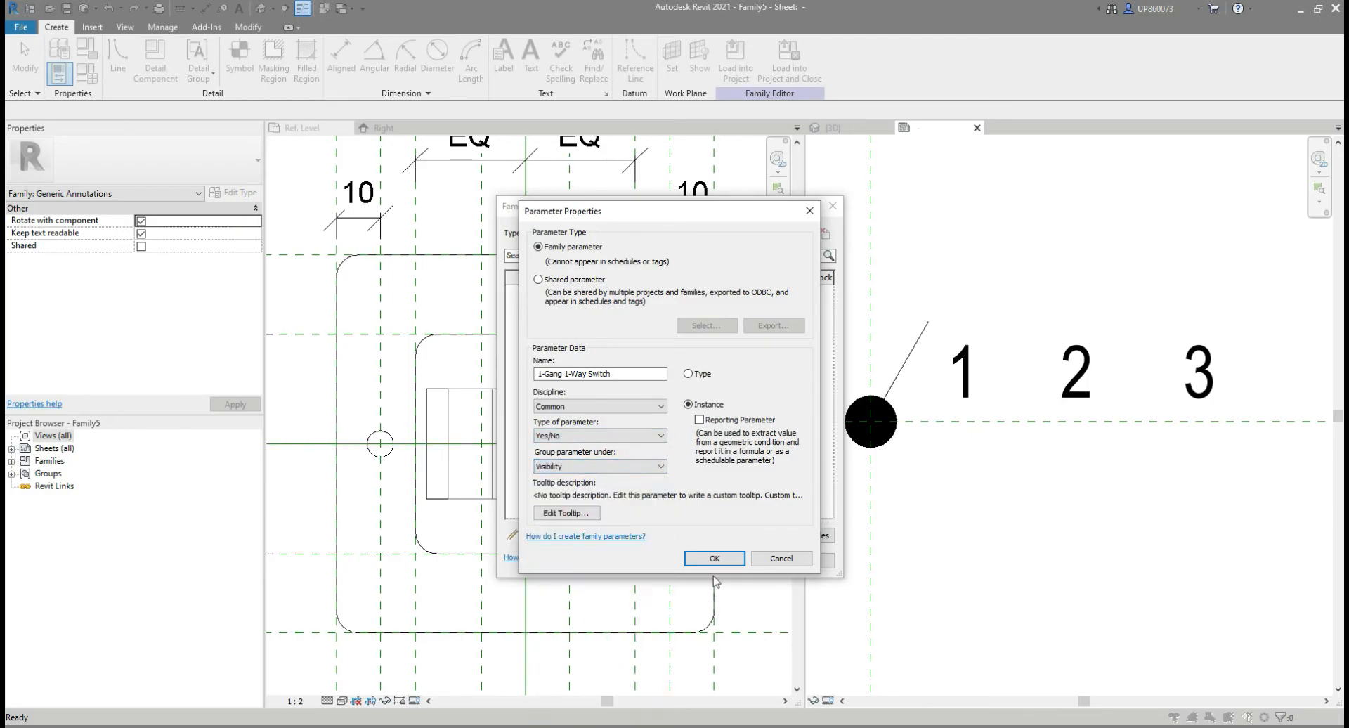
click(714, 559)
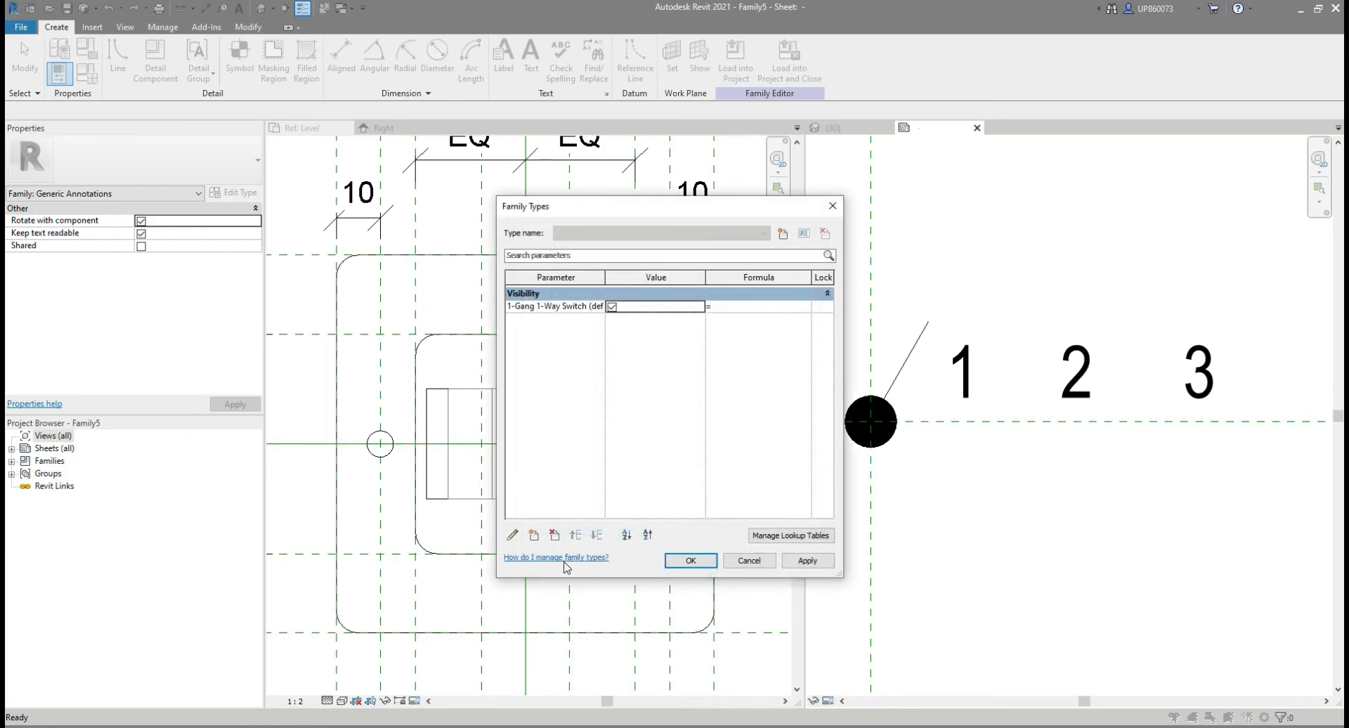
Add an instance Yes/No parameter named 2-Gang 1-Way Switch, grouped under Visibility.
click(534, 535)
key(ctrl+v)
click(541, 371)
key(BackSpace)
text(2)
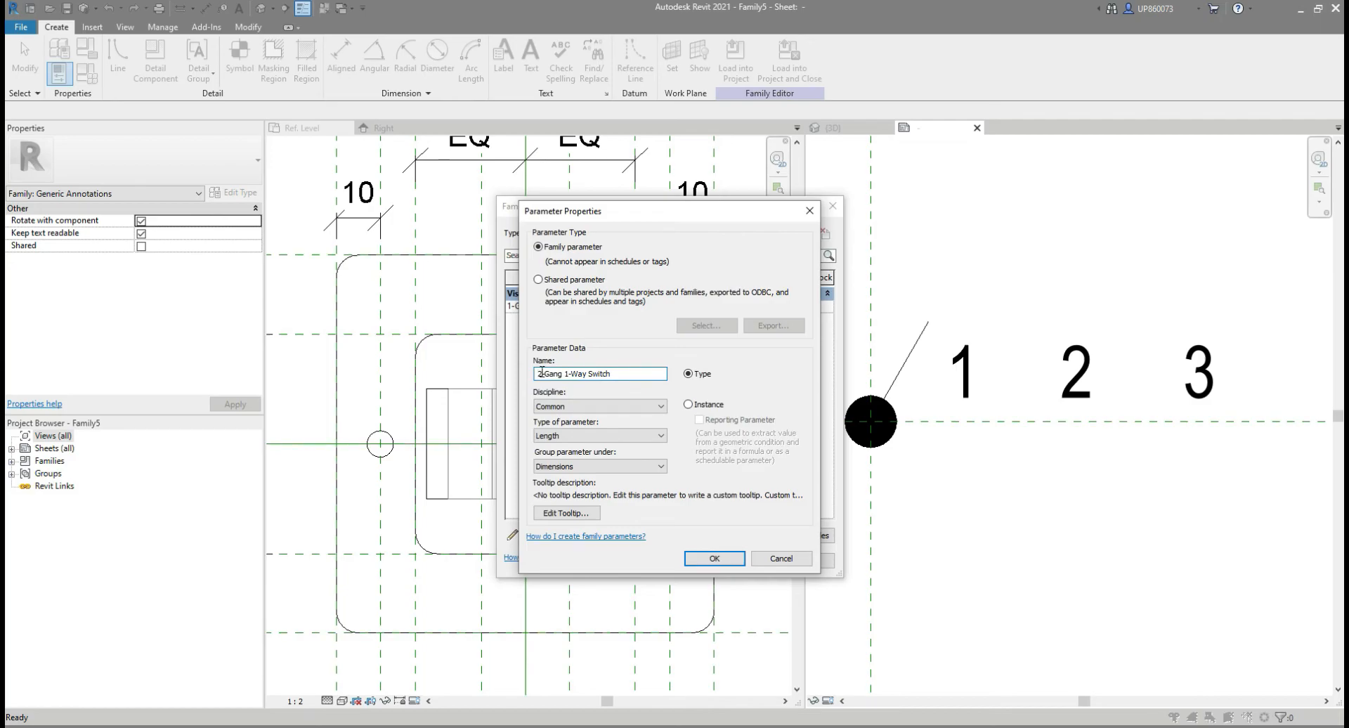
click(688, 404)
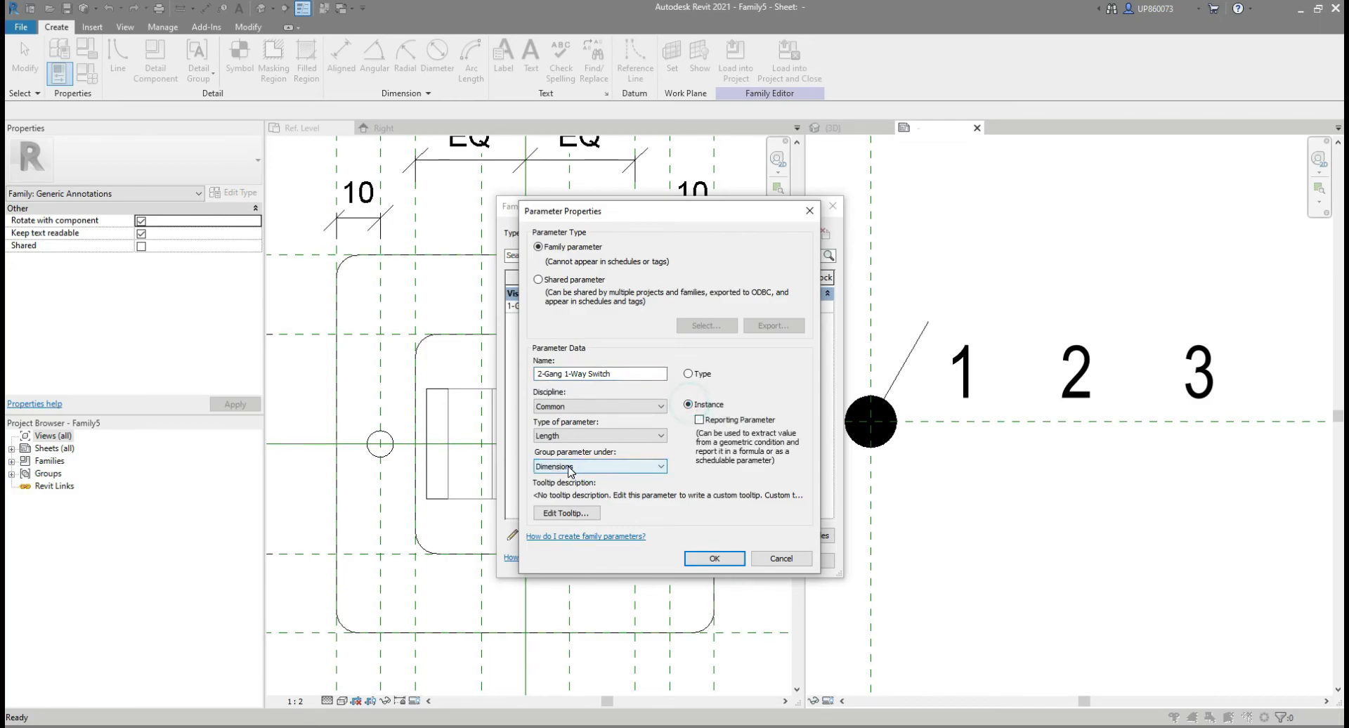
click(581, 437)
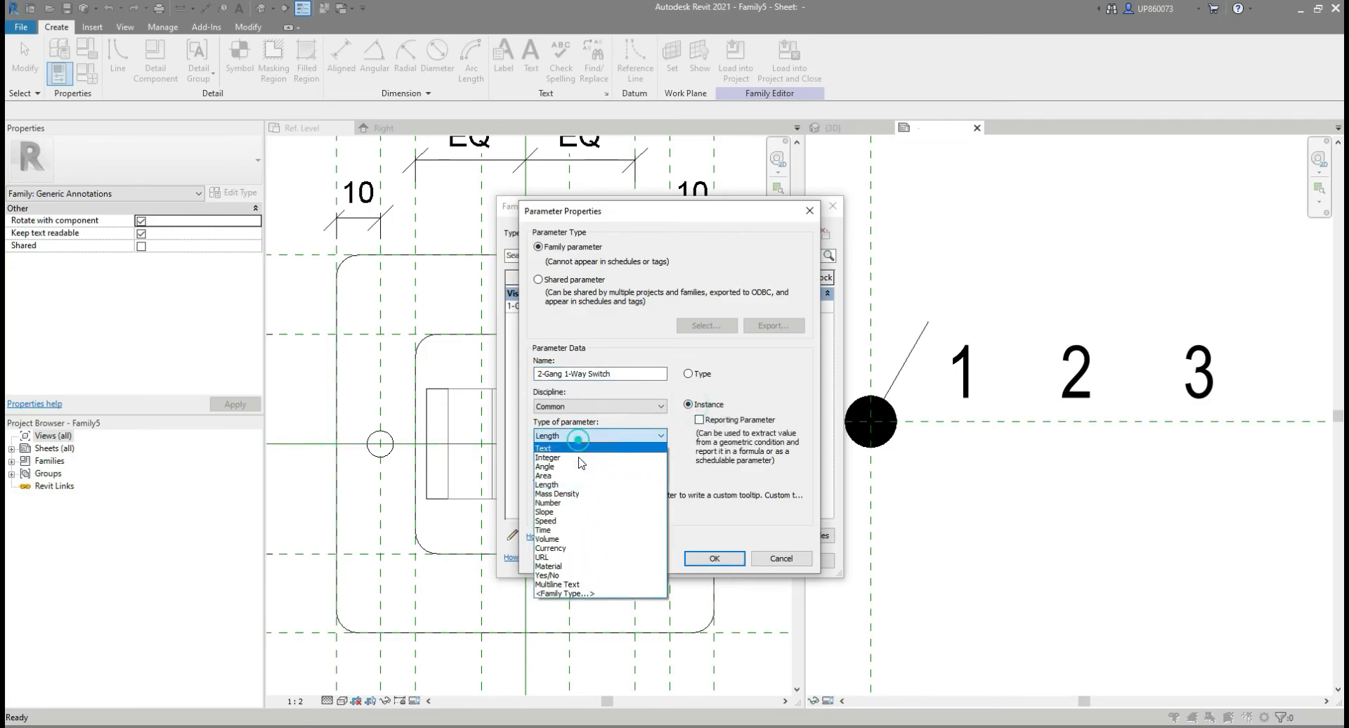
click(555, 574)
click(597, 466)
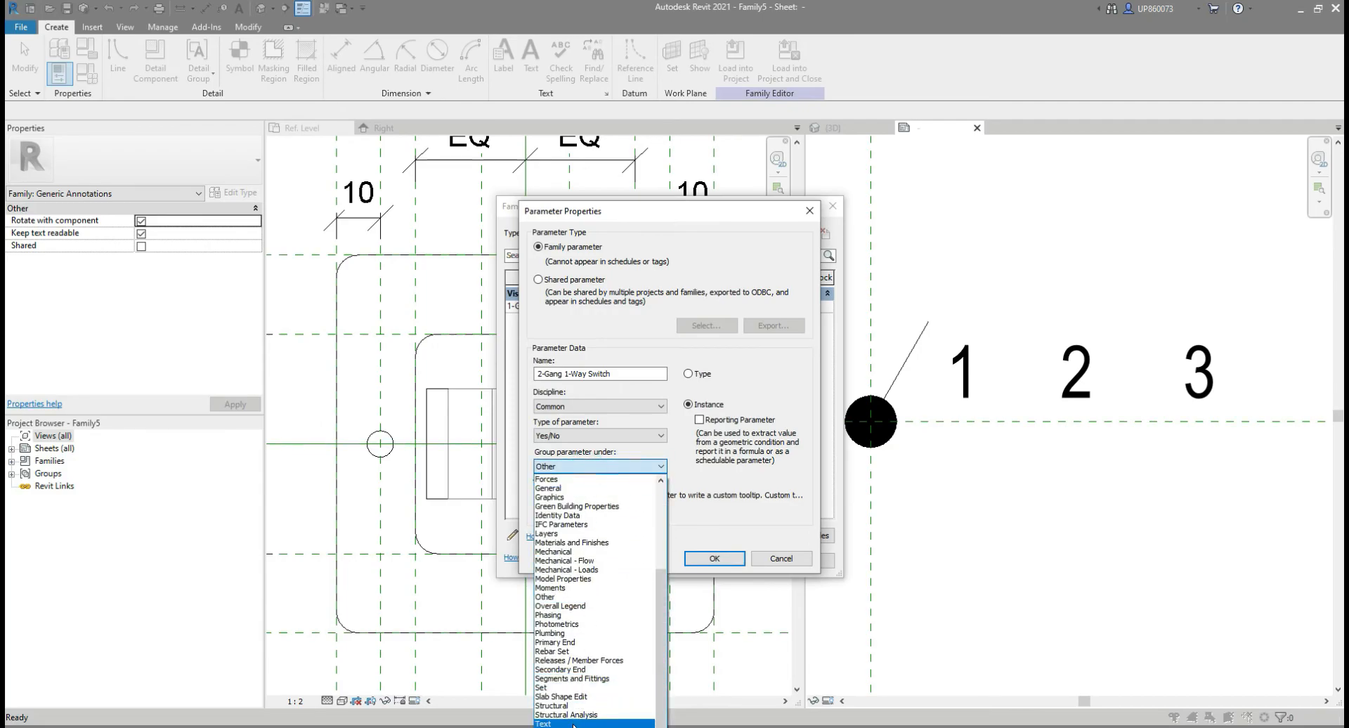
click(564, 727)
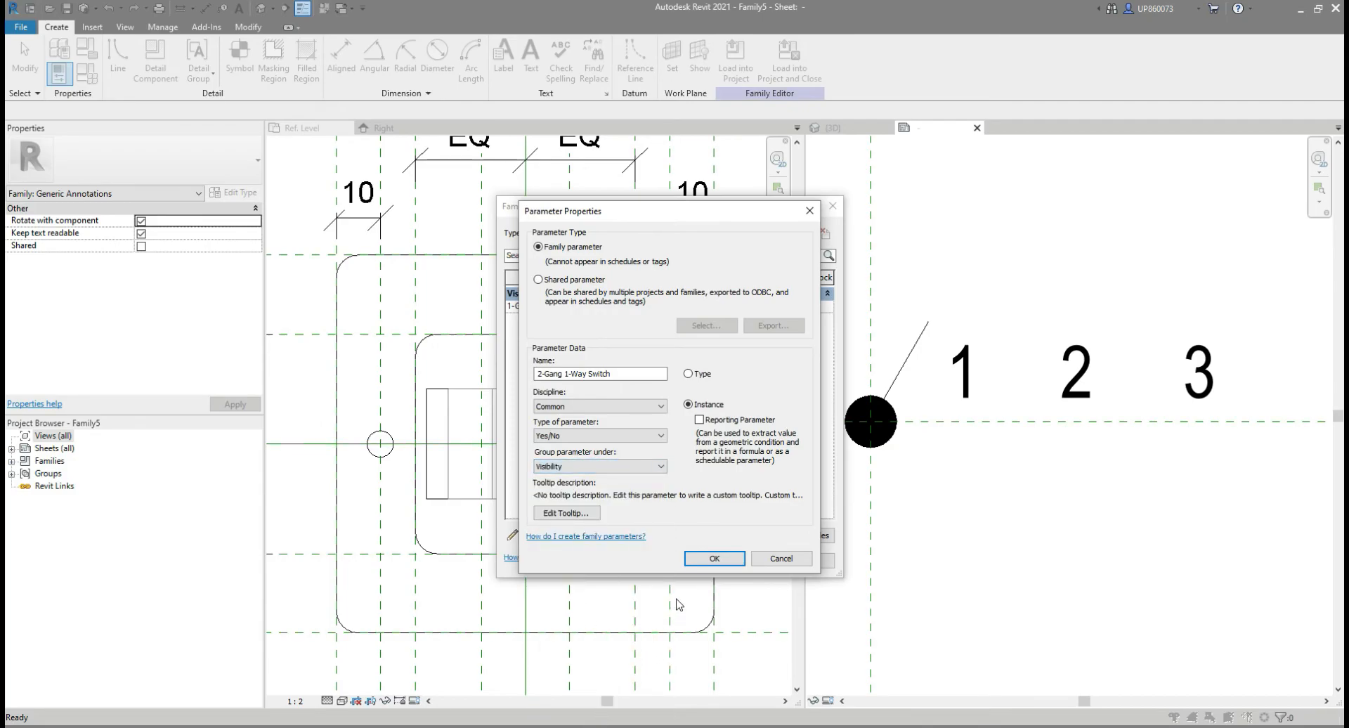
click(699, 561)
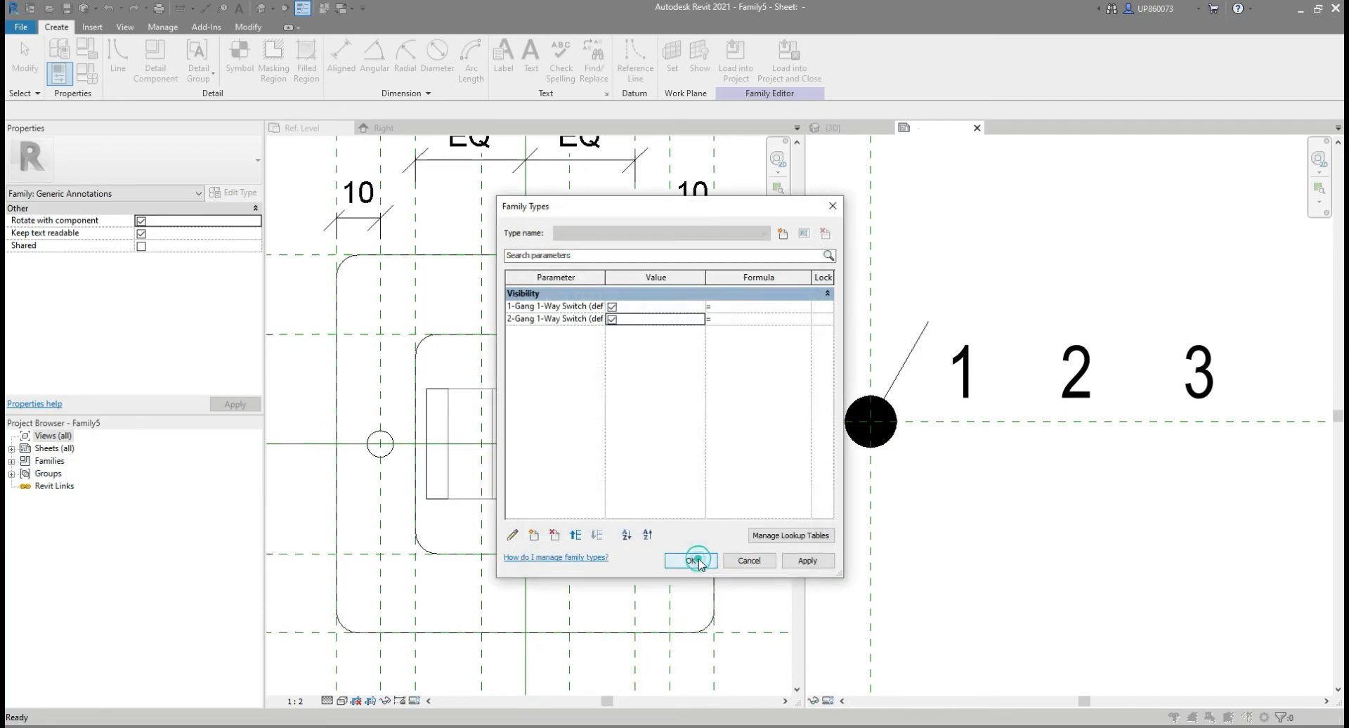
Add an instance Yes/No parameter named 3-Gang 1-Way Switch under Visibility and accept the family's parameter list.
click(534, 536)
text(1-Gang 1-Way Switch)
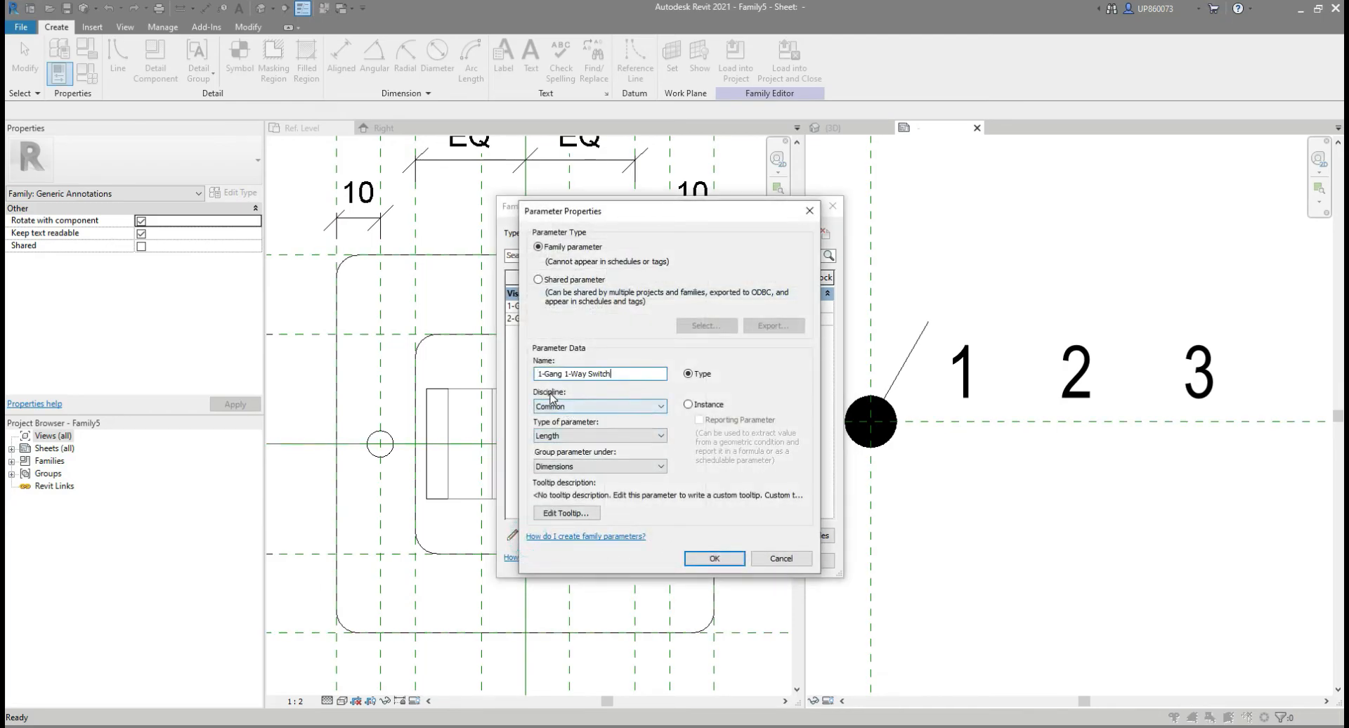
click(541, 373)
key(BackSpace)
text(3)
click(688, 405)
click(588, 436)
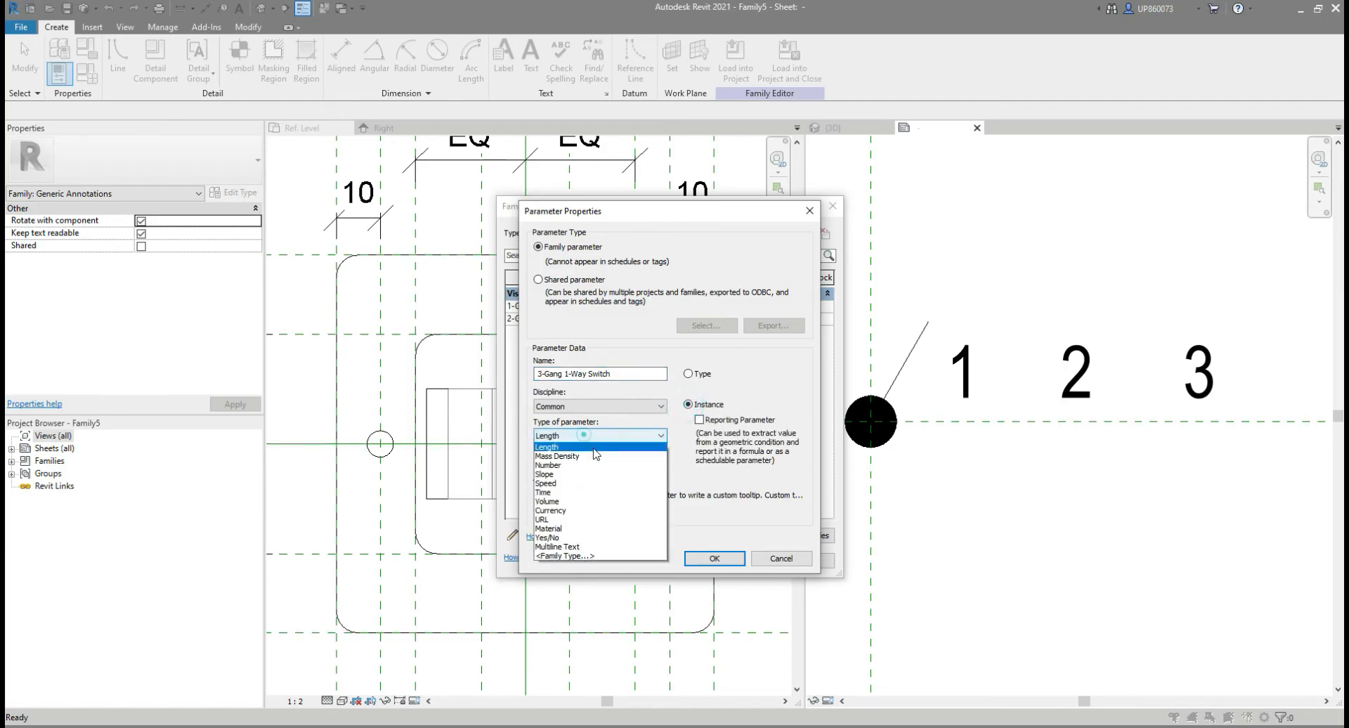
click(547, 575)
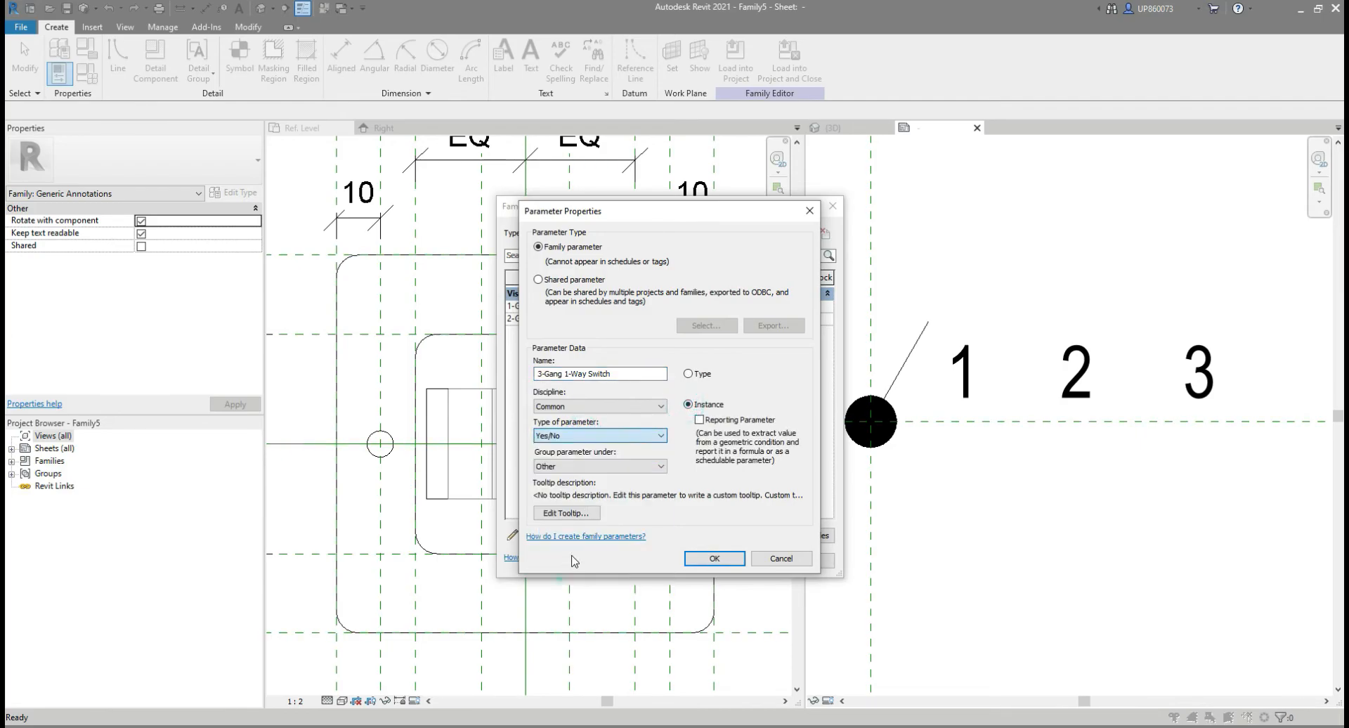
click(581, 469)
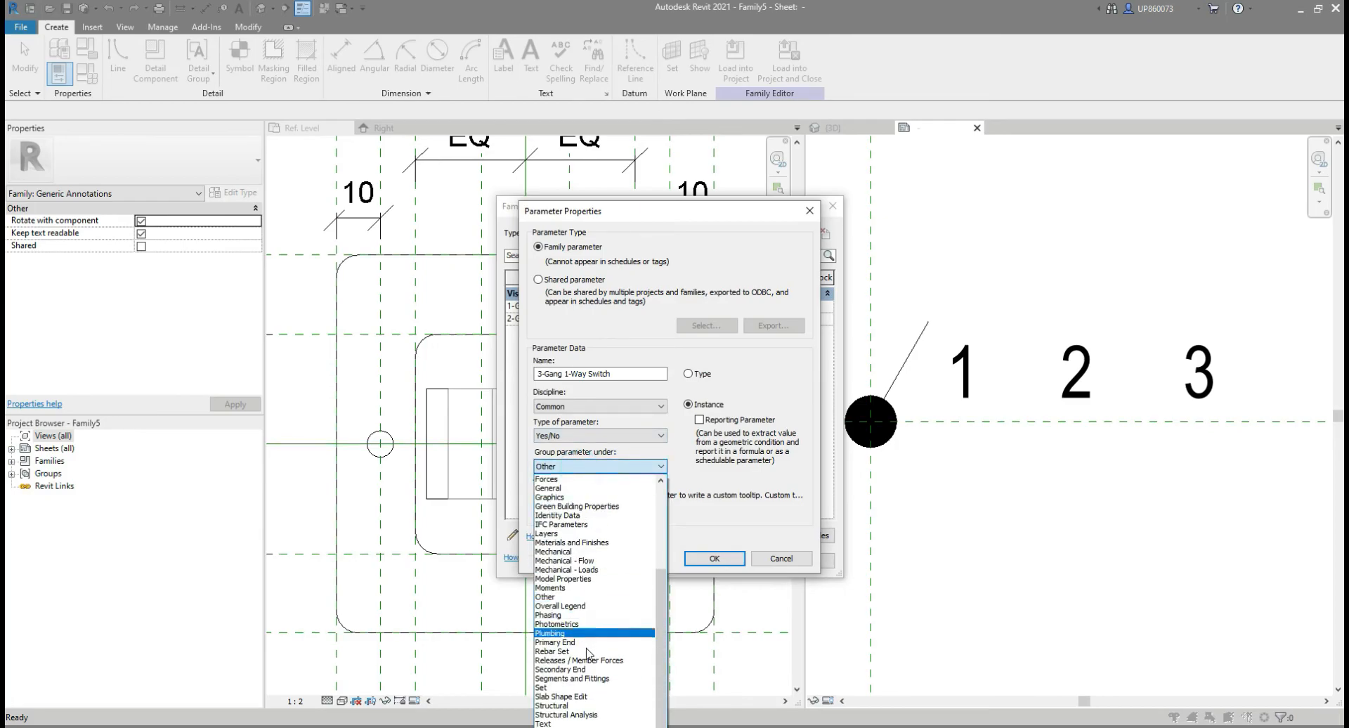
click(546, 597)
click(697, 561)
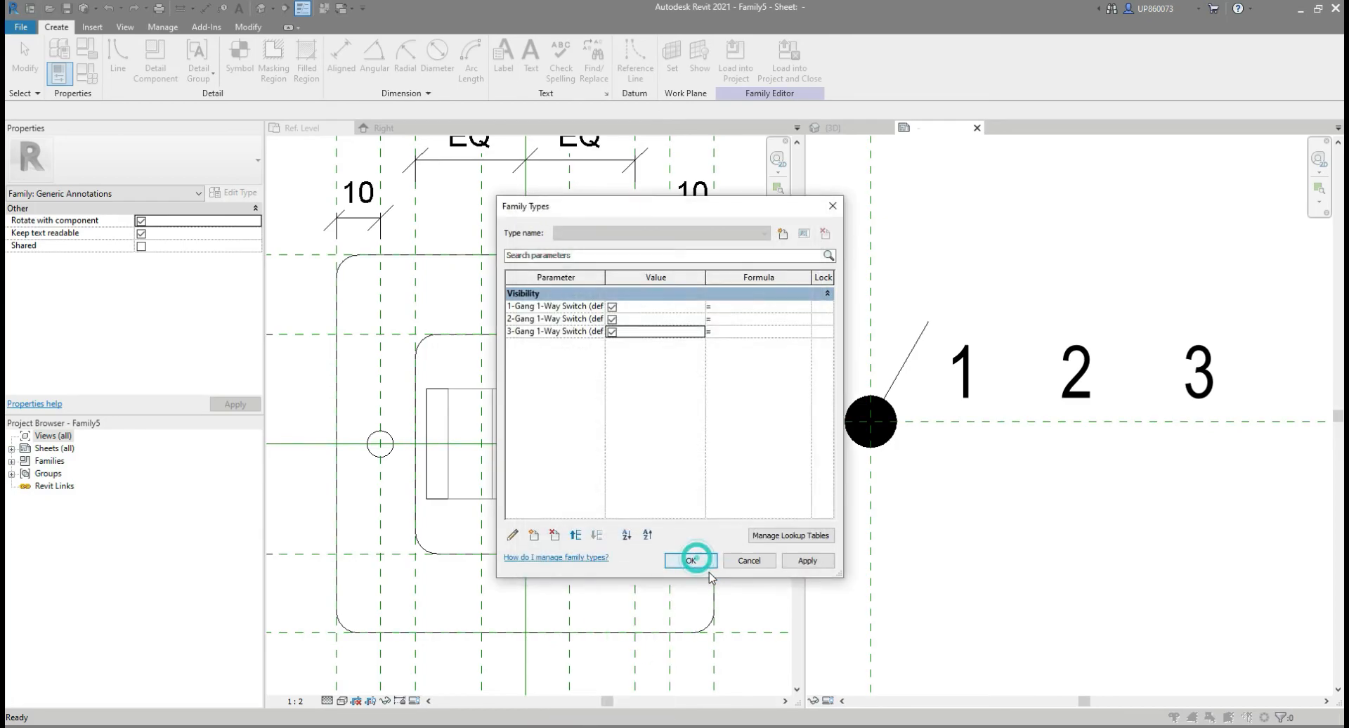
click(702, 562)
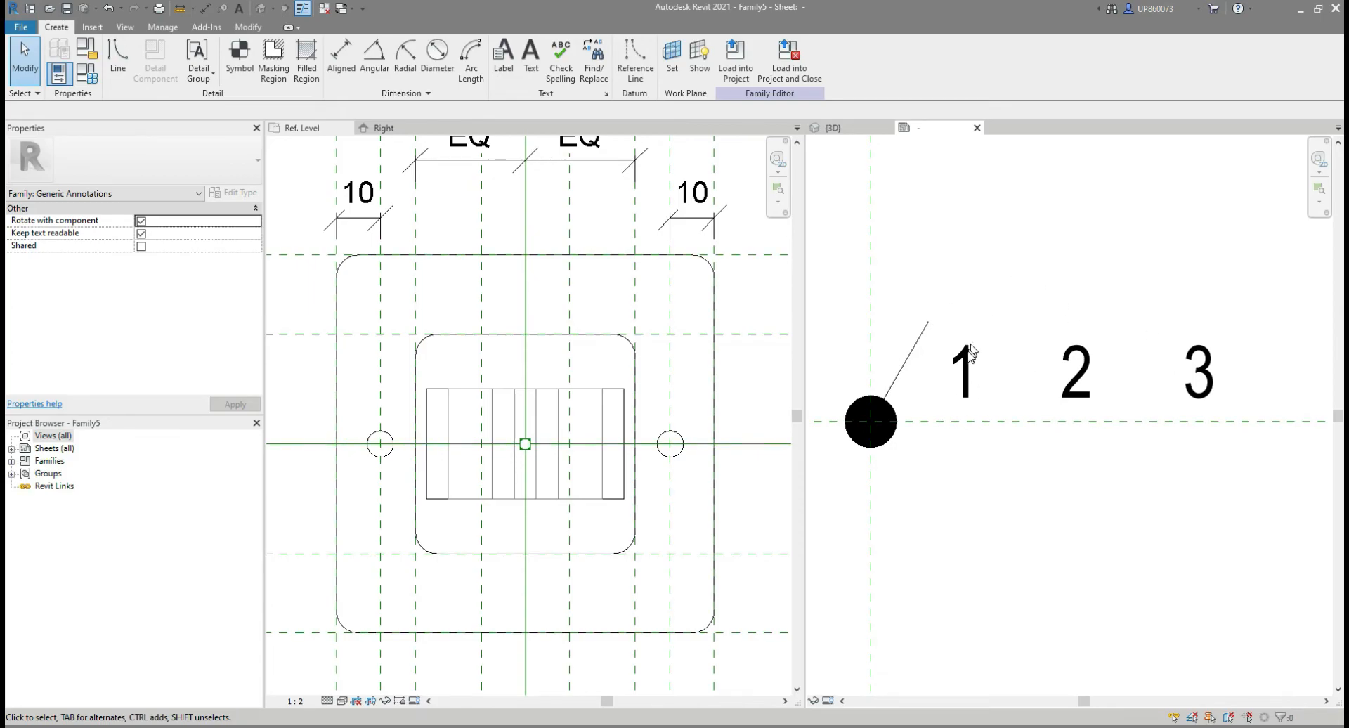
Associate the visibility of text note 1 with the 1-Gang 1-Way Switch parameter.
click(969, 360)
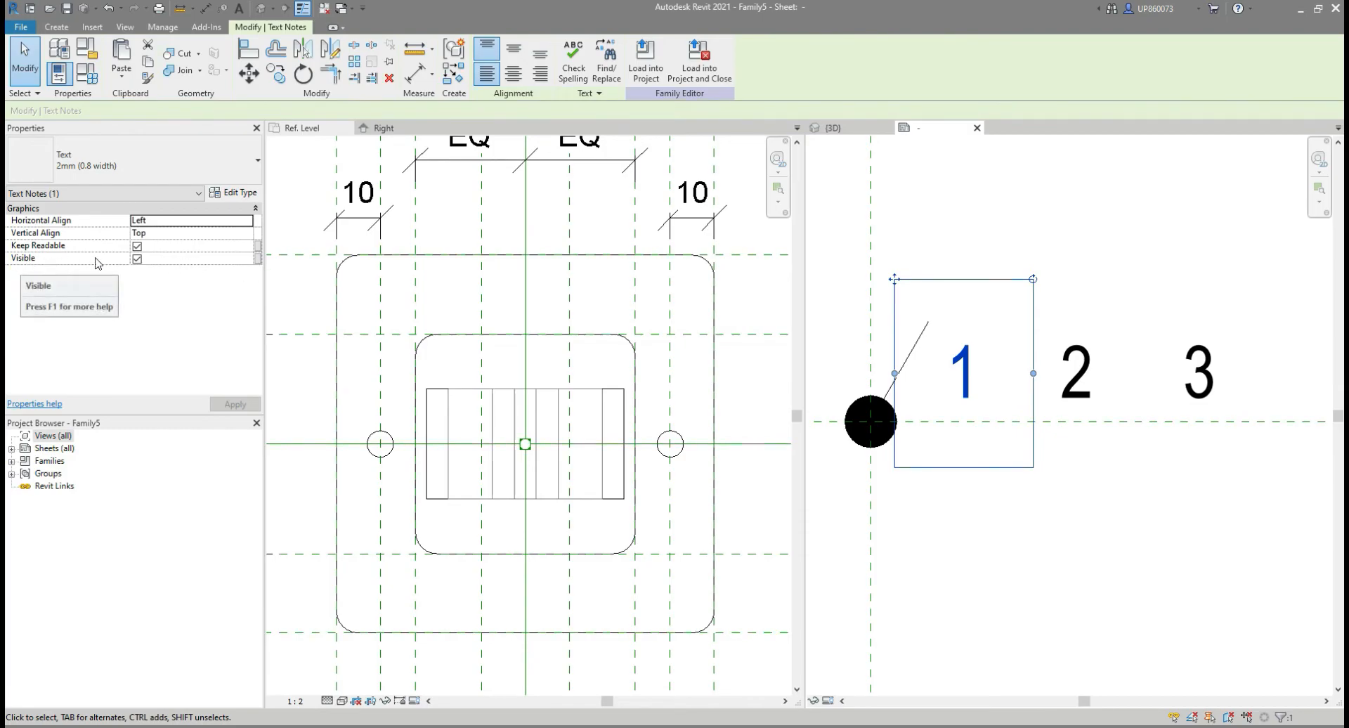
click(258, 259)
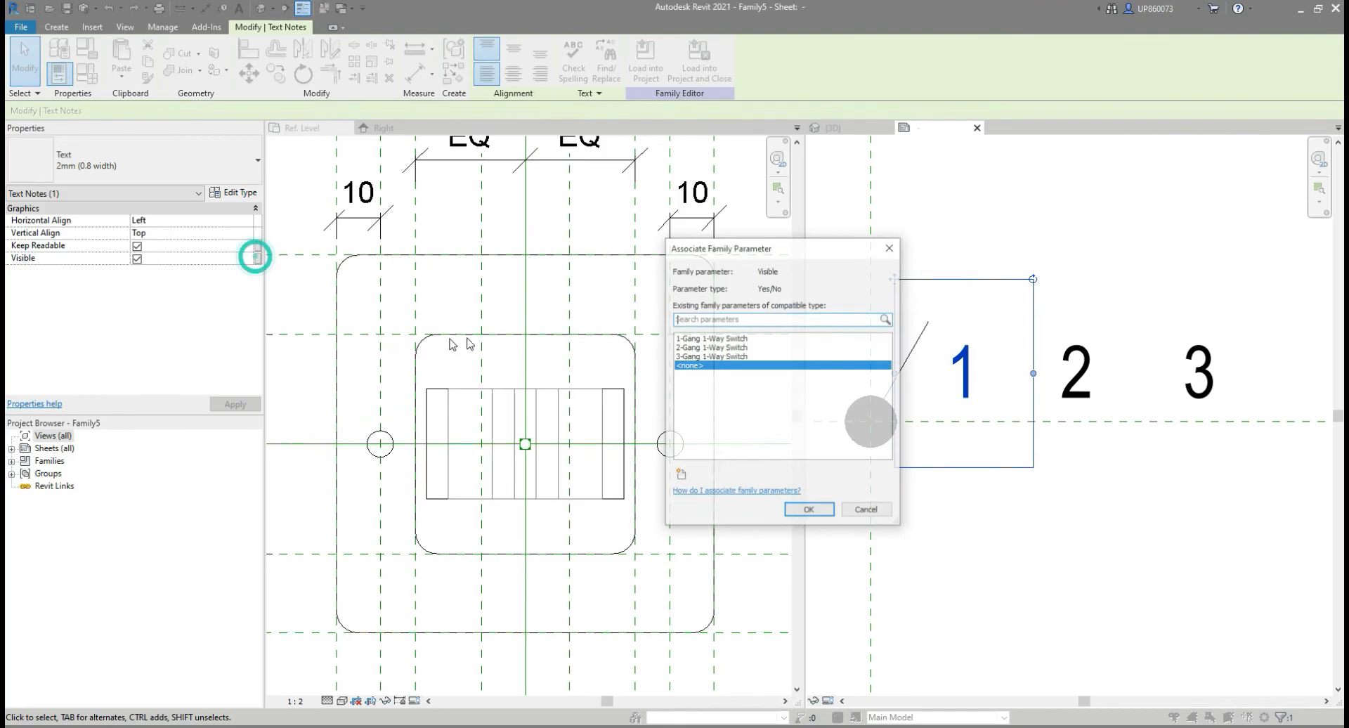
click(701, 340)
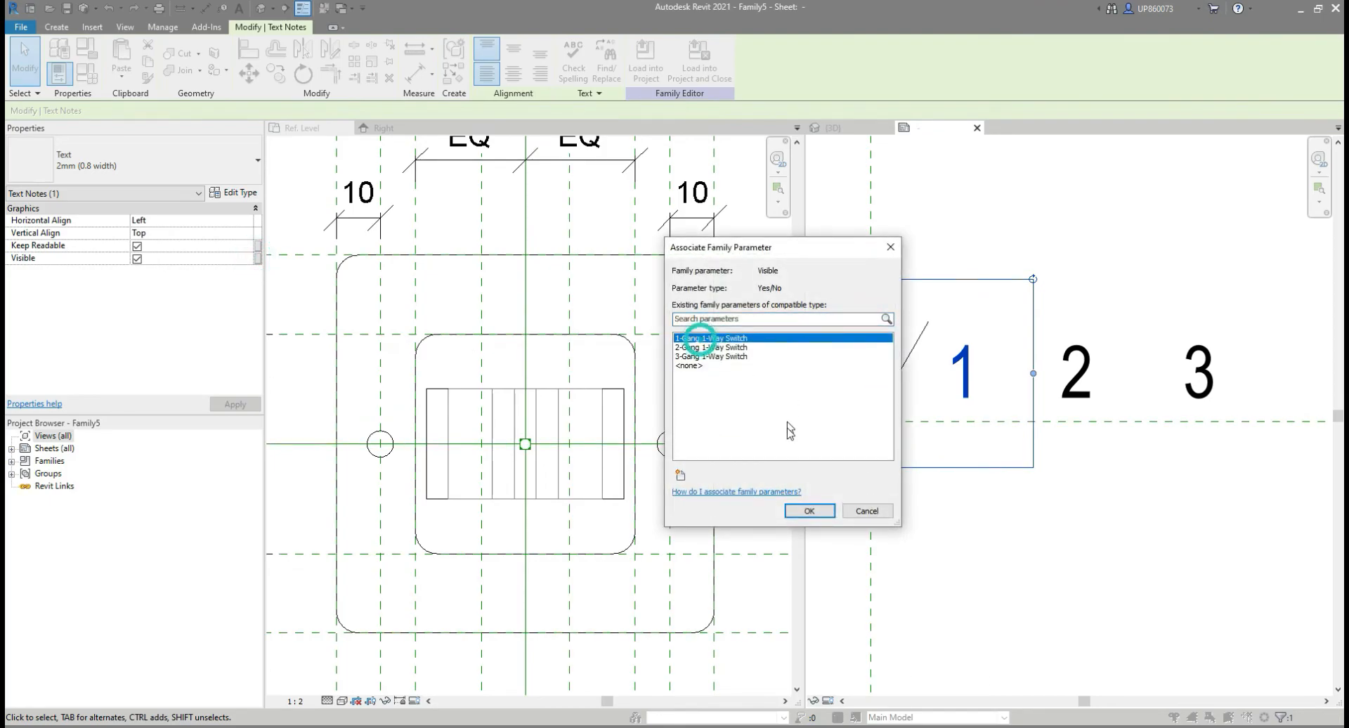
click(808, 511)
Associate the visibility of text note 2 with the 2-Gang 1-Way Switch parameter.
click(1083, 390)
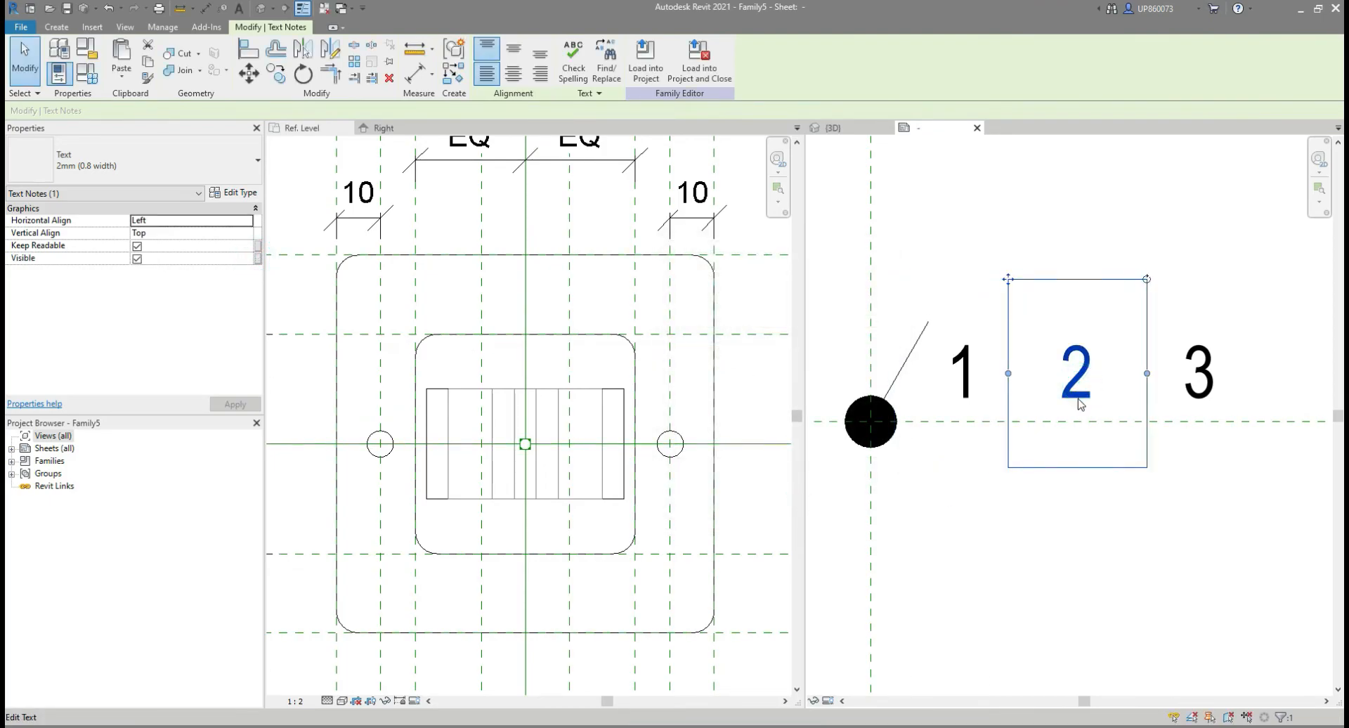
click(257, 258)
click(711, 347)
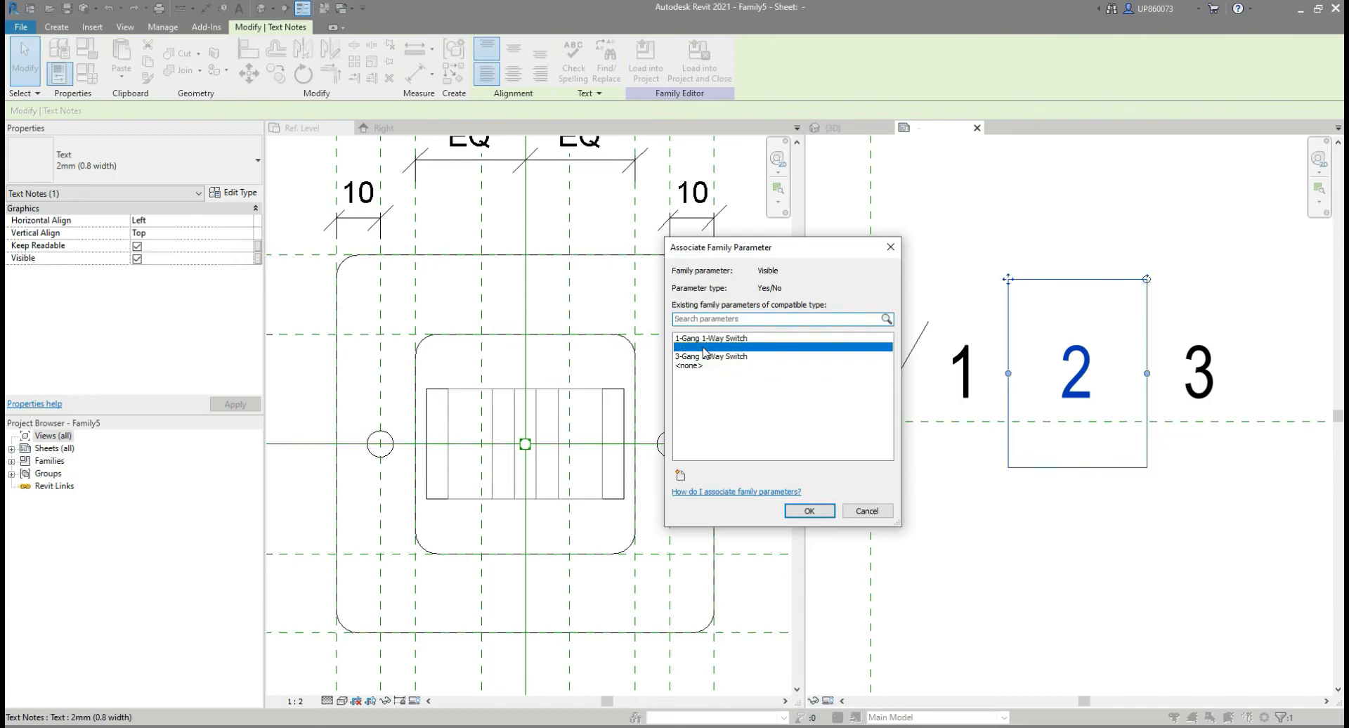
click(810, 511)
Associate the visibility of text note 3 with the 3-Gang 1-Way Switch parameter.
click(1203, 379)
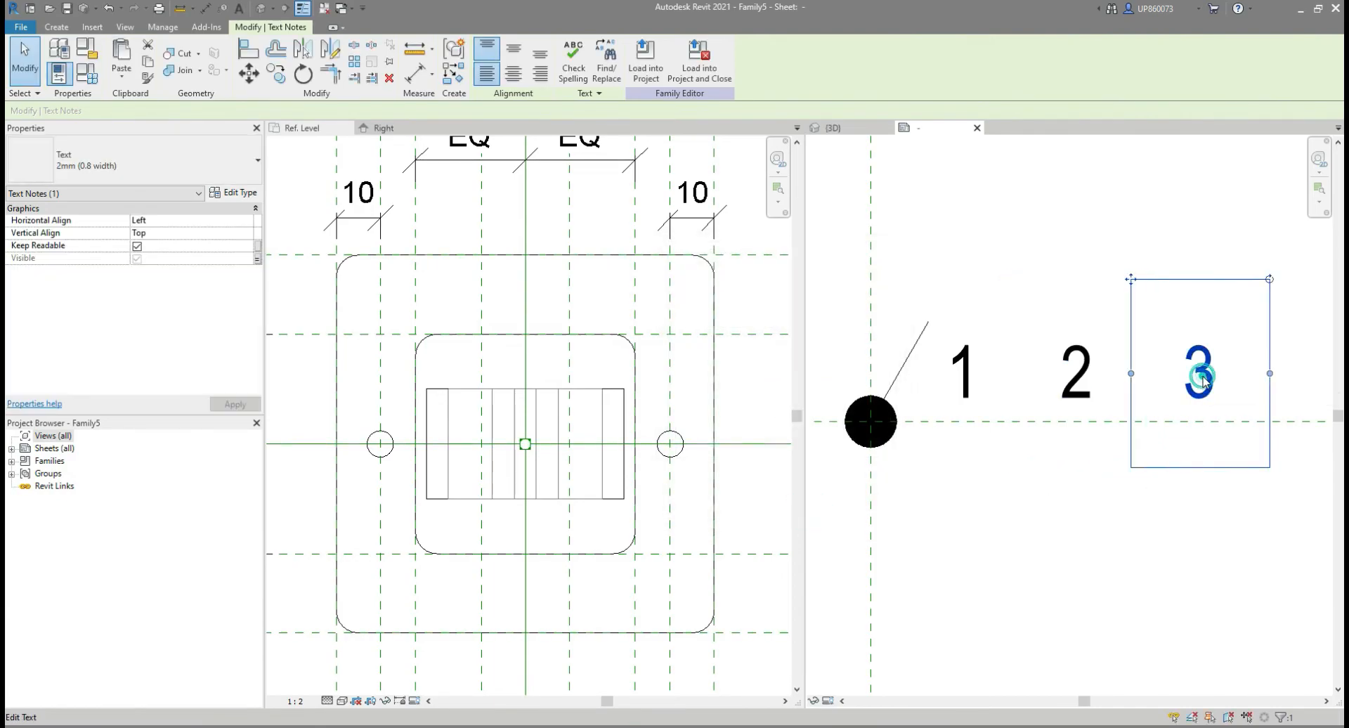
click(256, 259)
click(257, 260)
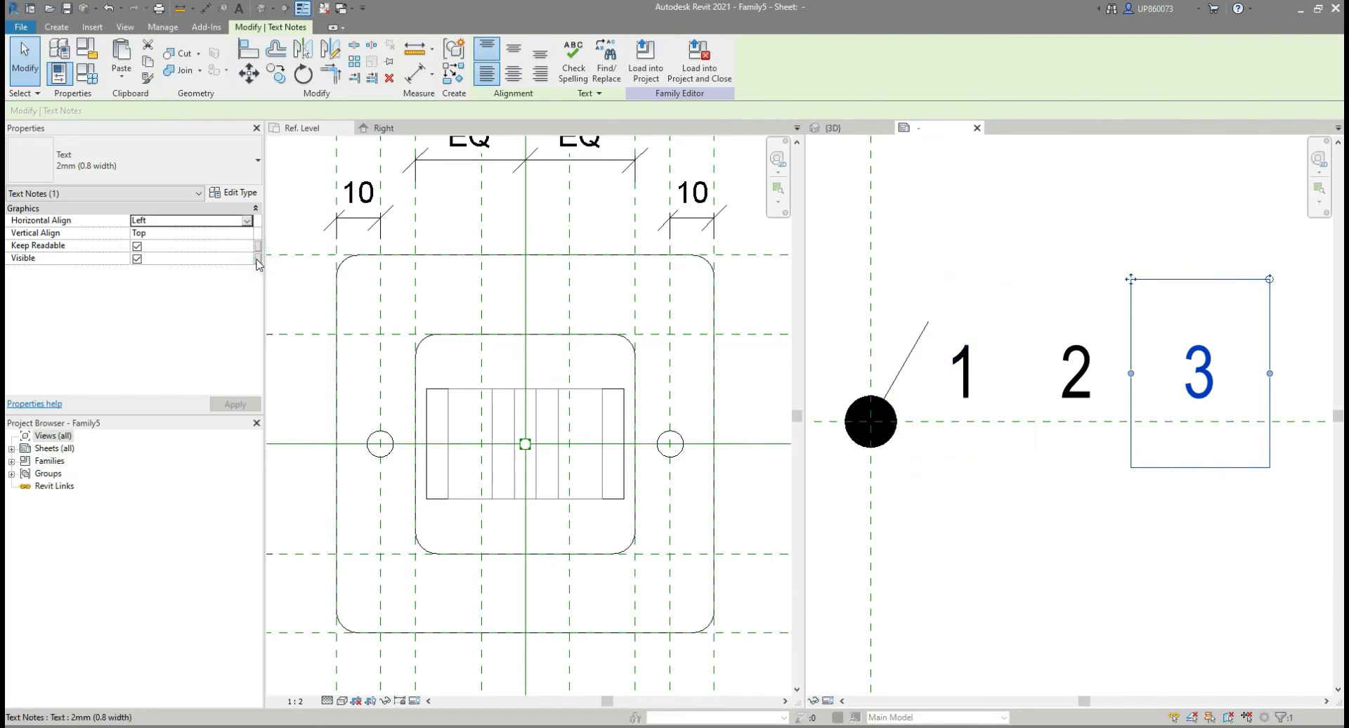
click(699, 357)
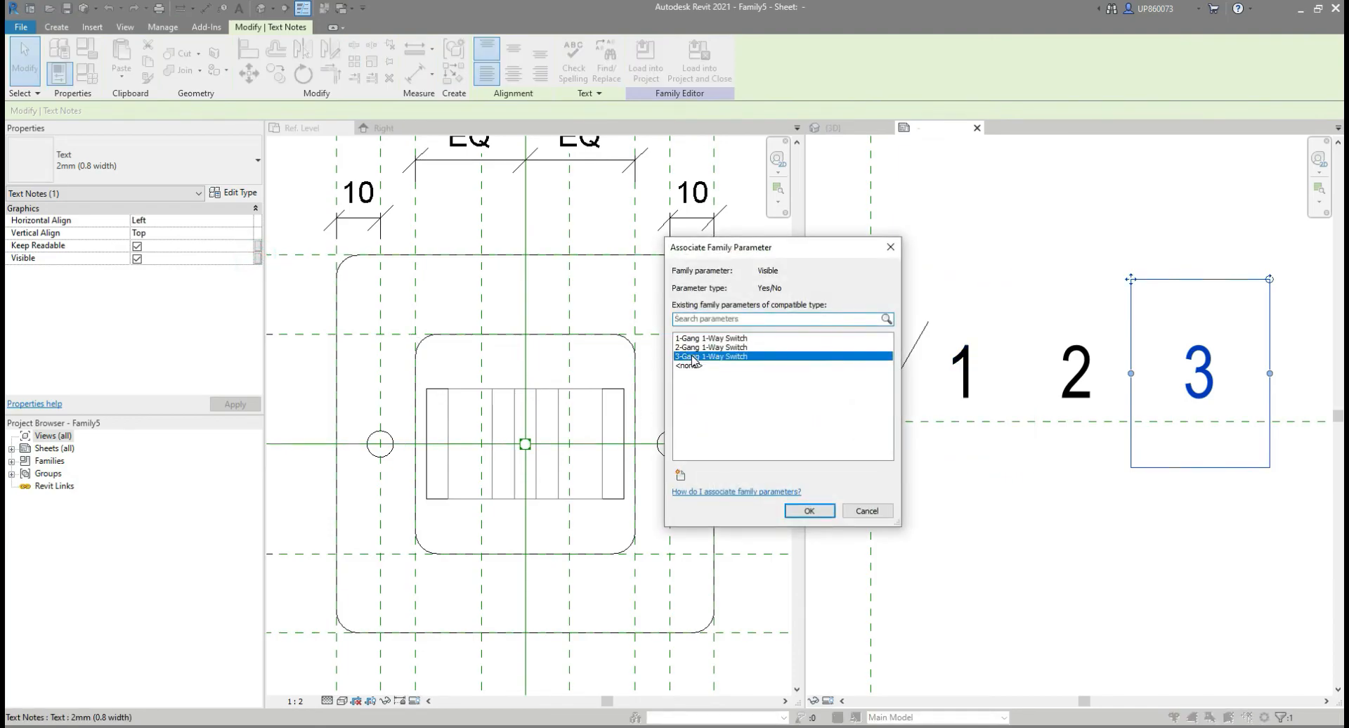
click(809, 511)
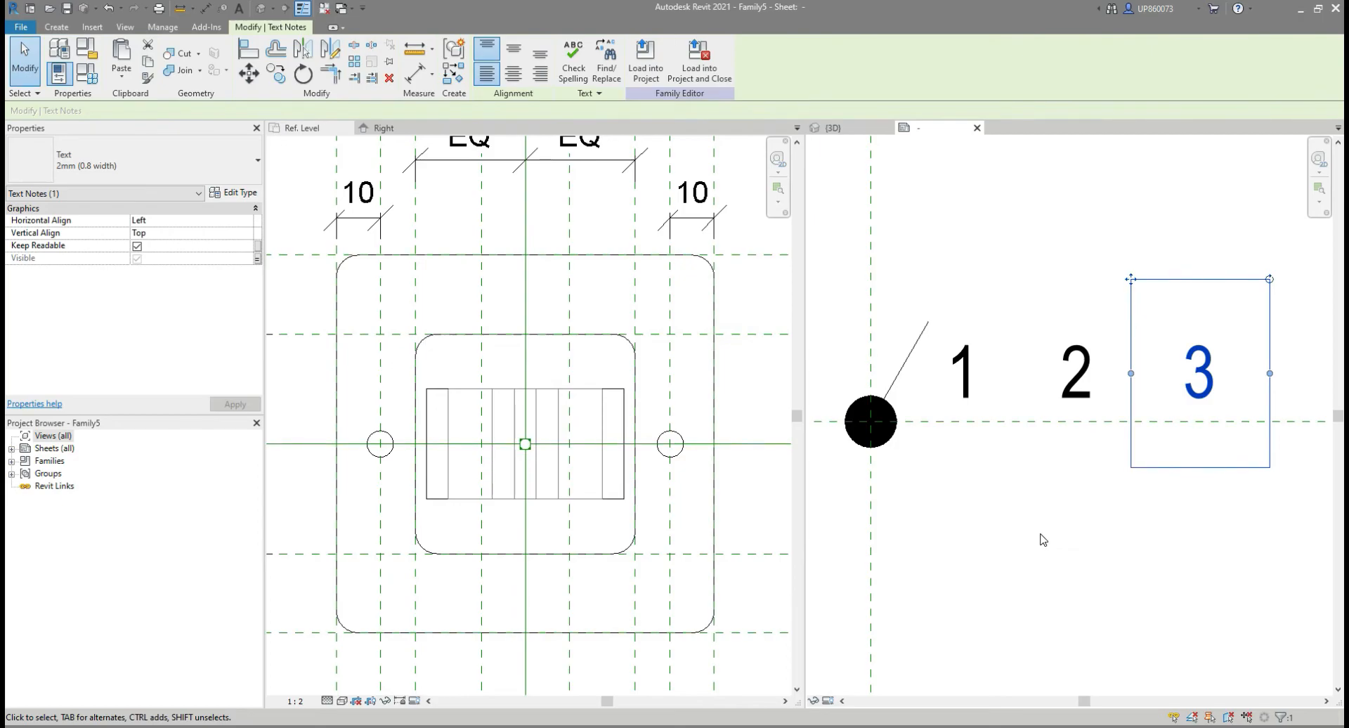
key(Escape)
key(Escape)
Nudge text note 2 to the left until it sits exactly over text note 1 beside the angled line.
click(1071, 399)
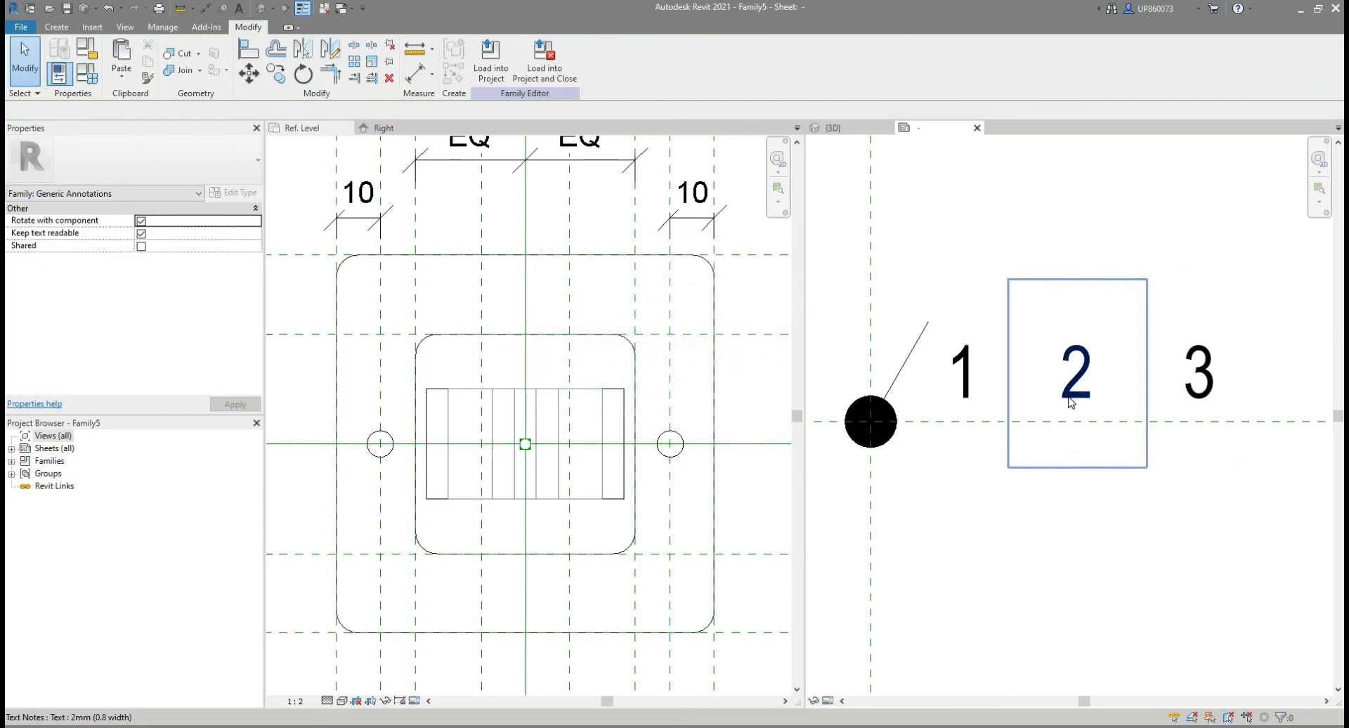
click(1069, 399)
key(Left)
key(Left)
key(Left)
key(Left)
key(Left)
key(Left)
key(Left)
key(Left)
key(Left)
key(Left)
key(Left)
key(Left)
key(Left)
key(Left)
key(Left)
key(Left)
key(Left)
key(Escape)
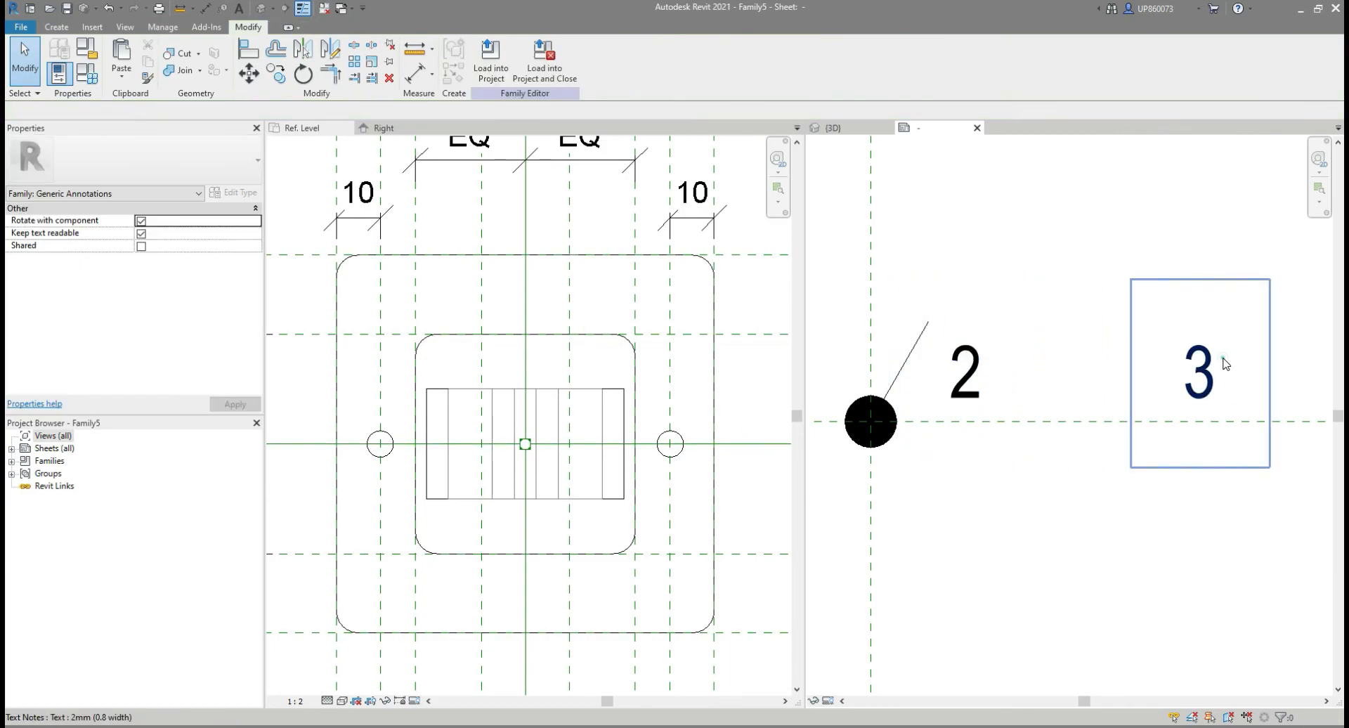
Nudge text note 3 to the left until it overlaps the stacked notes 1 and 2 beside the angled line.
click(1226, 364)
key(Left)
key(Left)
key(Left)
key(Left)
key(Left)
key(Left)
key(Left)
key(Left)
key(Left)
key(Left)
key(Left)
key(Left)
key(Left)
key(Left)
key(Left)
key(Left)
key(Left)
key(Left)
key(Left)
key(Left)
key(Left)
key(Left)
key(Left)
key(Left)
key(Left)
click(1195, 456)
Move the circle, angled line and stacked numbers up 1.0 together so the circle's bottom rests on the horizontal reference plane.
scroll(1057, 520, down, 1)
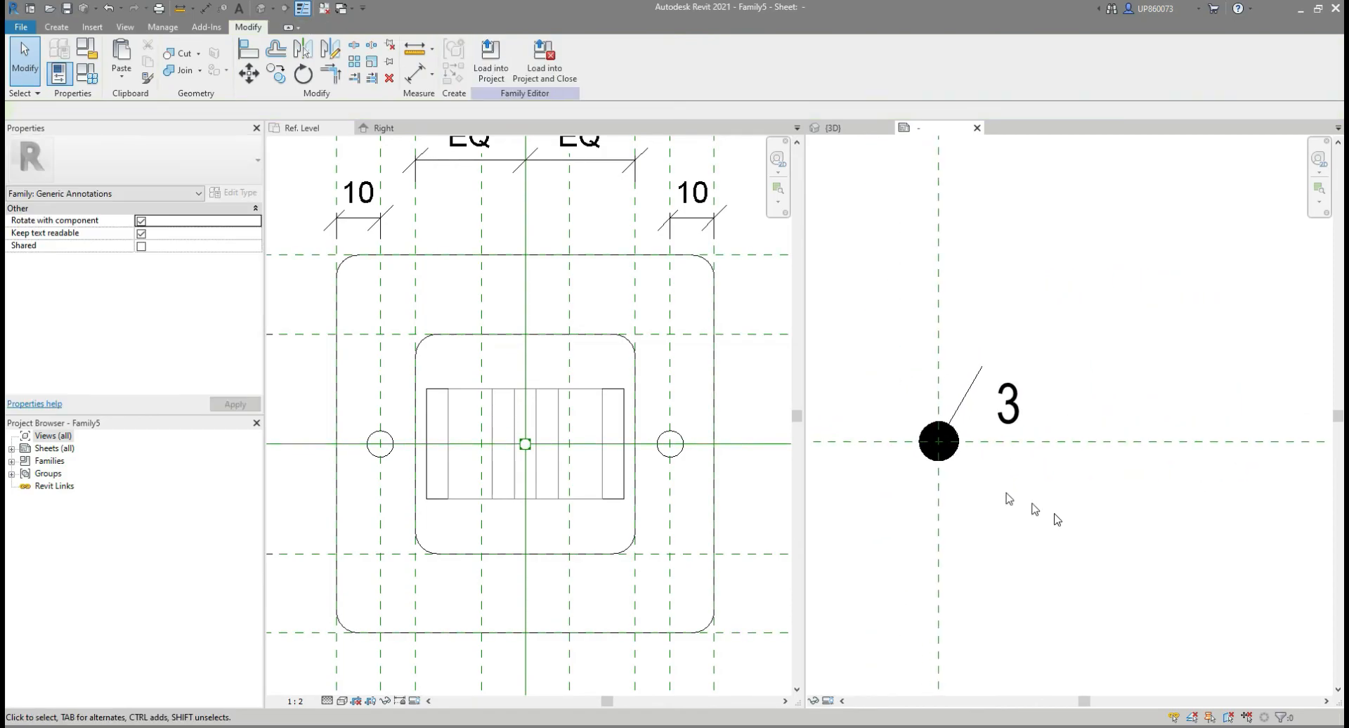
drag(835, 285, 1117, 537)
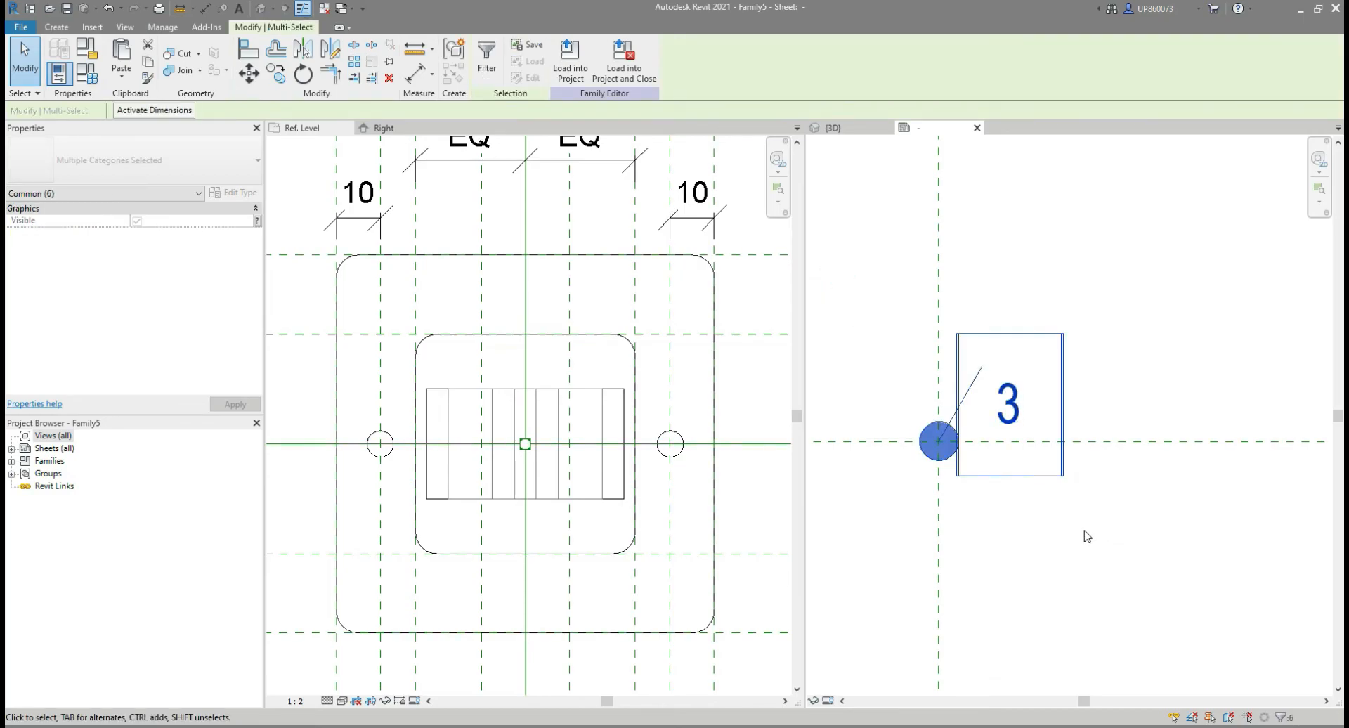
key(v)
scroll(935, 453, up, 3)
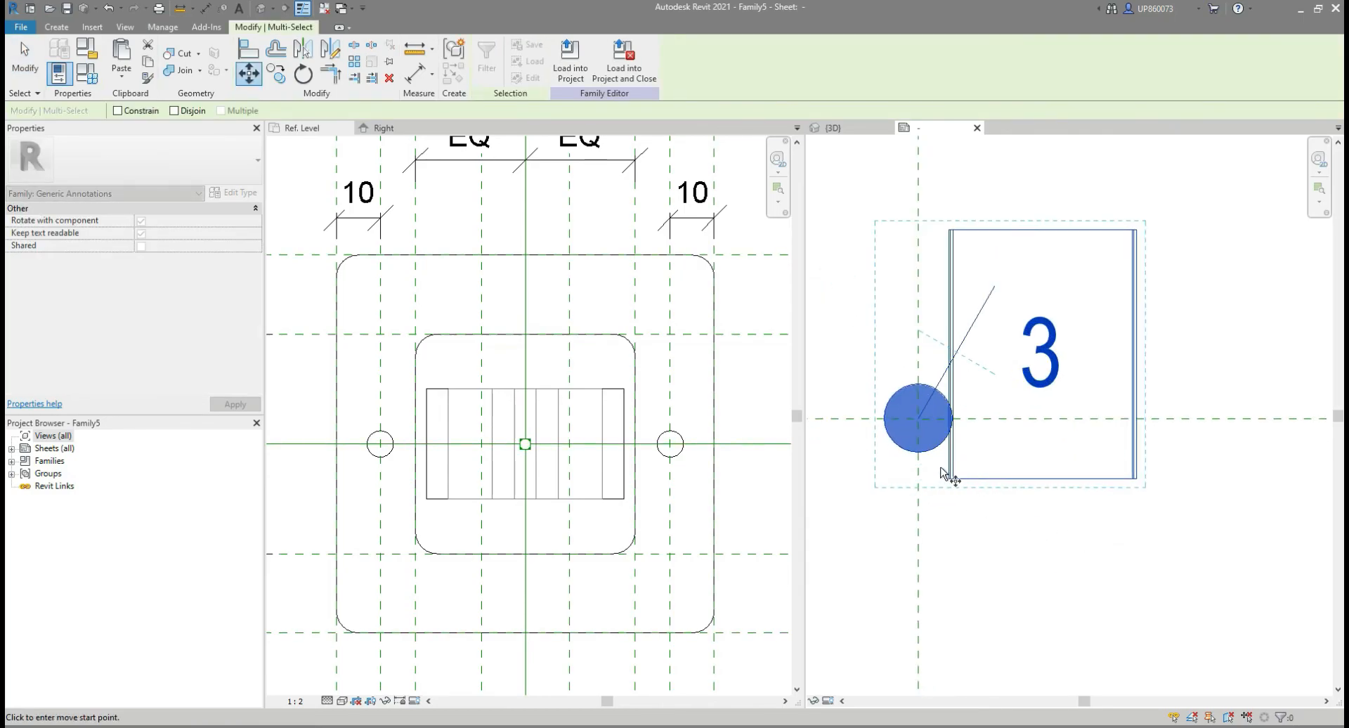
click(902, 443)
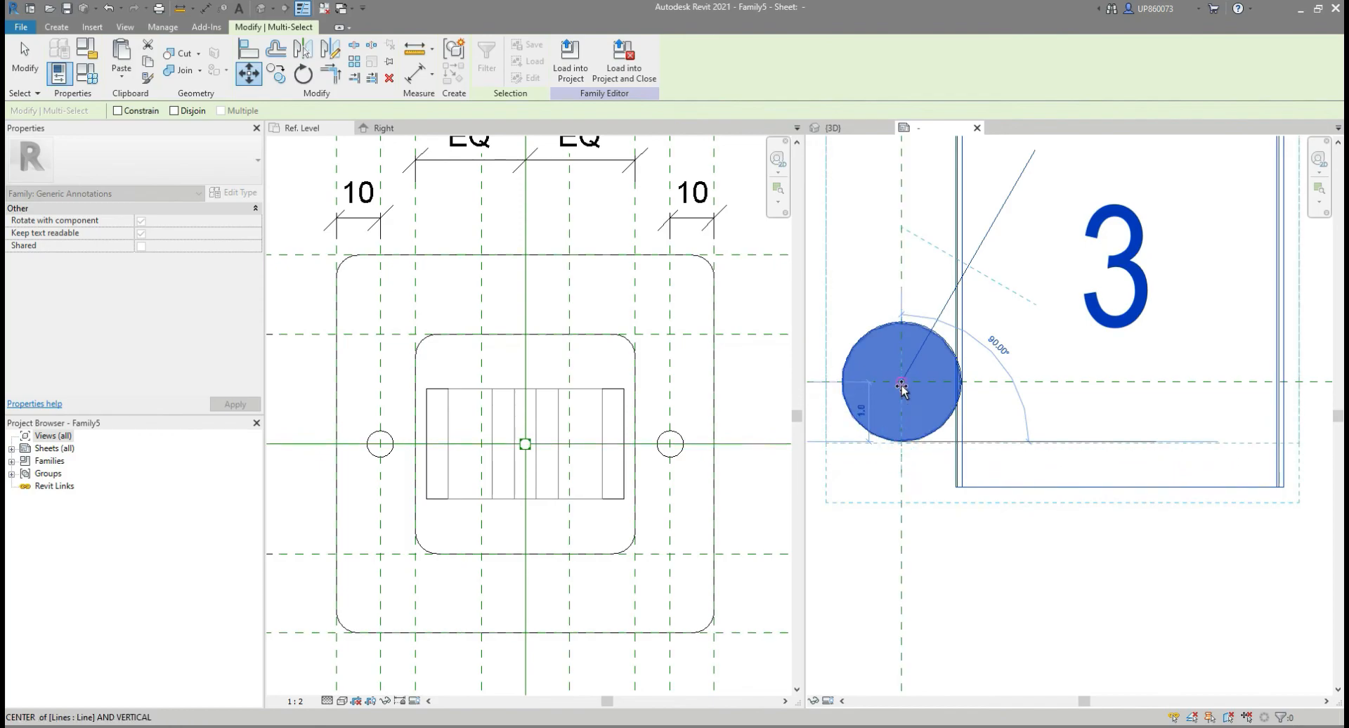
click(902, 385)
scroll(1012, 488, down, 4)
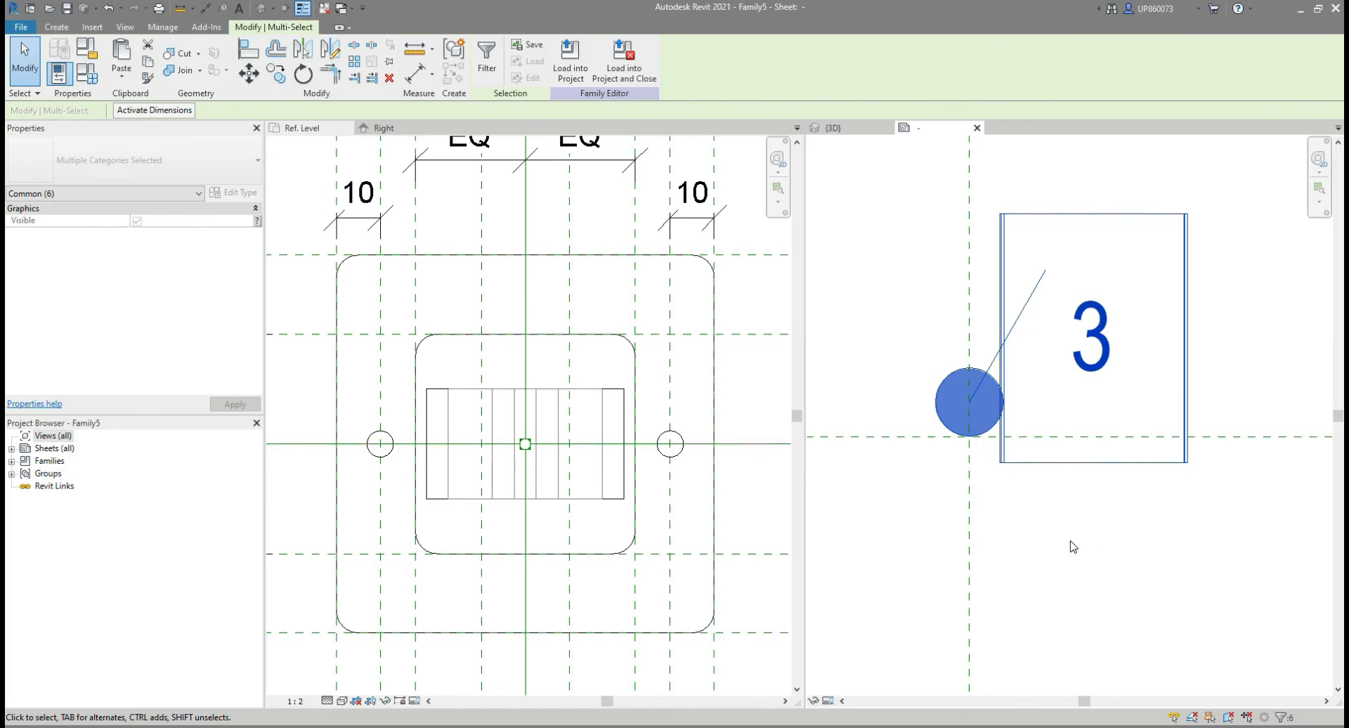
key(Escape)
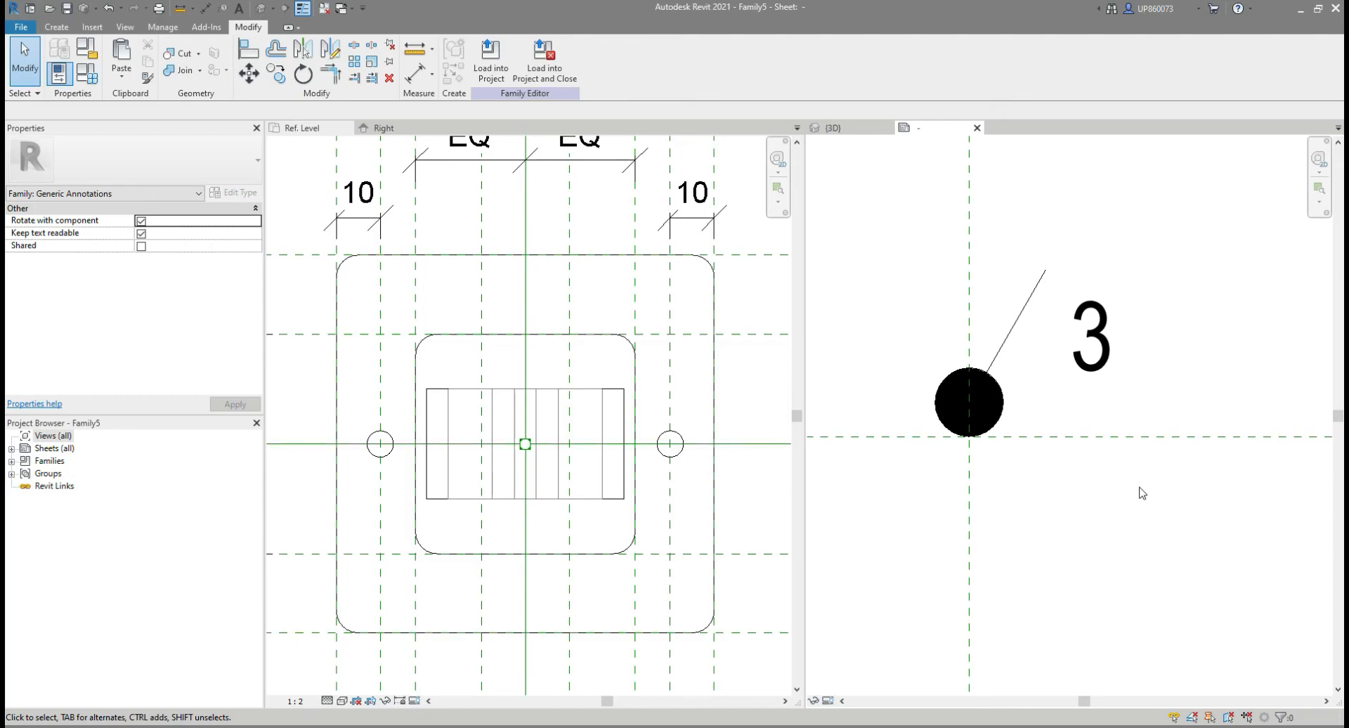
Load the annotation symbol into the switch family and place it at the intersection of the centre reference planes in Ref. Level.
click(495, 73)
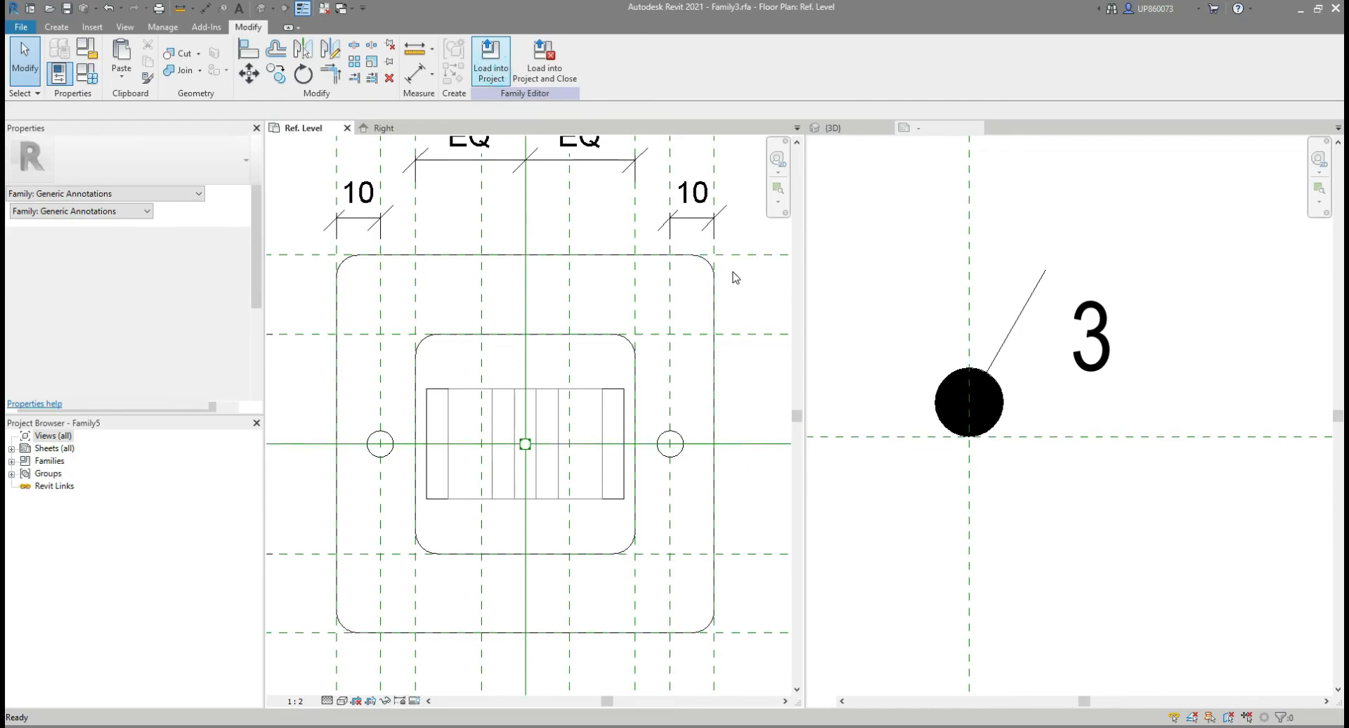
click(787, 248)
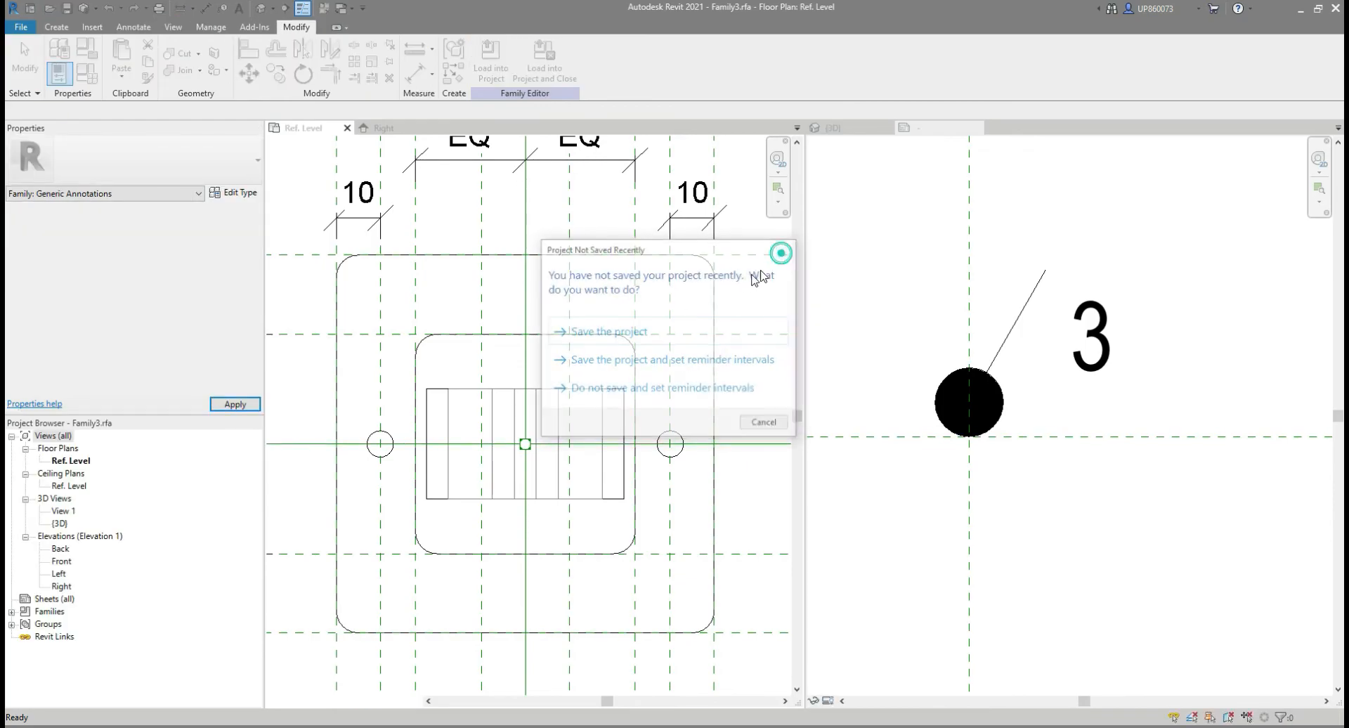
scroll(531, 445, up, 3)
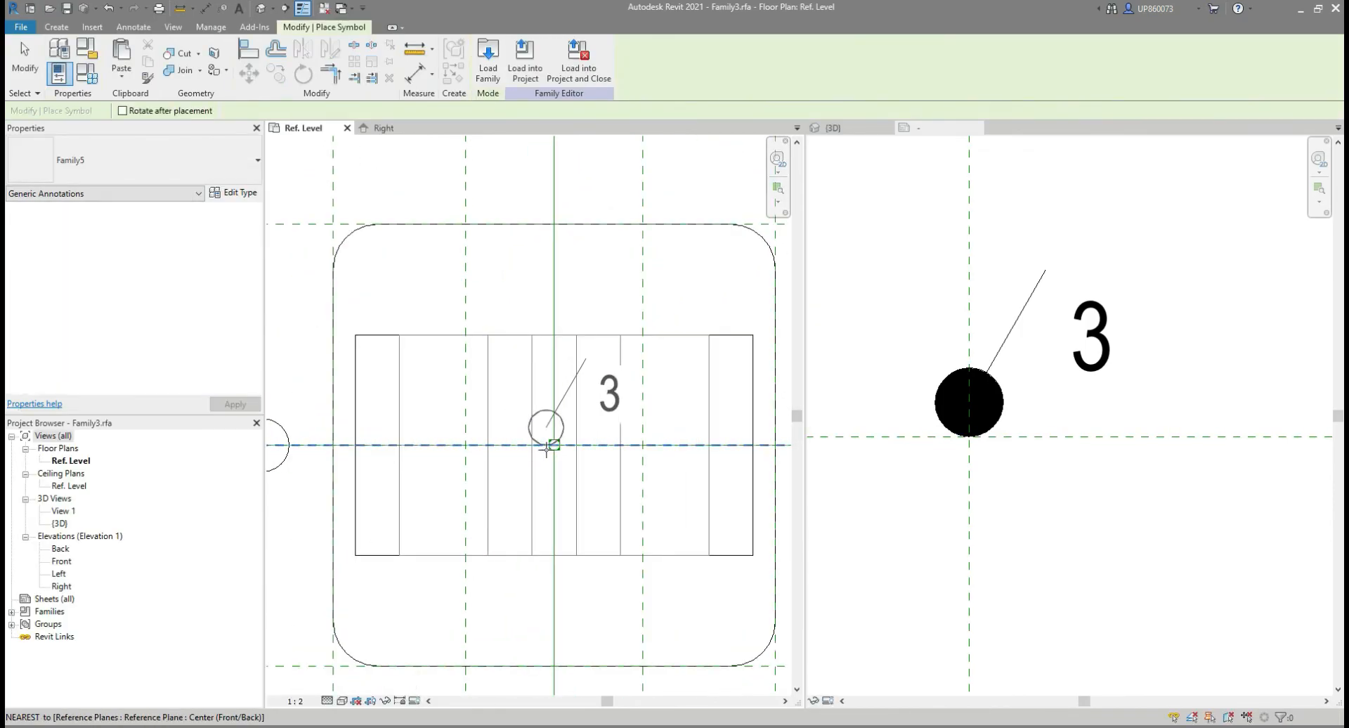
click(555, 445)
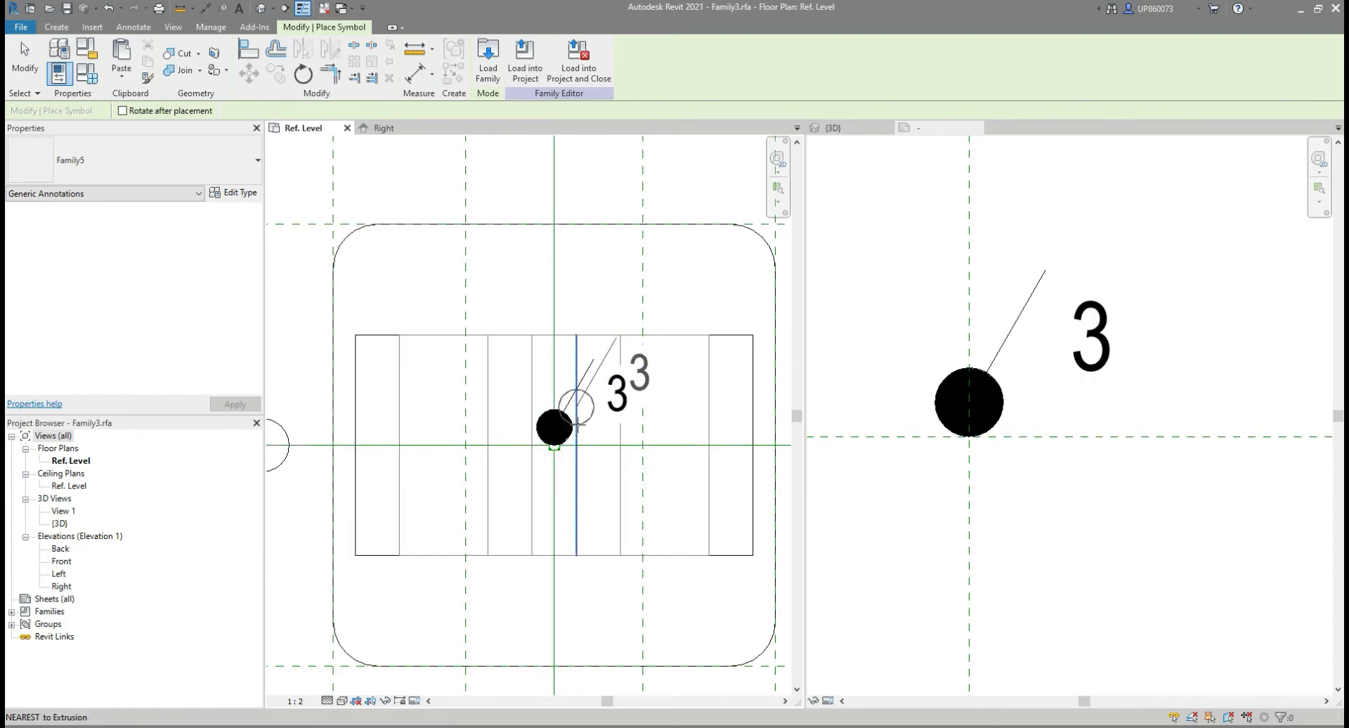
key(Escape)
key(Escape)
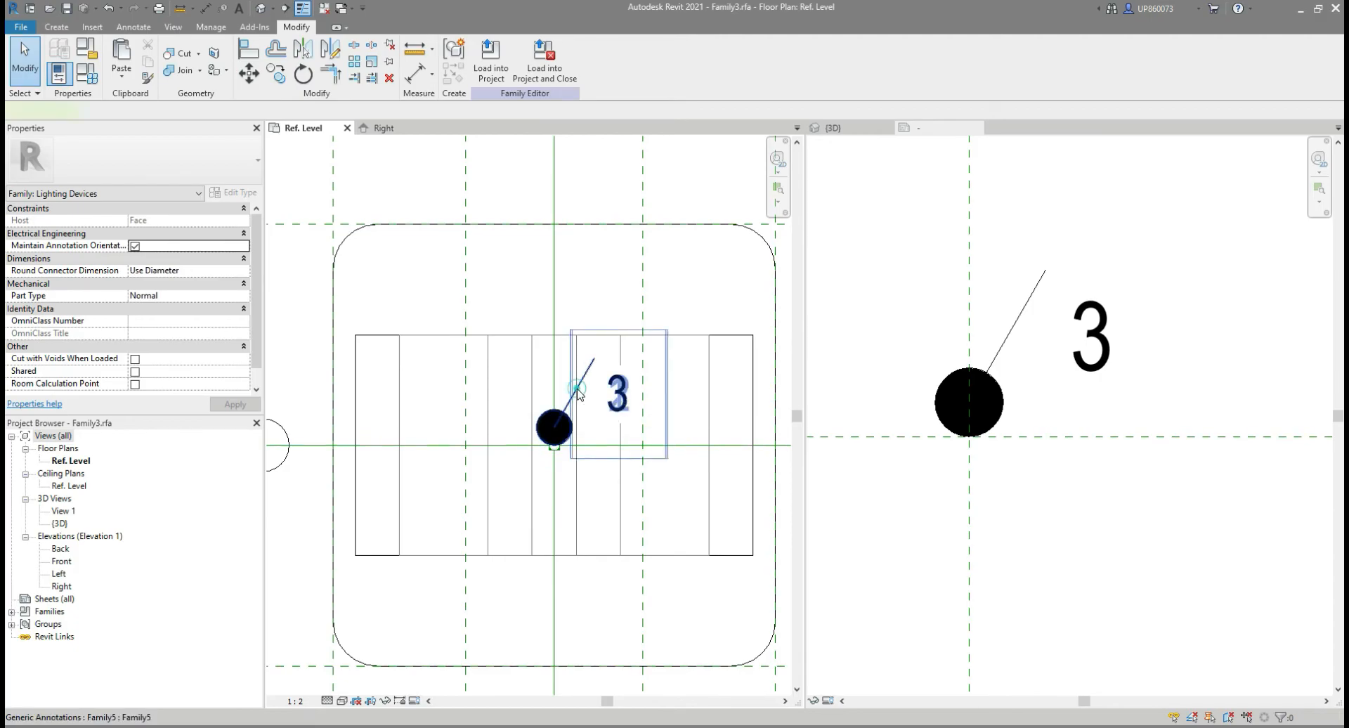
Associate the placed symbol's 1-Gang, 2-Gang and 3-Gang 1-Way Switch parameters with the family parameters of the same names.
click(580, 394)
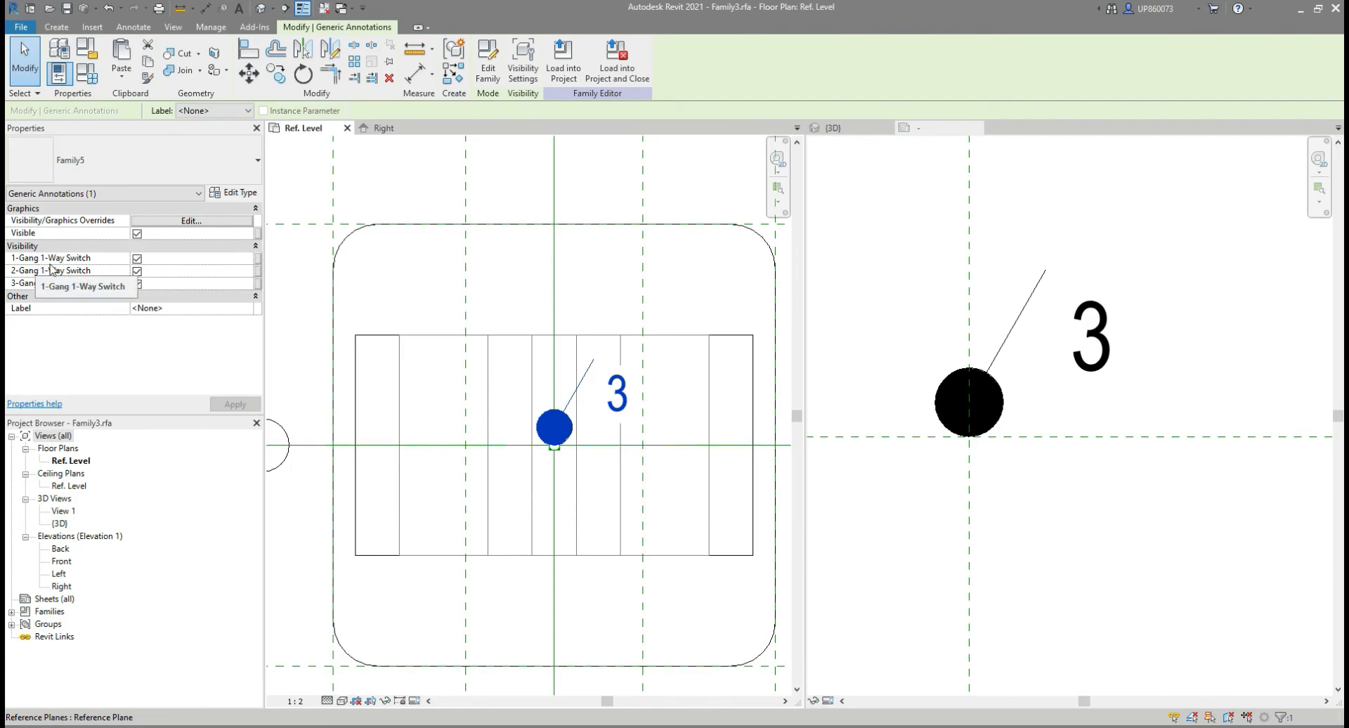
click(259, 259)
click(703, 340)
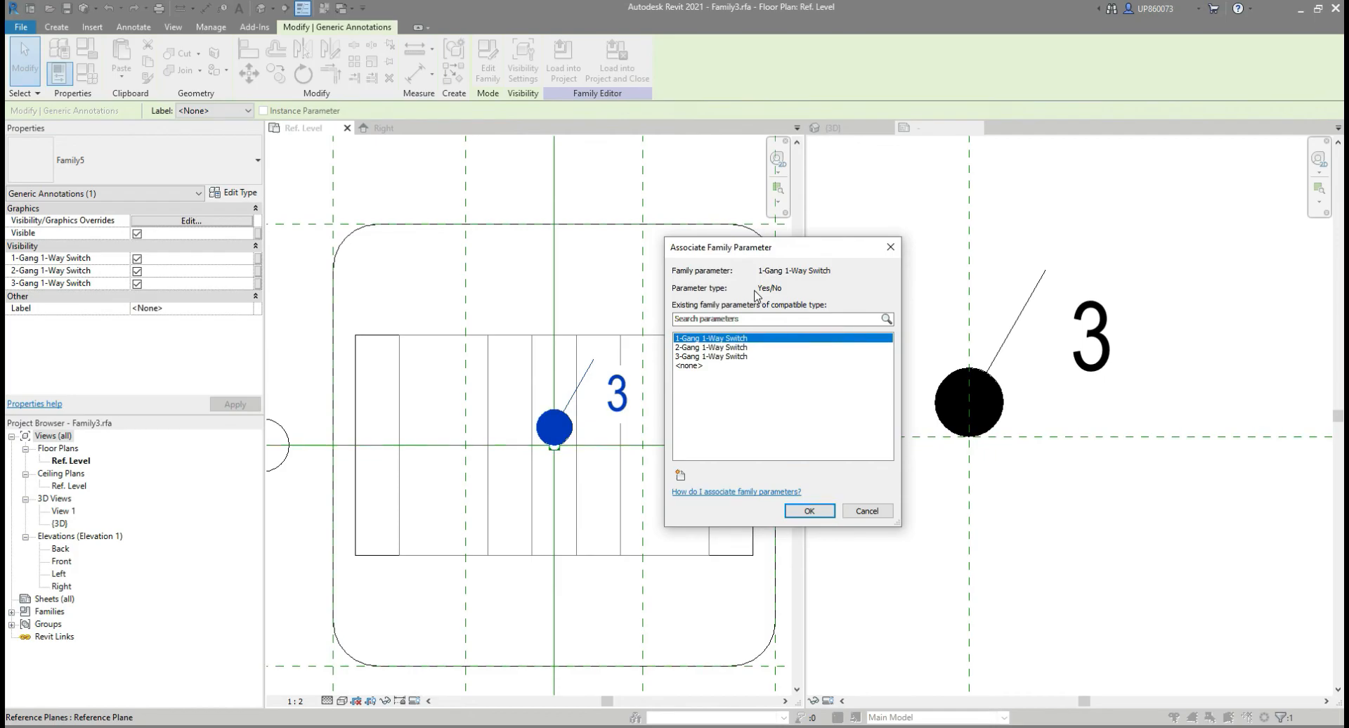
click(809, 511)
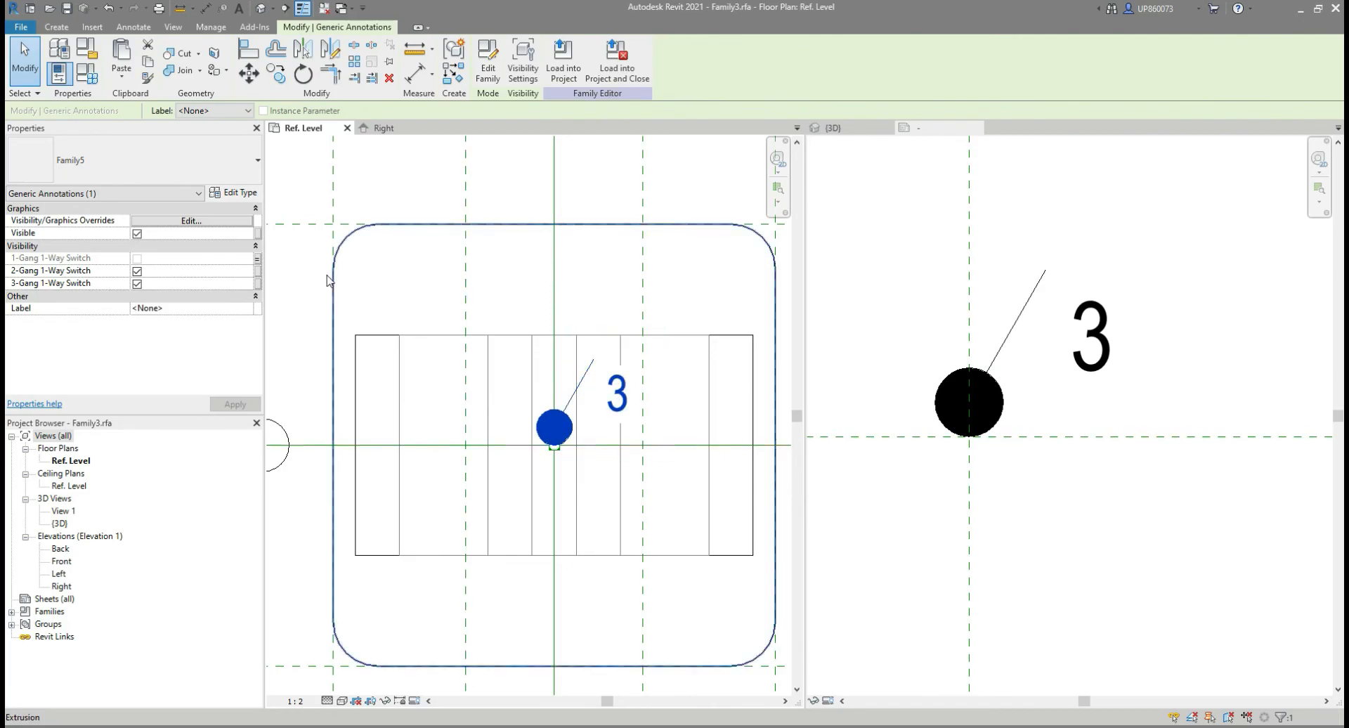
click(257, 272)
click(711, 348)
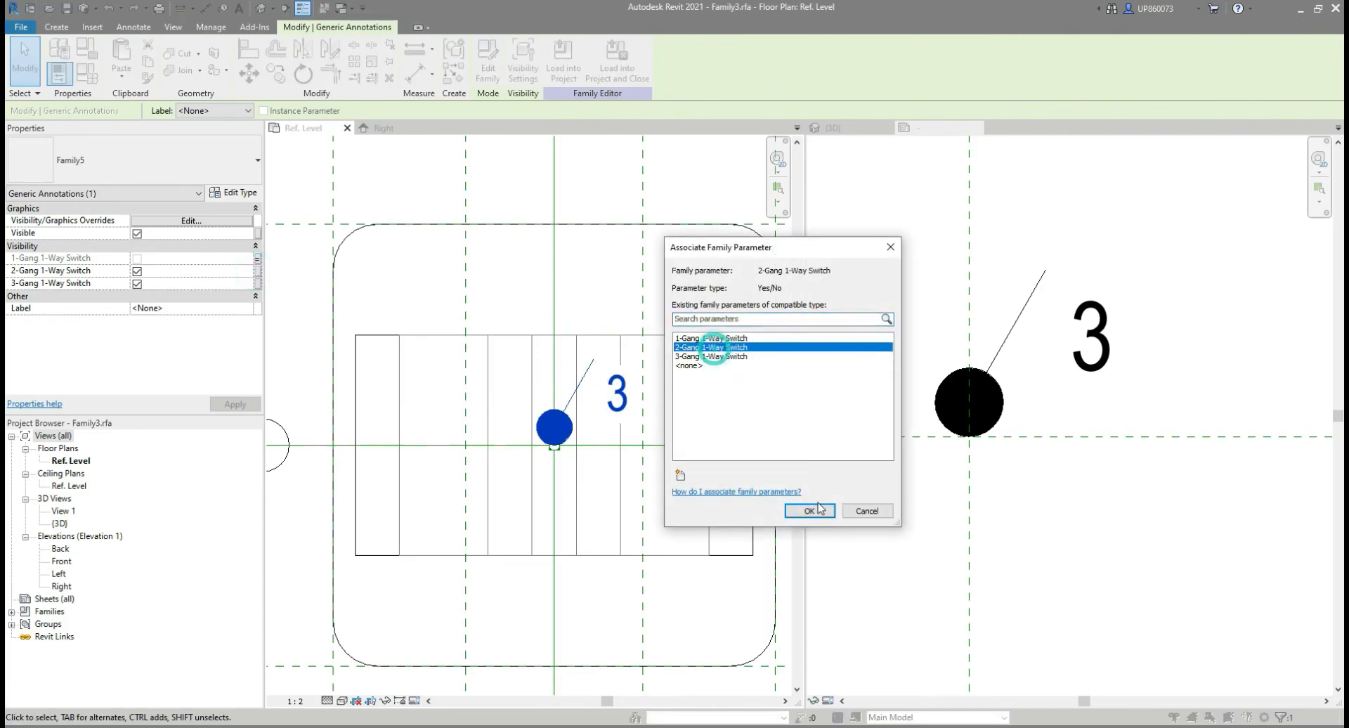
click(810, 511)
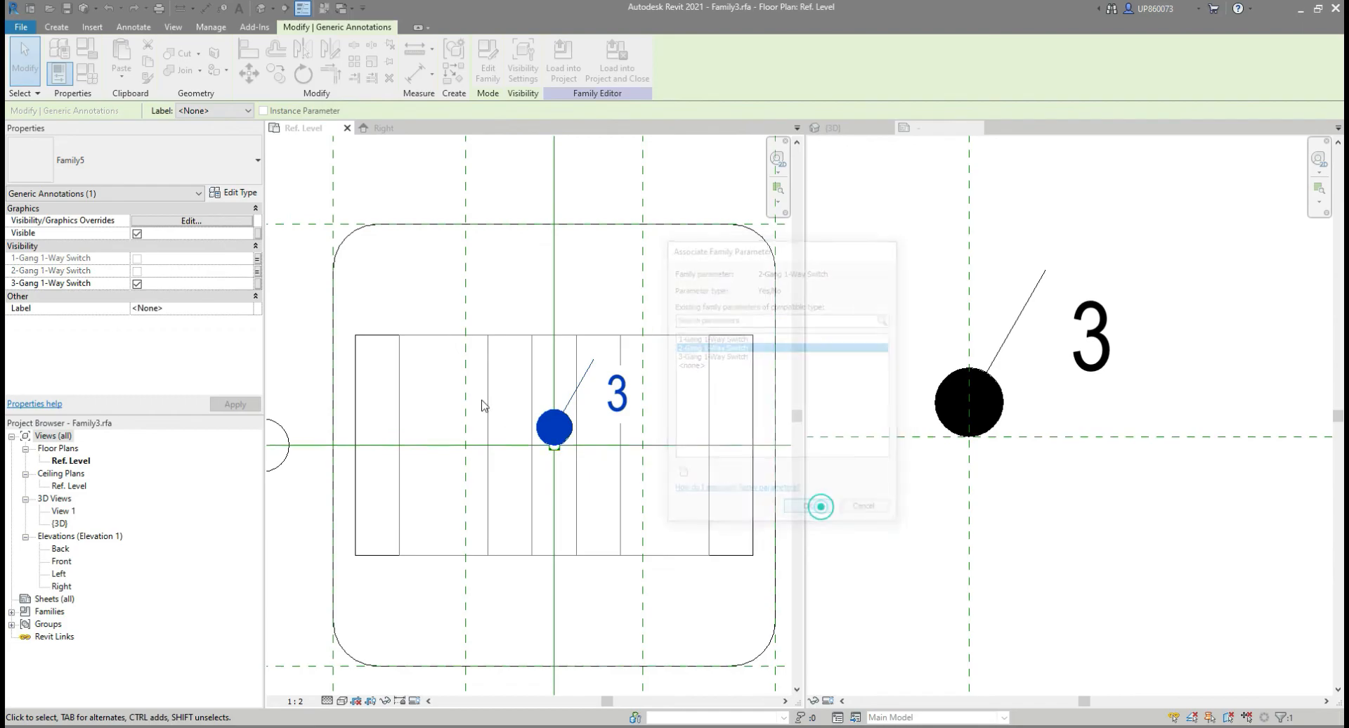
click(257, 284)
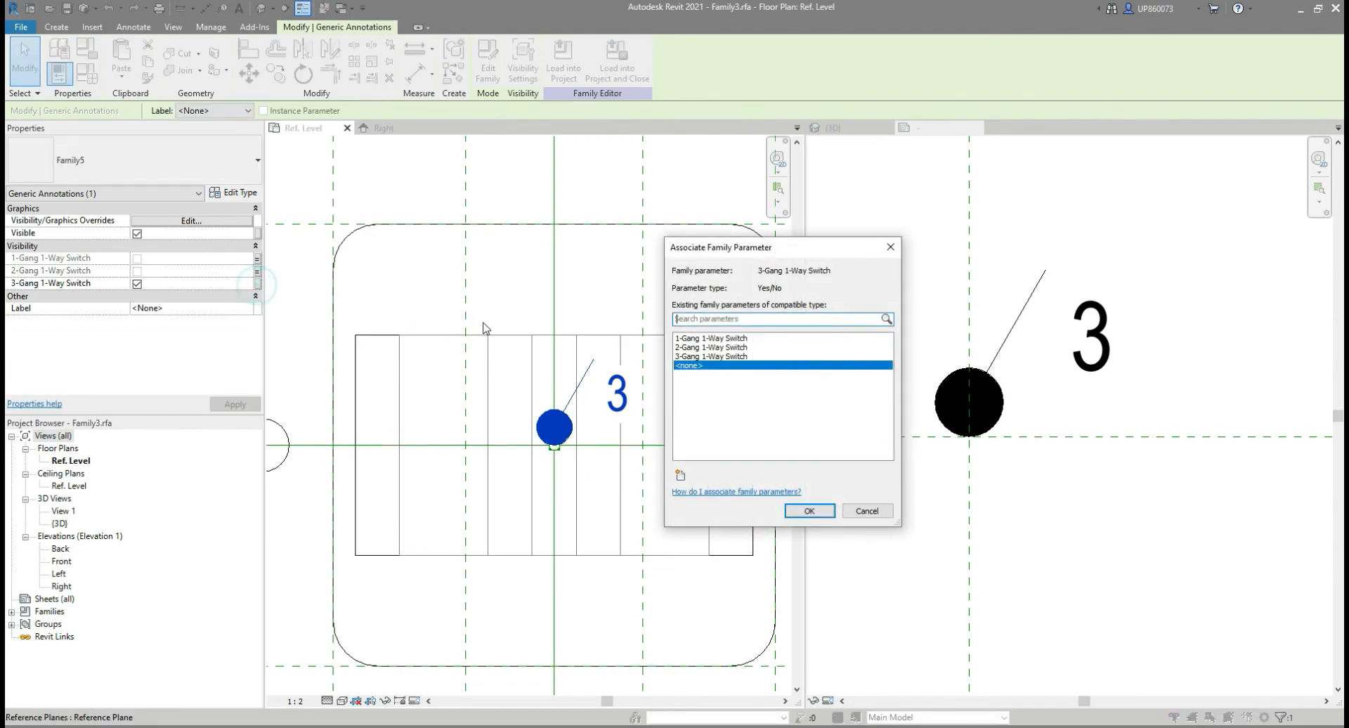
click(709, 356)
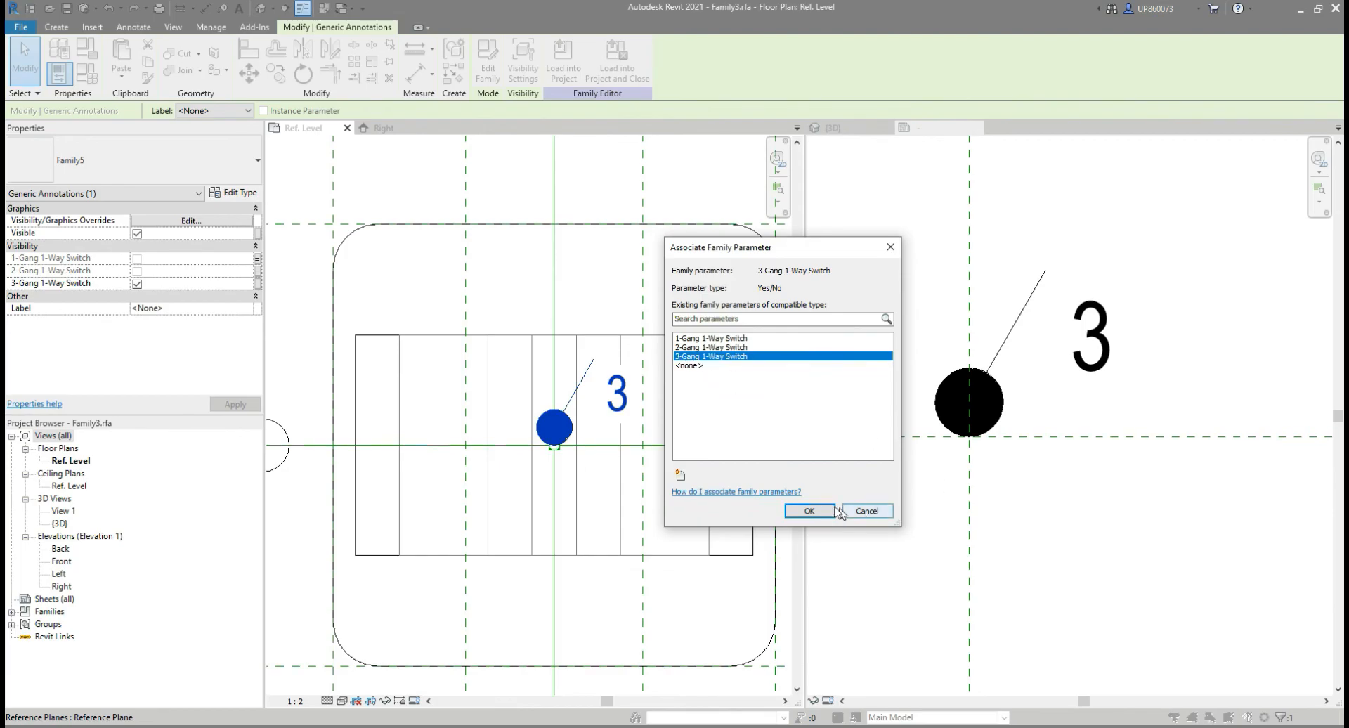
click(810, 511)
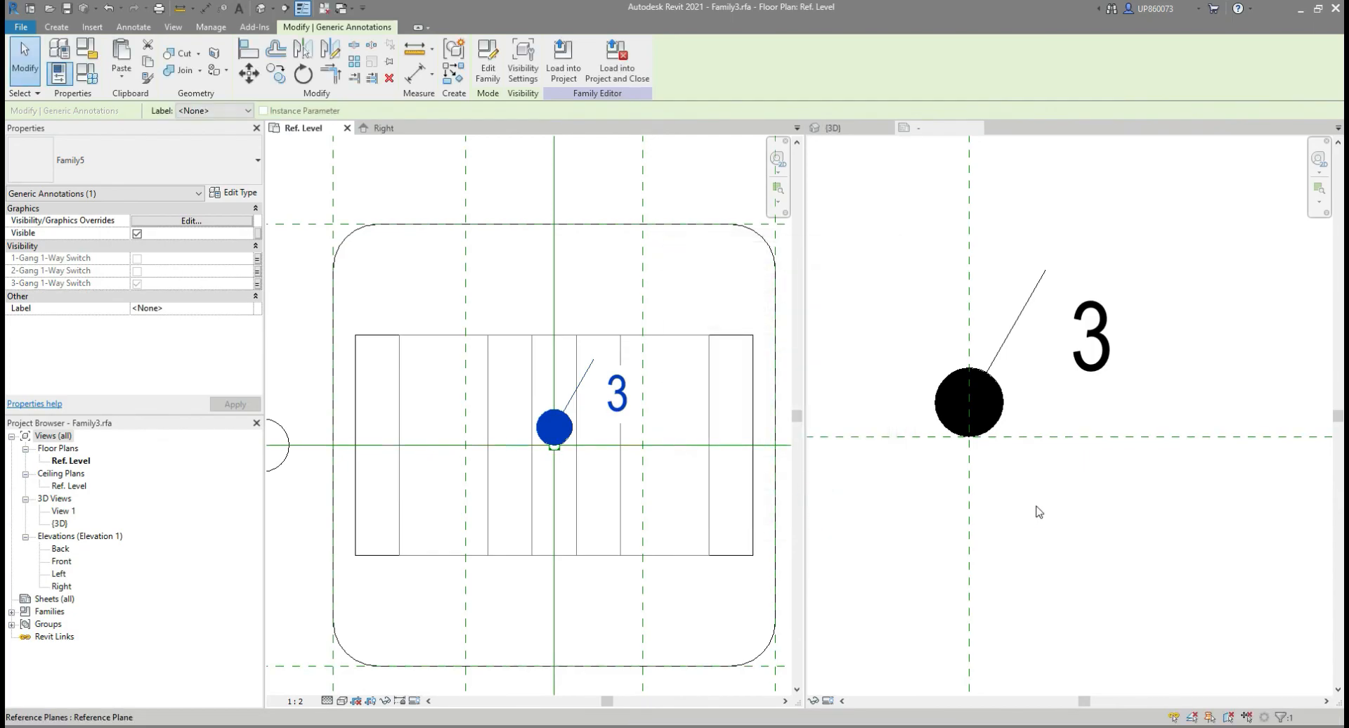
key(Escape)
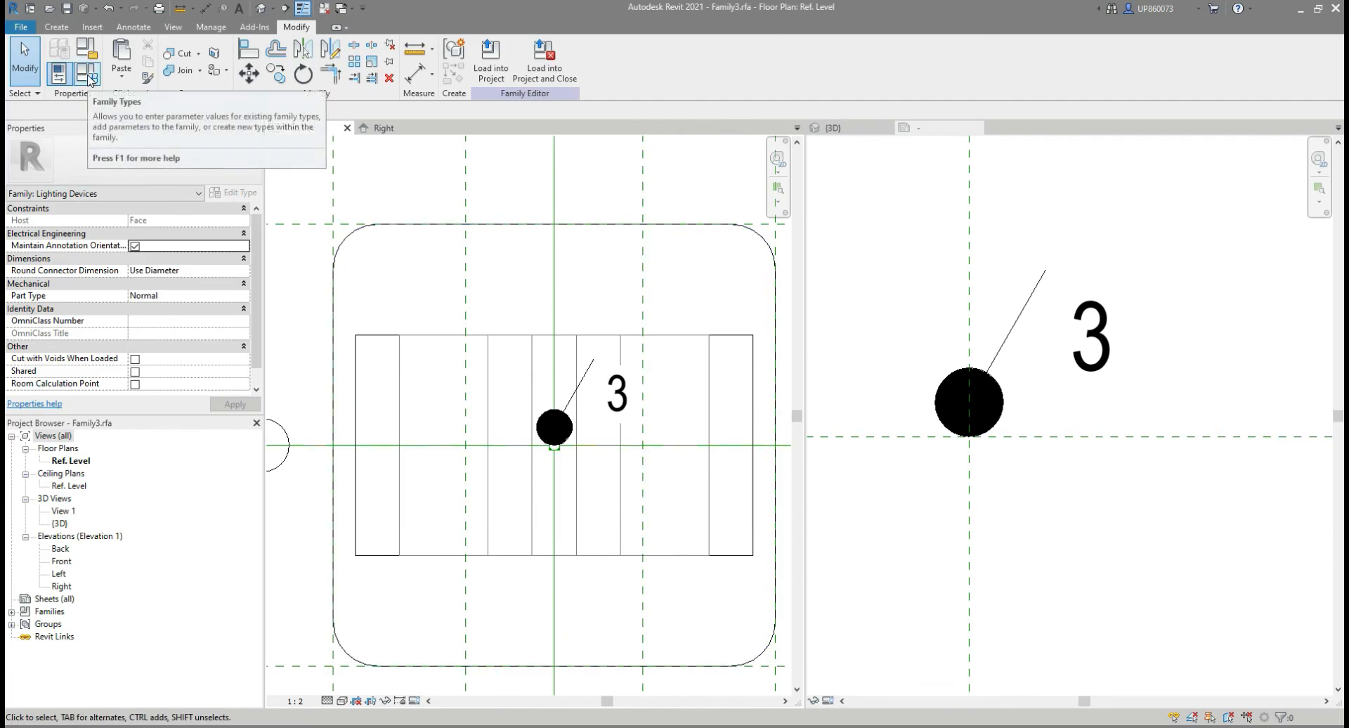
Apply the 1-Gang, 2-Gang and 3-Gang 1-Way Switch family types in turn to check the number in the plan symbol.
click(87, 73)
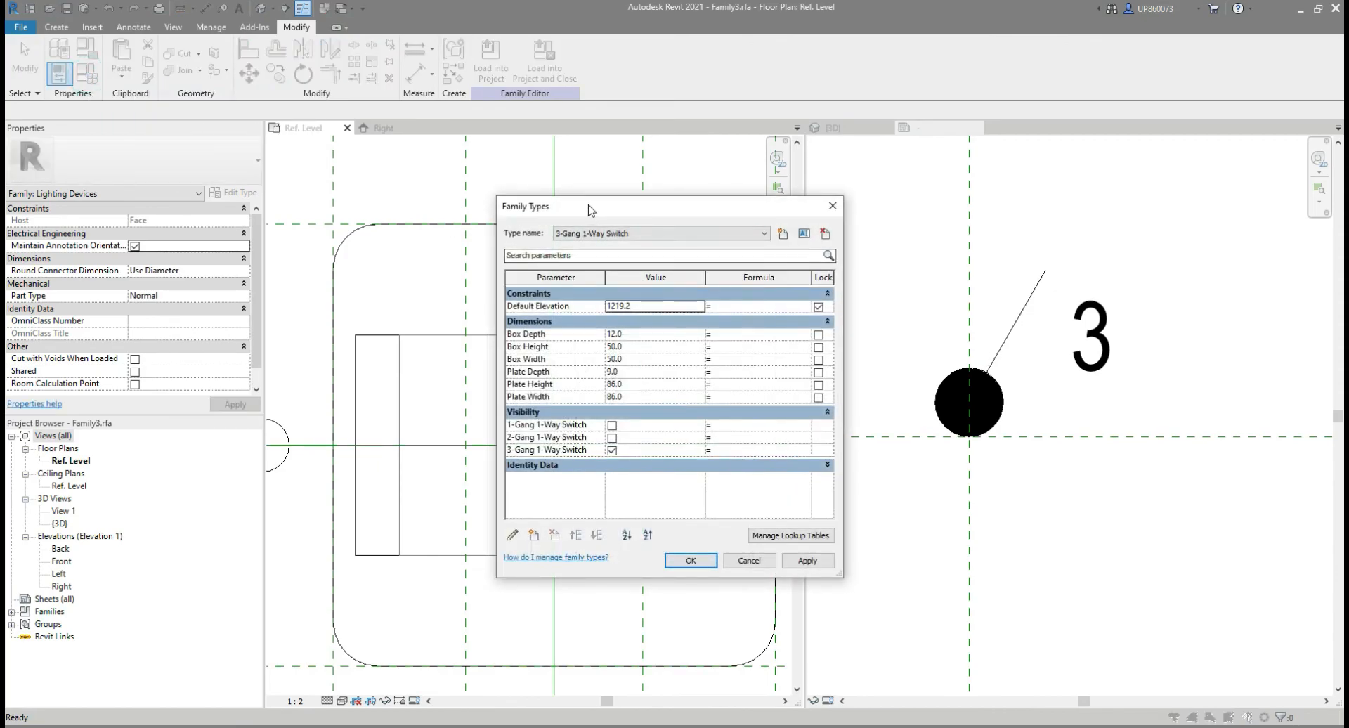
drag(787, 224, 1019, 232)
click(979, 249)
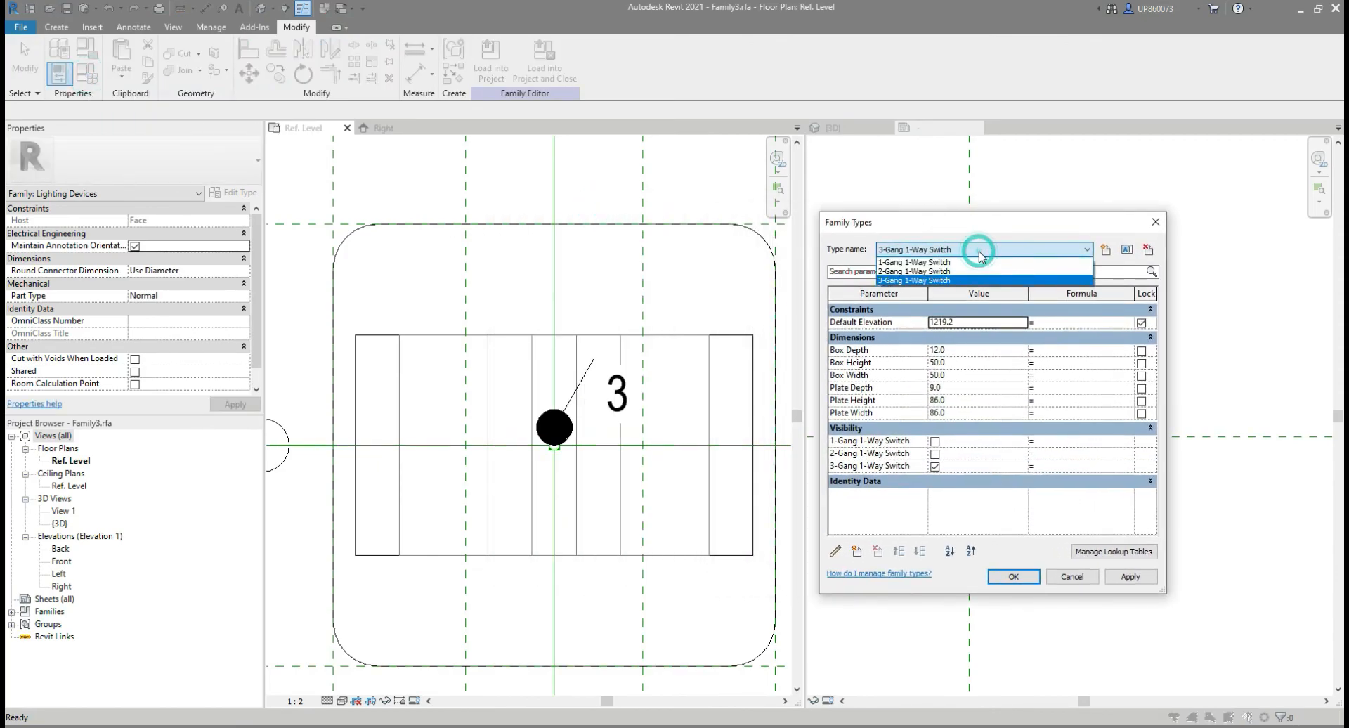
click(968, 265)
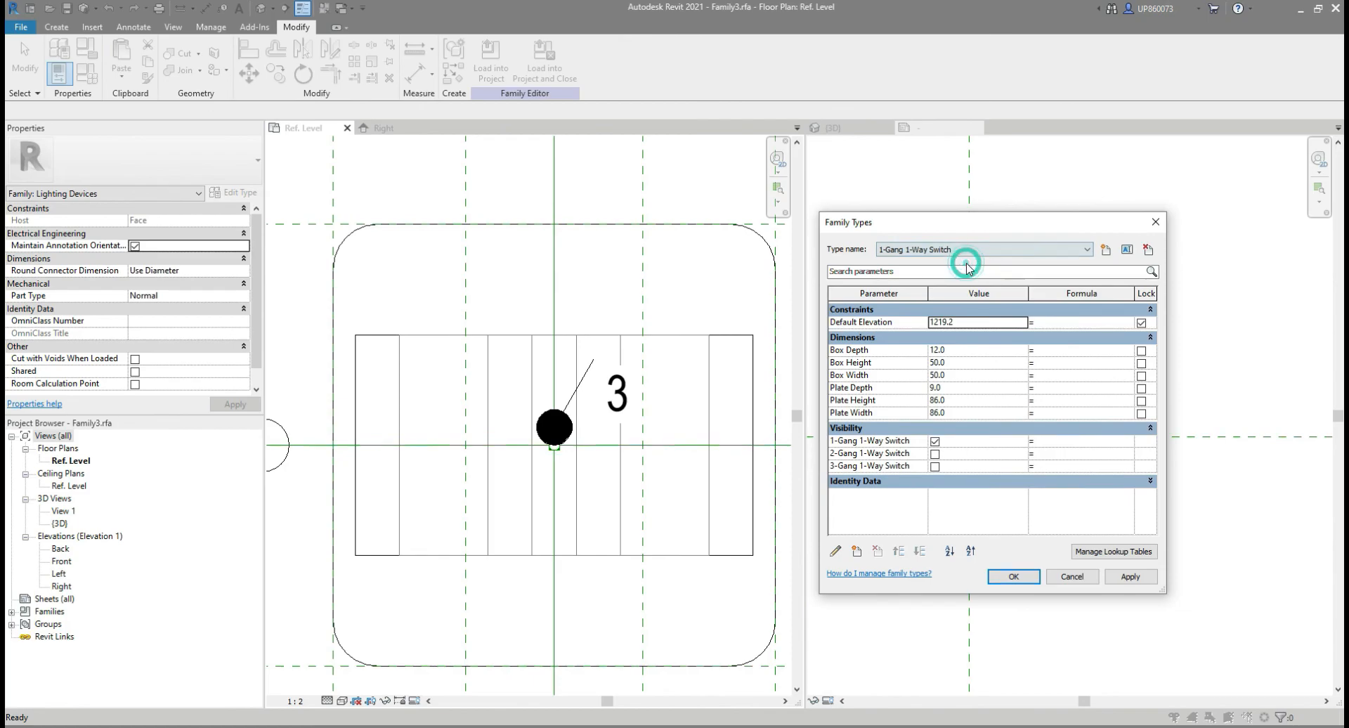
click(1131, 577)
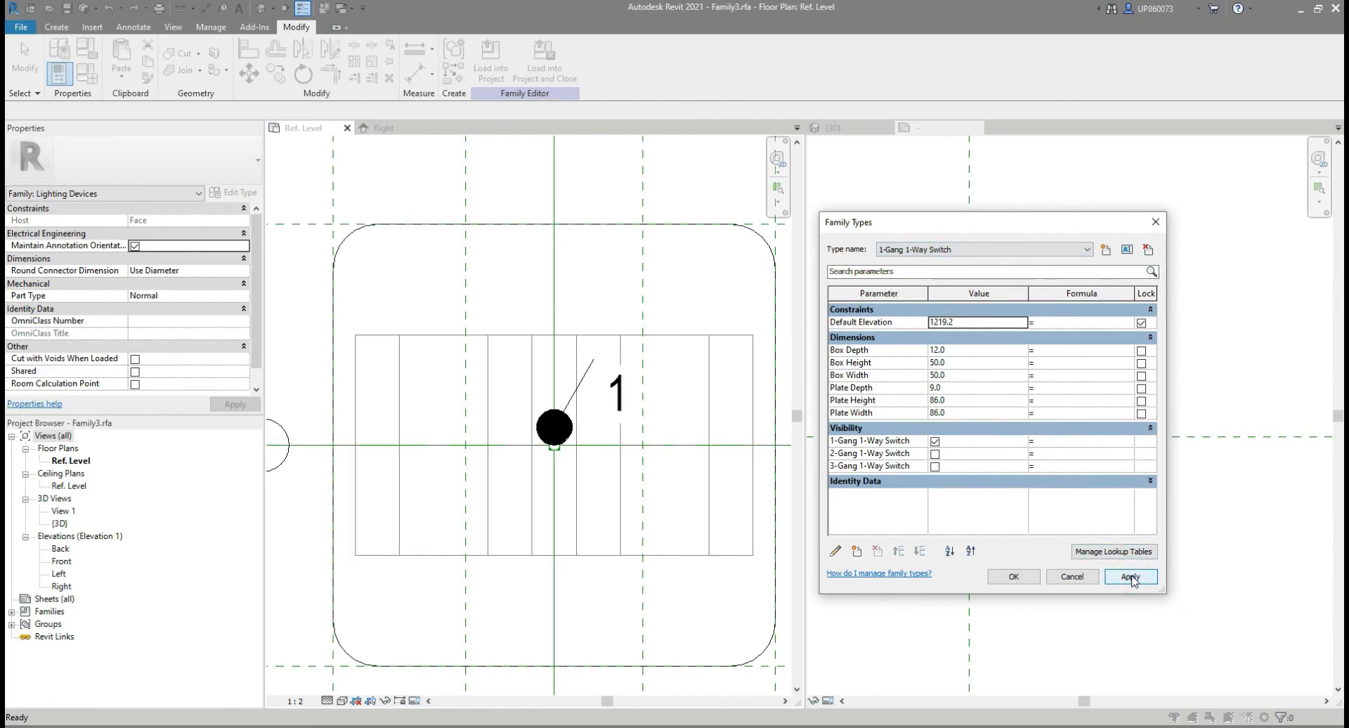
click(947, 250)
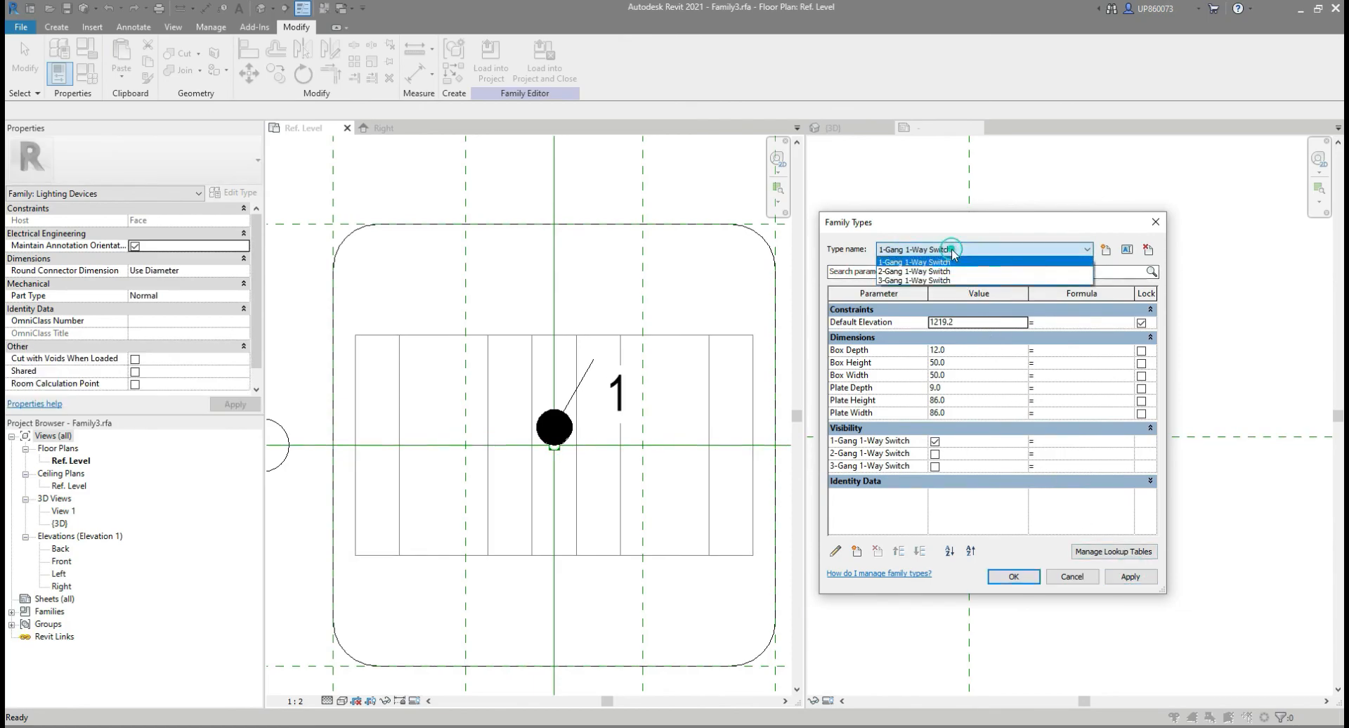
click(922, 272)
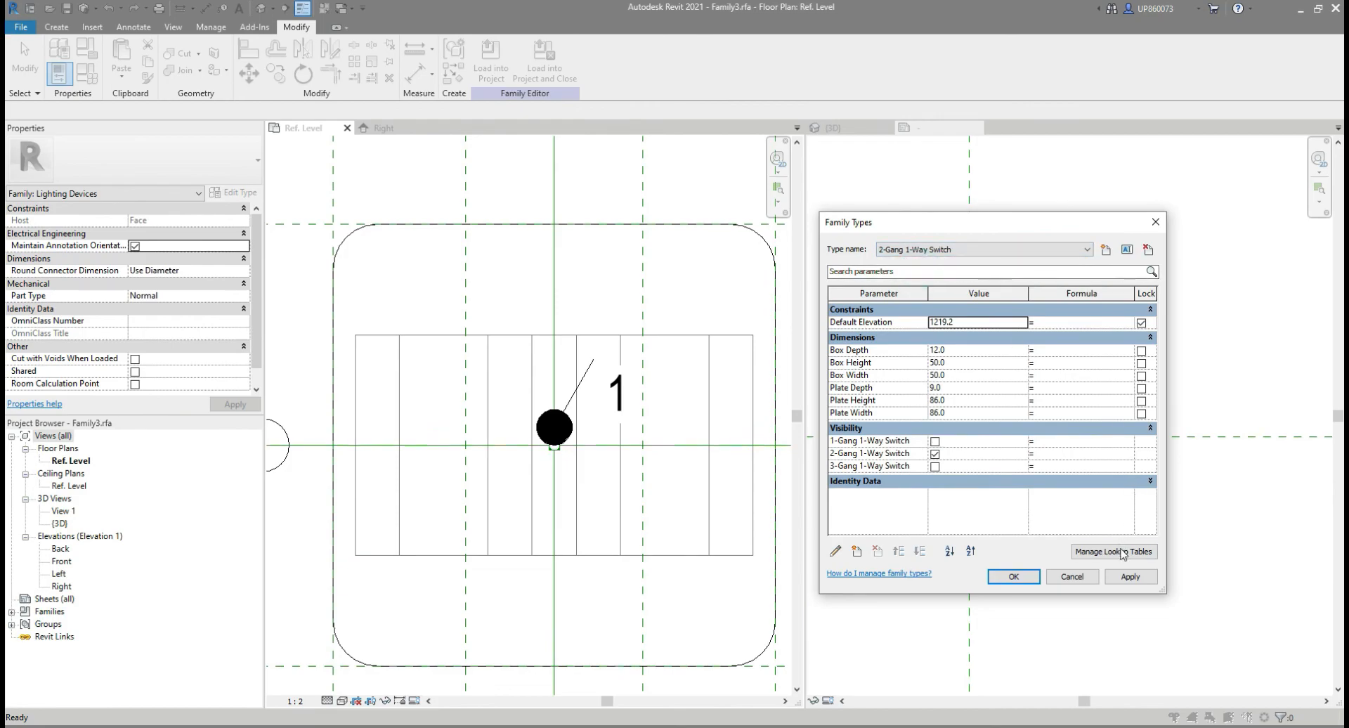
click(1128, 576)
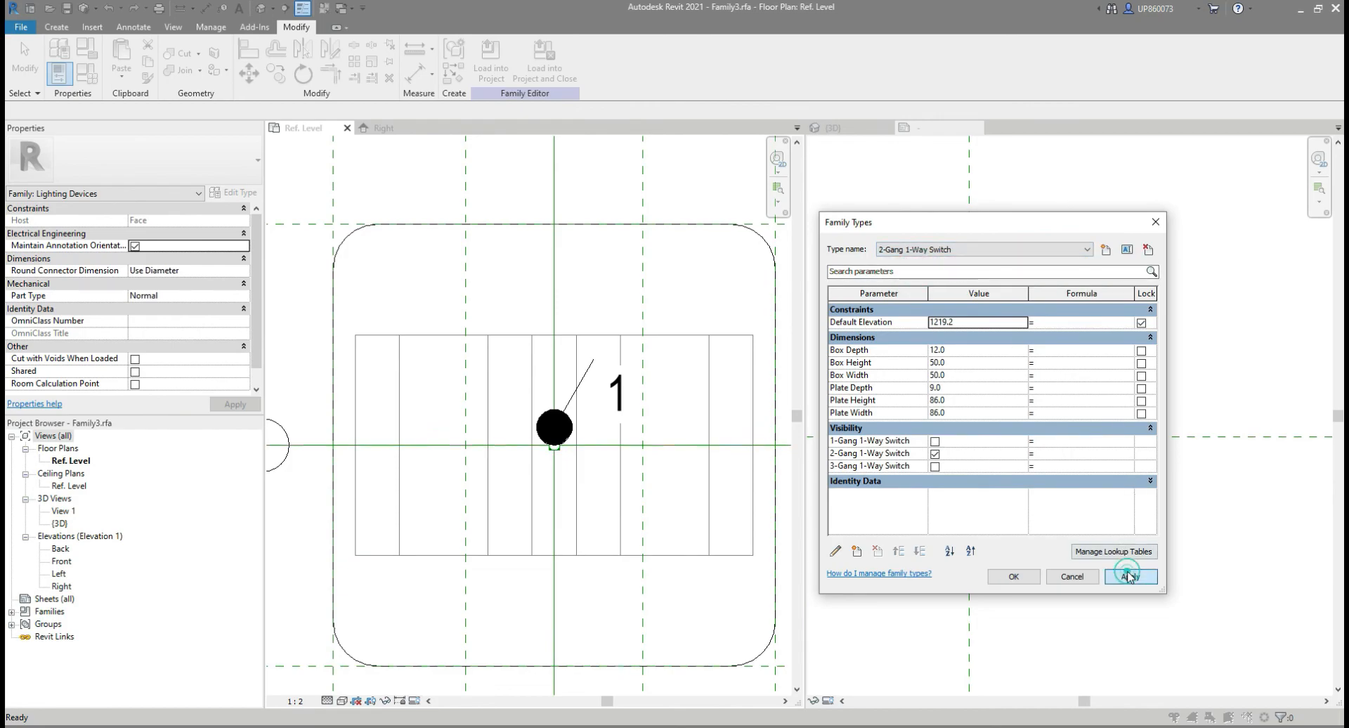
click(949, 250)
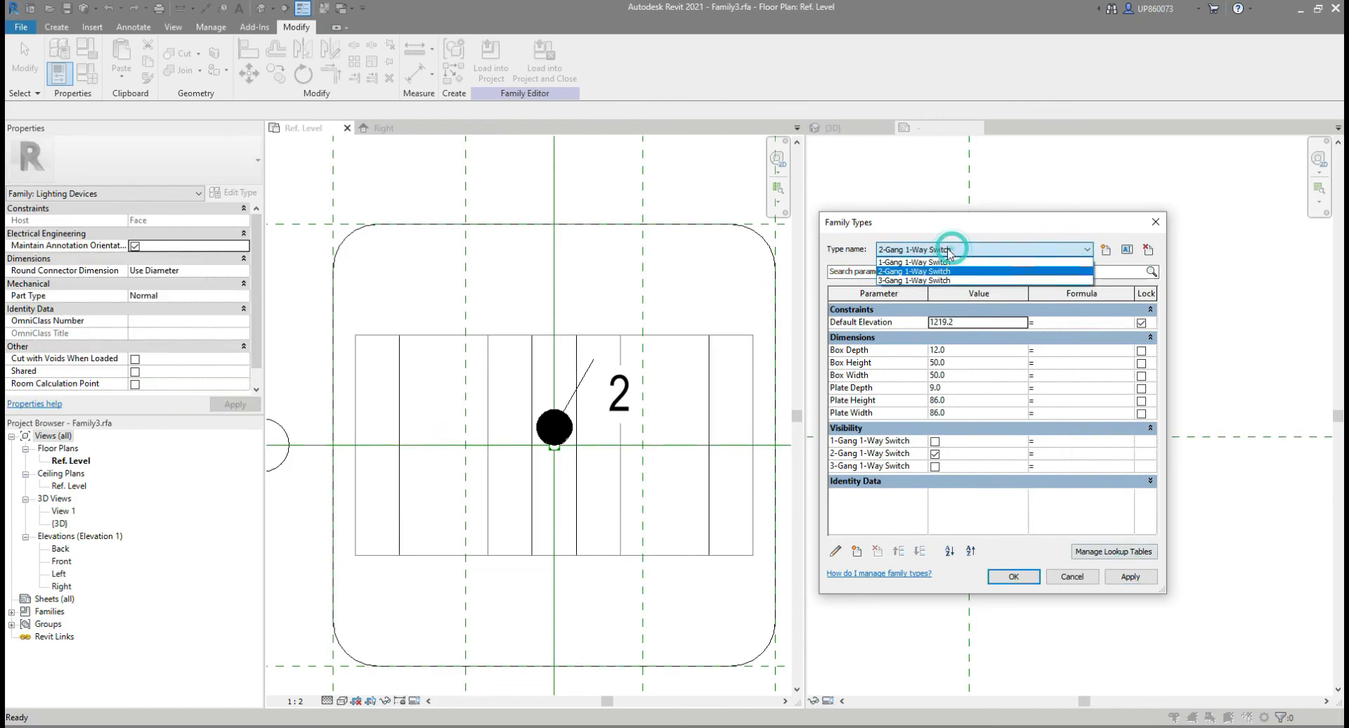
click(914, 280)
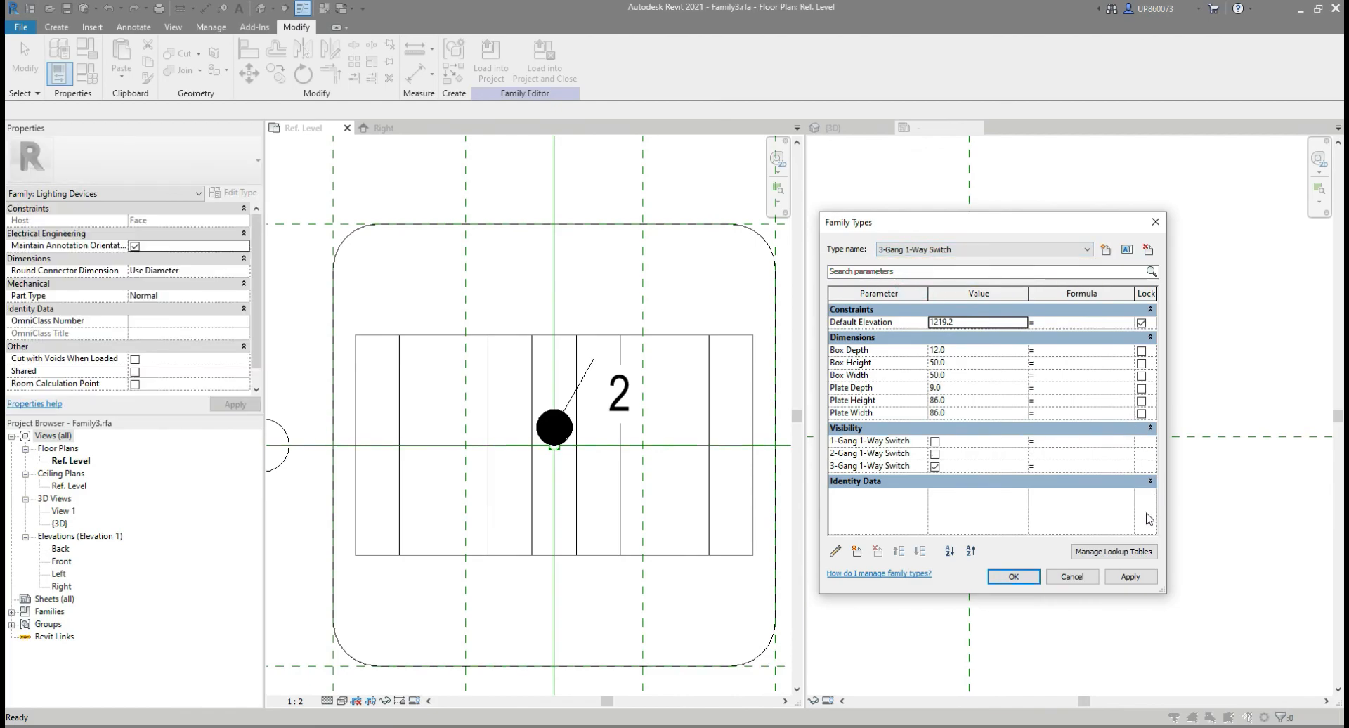
click(1127, 576)
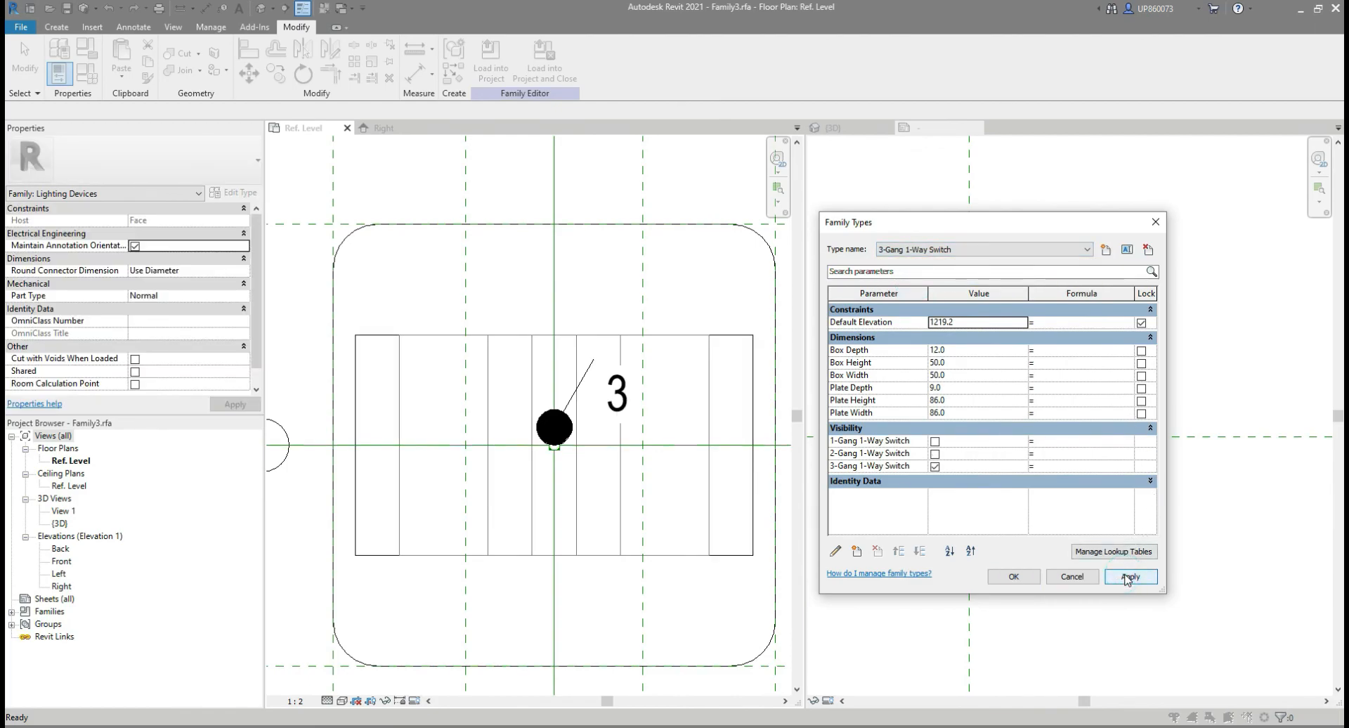
click(1014, 577)
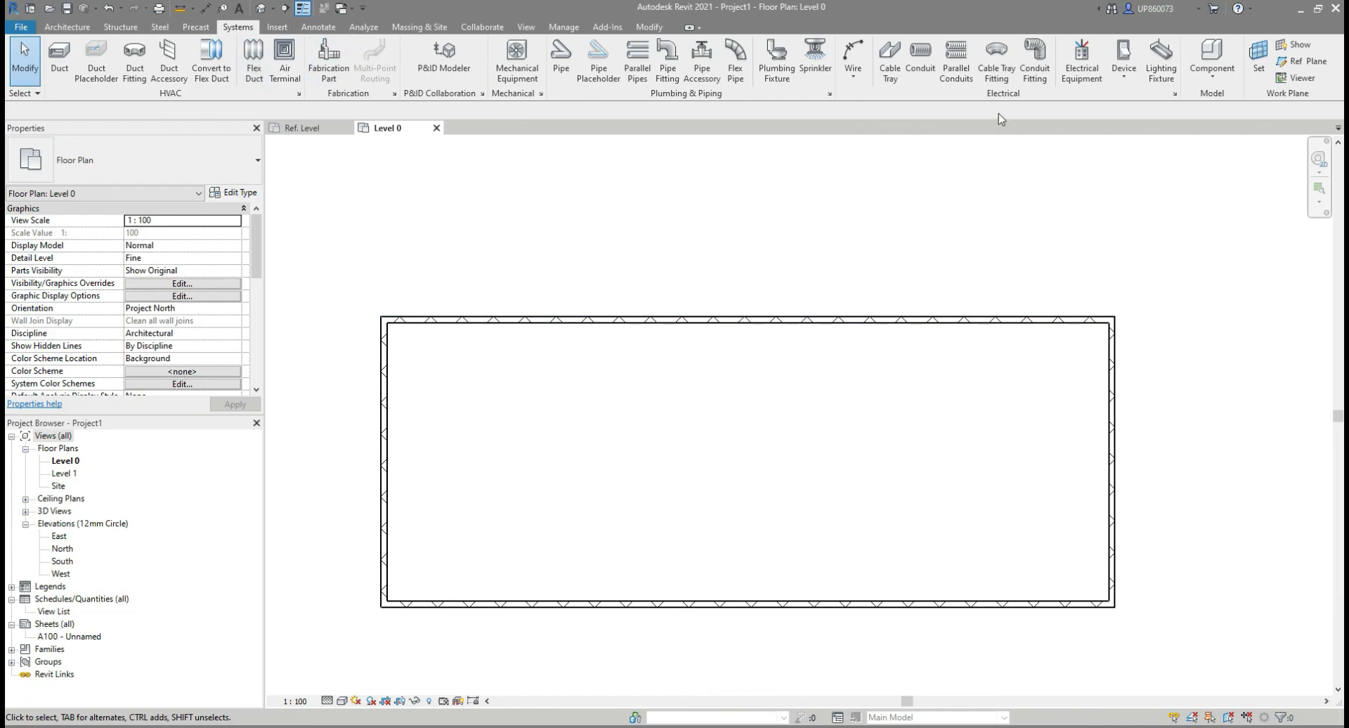
In the Level 0 plan of Project1, place a 1-Gang 1-Way Switch on the lower wall's inner face, about 4400 mm from the left wall.
click(1125, 76)
click(1183, 211)
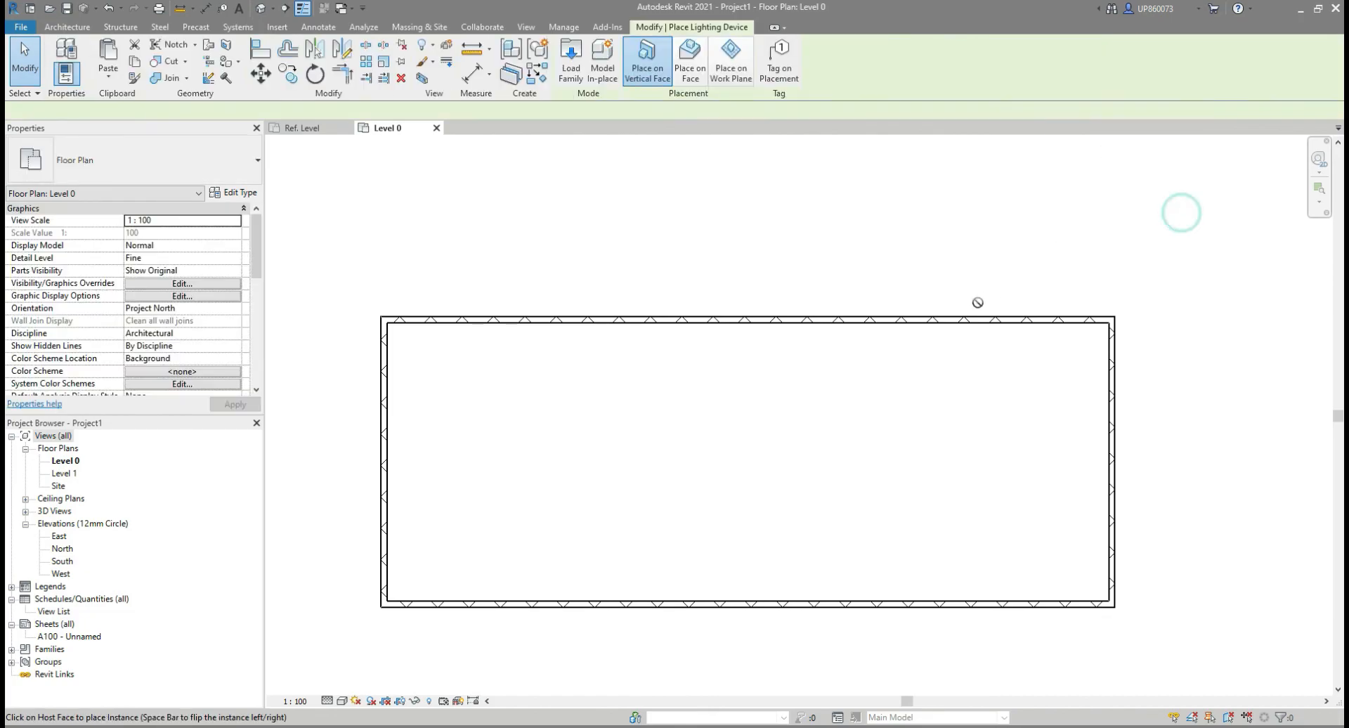
scroll(659, 588, up, 2)
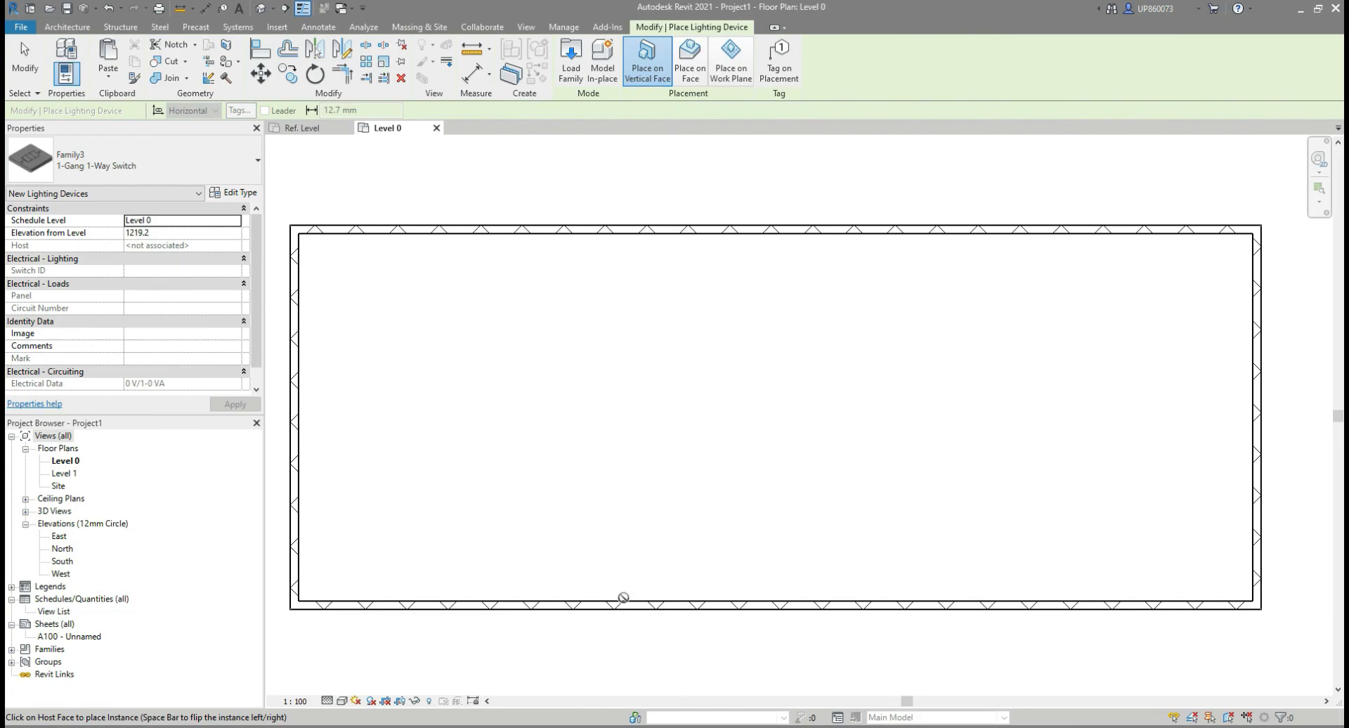
click(622, 596)
middle_drag(716, 573, 738, 527)
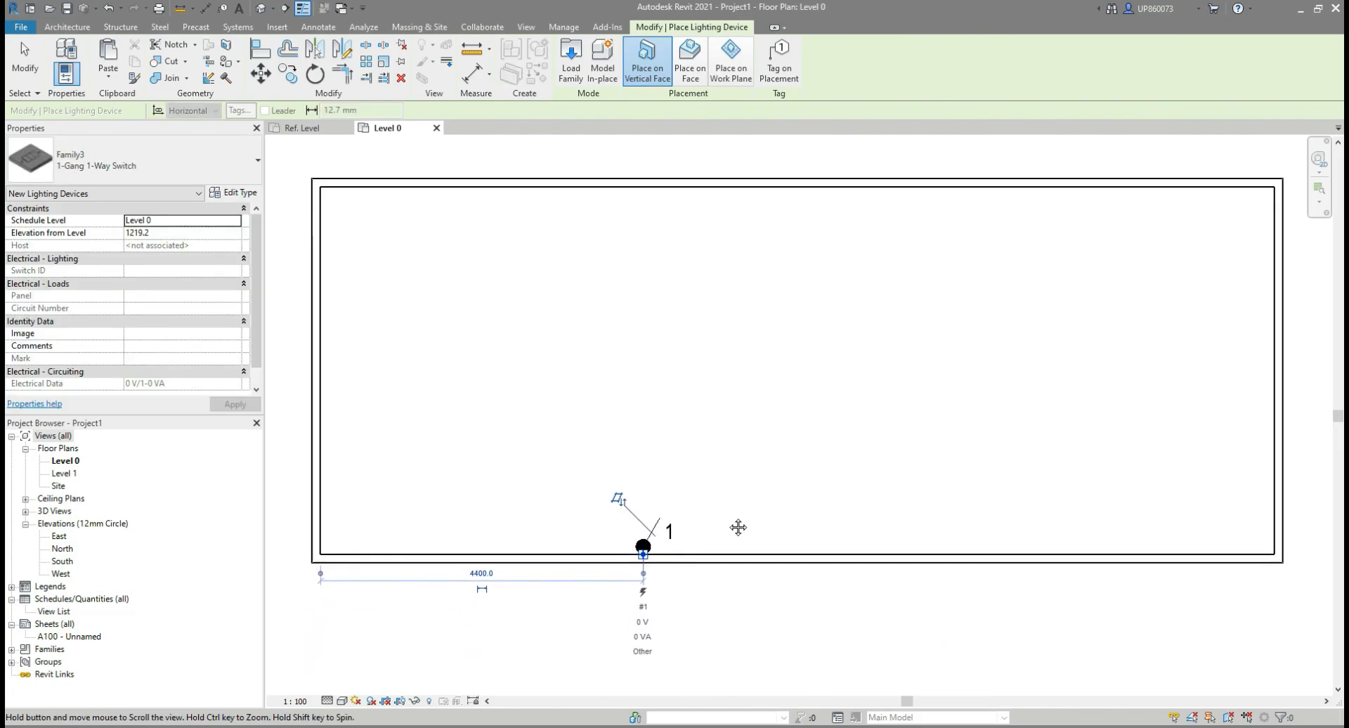
key(Escape)
key(Escape)
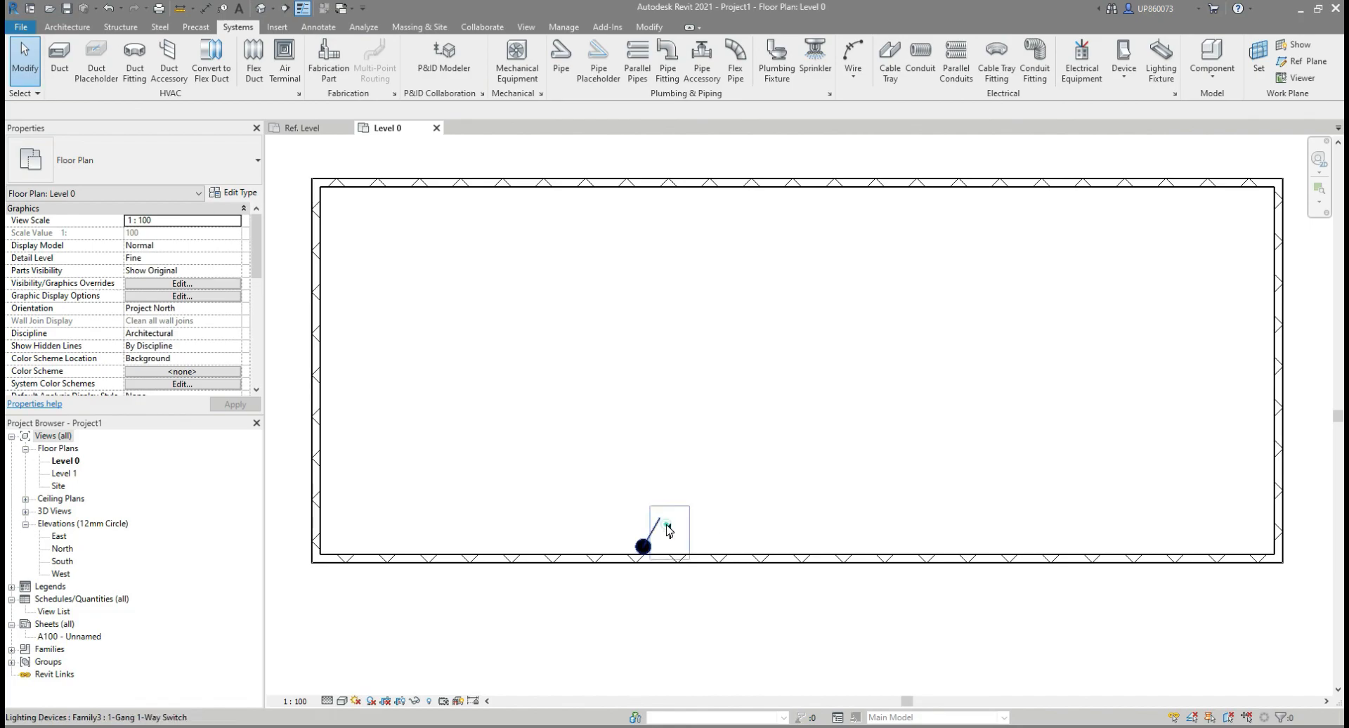
Change the placed switch to the 2-Gang and then the 3-Gang 1-Way Switch type to check its plan symbol number.
click(665, 530)
click(141, 163)
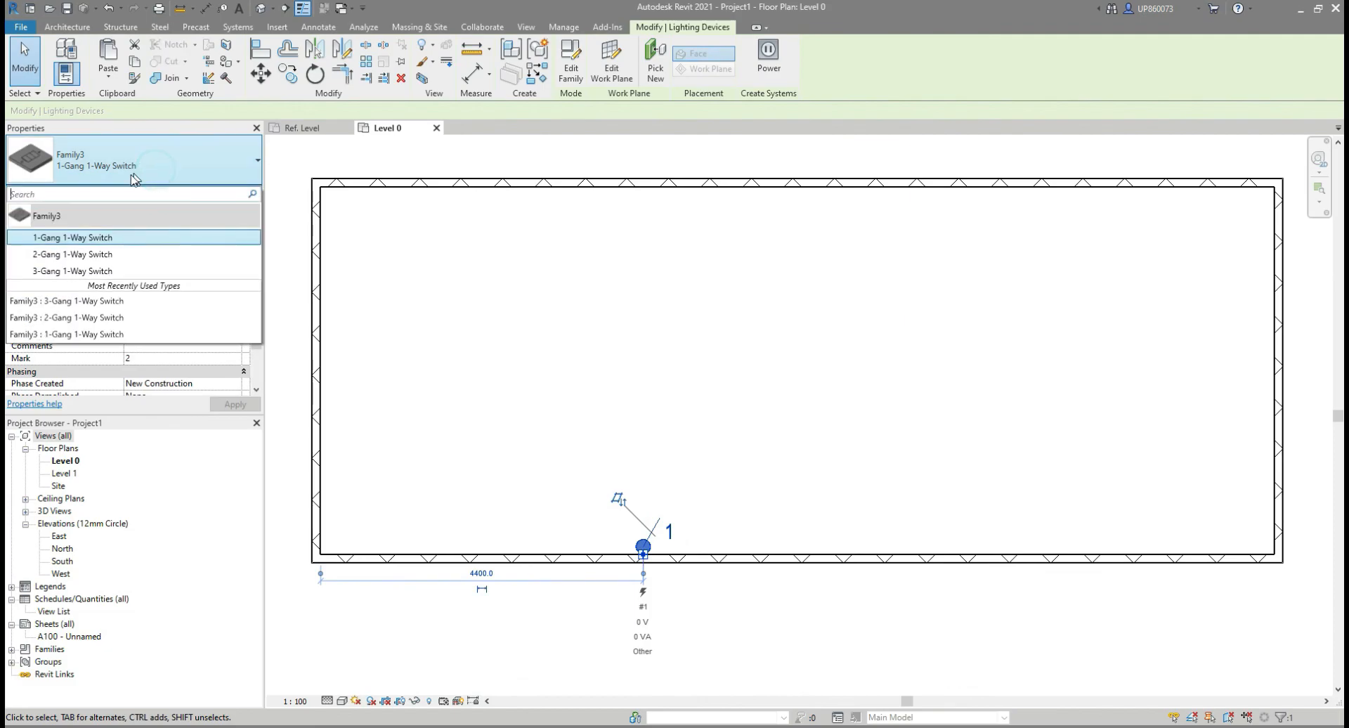
click(105, 255)
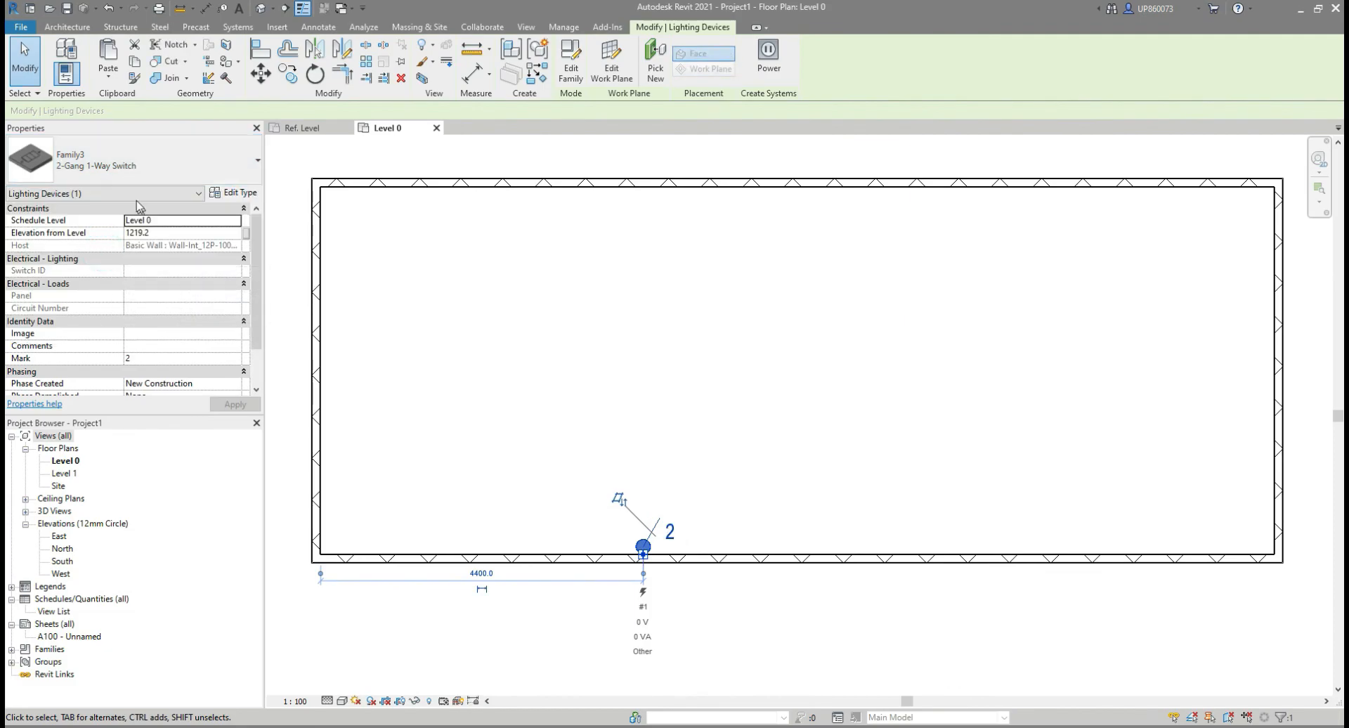
click(113, 161)
click(107, 270)
click(723, 465)
Isolate the switch and its surrounding wall in a 3D view with Selection Box, and view the switch plate from inside the room.
drag(555, 466, 739, 645)
key(b)
key(x)
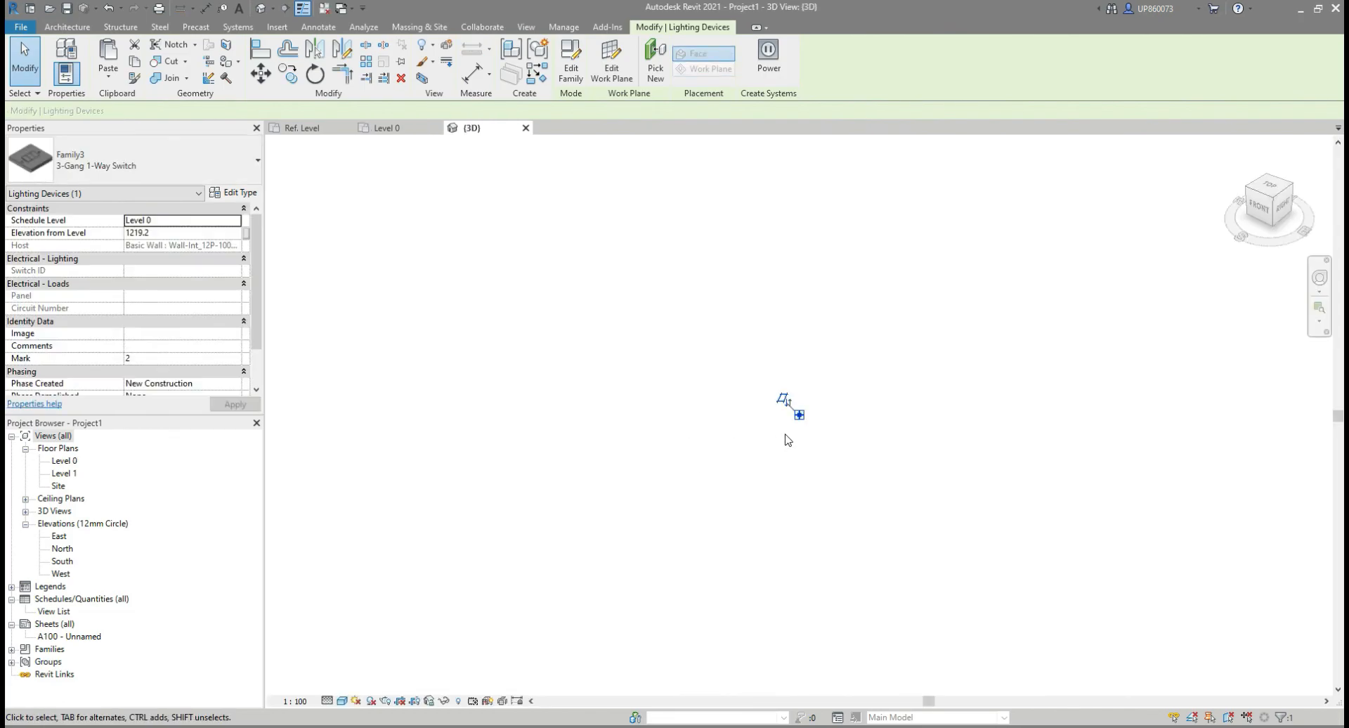
click(801, 434)
middle_click(801, 433)
middle_click(801, 433)
scroll(801, 433, down, 2)
shift+middle_drag(604, 437, 942, 425)
scroll(724, 497, up, 6)
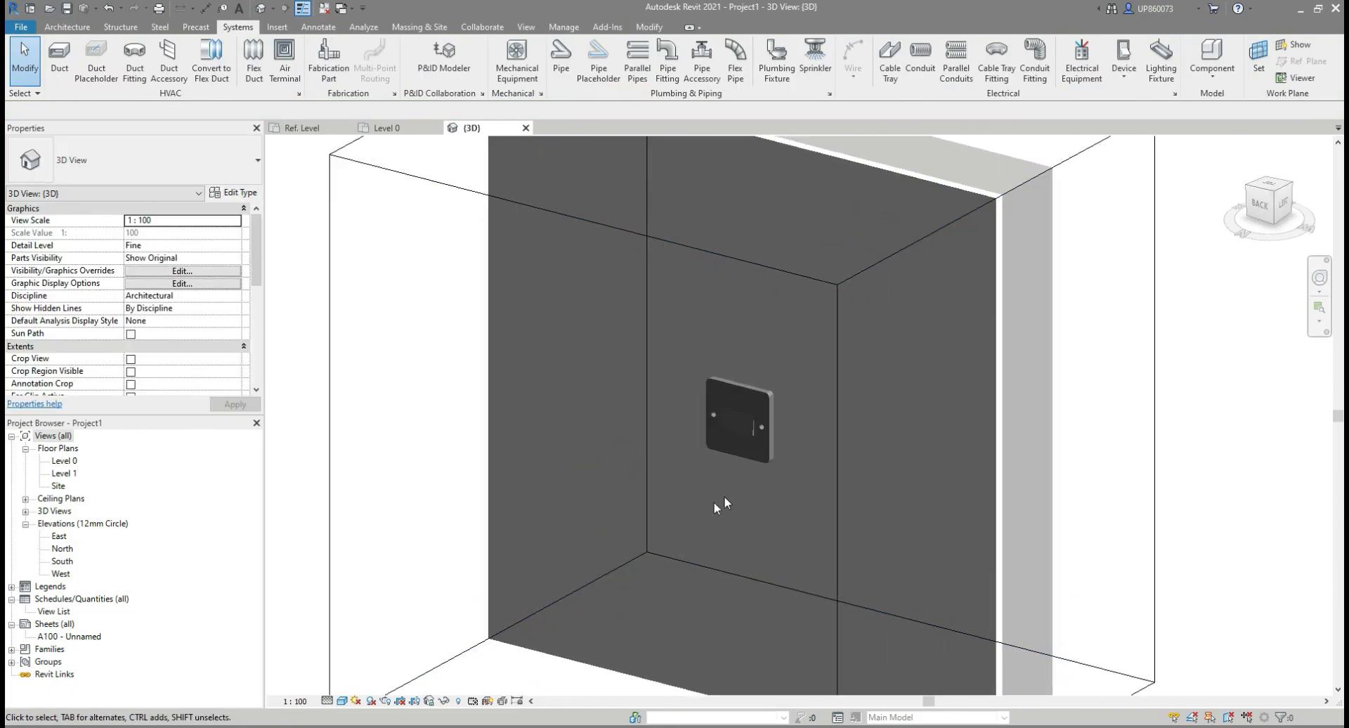
shift+middle_drag(804, 509, 833, 468)
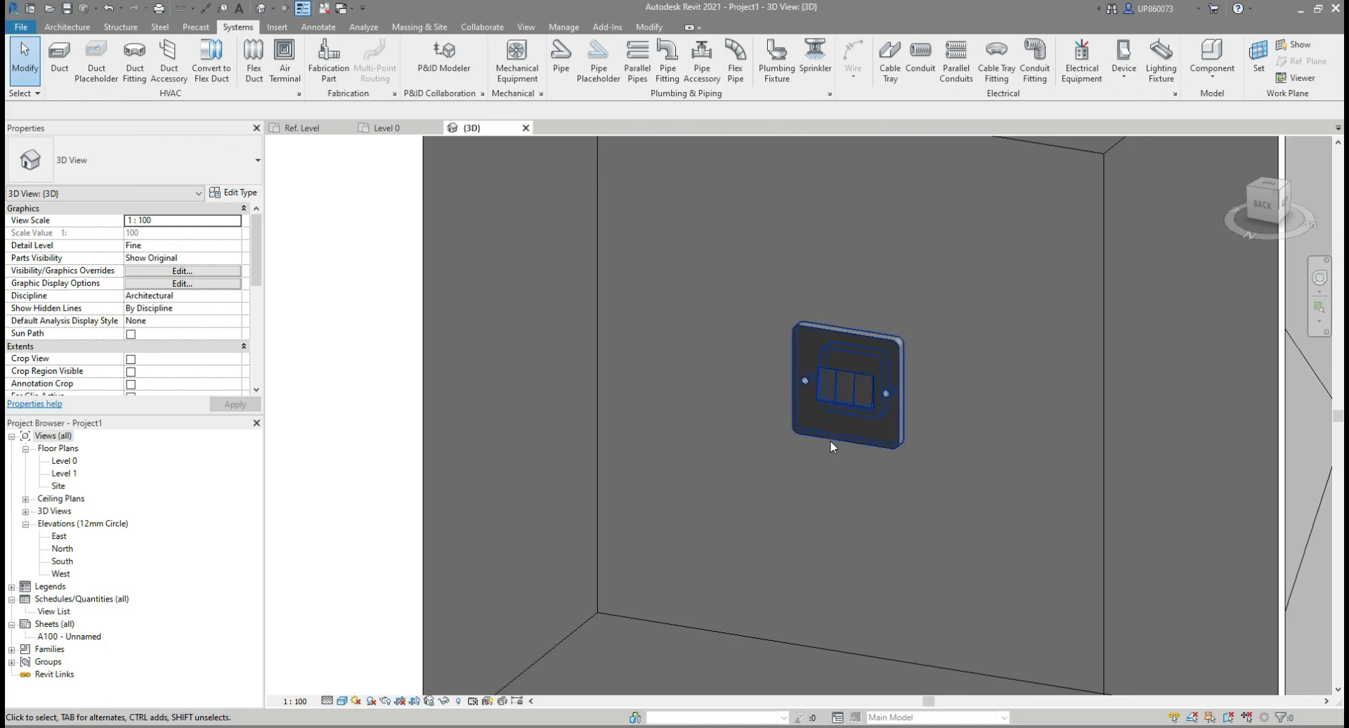
Change the switch to the 1-Gang 1-Way Switch type and set the 3D view's visual style to show material textures.
click(829, 443)
click(148, 176)
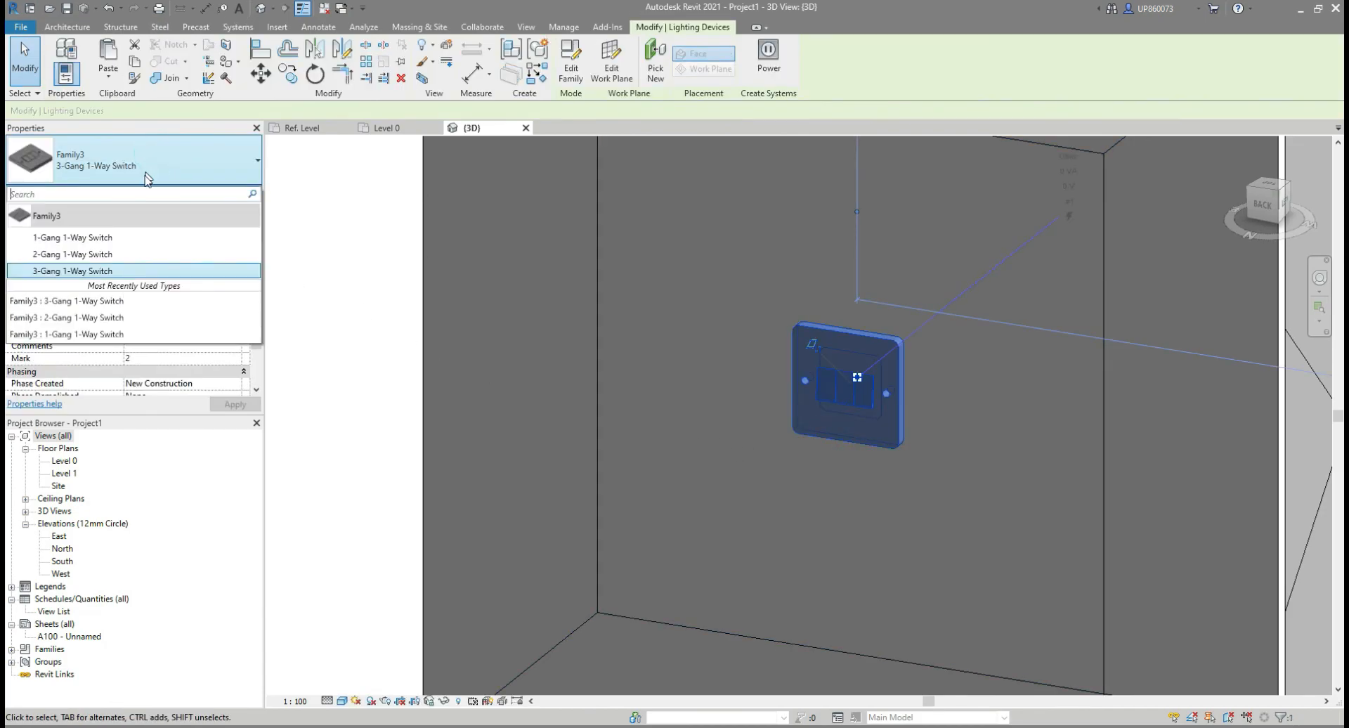
click(121, 237)
click(613, 374)
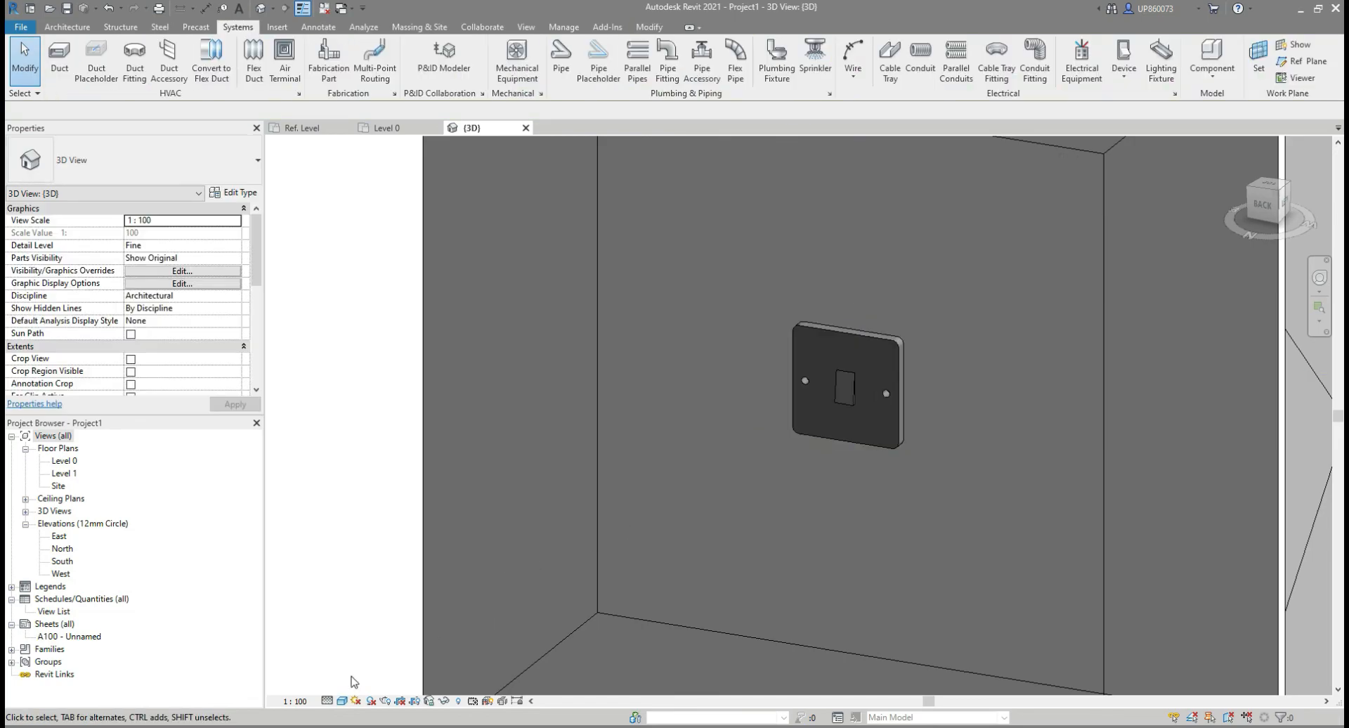
click(341, 703)
click(359, 686)
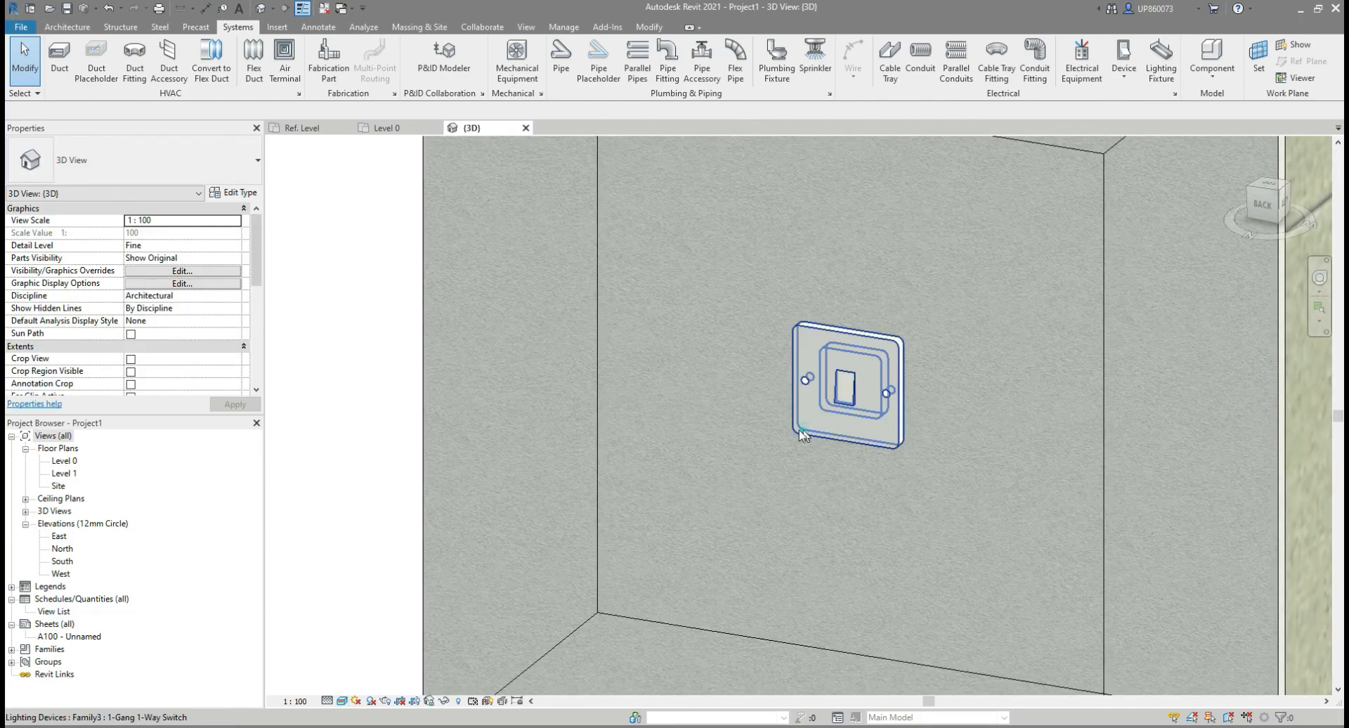
Apply the 2-Gang and then the 3-Gang 1-Way Switch type to the switch in 3D to check its rockers.
click(801, 432)
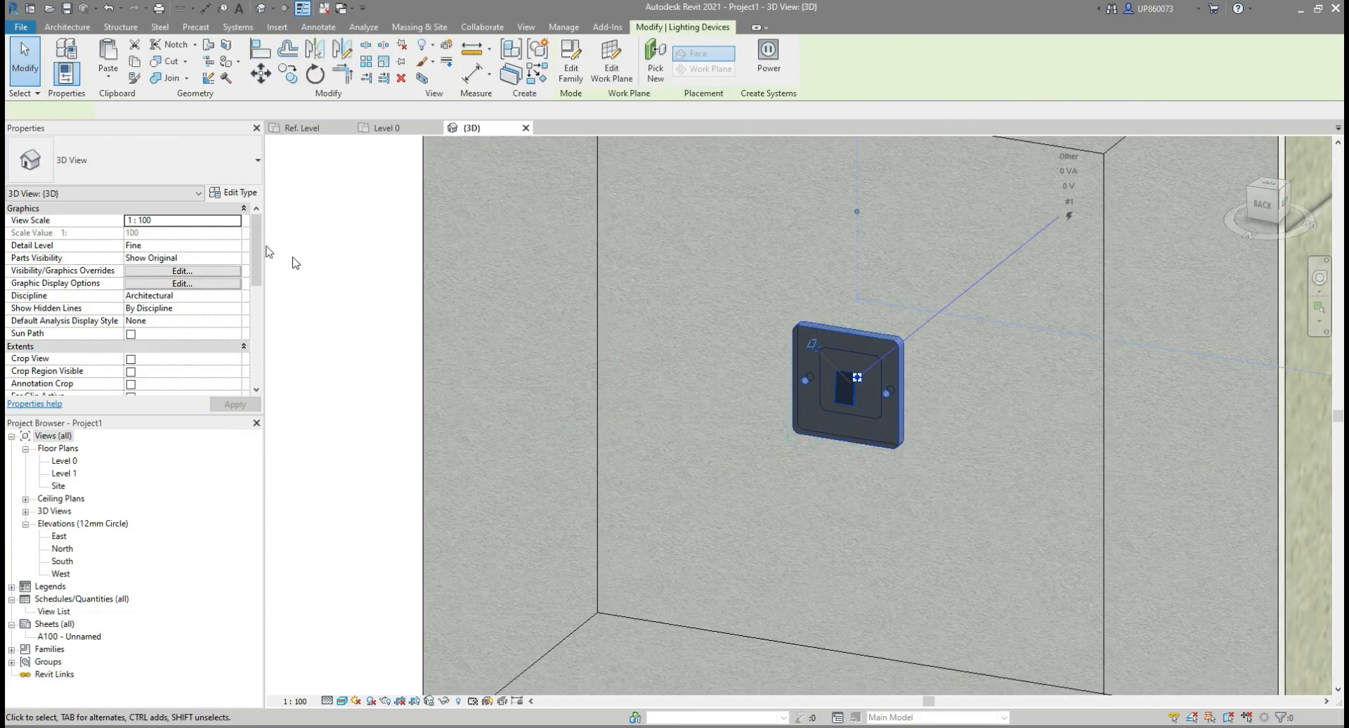
click(154, 159)
click(89, 246)
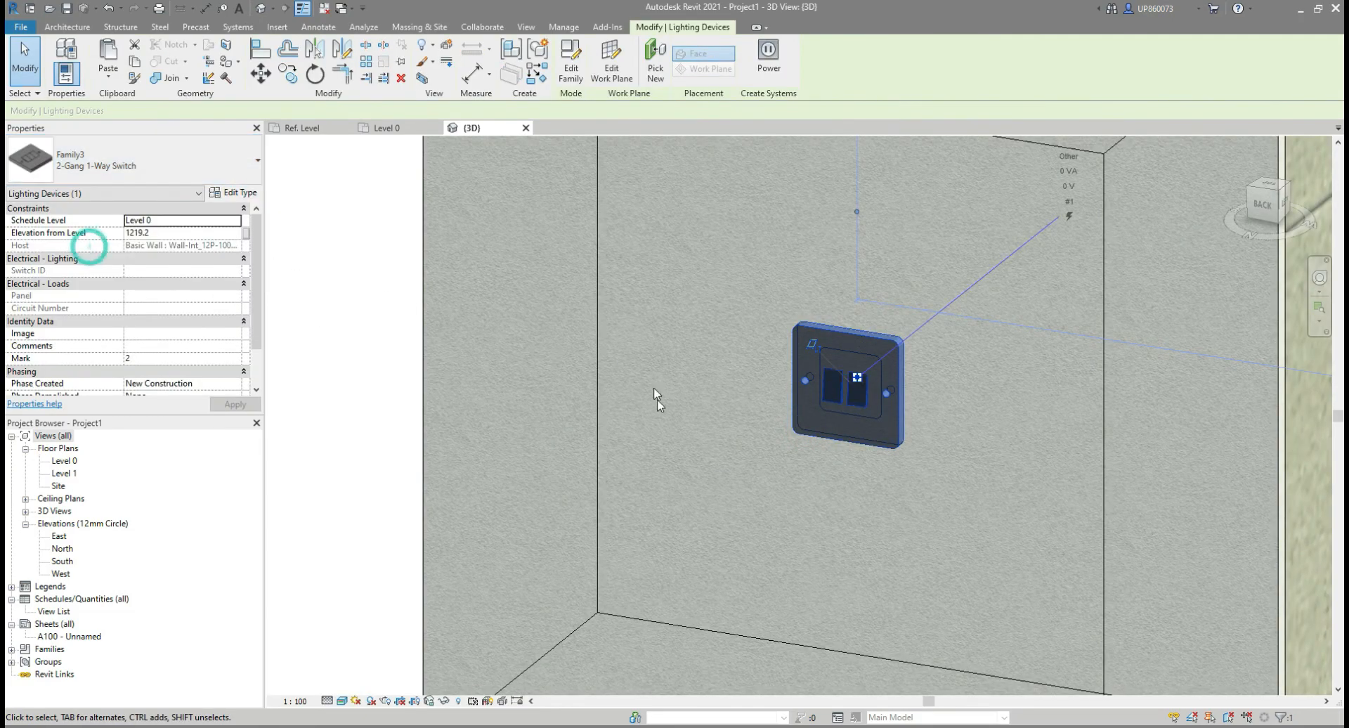
key(Escape)
click(837, 438)
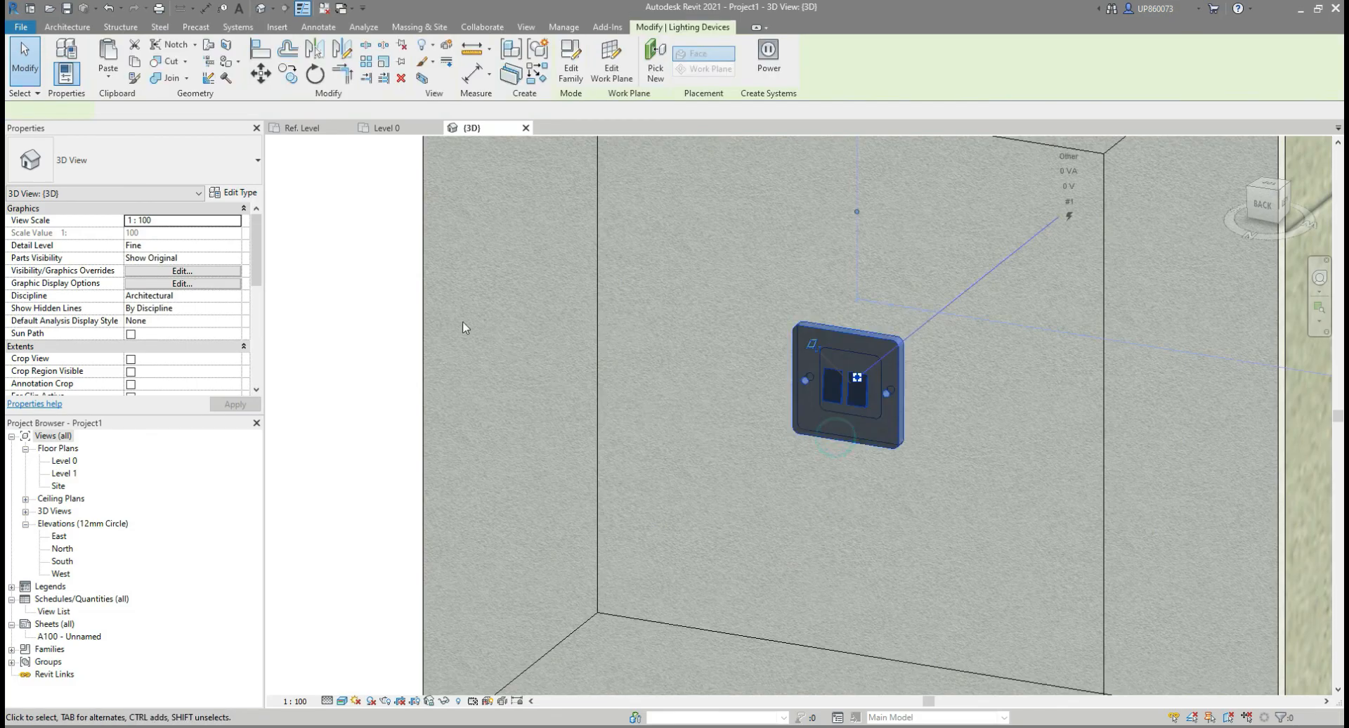
click(156, 167)
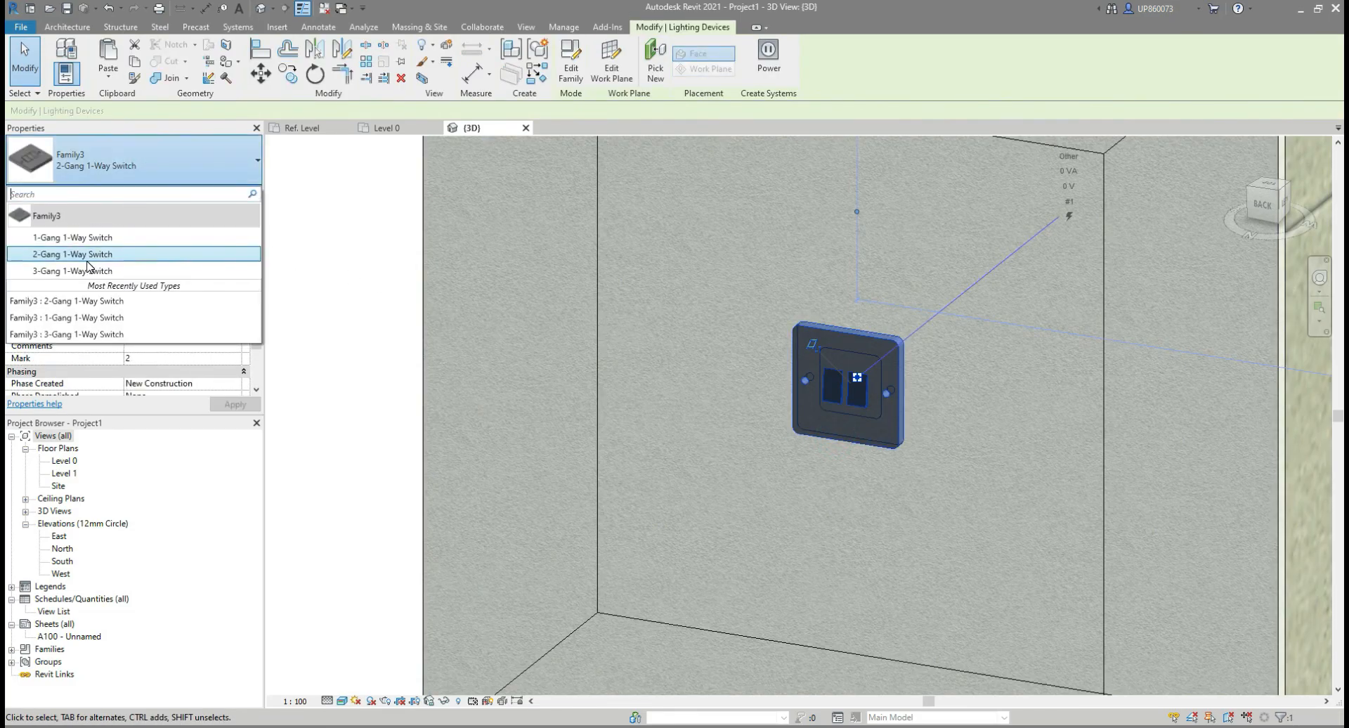
click(88, 270)
key(Escape)
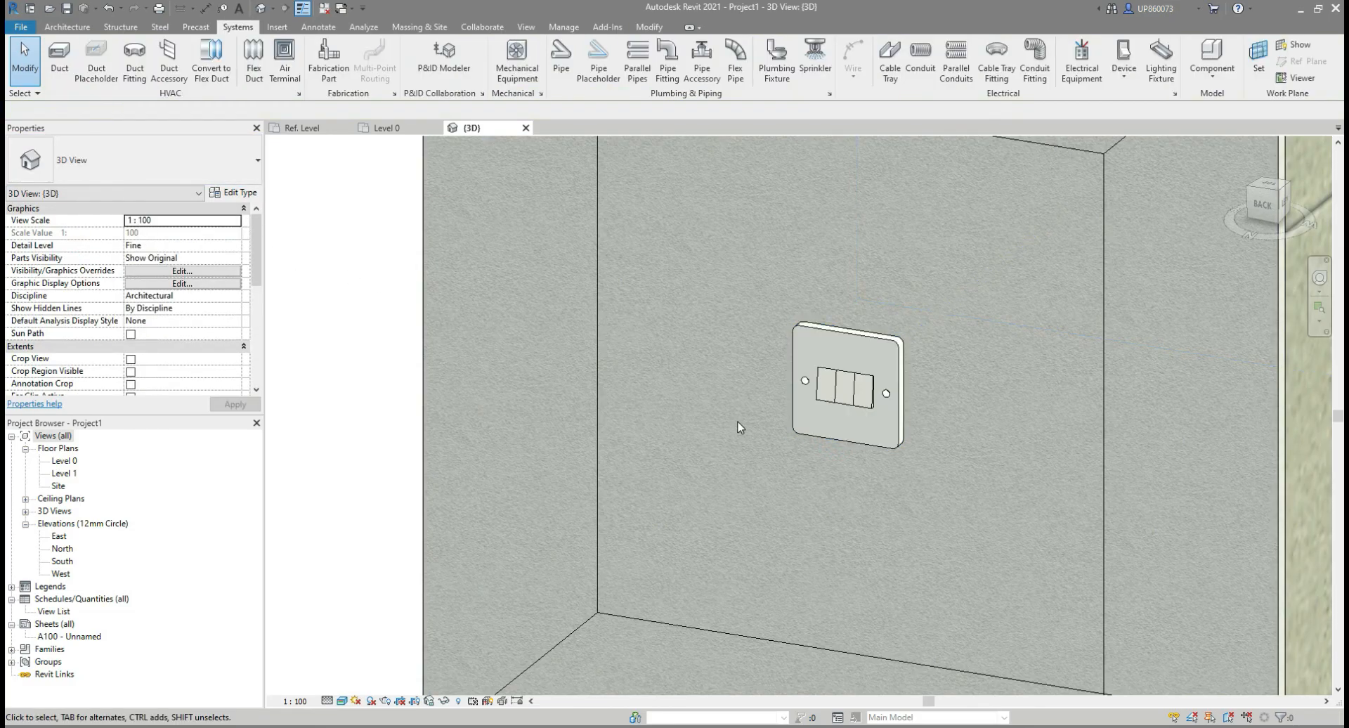